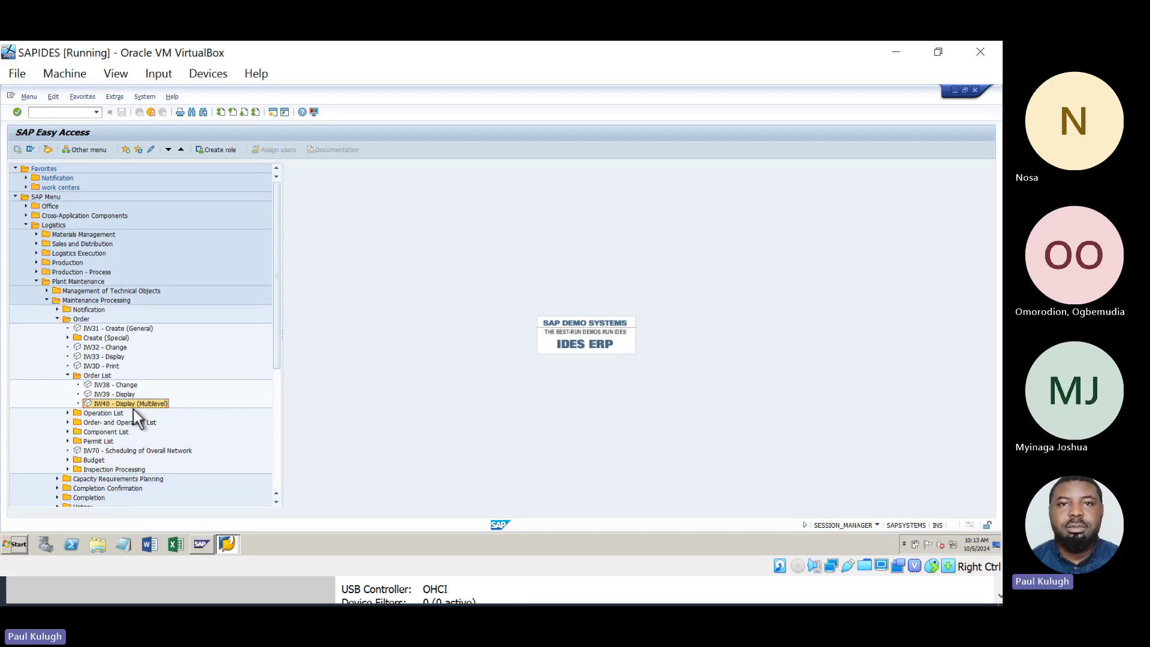
# Step: Open the IW38 Change transaction from the maintenance order list folder
pyautogui.click(112, 384)
pyautogui.click(108, 393)
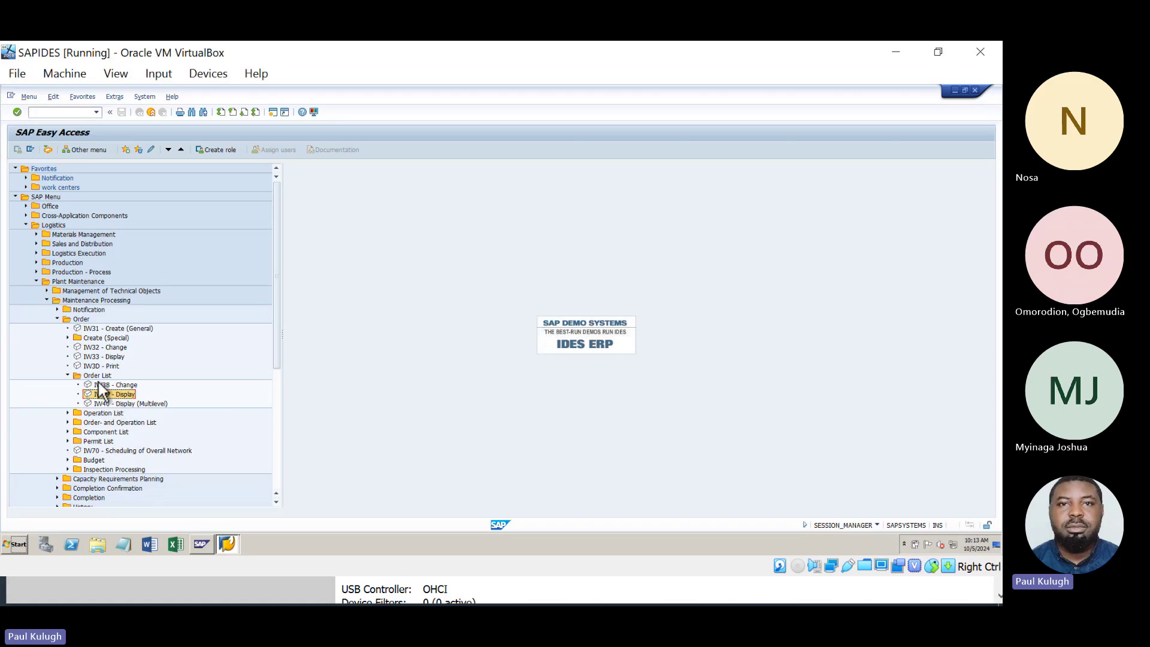
pyautogui.click(100, 393)
pyautogui.doubleClick(97, 386)
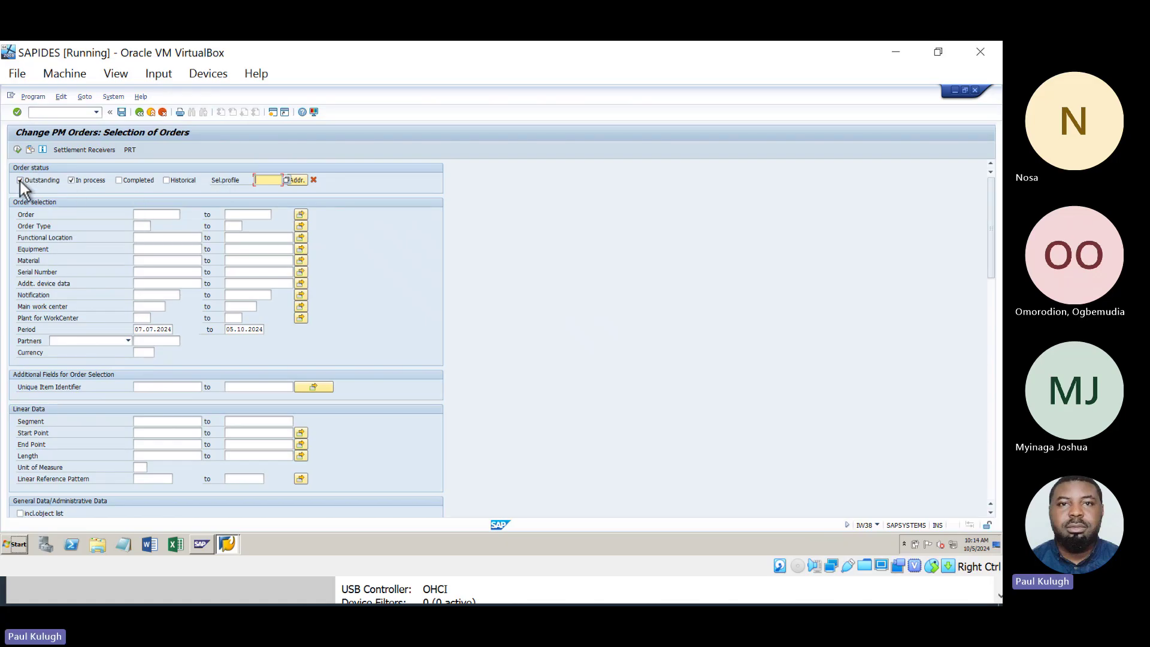
# Step: Exclude in-process orders, leaving only Outstanding selected, and set the functional location to MAK*
pyautogui.click(81, 181)
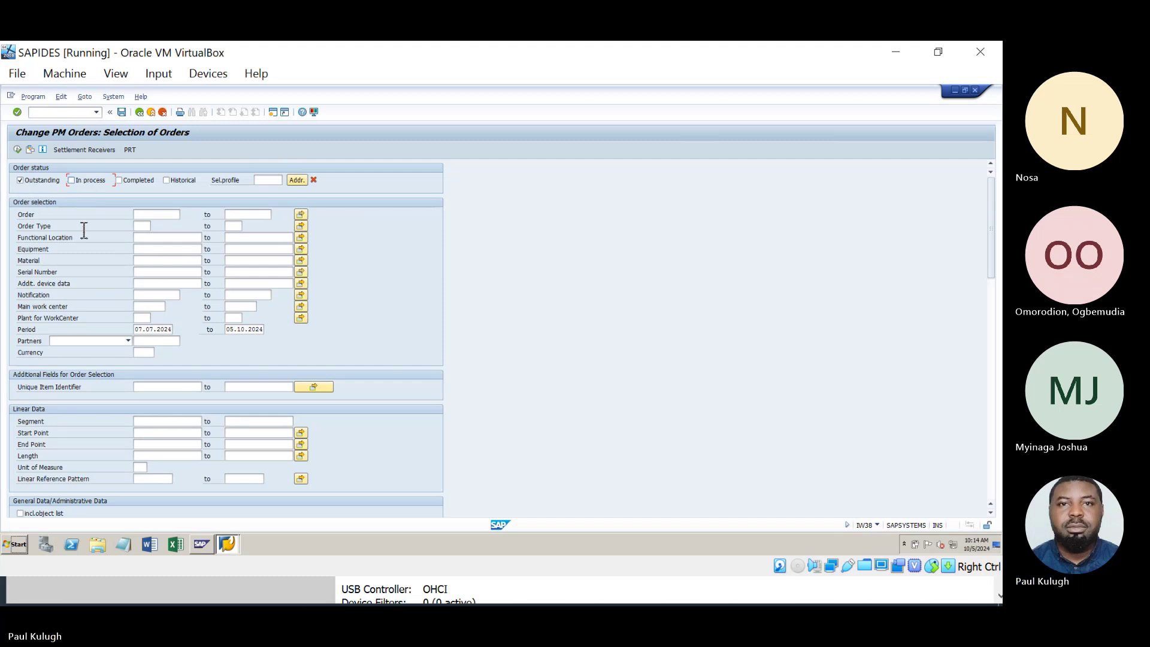
pyautogui.click(148, 238)
pyautogui.click(148, 239)
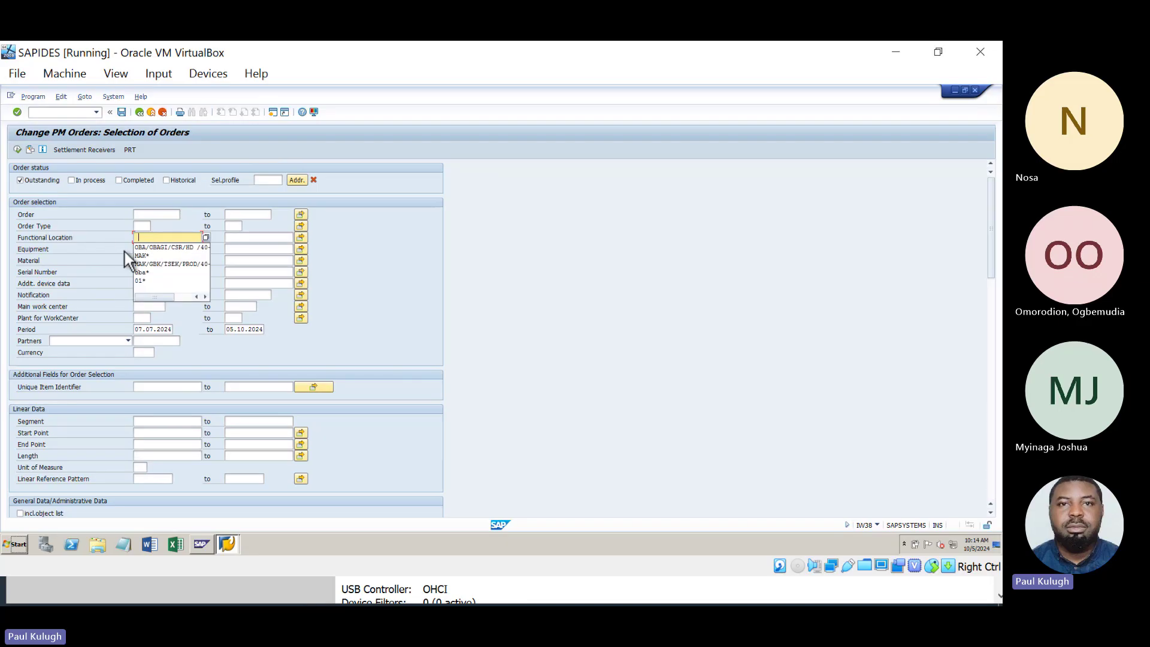
pyautogui.click(149, 256)
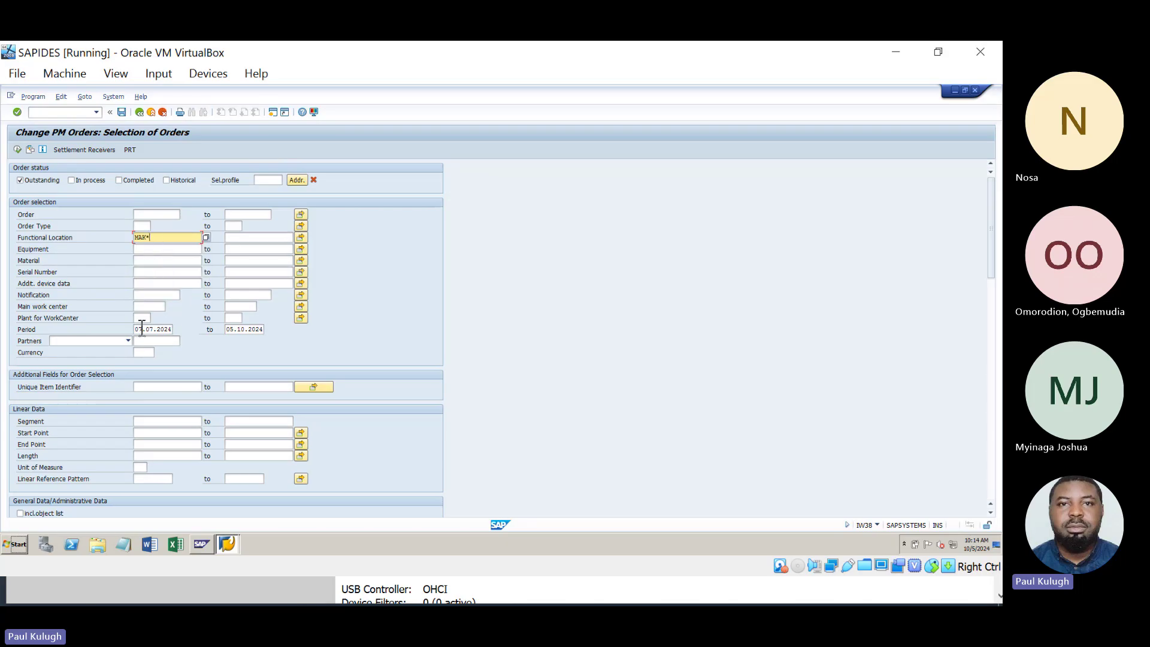
# Step: Clear both the start and end dates of the order selection period
pyautogui.moveTo(137, 329); pyautogui.dragTo(279, 330)
pyautogui.press('Delete')
pyautogui.click(226, 330)
pyautogui.click(234, 332)
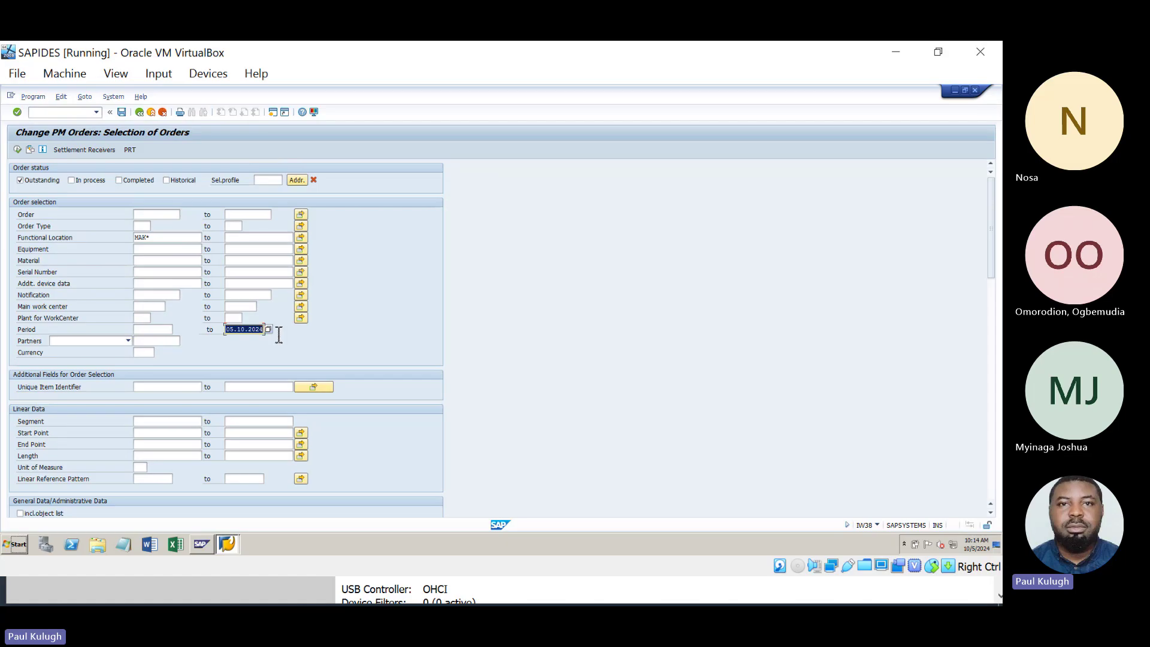
pyautogui.press('Delete')
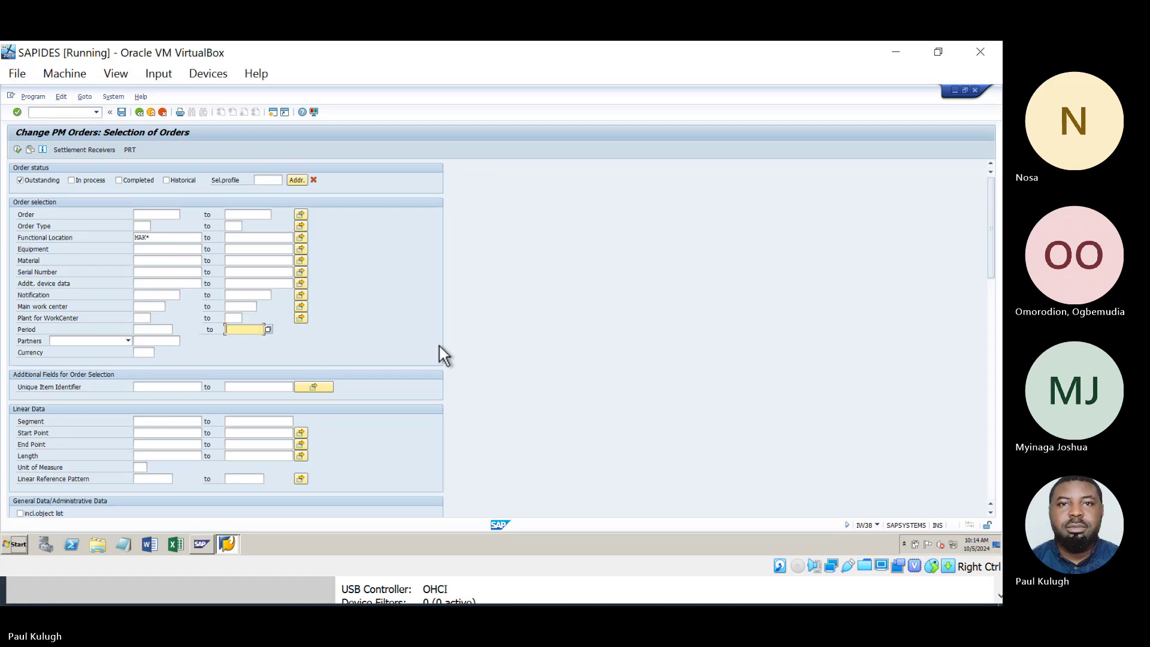
# Step: Check the Created on criteria, leaving them empty, and run the selection for outstanding orders at functional location MAK*
pyautogui.scroll(-5, 191, 357)
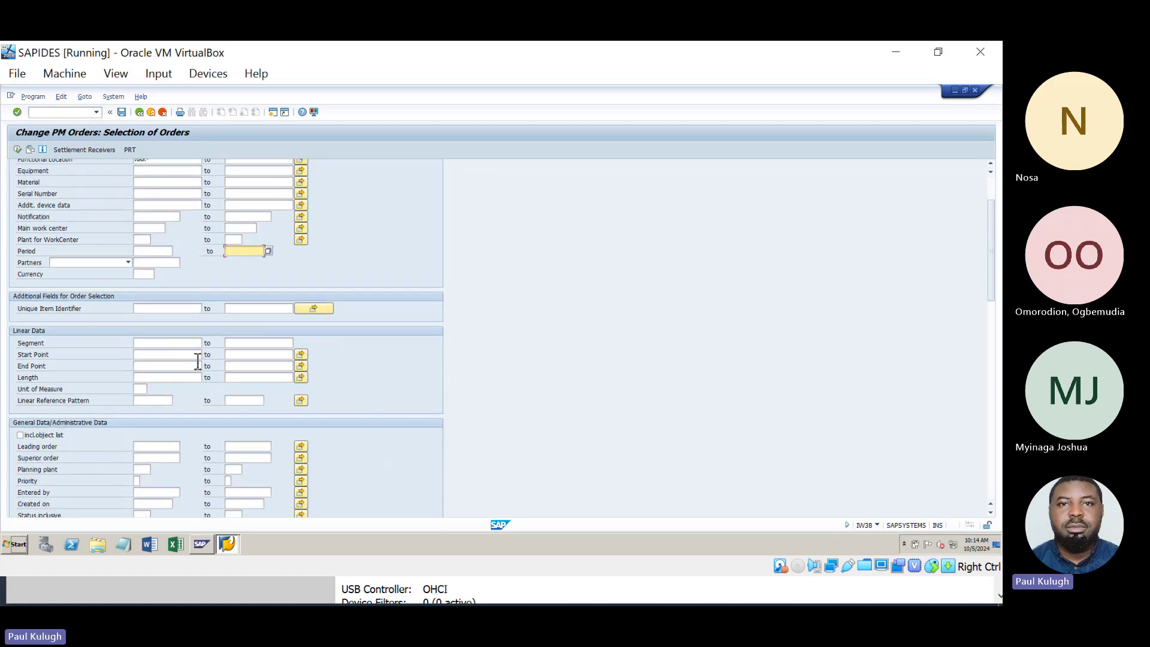
pyautogui.scroll(-2, 191, 357)
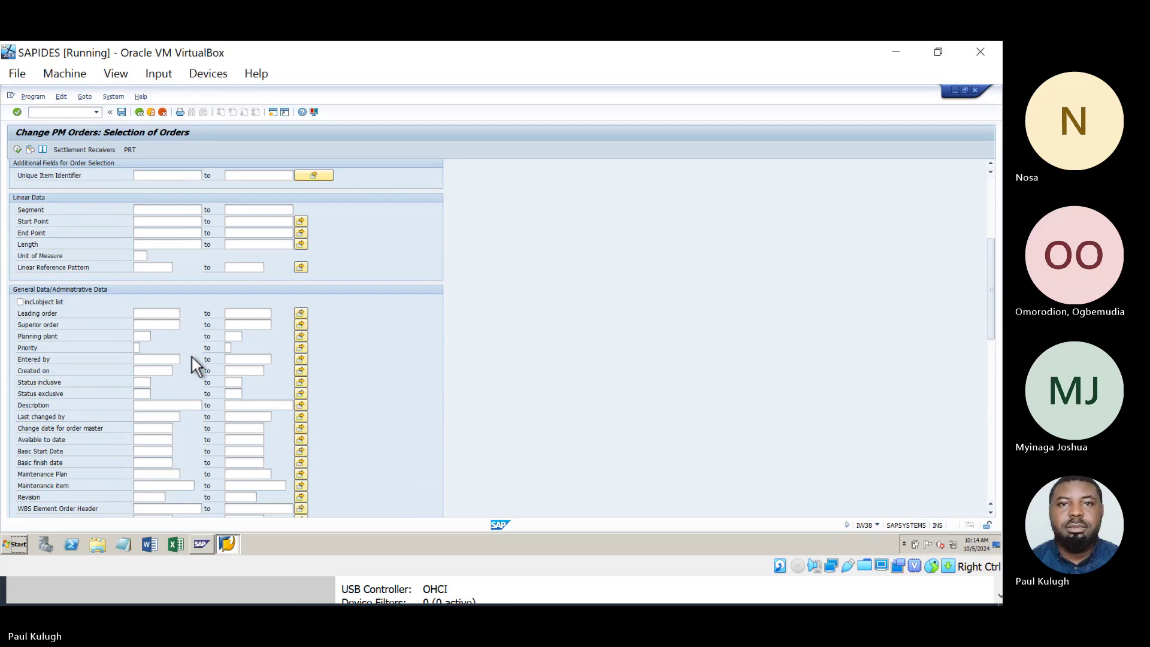
pyautogui.click(143, 371)
pyautogui.click(240, 370)
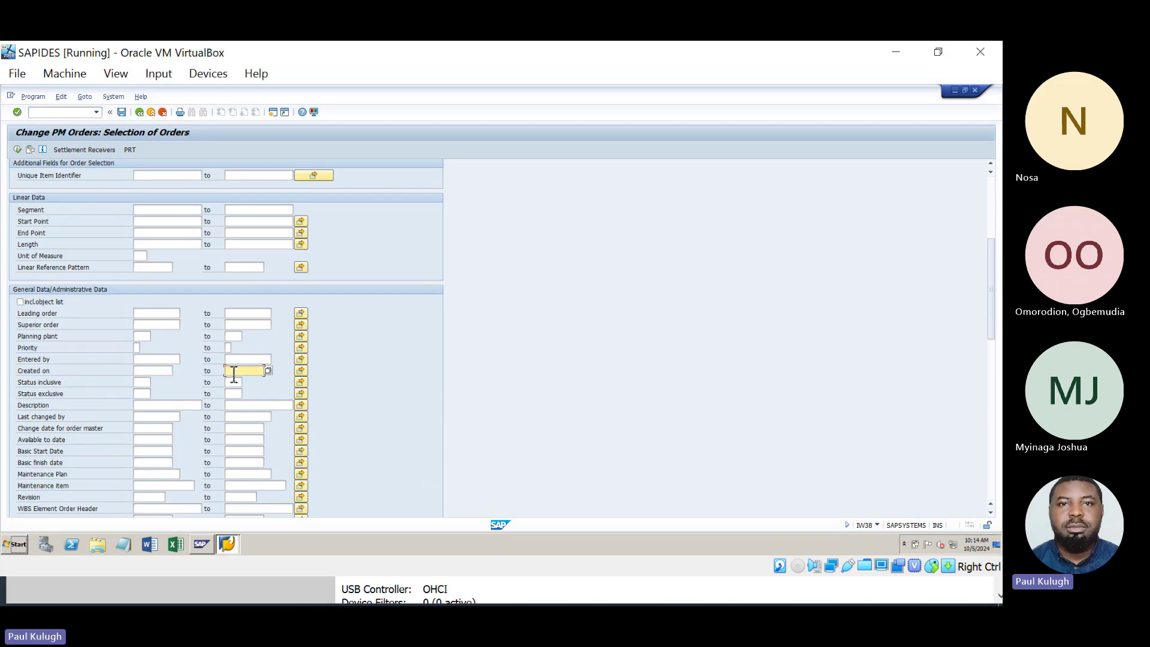
pyautogui.click(161, 374)
pyautogui.scroll(6, 161, 375)
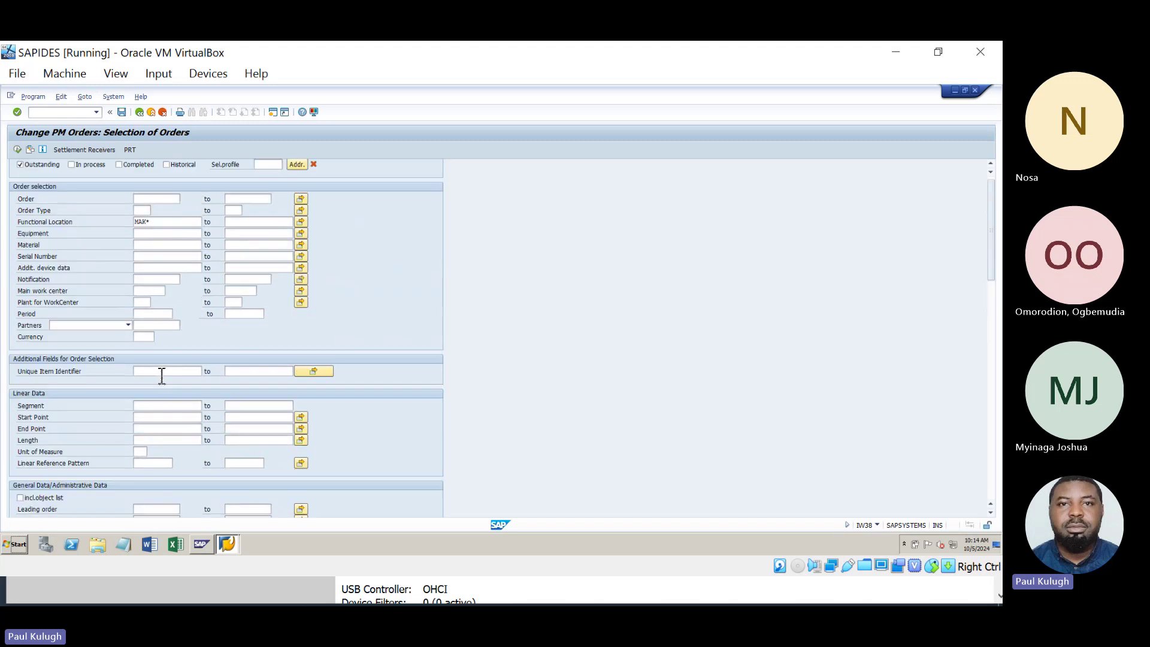
pyautogui.click(159, 238)
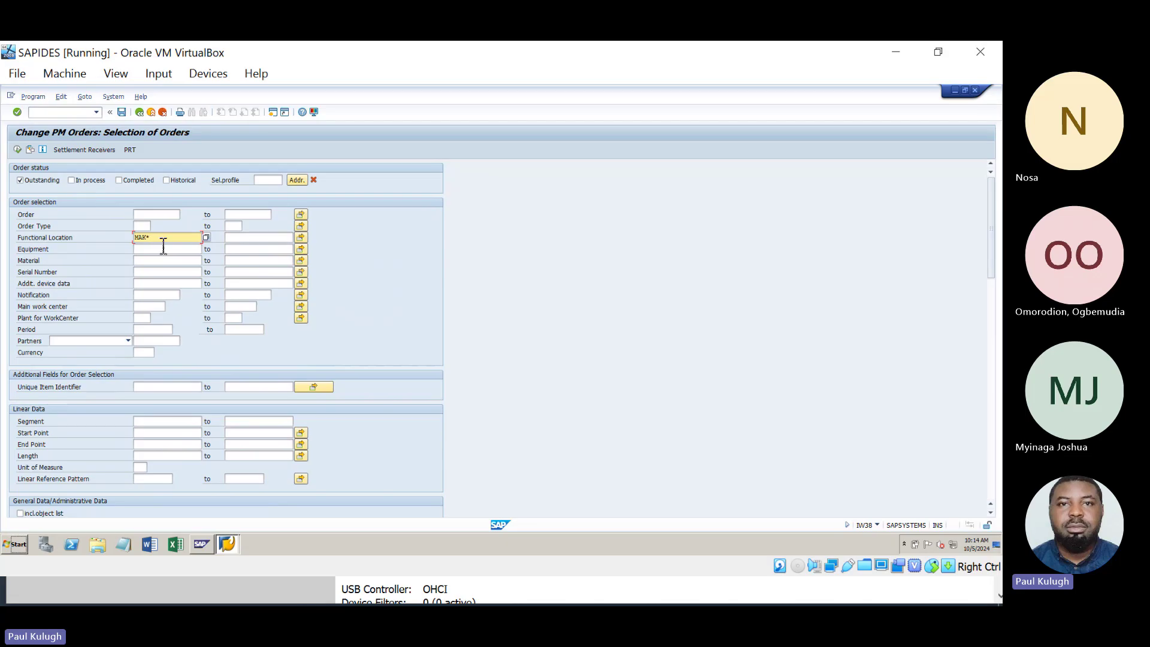
pyautogui.click(18, 149)
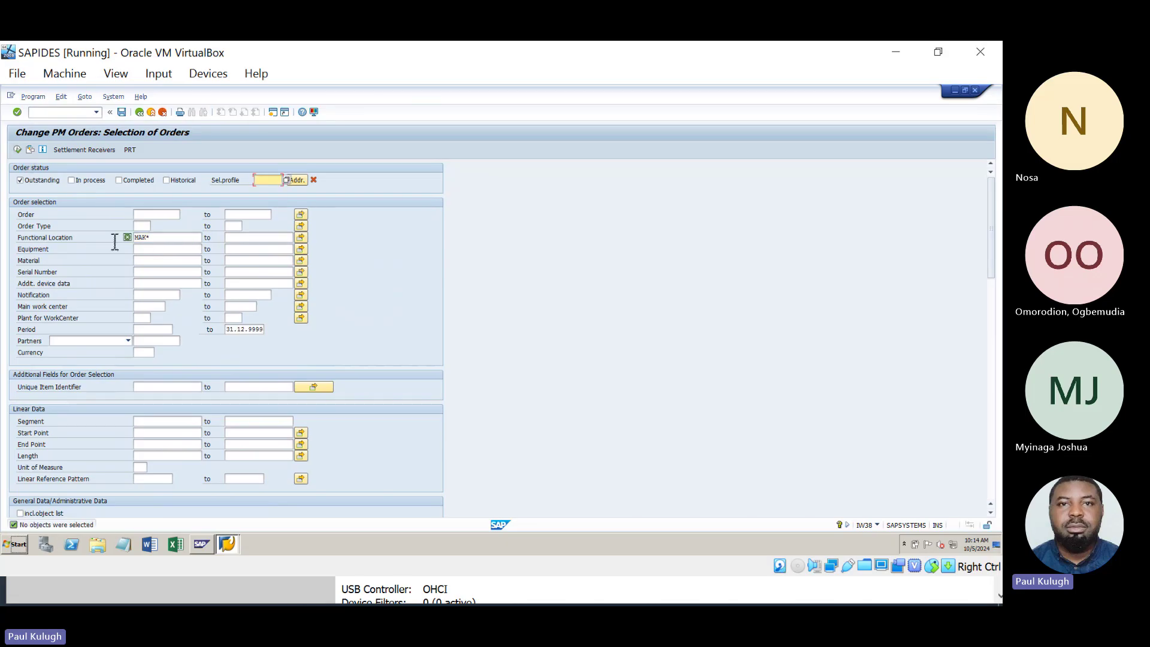
# Step: Change the order status selection from Outstanding to In process, list the matching orders, and return to the SAP Easy Access screen
pyautogui.scroll(-5, 167, 329)
pyautogui.scroll(-15, 169, 329)
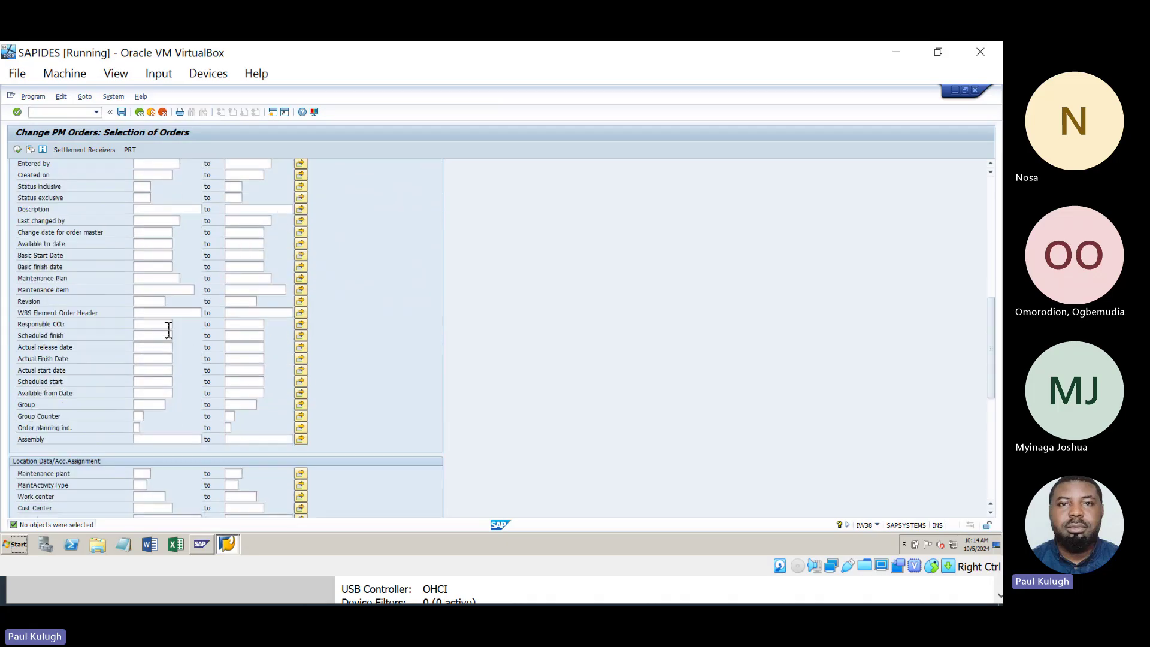
pyautogui.scroll(-1, 168, 328)
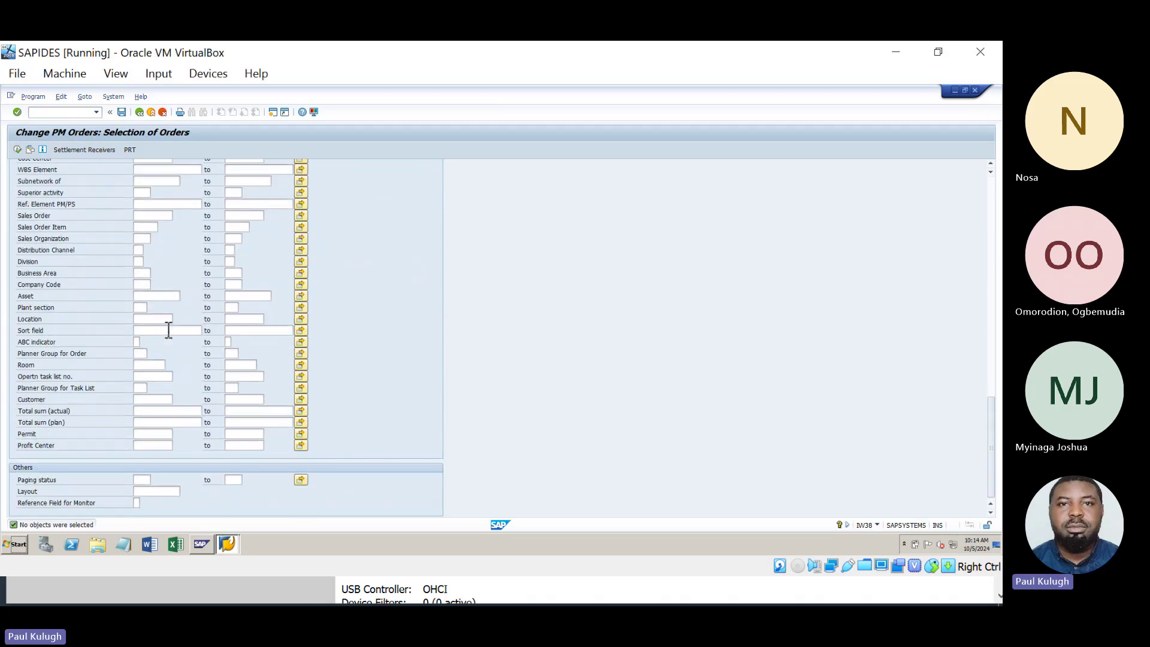
pyautogui.scroll(18, 168, 328)
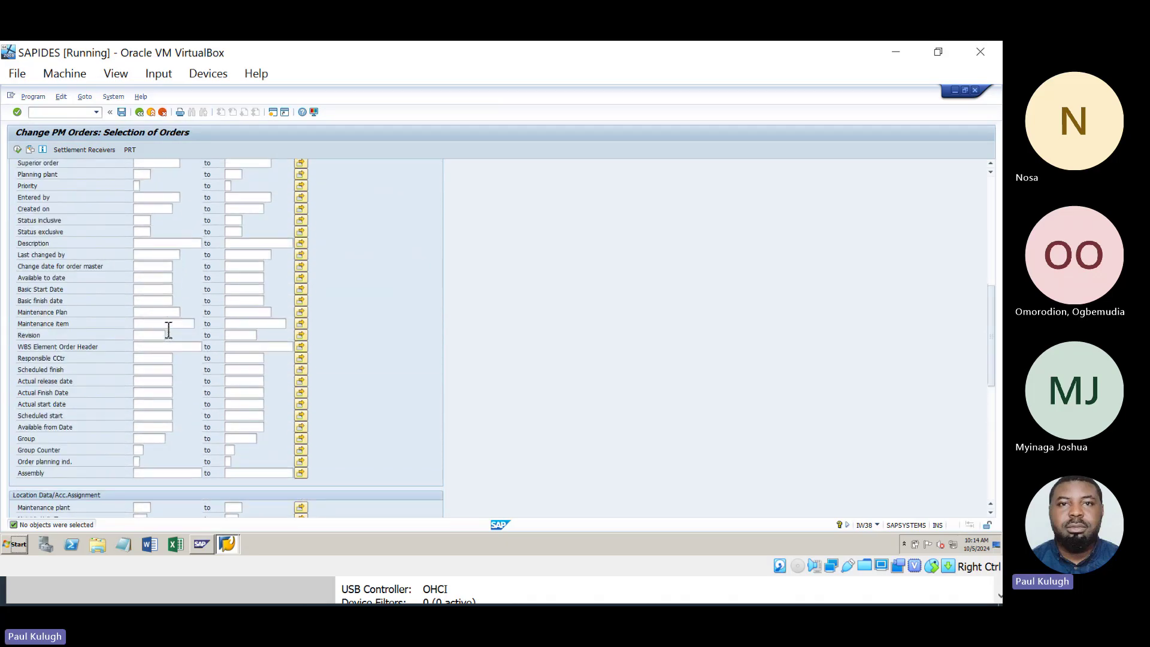
pyautogui.scroll(11, 169, 329)
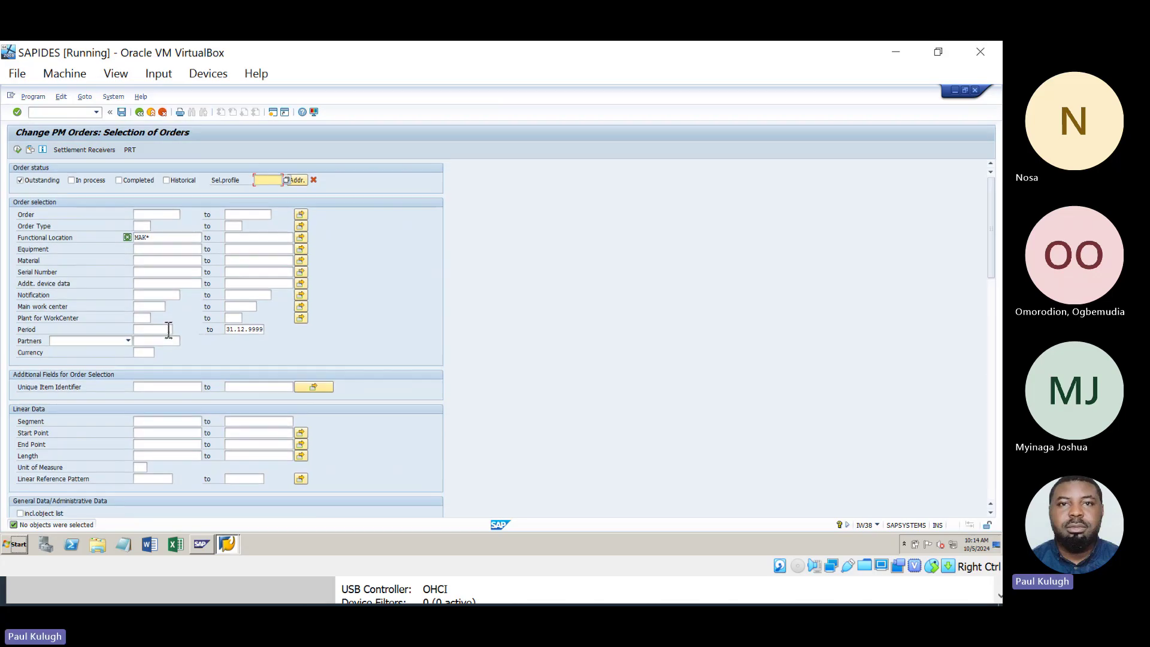
pyautogui.click(28, 181)
pyautogui.click(70, 181)
pyautogui.click(18, 149)
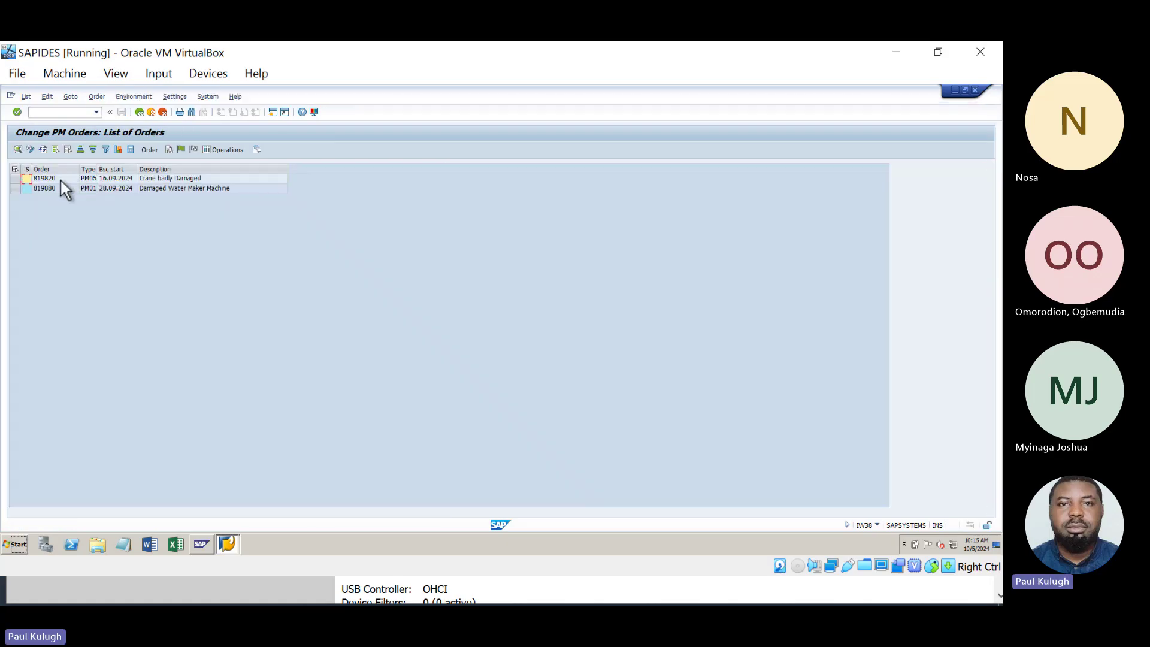
pyautogui.click(138, 113)
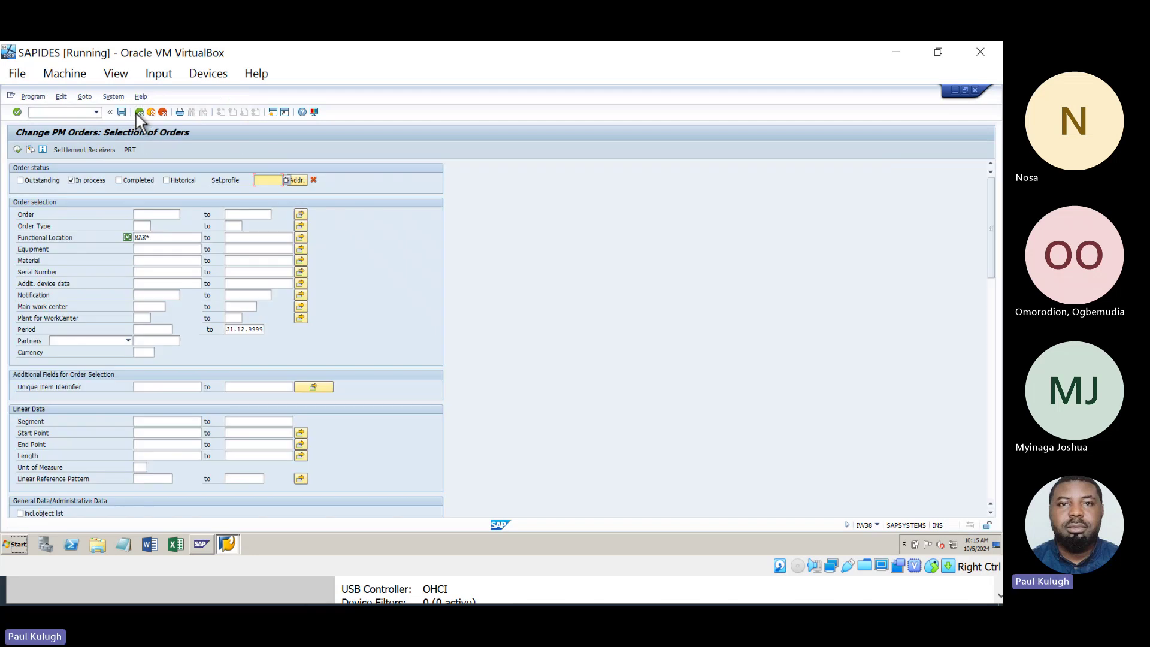
pyautogui.click(138, 114)
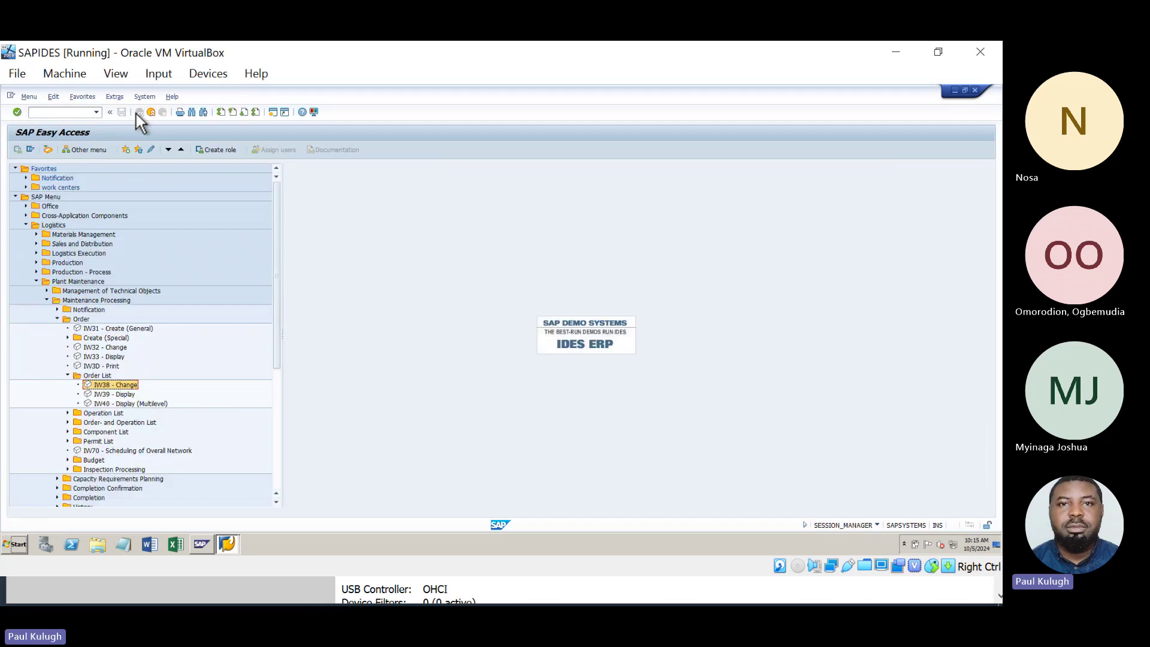
# Step: Open transaction IW21 to create a PM notification
pyautogui.click(79, 115)
pyautogui.write('iw38')
pyautogui.press('Return')
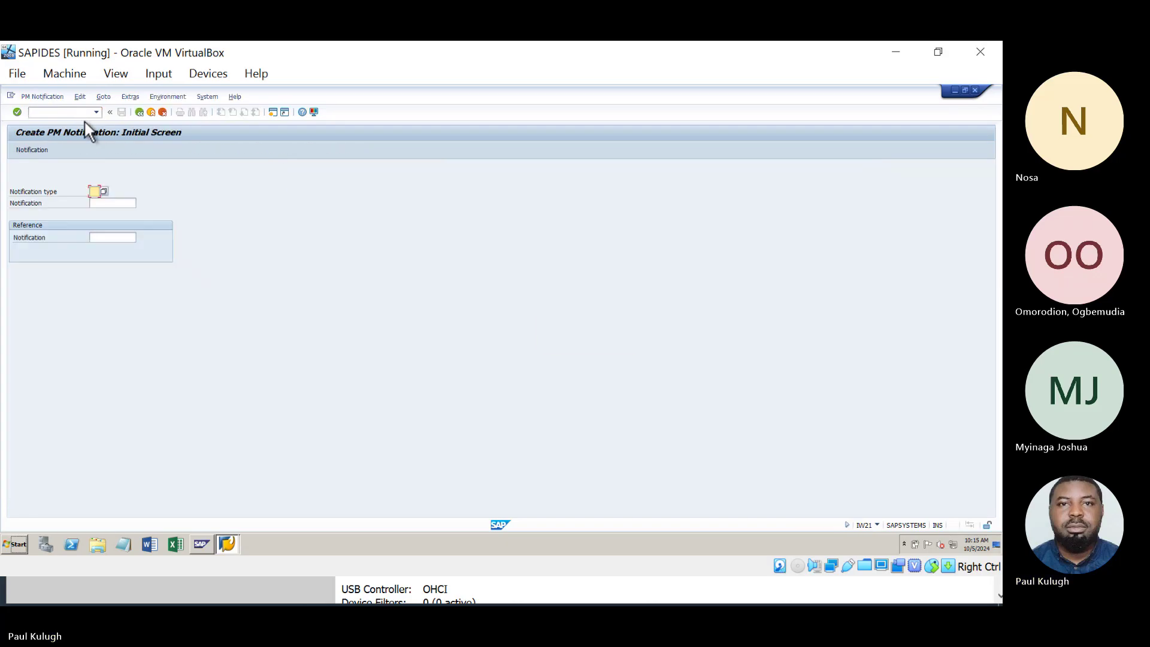
# Step: Choose notification type M2 (Malfunction report), leave the notification number blank, and continue to the notification form
pyautogui.click(103, 192)
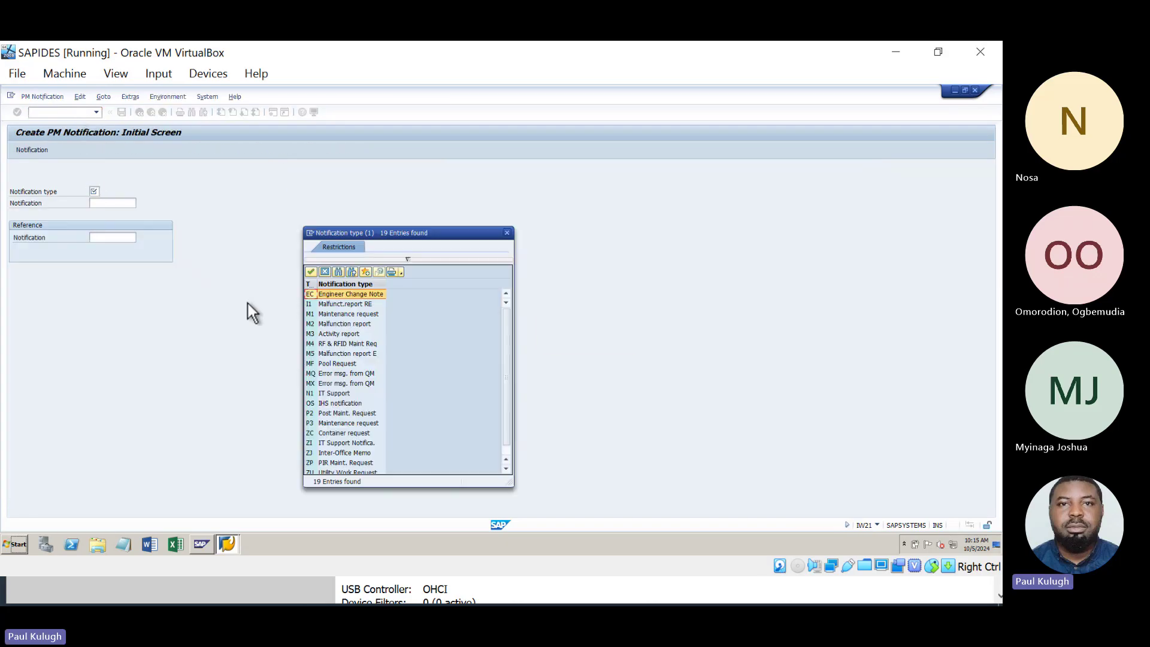
pyautogui.scroll(-1, 330, 348)
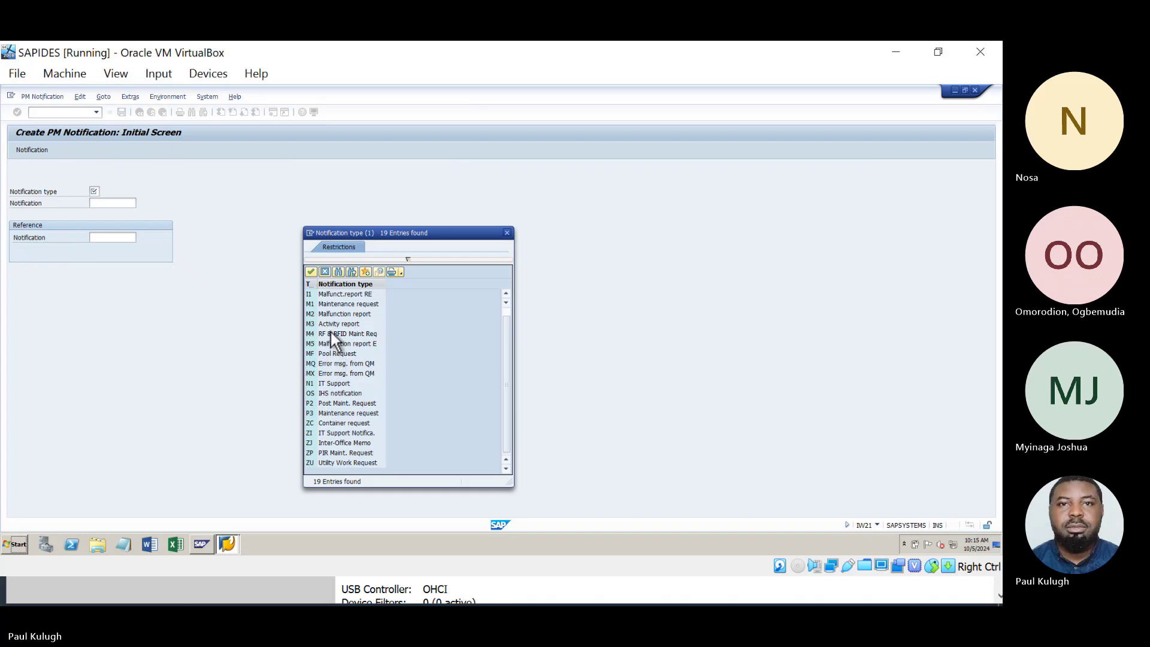
pyautogui.doubleClick(331, 315)
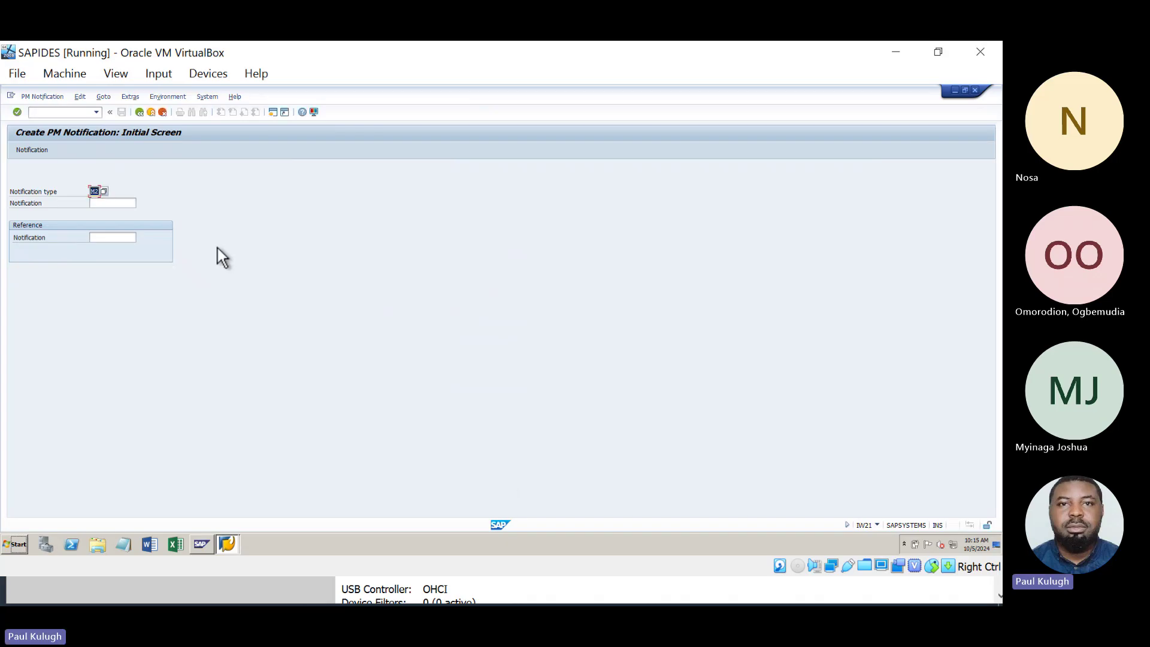
pyautogui.click(121, 202)
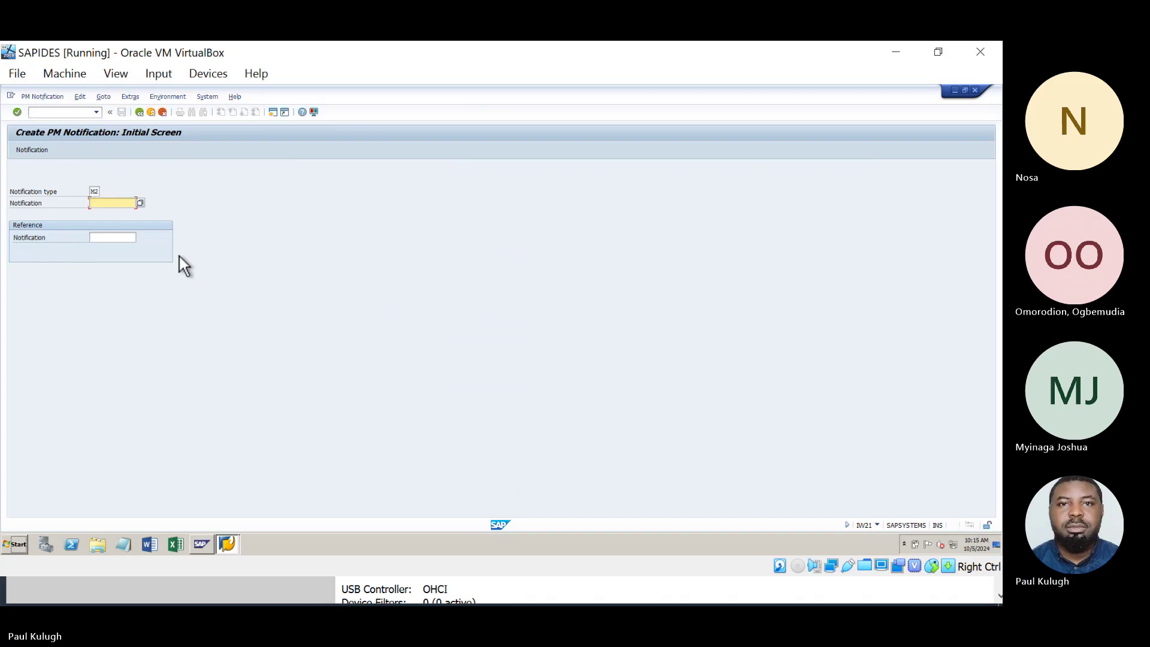
pyautogui.press('Return')
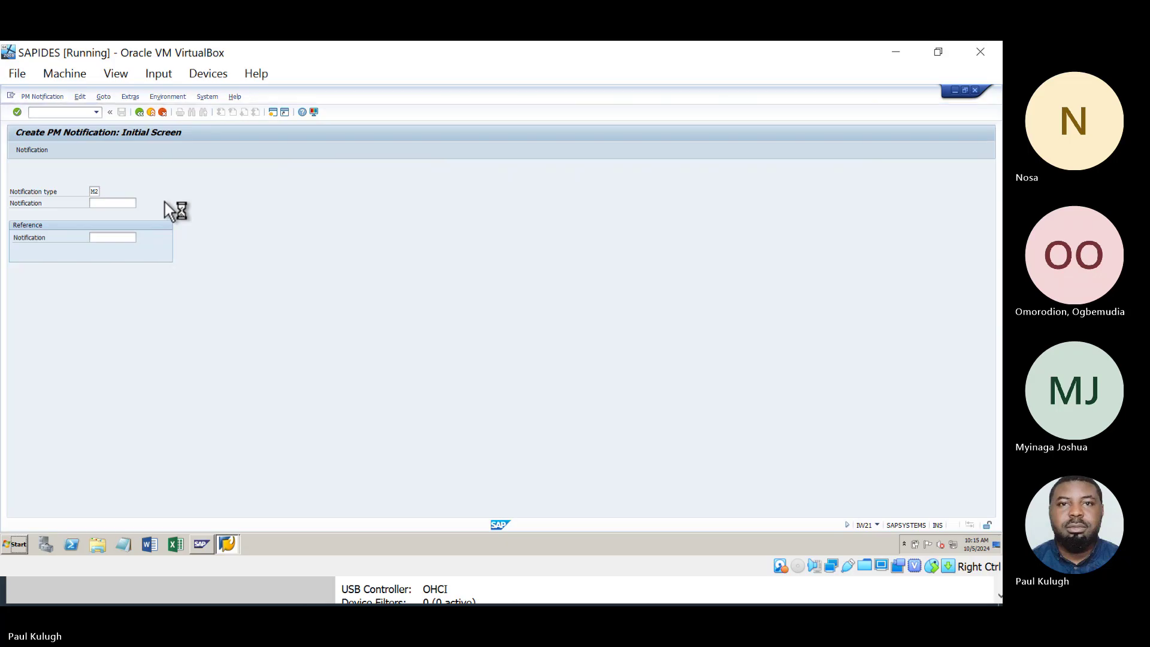
# Step: Set the notification's short text to HIGH VIBRATION ON WATER MAKER MACHINE
pyautogui.click(179, 168)
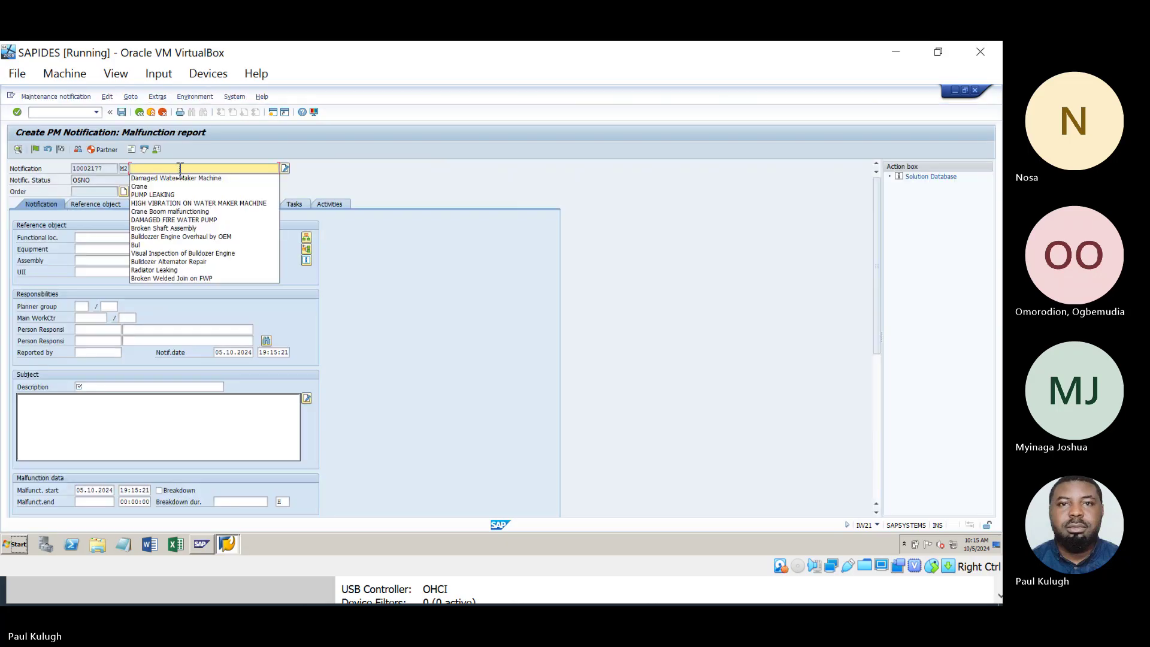
pyautogui.click(164, 206)
pyautogui.click(110, 260)
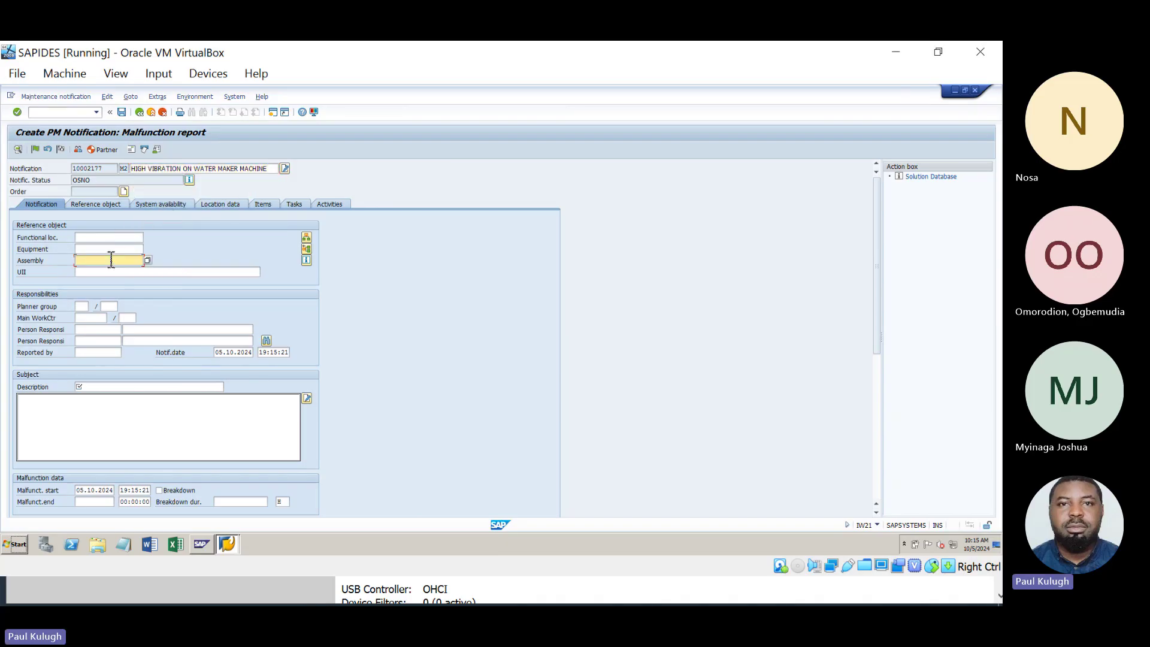
# Step: Search for equipment with the description *water*maker* and assign WATER MAKER MACHINE as the notification's equipment
pyautogui.click(110, 249)
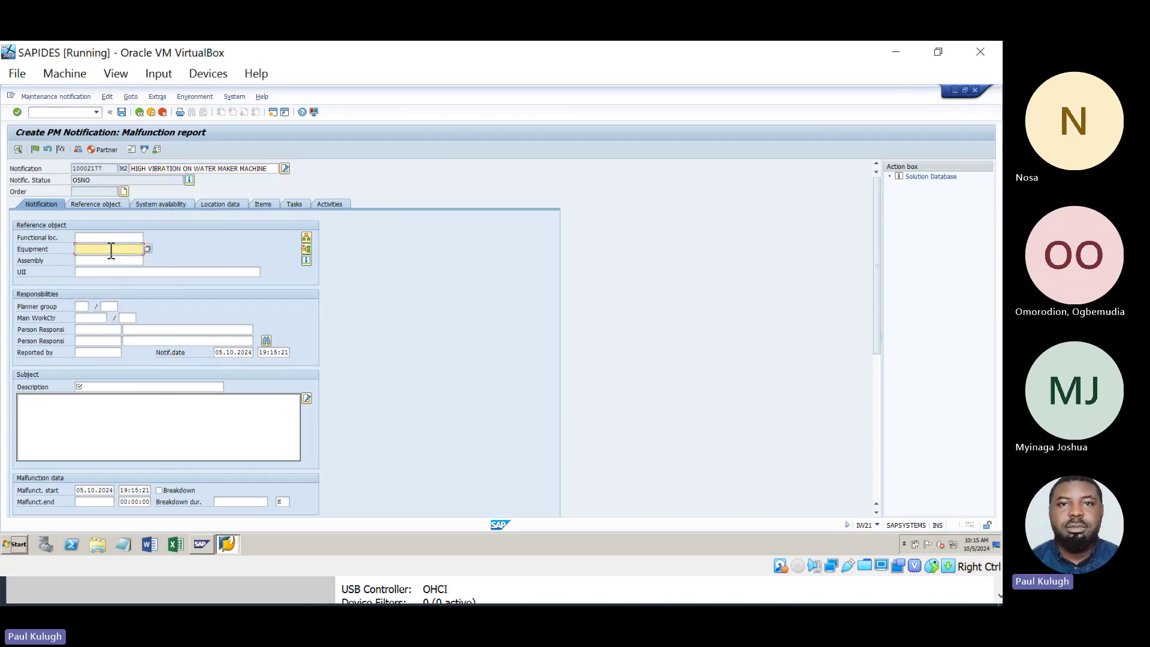
pyautogui.click(149, 246)
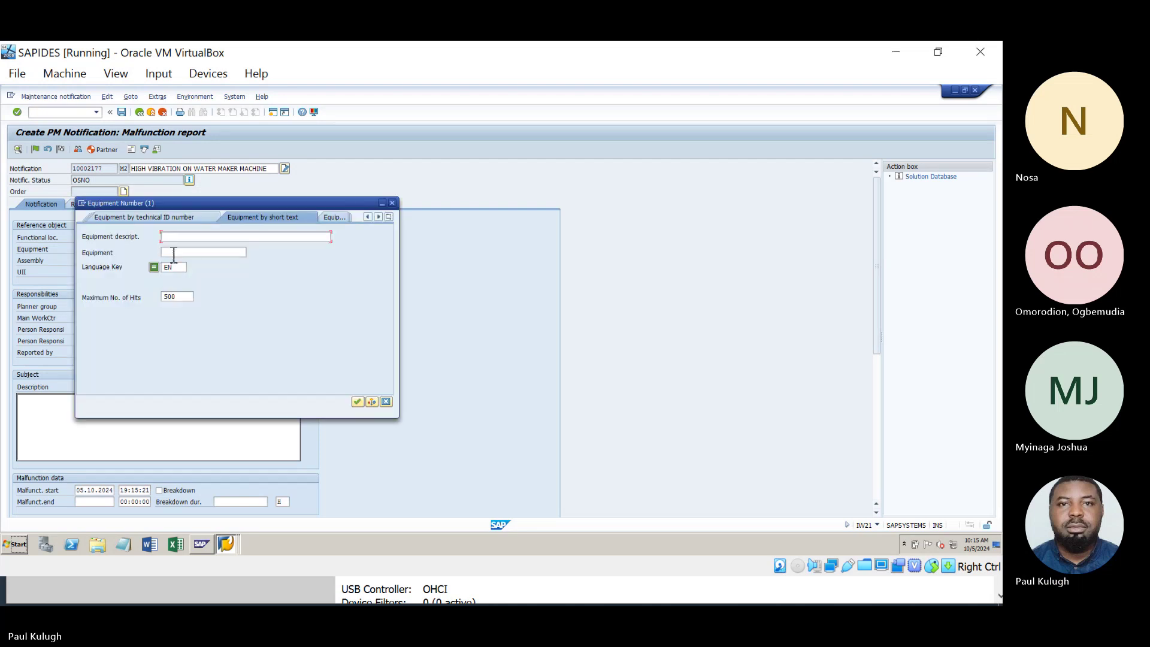
pyautogui.write('*water')
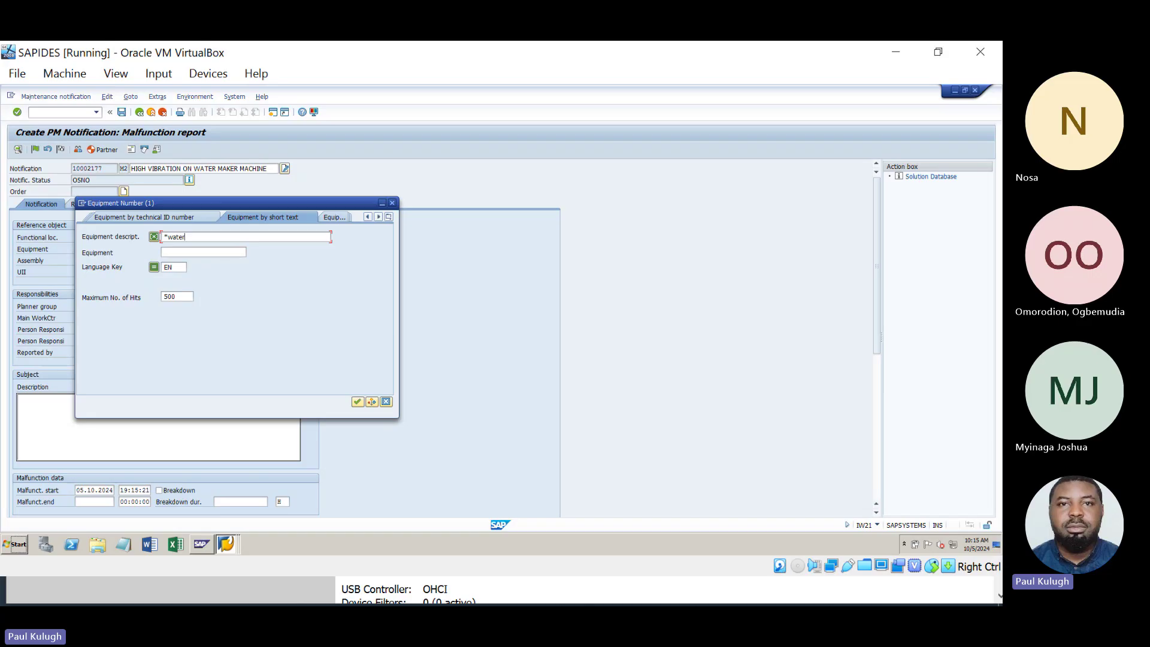
pyautogui.write('*maker*')
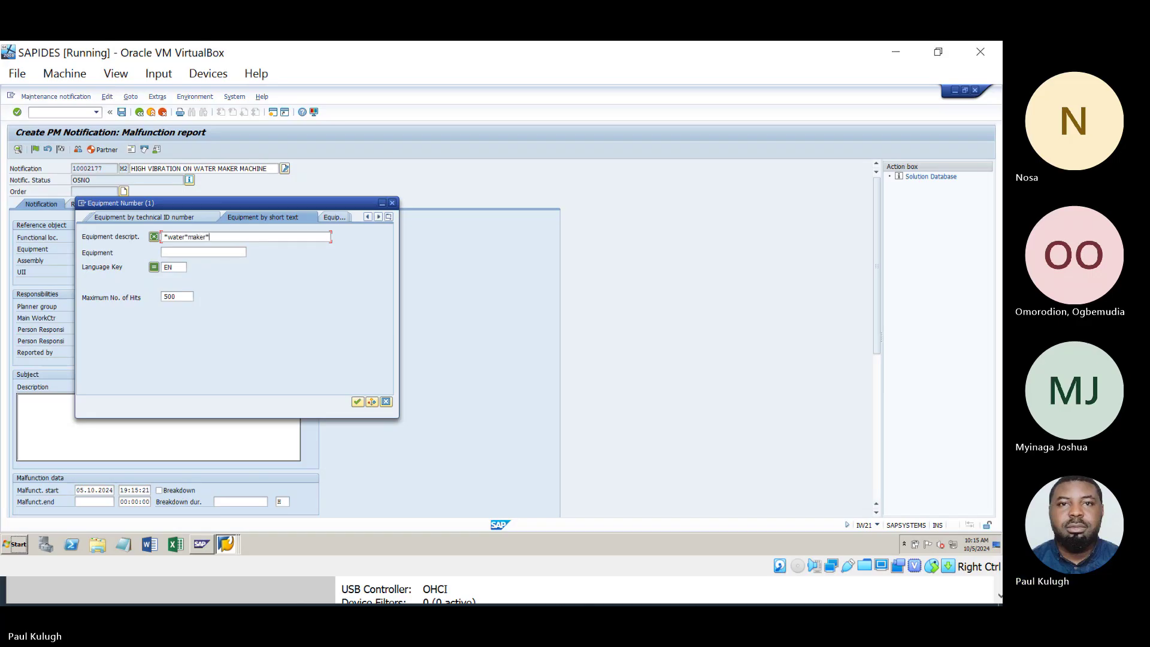
pyautogui.press('Return')
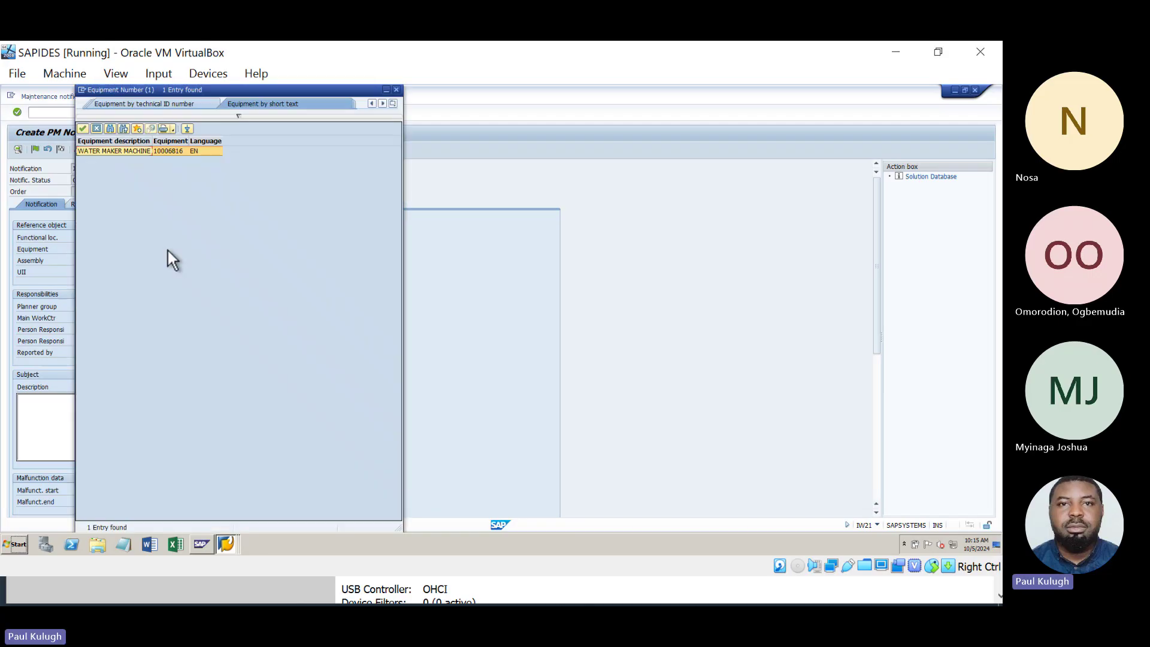
pyautogui.doubleClick(114, 151)
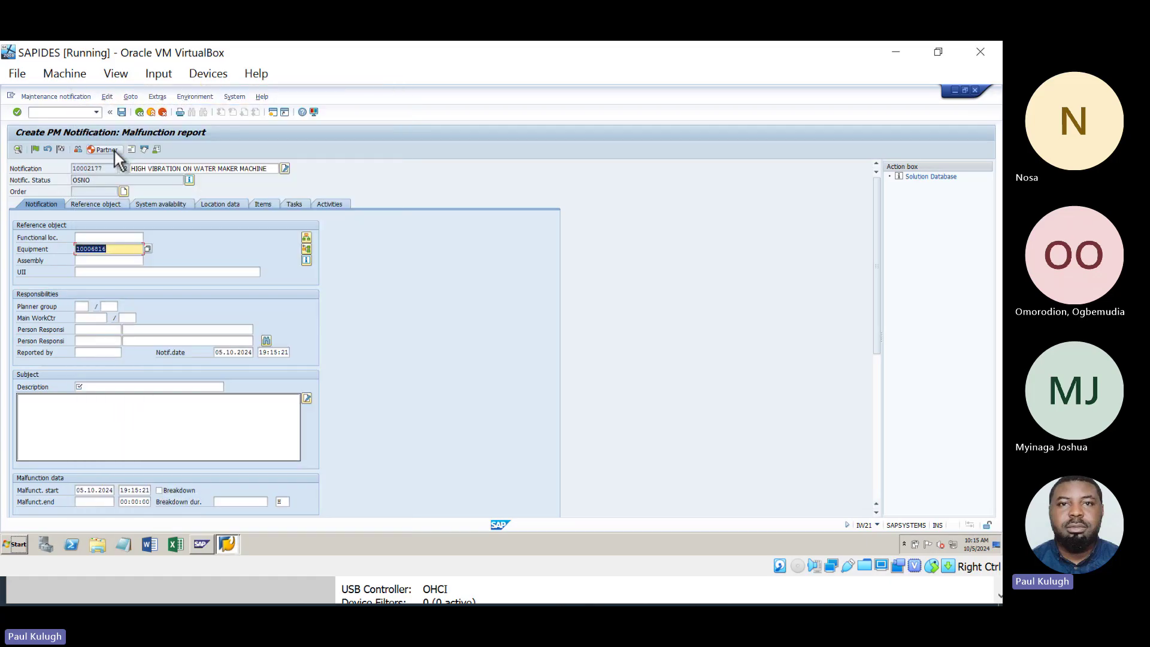
pyautogui.press('Return')
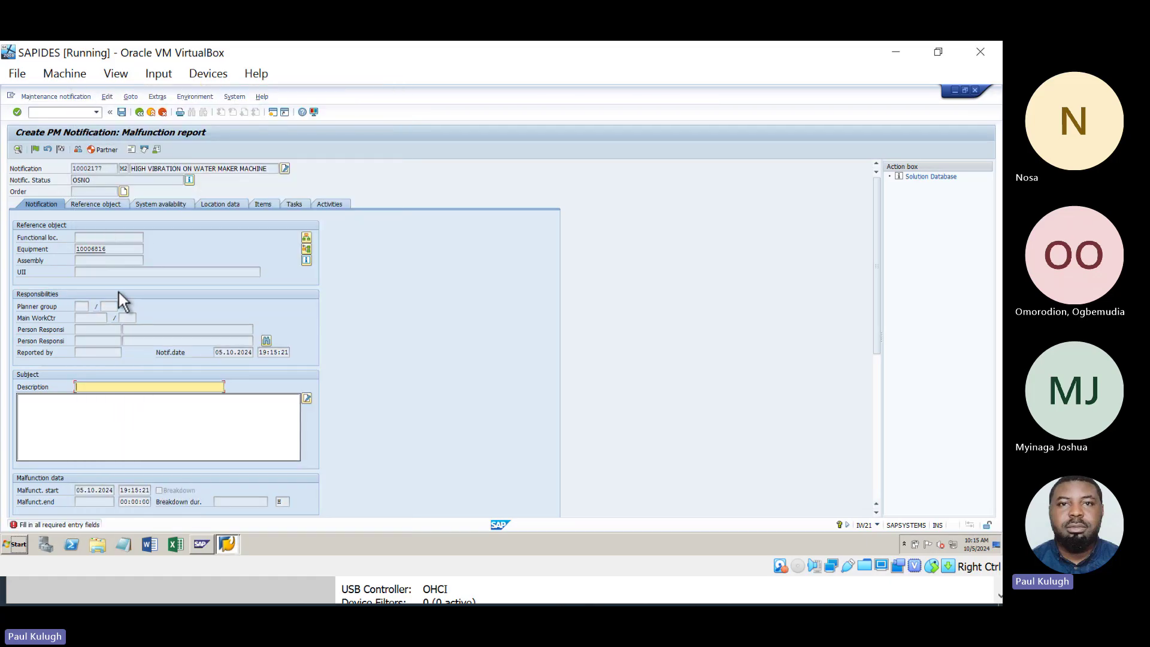
# Step: Copy the notification's short text HIGH VIBRATION ON WATER MAKER MACHINE into the Subject description and confirm the entry
pyautogui.click(270, 170)
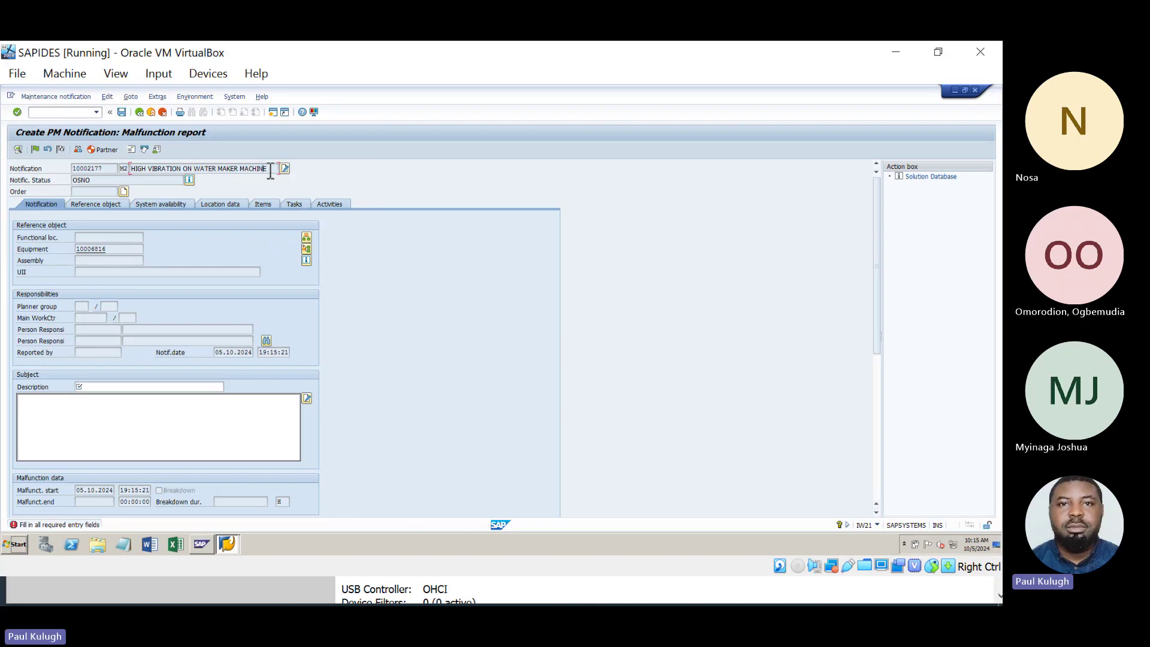
pyautogui.moveTo(270, 170); pyautogui.dragTo(129, 169)
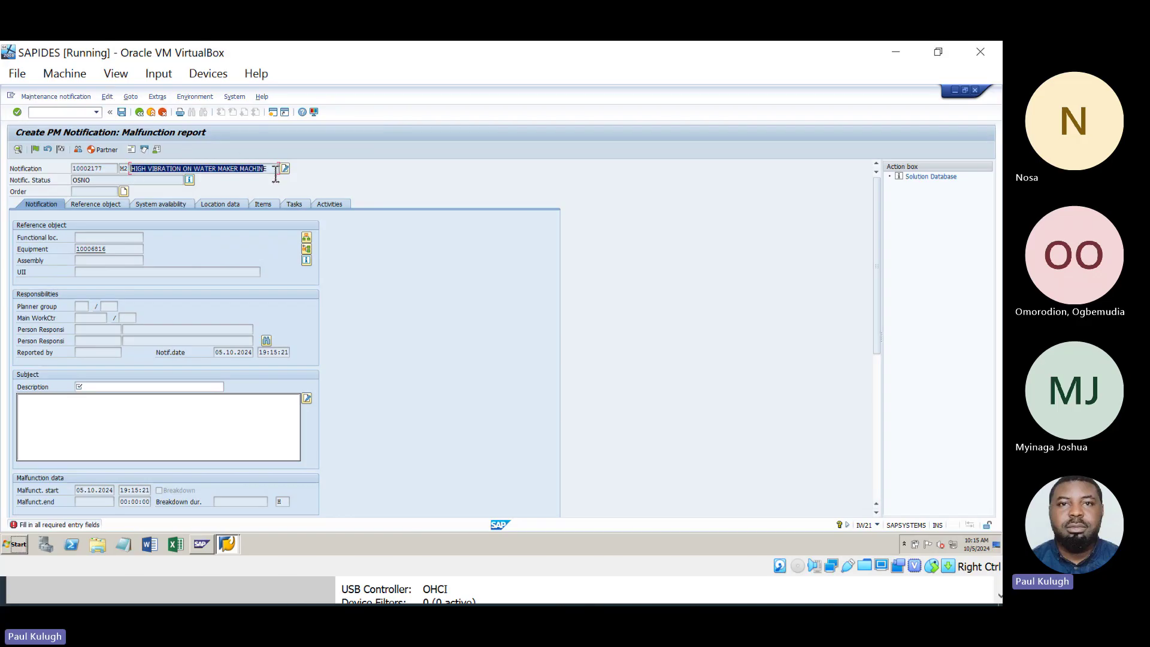
pyautogui.moveTo(276, 174); pyautogui.dragTo(120, 169)
pyautogui.hotkey('ctrl', 'c')
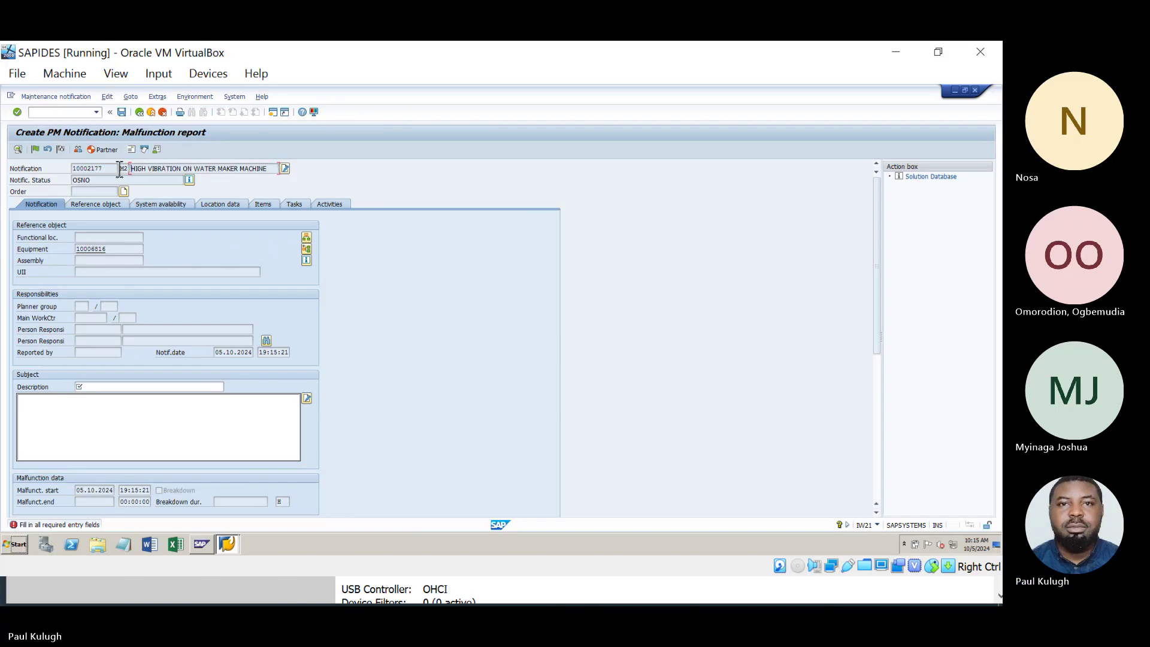
pyautogui.click(106, 388)
pyautogui.hotkey('ctrl', 'v')
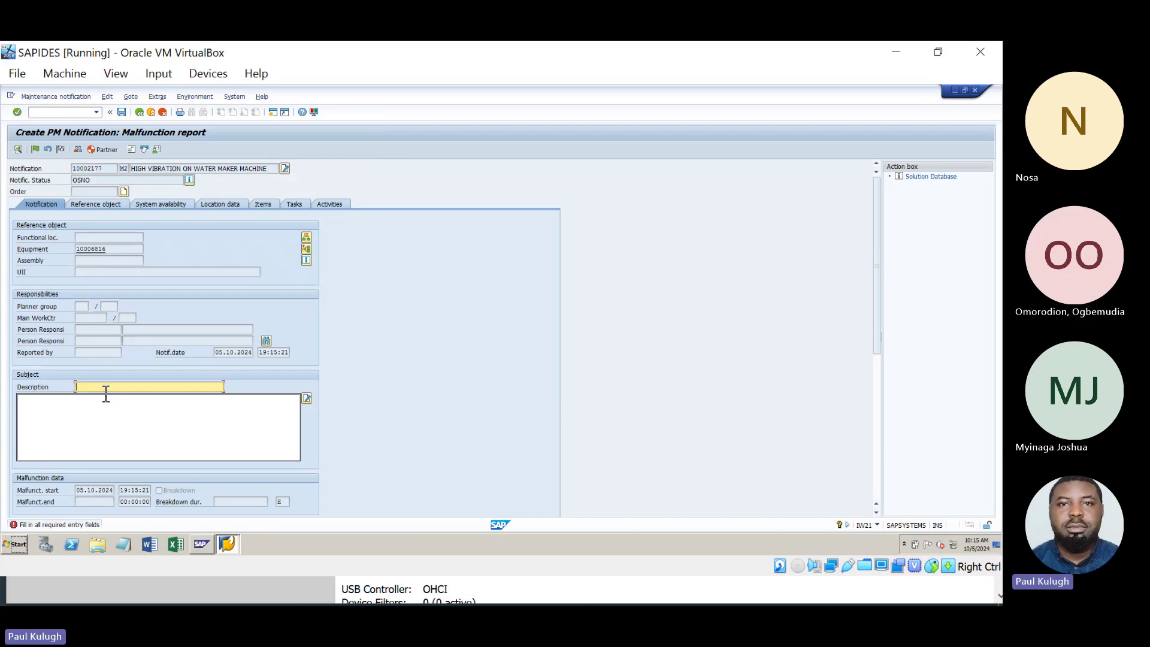
pyautogui.press('Return')
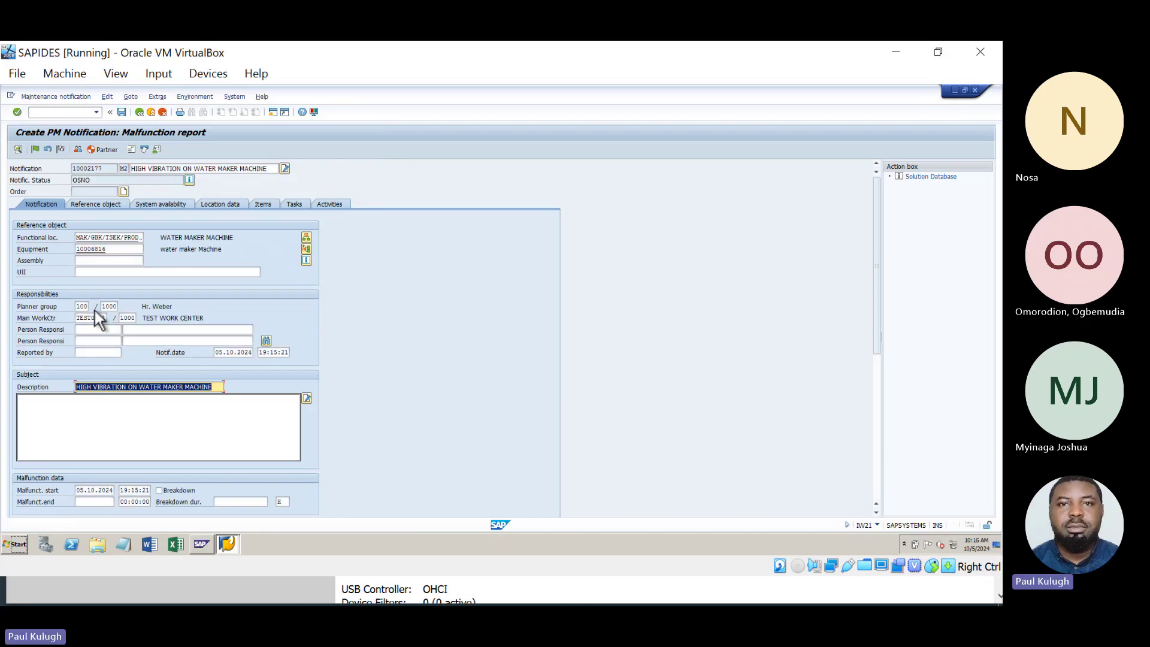
# Step: Search all persons with the * search term and assign one from the results as the notification's person responsible
pyautogui.click(88, 334)
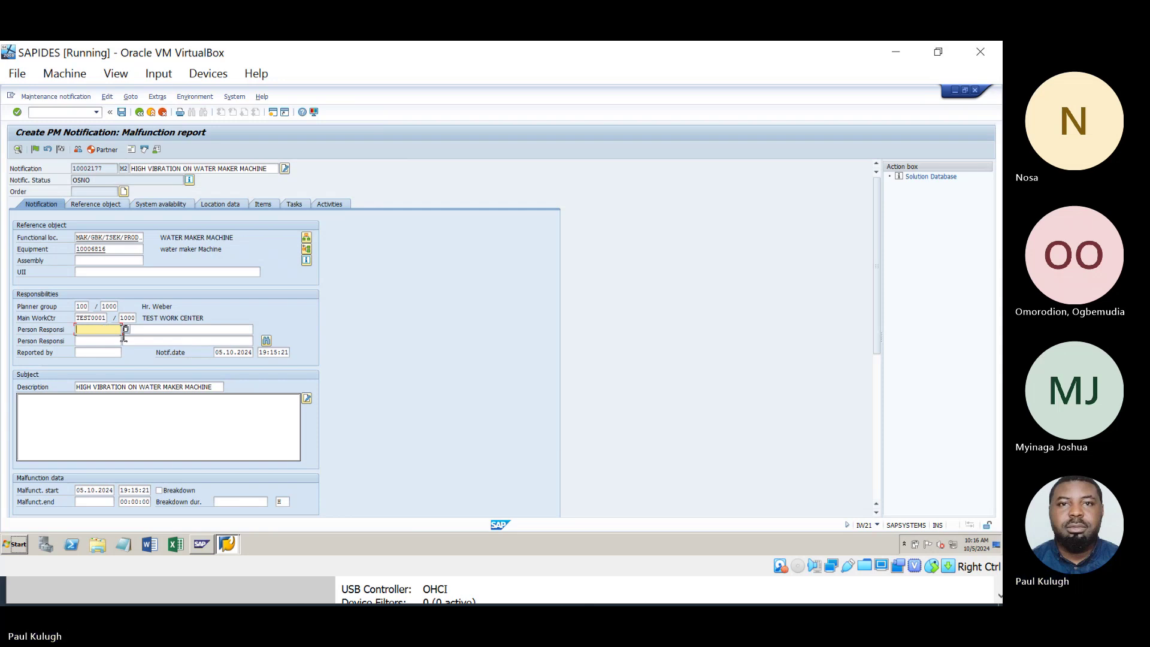
pyautogui.click(126, 329)
pyautogui.press('F4')
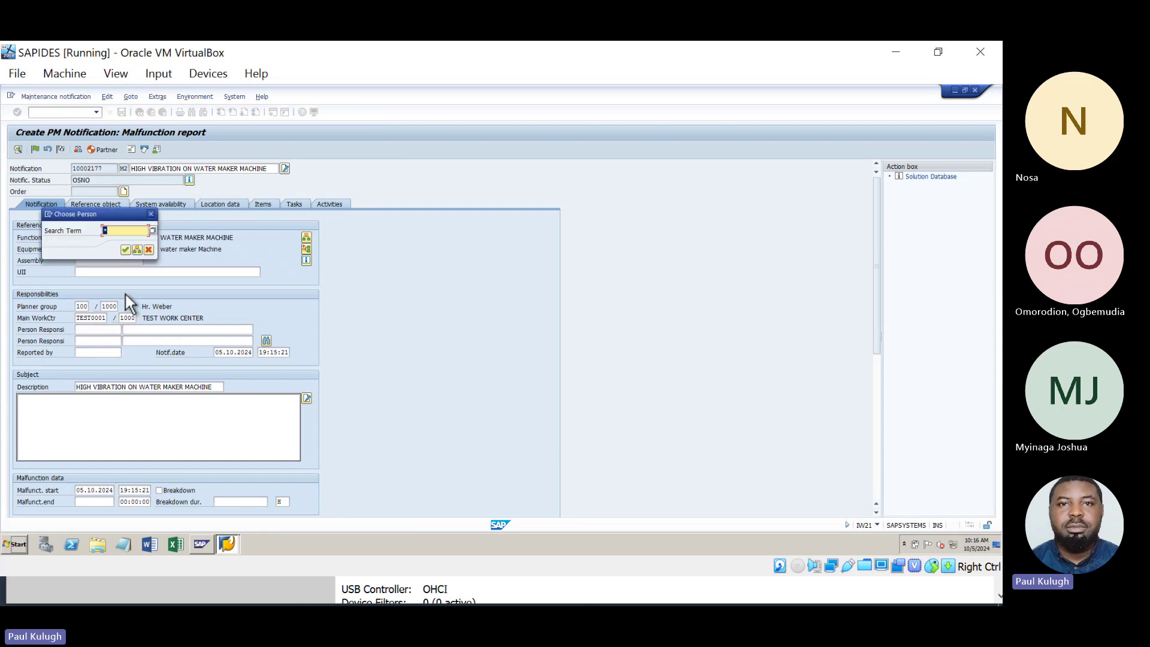
pyautogui.press('Return')
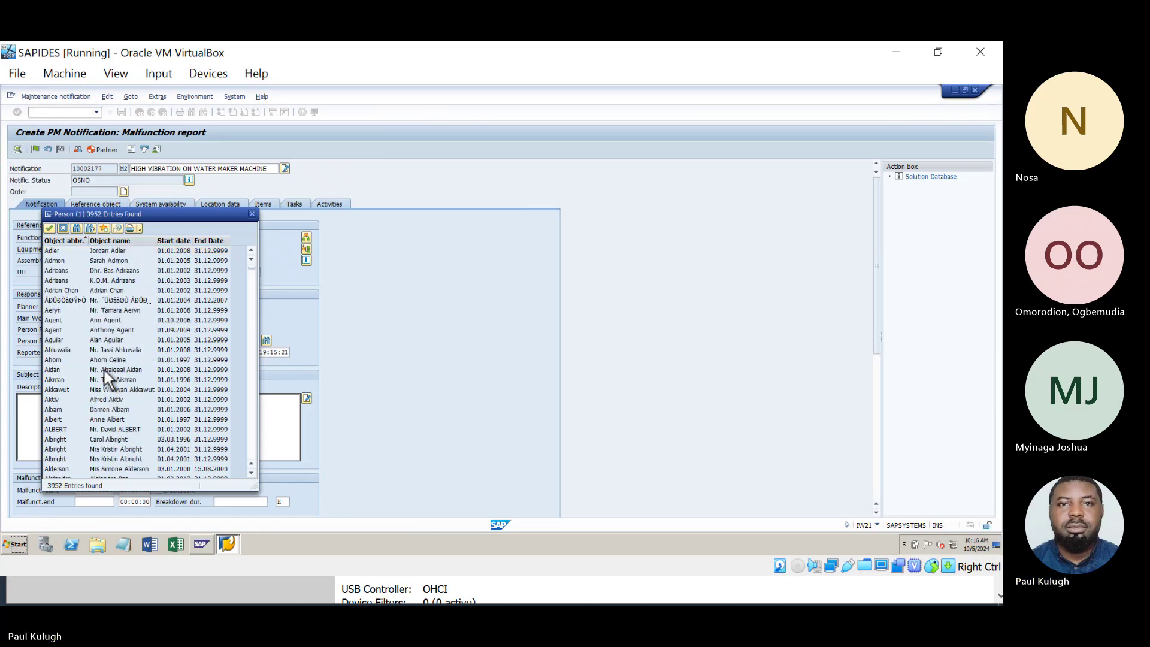
pyautogui.doubleClick(104, 370)
pyautogui.press('Return')
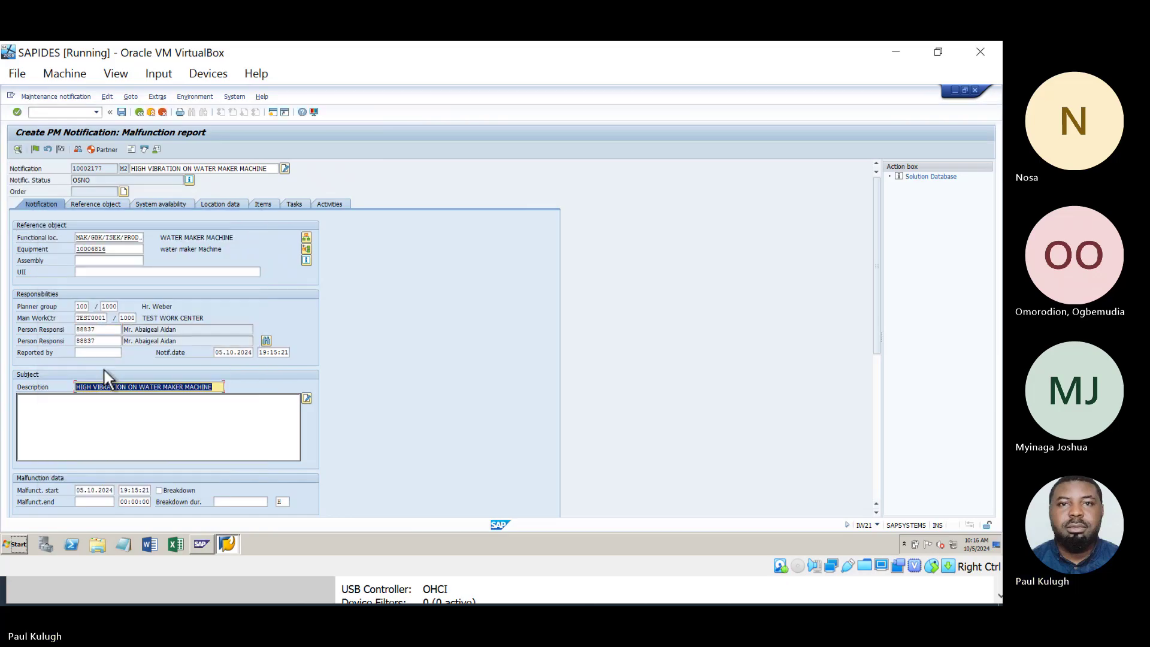
# Step: Enter hjfhhgkgkjgkjgkhg as the long text under the Subject description
pyautogui.click(103, 421)
pyautogui.write('hjfhhgkgkjgkjgkhg')
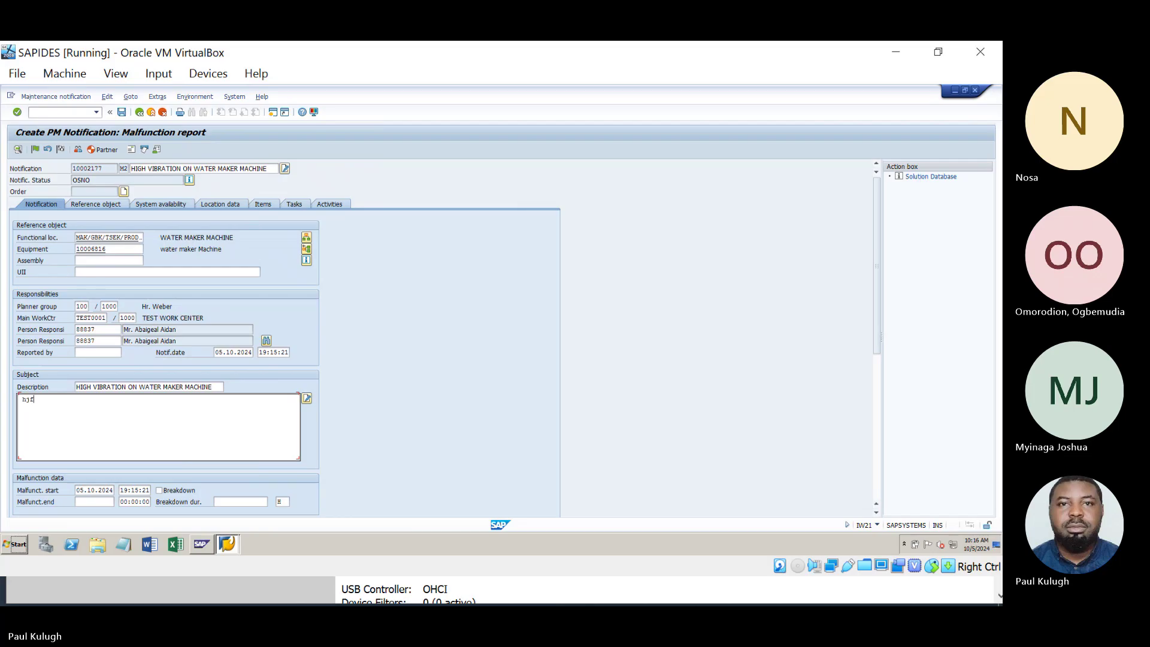
pyautogui.press('Return')
pyautogui.click(361, 381)
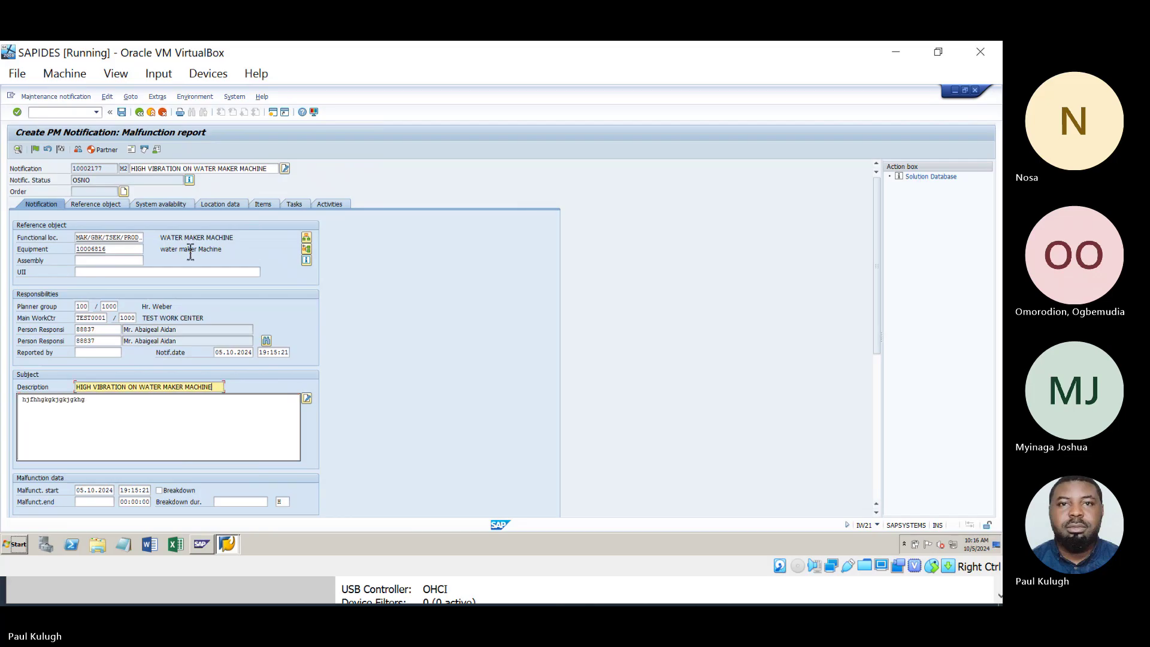
# Step: Set the notification's priority to High, accept the recalculated required dates, and save the notification
pyautogui.click(98, 207)
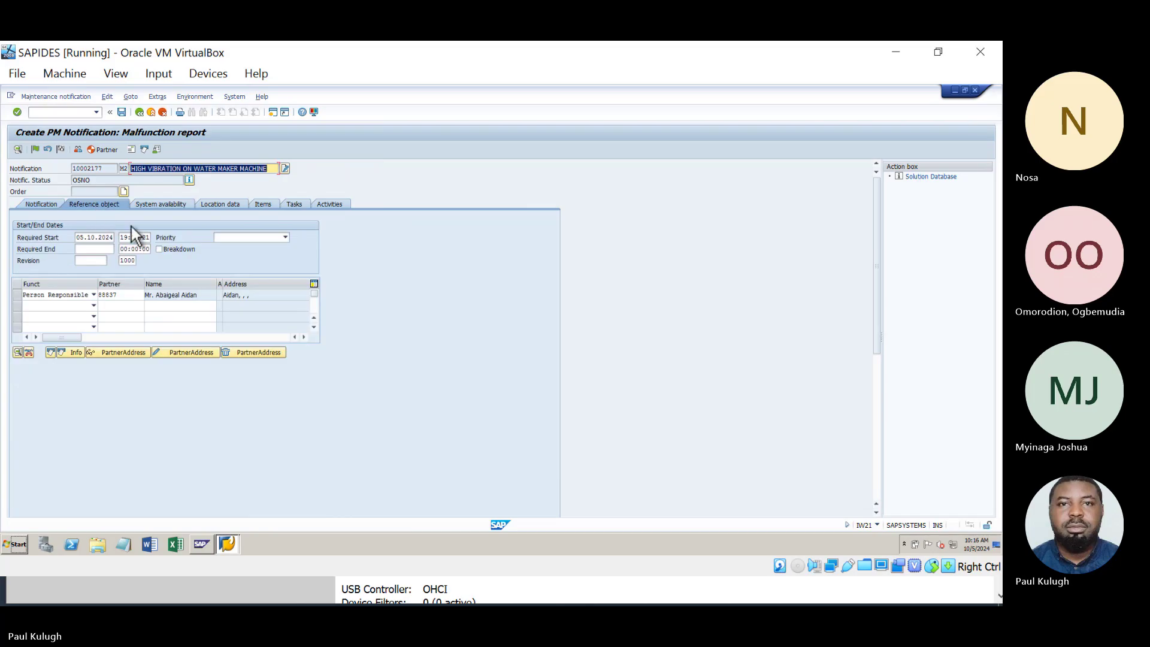
pyautogui.click(240, 238)
pyautogui.click(238, 257)
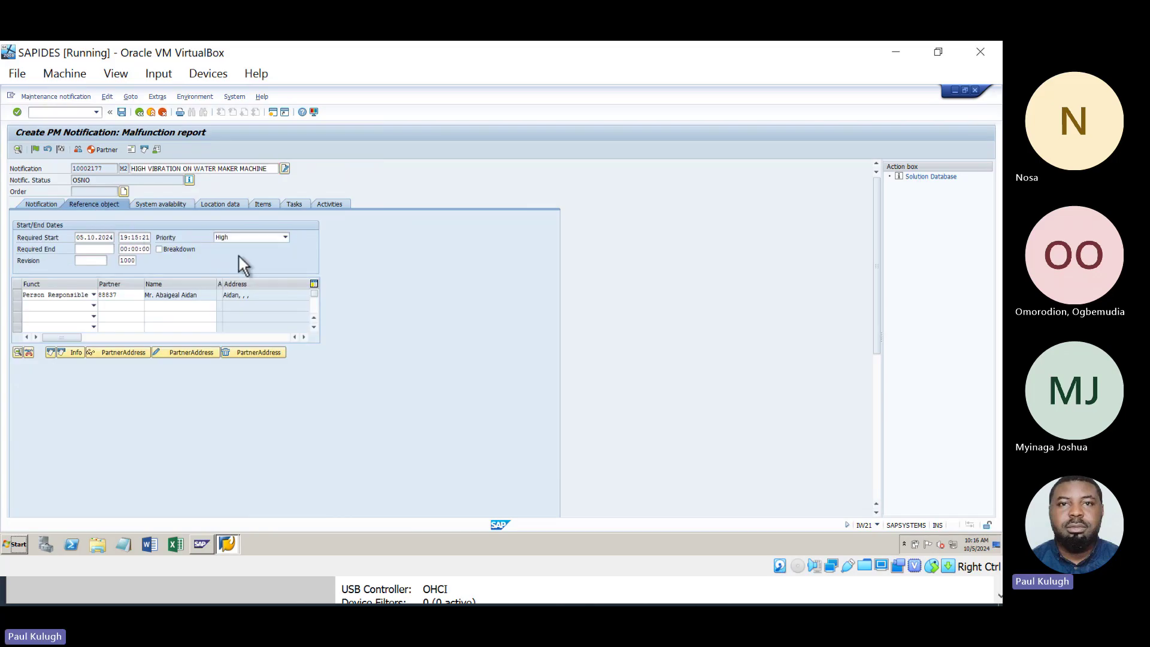
pyautogui.click(143, 287)
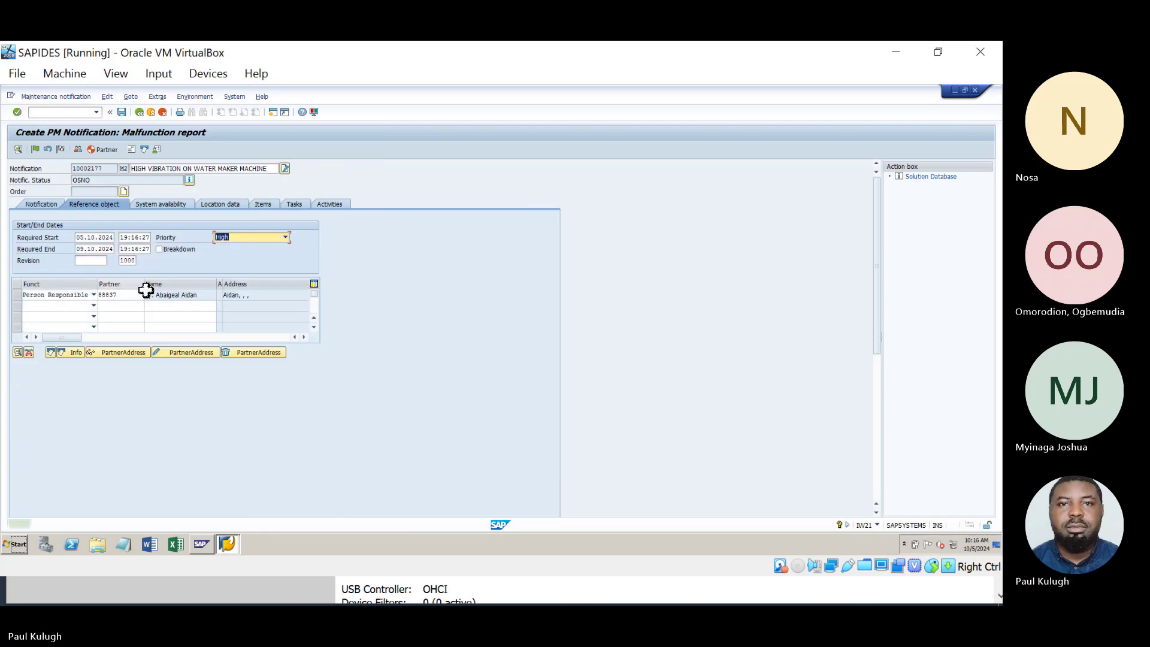
pyautogui.click(44, 203)
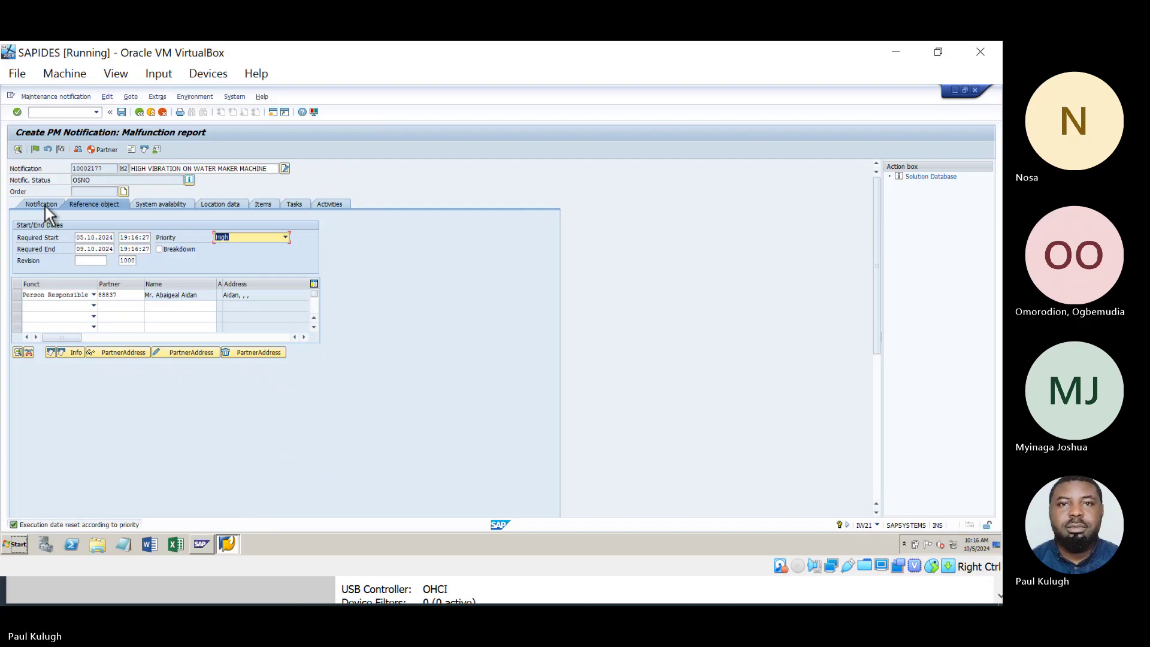
pyautogui.click(121, 113)
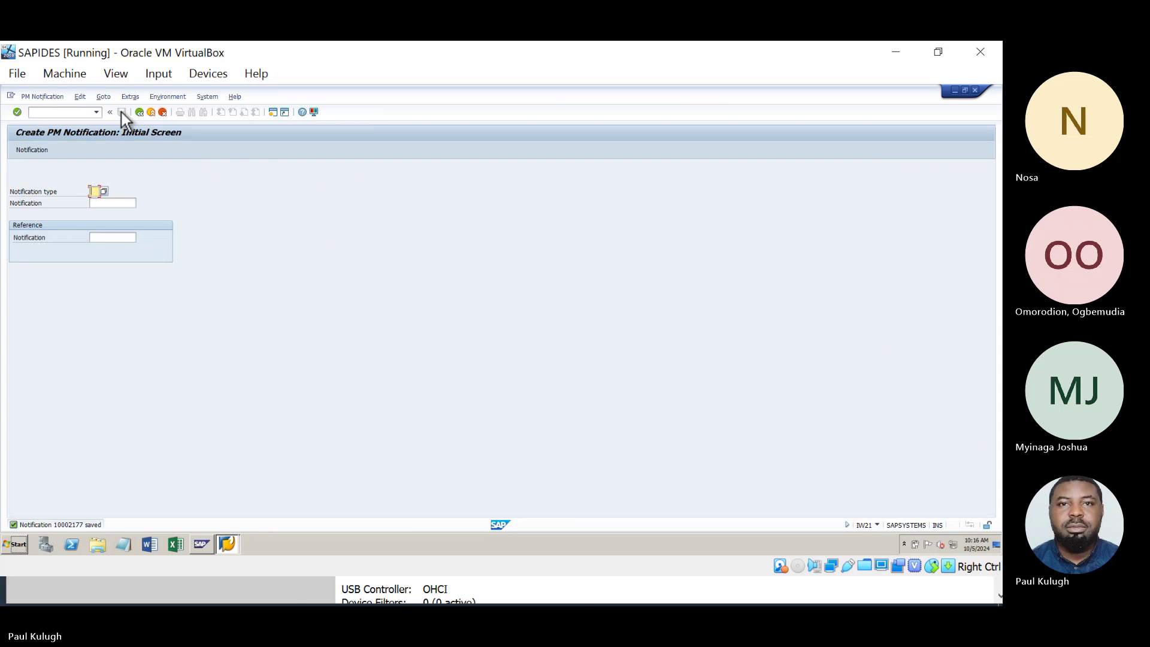
# Step: Open the saved notification for change and create a PM01 order from it with planning plant 1000 and work center TEST0001
pyautogui.click(40, 96)
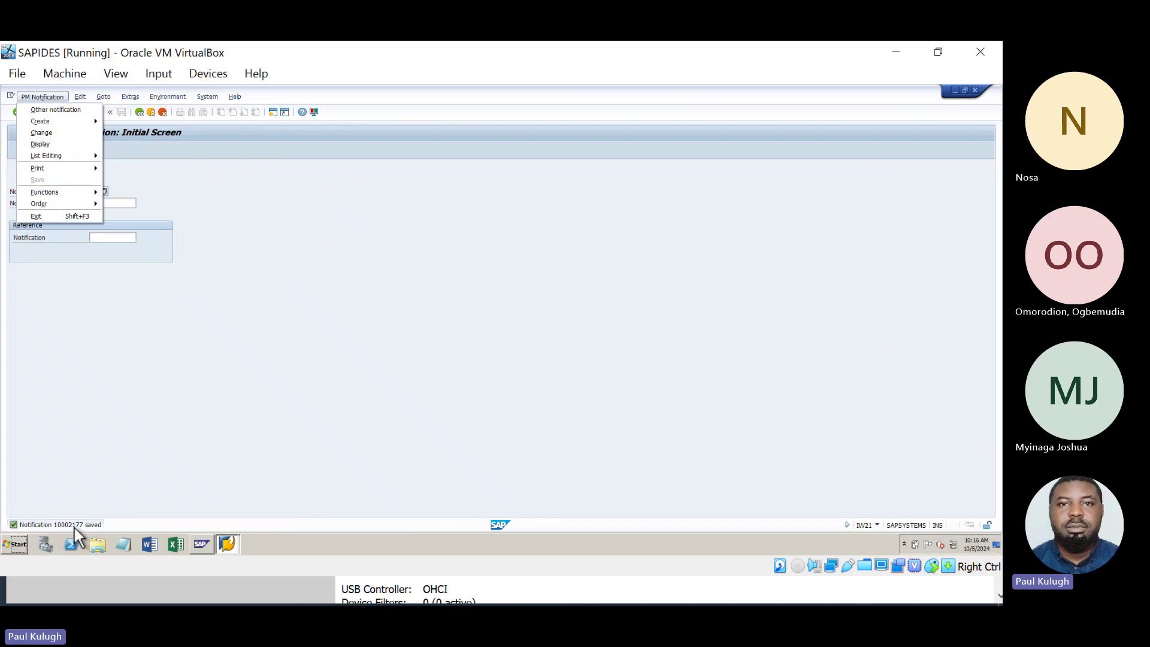
pyautogui.click(53, 133)
pyautogui.press('Return')
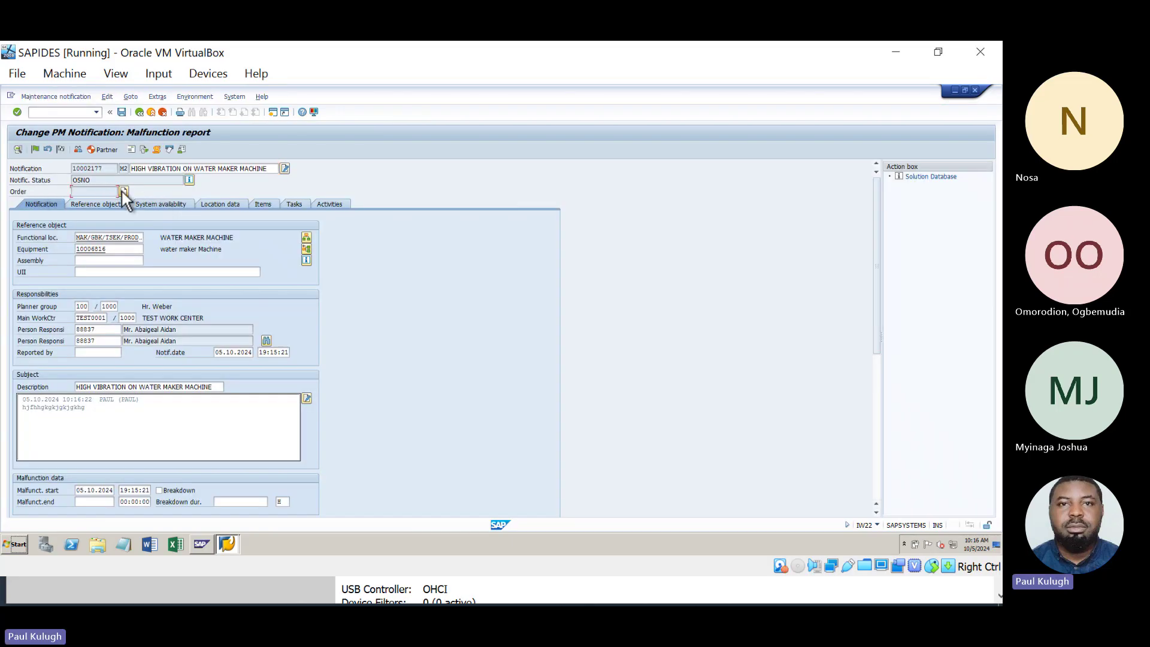
pyautogui.click(122, 190)
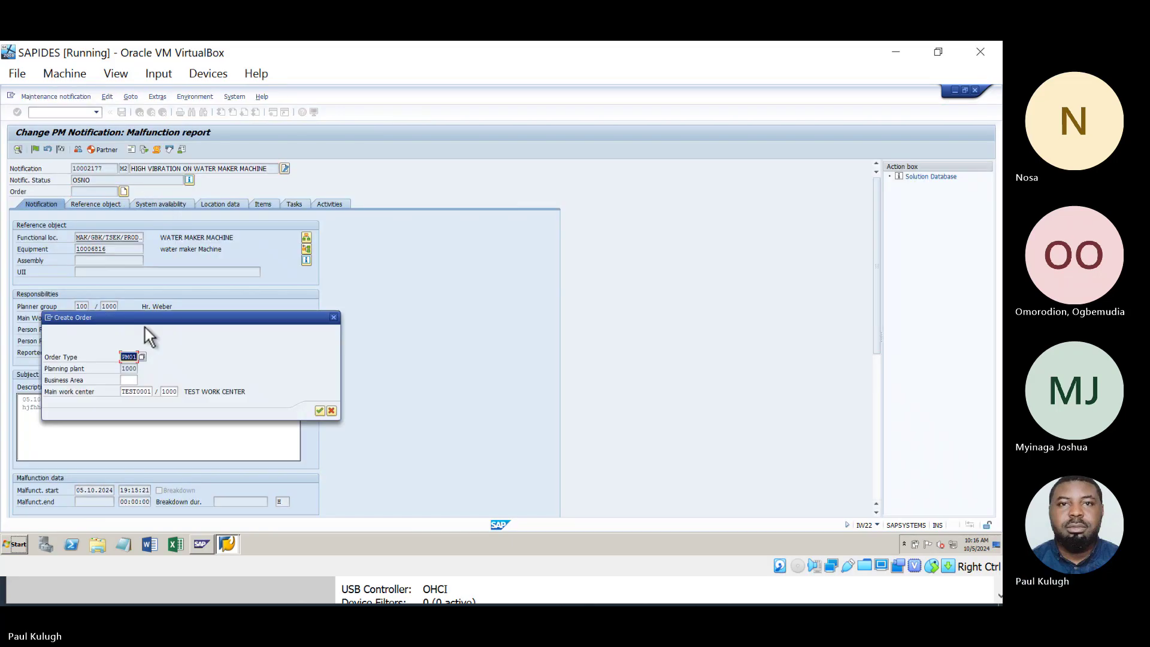
pyautogui.click(320, 409)
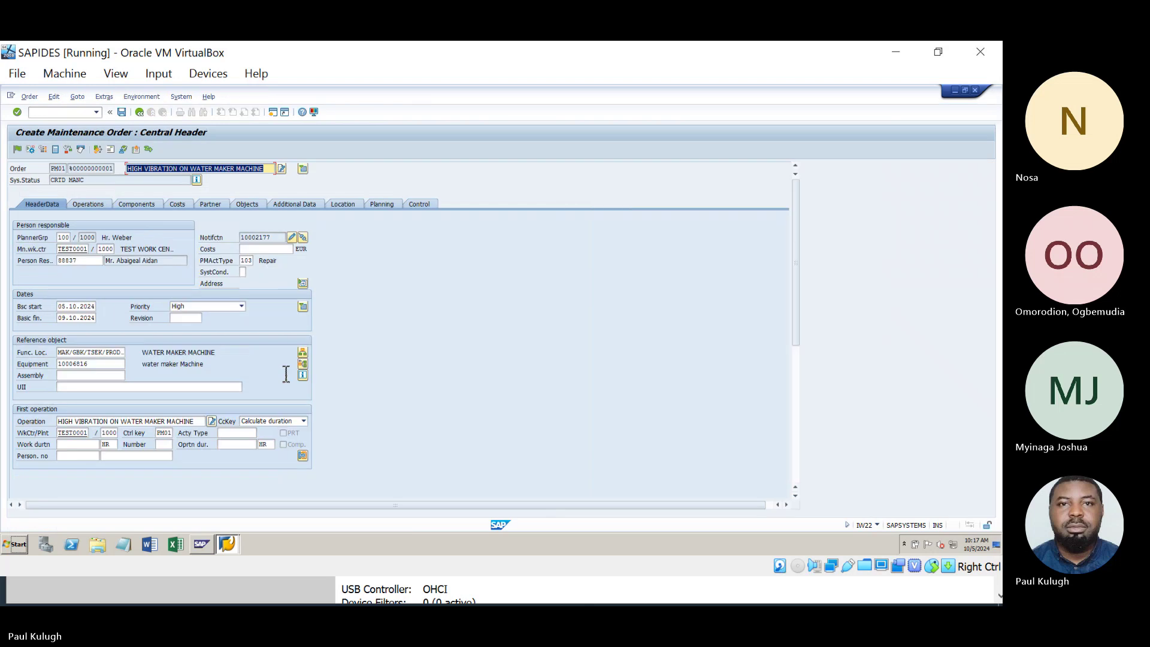
# Step: Set the maintenance order's system condition to 1 (in operation) and save the order
pyautogui.click(244, 272)
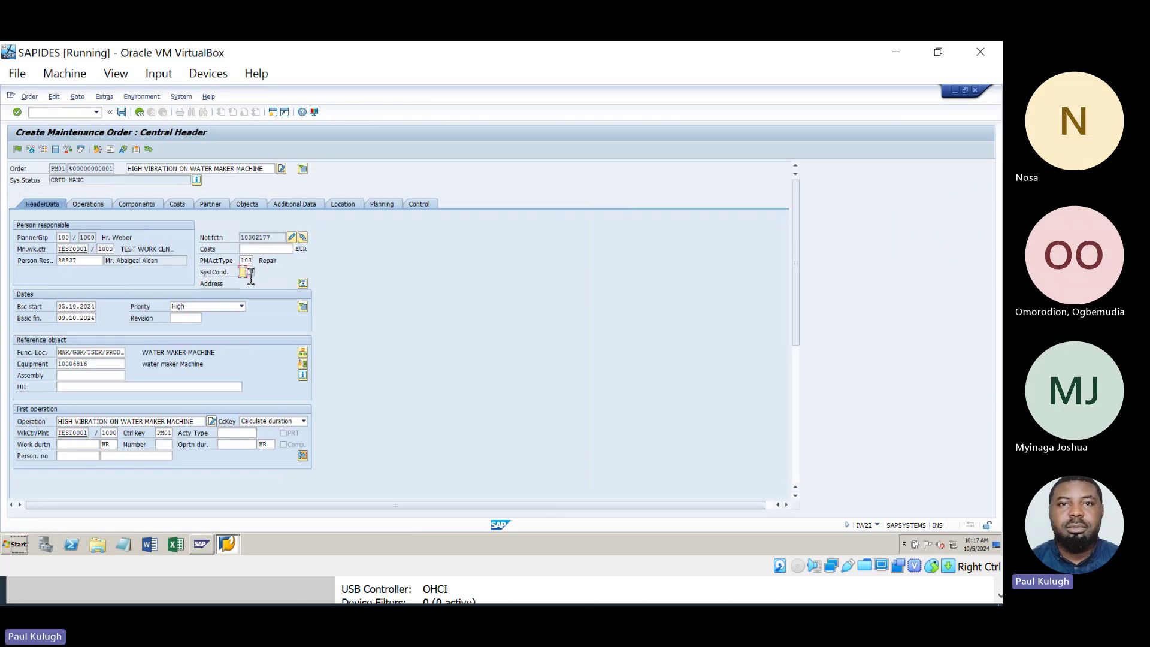
pyautogui.click(251, 272)
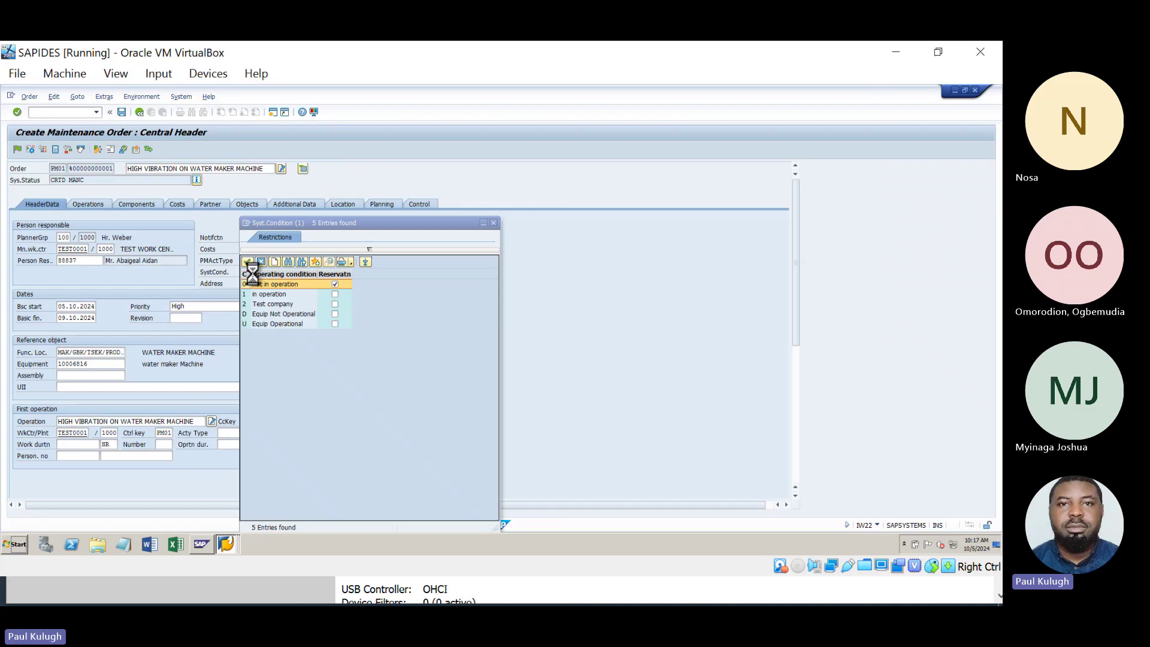
pyautogui.doubleClick(264, 295)
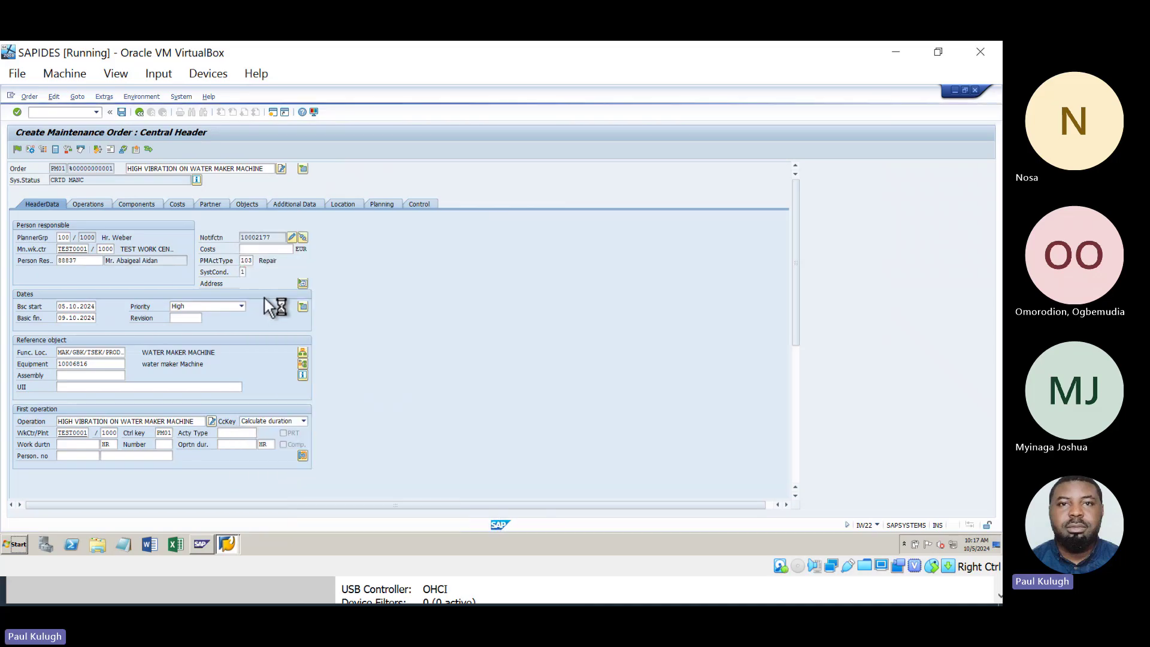
pyautogui.click(124, 116)
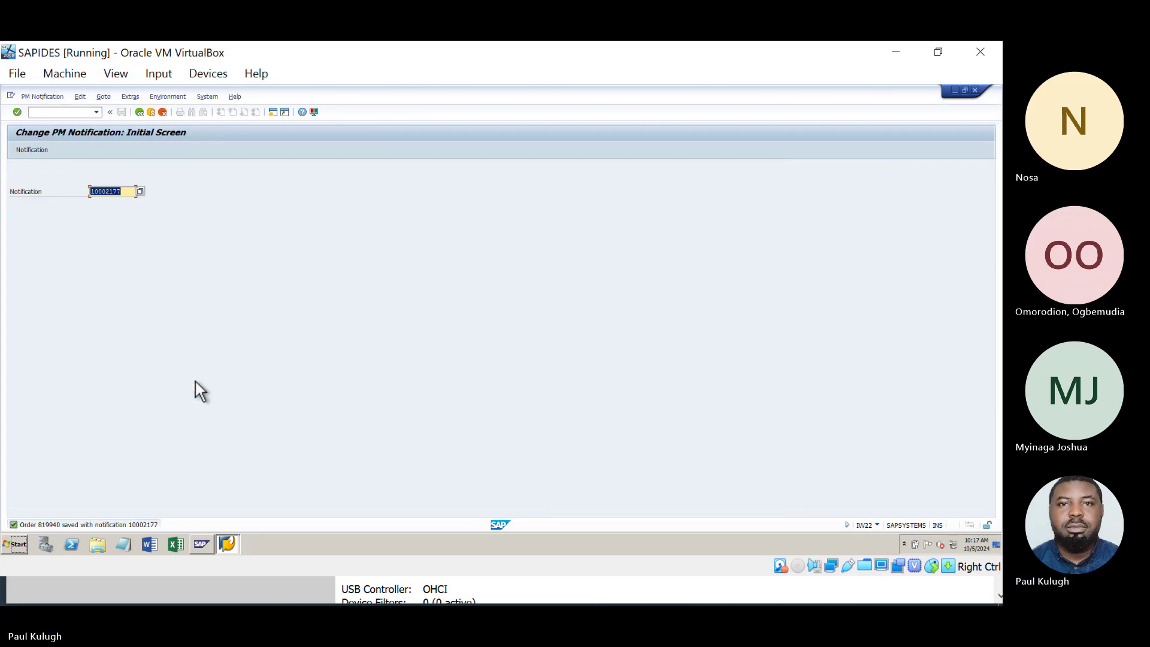
# Step: Return to SAP Easy Access and open the order list change transaction IW38
pyautogui.click(137, 113)
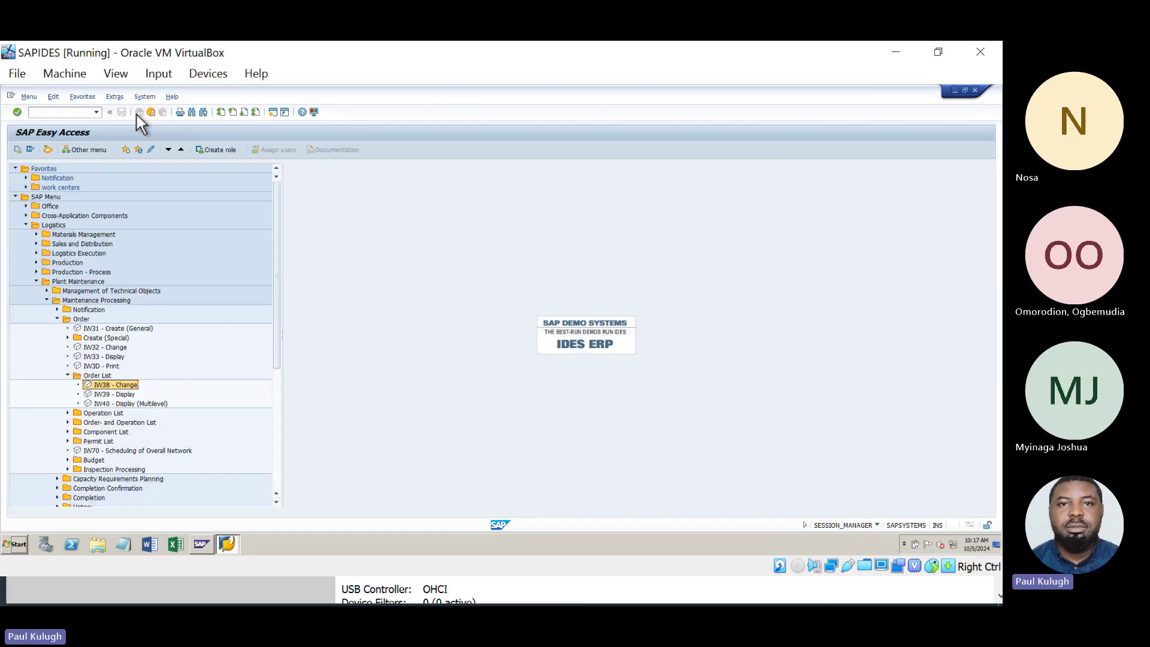
pyautogui.click(68, 375)
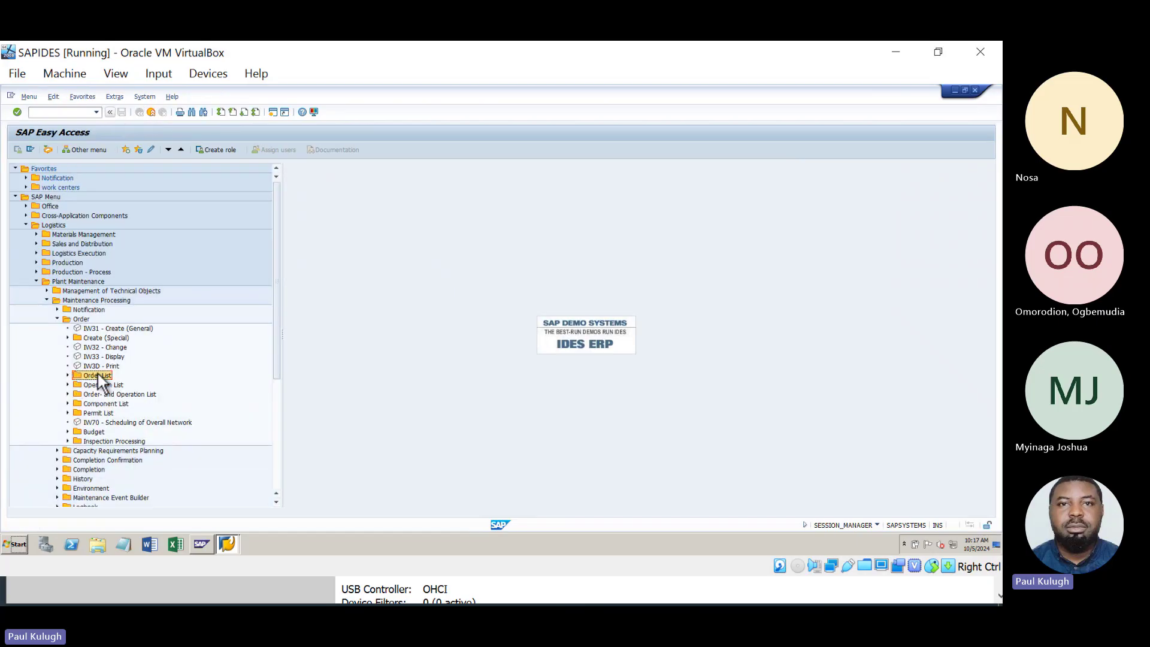
pyautogui.click(69, 375)
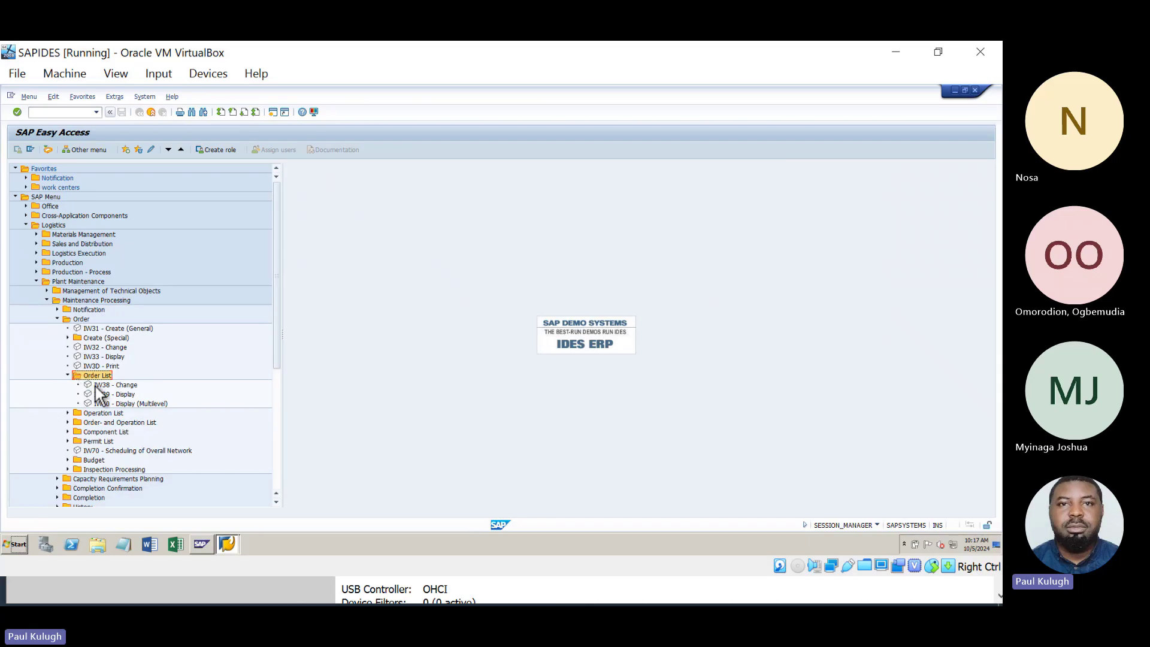
pyautogui.doubleClick(99, 385)
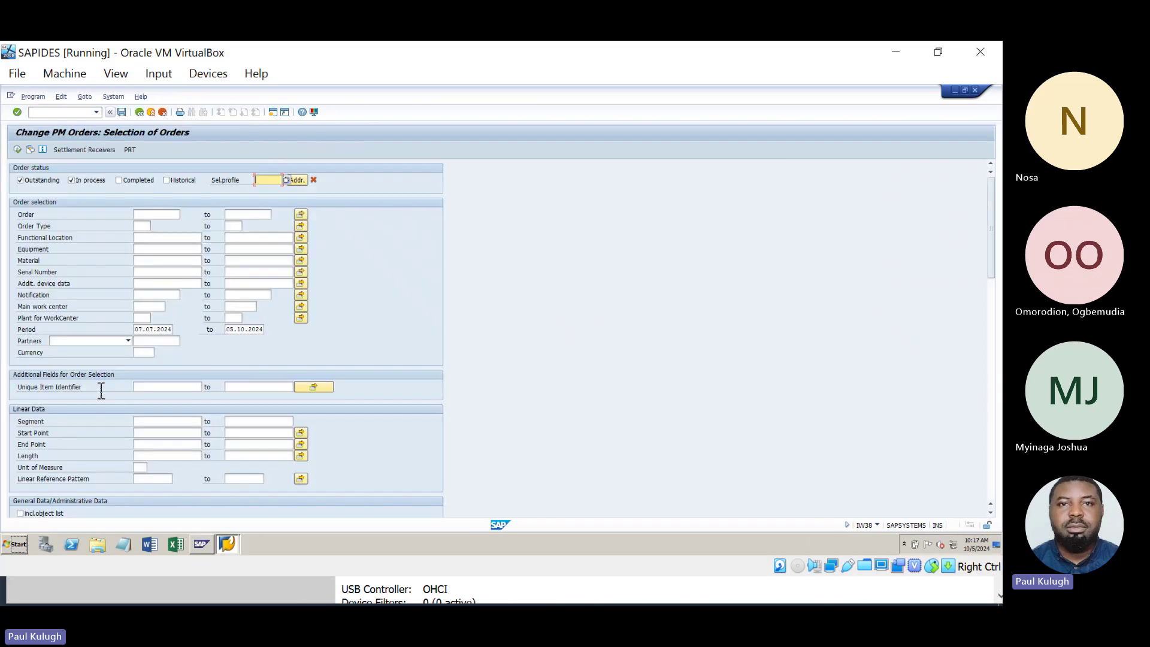
# Step: Clear the start and end dates of the order selection period
pyautogui.doubleClick(142, 329)
pyautogui.press('Delete')
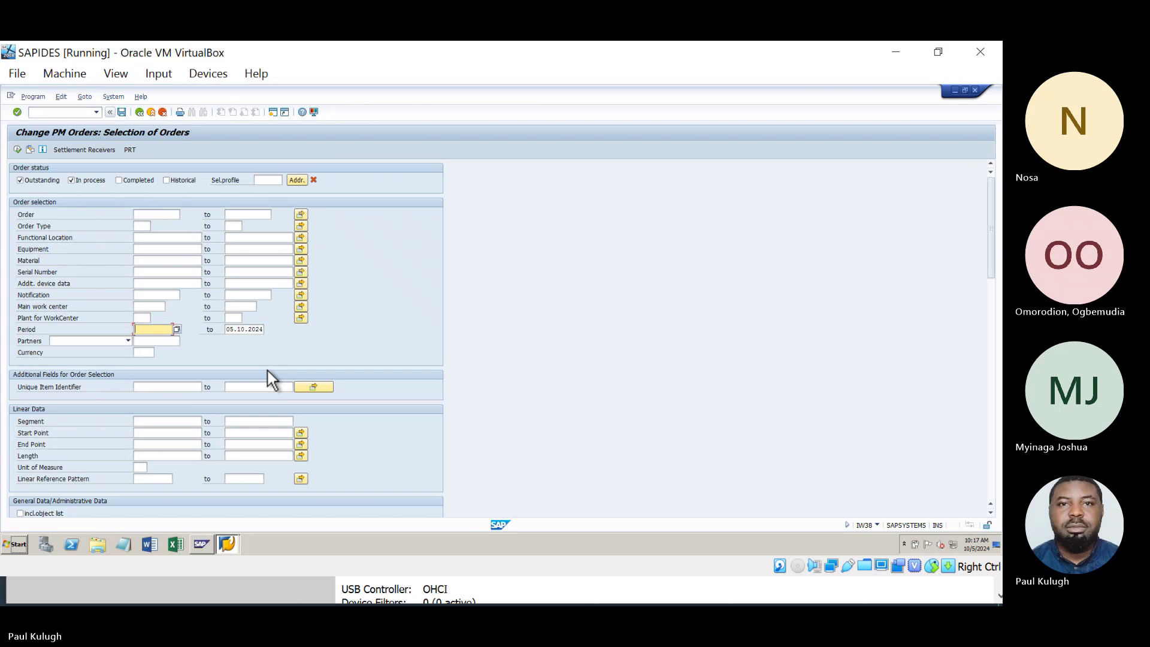
pyautogui.doubleClick(234, 330)
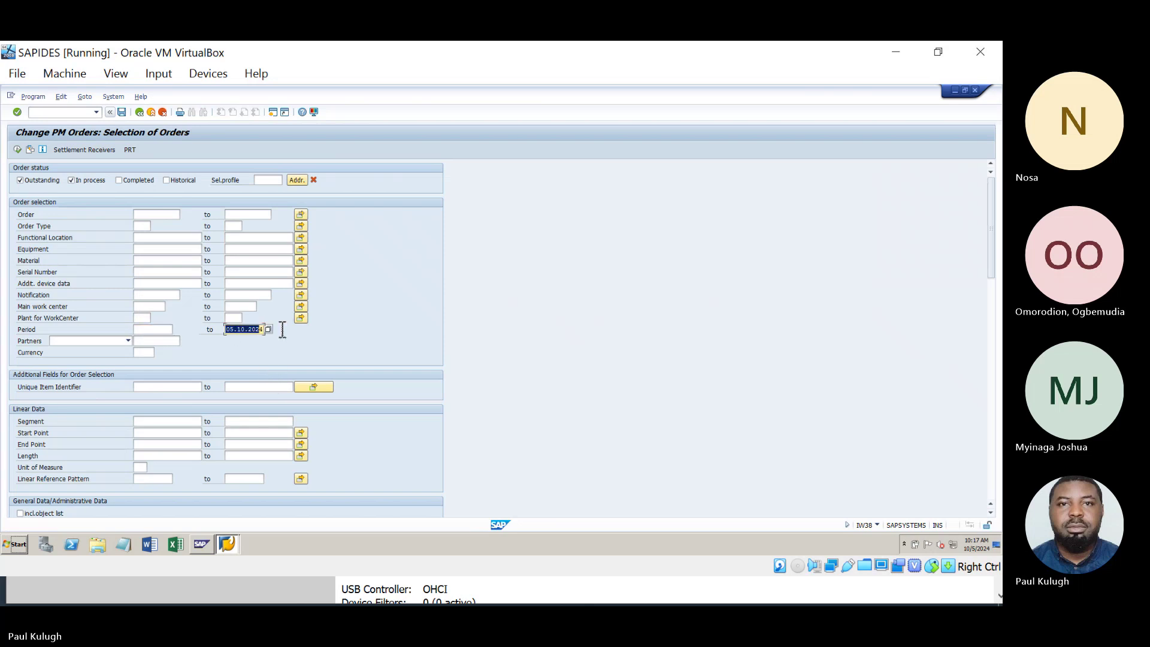
pyautogui.press('Delete')
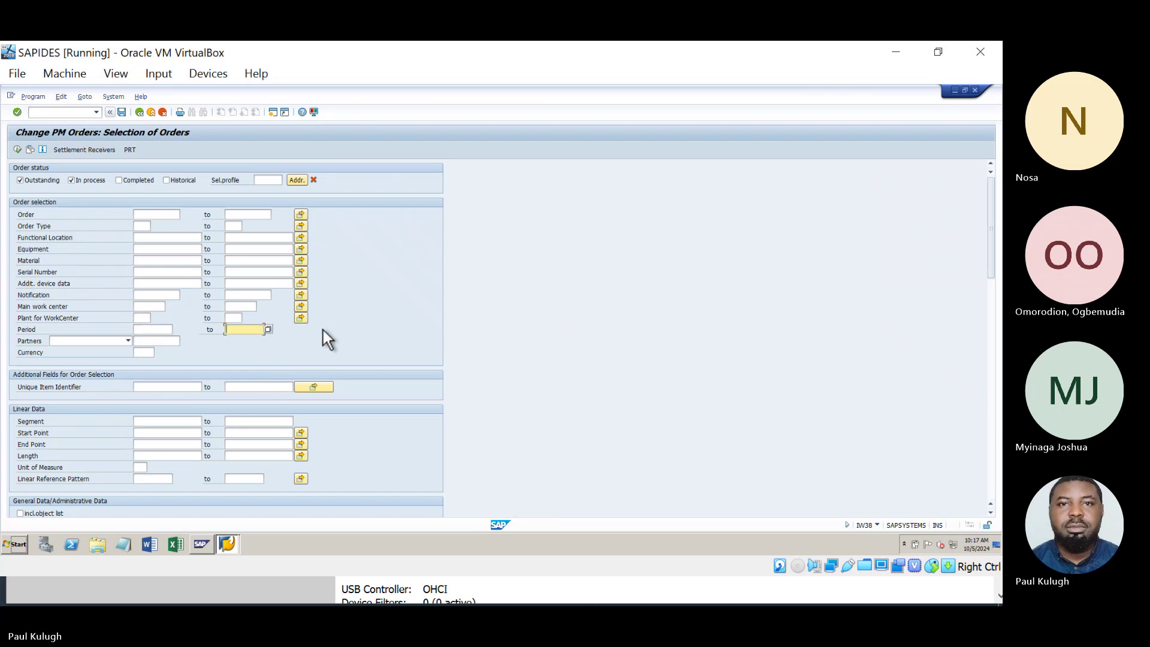
# Step: Restrict the selection to outstanding orders with functional location MAK* and execute it to open the maintenance order
pyautogui.click(78, 181)
pyautogui.click(145, 227)
pyautogui.click(150, 238)
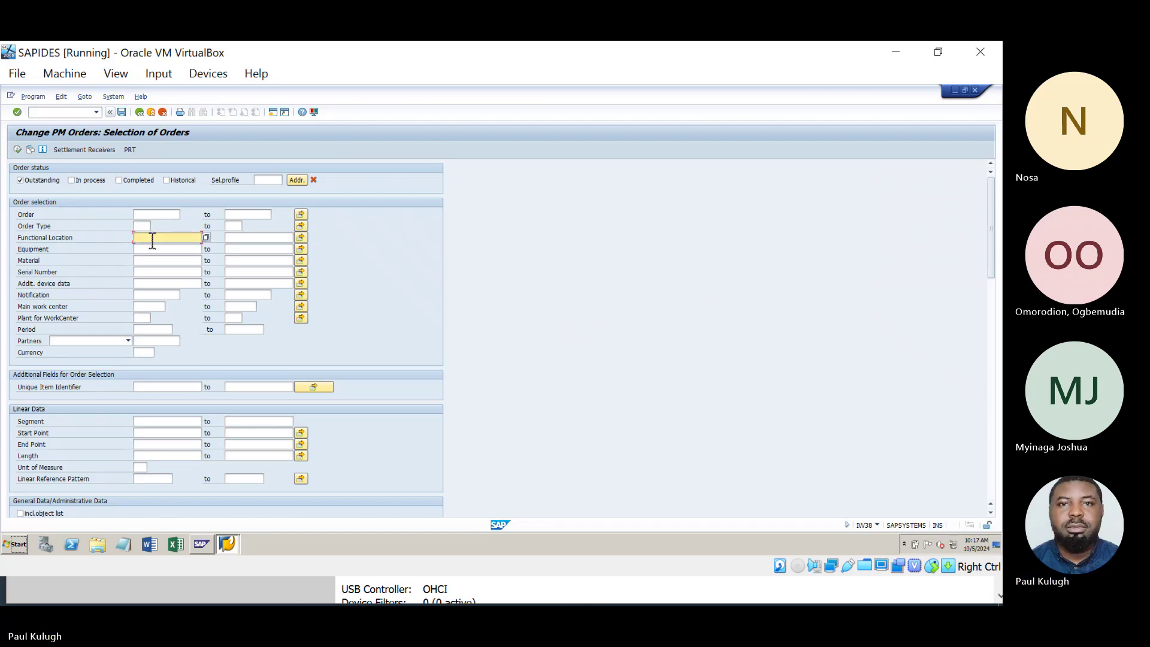
pyautogui.click(143, 247)
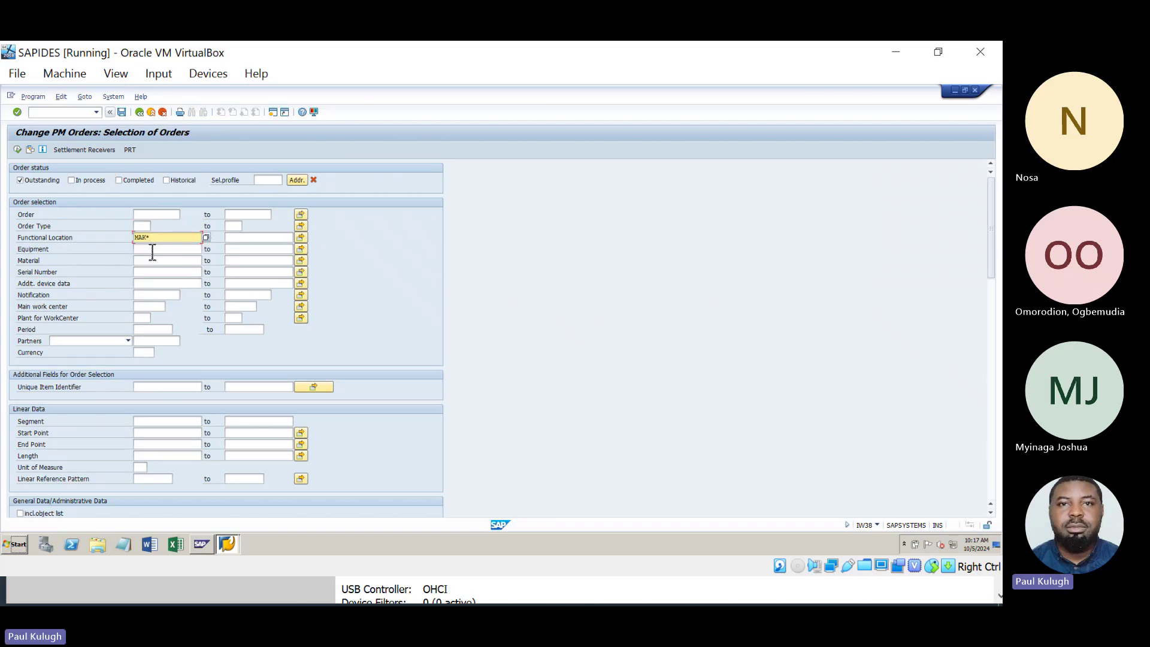
pyautogui.click(16, 149)
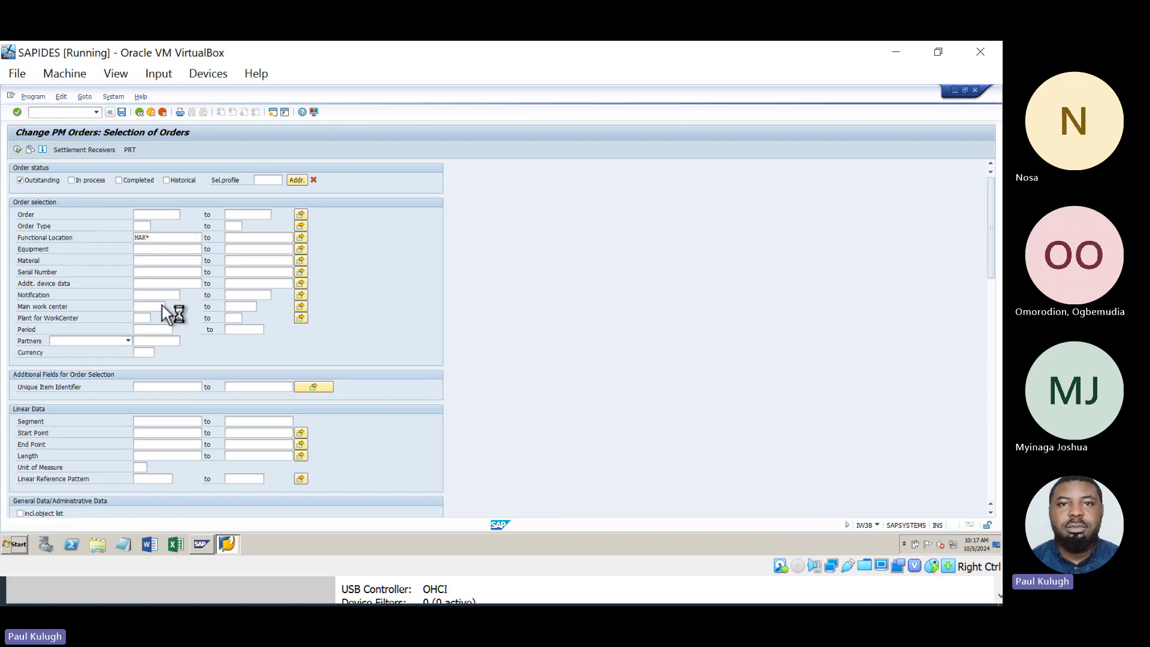
pyautogui.scroll(-5, 163, 305)
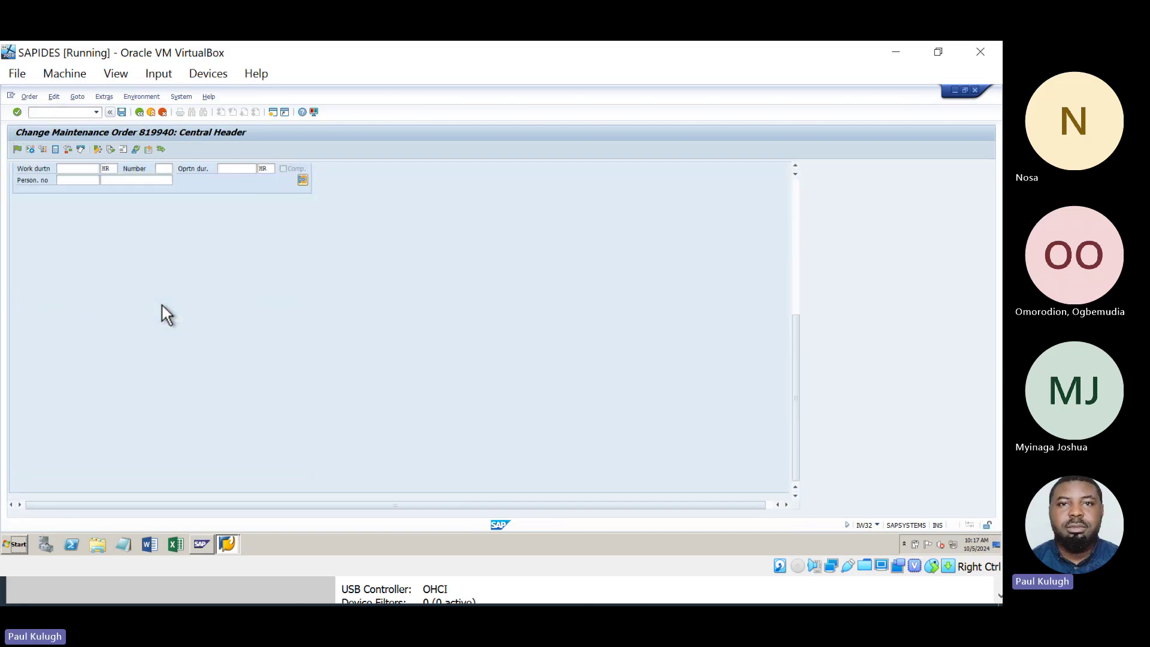
# Step: Examine the order's system status and its detailed status list, and return to the order header
pyautogui.scroll(5, 163, 305)
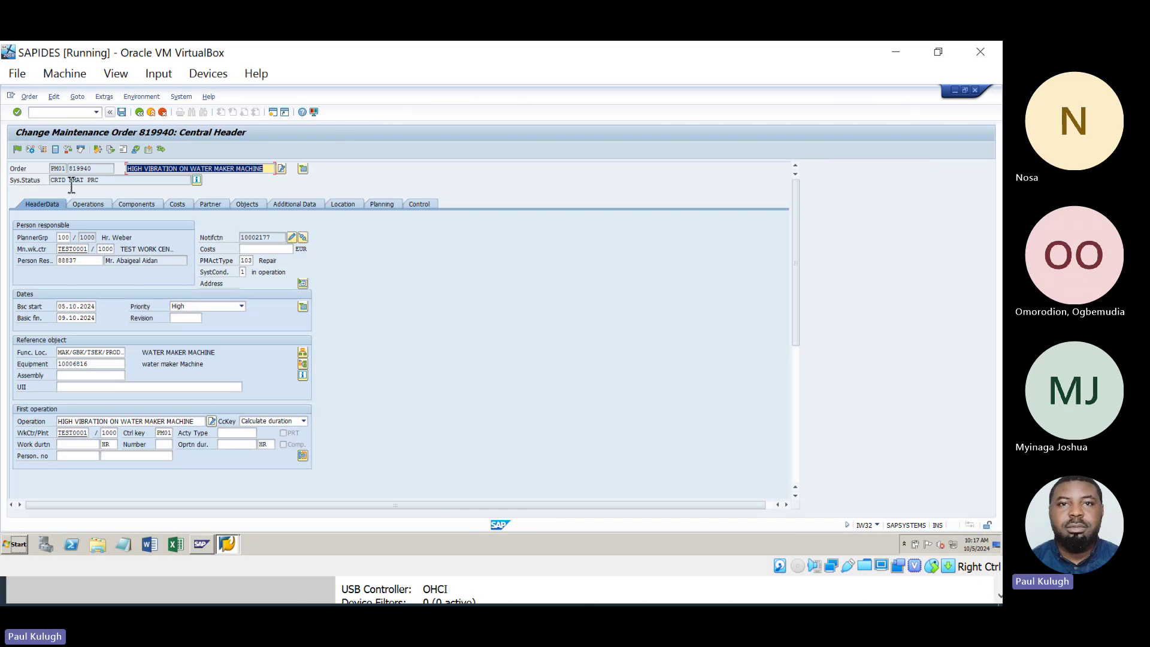
pyautogui.moveTo(69, 182); pyautogui.dragTo(47, 183)
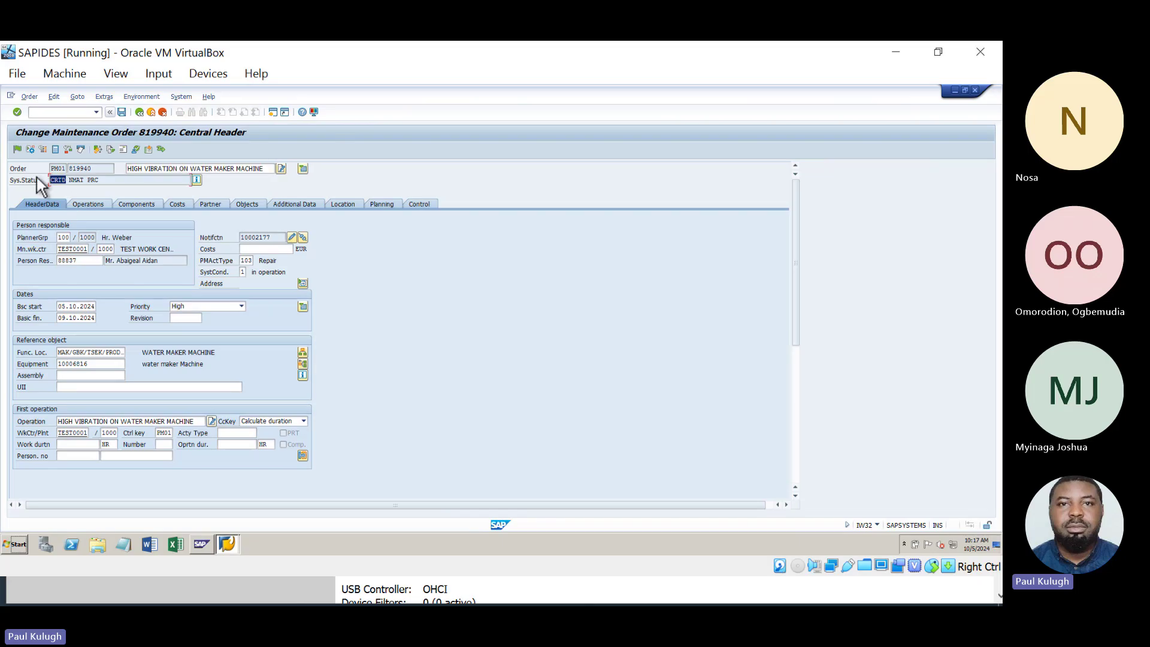
pyautogui.moveTo(90, 182); pyautogui.dragTo(59, 181)
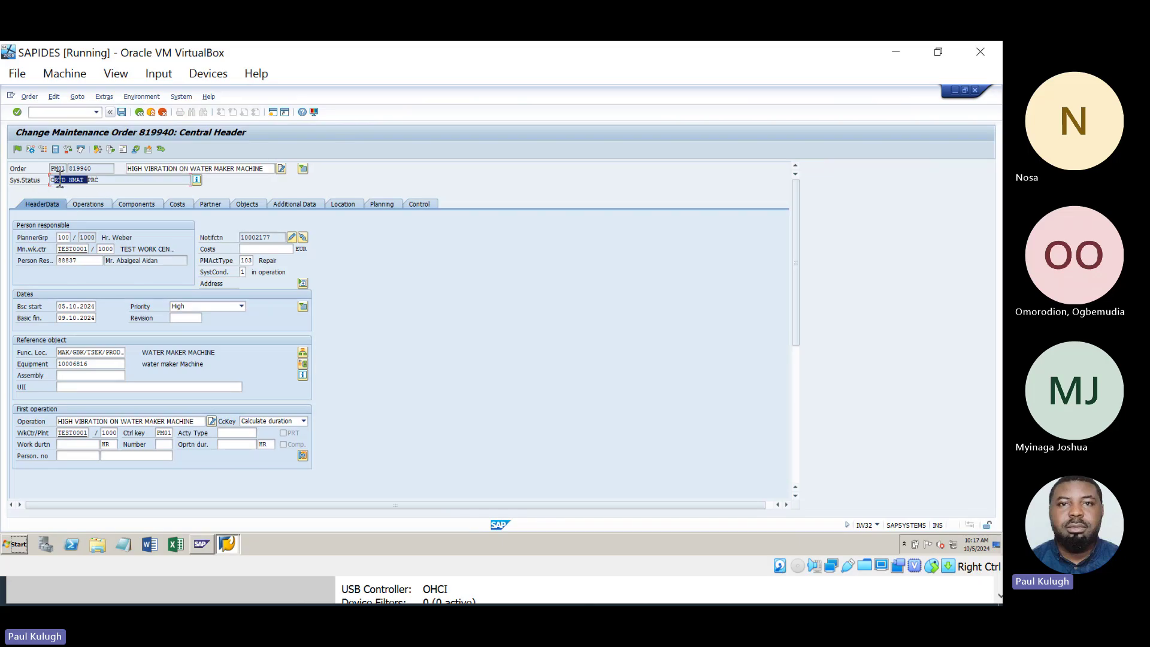
pyautogui.click(195, 179)
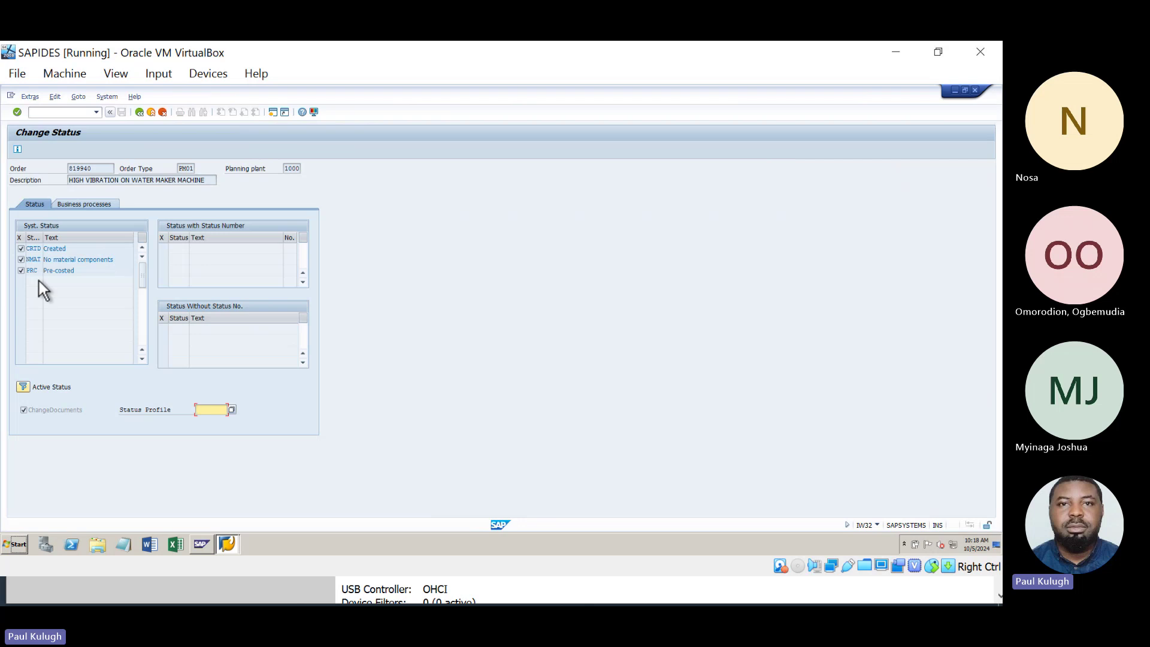
pyautogui.click(140, 113)
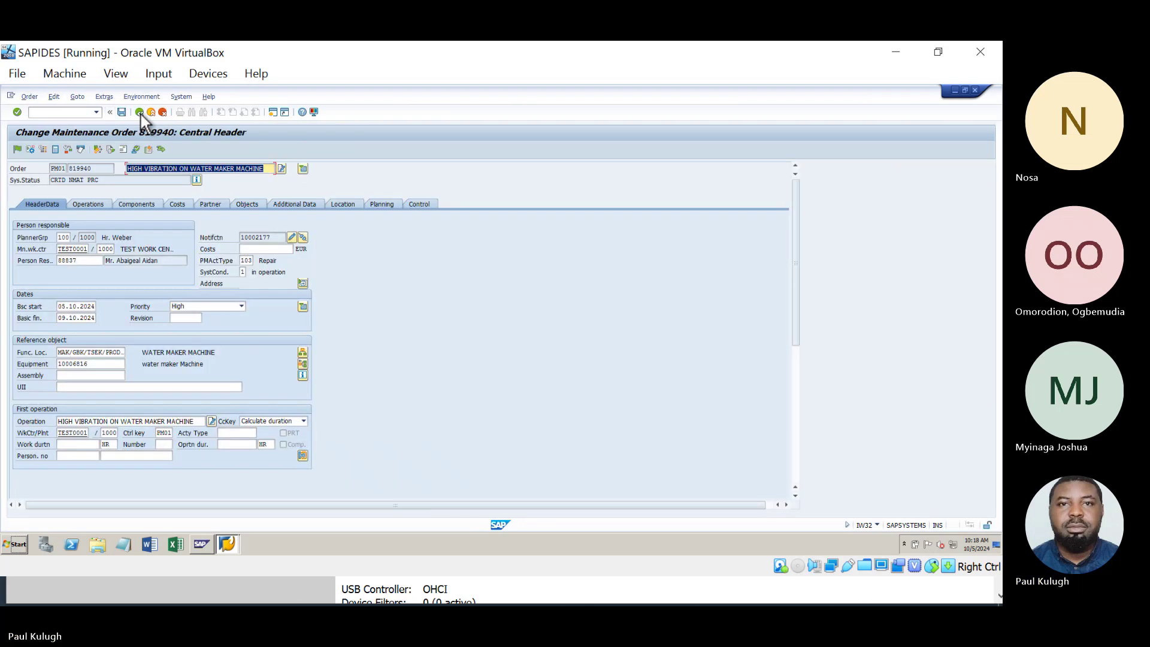
# Step: Change the short text of operation 0010 in the maintenance order to "Monitor vibration"
pyautogui.click(99, 206)
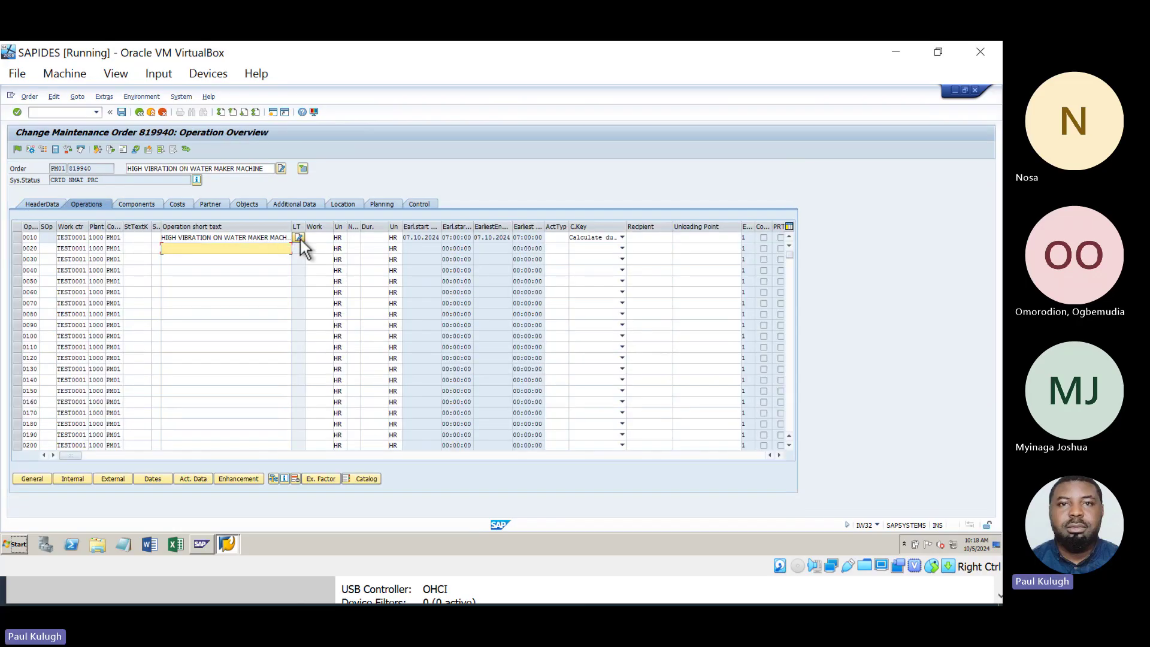
pyautogui.click(258, 239)
pyautogui.press('End')
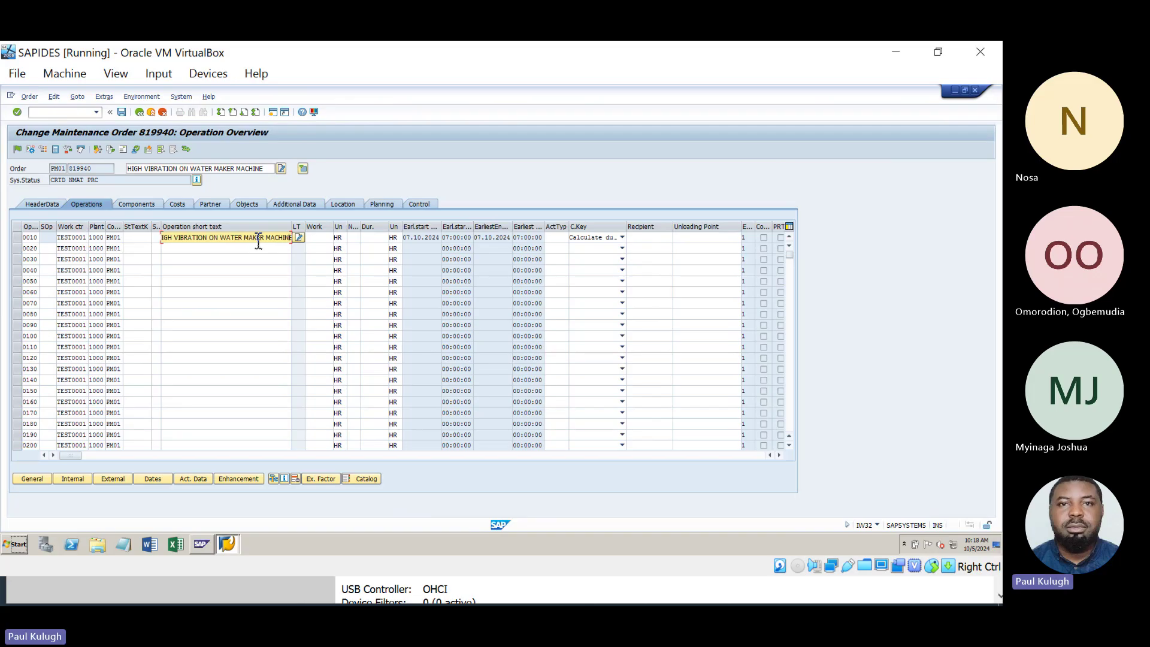
pyautogui.press('BackSpace')
pyautogui.press('BackSpace')
pyautogui.press('BackSpace')
pyautogui.press('BackSpace')
pyautogui.press('BackSpace')
pyautogui.press('BackSpace')
pyautogui.press('BackSpace')
pyautogui.press('BackSpace')
pyautogui.press('BackSpace')
pyautogui.press('BackSpace')
pyautogui.press('BackSpace')
pyautogui.press('BackSpace')
pyautogui.press('BackSpace')
pyautogui.press('BackSpace')
pyautogui.press('BackSpace')
pyautogui.press('BackSpace')
pyautogui.press('BackSpace')
pyautogui.press('BackSpace')
pyautogui.press('BackSpace')
pyautogui.press('BackSpace')
pyautogui.press('BackSpace')
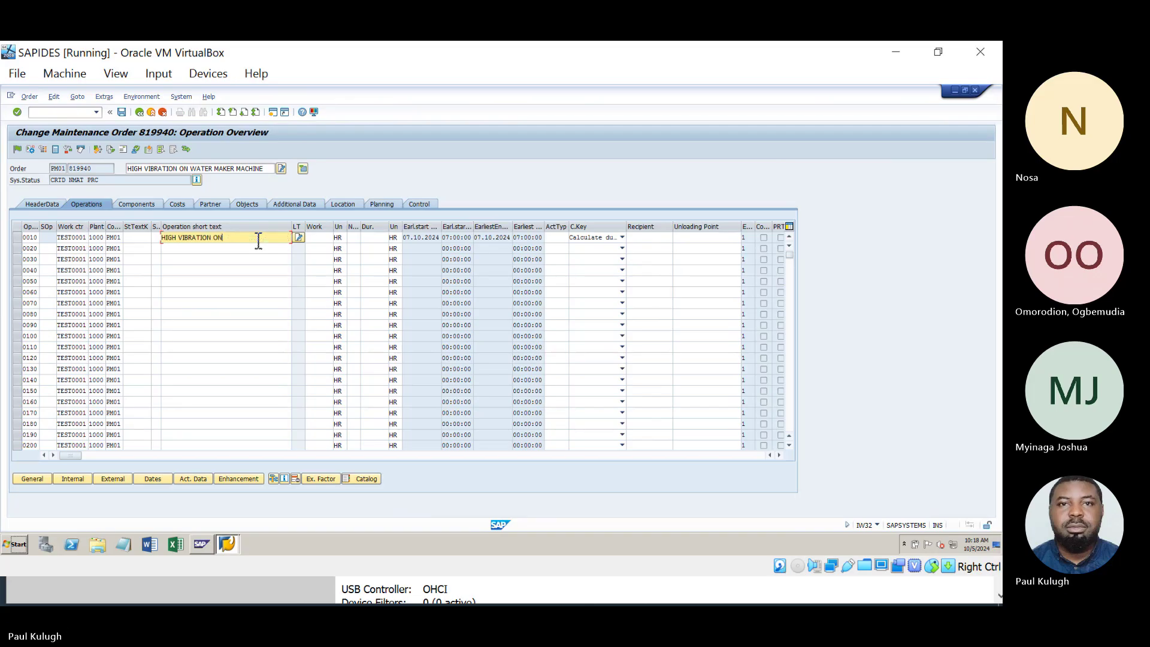
pyautogui.write('Mo')
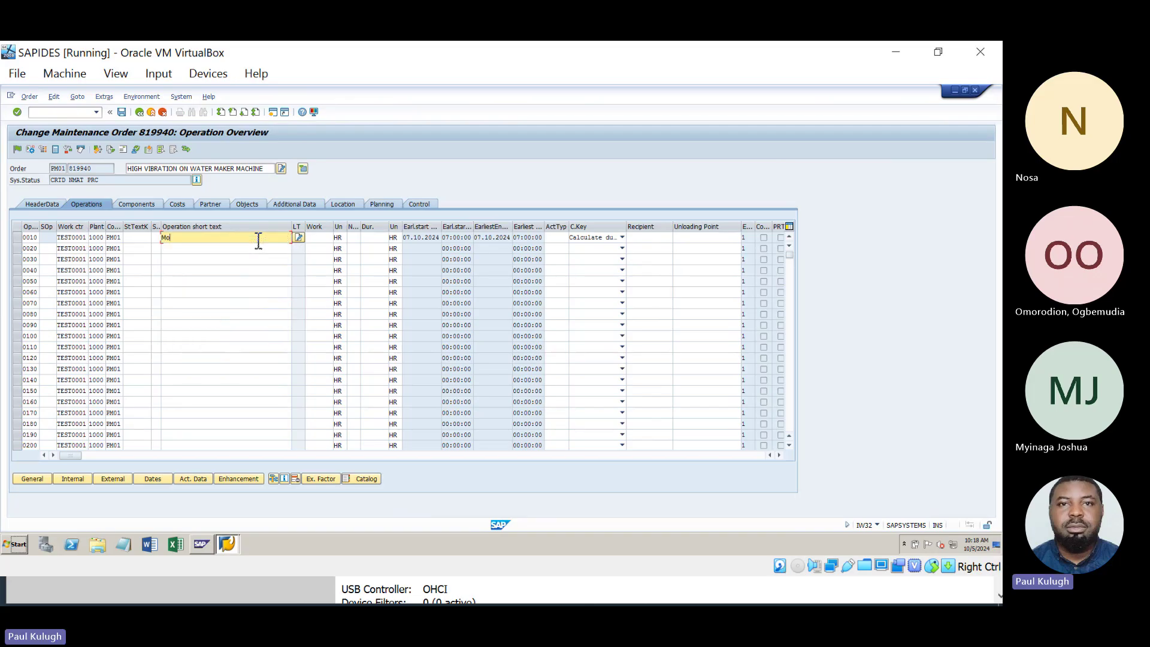
pyautogui.write('nitor')
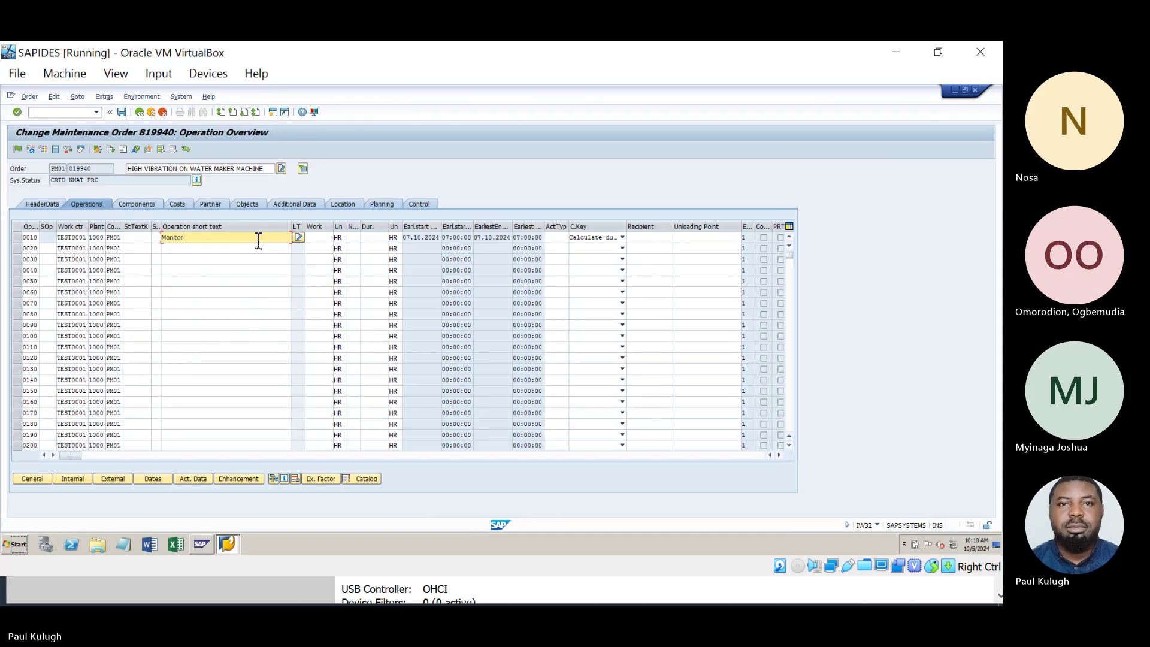
pyautogui.write(' vib')
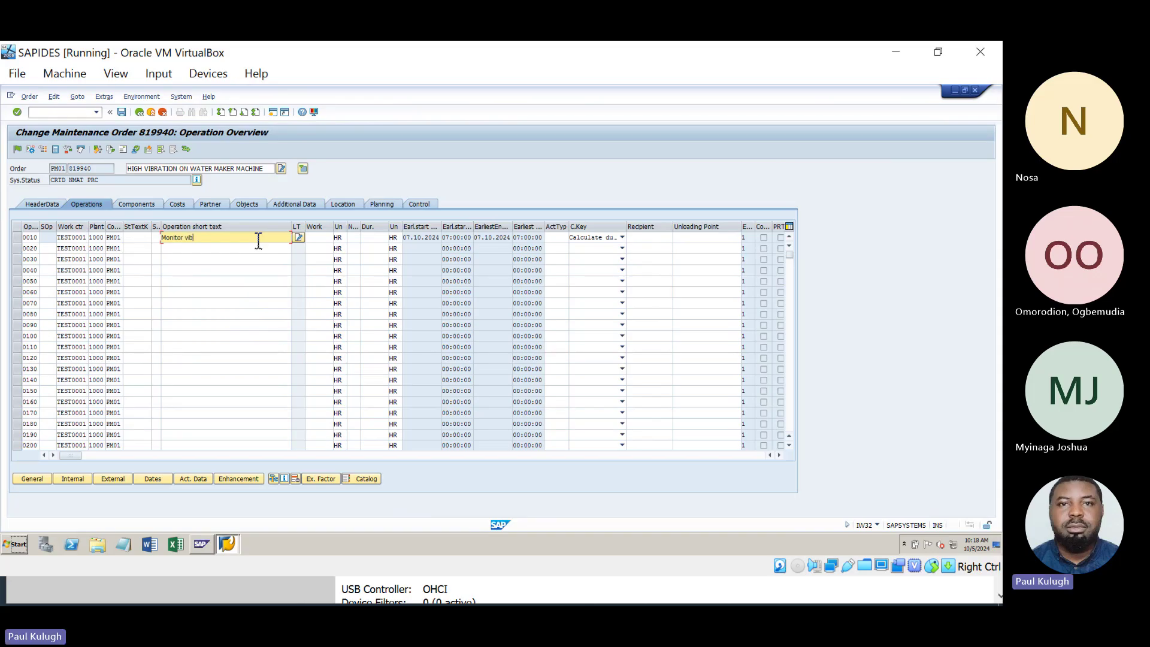
pyautogui.write('rati')
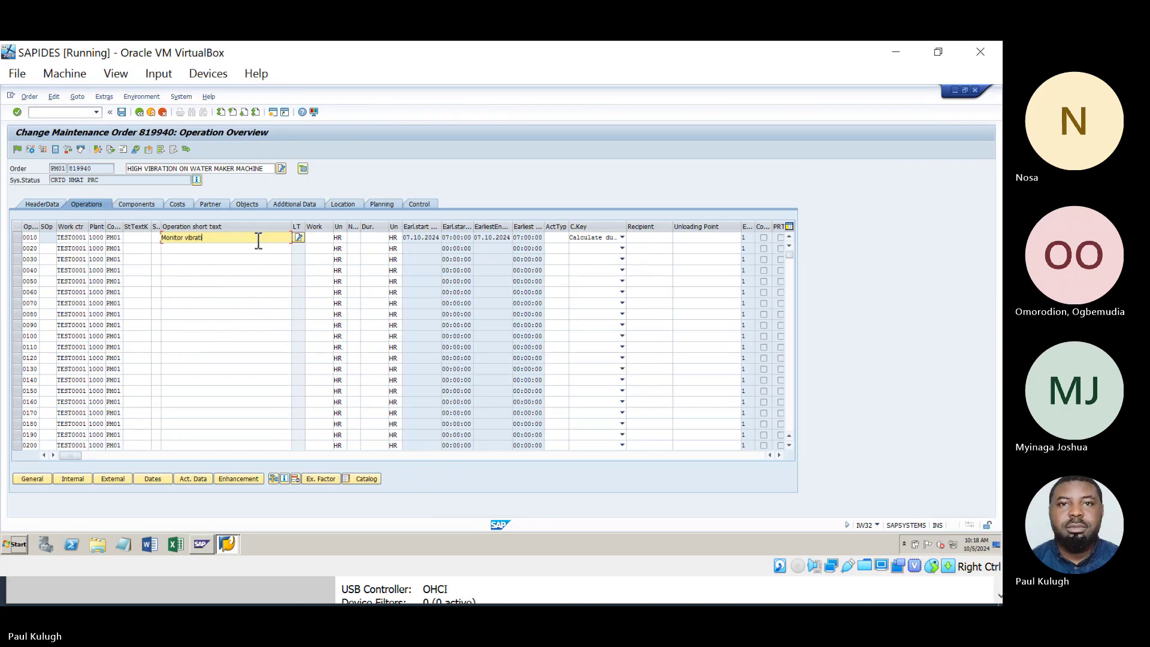
pyautogui.write('on')
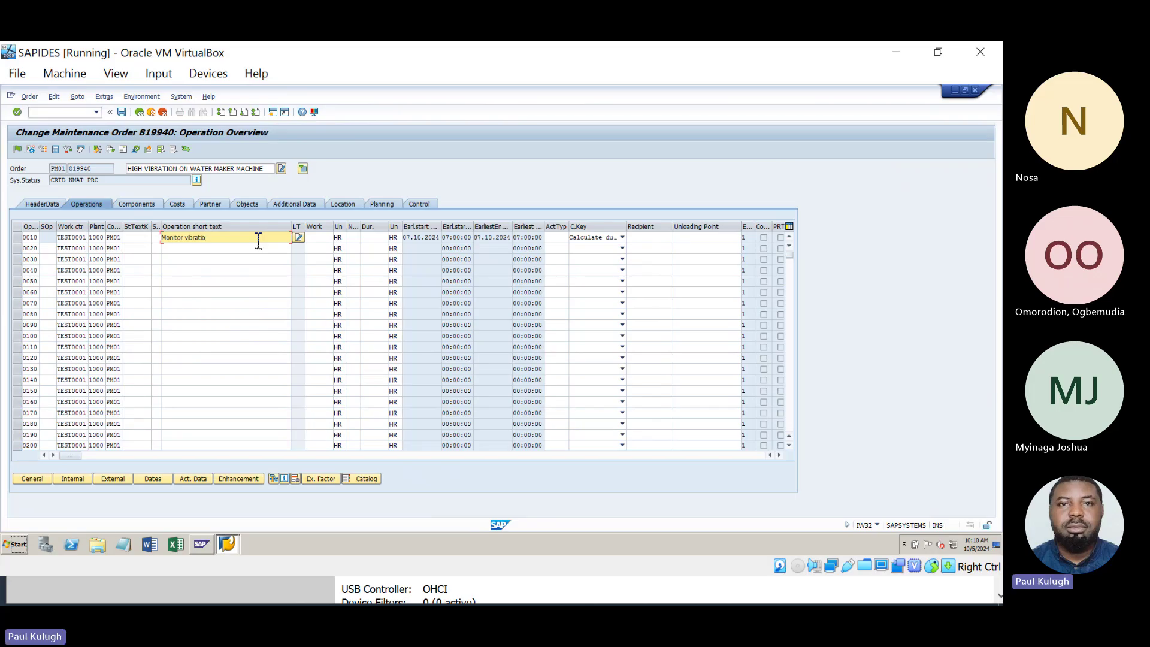
pyautogui.press('Return')
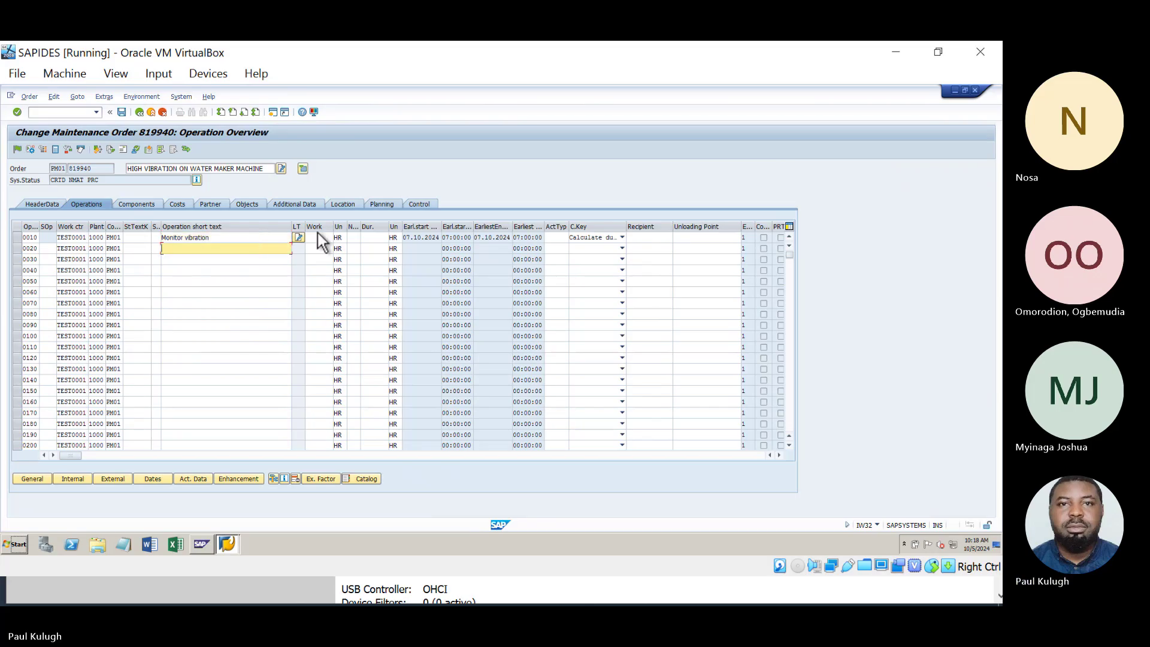
# Step: Set operation 0010 to 2 persons and a duration of 4 HR, with the calculation key set to calculate work
pyautogui.click(353, 239)
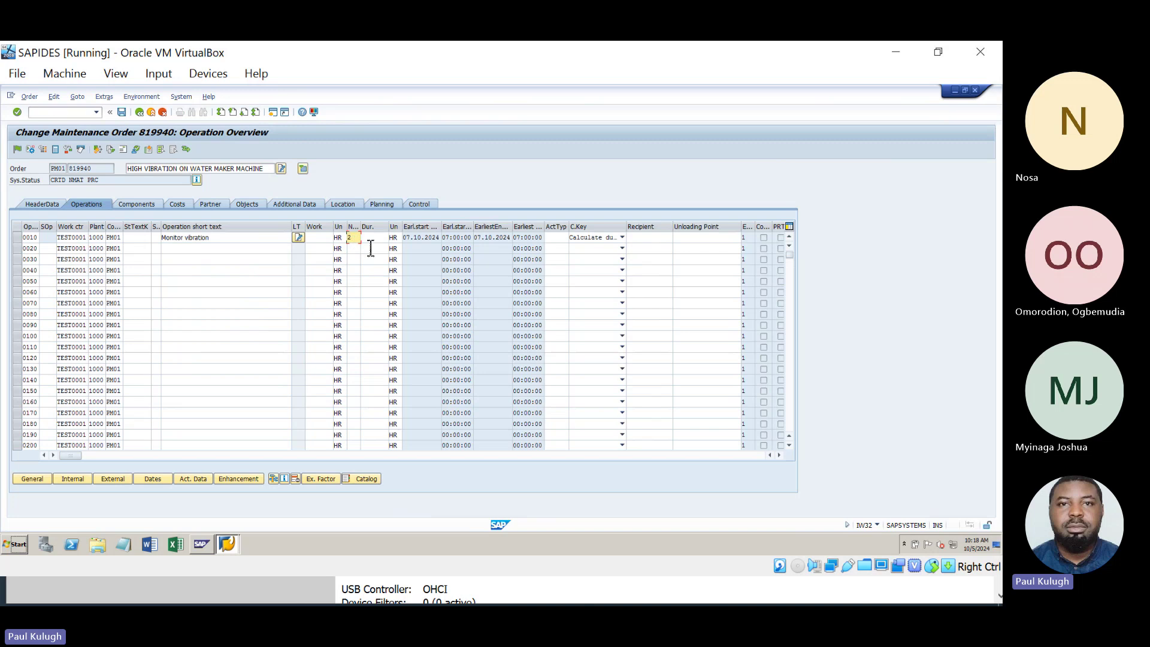
pyautogui.click(376, 240)
pyautogui.write('4')
pyautogui.press('Return')
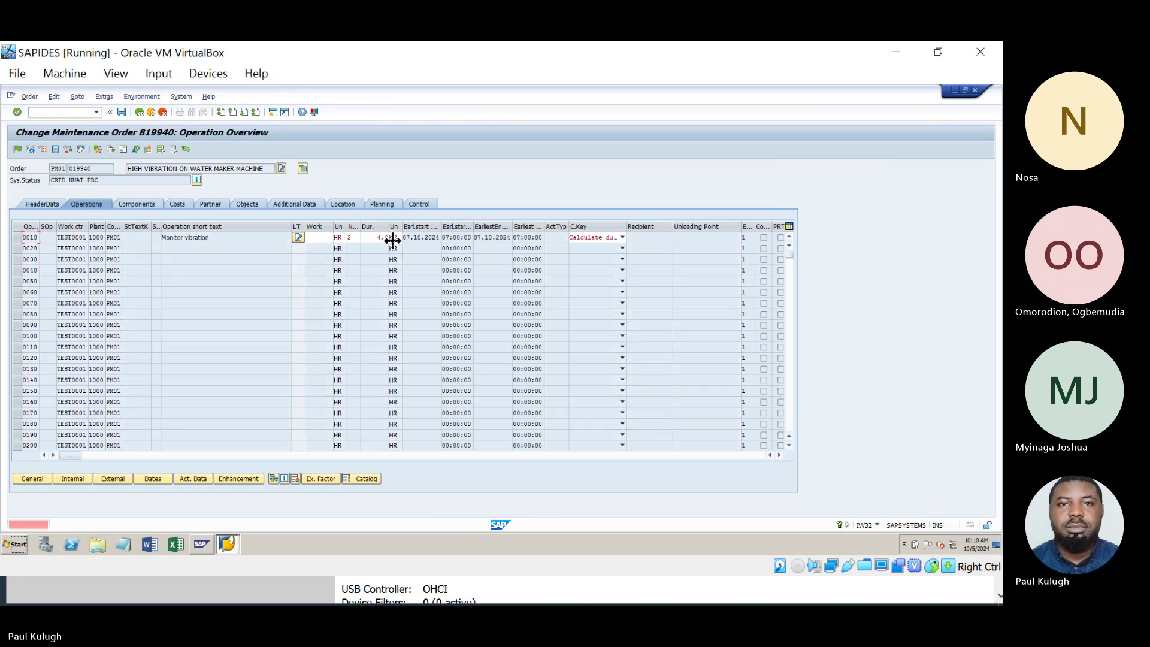
pyautogui.click(588, 240)
pyautogui.click(578, 265)
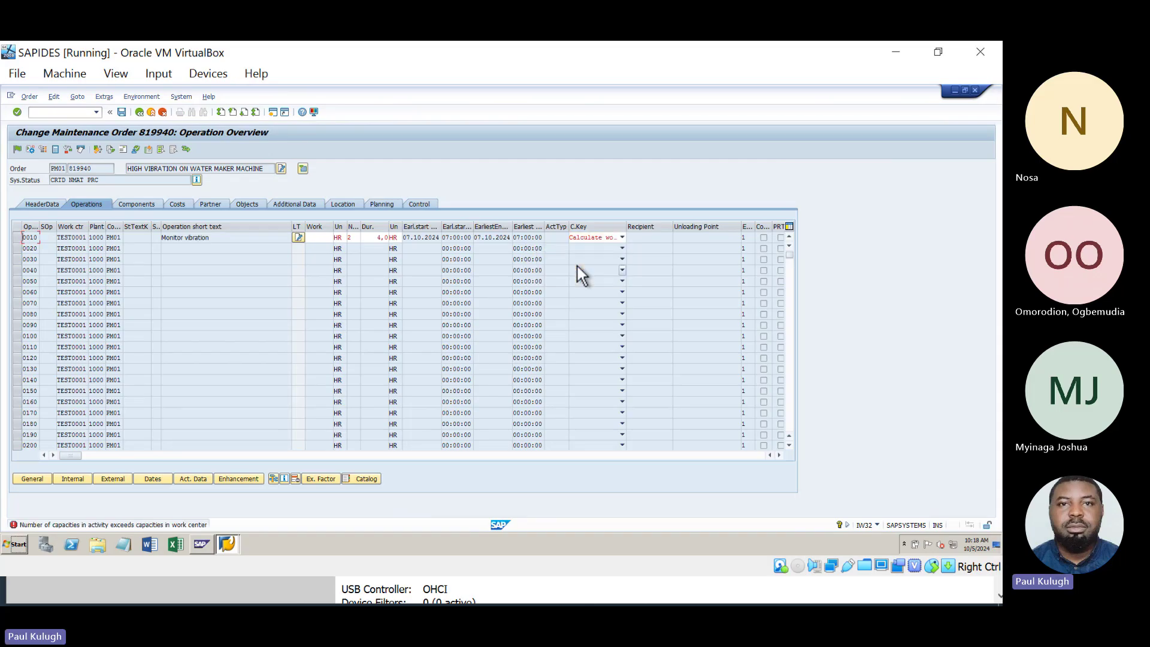
pyautogui.press('Return')
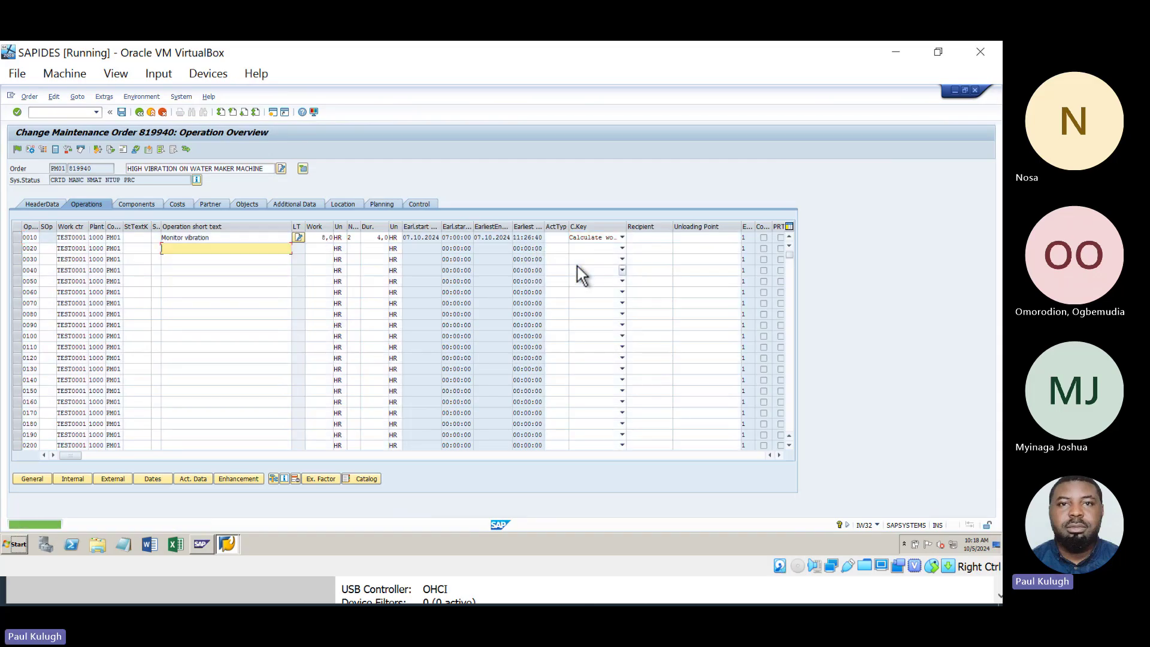
# Step: Add the Lever (2071) from the Boom Assembly in the equipment's structure list as an order component
pyautogui.click(148, 205)
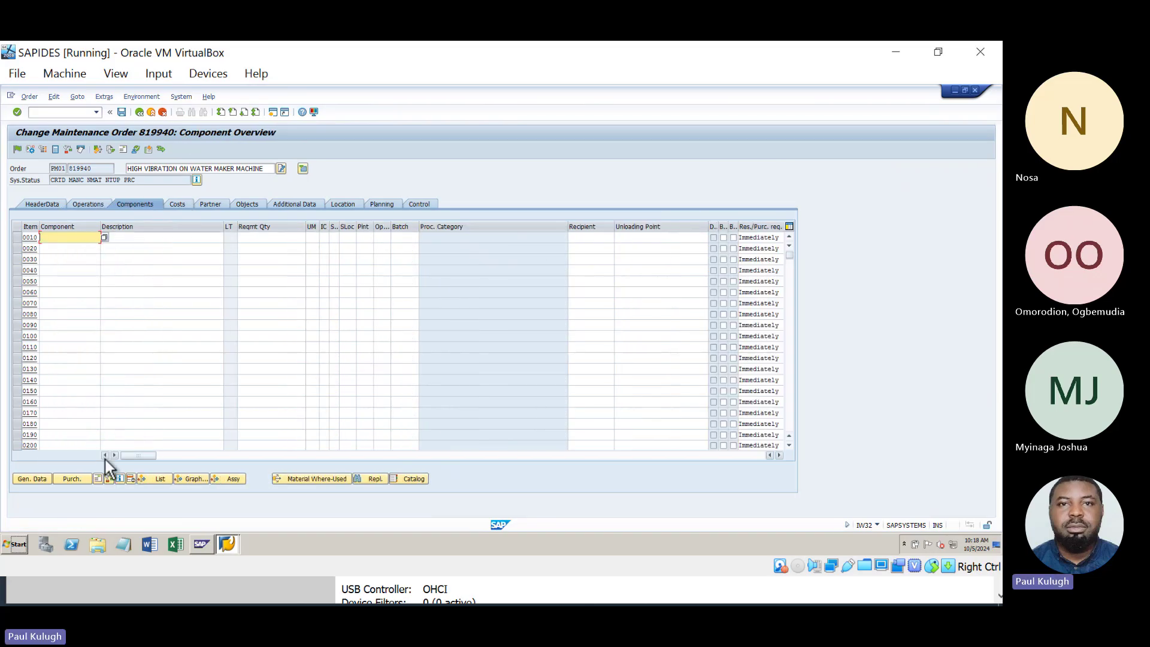
pyautogui.click(157, 479)
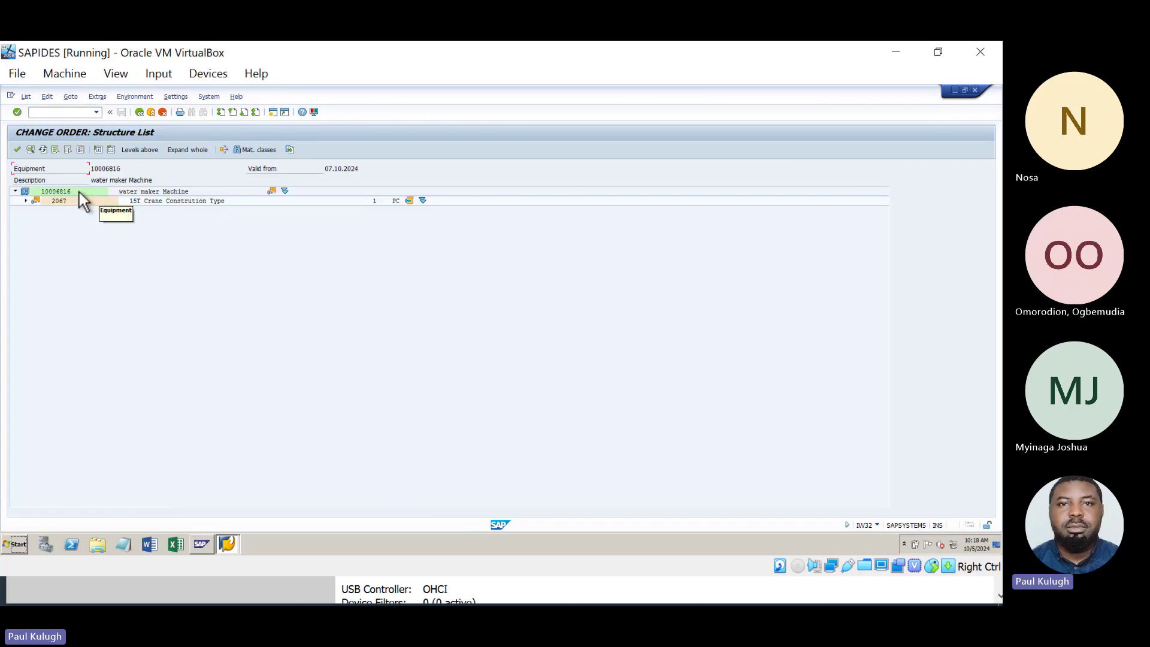
pyautogui.click(26, 202)
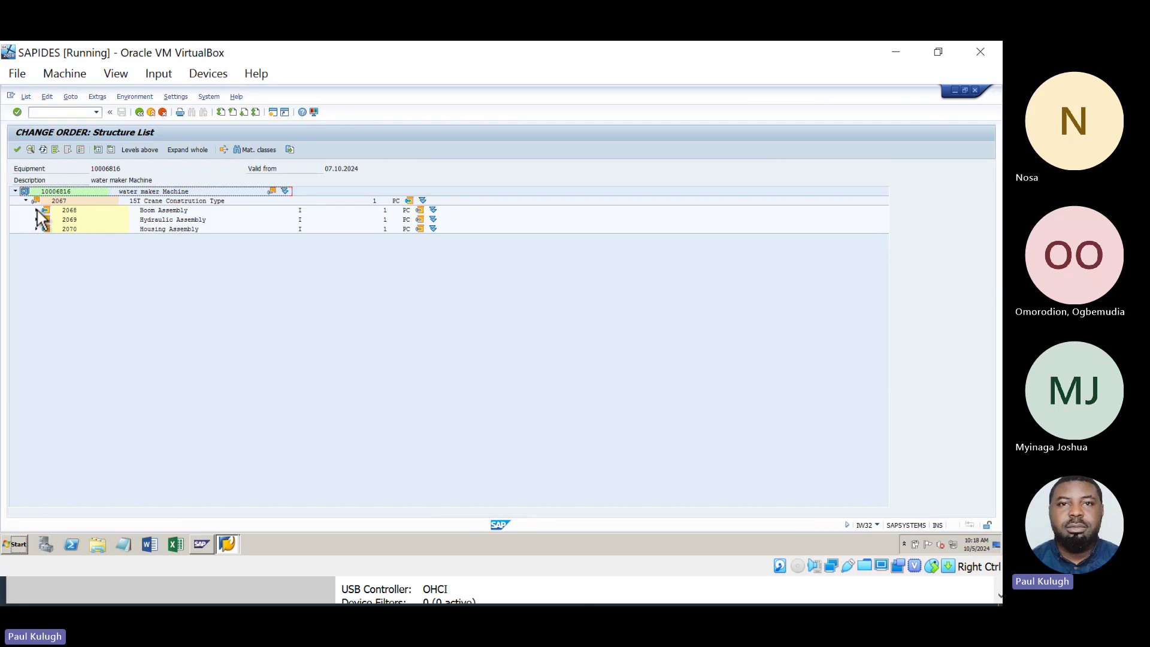
pyautogui.click(37, 211)
pyautogui.doubleClick(81, 218)
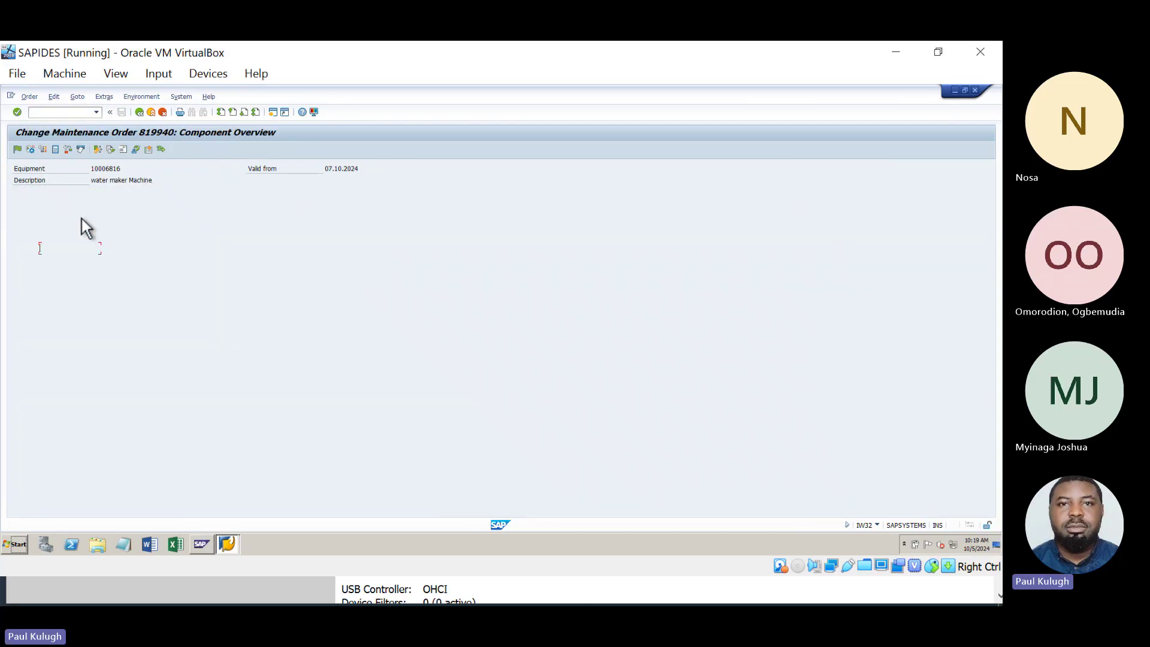
# Step: Add the Hook (2073) from the Boom Assembly in the structure list as the second order component
pyautogui.click(159, 480)
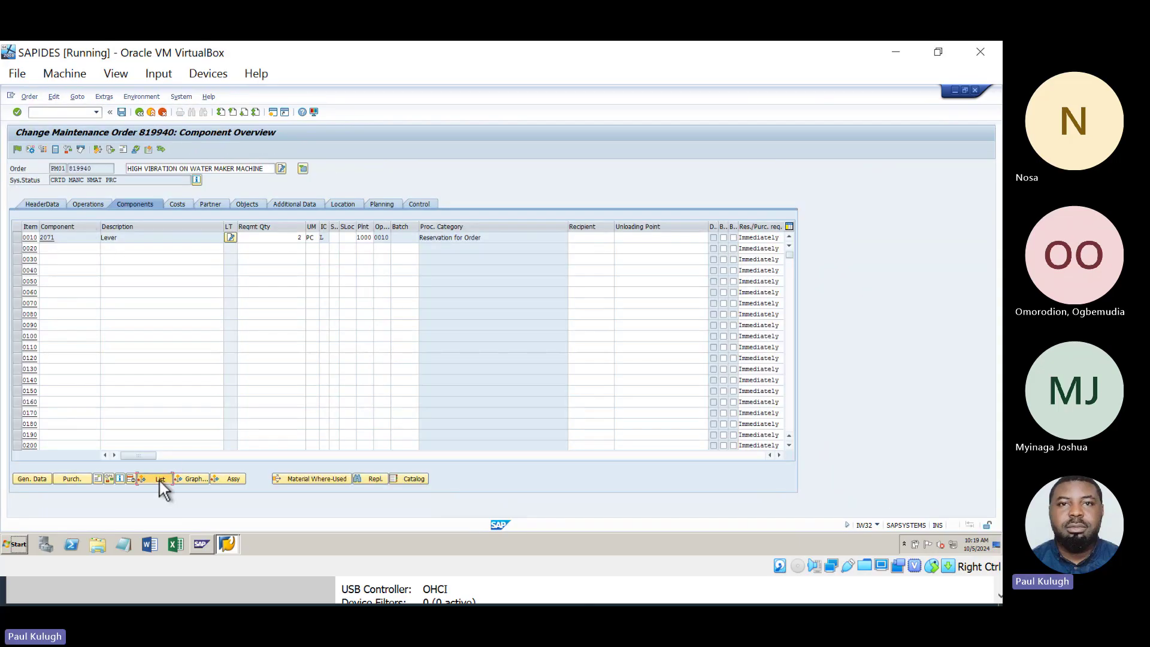
pyautogui.click(24, 201)
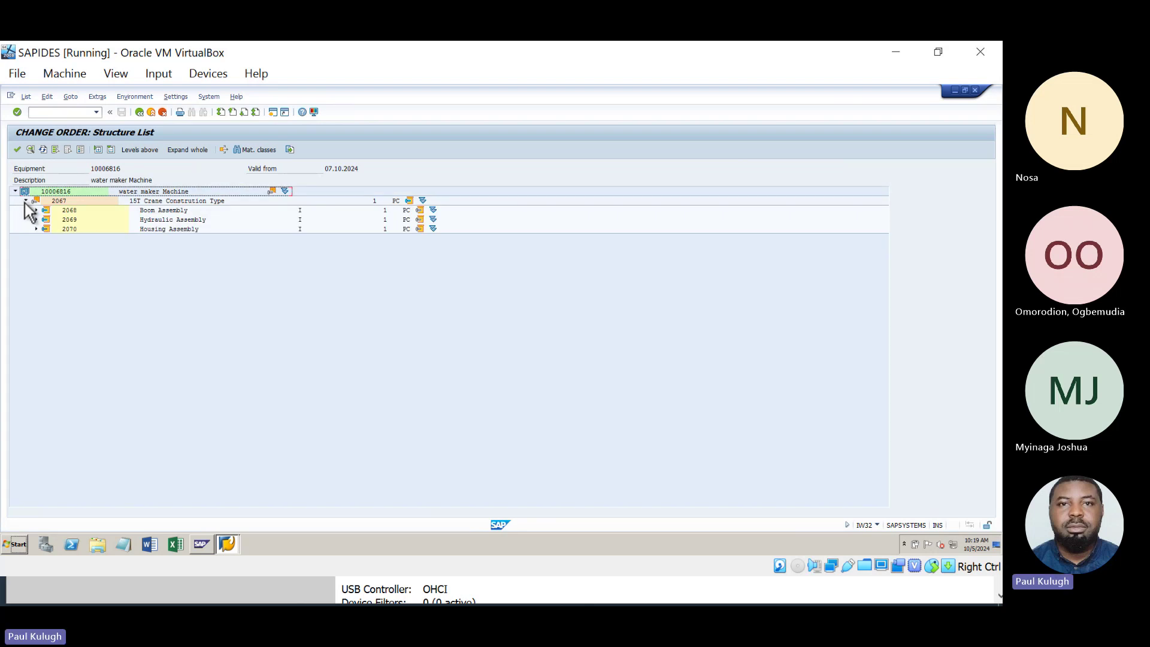
pyautogui.click(36, 210)
pyautogui.doubleClick(78, 226)
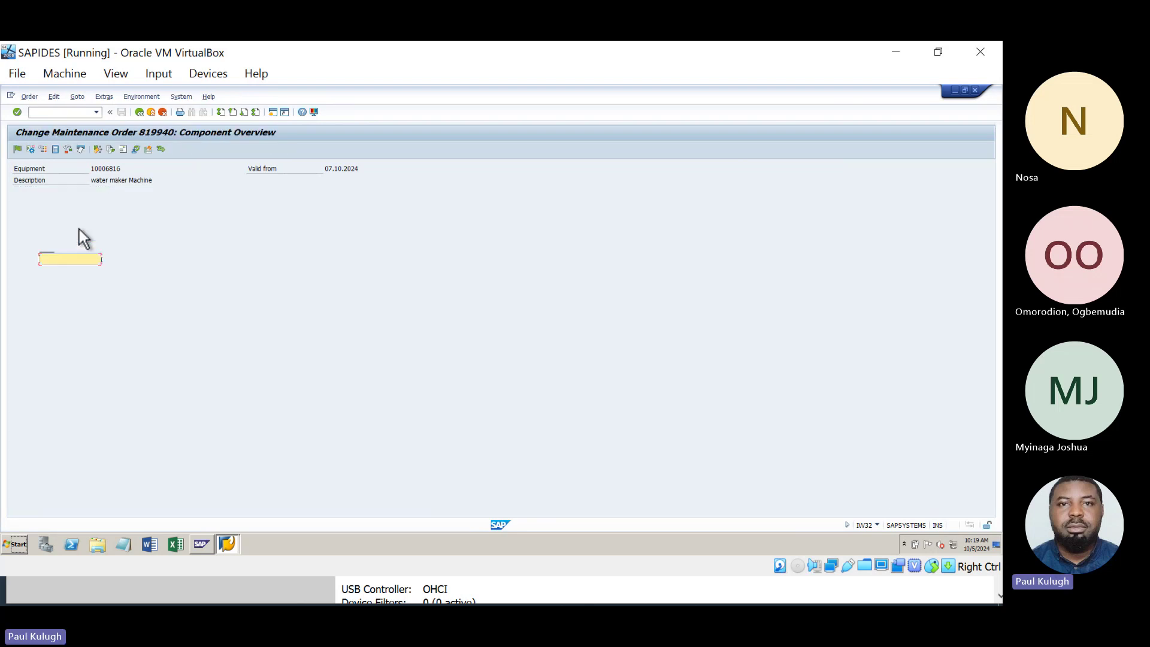
# Step: Add the Jack (2076) from the Hydraulic Assembly in the structure list as the third order component
pyautogui.click(156, 477)
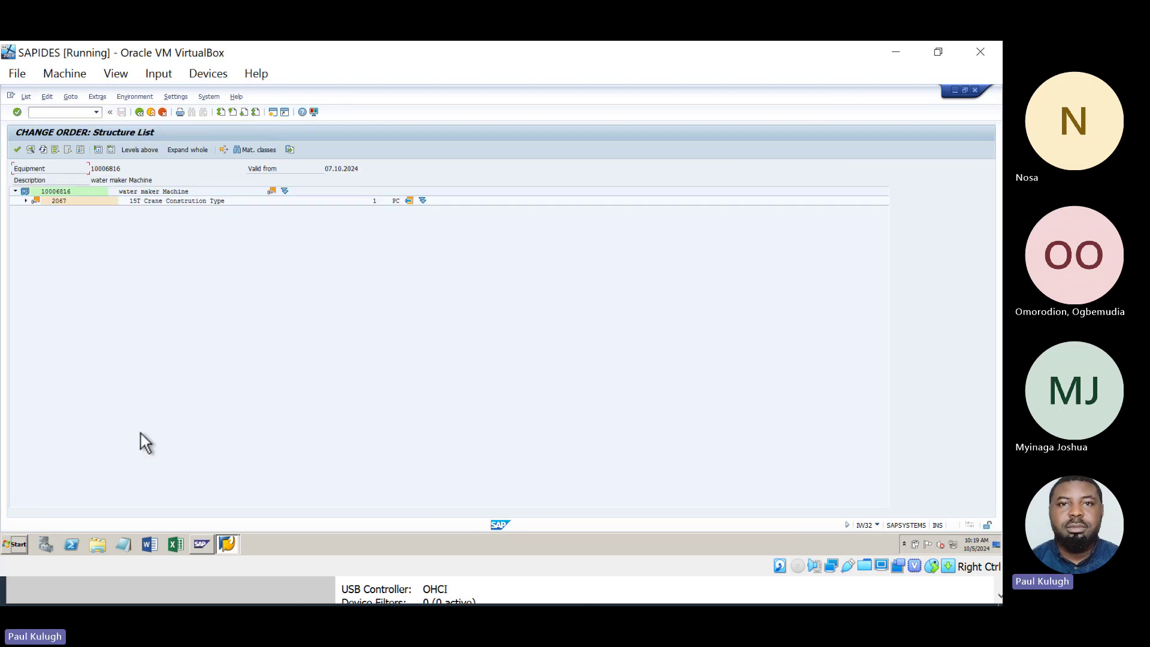
pyautogui.click(25, 200)
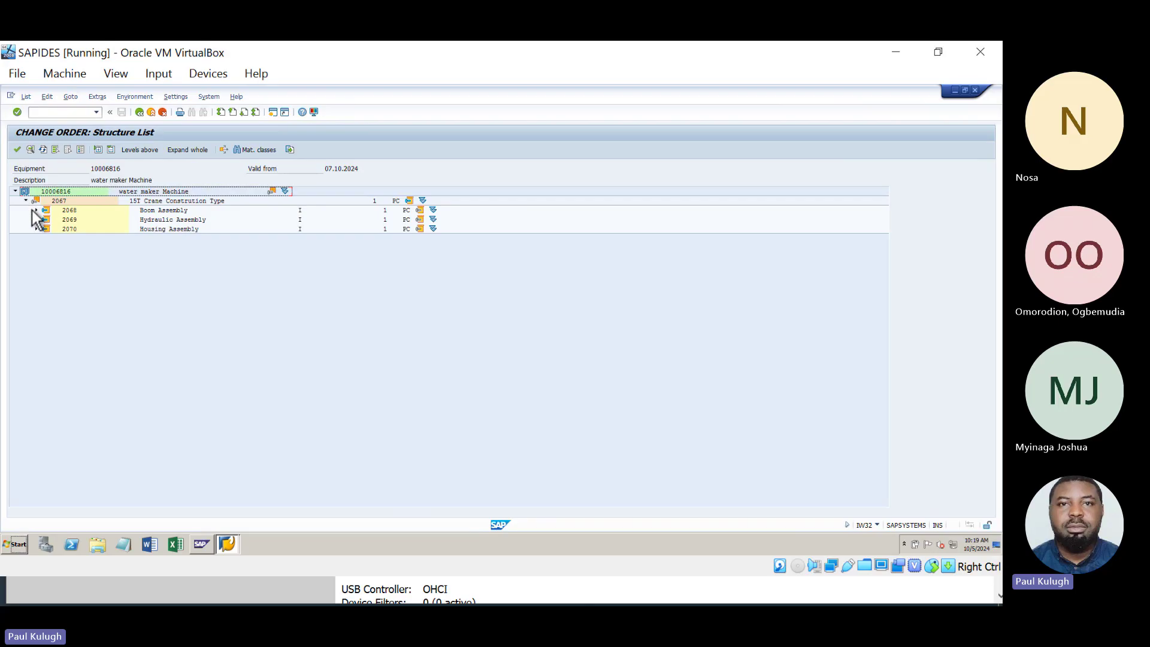
pyautogui.click(36, 220)
pyautogui.doubleClick(71, 230)
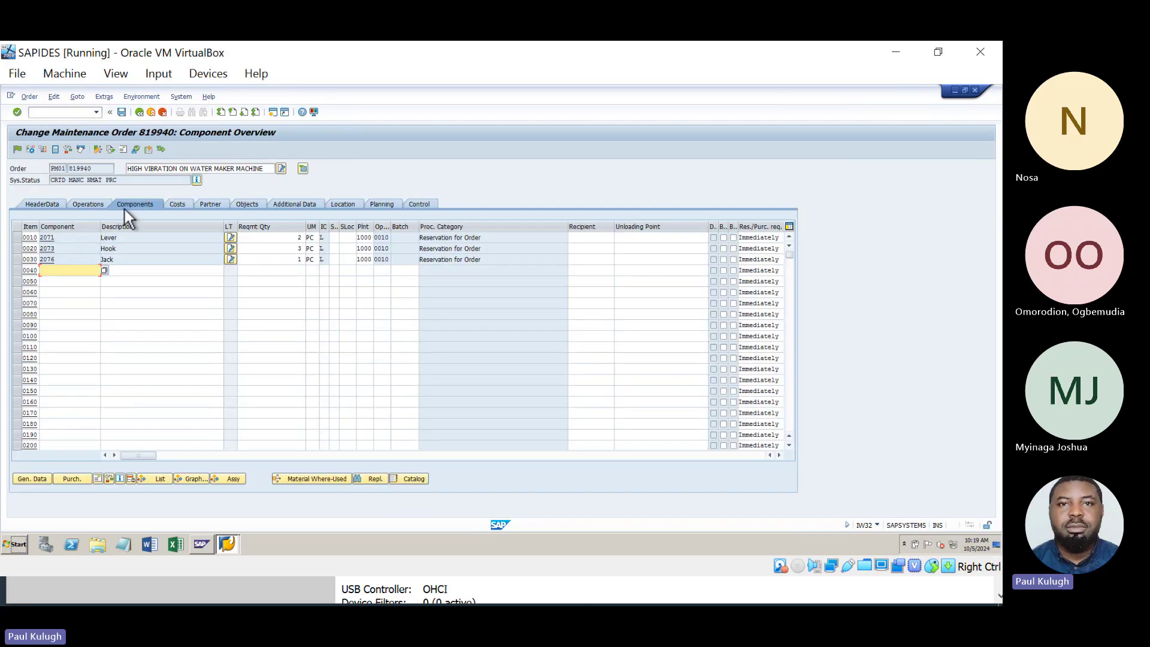
# Step: Save the maintenance order, acknowledging the availability check message, and rerun the order selection to reopen it
pyautogui.click(122, 112)
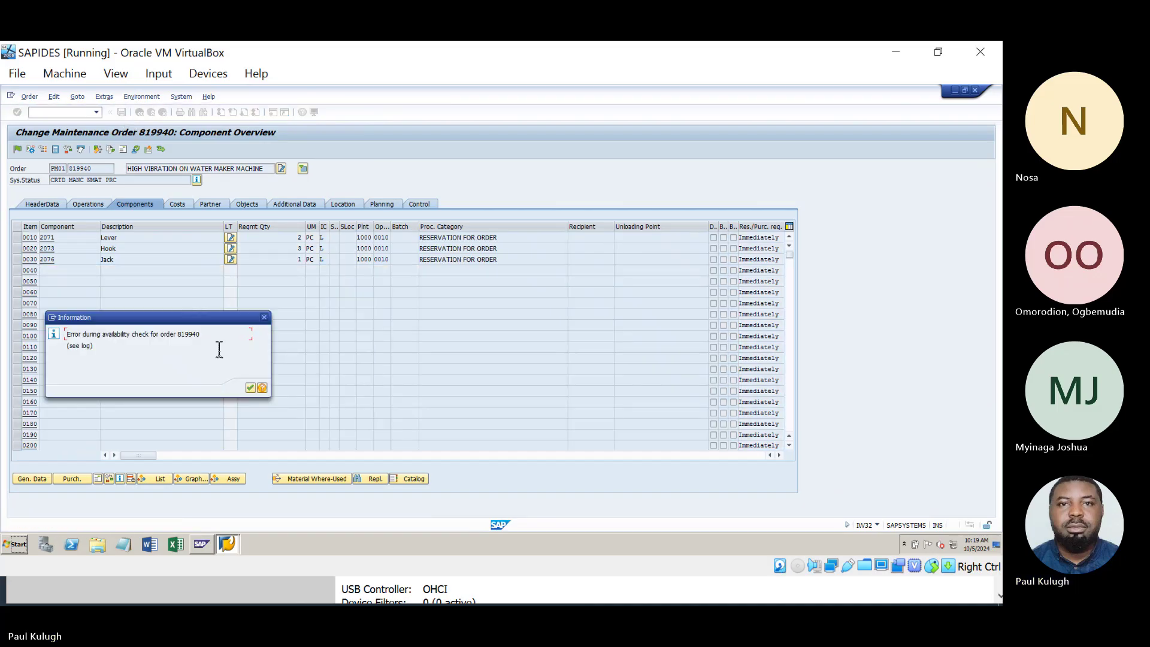
pyautogui.click(247, 387)
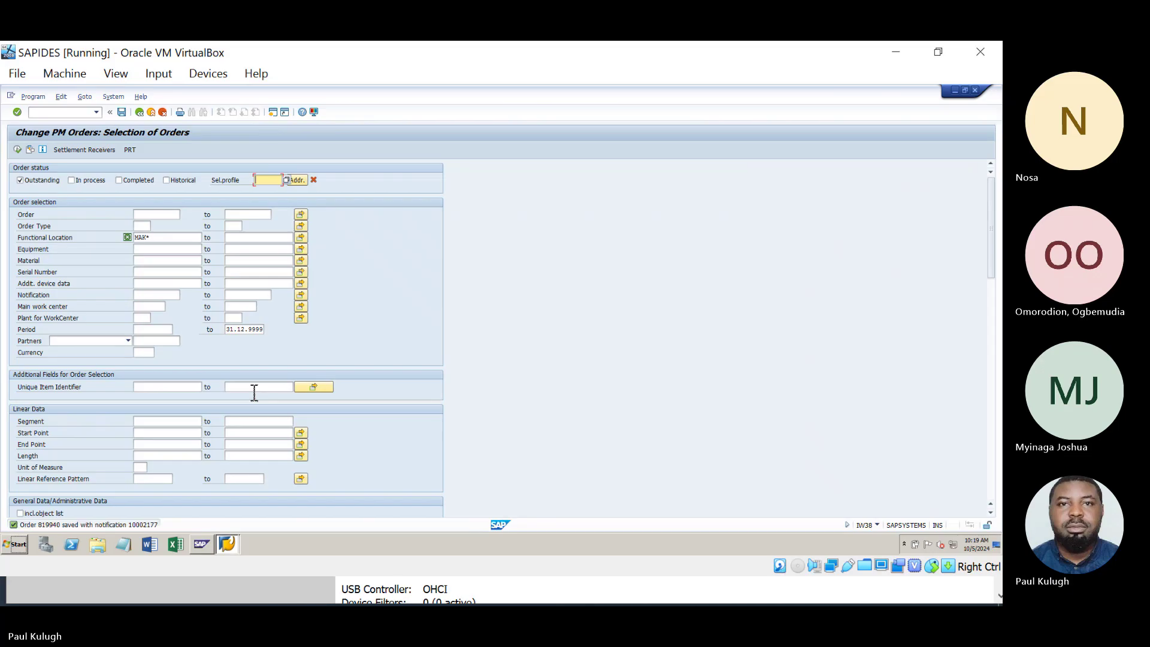
pyautogui.click(16, 149)
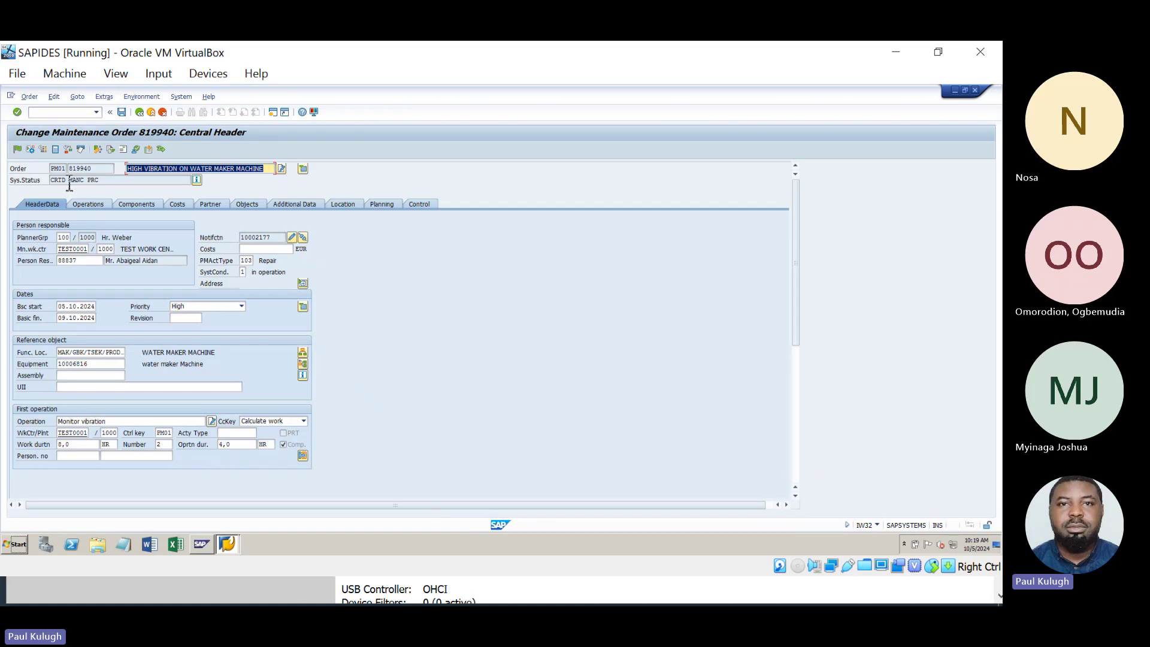
# Step: Review the reopened order's system status, operations and components, and return to its header data
pyautogui.click(69, 181)
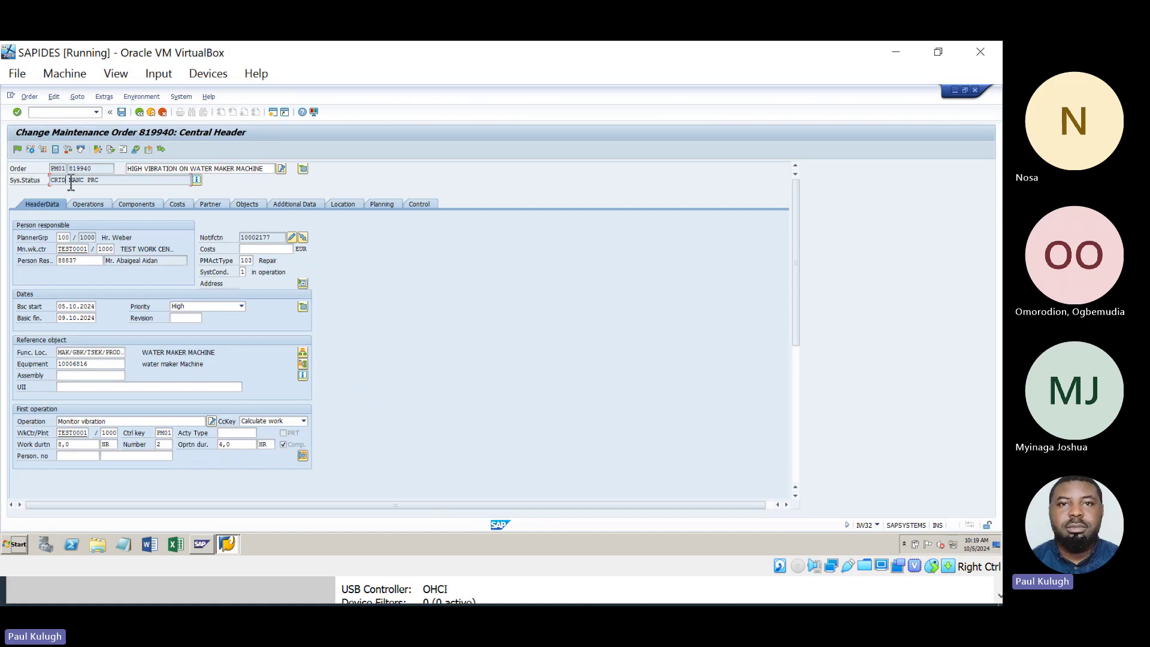
pyautogui.moveTo(68, 181); pyautogui.dragTo(39, 185)
pyautogui.click(74, 203)
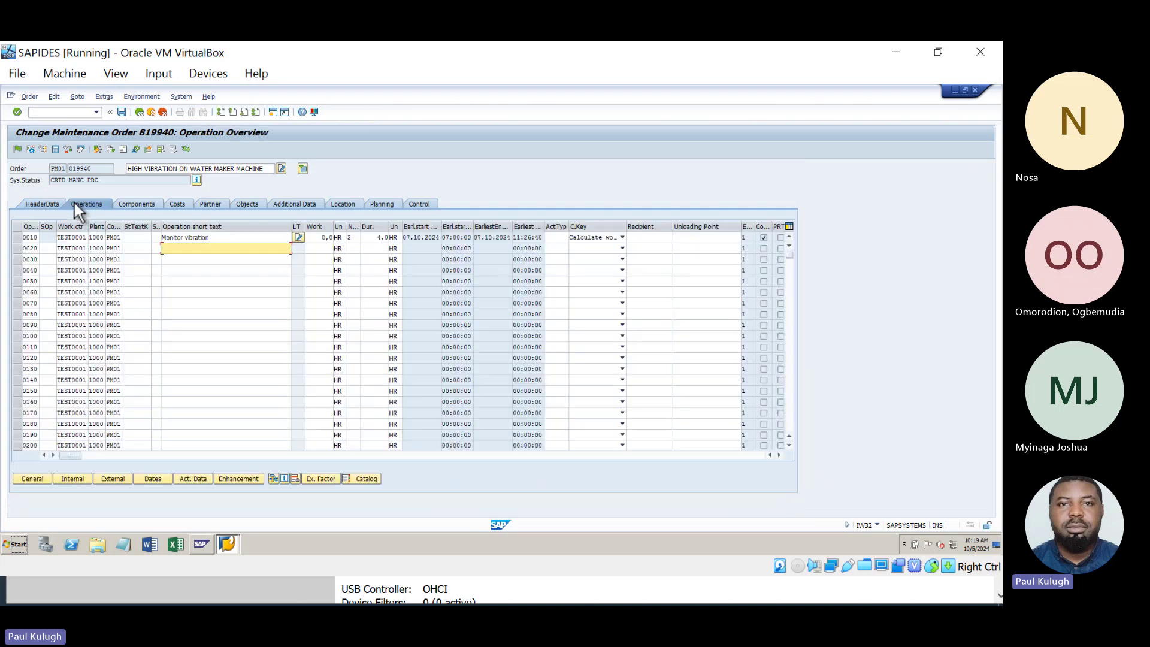
pyautogui.click(138, 204)
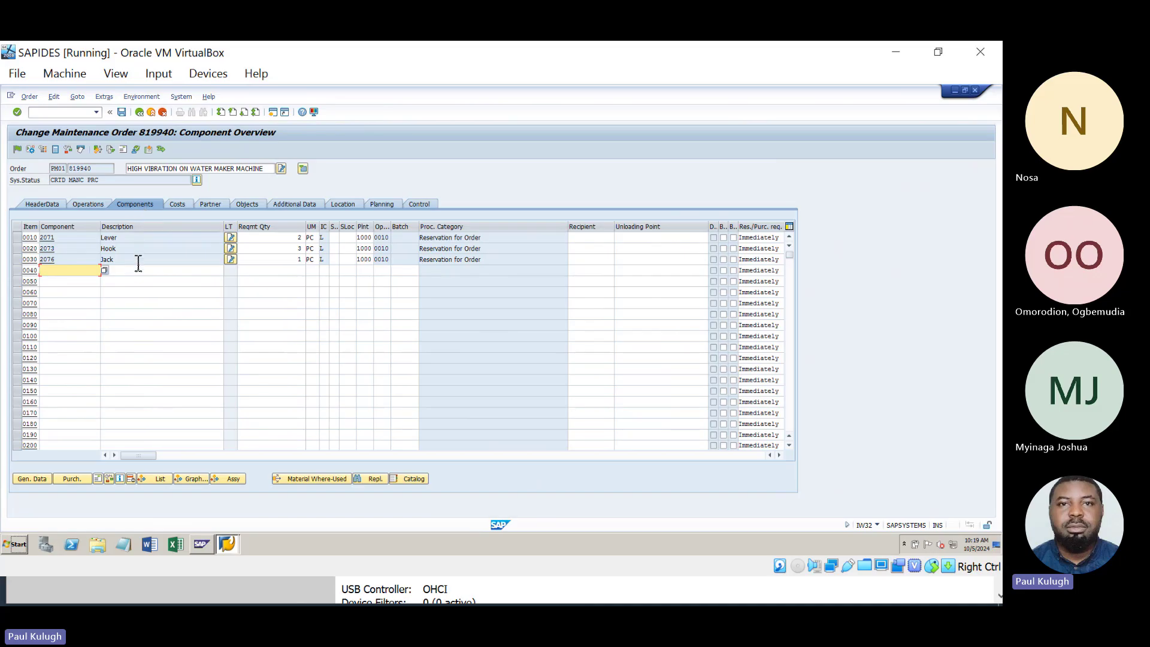
pyautogui.click(46, 204)
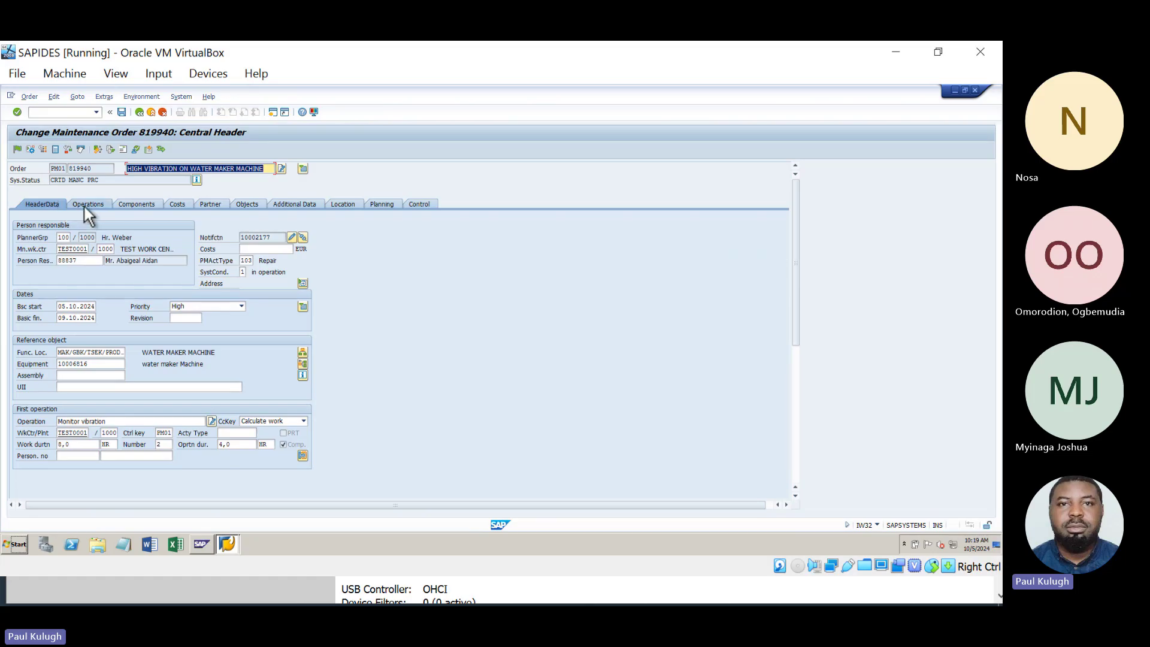
# Step: Review the order's planned costs for internal materials and overhead, and return to the header data
pyautogui.click(176, 204)
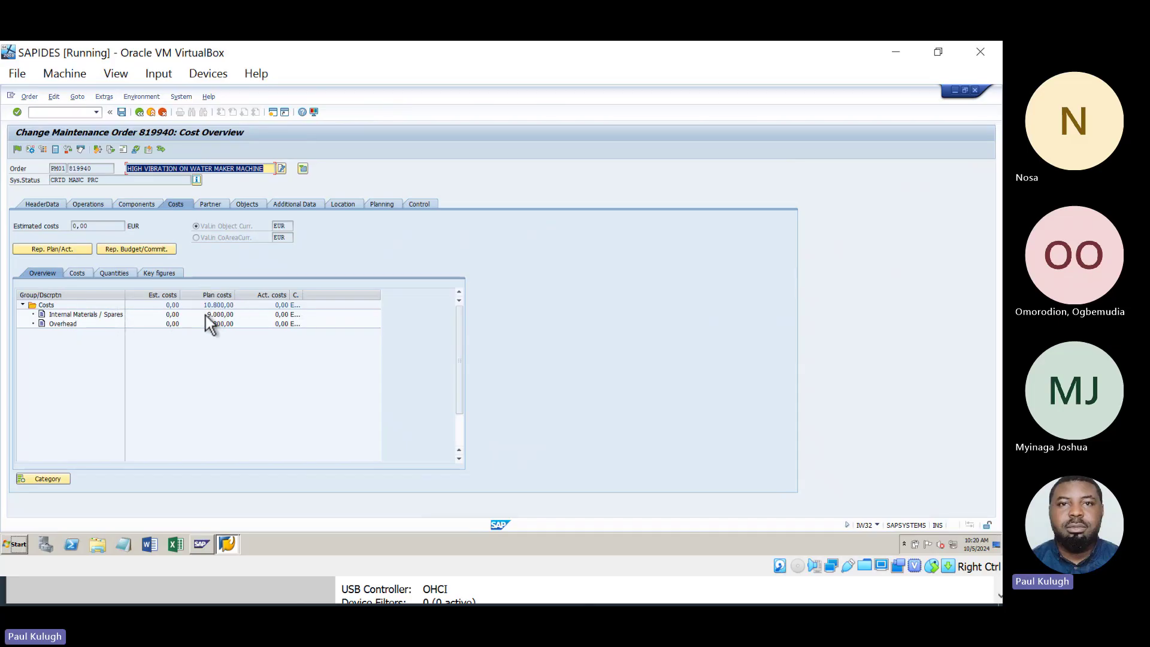
pyautogui.click(212, 316)
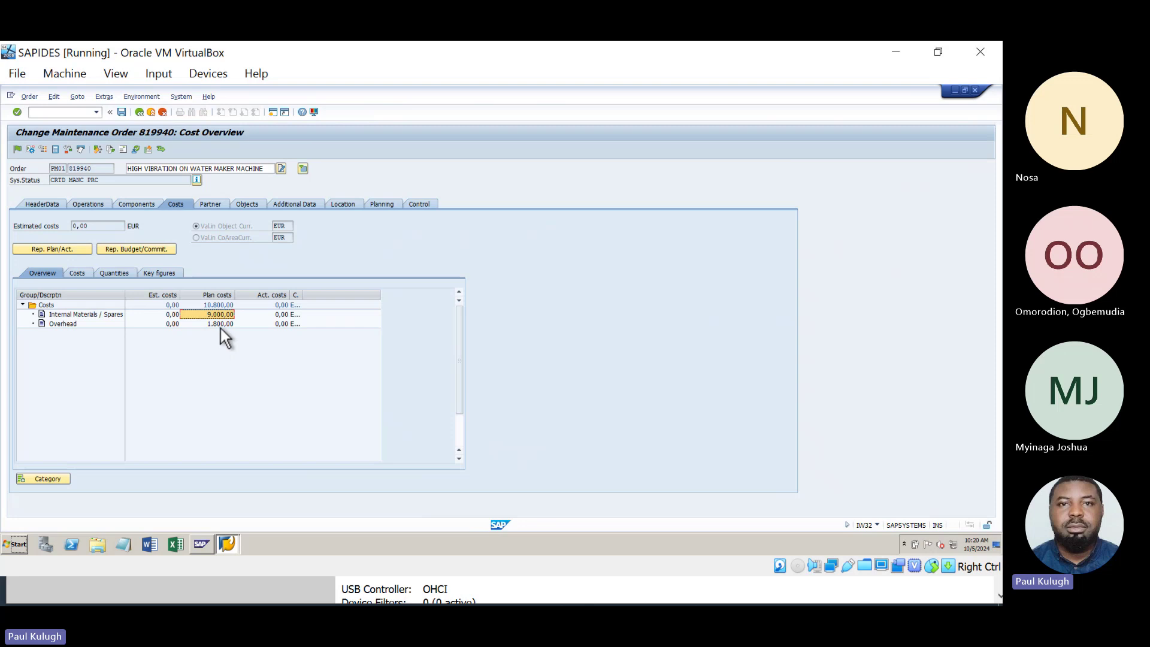
pyautogui.click(220, 326)
pyautogui.click(60, 205)
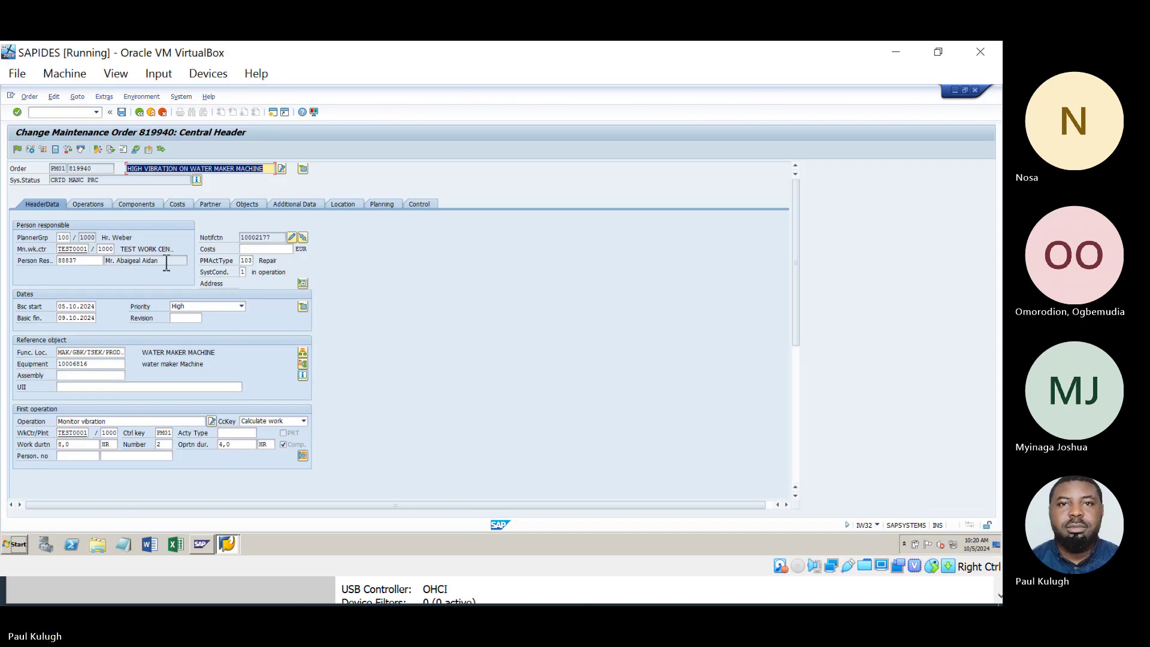
# Step: Inspect the Lever component's general data, including its reservation, and return to the component overview
pyautogui.click(128, 203)
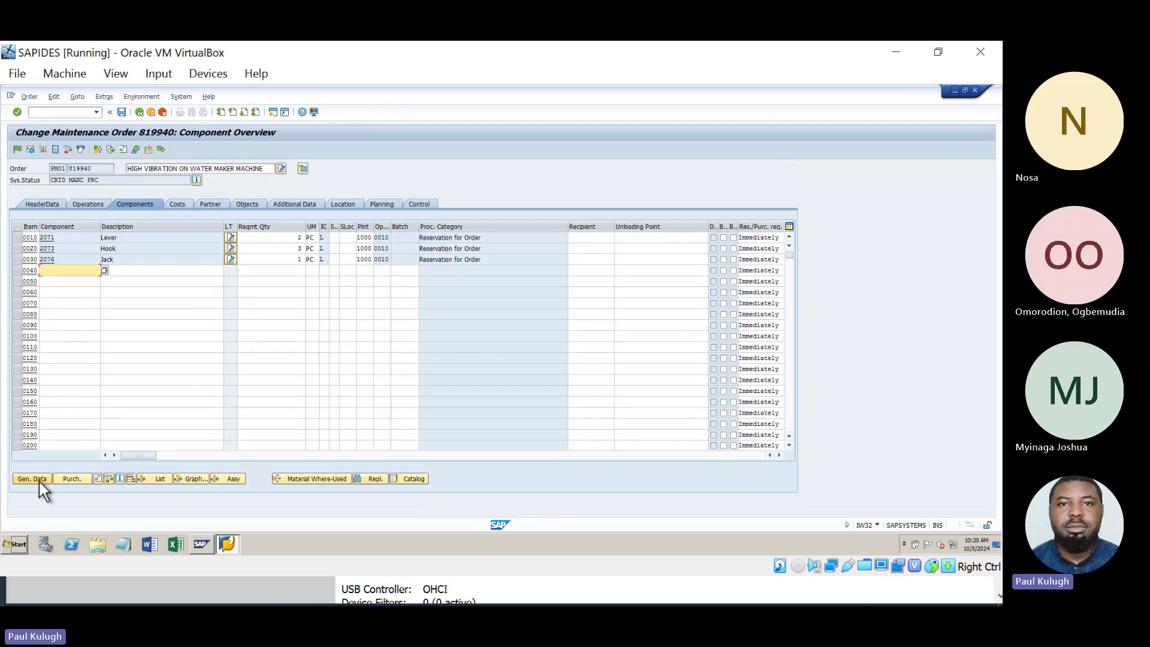
pyautogui.click(39, 483)
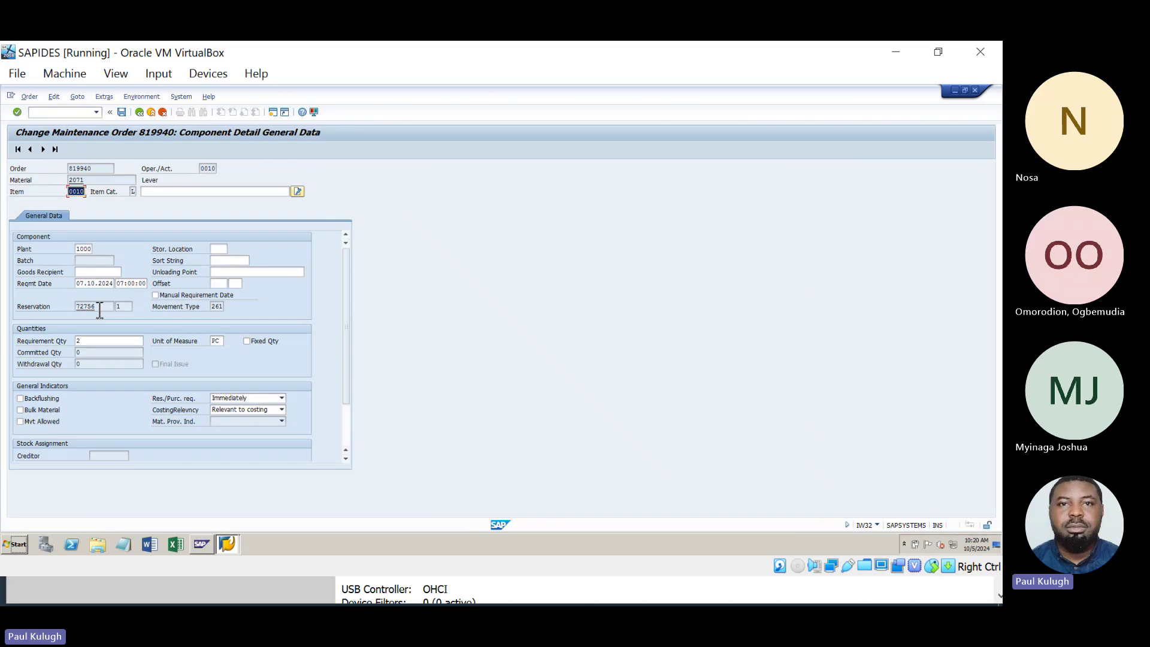
pyautogui.moveTo(99, 308); pyautogui.dragTo(77, 307)
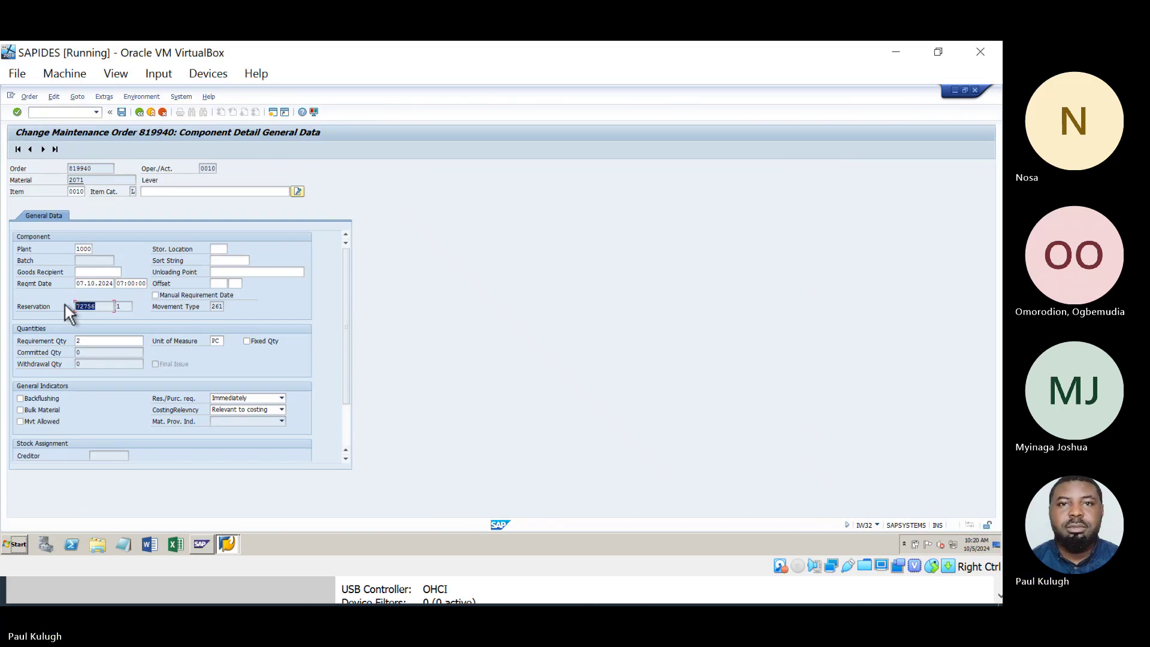
pyautogui.click(137, 116)
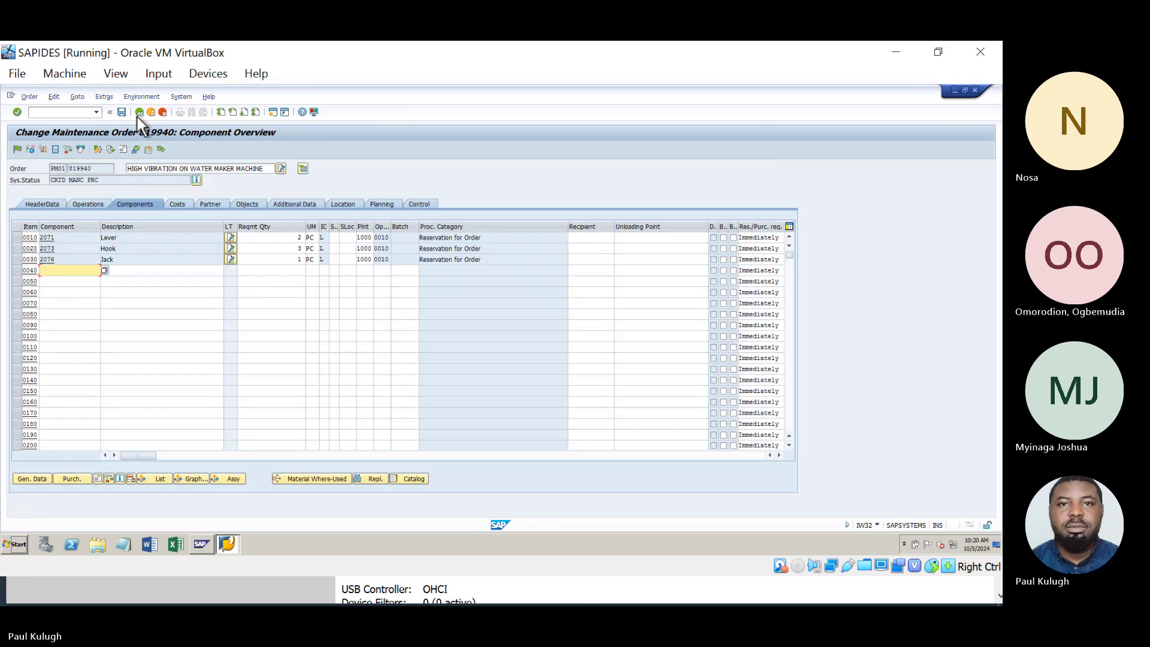
pyautogui.click(136, 254)
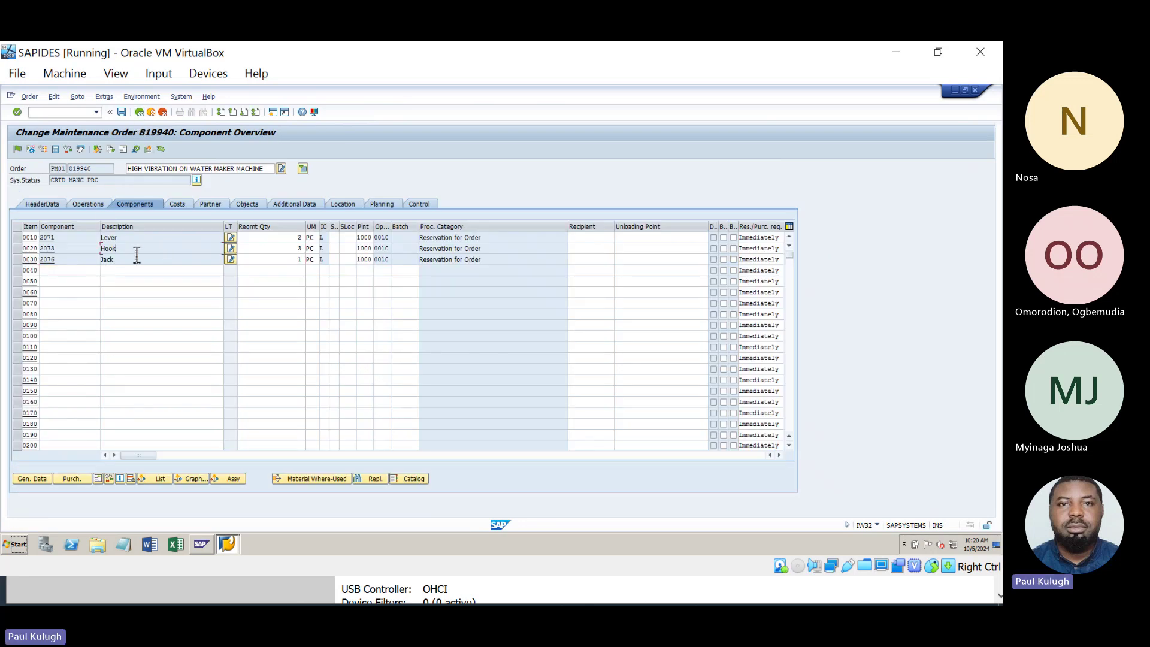
# Step: Release the maintenance order, acknowledging the availability check message, check its system status and save it
pyautogui.click(17, 150)
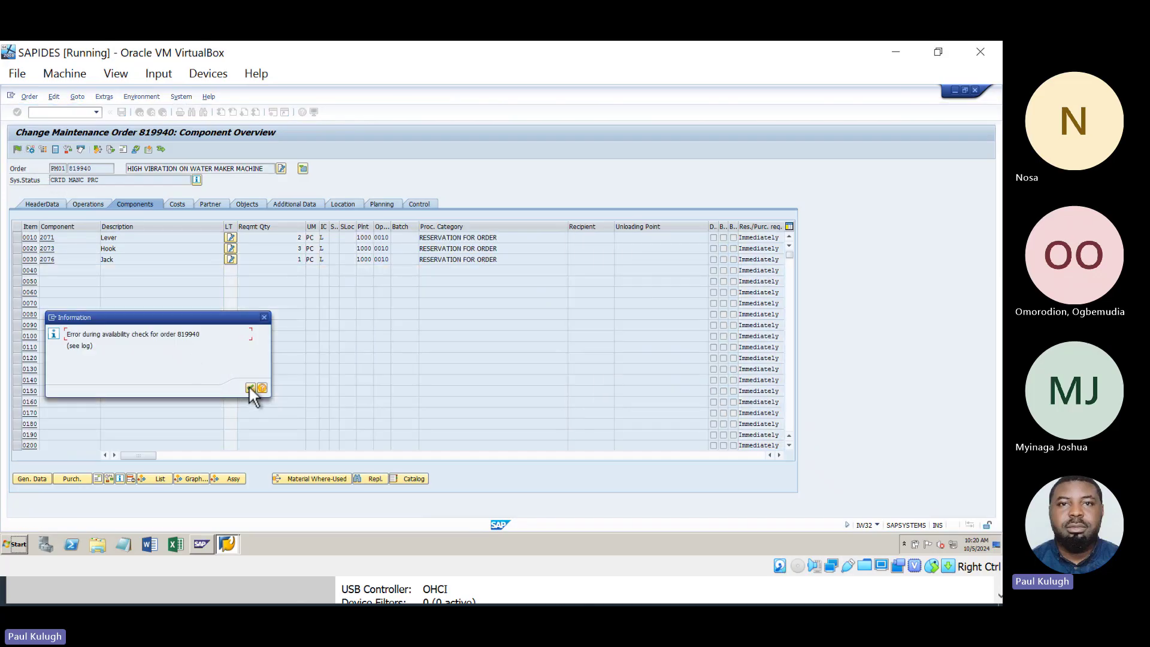
pyautogui.click(250, 387)
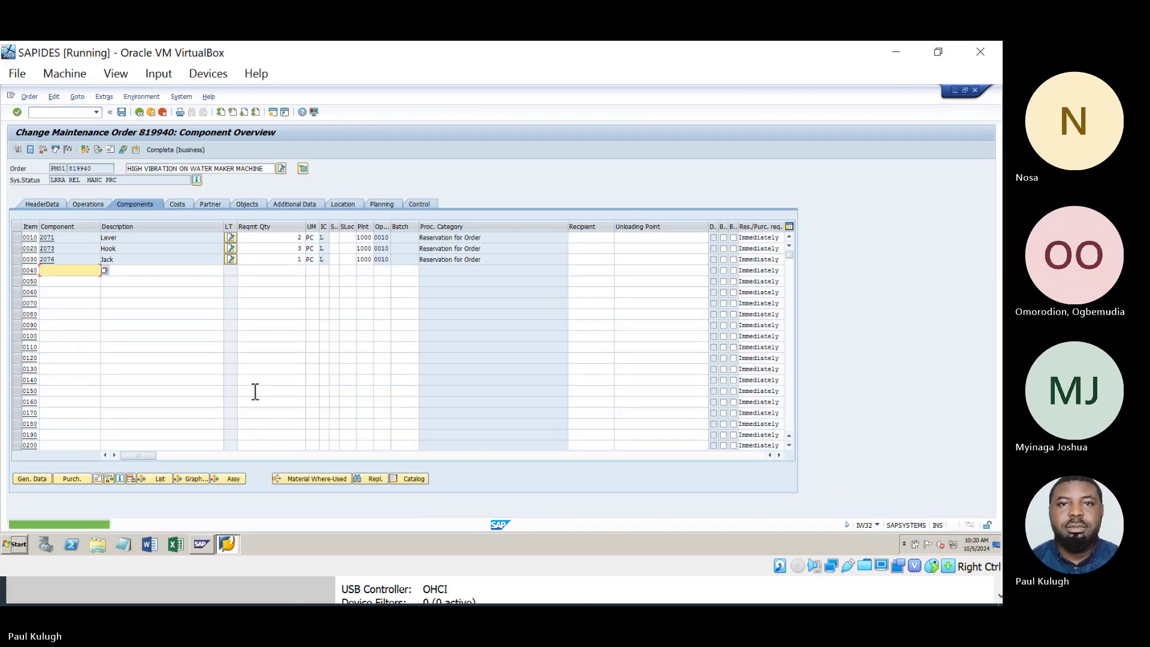
pyautogui.doubleClick(73, 179)
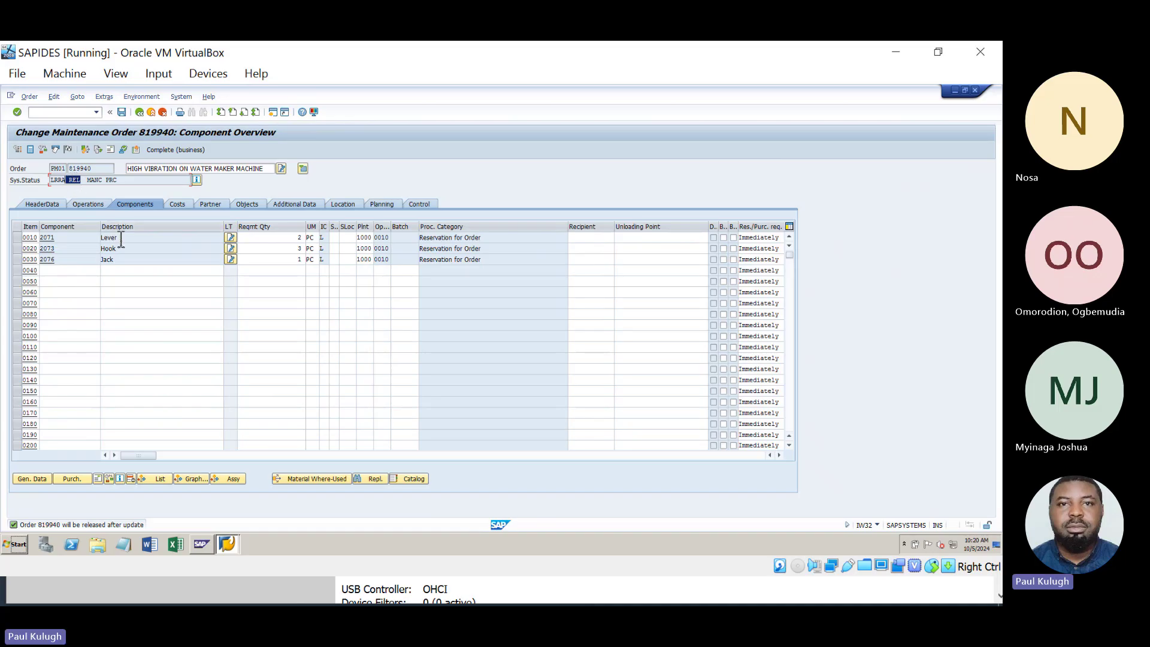
pyautogui.click(123, 112)
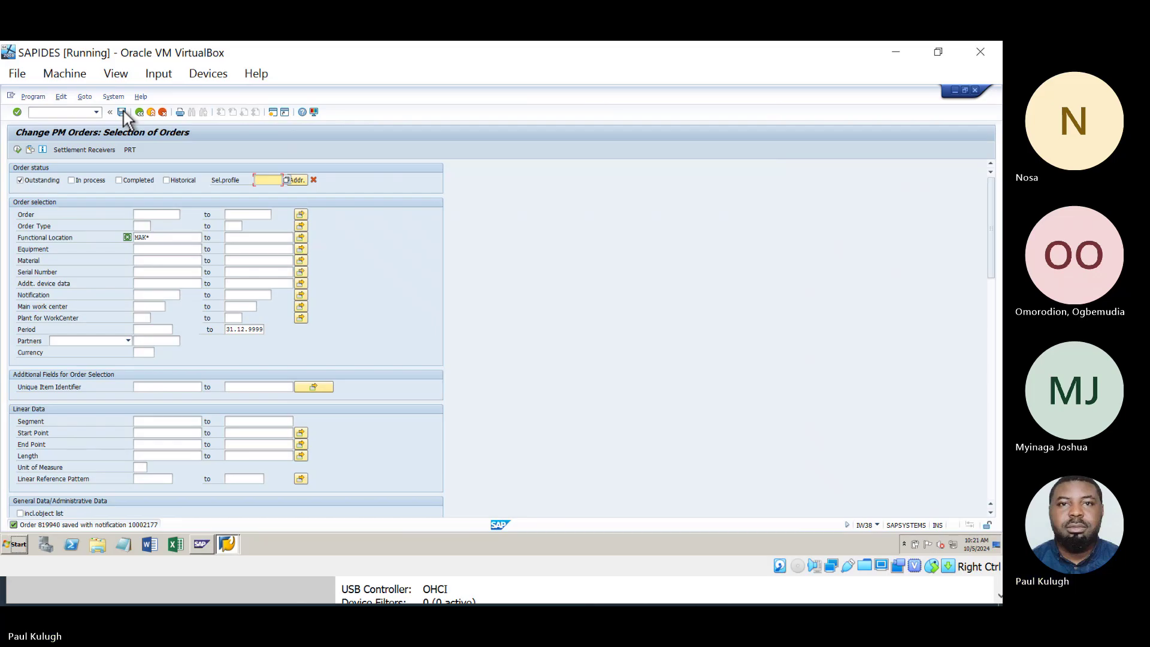
# Step: Include orders in process in the order selection, rerun it and reopen the high vibration order
pyautogui.click(17, 149)
pyautogui.click(17, 150)
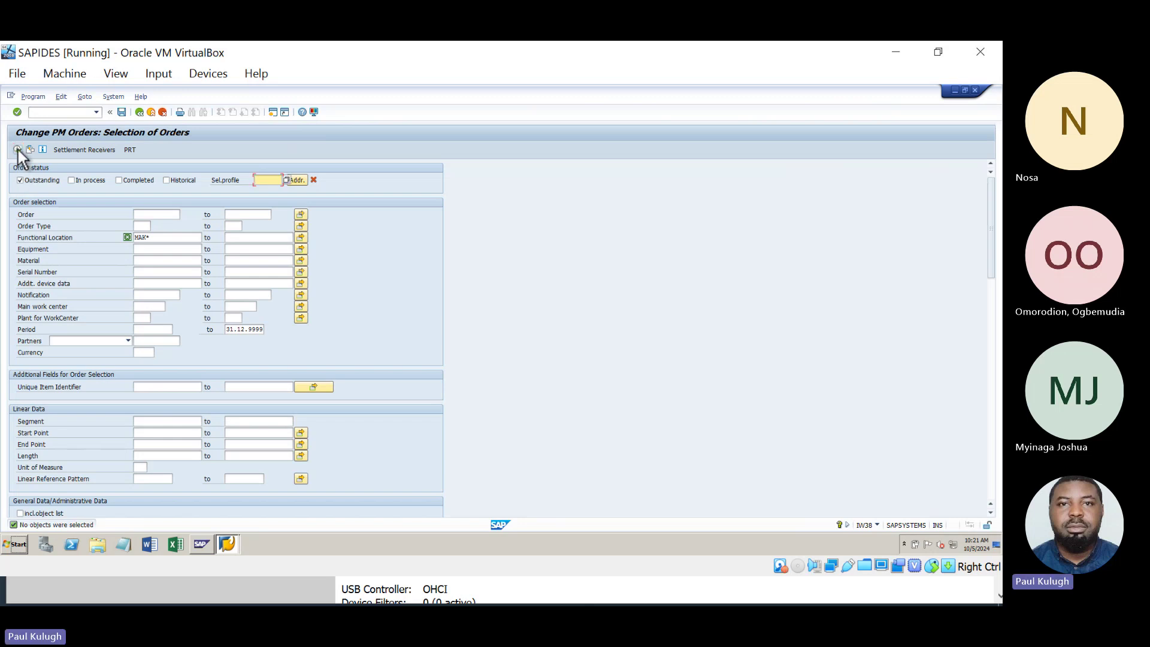
pyautogui.click(18, 150)
pyautogui.click(72, 180)
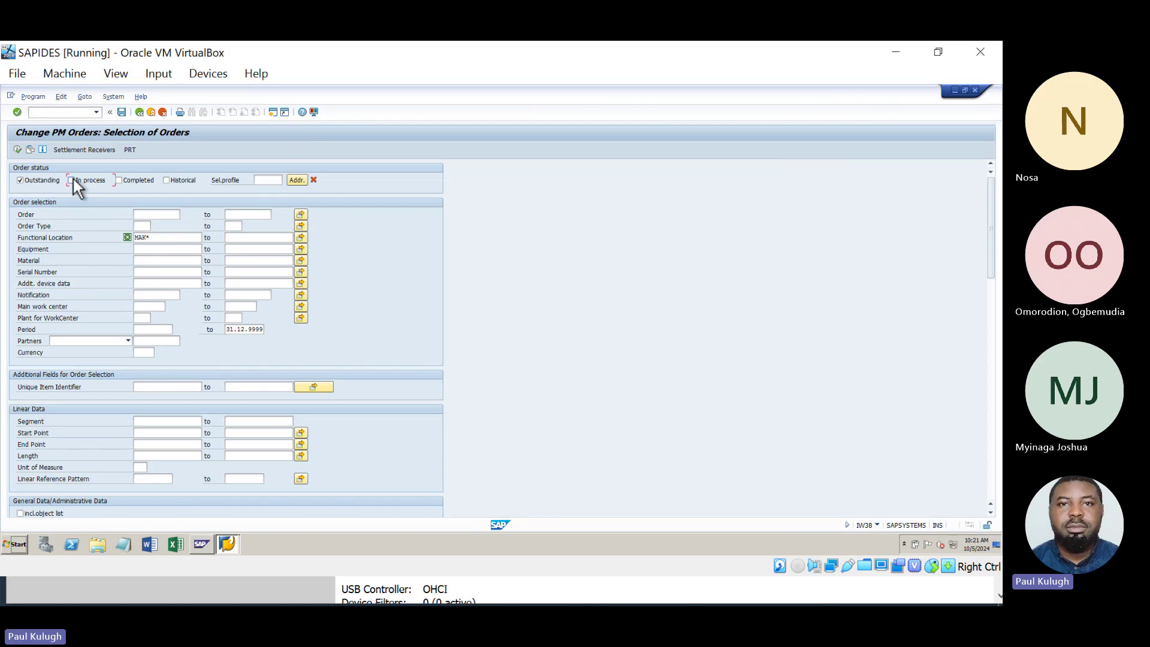
pyautogui.click(17, 149)
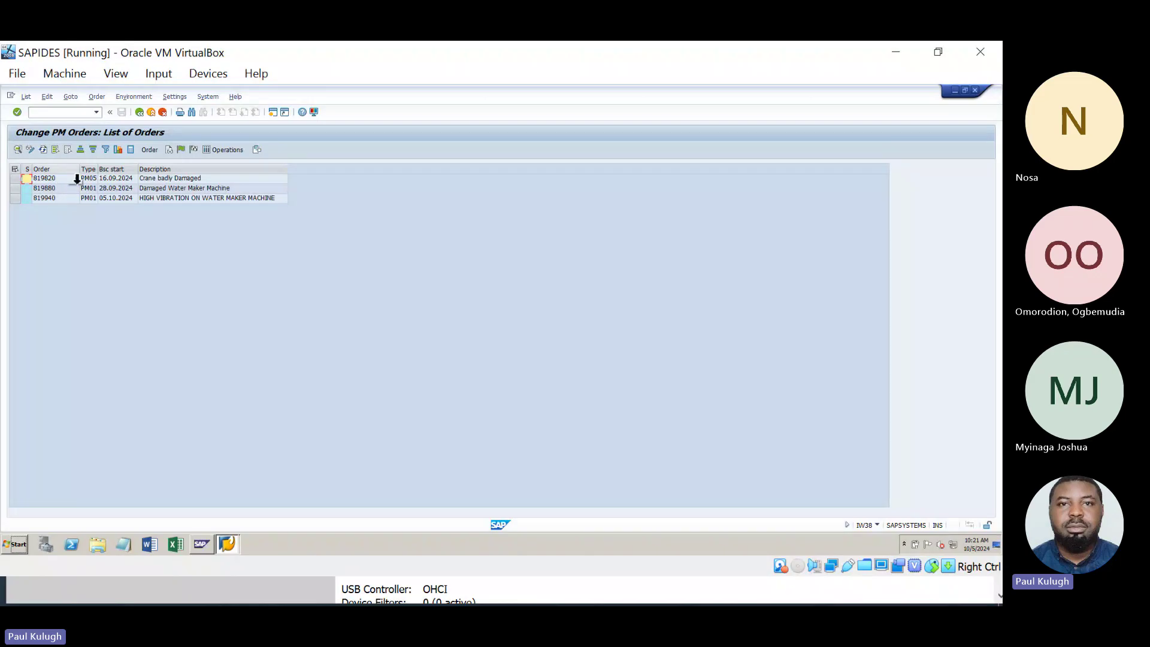
pyautogui.doubleClick(49, 196)
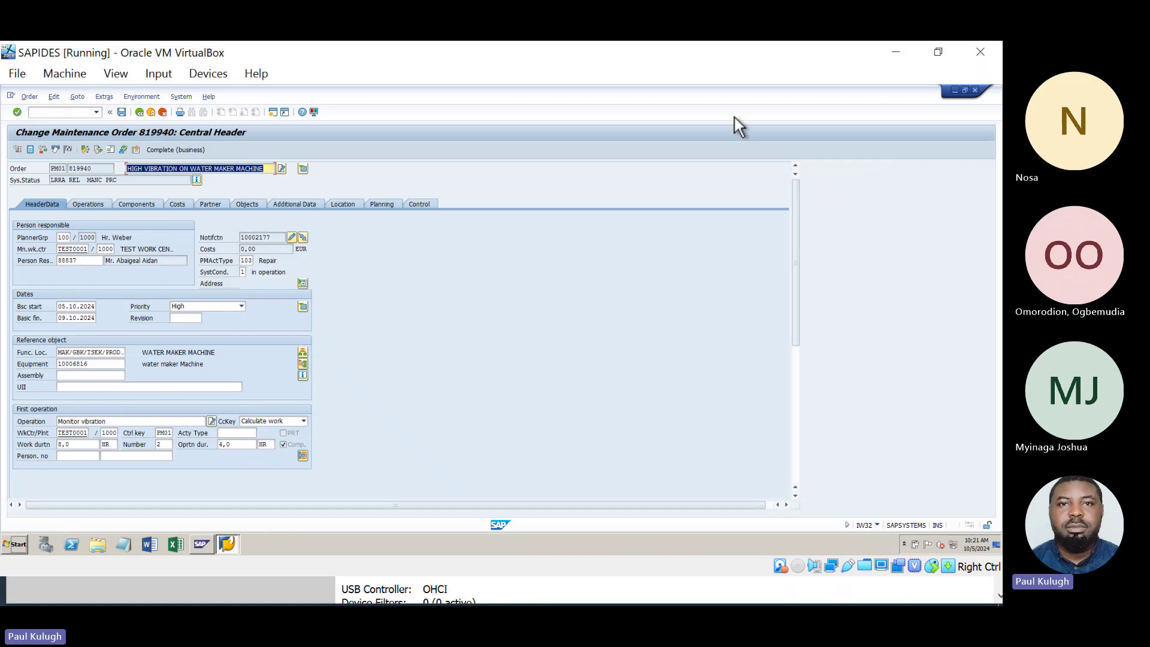
# Step: Check the Control Phase slide in PowerPoint and return to the SAPIDES virtual machine
pyautogui.click(895, 52)
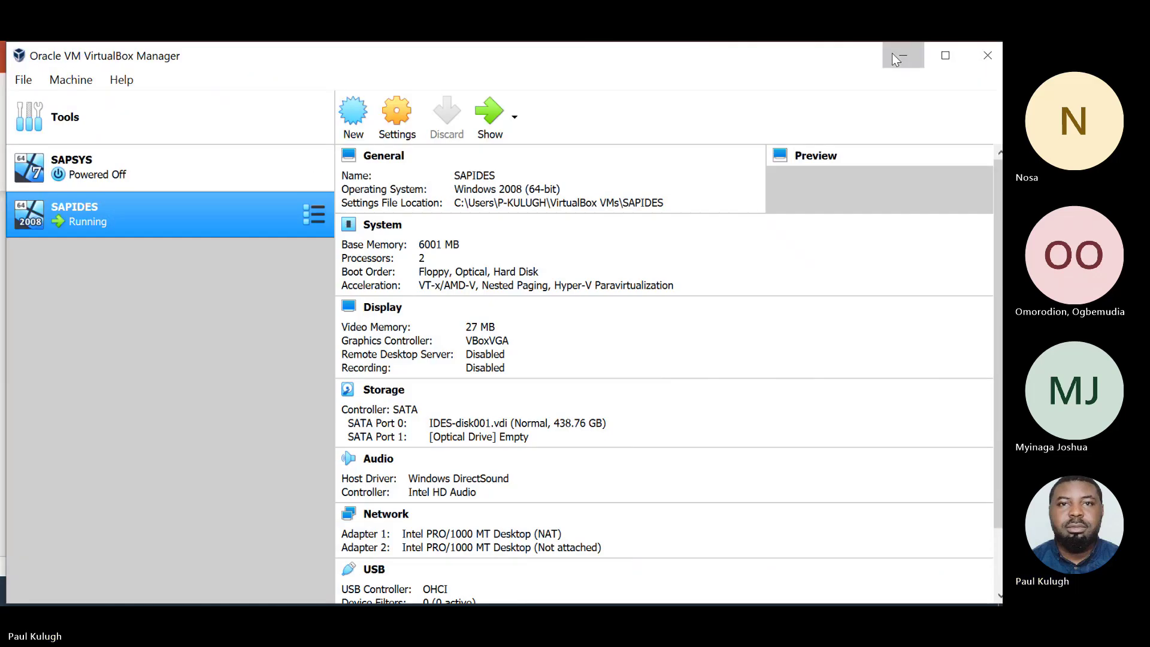
pyautogui.click(892, 52)
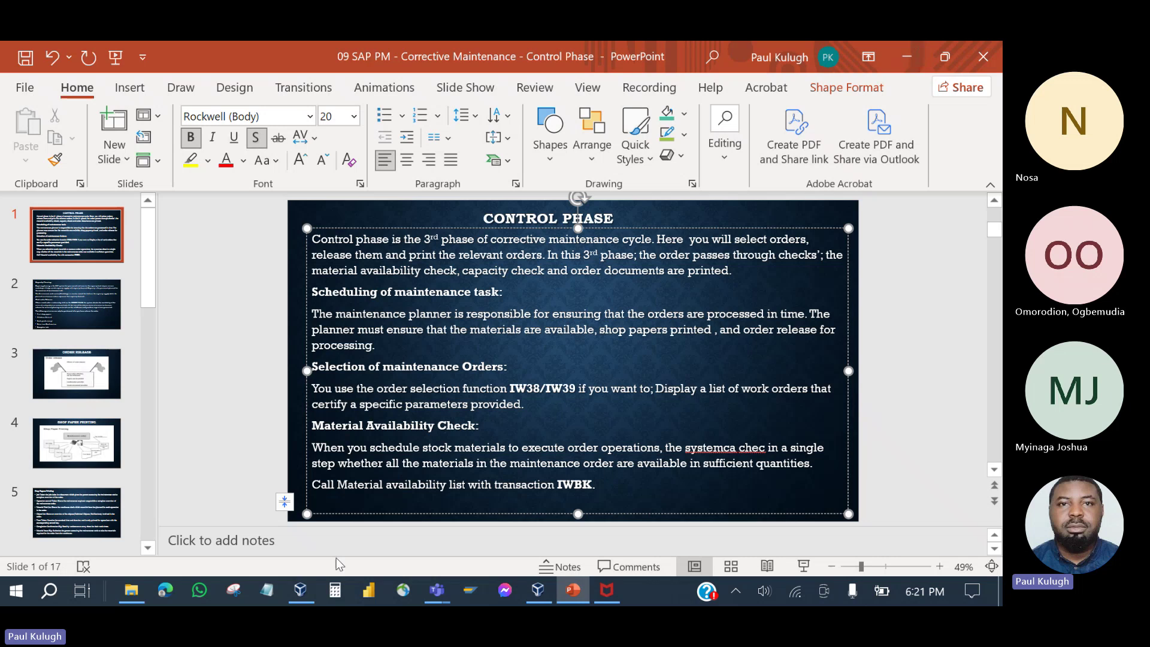
pyautogui.click(301, 592)
pyautogui.click(486, 127)
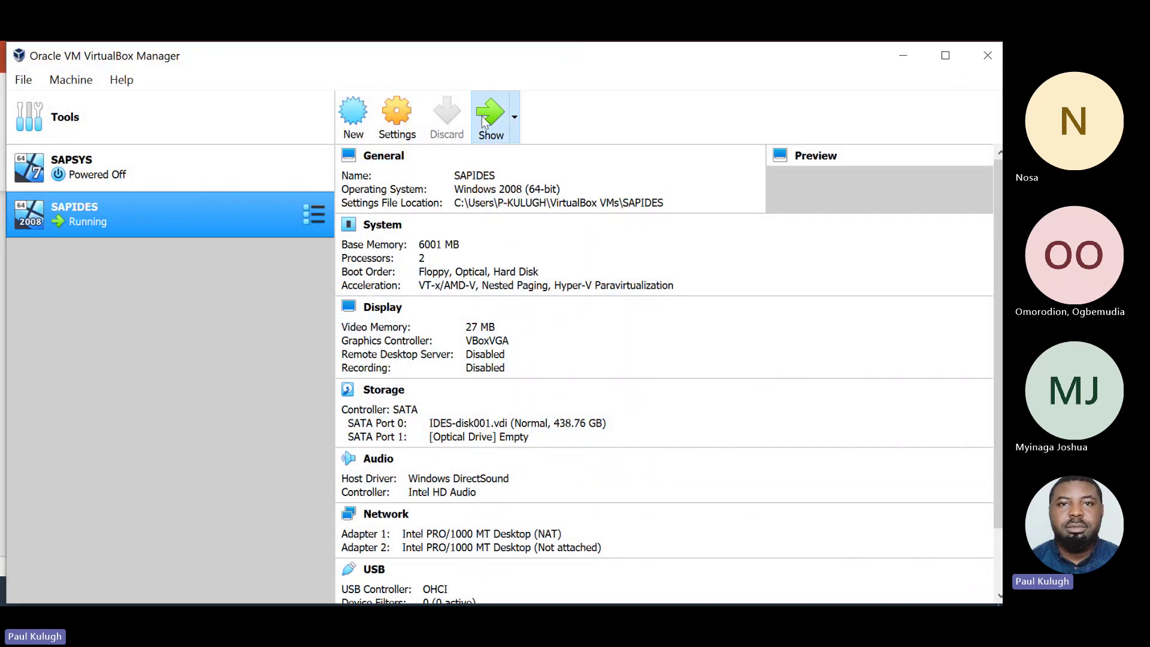
# Step: Run the material availability check on the order's components, view its message log and return to the component overview
pyautogui.click(138, 203)
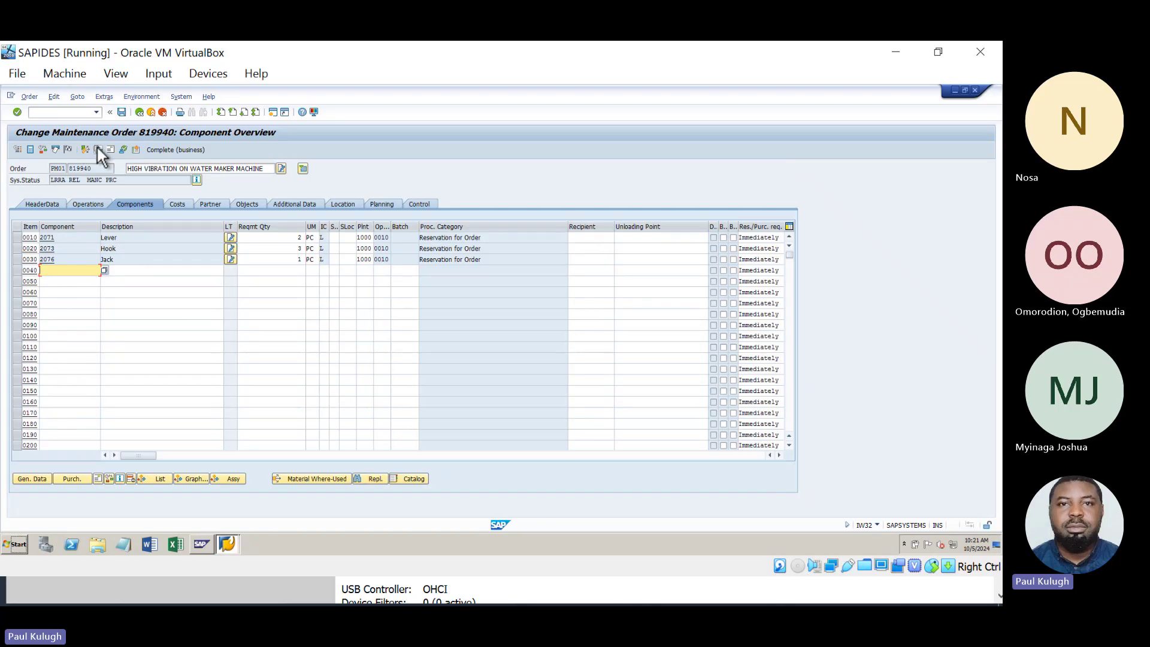
pyautogui.click(42, 150)
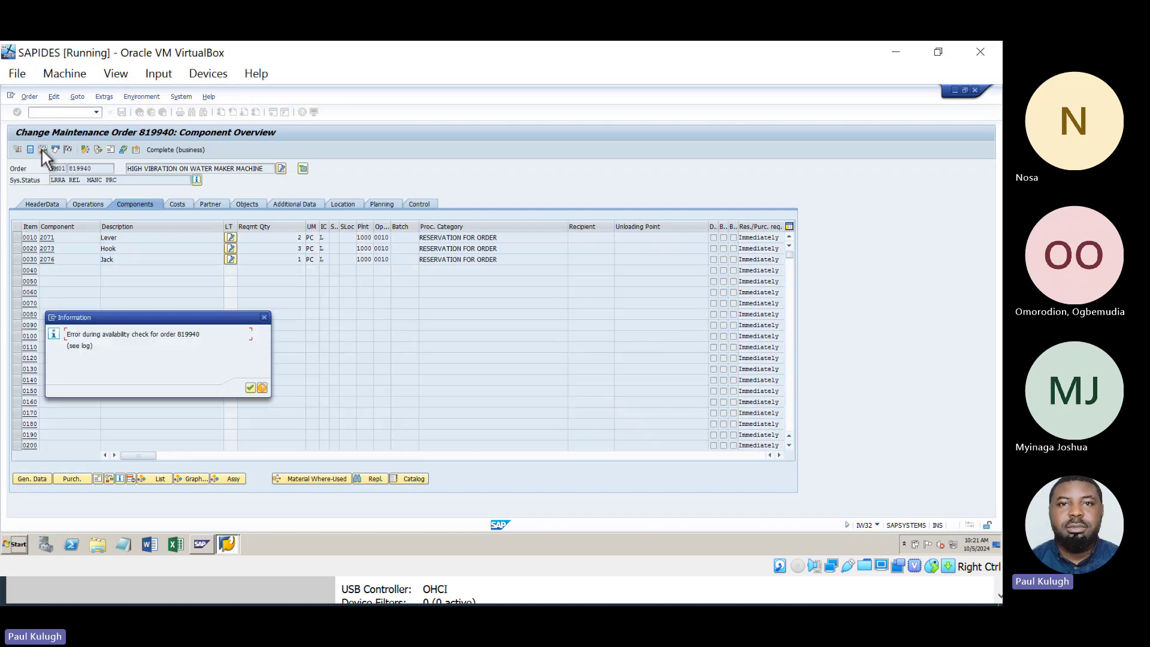
pyautogui.click(250, 387)
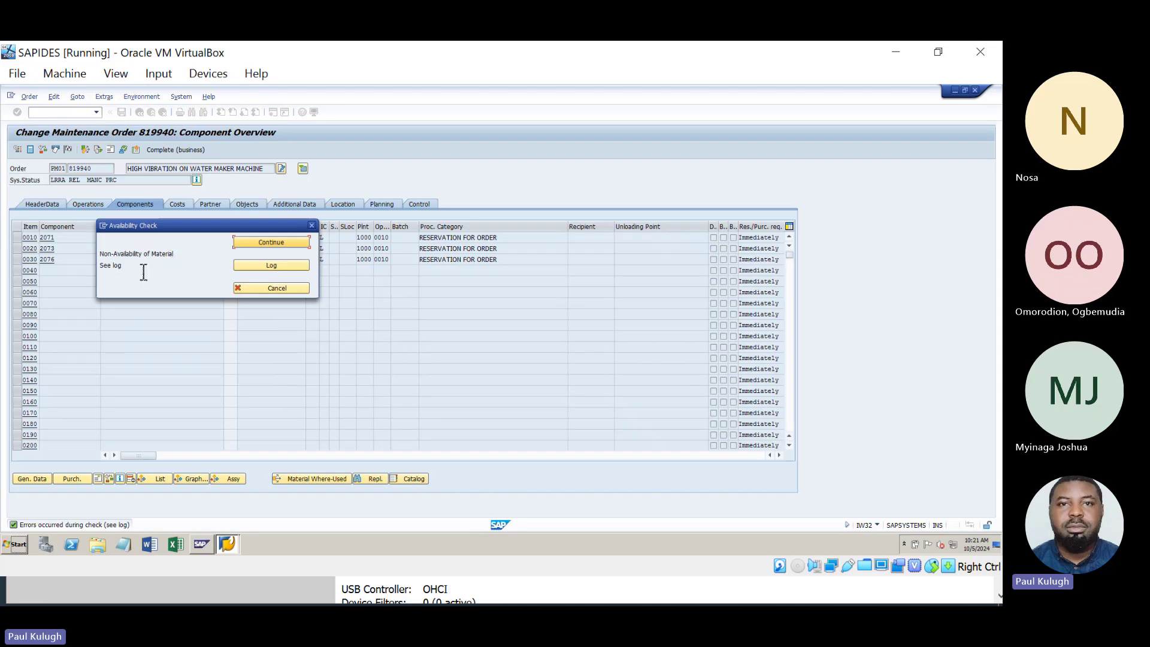
pyautogui.click(258, 267)
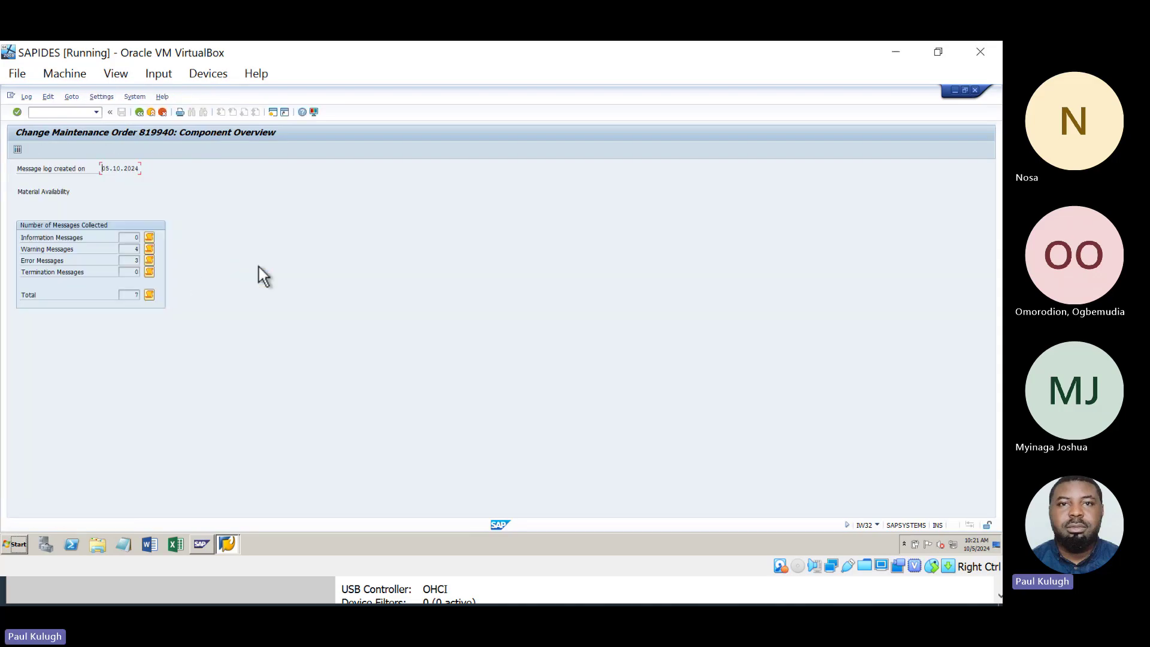
pyautogui.click(139, 113)
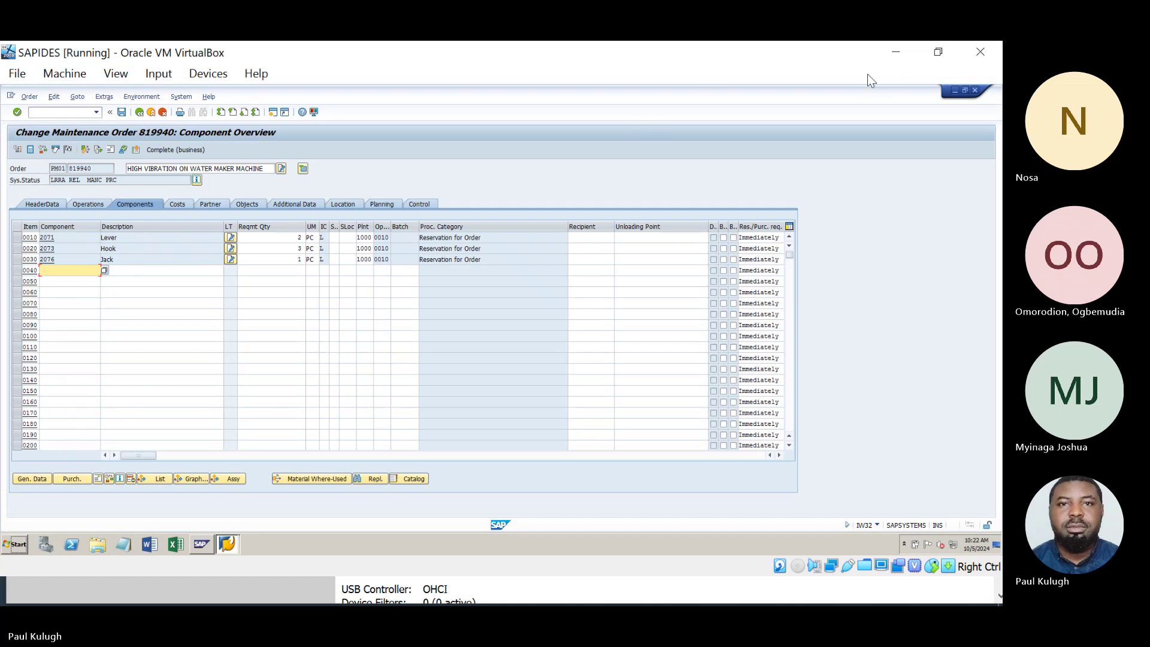
# Step: Look up the material availability list transaction on the Control Phase slide in PowerPoint and return to the SAPIDES virtual machine
pyautogui.click(898, 55)
pyautogui.click(902, 59)
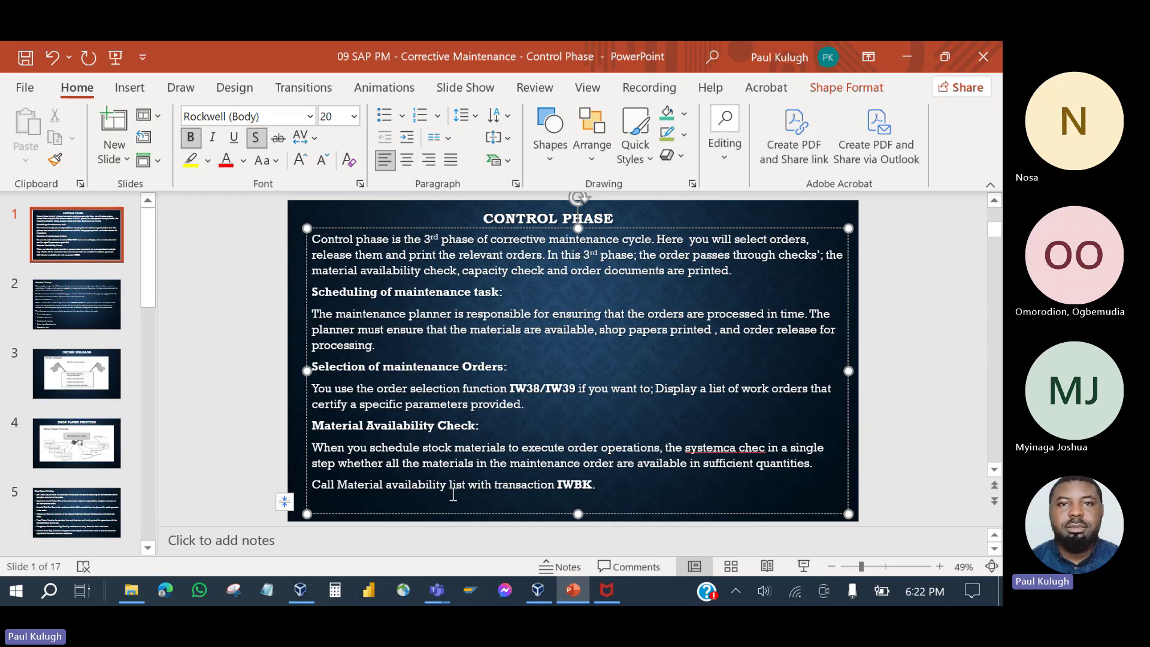
pyautogui.click(576, 486)
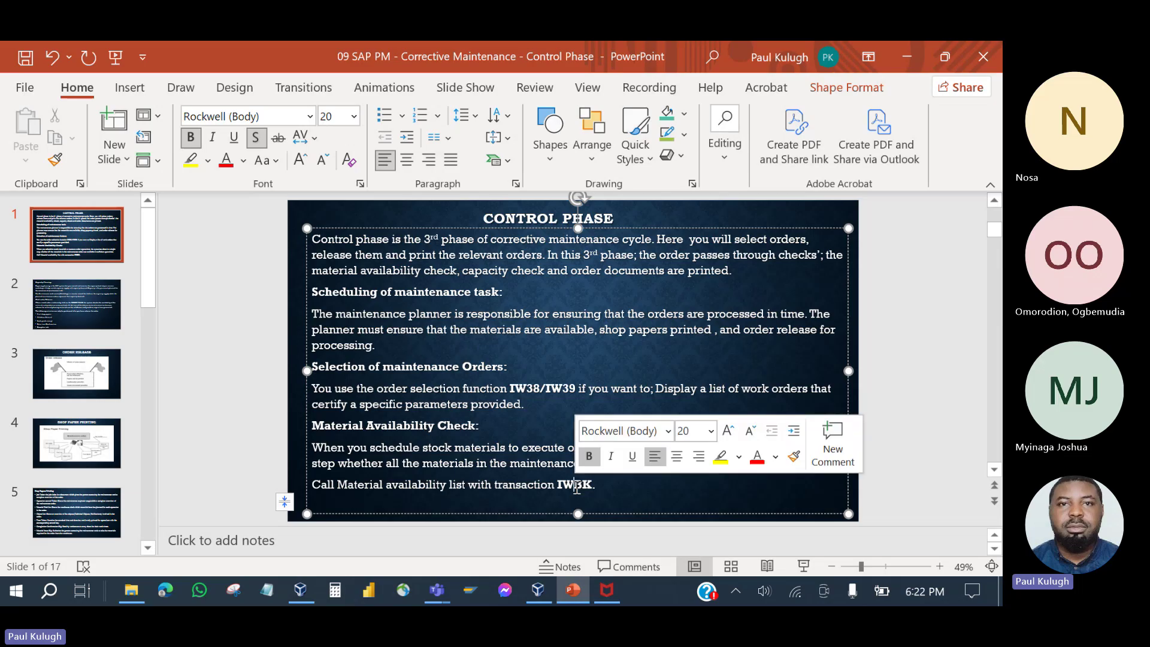
pyautogui.click(591, 485)
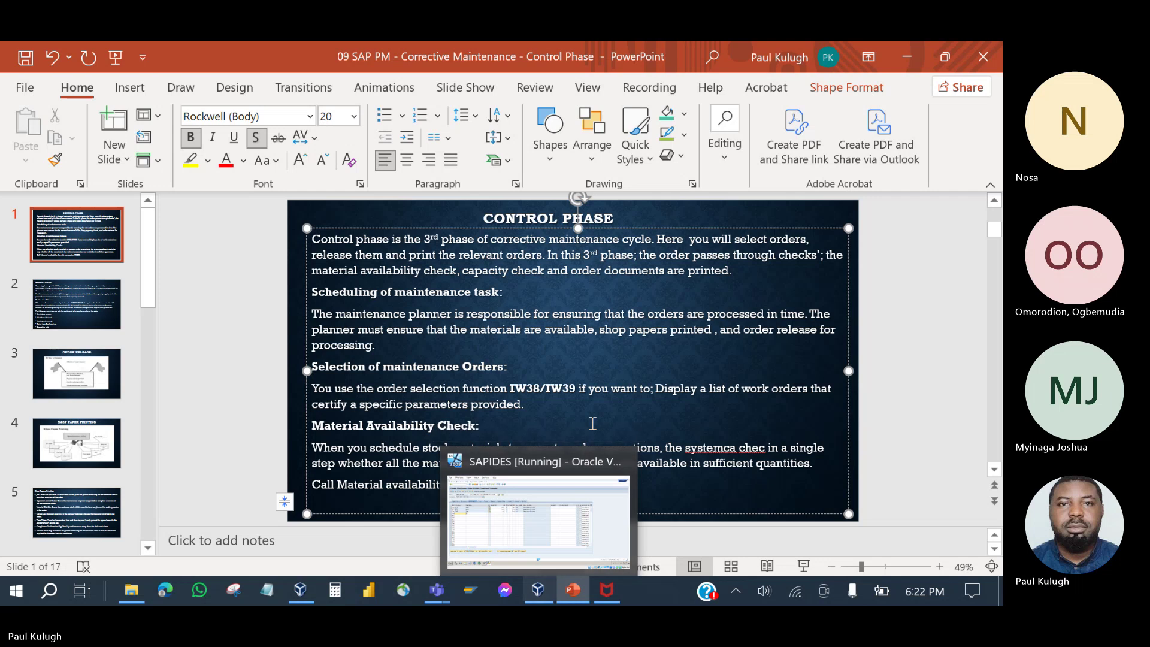
pyautogui.click(604, 409)
pyautogui.click(586, 485)
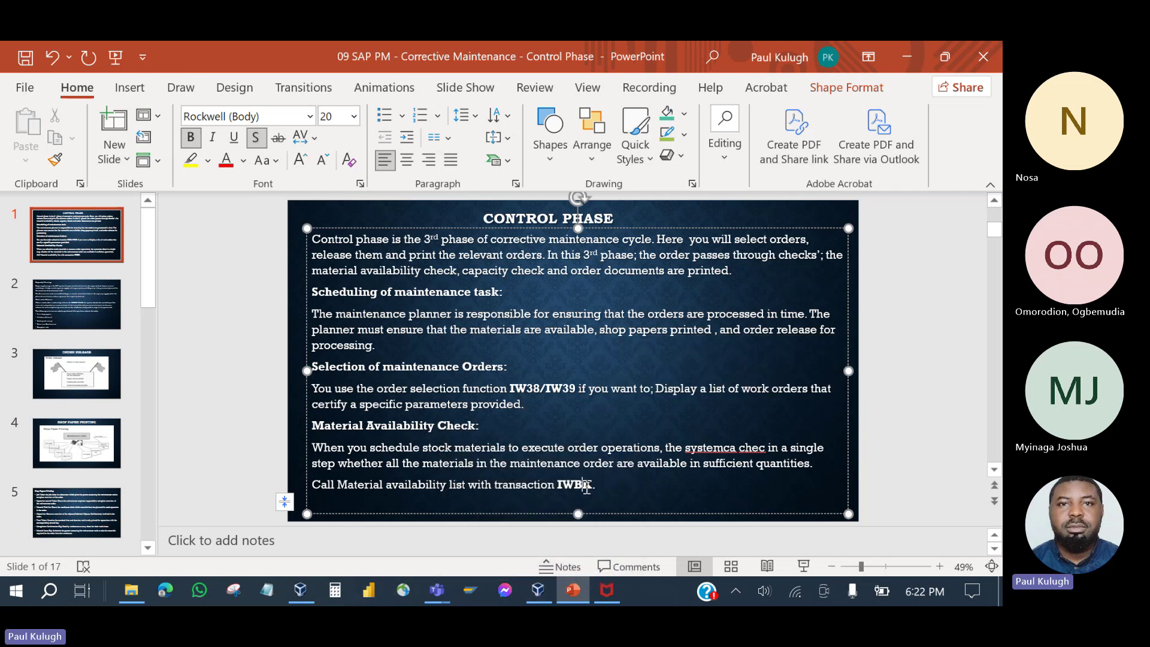
pyautogui.doubleClick(586, 486)
pyautogui.click(586, 487)
pyautogui.click(301, 592)
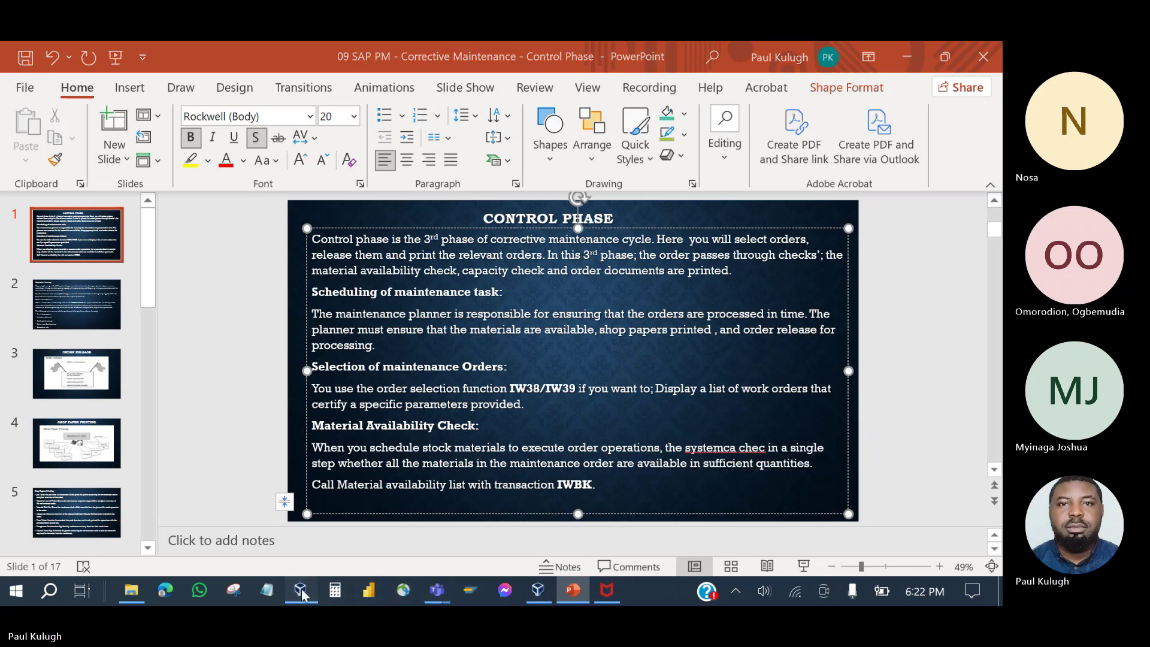
pyautogui.click(490, 113)
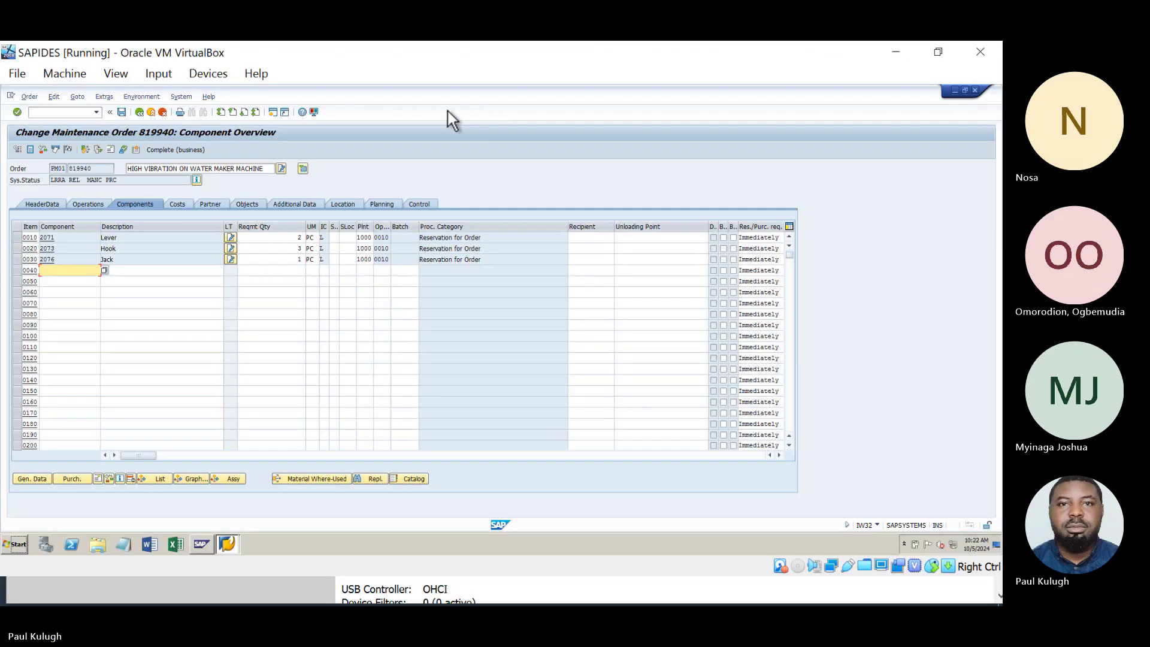
# Step: Start the Material Availability Information transaction IWBK in a new SAP session
pyautogui.click(275, 113)
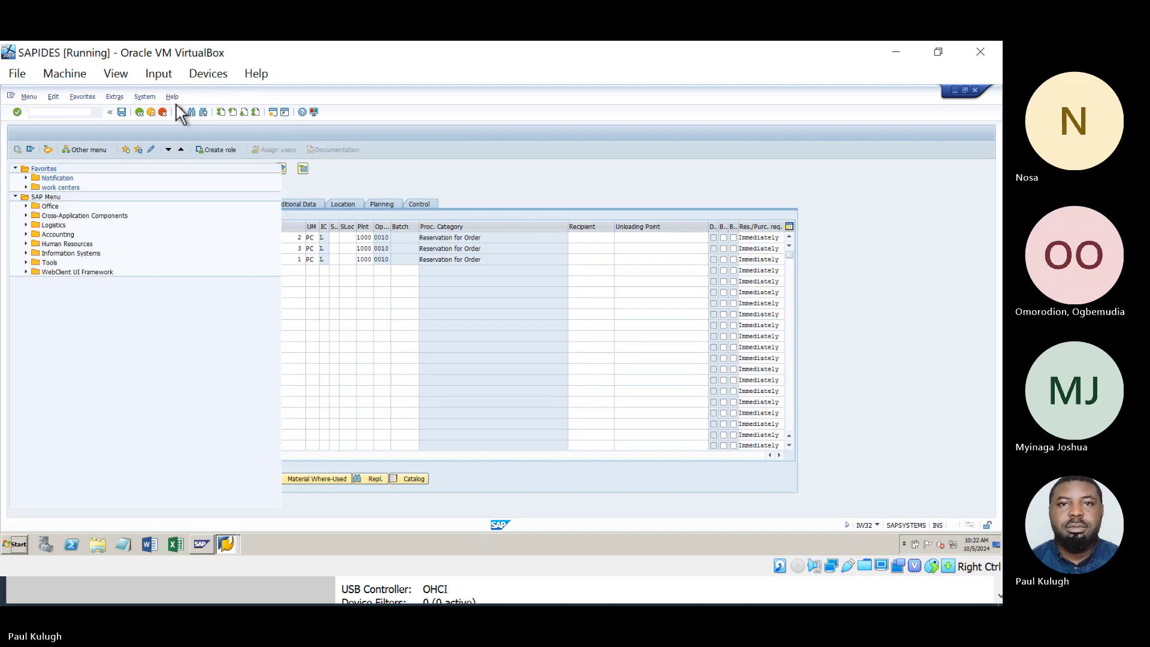
pyautogui.write('iwb')
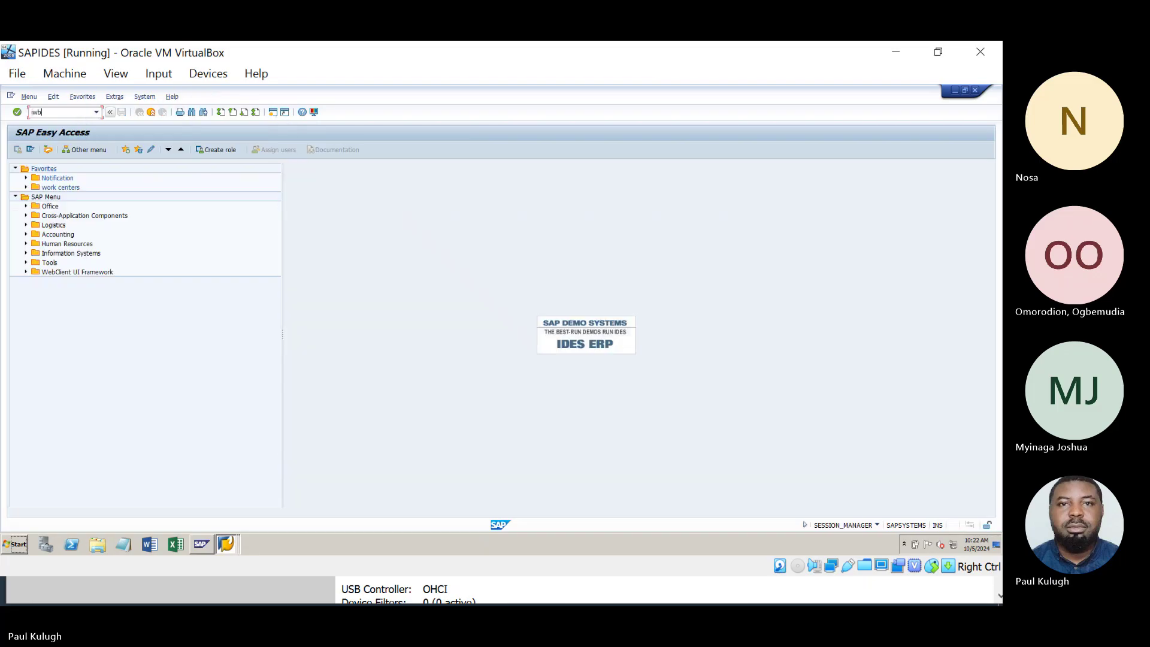
pyautogui.write('k')
pyautogui.press('Return')
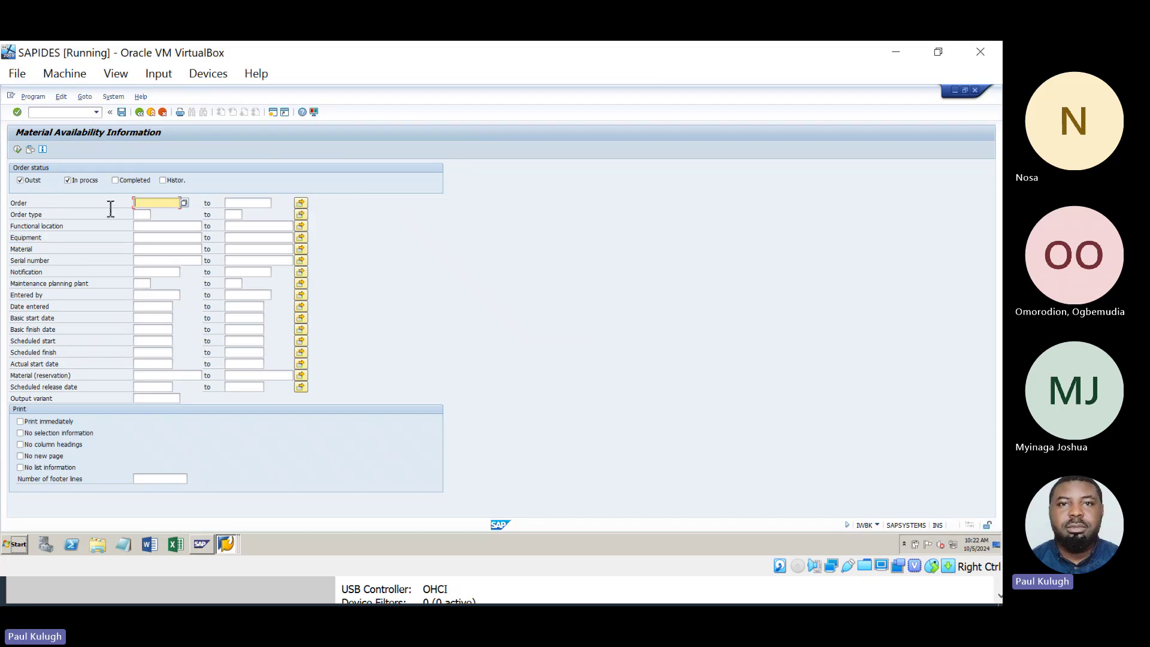
# Step: Switch to the maintenance order's component overview and copy the component numbers 2071, 2073 and 2076 as a block
pyautogui.click(228, 541)
pyautogui.click(218, 508)
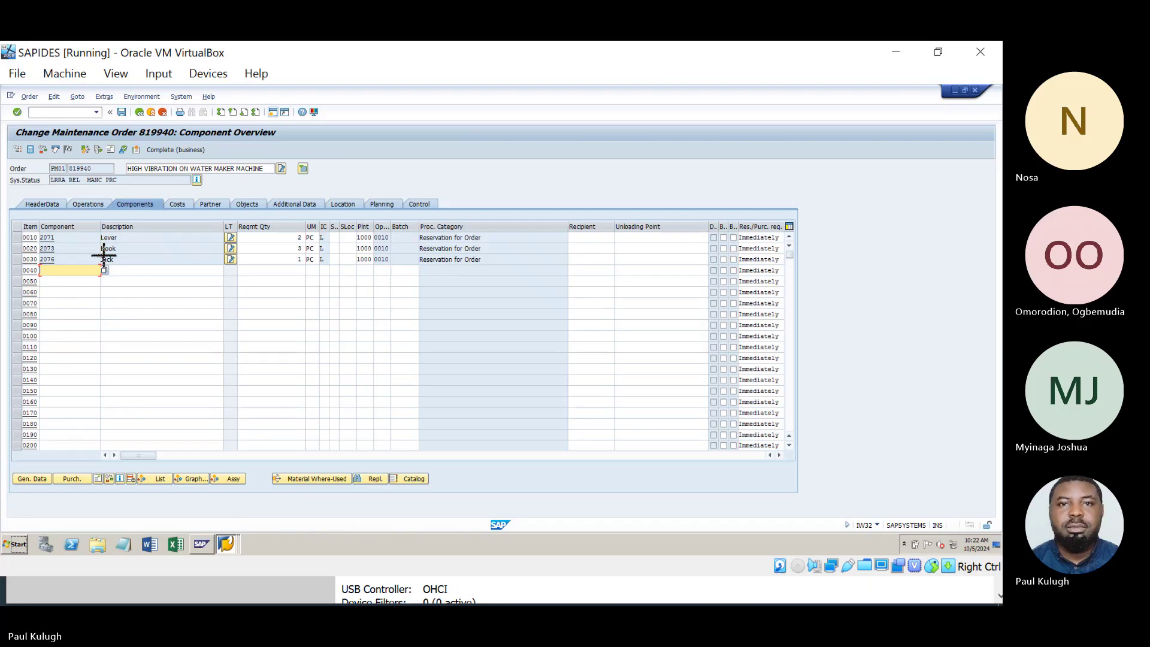
pyautogui.moveTo(72, 236); pyautogui.dragTo(58, 271)
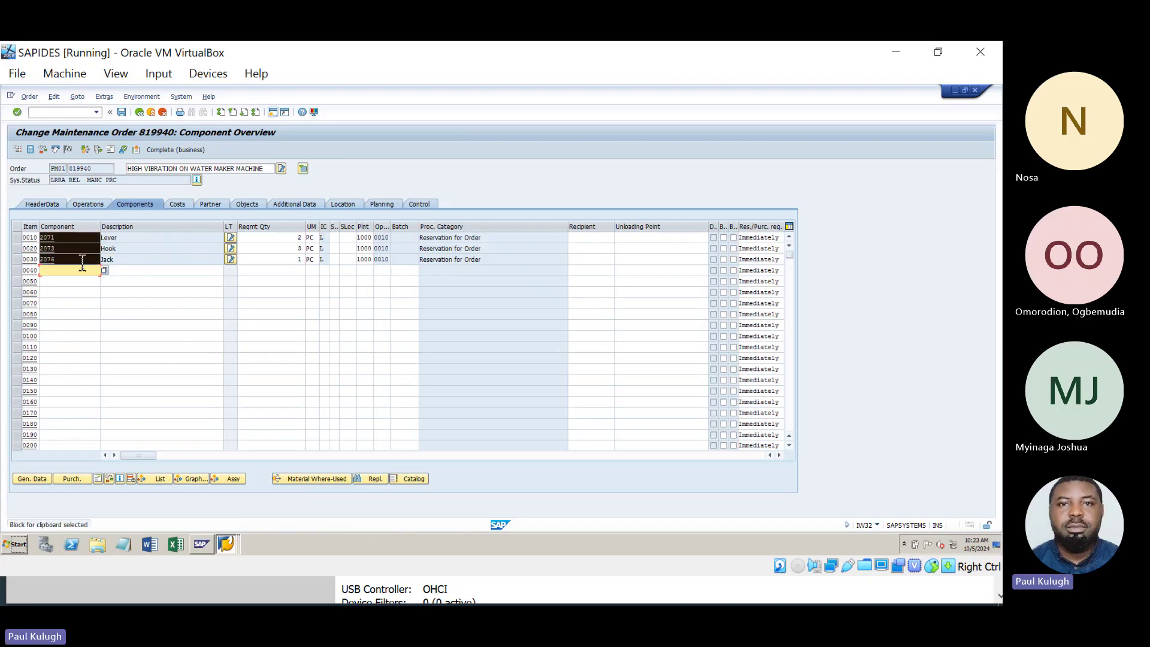
pyautogui.hotkey('ctrl', 'c')
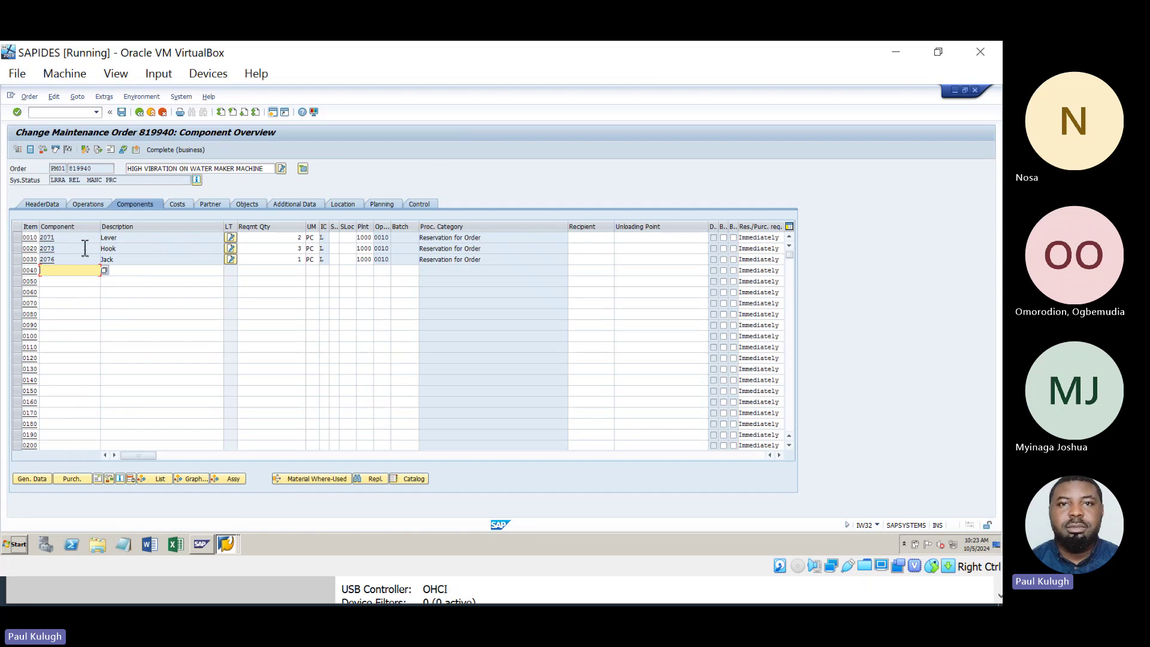
pyautogui.click(60, 237)
pyautogui.moveTo(52, 236); pyautogui.dragTo(52, 270)
pyautogui.hotkey('ctrl', 'c')
# Step: Return to Material Availability Information and paste the copied numbers as single values into the multiple selection for Order
pyautogui.click(223, 539)
pyautogui.click(227, 522)
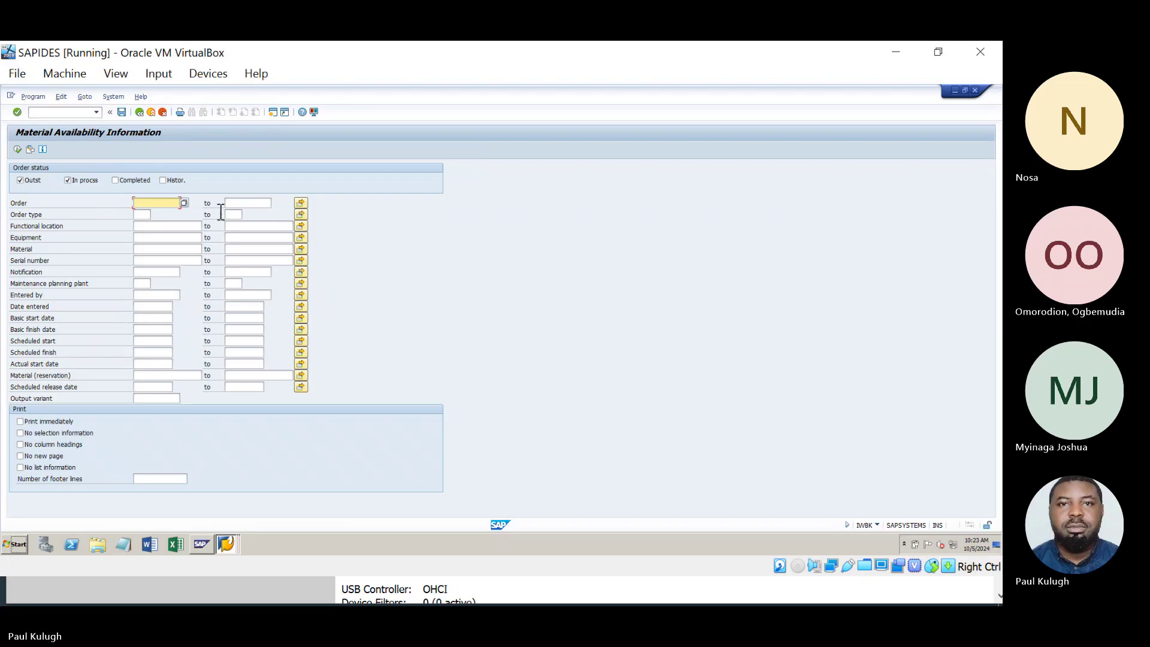
pyautogui.click(301, 203)
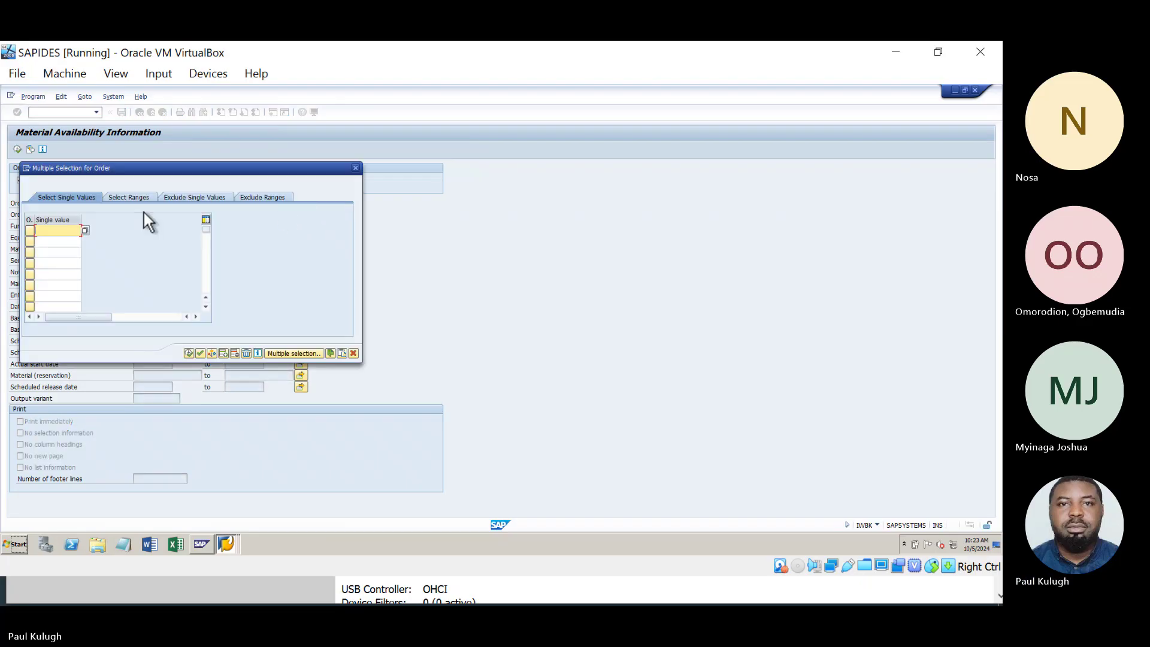
pyautogui.click(341, 353)
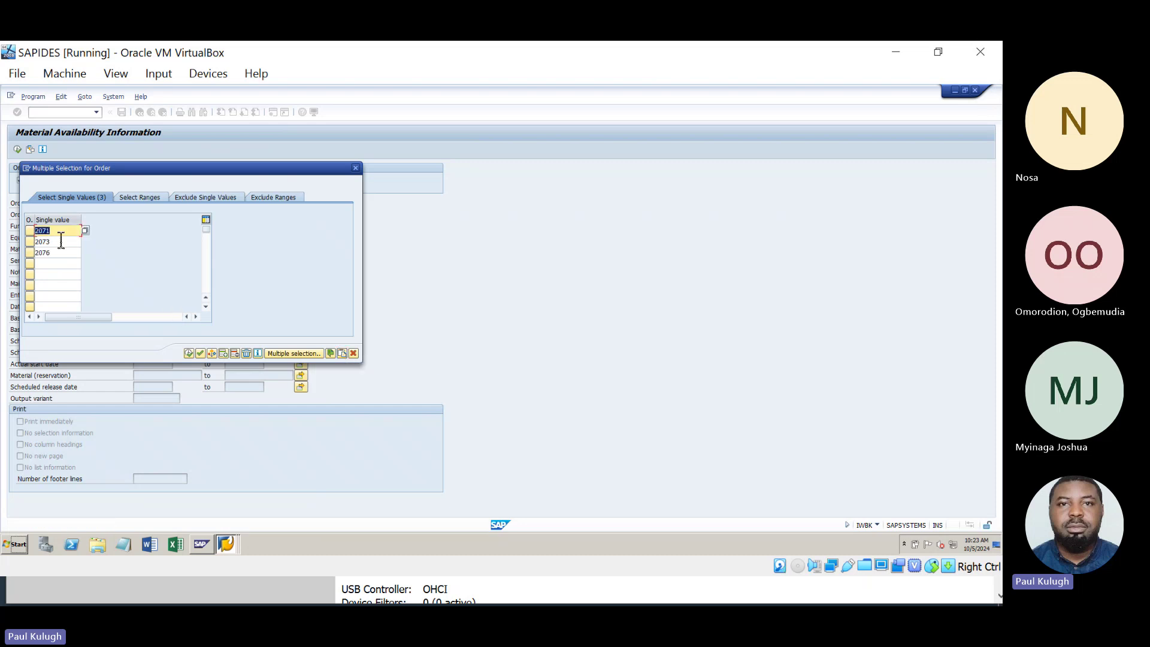
pyautogui.click(189, 354)
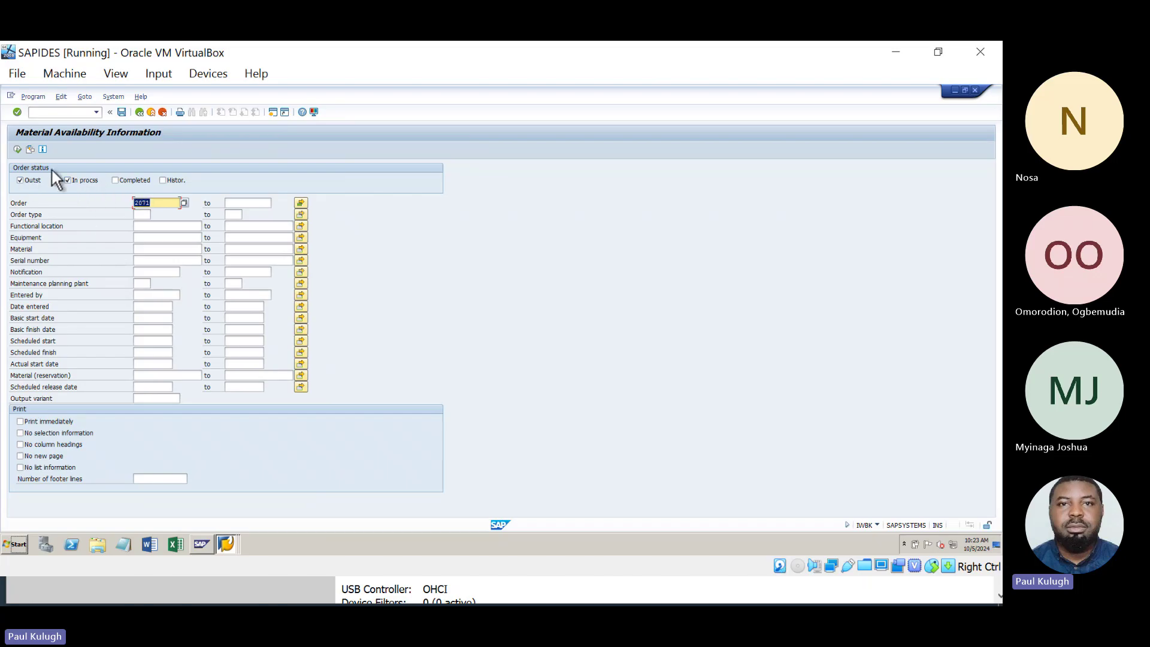
# Step: Run the material availability list, exit the transaction to SAP Easy Access and return to the order's component overview
pyautogui.click(17, 149)
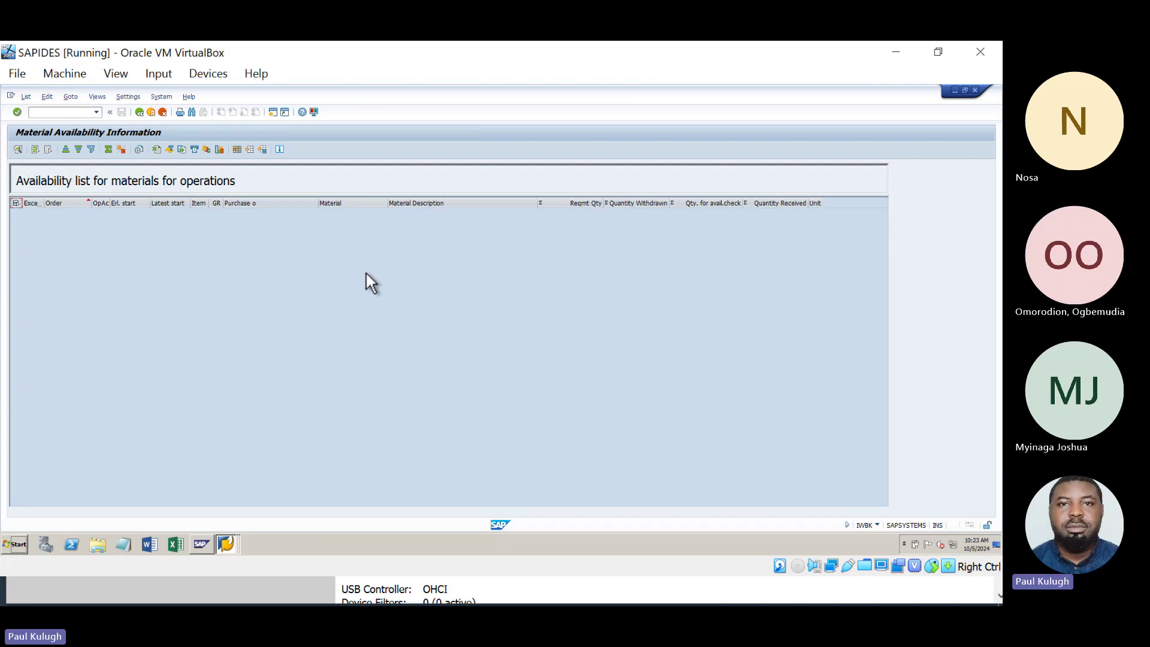
pyautogui.click(138, 113)
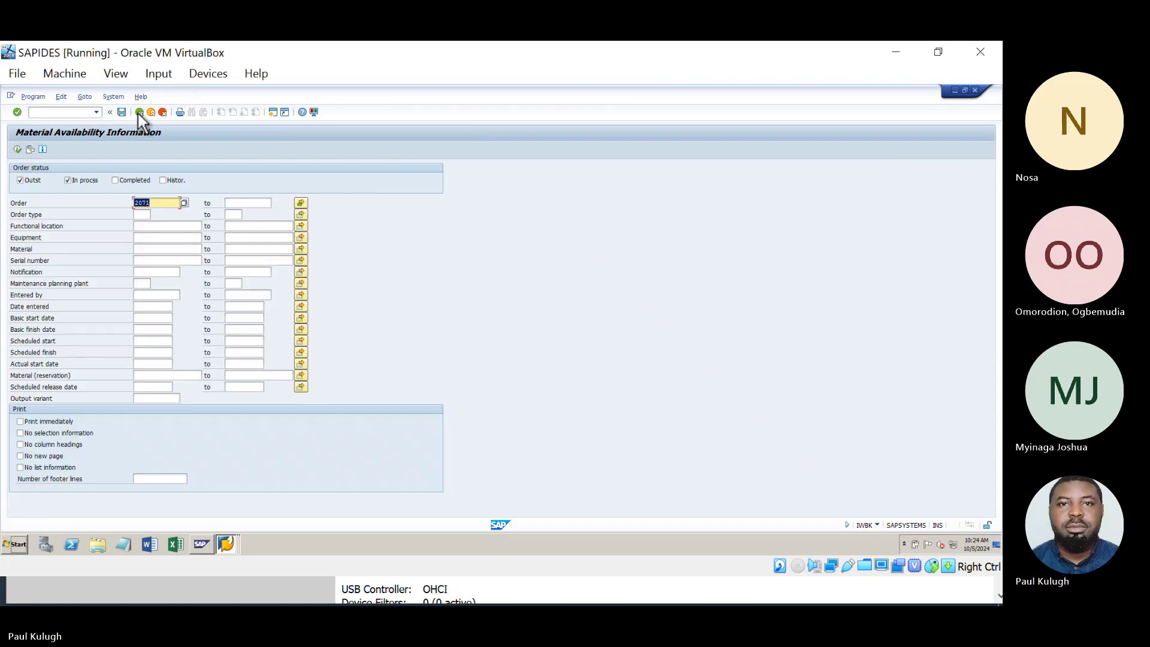
pyautogui.click(138, 114)
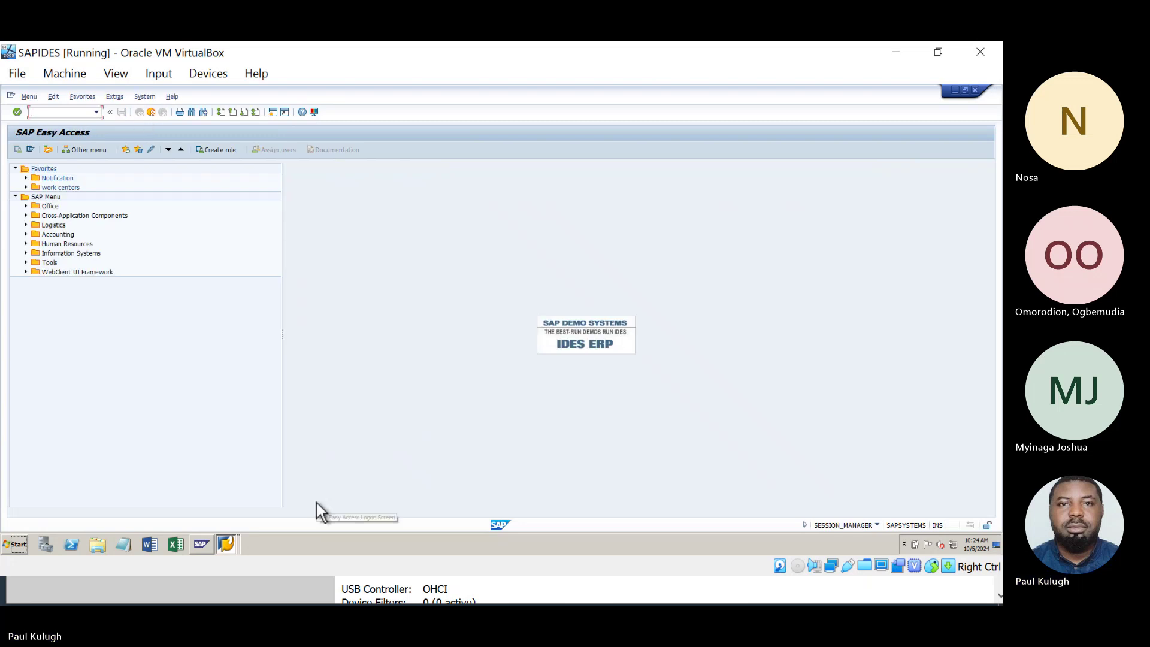
pyautogui.click(228, 545)
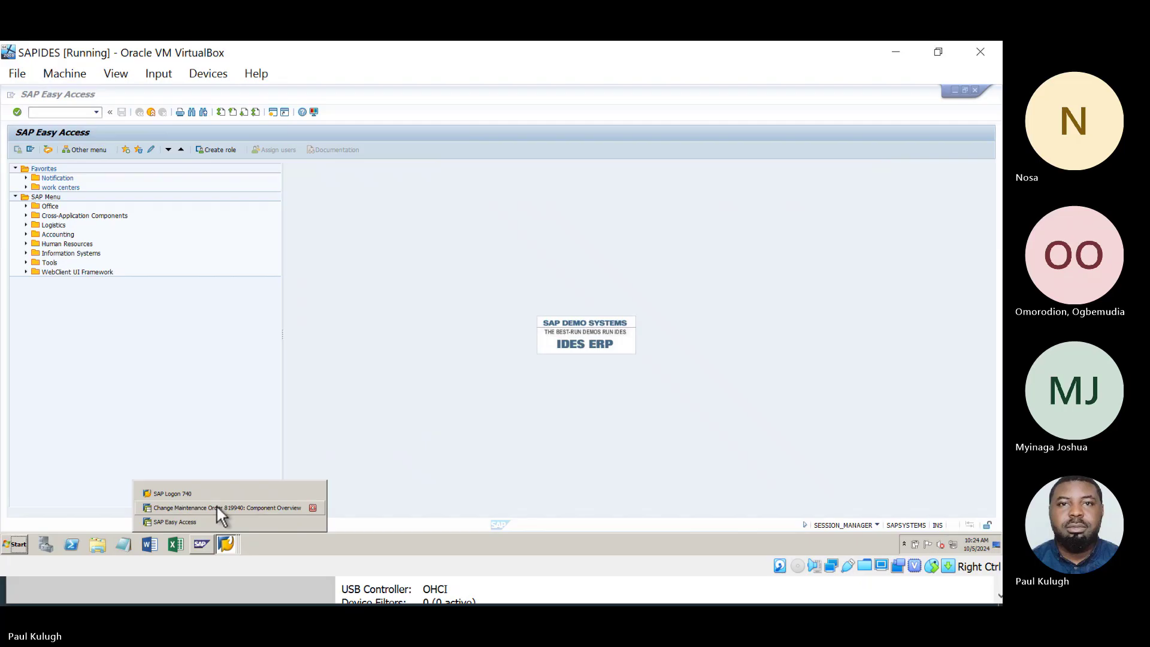
pyautogui.click(217, 506)
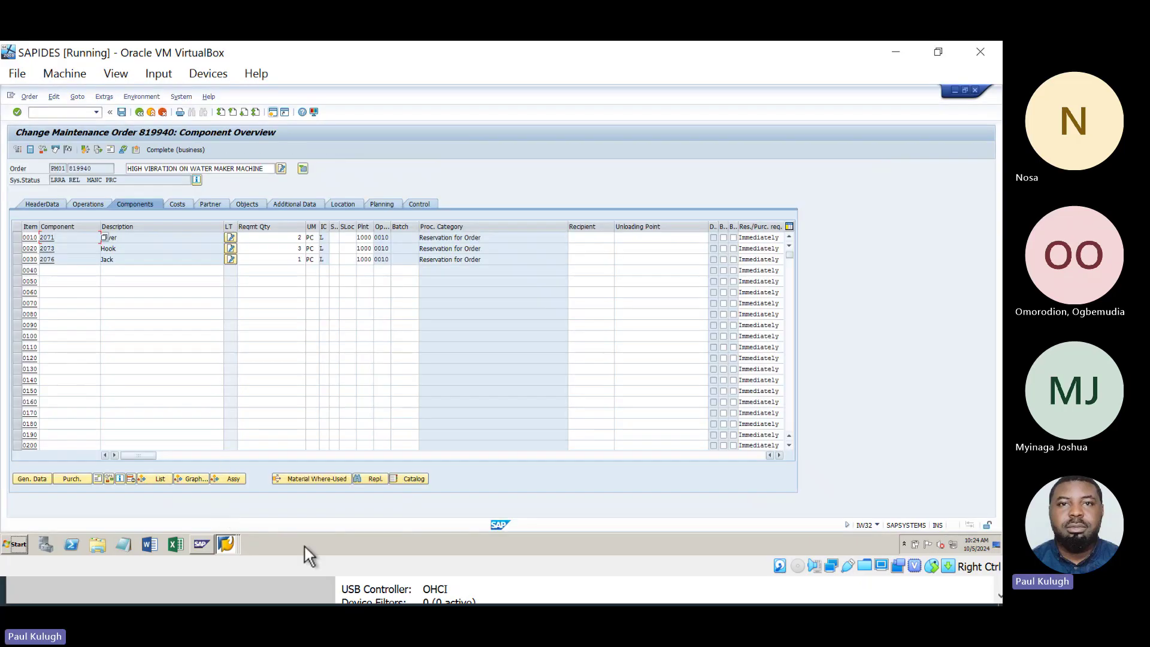
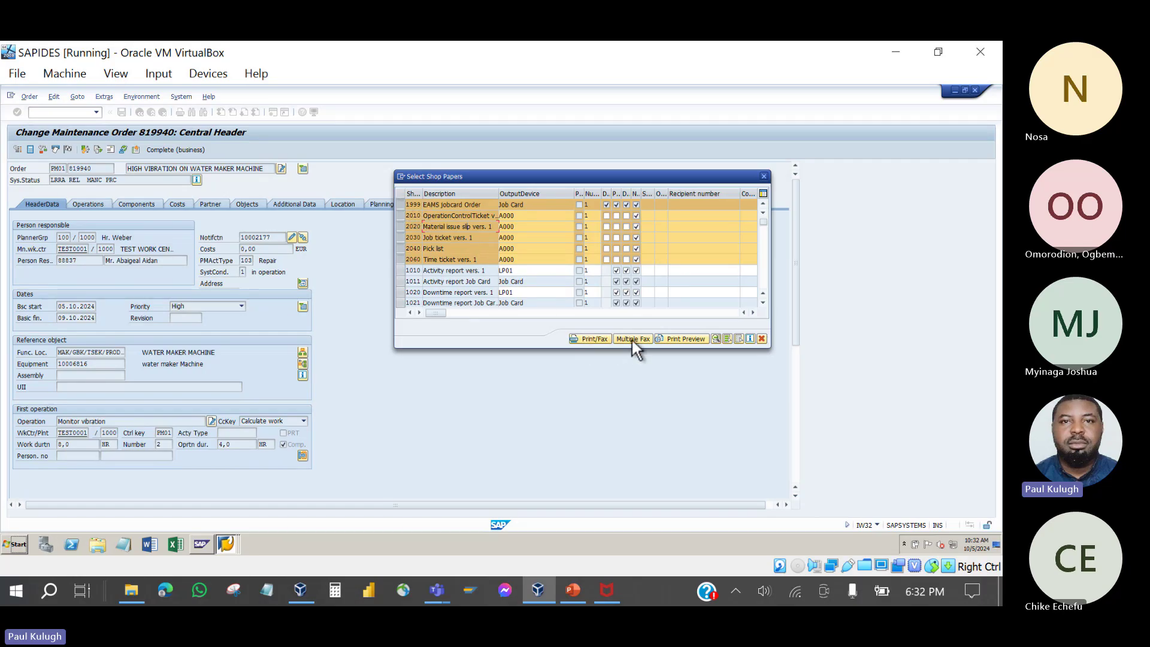
# Step: Clear the shop paper selection, select only Material issue slip vers. 1 and open its print preview
pyautogui.click(727, 340)
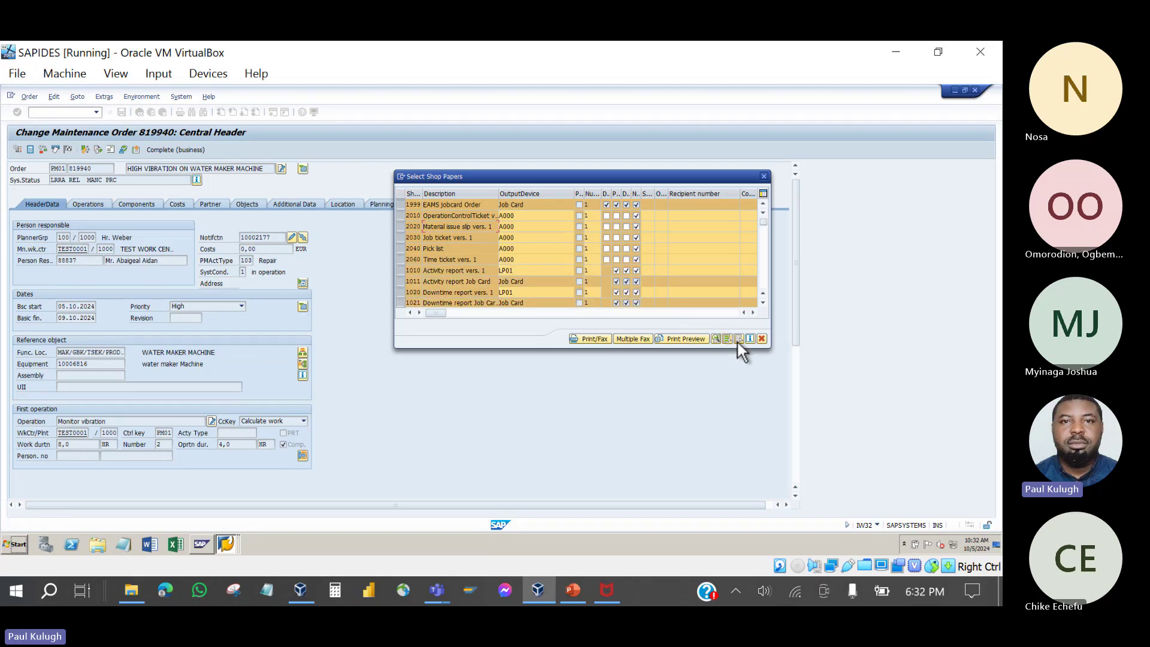
pyautogui.click(738, 339)
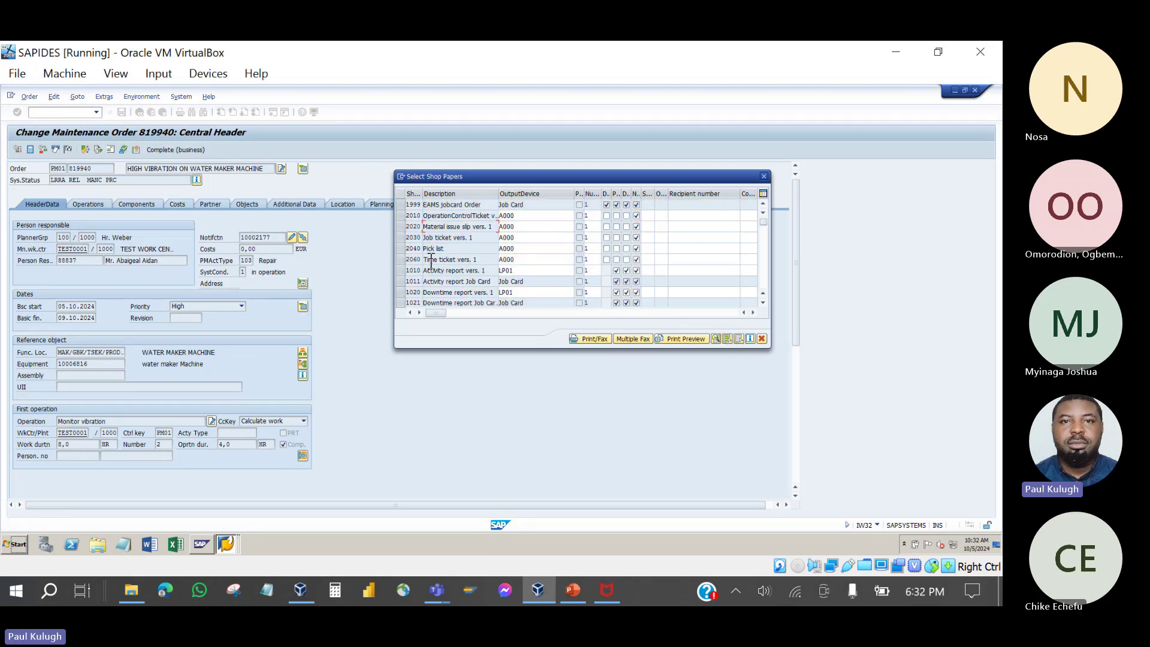
pyautogui.click(398, 226)
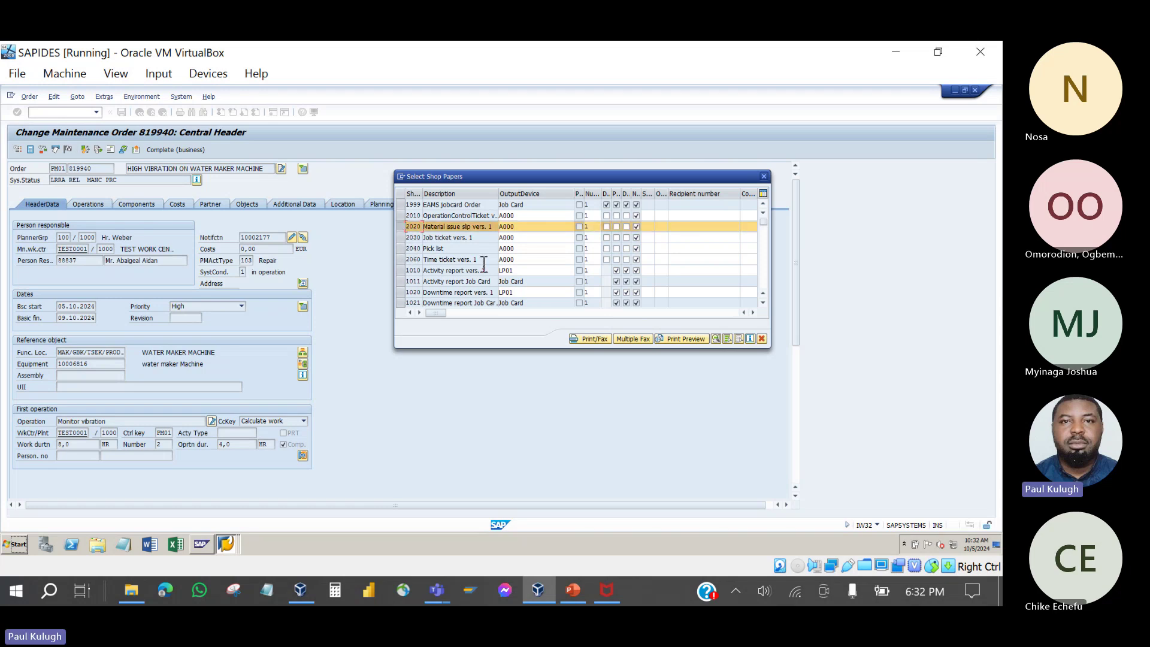
pyautogui.click(674, 336)
# Step: Examine the material issue slip's order header, operation and material entries in the print preview, and return to the shop paper selection
pyautogui.scroll(-7, 372, 303)
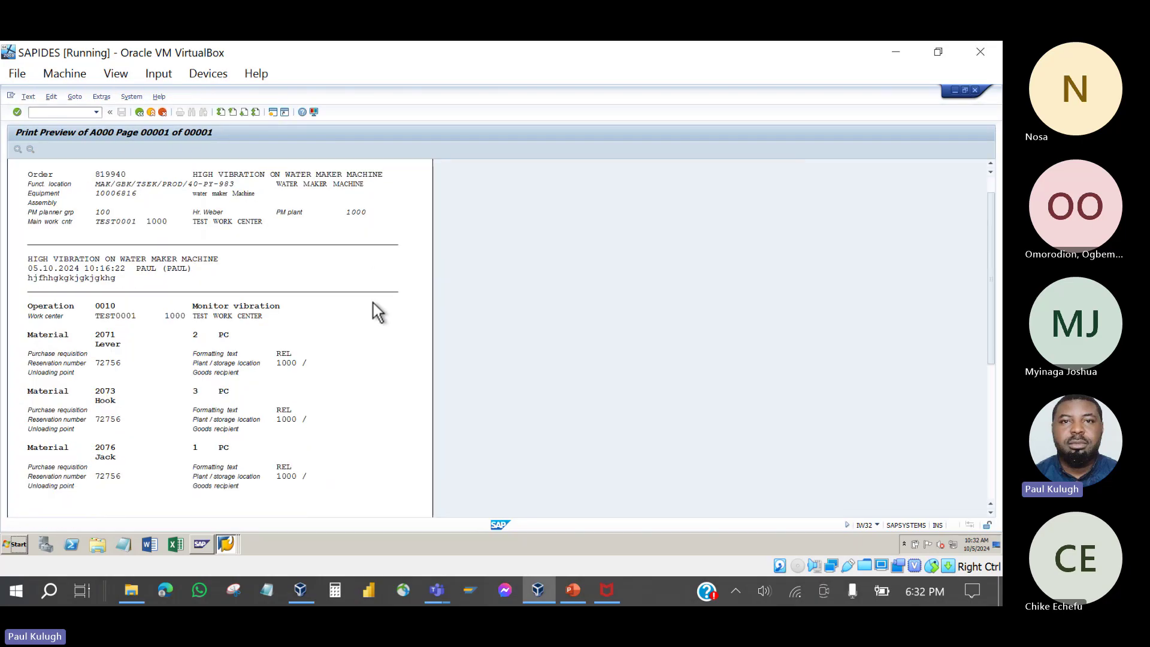
pyautogui.scroll(4, 373, 303)
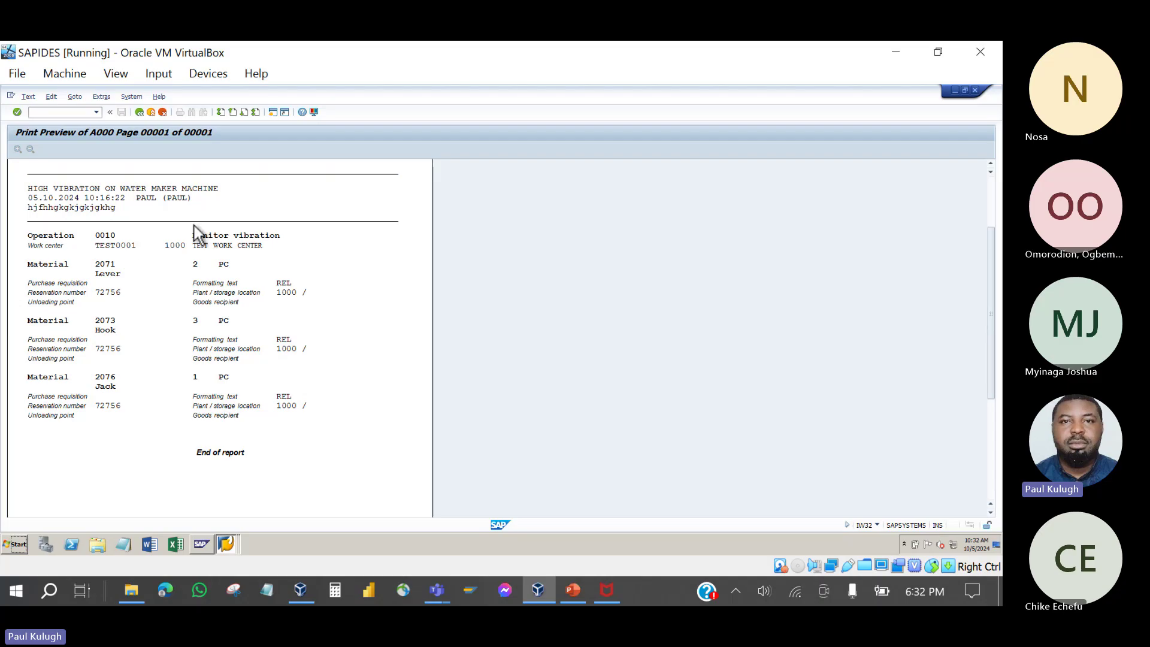
pyautogui.scroll(-2, 207, 254)
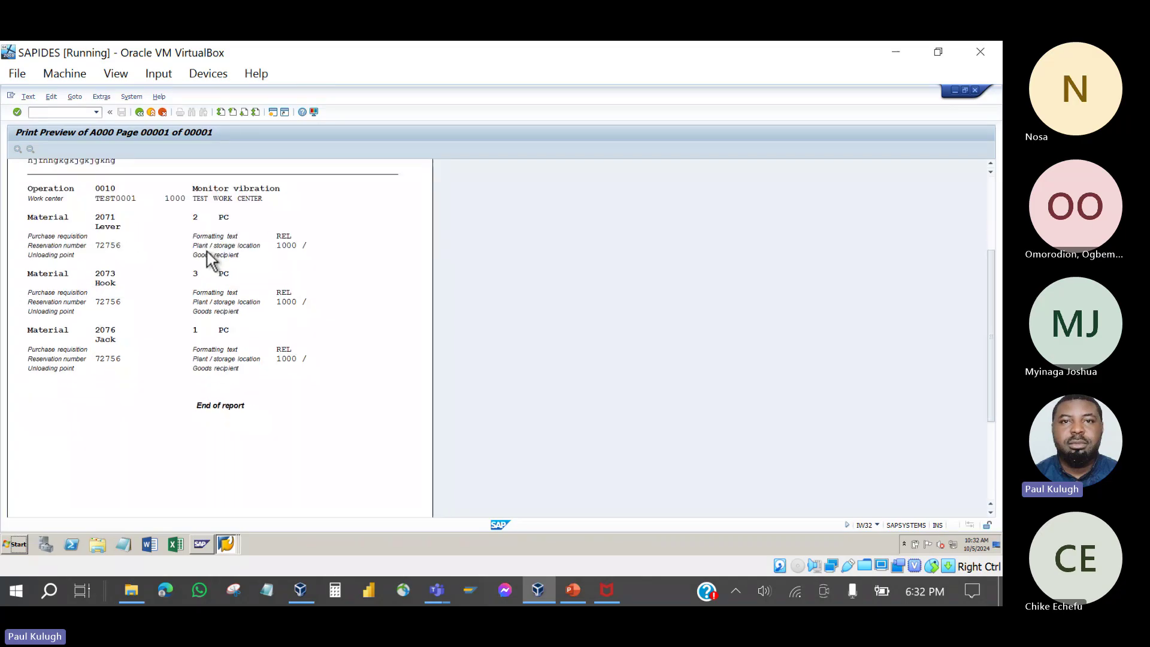
pyautogui.scroll(5, 207, 250)
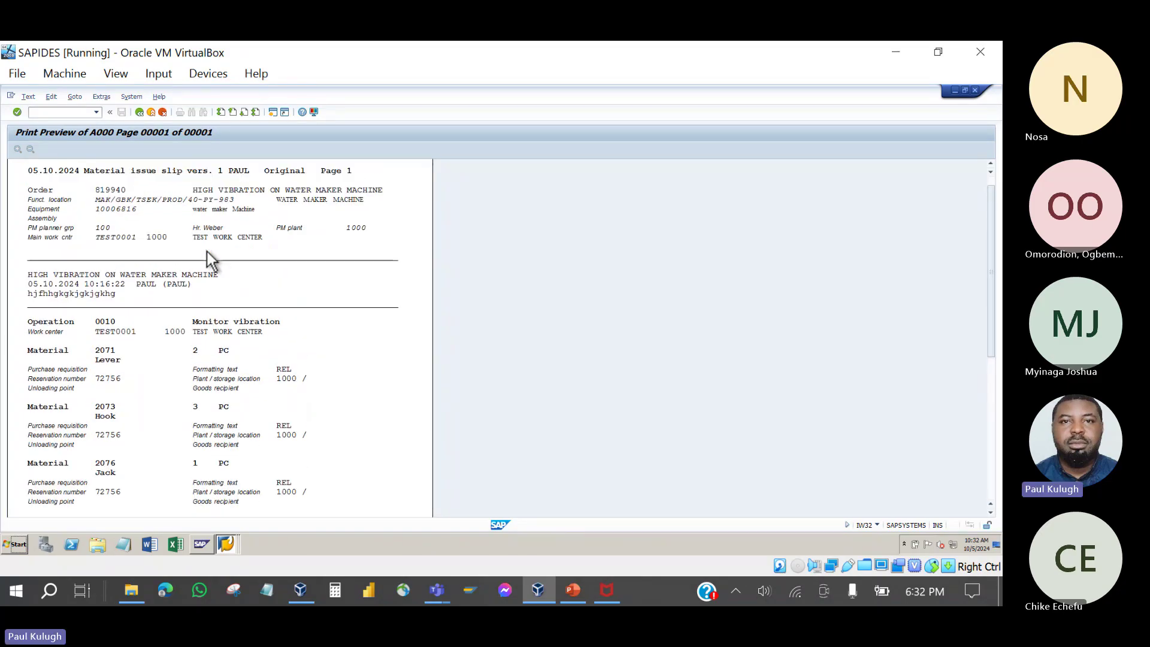
pyautogui.scroll(-1, 207, 260)
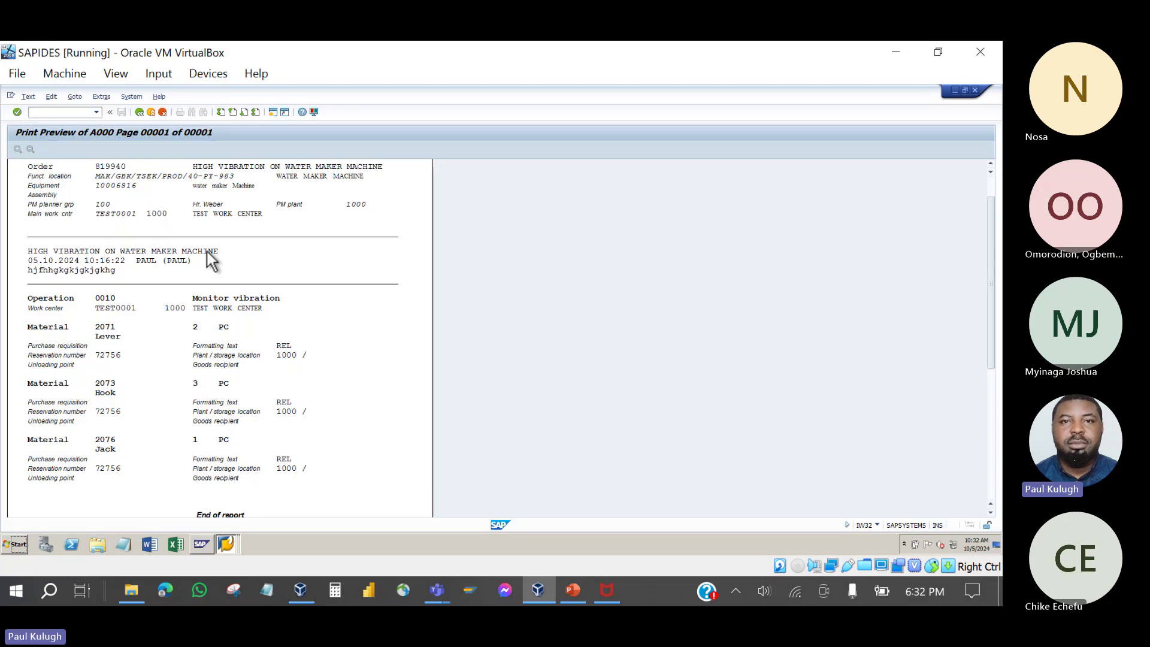
pyautogui.scroll(-10, 207, 251)
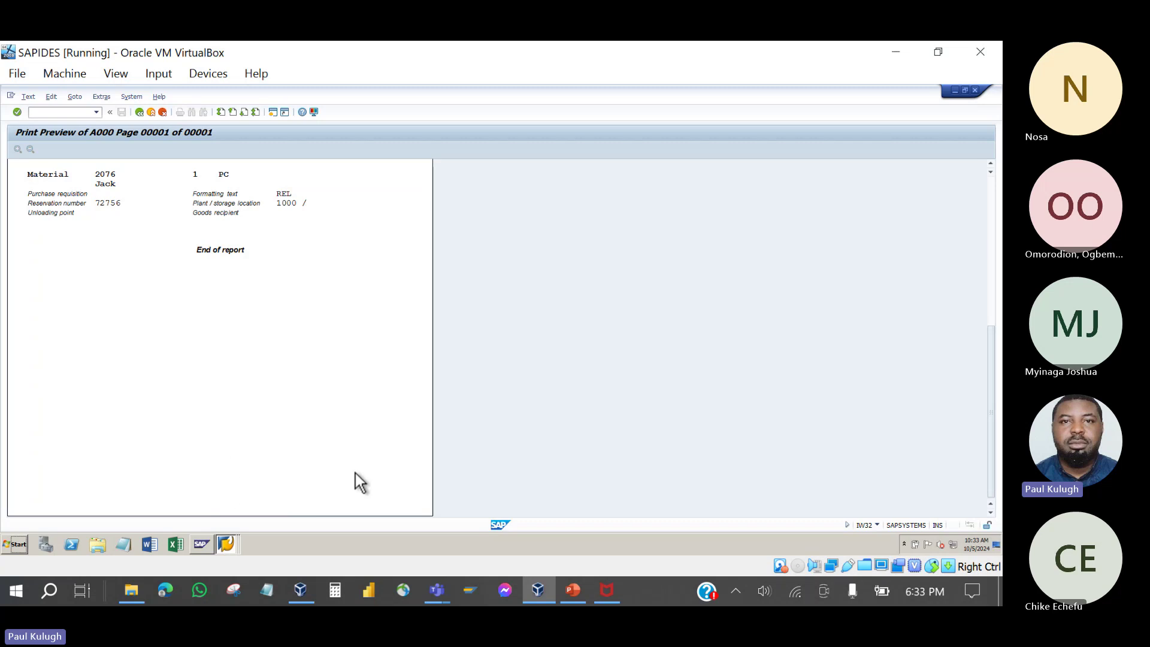
pyautogui.scroll(5, 361, 402)
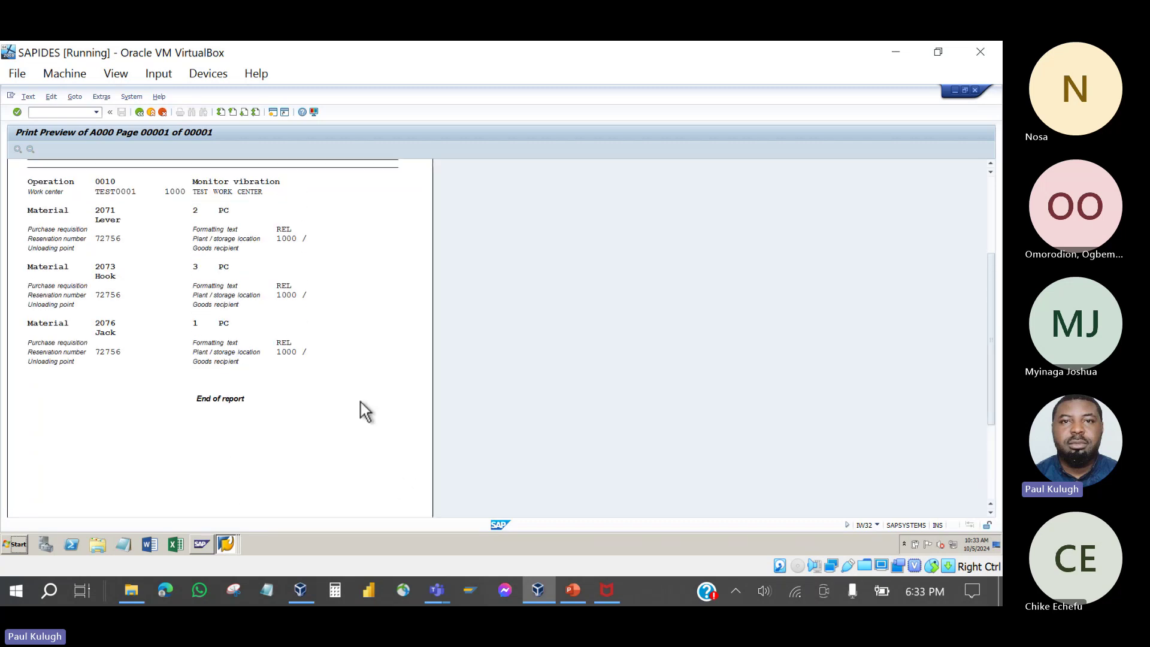
pyautogui.scroll(4, 360, 402)
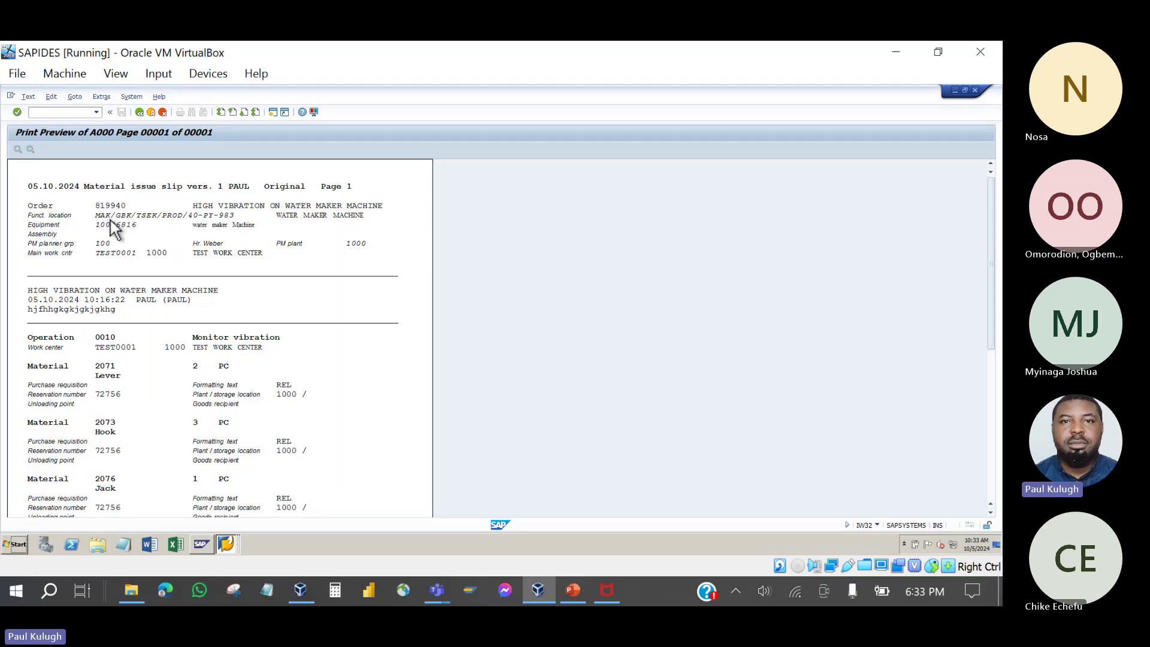
pyautogui.scroll(-3, 158, 239)
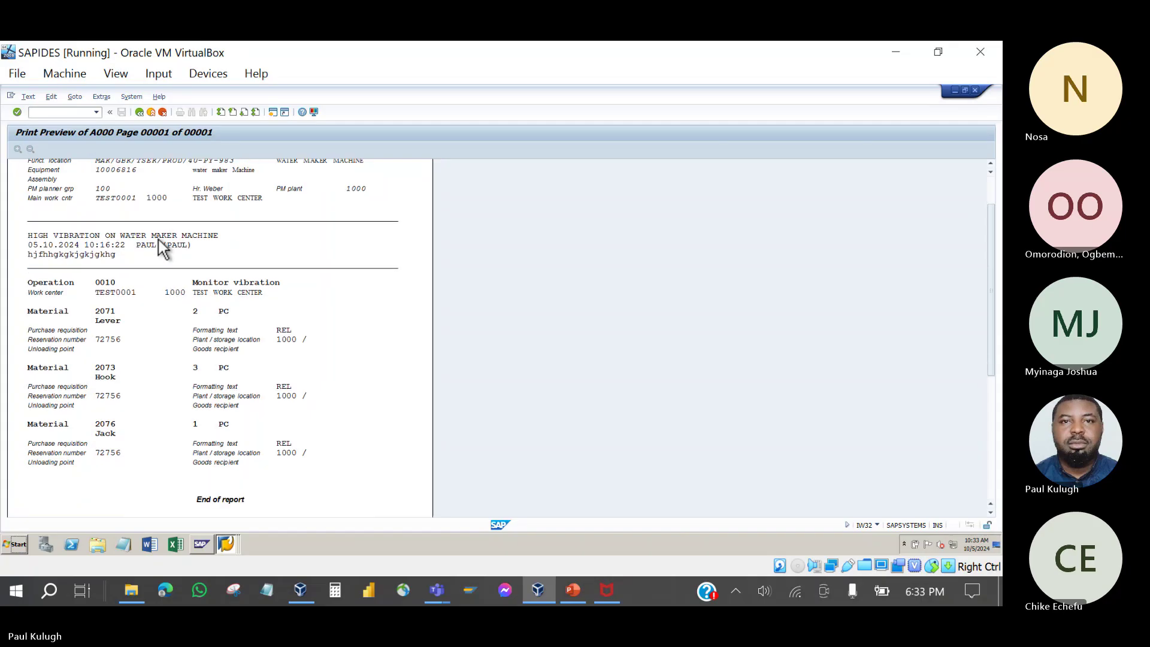
pyautogui.scroll(-1, 158, 239)
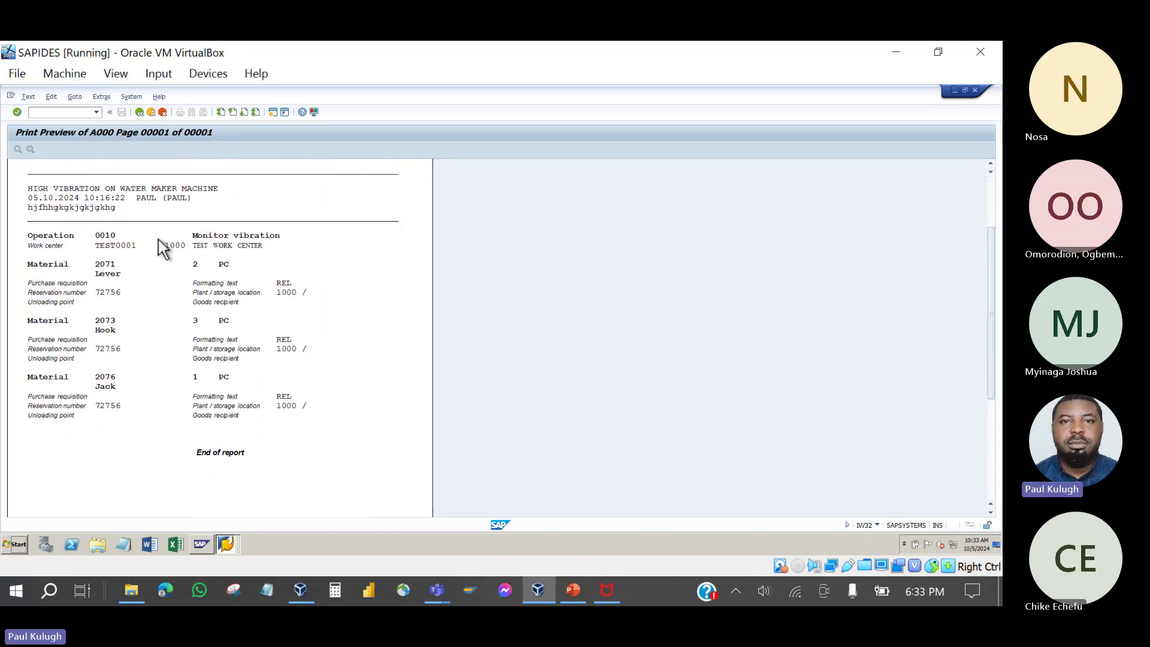
pyautogui.click(139, 113)
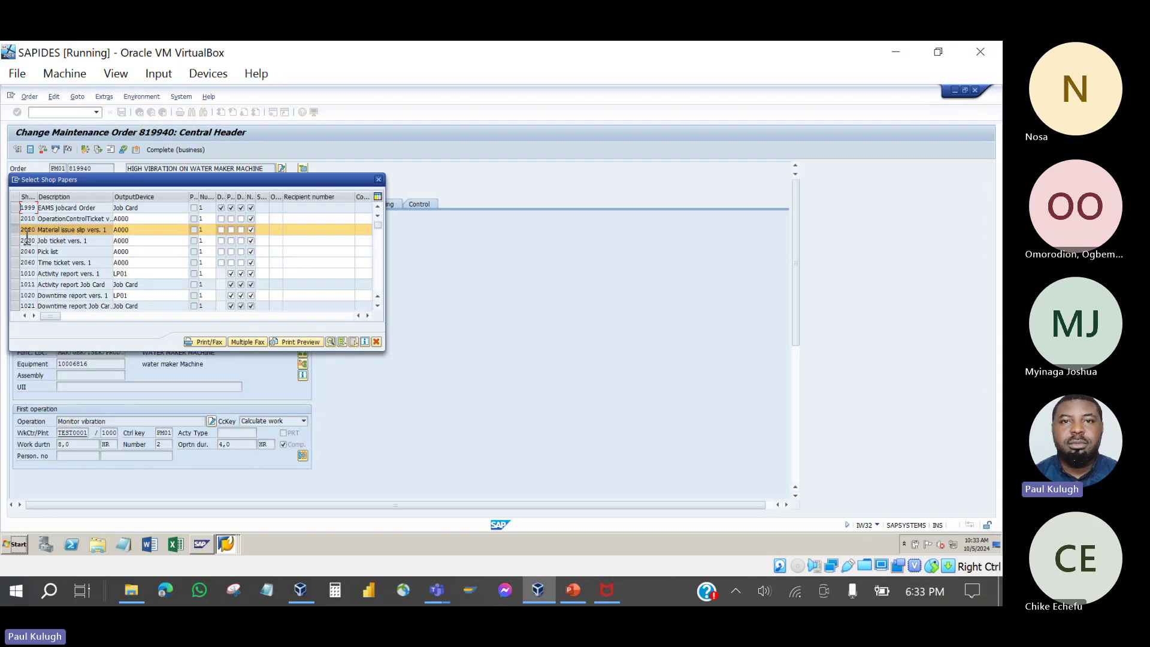
# Step: Preview the material issue slip again, review its listed materials through the end of the report, and close the preview
pyautogui.click(283, 339)
pyautogui.scroll(-3, 284, 341)
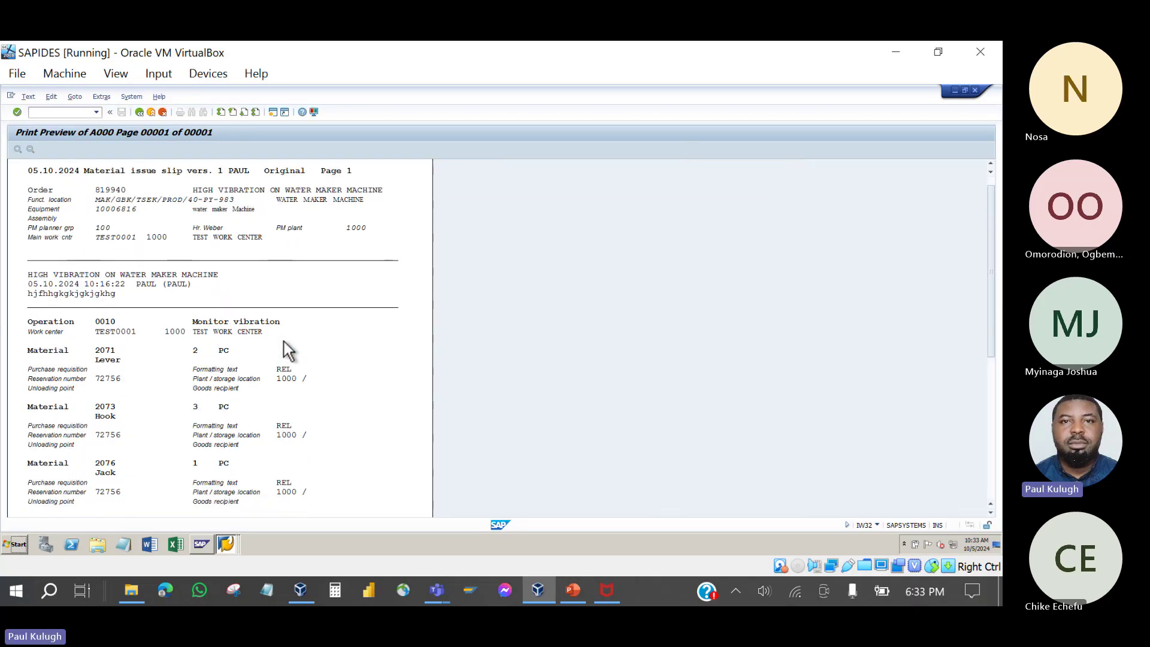
pyautogui.scroll(-5, 283, 341)
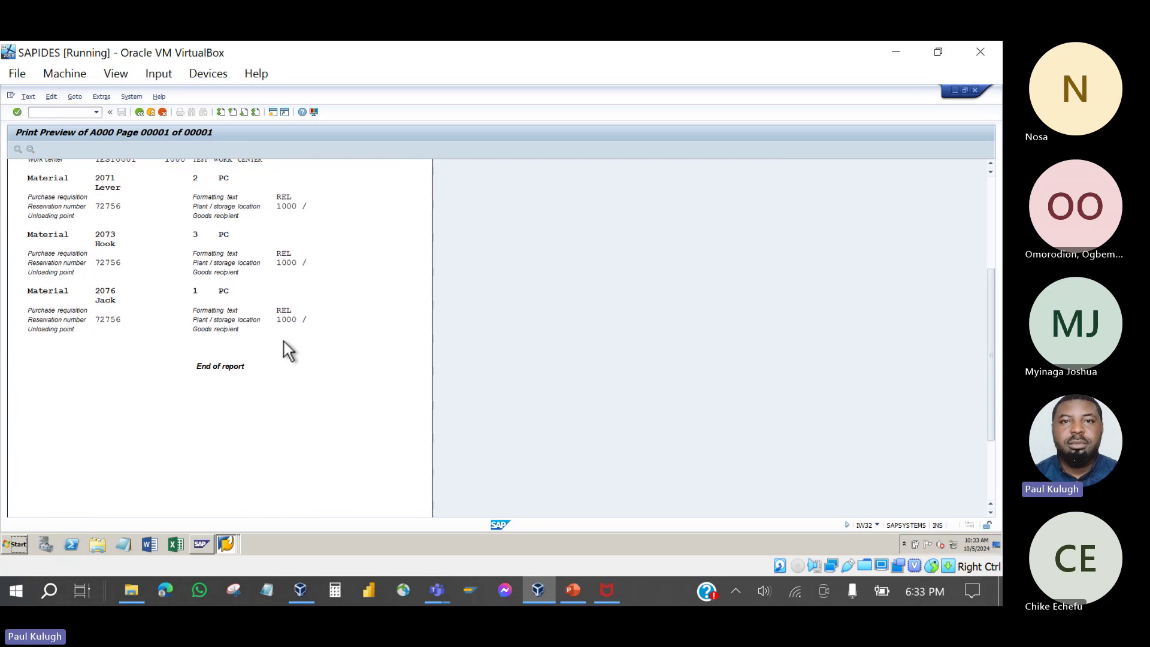
pyautogui.scroll(-5, 283, 341)
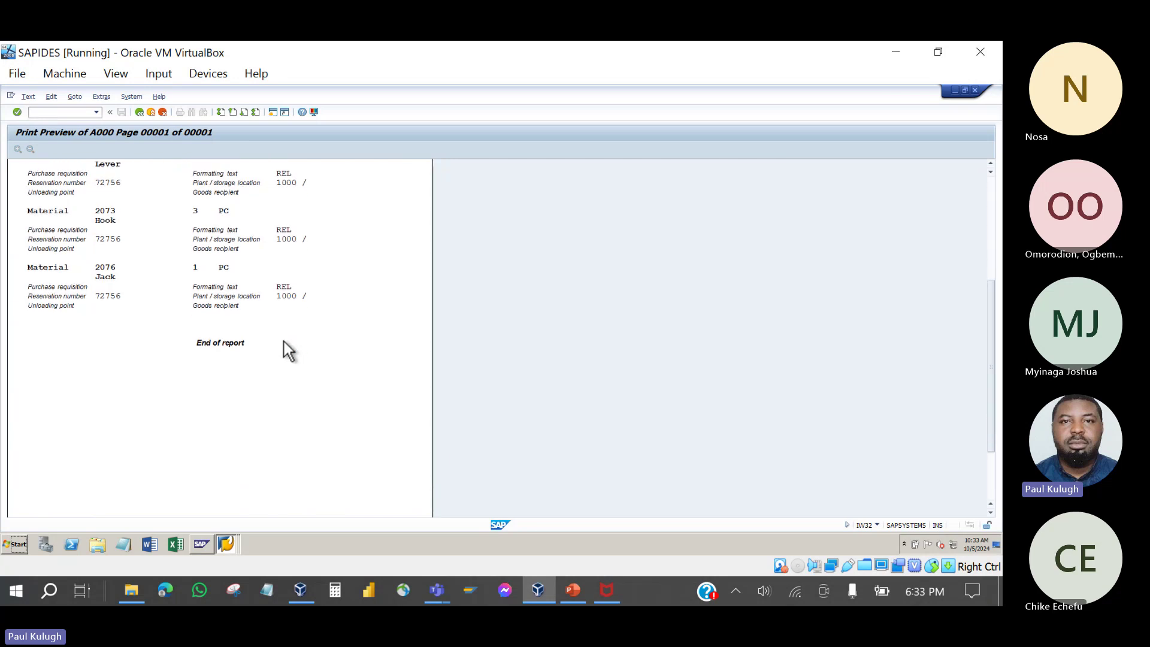
pyautogui.scroll(6, 283, 341)
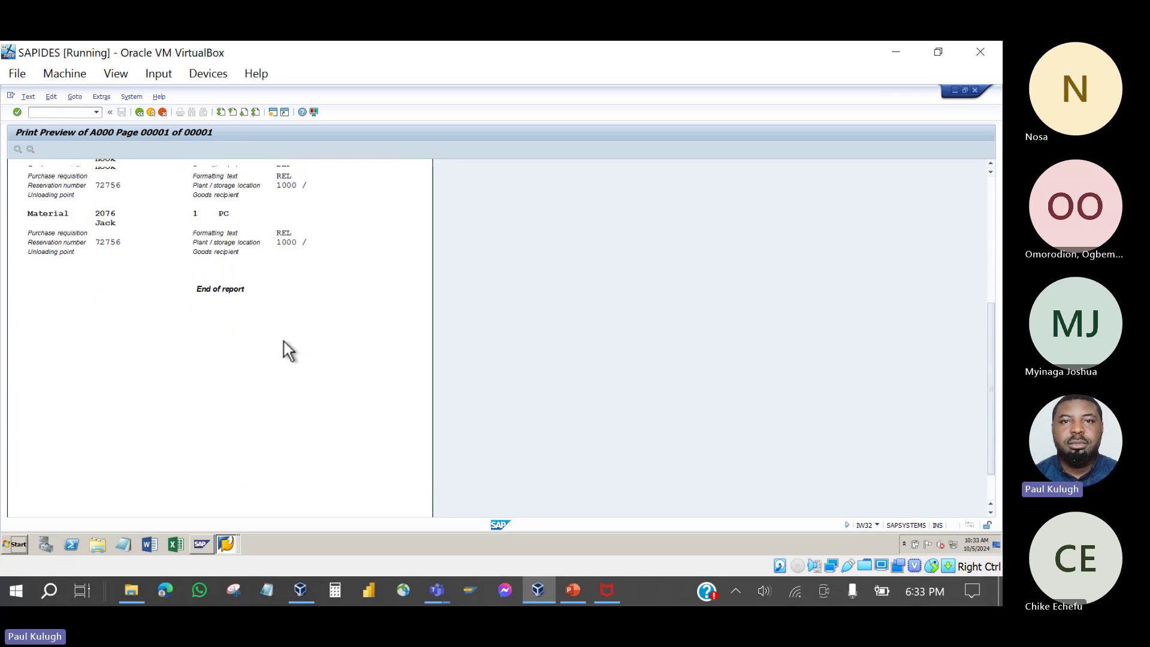
pyautogui.scroll(5, 284, 341)
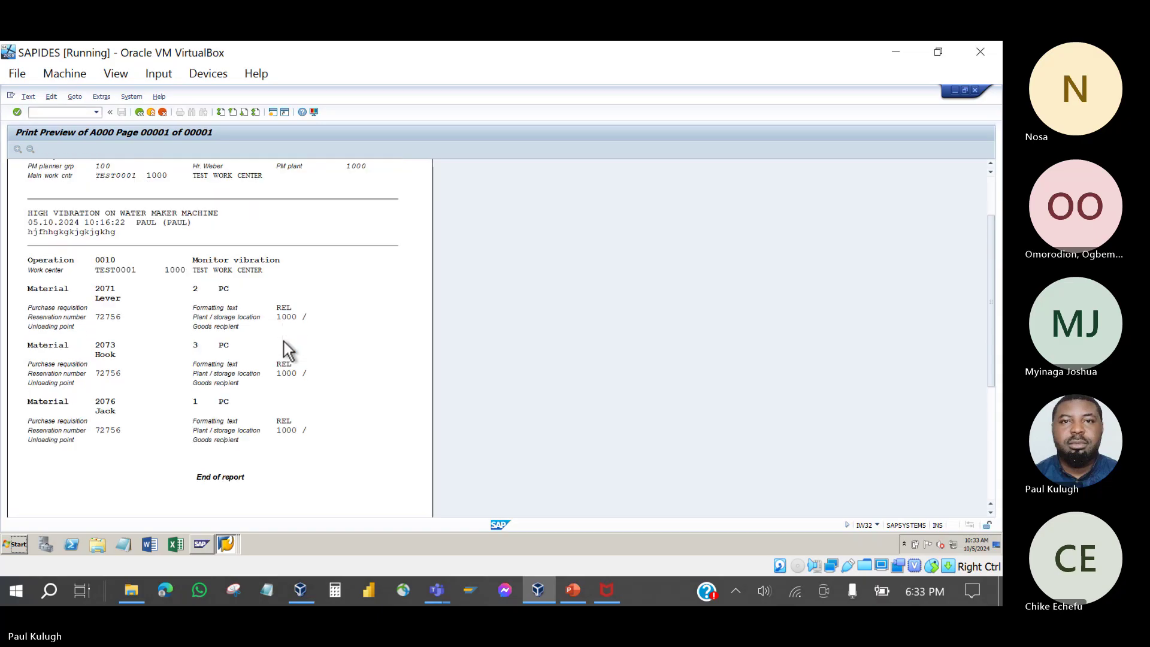
pyautogui.click(138, 114)
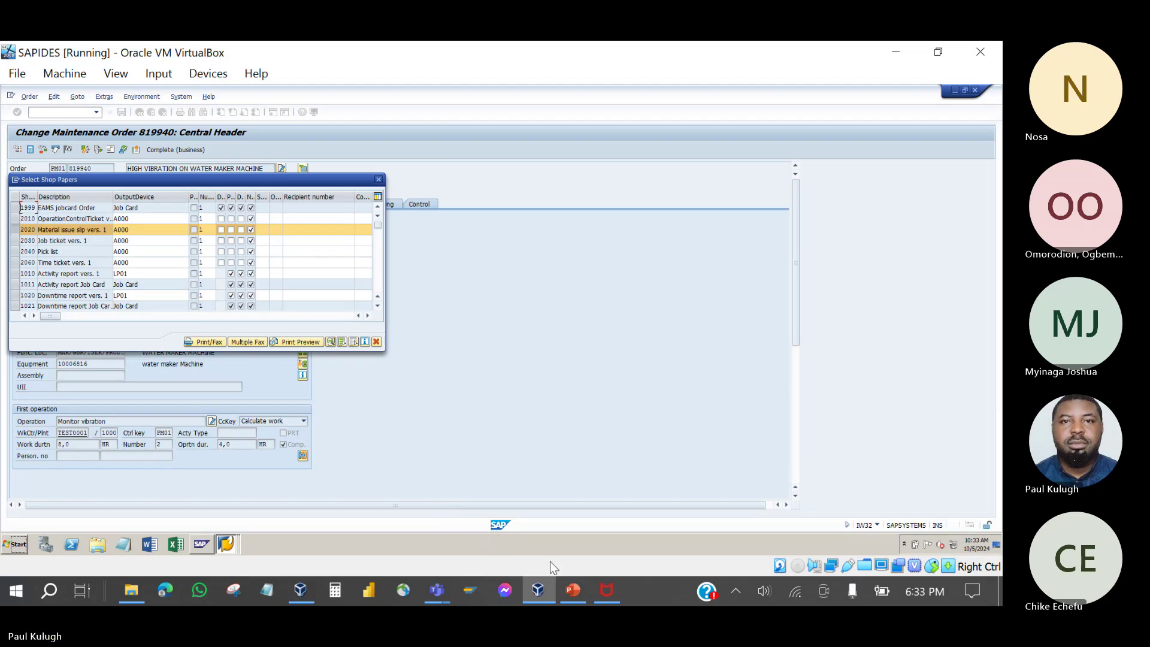
# Step: Switch to the PowerPoint slide on Shop Papers Printing, read the shop paper descriptions, and return to SAP in the virtual machine
pyautogui.click(574, 591)
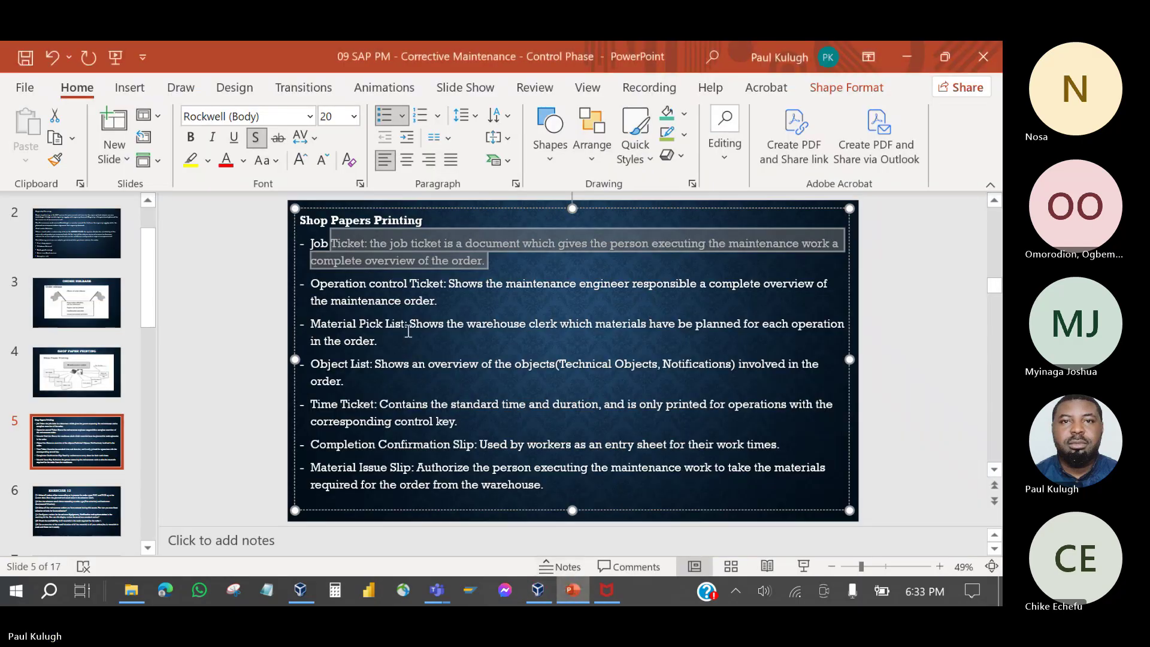
pyautogui.click(364, 292)
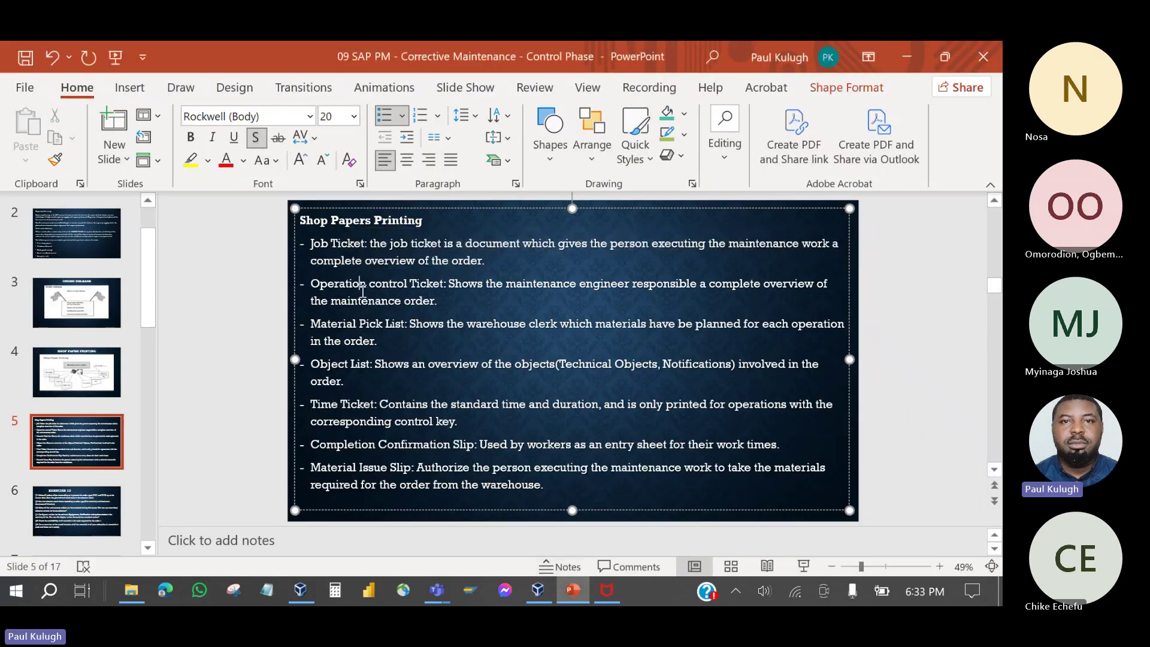
pyautogui.click(400, 291)
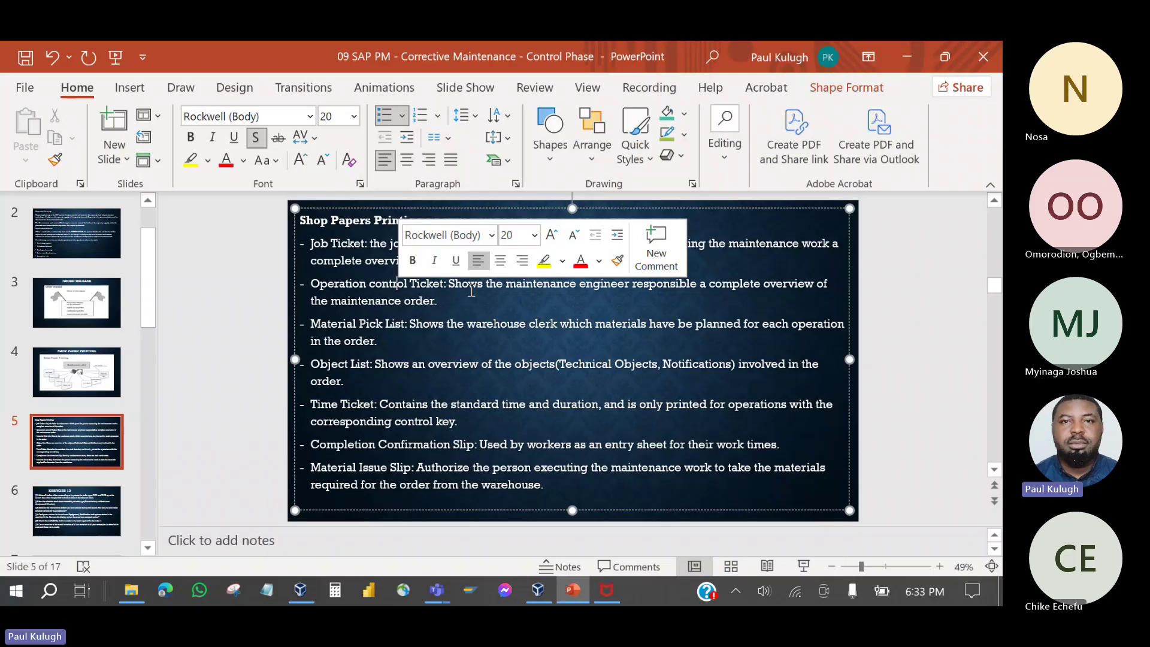
pyautogui.click(550, 287)
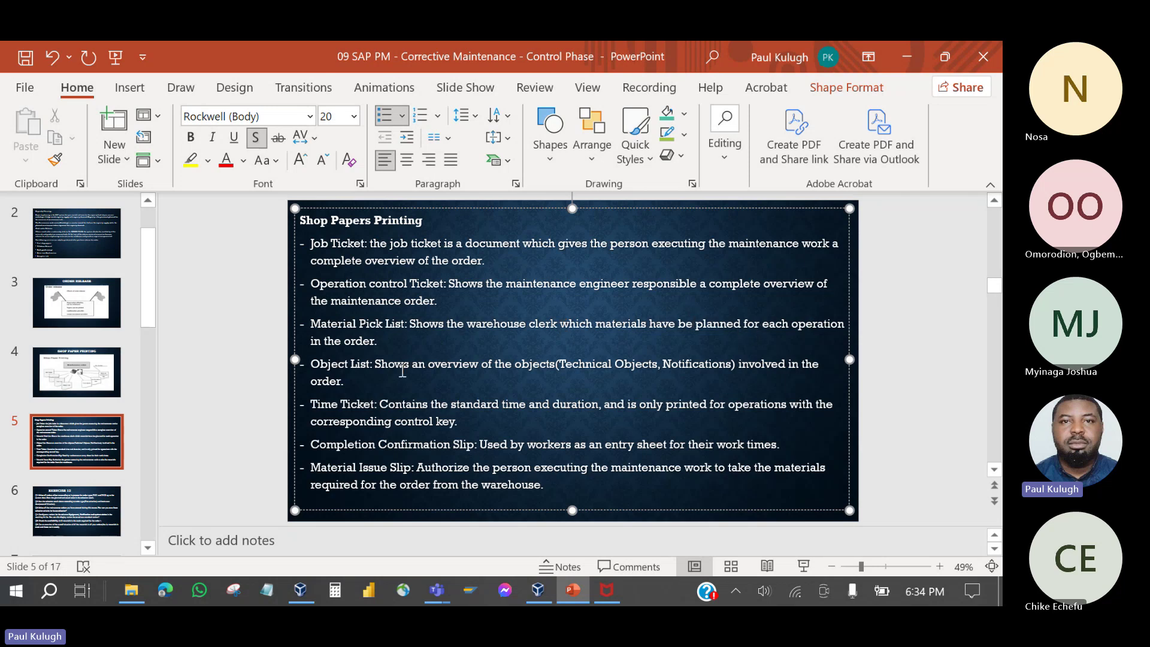
pyautogui.click(300, 590)
pyautogui.click(490, 114)
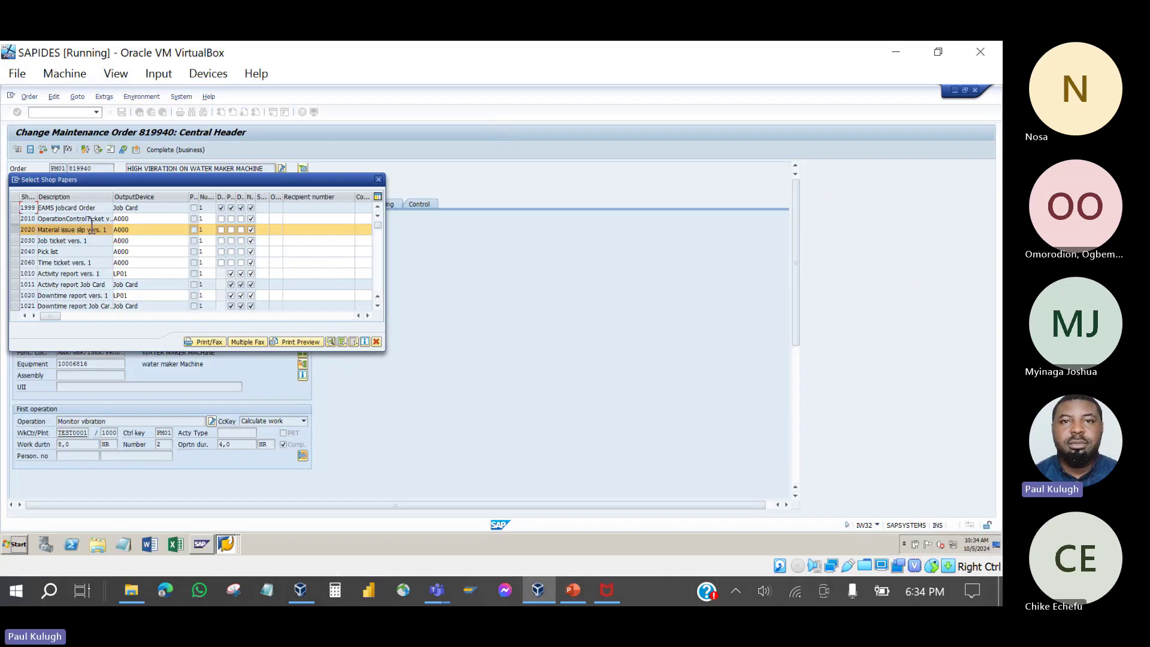
# Step: Select only the Pick list shop paper, open its print preview and view the report through to its end
pyautogui.click(18, 251)
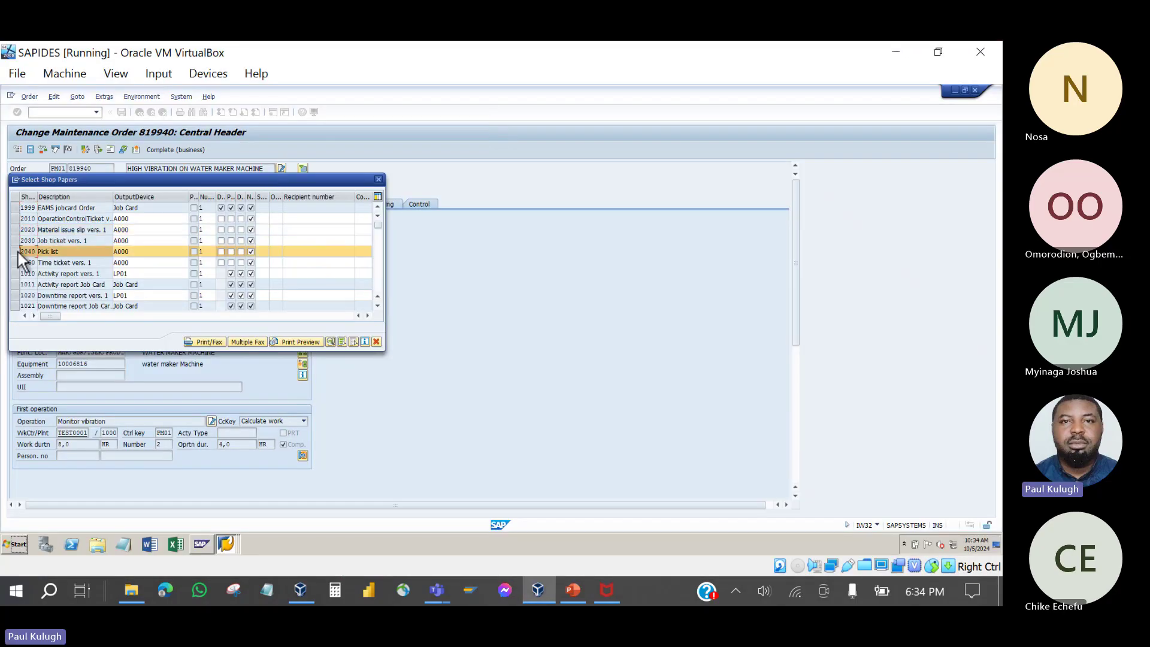
pyautogui.click(277, 340)
pyautogui.scroll(-5, 278, 342)
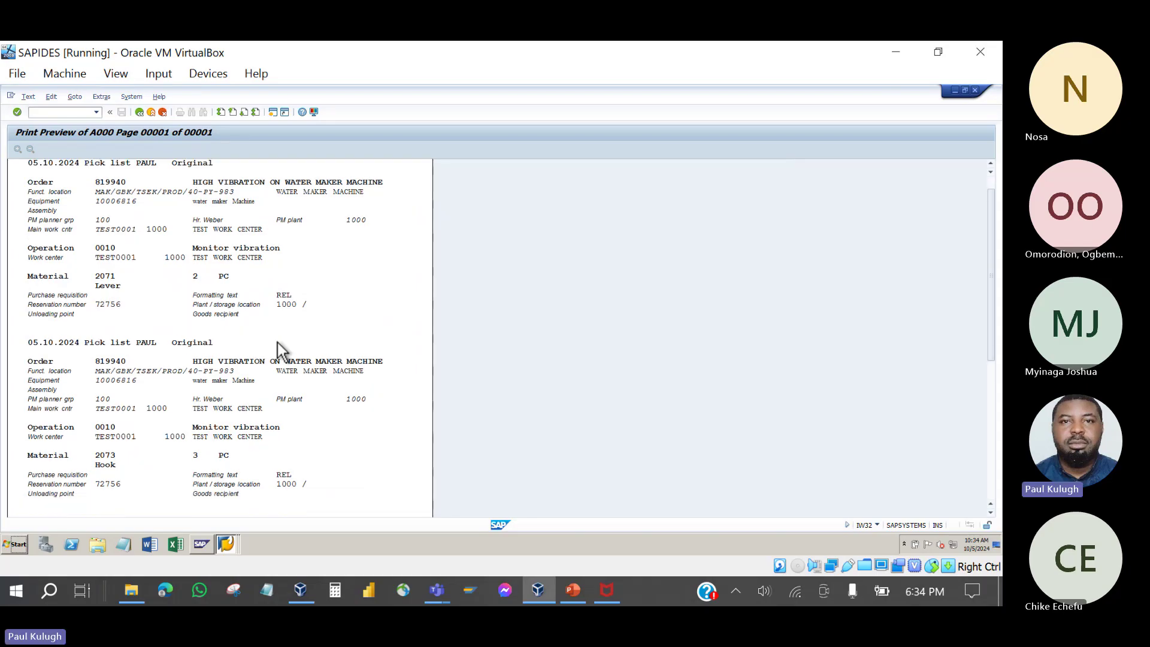
pyautogui.scroll(-5, 278, 343)
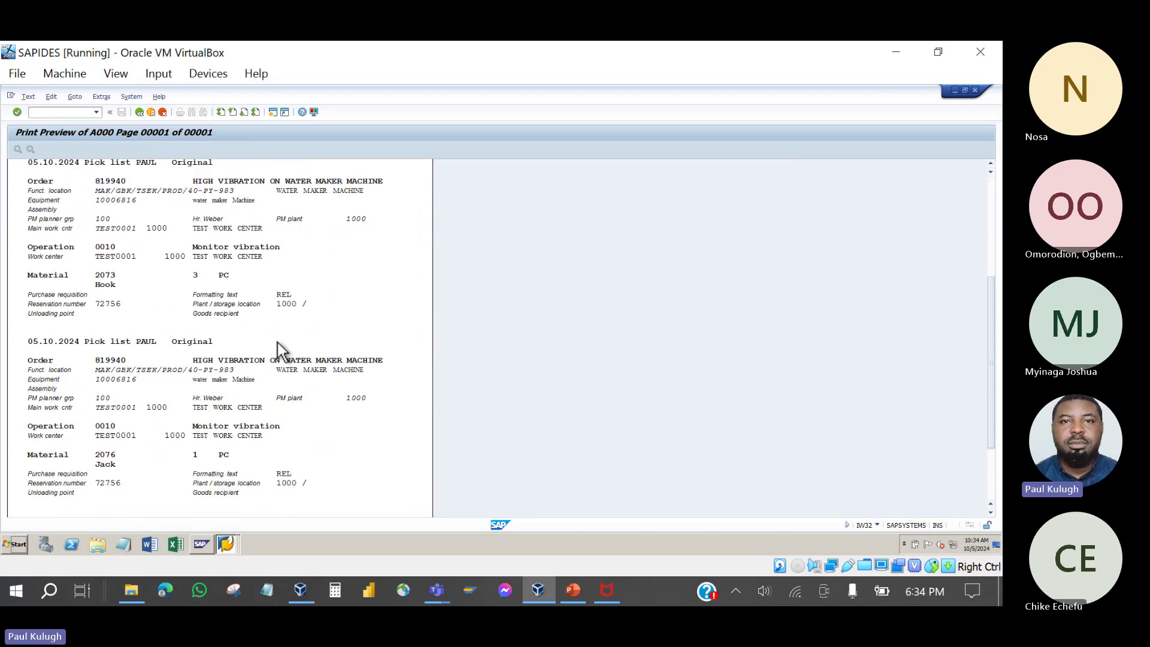
pyautogui.scroll(-1, 278, 343)
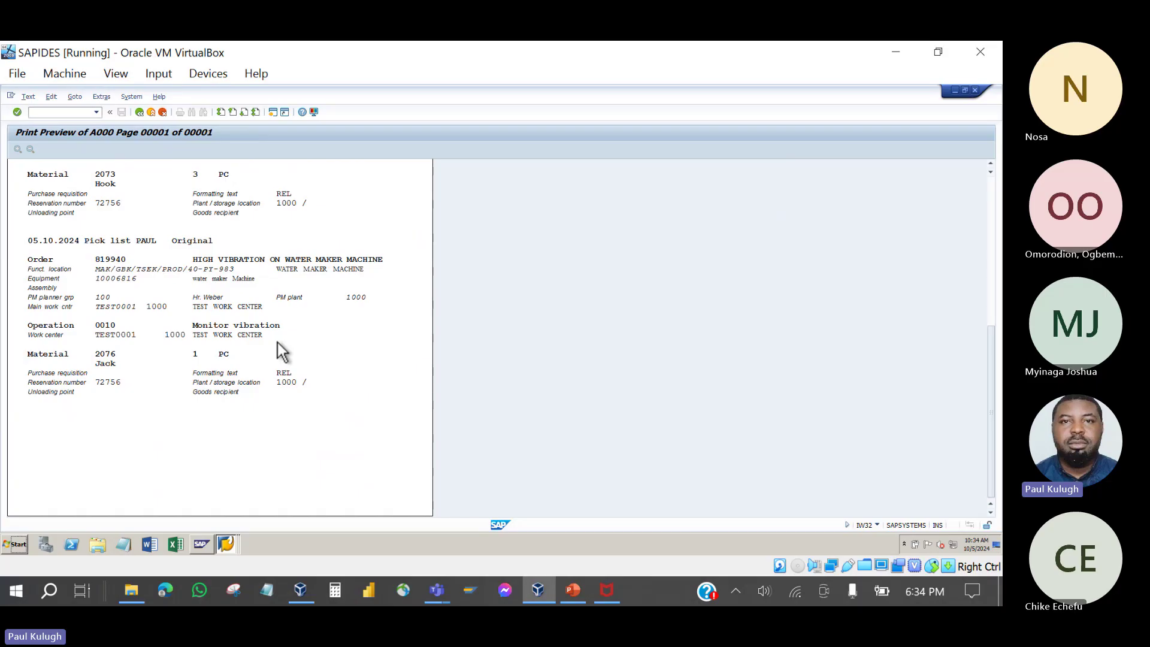
# Step: Examine the pick list's order header, operation and material entries for the lever, hook and jack
pyautogui.scroll(5, 277, 342)
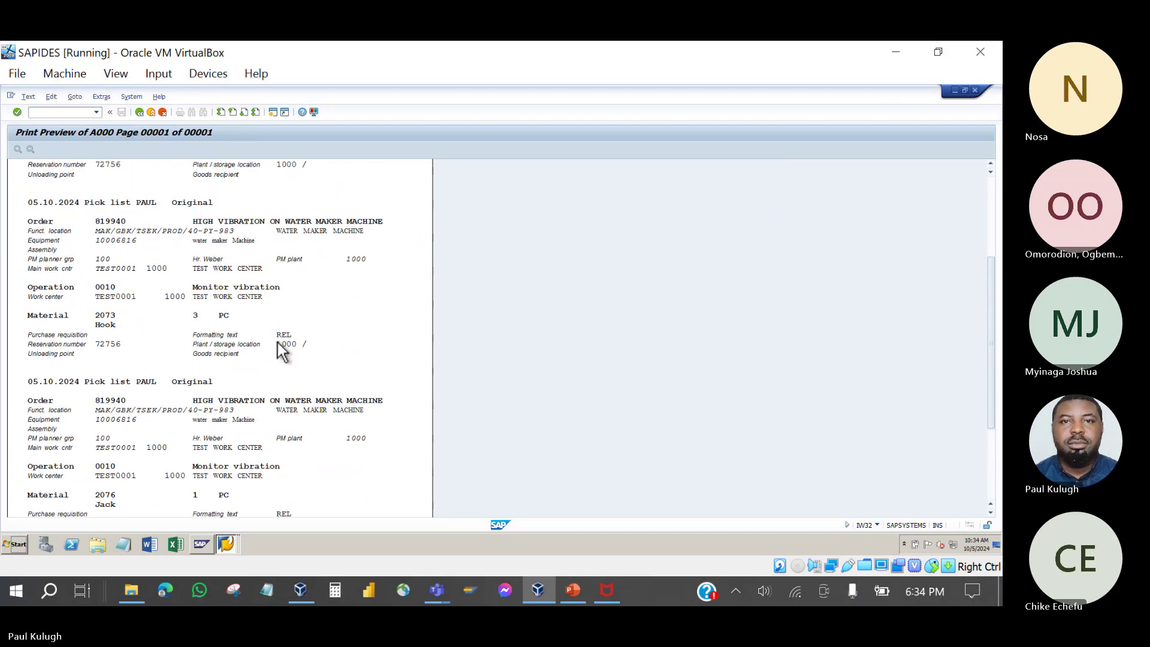
pyautogui.scroll(4, 278, 342)
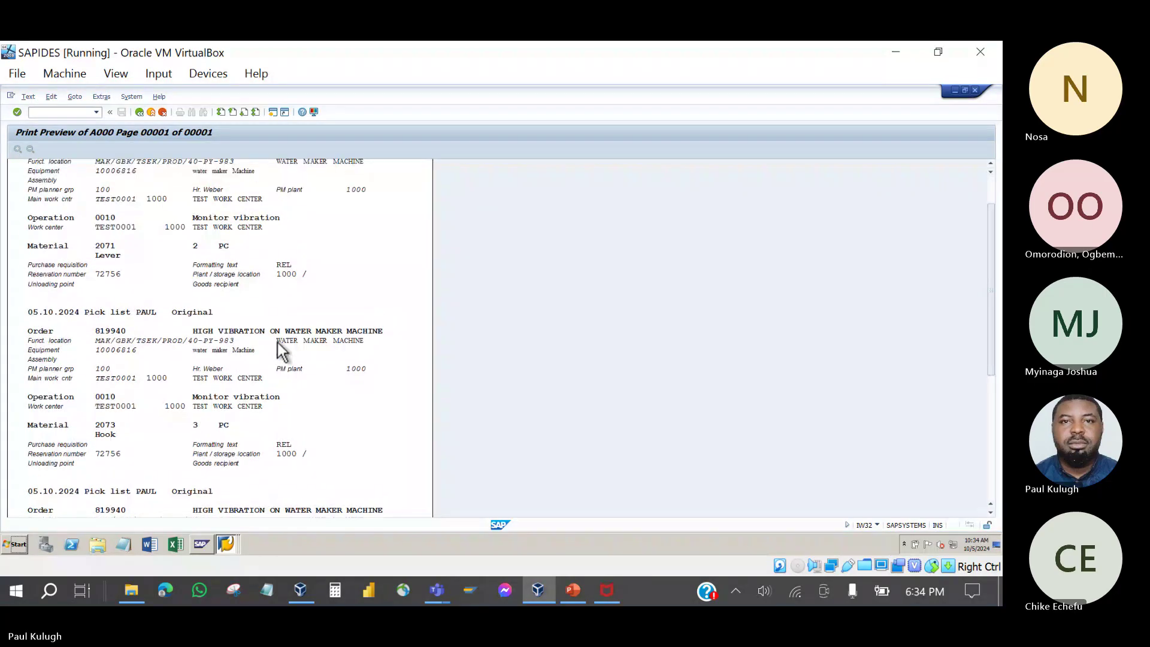
pyautogui.scroll(1, 278, 343)
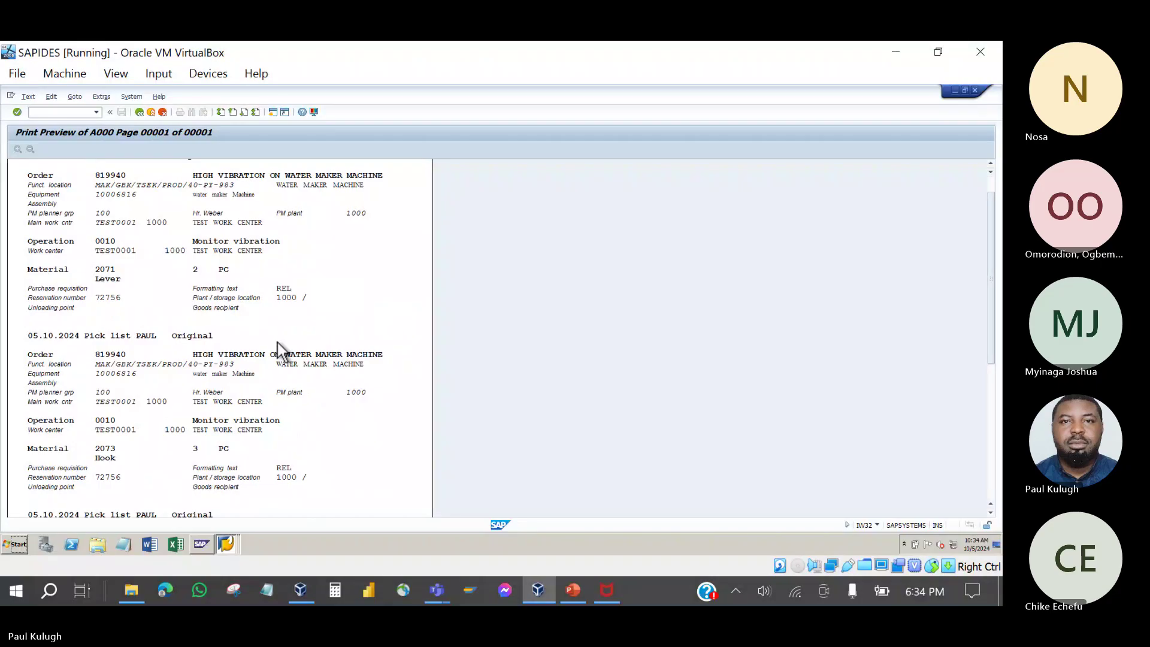
pyautogui.scroll(1, 278, 343)
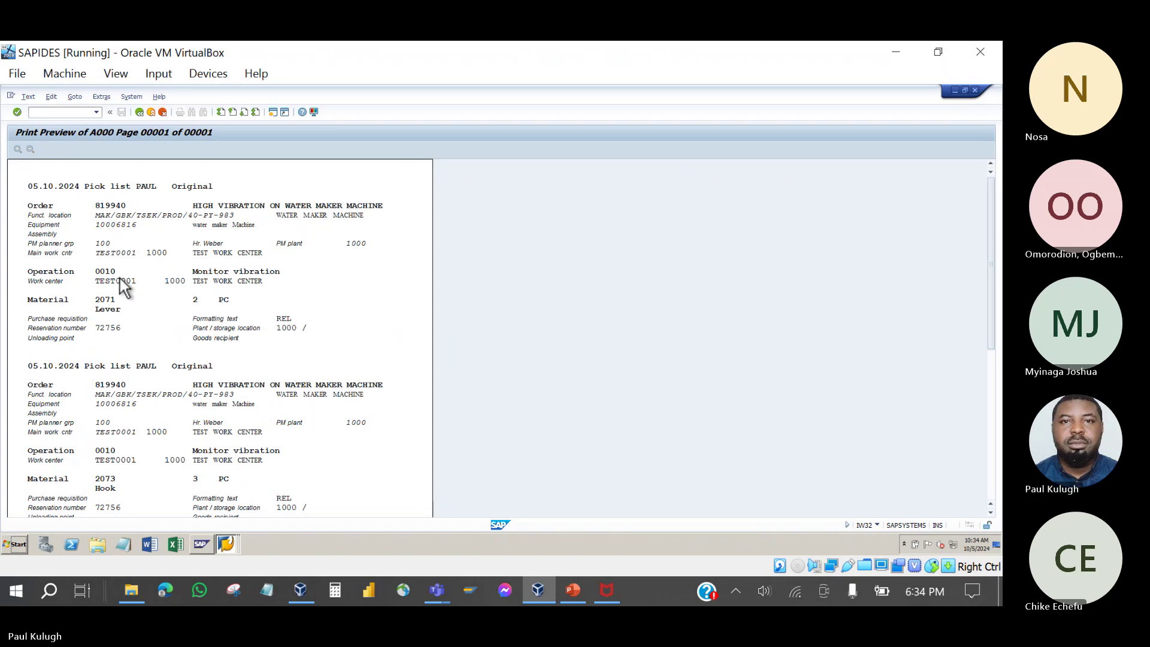
pyautogui.scroll(-2, 120, 285)
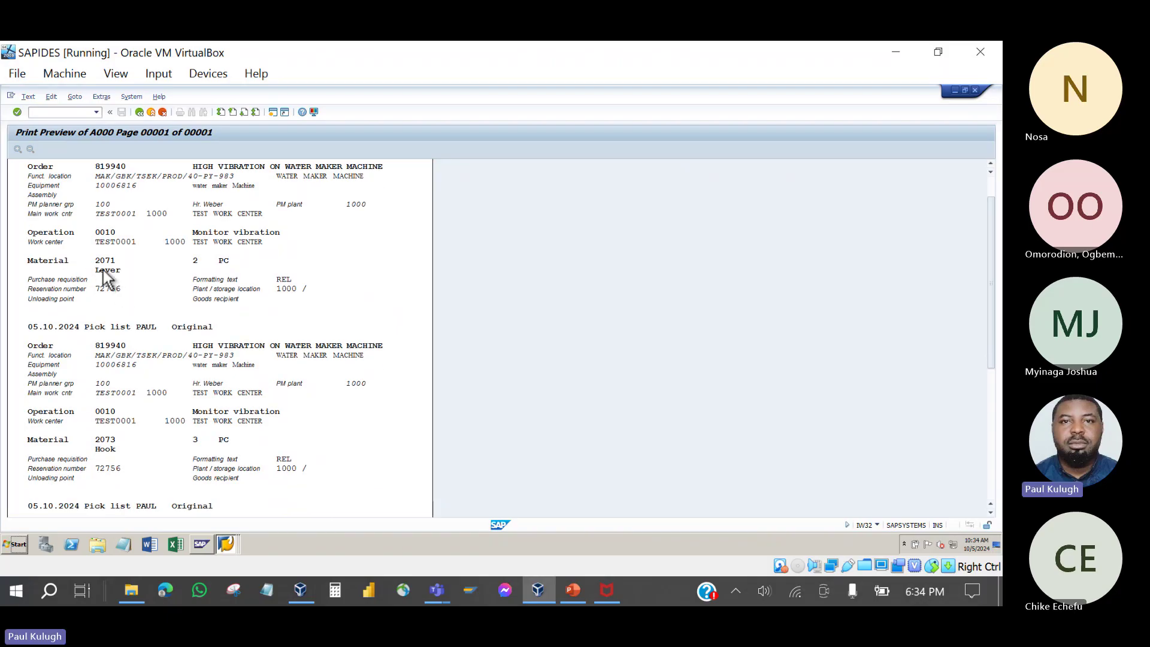
pyautogui.scroll(-3, 103, 269)
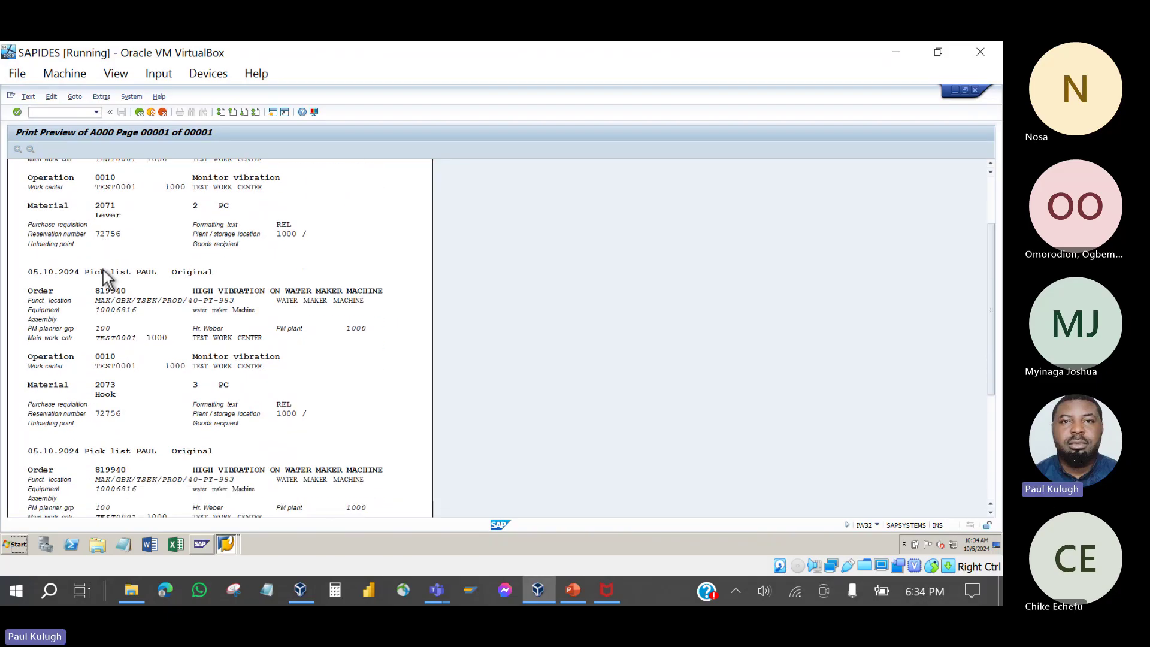
pyautogui.scroll(-3, 103, 383)
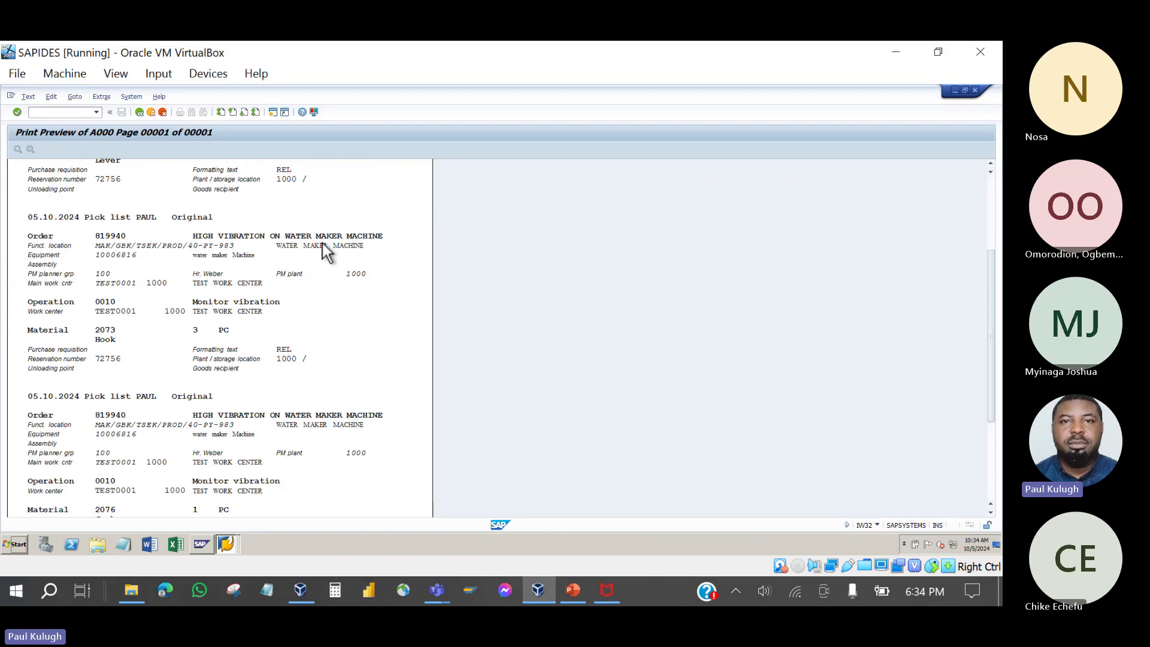
pyautogui.scroll(-3, 109, 326)
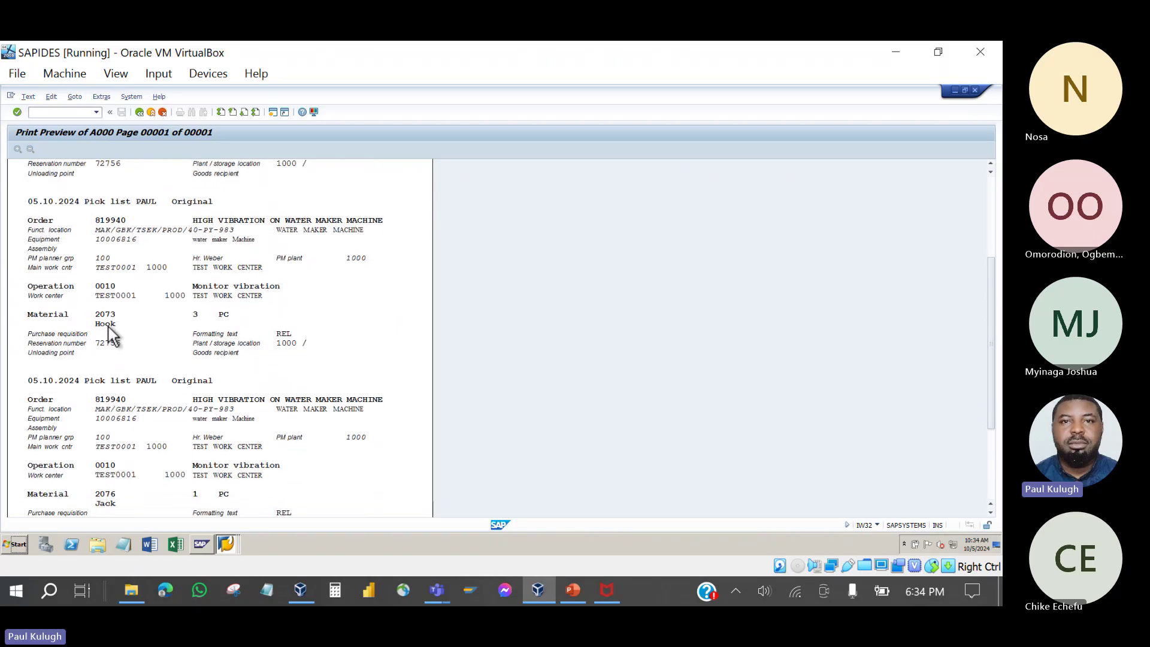
pyautogui.scroll(-5, 109, 327)
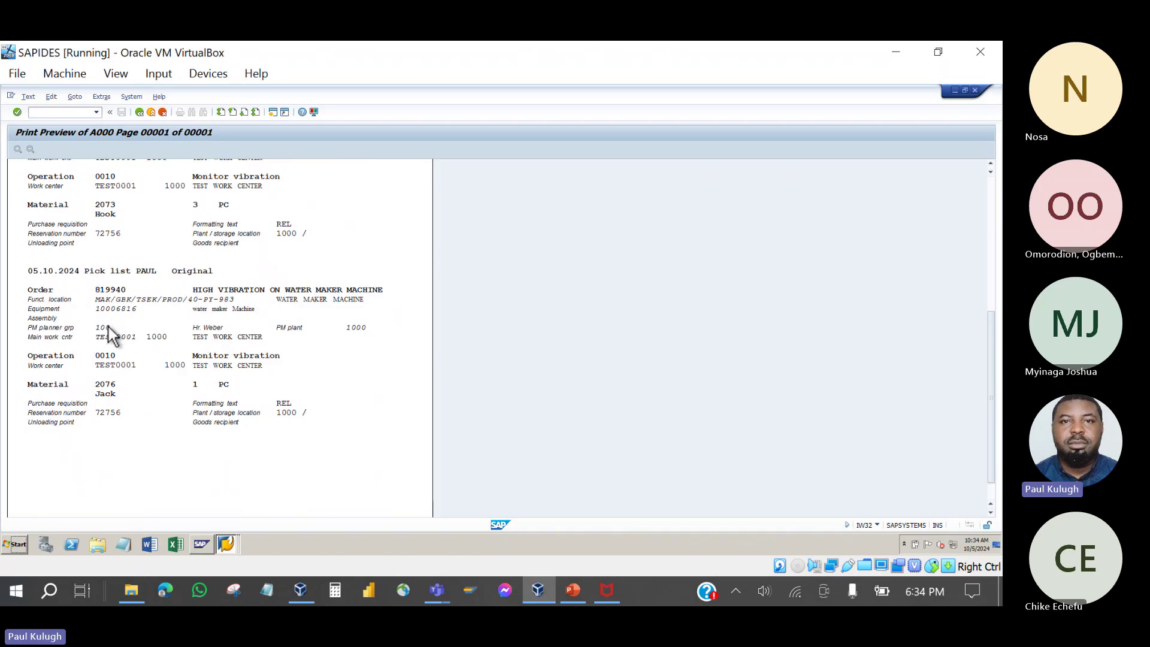
# Step: Review the pick list once more from its first to its last material and return to the shop paper selection
pyautogui.scroll(15, 109, 327)
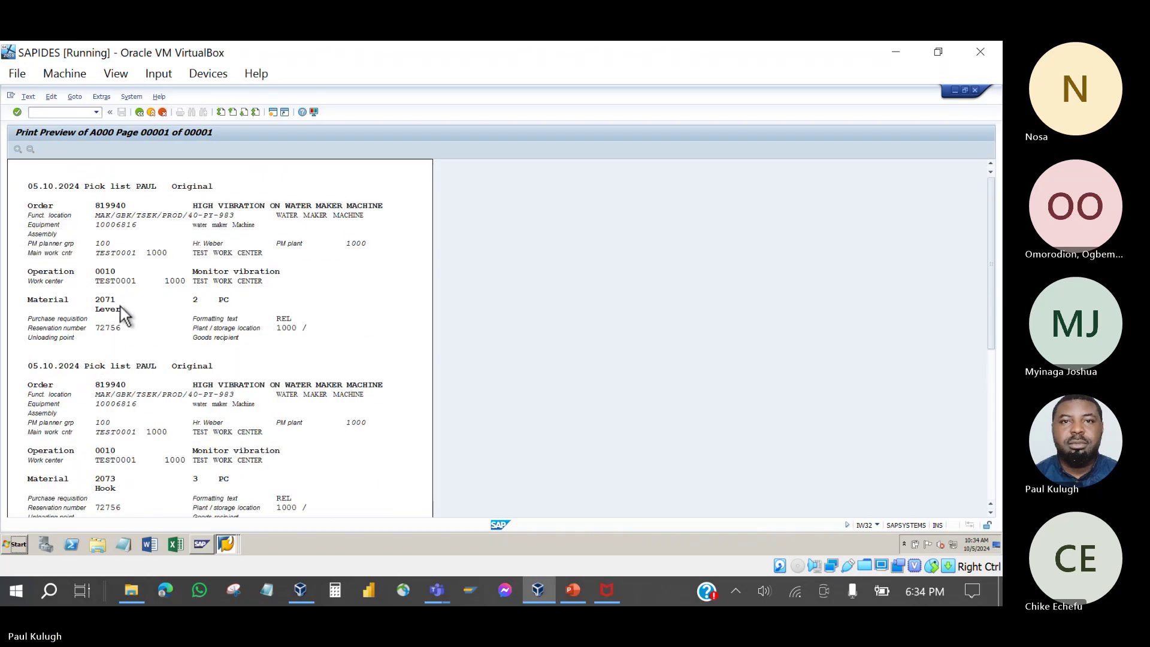
pyautogui.scroll(-6, 124, 425)
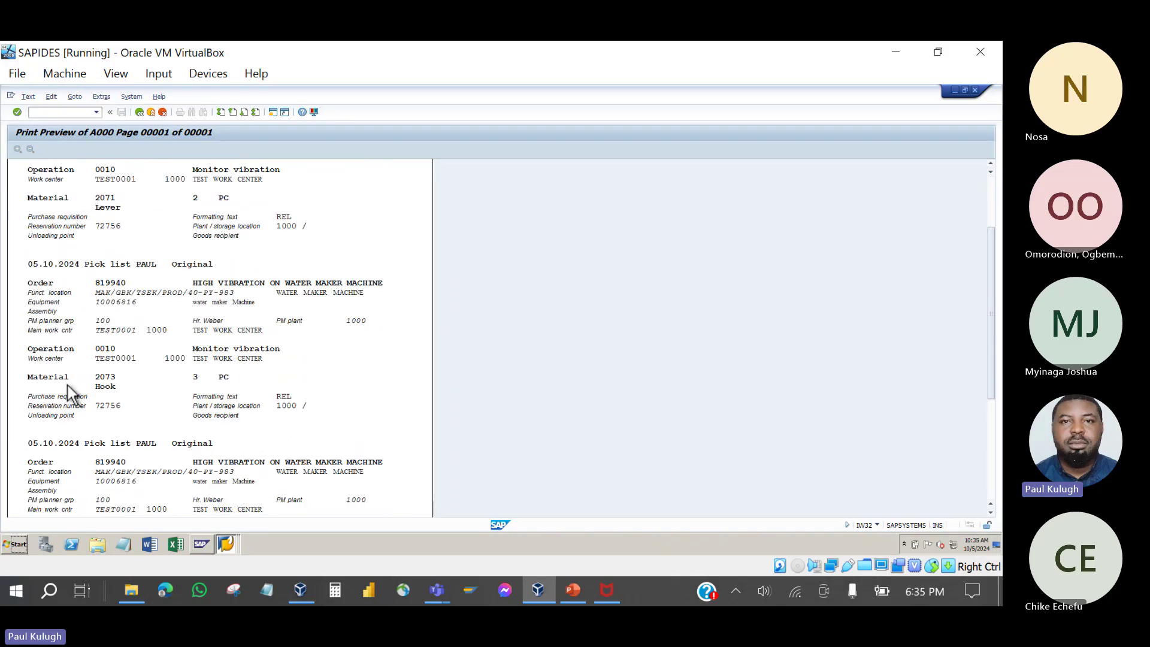
pyautogui.scroll(-7, 67, 385)
pyautogui.scroll(-4, 67, 386)
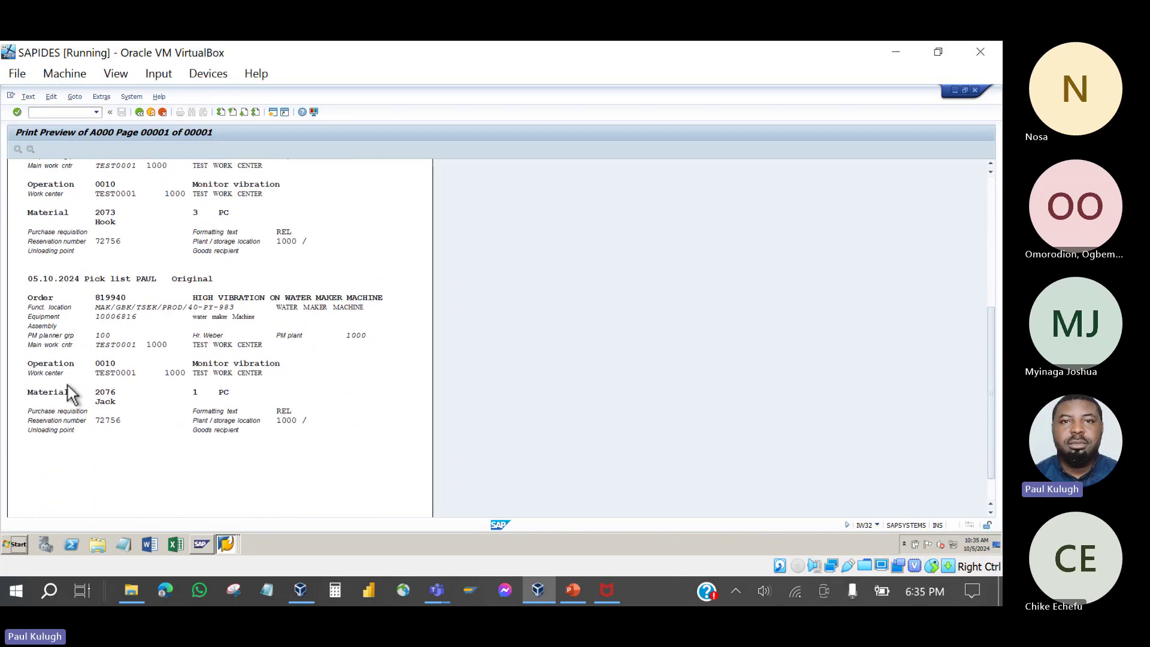
pyautogui.scroll(12, 67, 386)
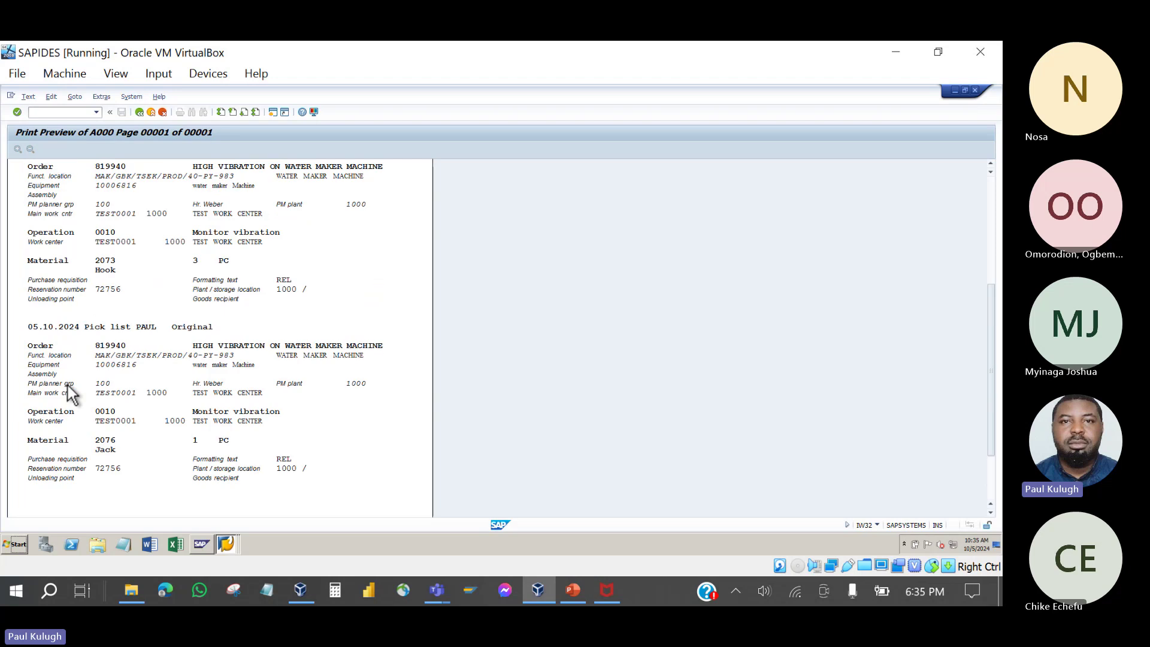
pyautogui.scroll(6, 67, 385)
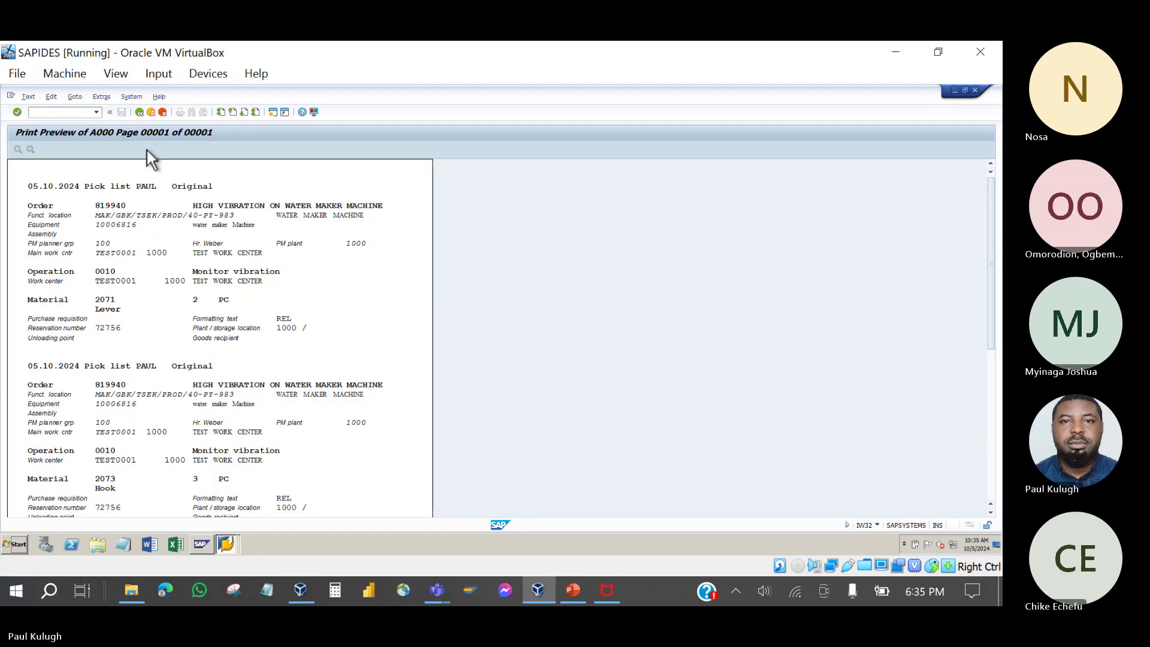
pyautogui.click(139, 112)
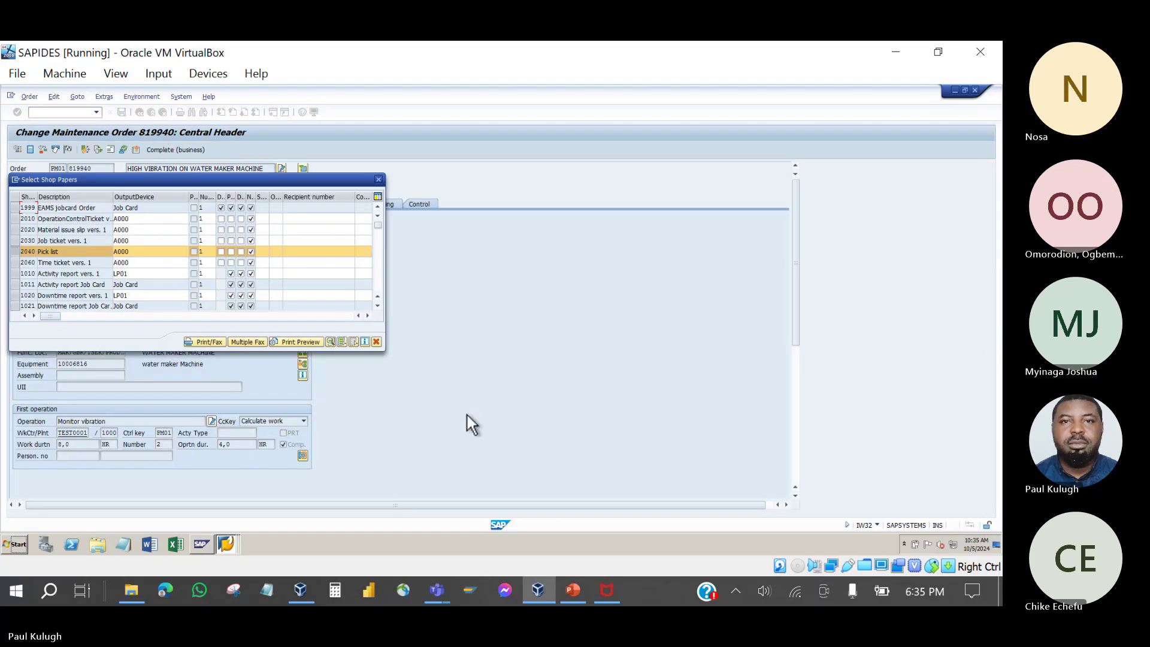
# Step: Consult the Shop Papers Printing slide in PowerPoint, return to SAP and deselect the Pick list shop paper
pyautogui.click(573, 591)
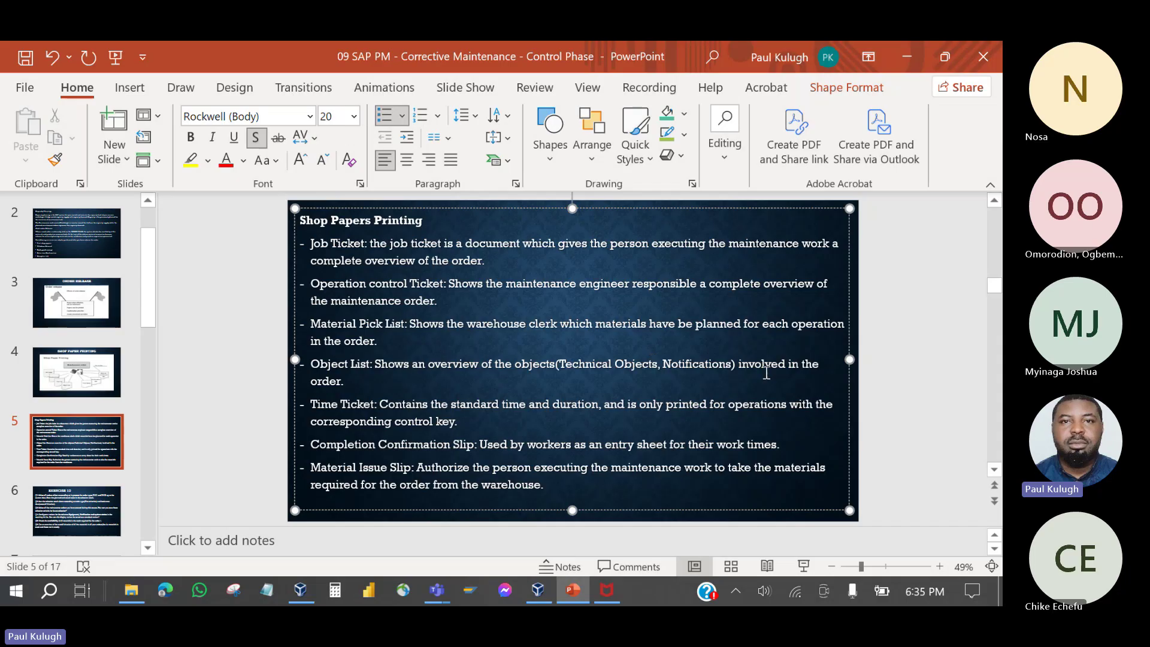
pyautogui.click(571, 592)
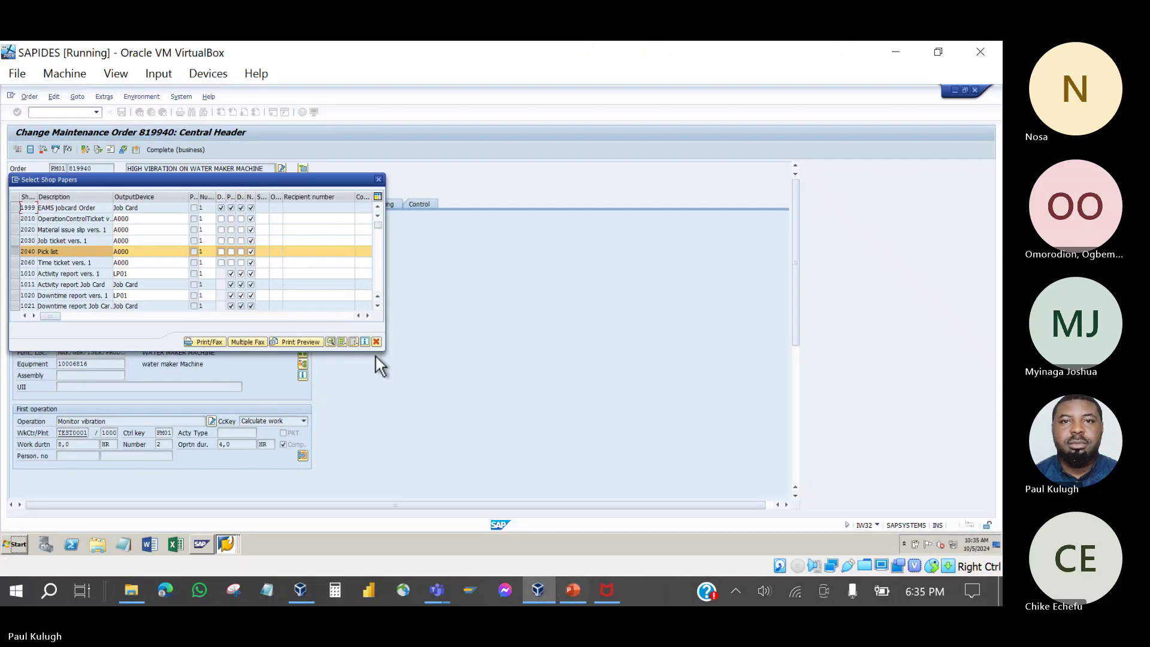
pyautogui.click(16, 252)
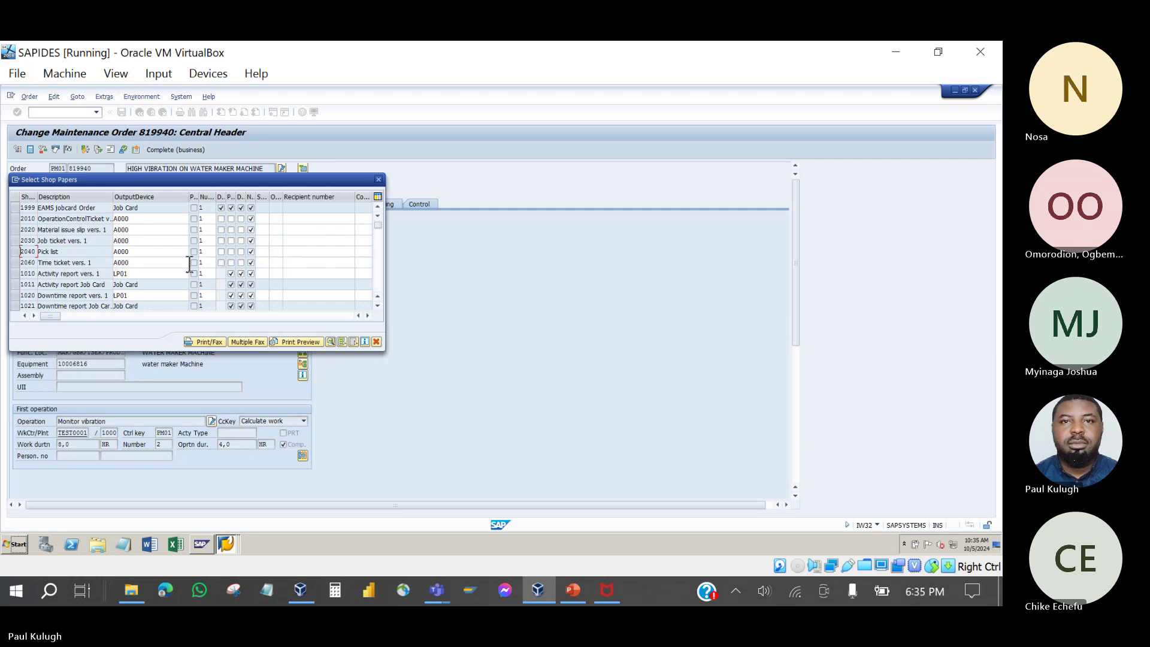
# Step: Look through the available shop papers and widen the Description column to fit the full paper names
pyautogui.click(378, 305)
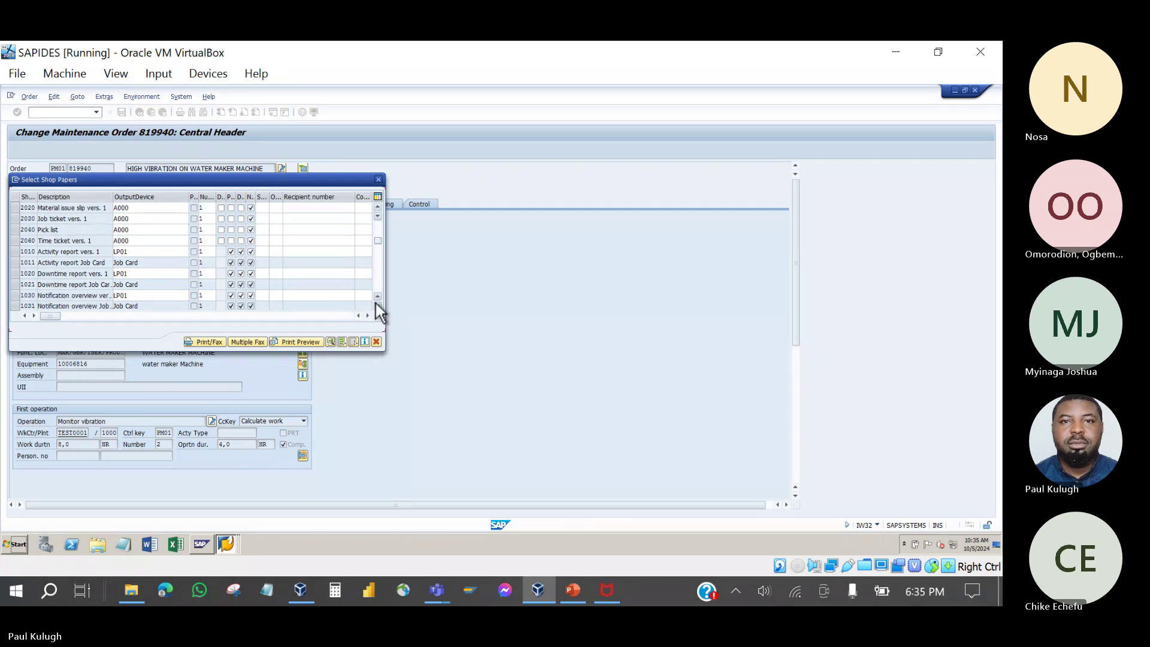
pyautogui.click(377, 305)
pyautogui.click(377, 306)
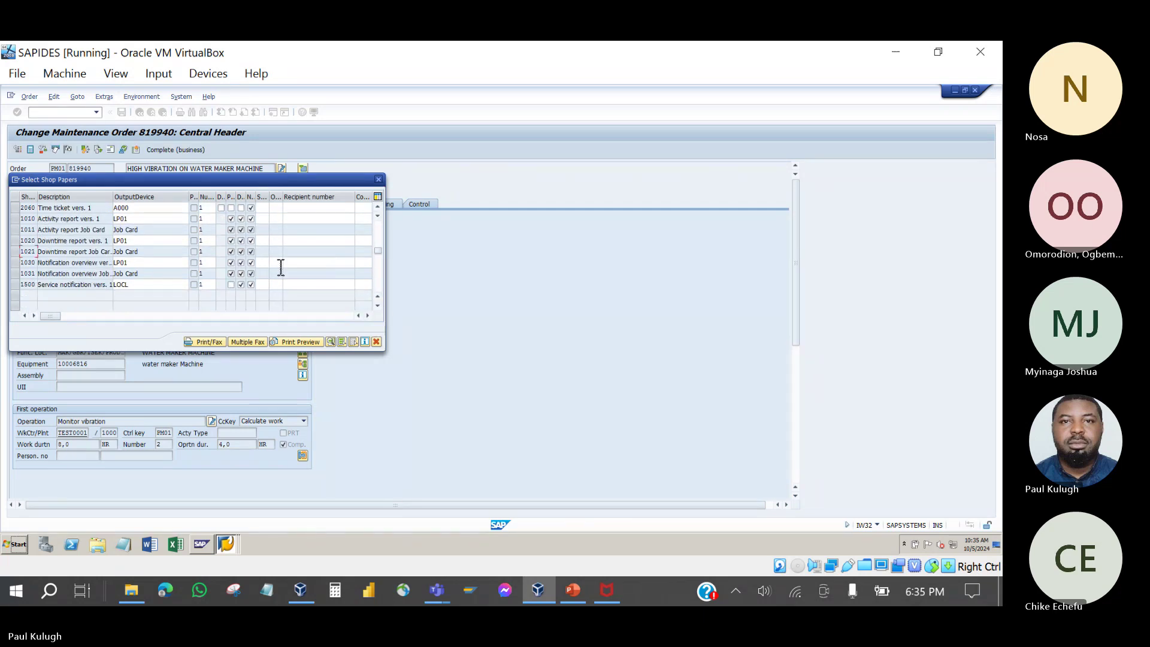
pyautogui.scroll(1, 99, 269)
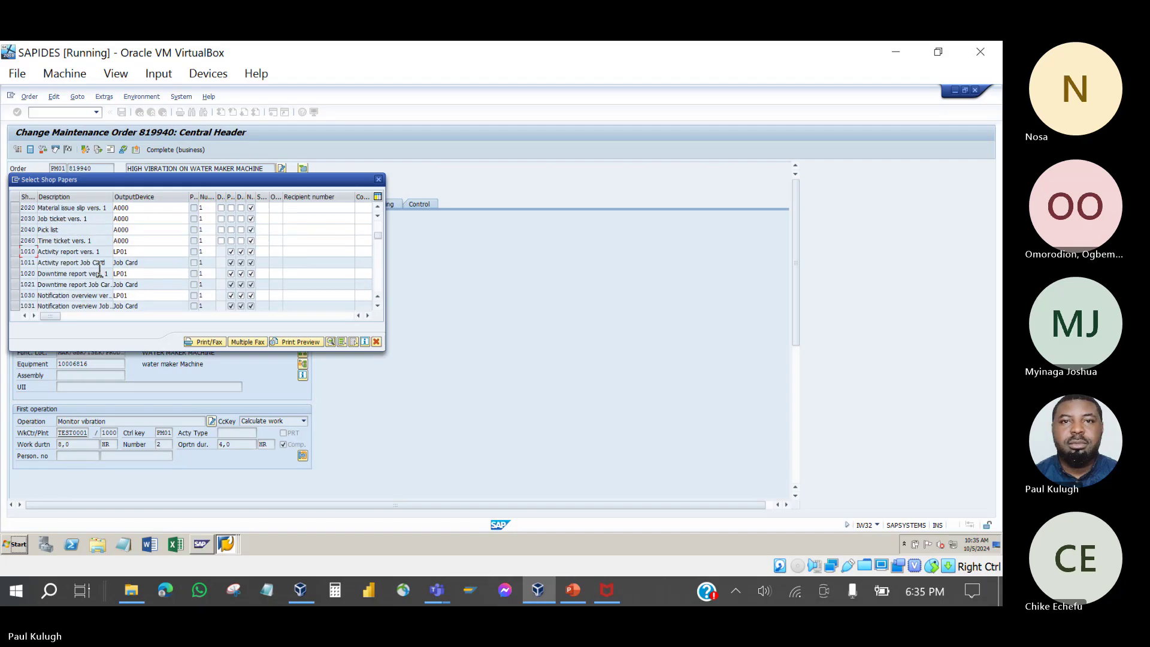
pyautogui.scroll(1, 93, 265)
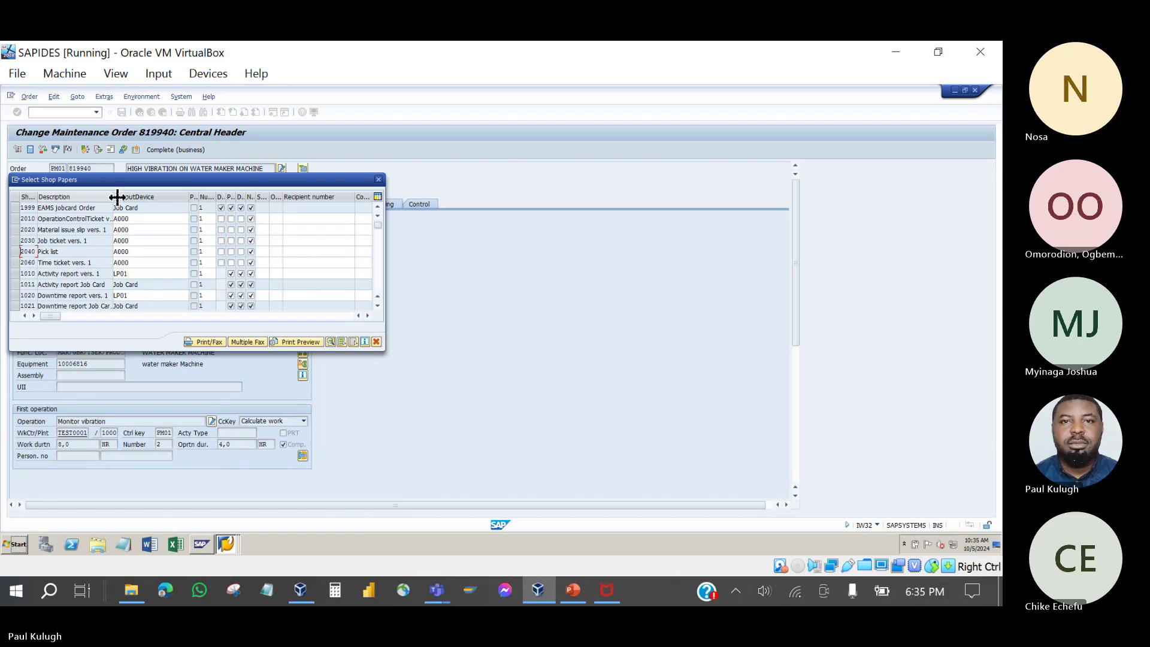
pyautogui.moveTo(114, 196); pyautogui.dragTo(187, 187)
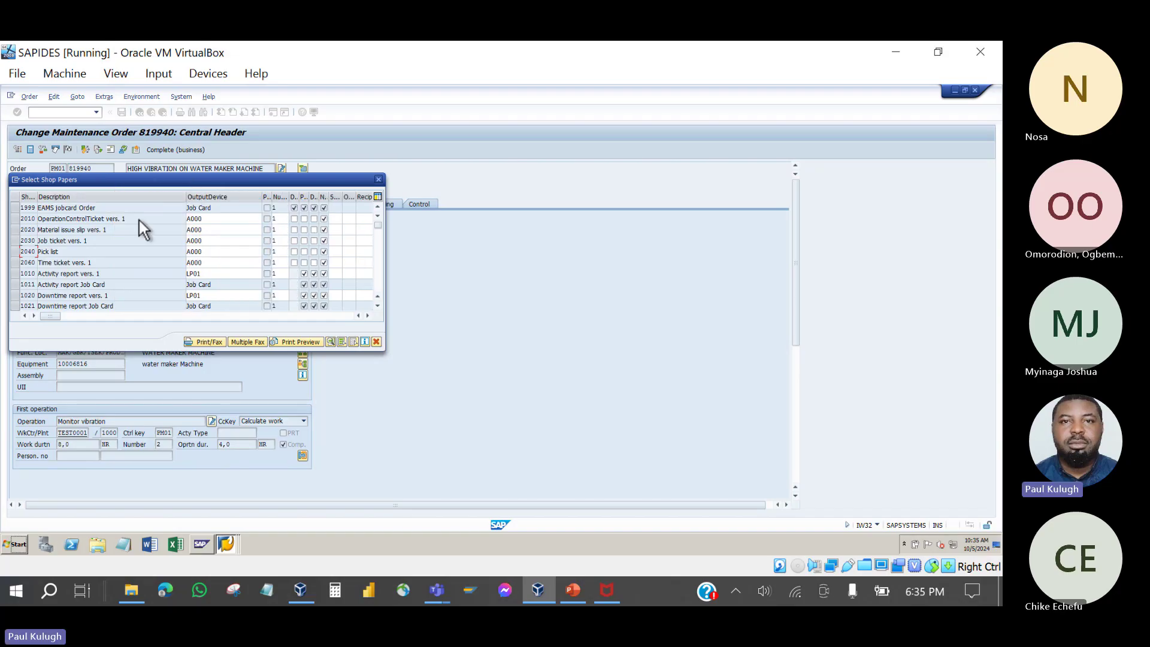
# Step: Review the full shop paper descriptions from EAMS Jobcard Order through Service notification vers. 1, and return to the start of the list
pyautogui.scroll(-1, 143, 221)
pyautogui.scroll(-2, 145, 224)
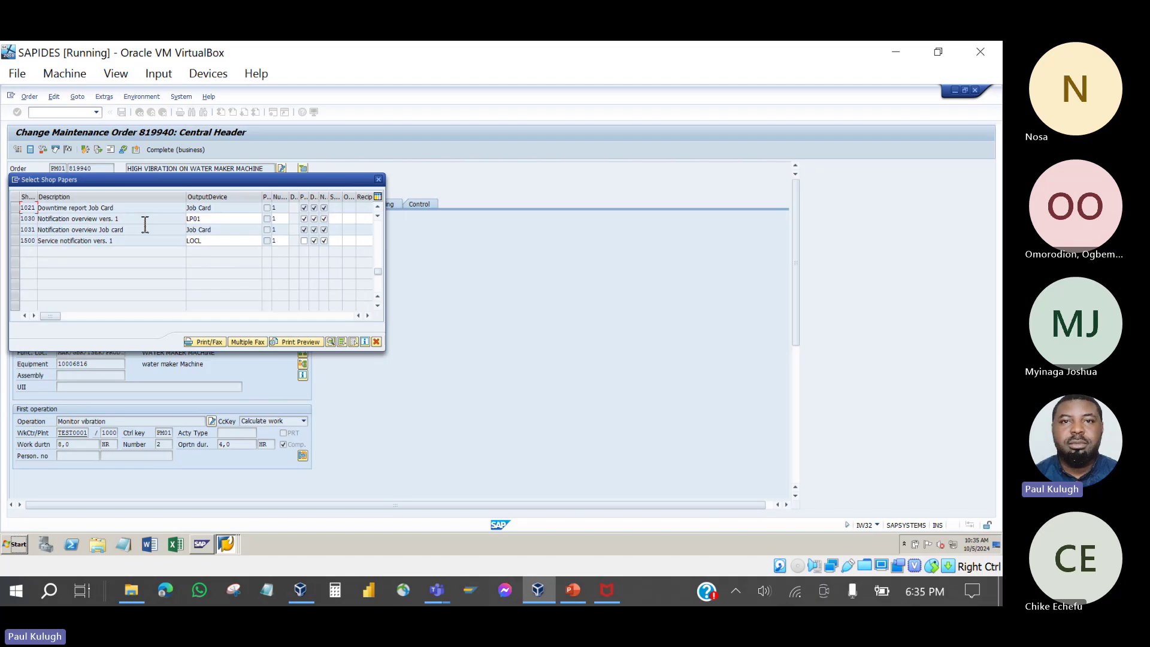
pyautogui.scroll(1, 145, 224)
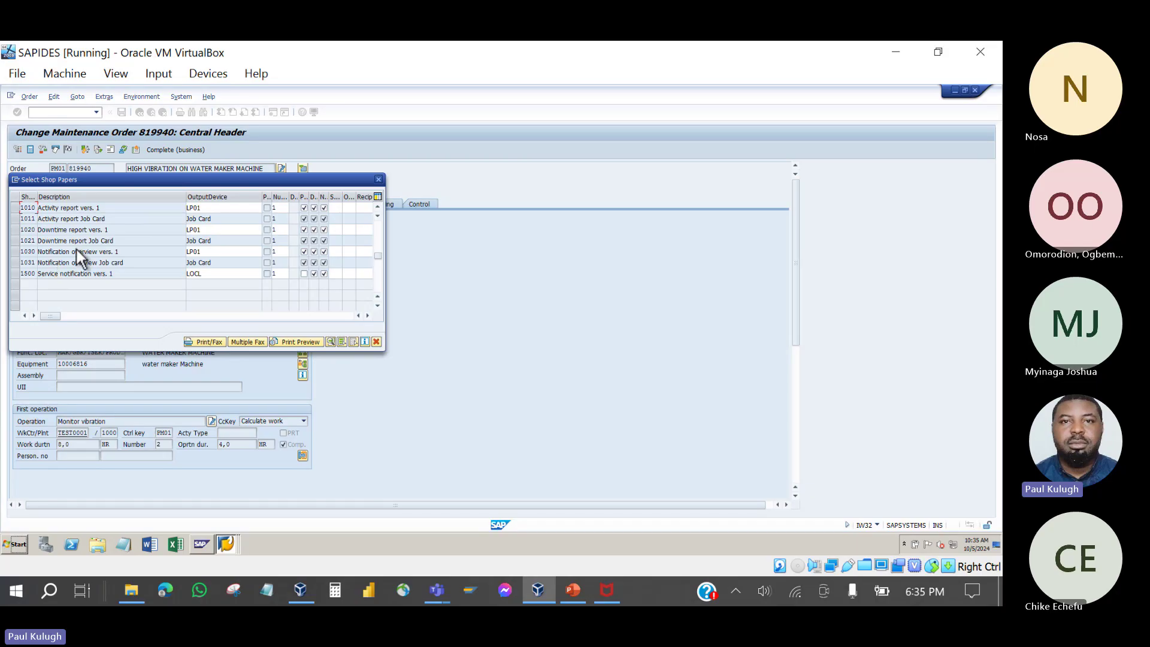
pyautogui.scroll(-1, 77, 249)
pyautogui.scroll(3, 76, 249)
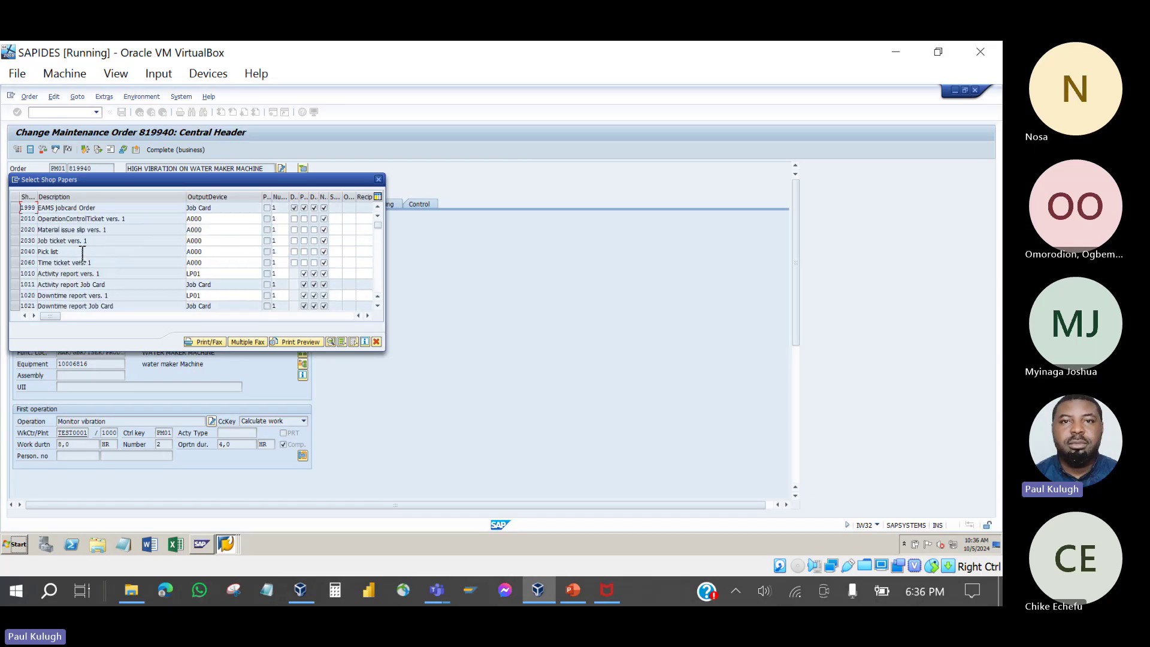
# Step: Look through the whole shop paper list for an object list paper and close the shop paper selection
pyautogui.scroll(-3, 82, 254)
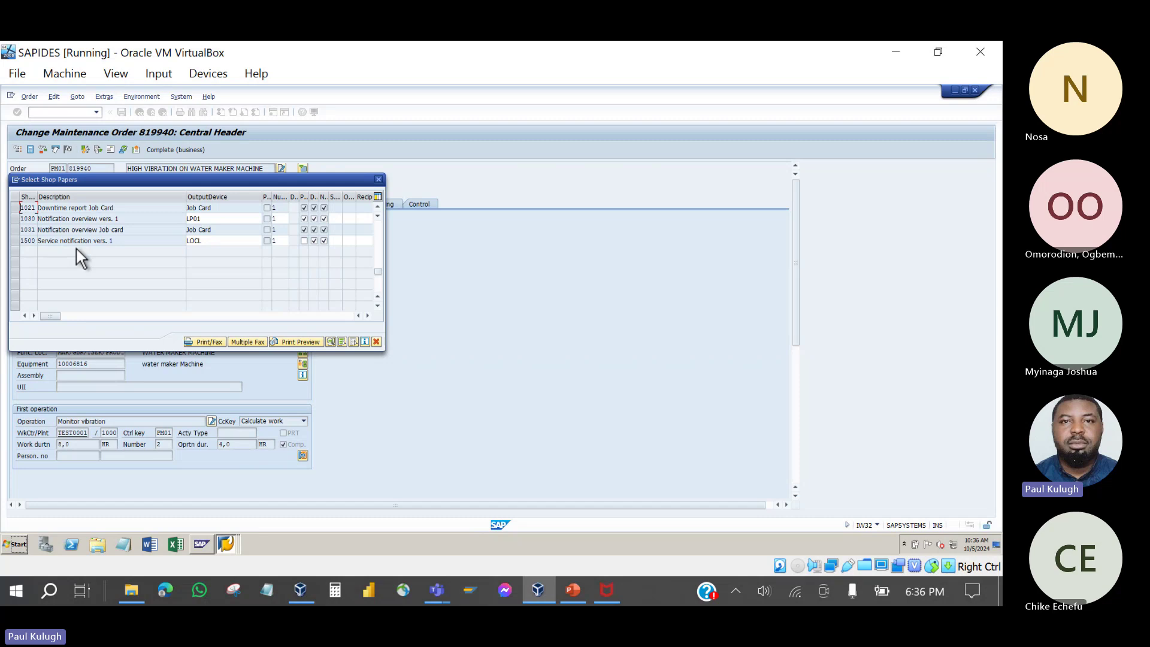
pyautogui.scroll(3, 77, 249)
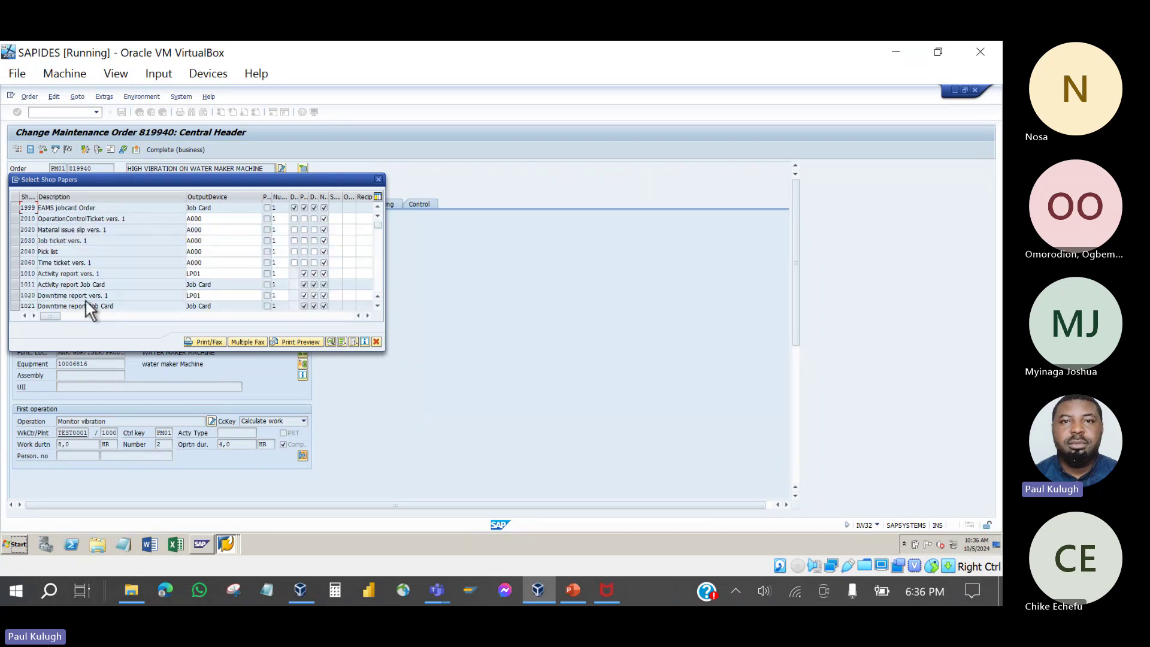
pyautogui.scroll(-1, 105, 287)
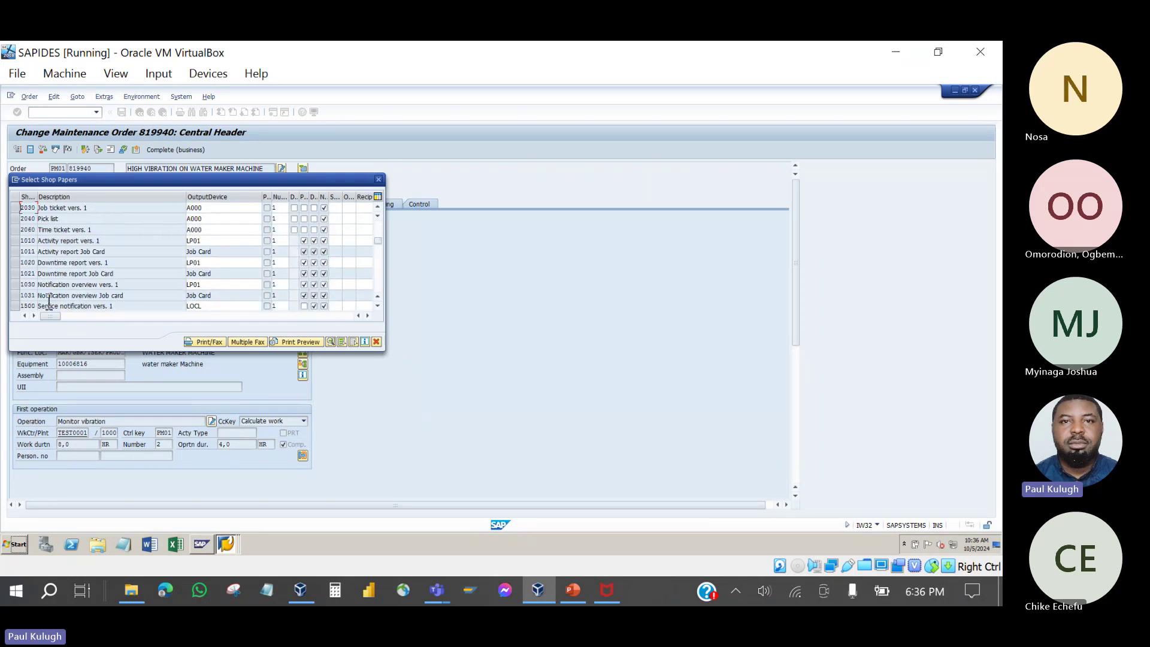
pyautogui.scroll(-1, 108, 288)
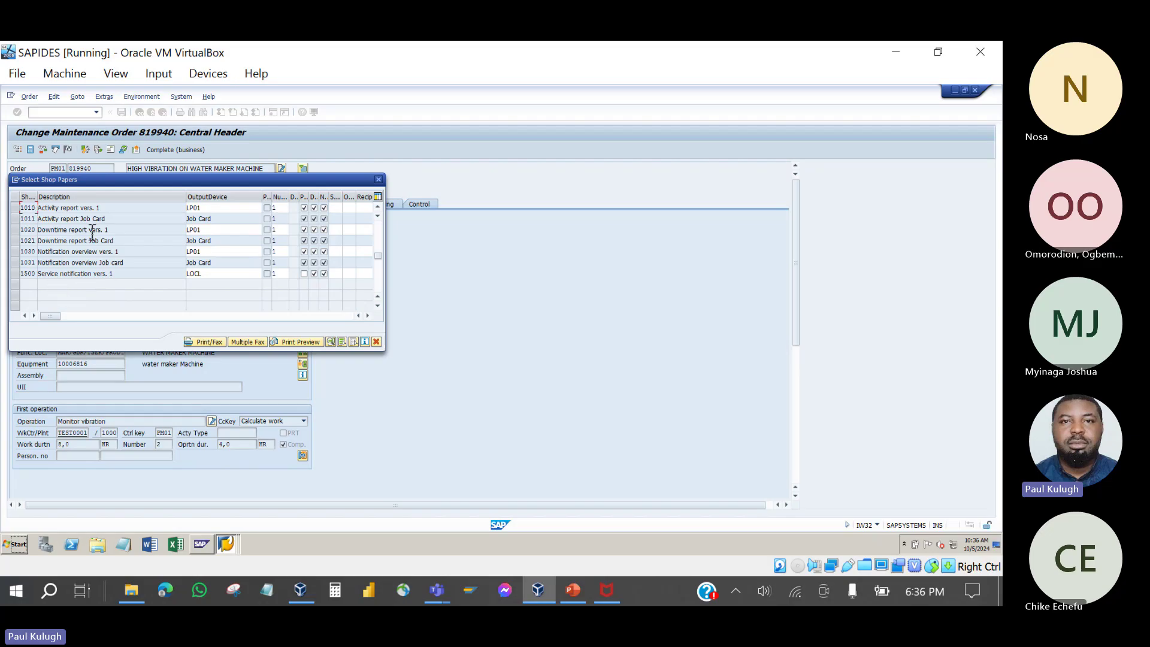
pyautogui.scroll(2, 118, 251)
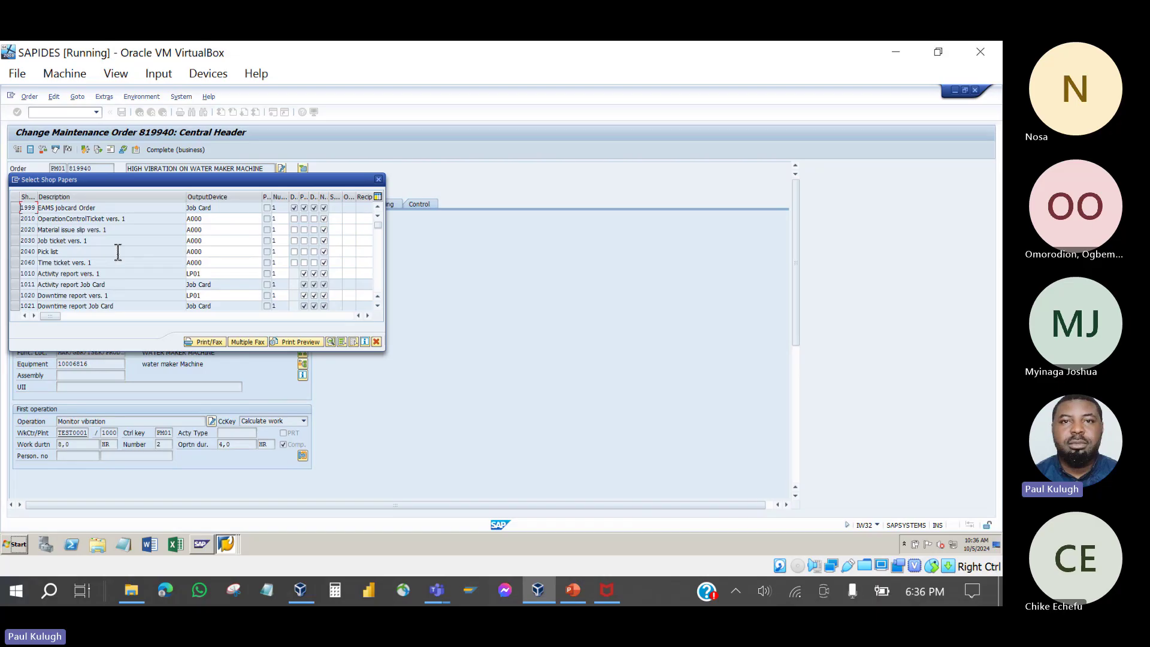
pyautogui.scroll(-2, 118, 251)
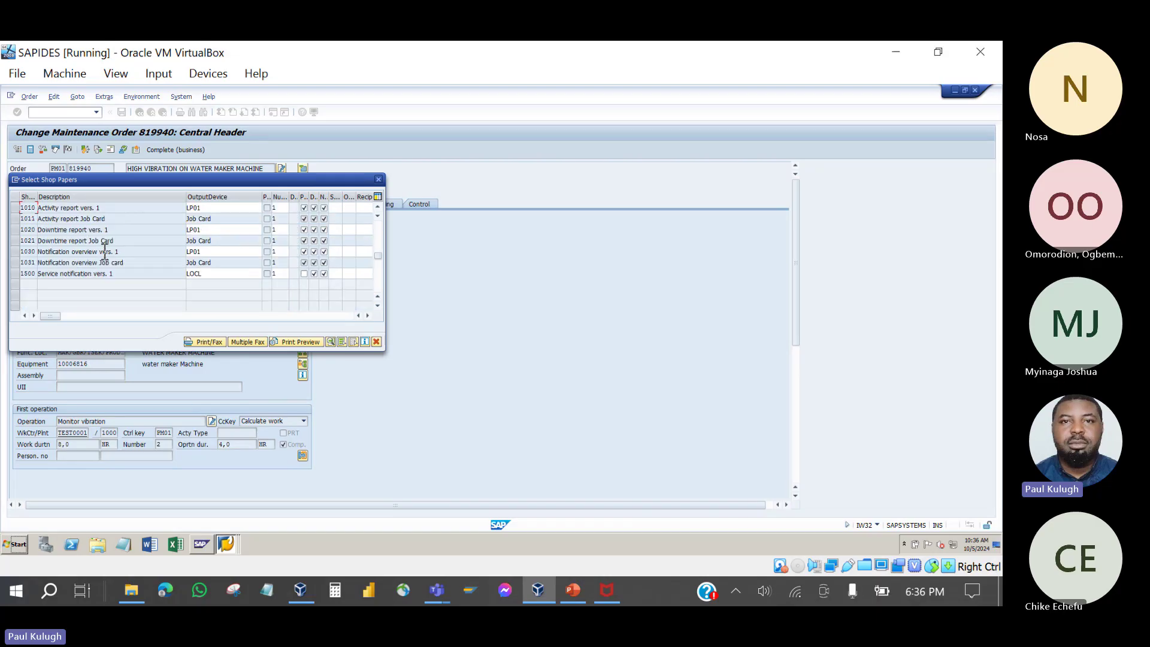
pyautogui.scroll(2, 118, 251)
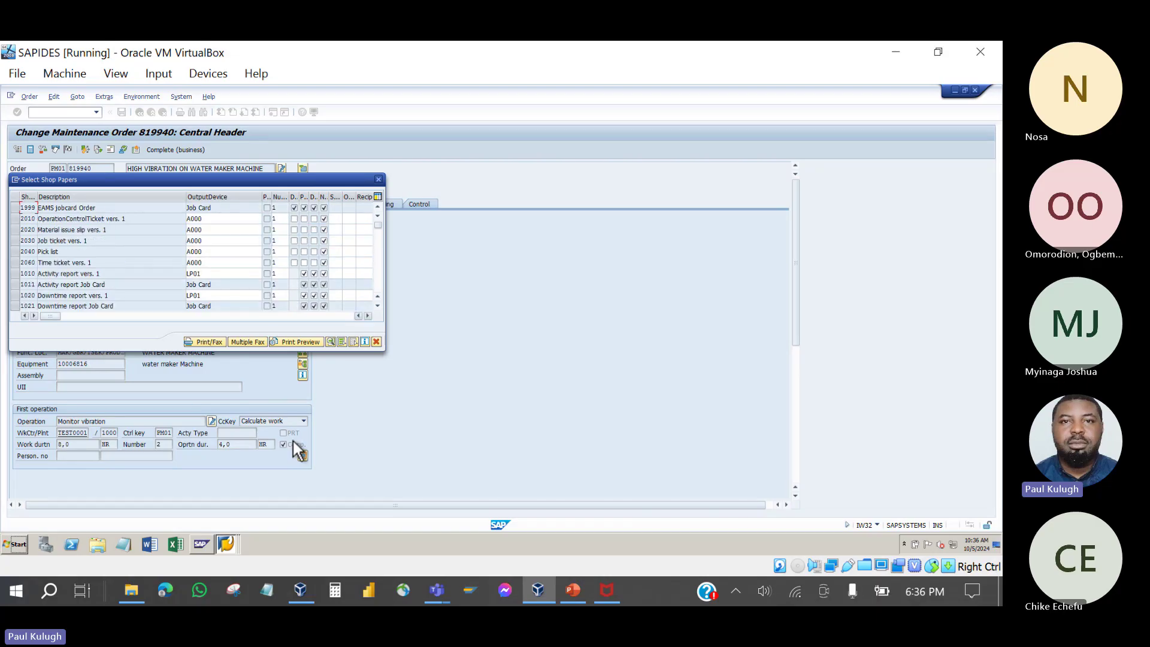
pyautogui.click(378, 181)
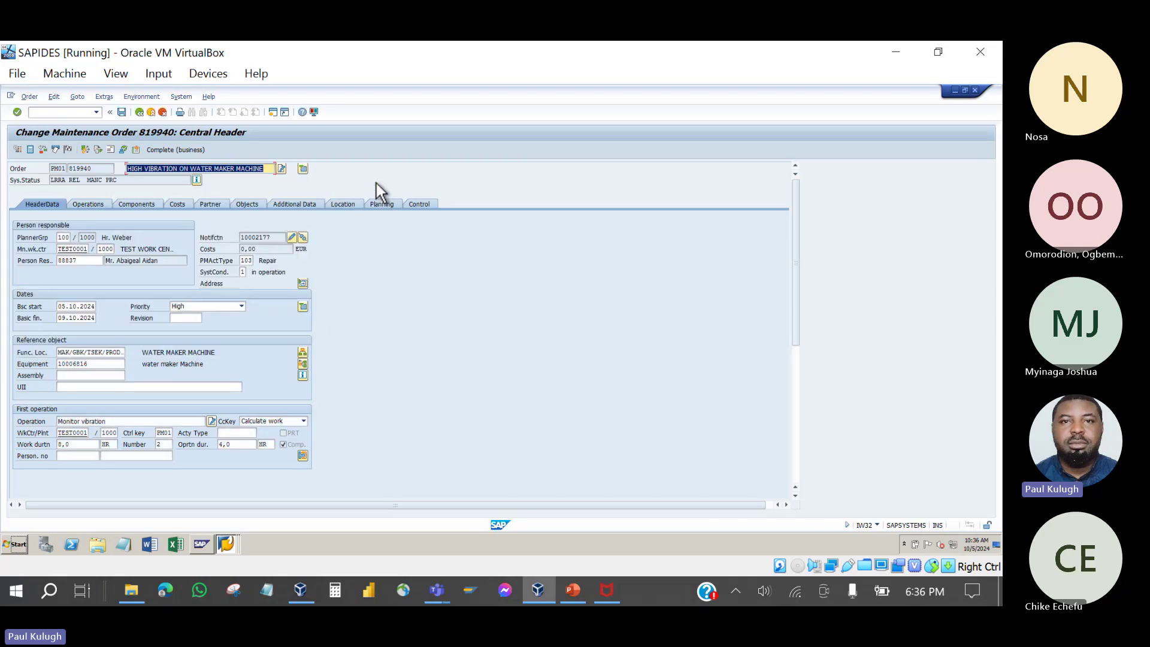
# Step: Examine the order's object list, consult the Shop Papers Printing slide in PowerPoint for the object list, and return to SAP
pyautogui.click(239, 206)
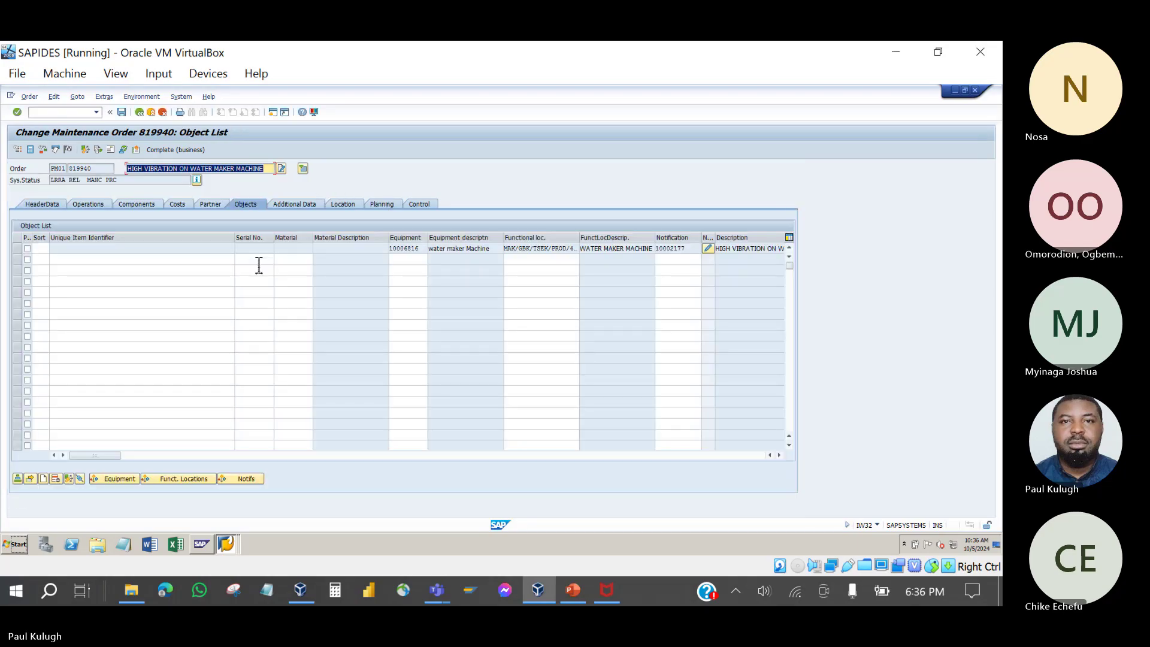
pyautogui.click(418, 252)
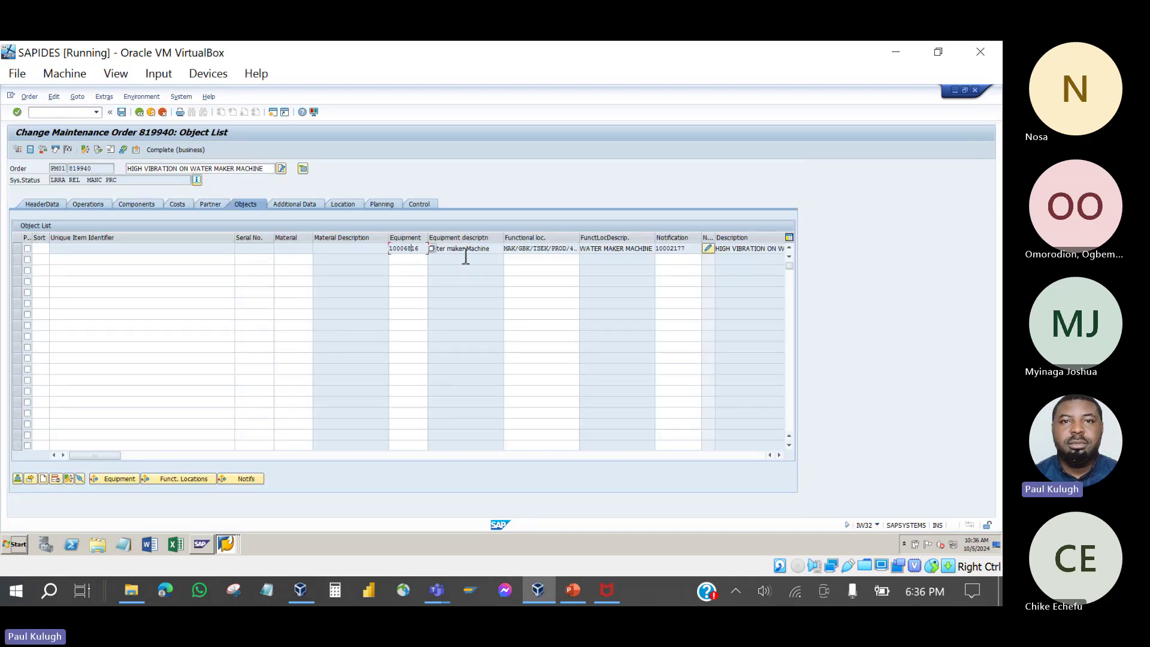
pyautogui.click(401, 260)
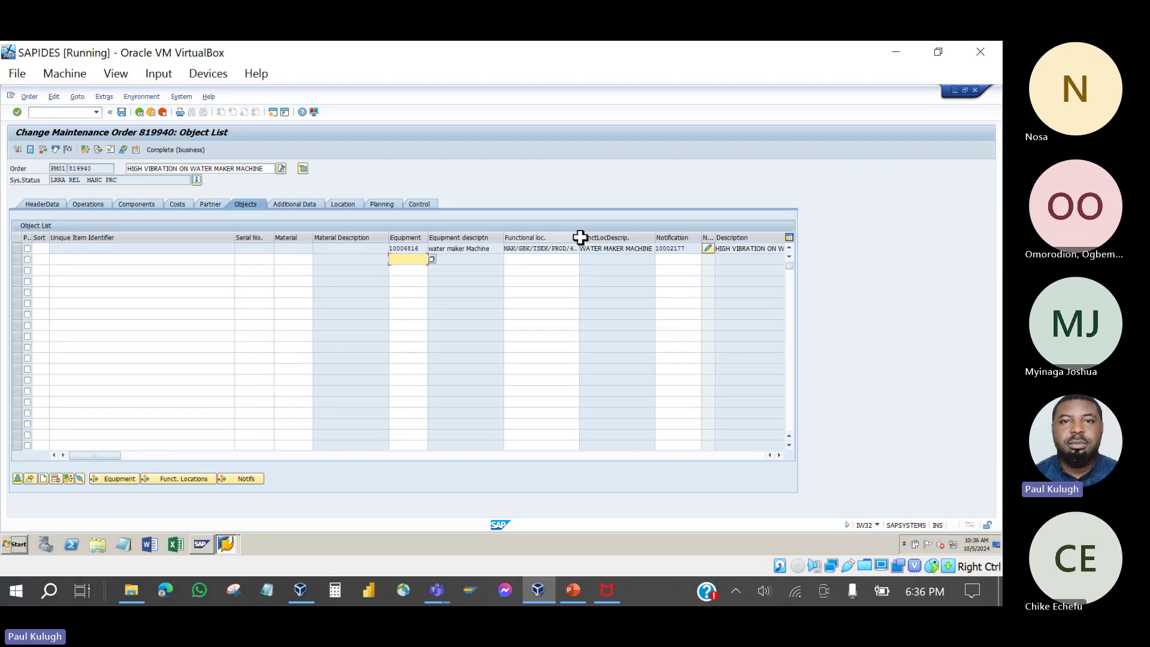
pyautogui.click(413, 273)
pyautogui.click(413, 282)
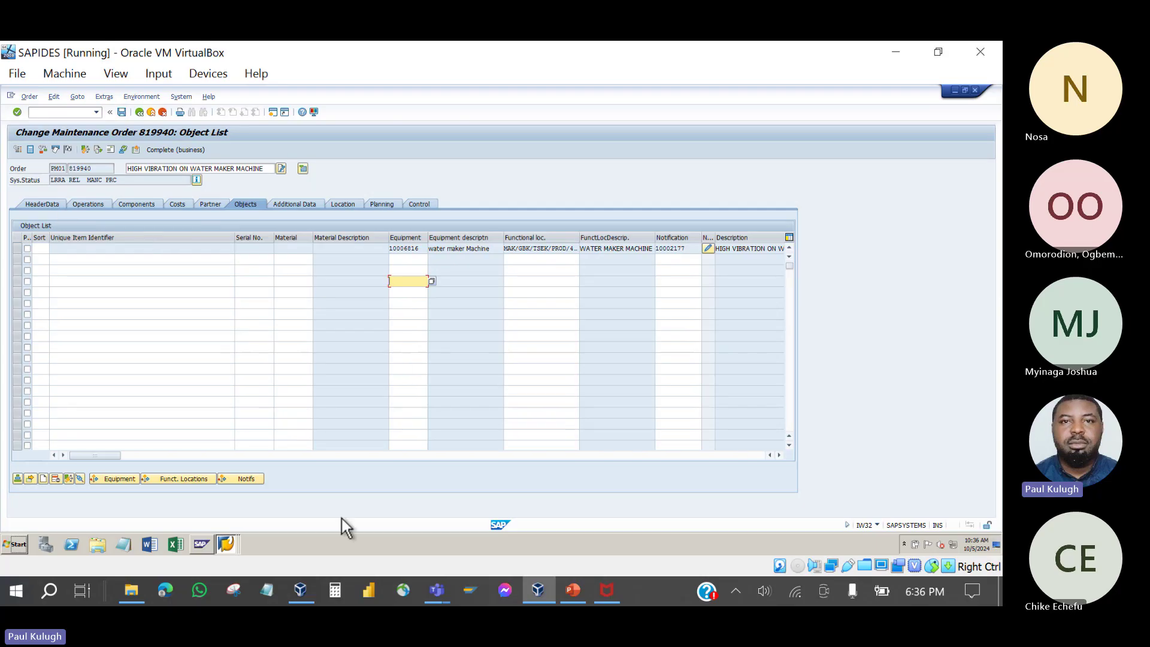
pyautogui.click(573, 593)
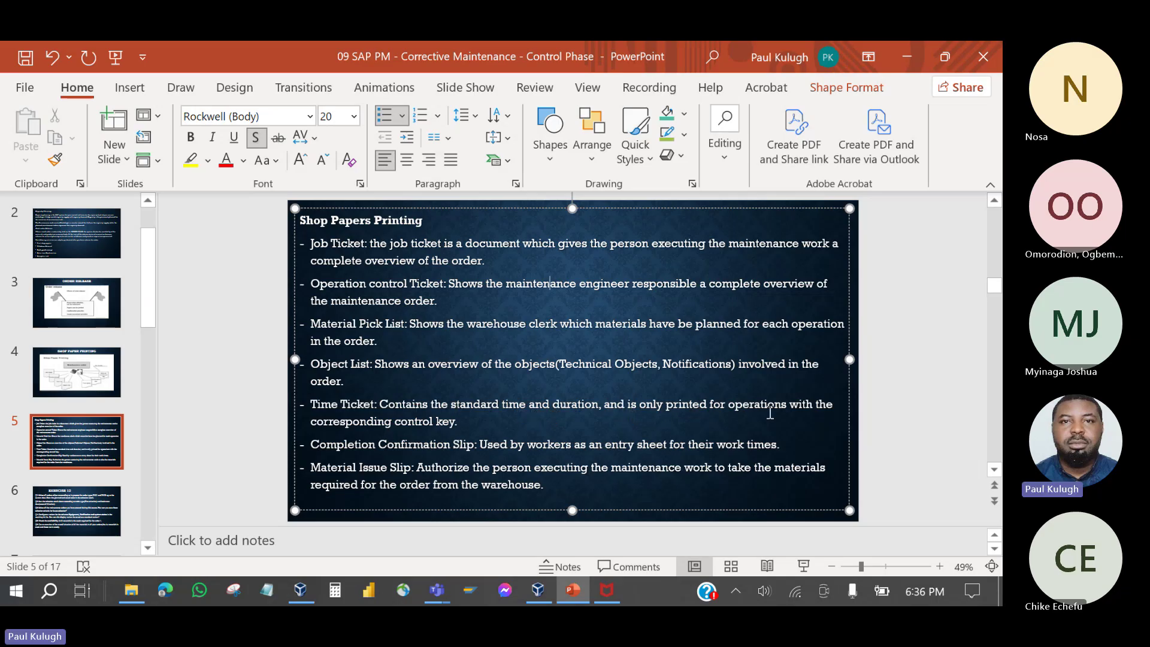
pyautogui.click(572, 591)
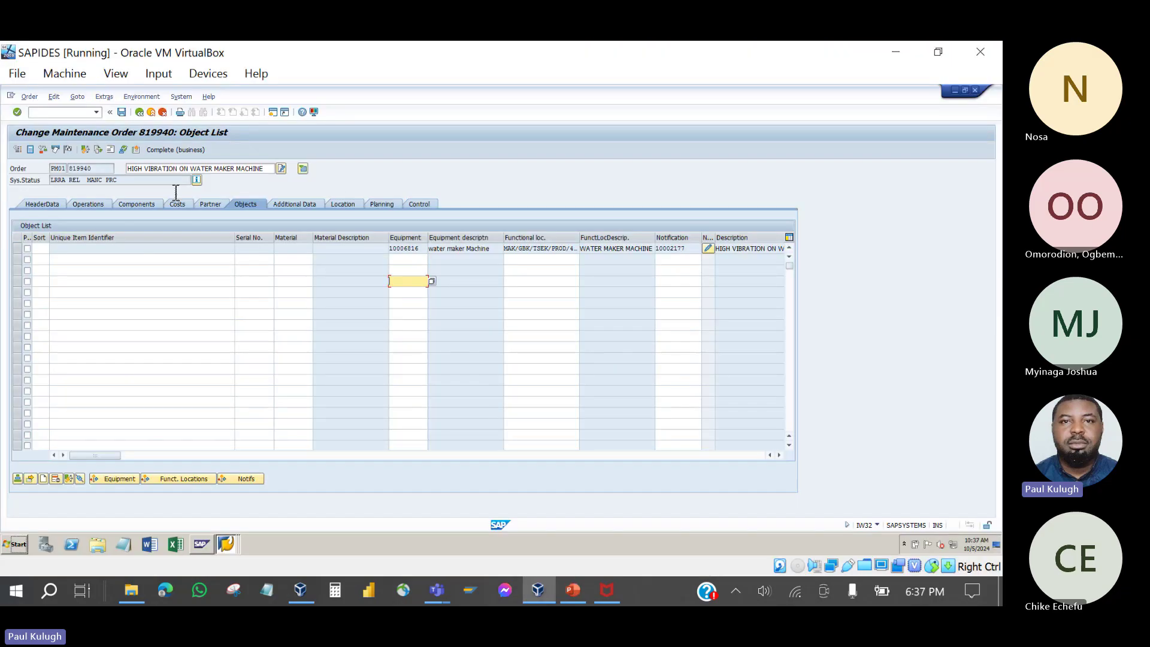
# Step: From the order's header data, reopen the shop paper selection for the order, deselect all papers and print-preview only Time ticket vers. 1
pyautogui.click(49, 204)
pyautogui.click(29, 96)
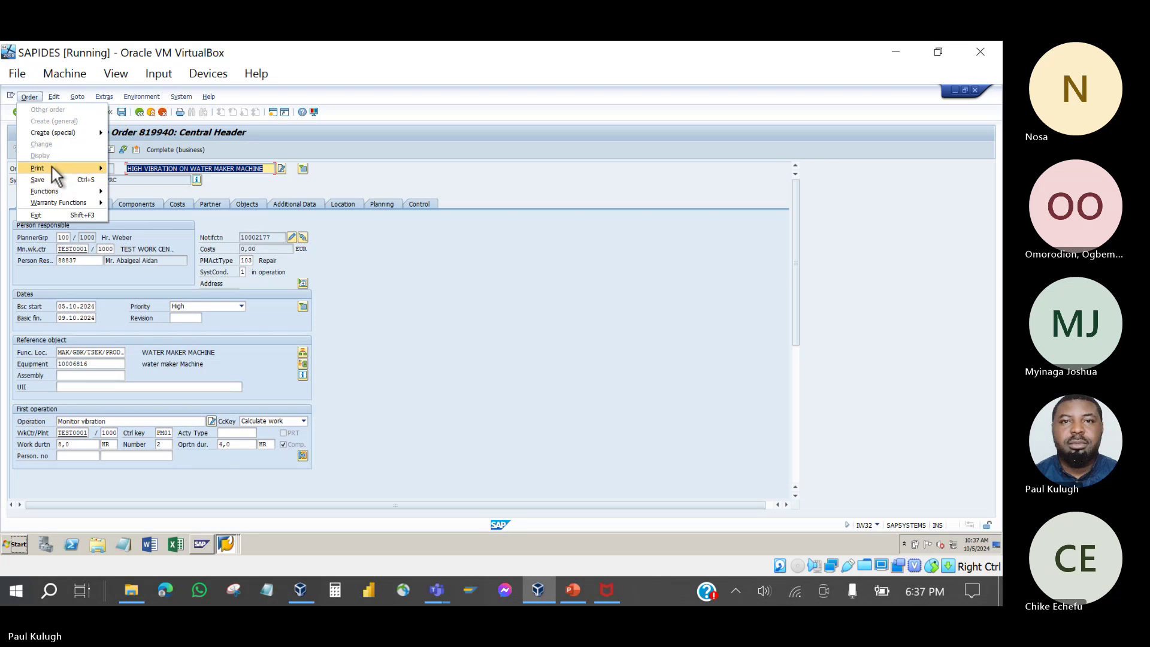
pyautogui.moveTo(52, 167)
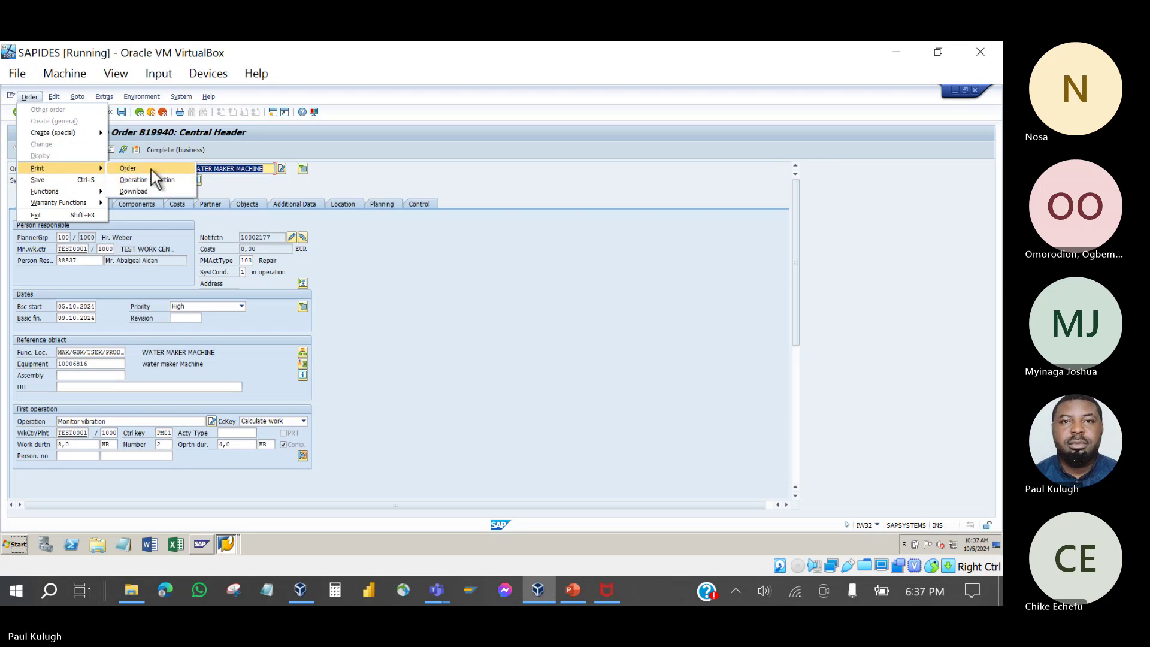
pyautogui.click(151, 170)
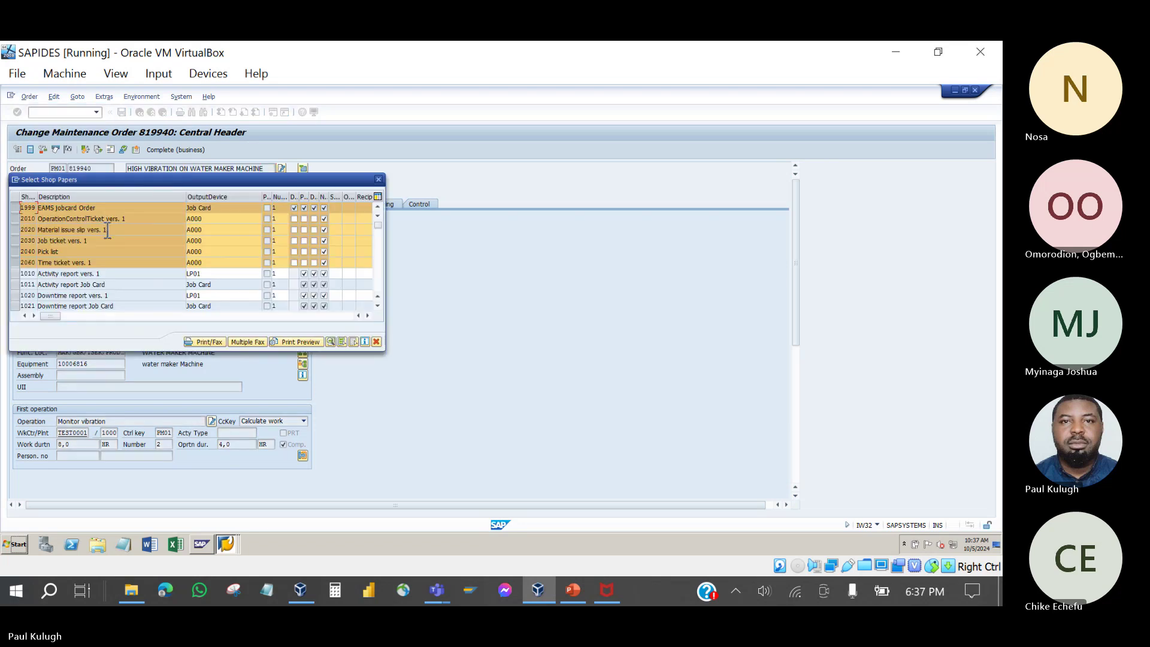
pyautogui.click(354, 341)
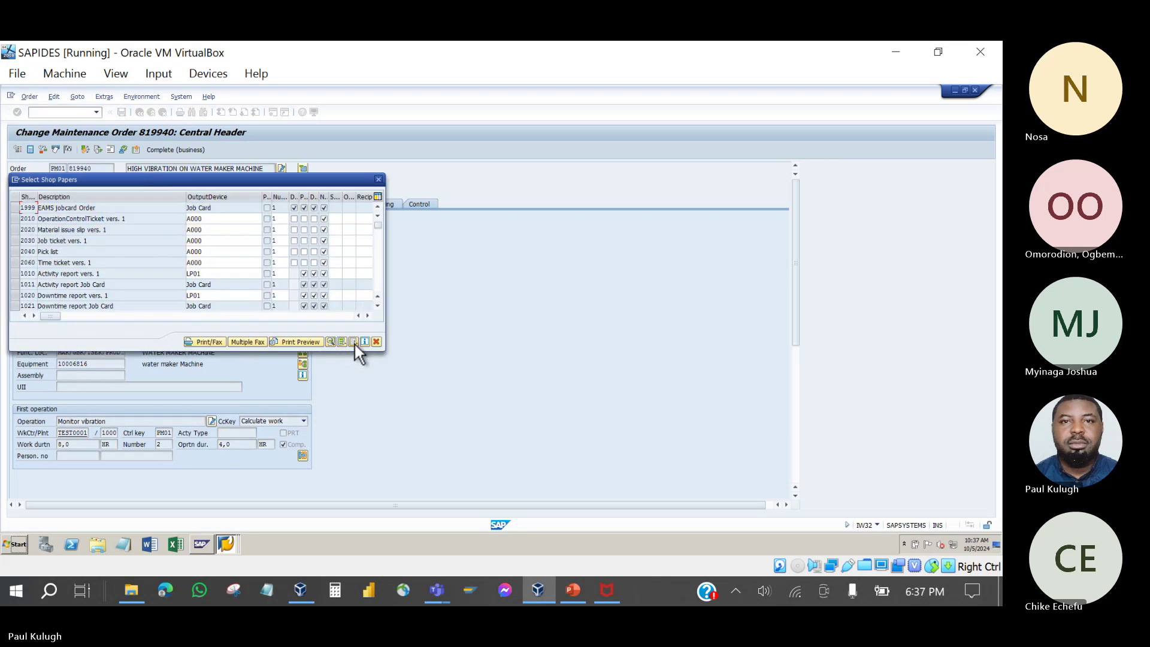
pyautogui.click(16, 262)
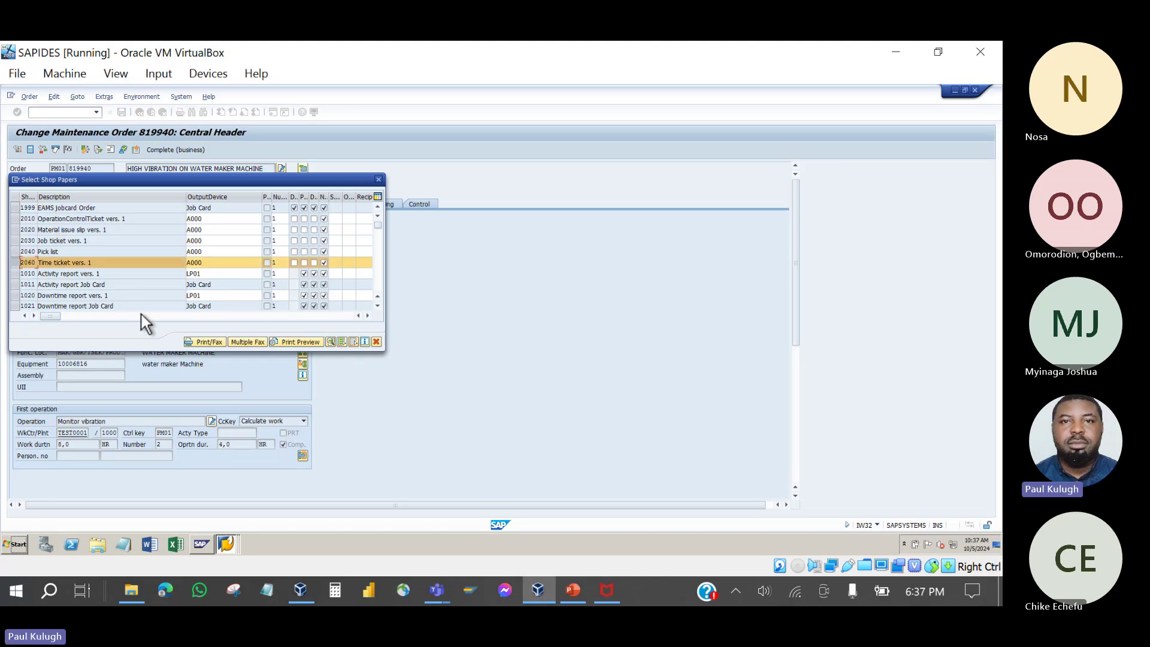
pyautogui.click(296, 341)
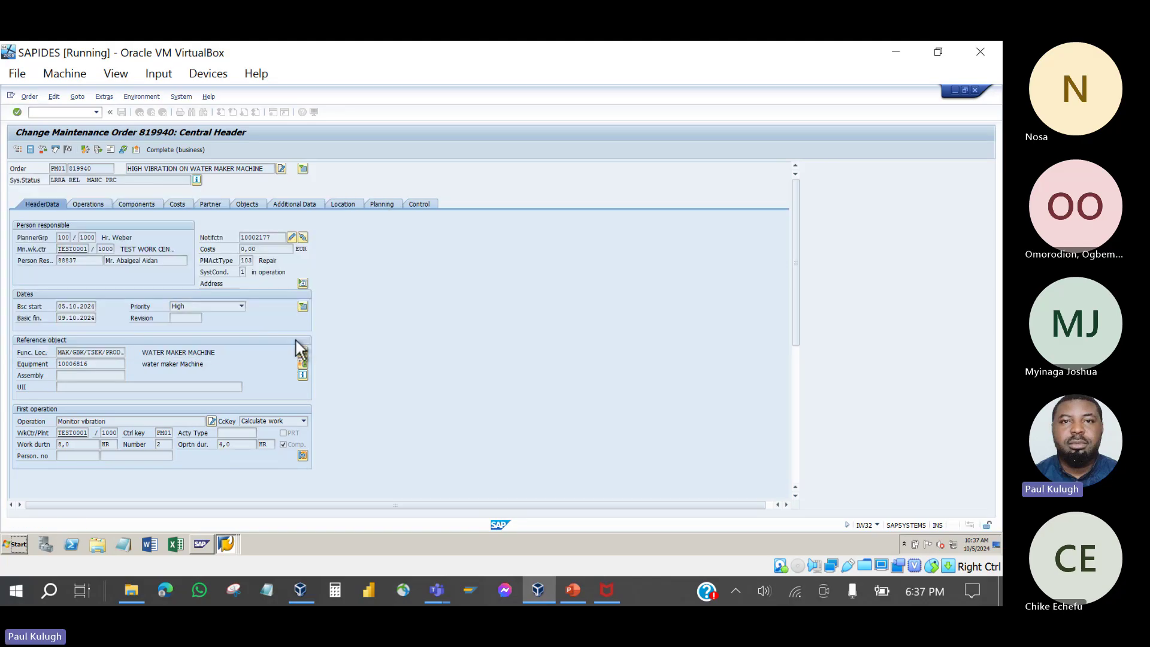
# Step: Review the time ticket preview from the order and operation data down to the signature section, and return to the shop paper selection
pyautogui.scroll(-3, 295, 340)
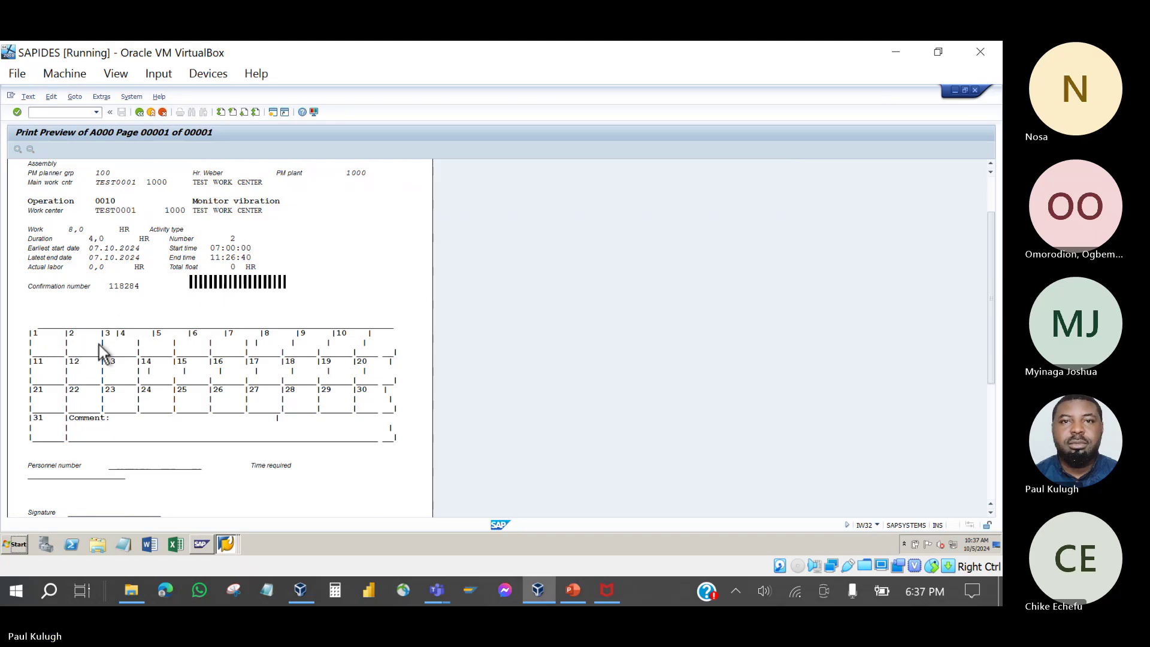
pyautogui.scroll(1, 101, 350)
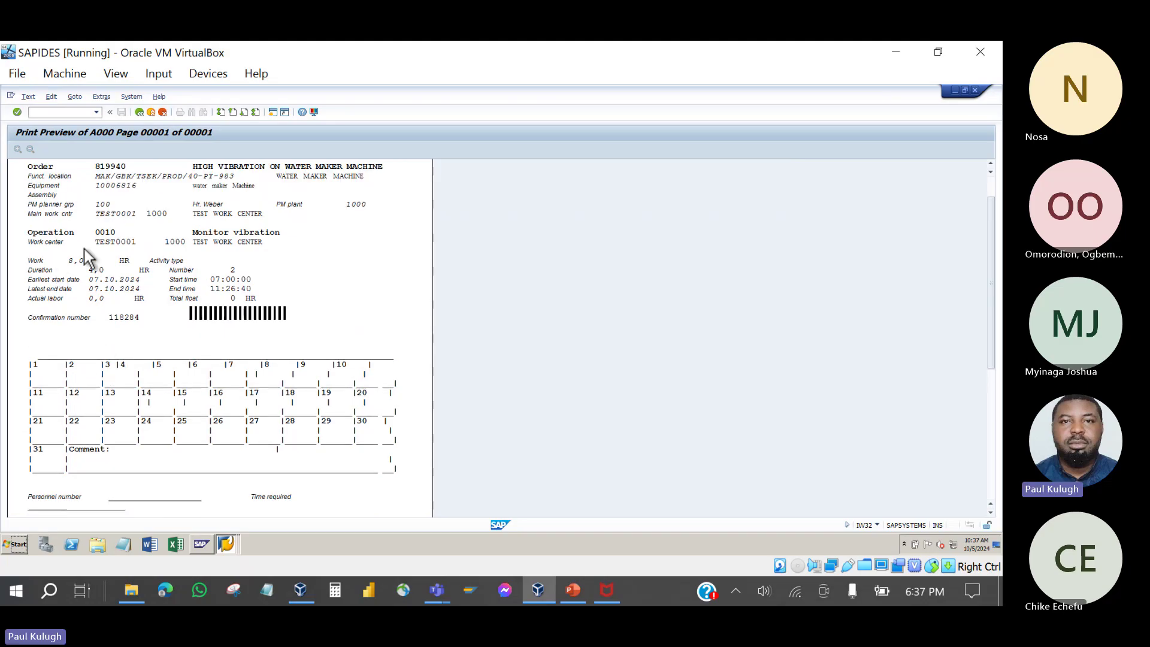
pyautogui.scroll(1, 72, 235)
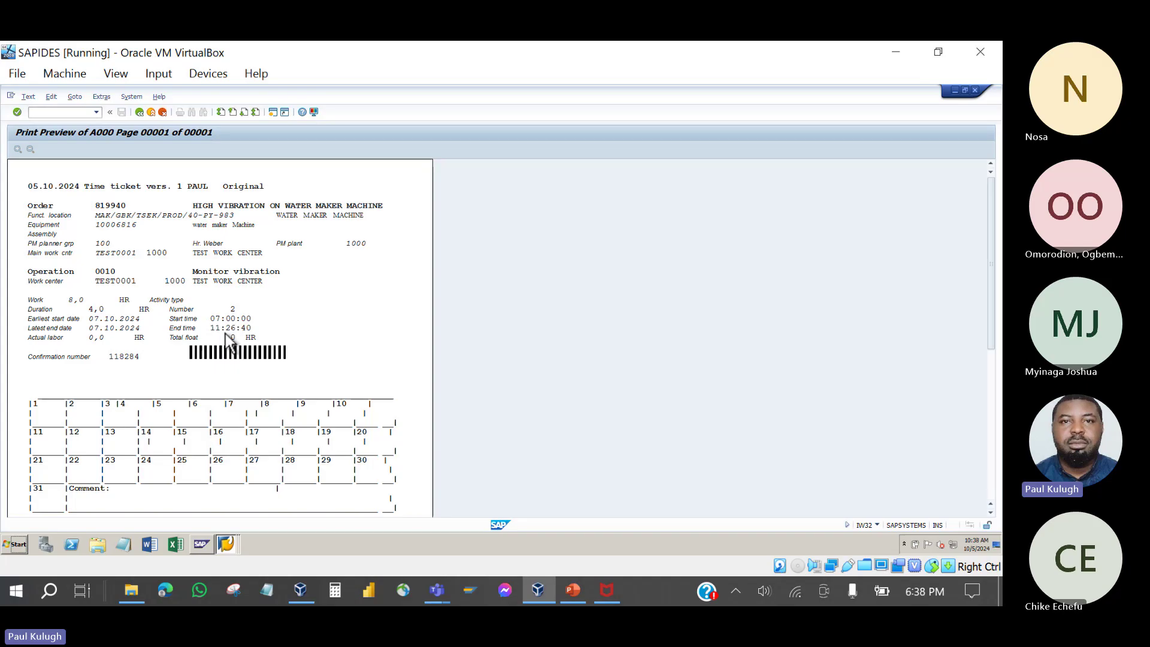
pyautogui.scroll(-5, 225, 335)
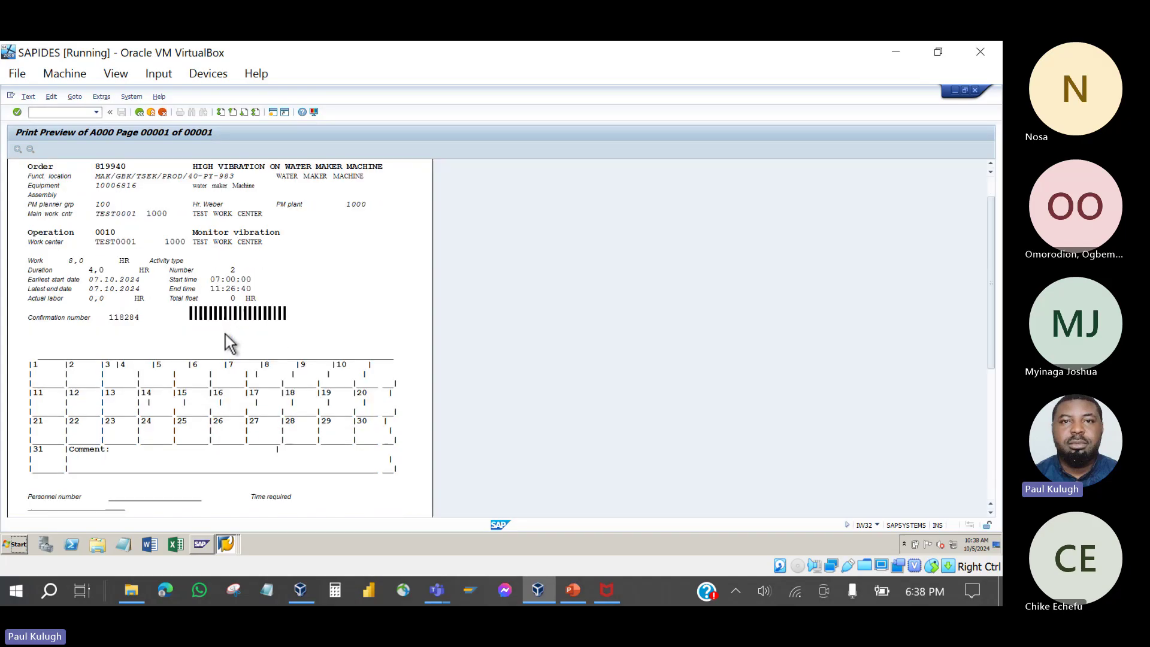
pyautogui.scroll(-2, 225, 334)
pyautogui.scroll(7, 225, 334)
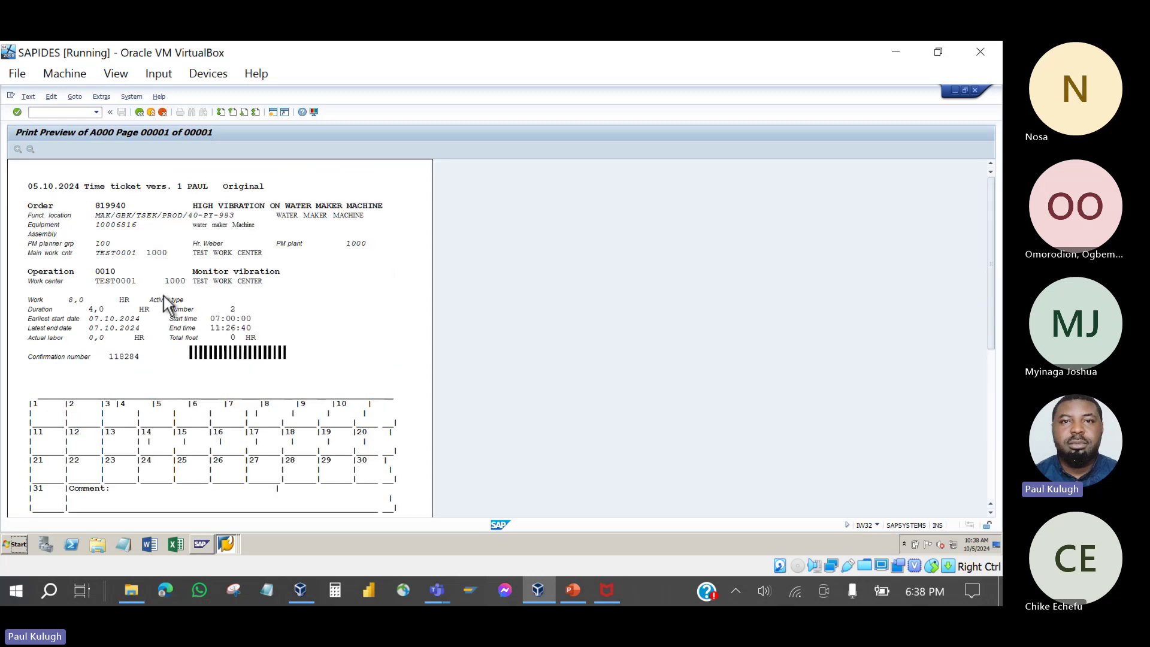
pyautogui.click(140, 111)
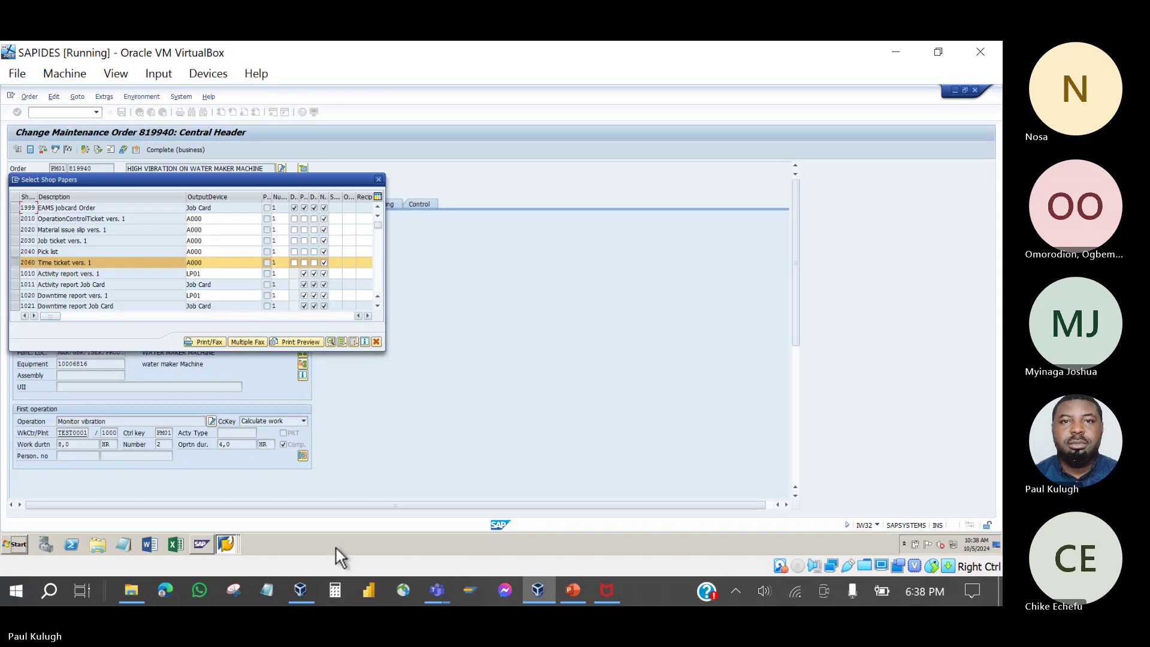
# Step: Check the Completion Confirmation Slip entry on the PowerPoint slide, return to SAP and deselect the Time ticket vers. 1 shop paper
pyautogui.click(573, 591)
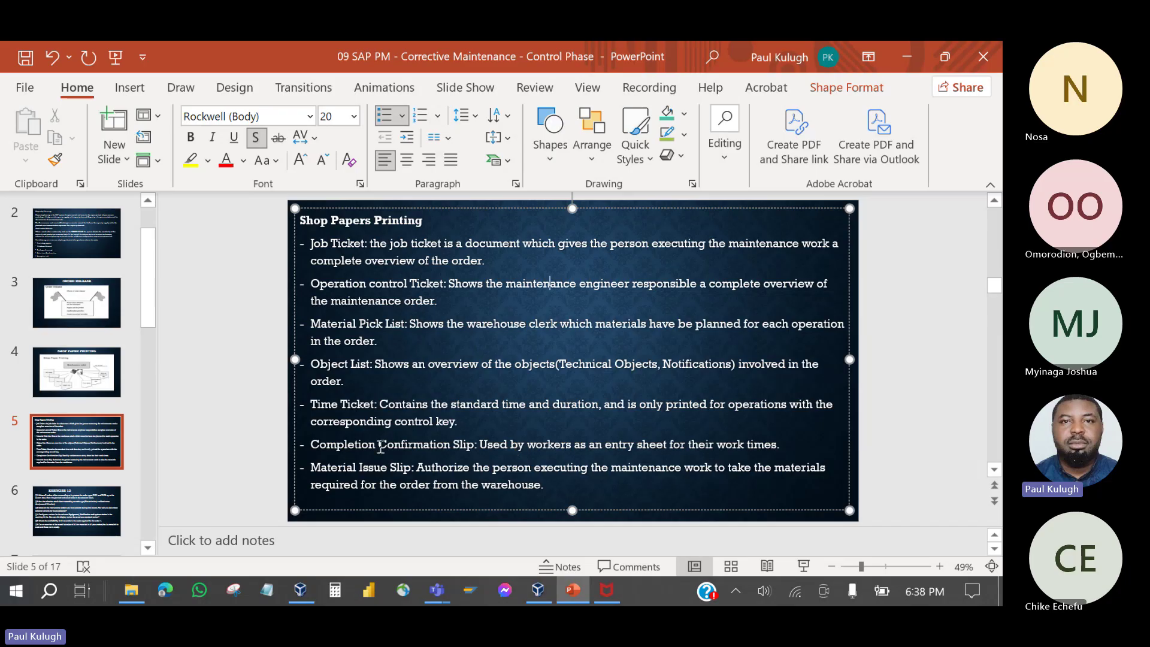
pyautogui.click(537, 590)
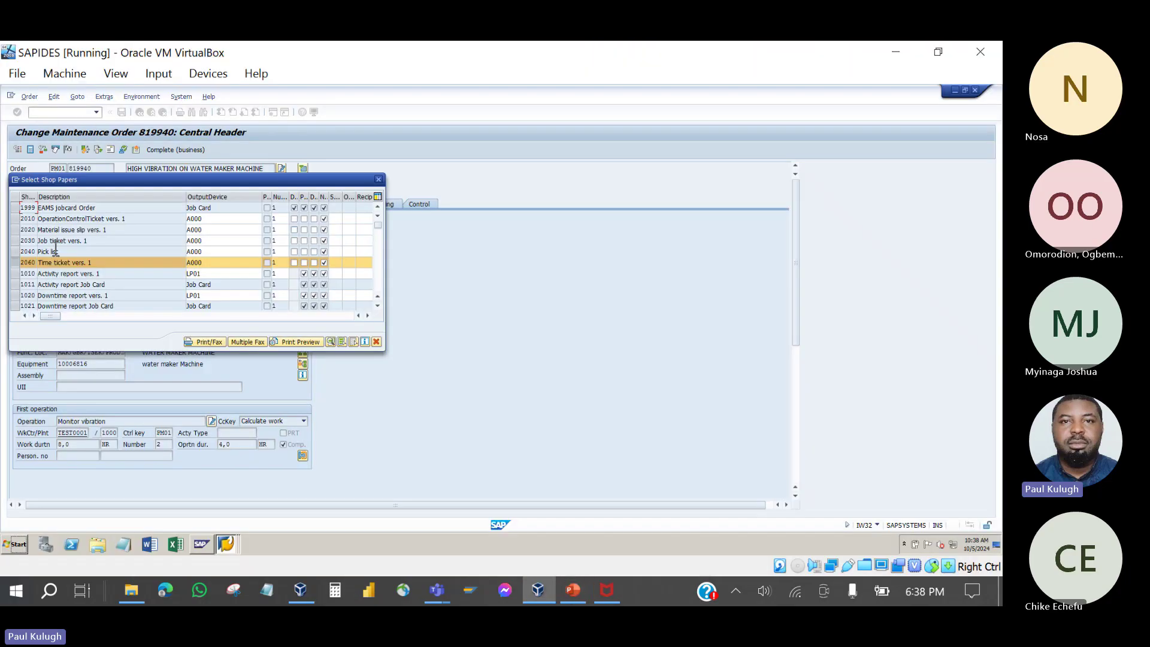
pyautogui.click(14, 262)
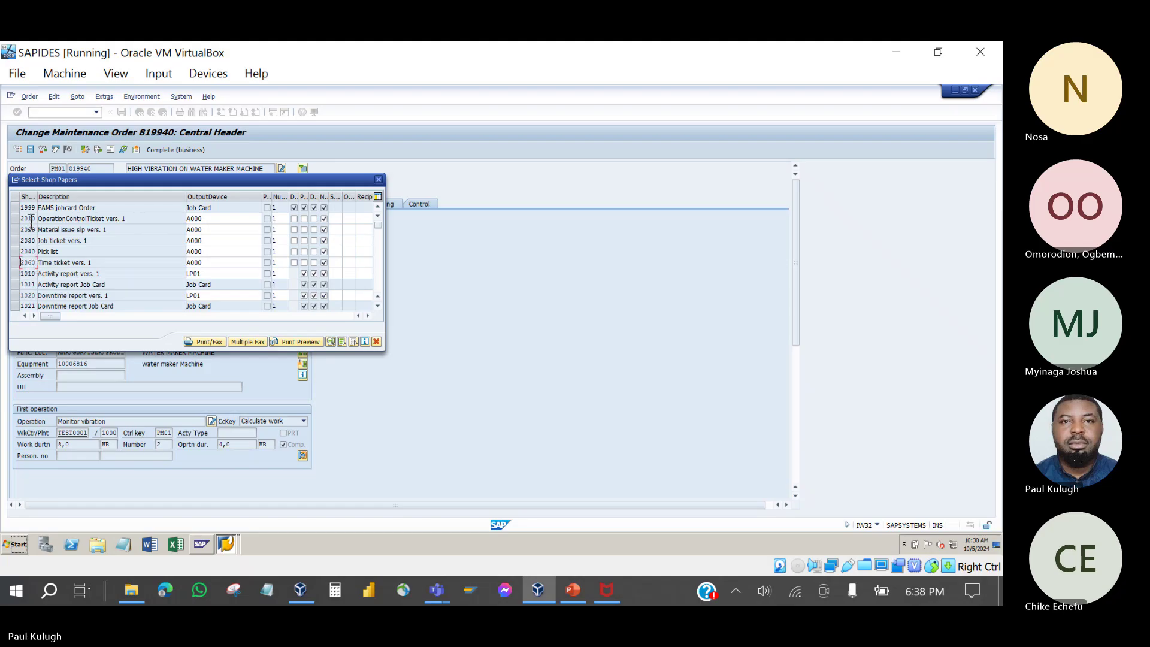
# Step: Search the shop paper list for a completion confirmation slip and return to the start of the list
pyautogui.scroll(-1, 31, 221)
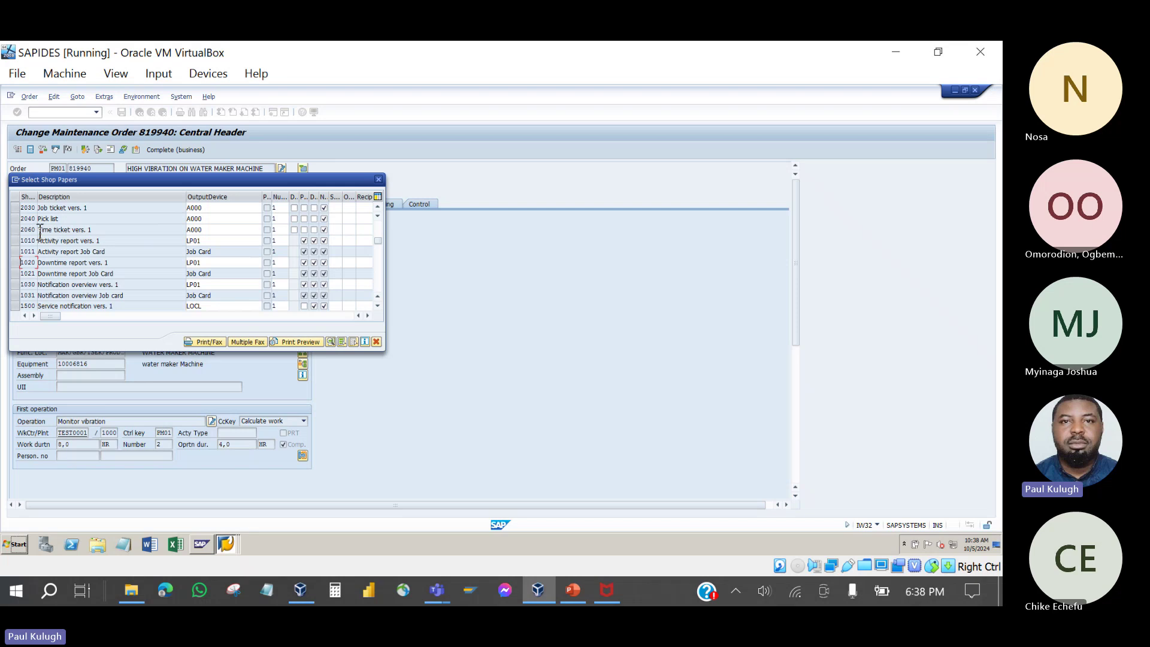
pyautogui.scroll(-2, 45, 240)
pyautogui.scroll(3, 52, 245)
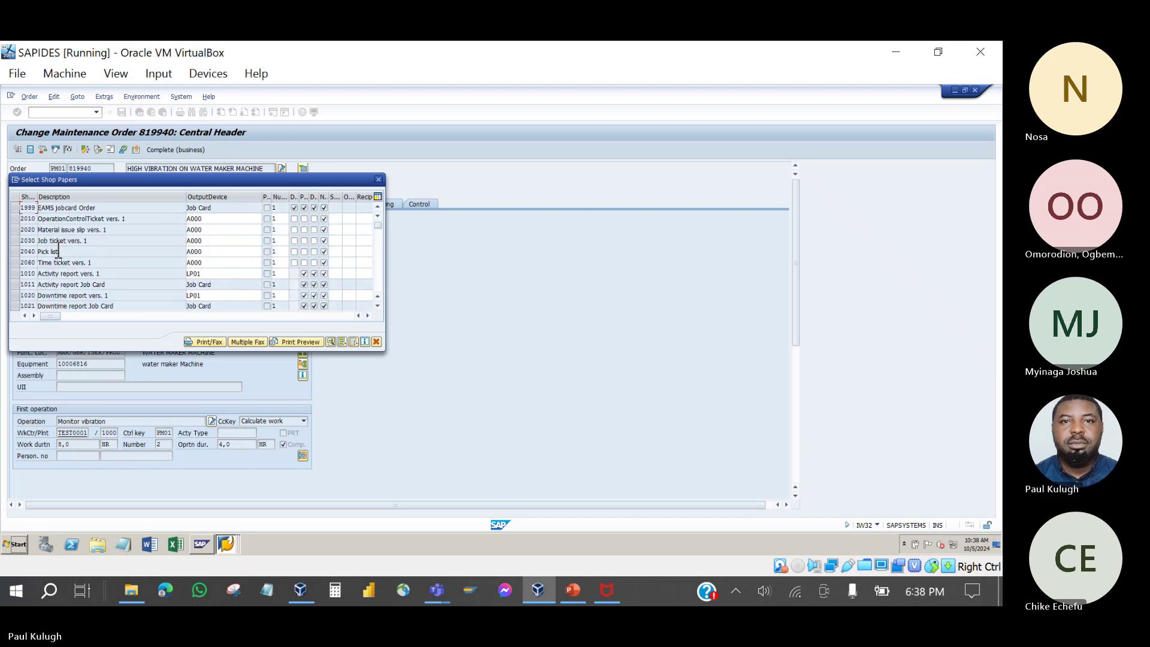
pyautogui.click(76, 220)
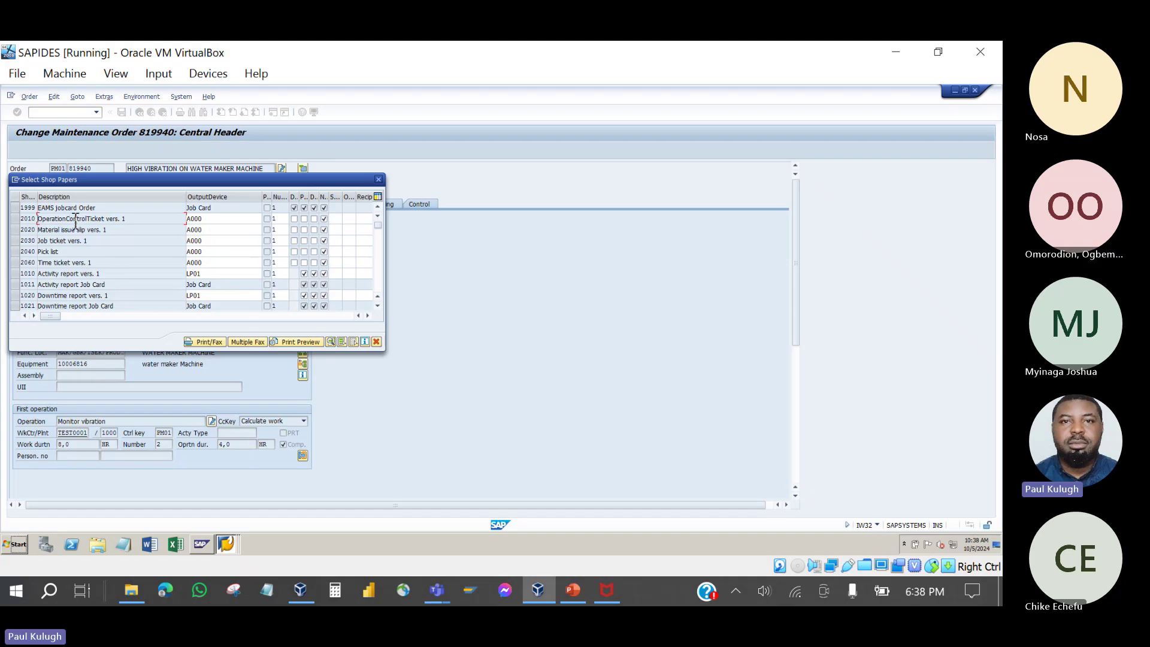
pyautogui.scroll(-2, 75, 220)
pyautogui.scroll(2, 75, 219)
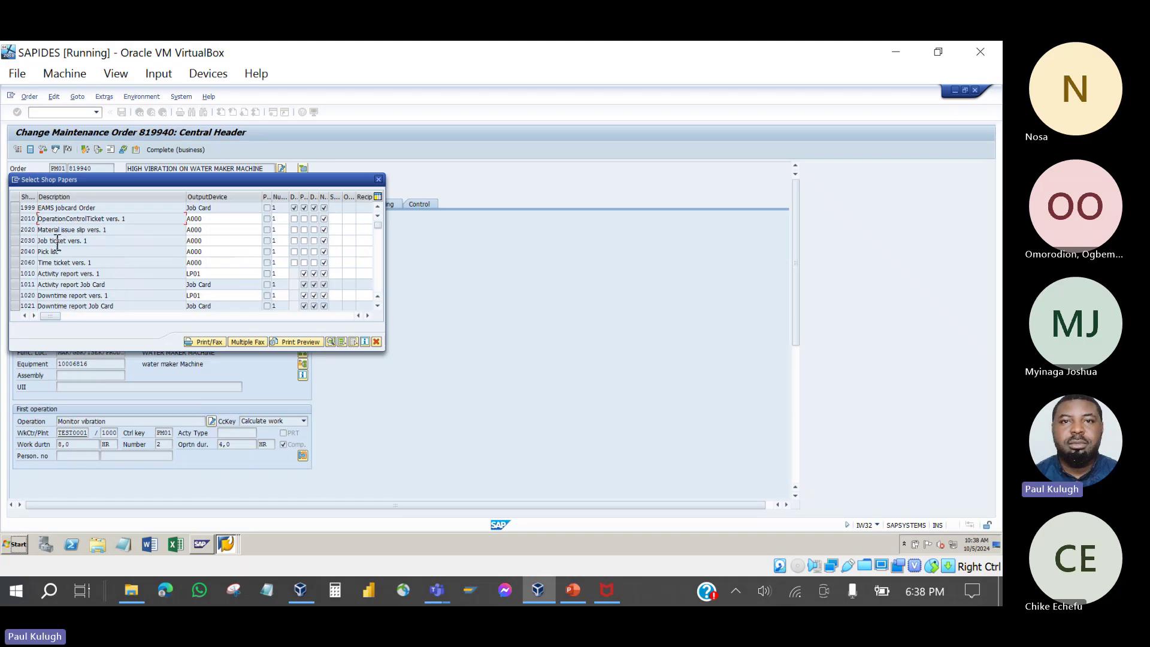
# Step: Close the shop paper selection and open the maintenance order's operation overview
pyautogui.click(379, 180)
pyautogui.click(97, 202)
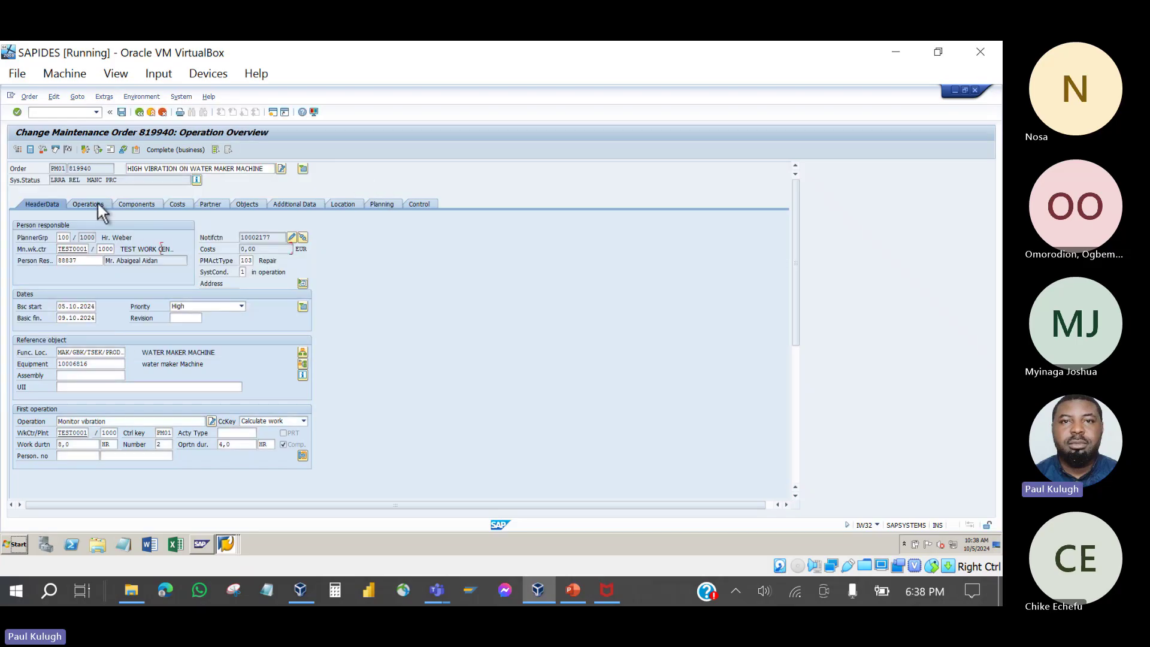
pyautogui.click(88, 204)
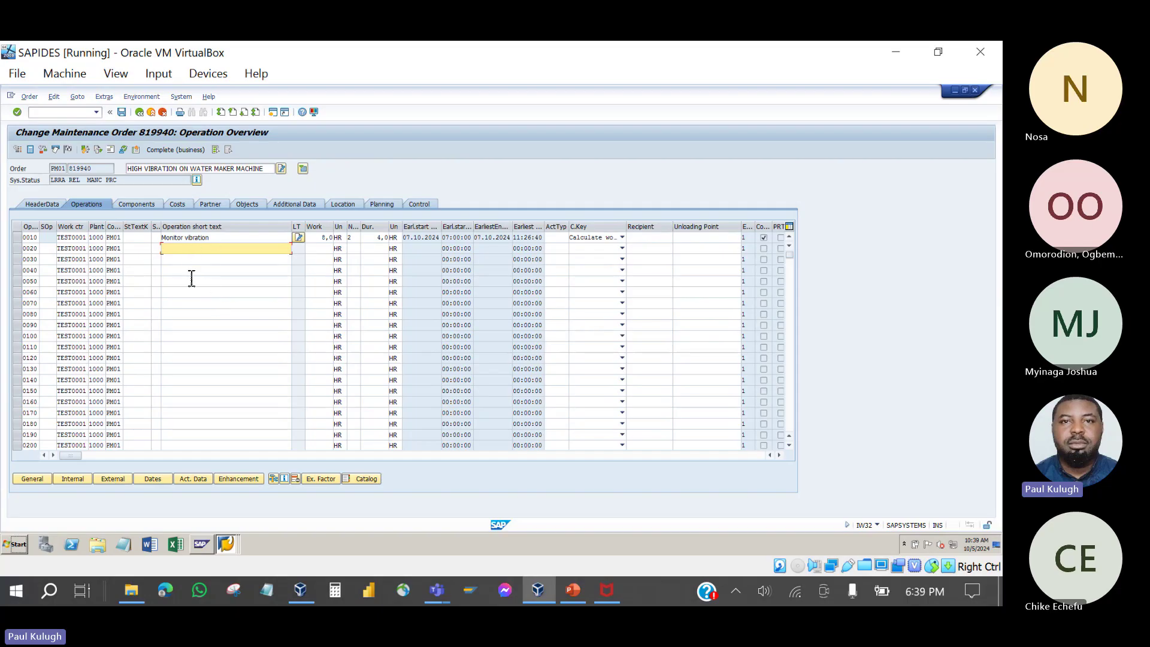
# Step: Check the Material Issue Slip entry on the Shop Papers Printing slide in PowerPoint and return to the SAP order
pyautogui.click(223, 237)
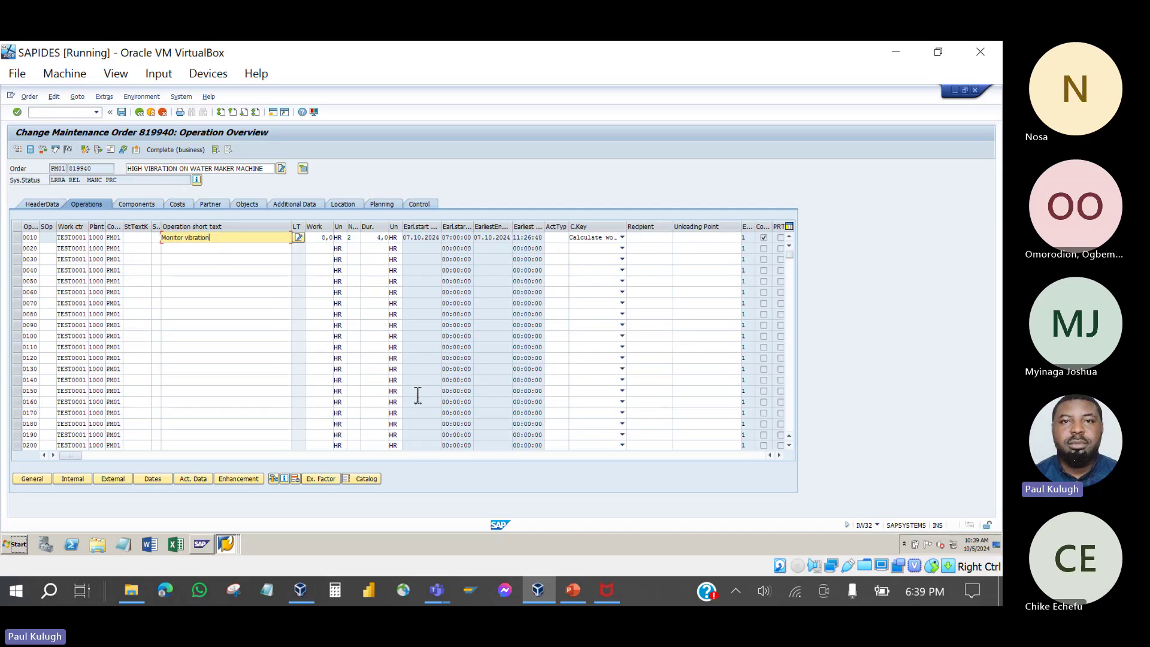
pyautogui.click(573, 592)
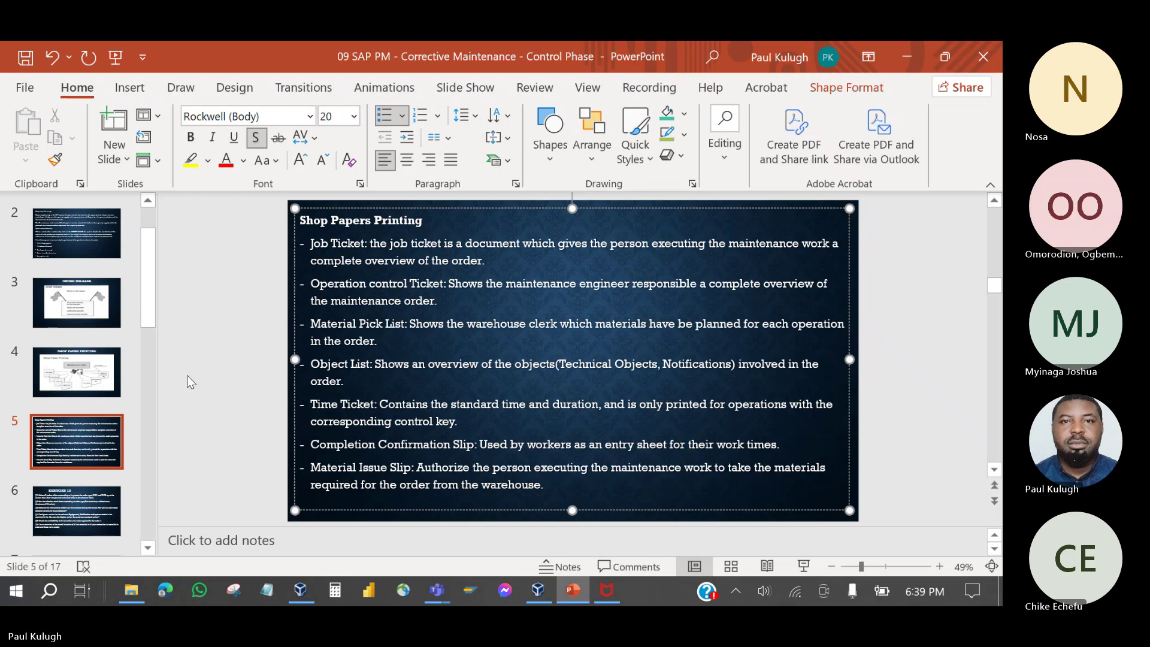
pyautogui.click(348, 474)
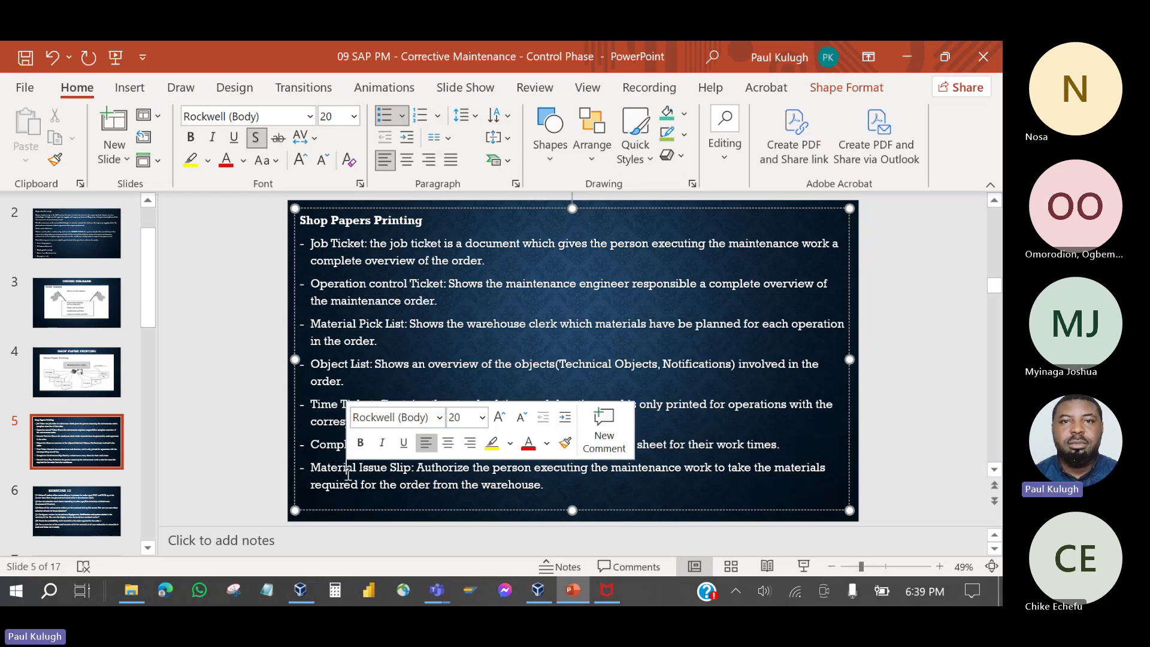
pyautogui.click(459, 473)
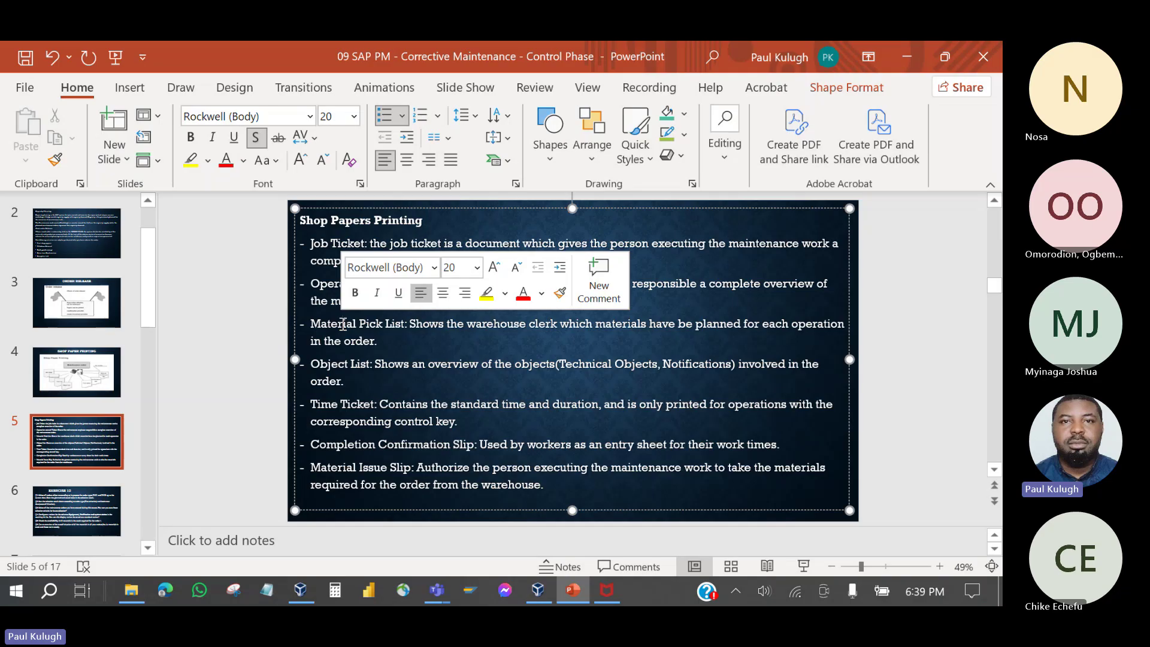
pyautogui.click(575, 594)
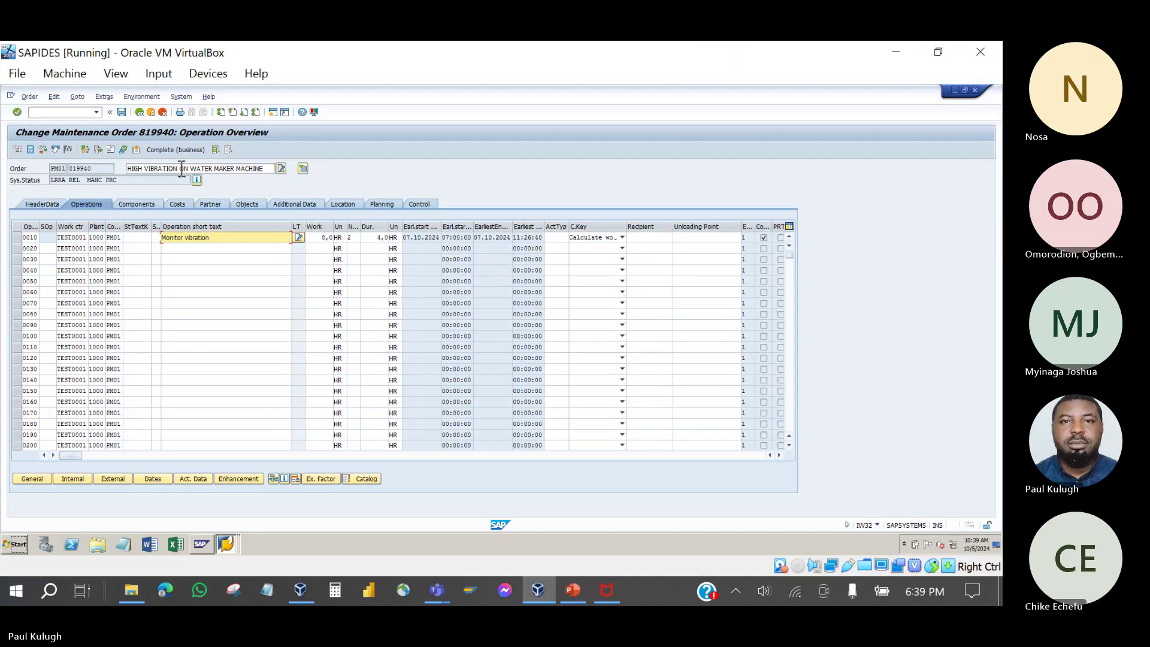
# Step: Open the order's shop paper selection, deselect all papers and preview only Material issue slip vers. 1
pyautogui.click(34, 94)
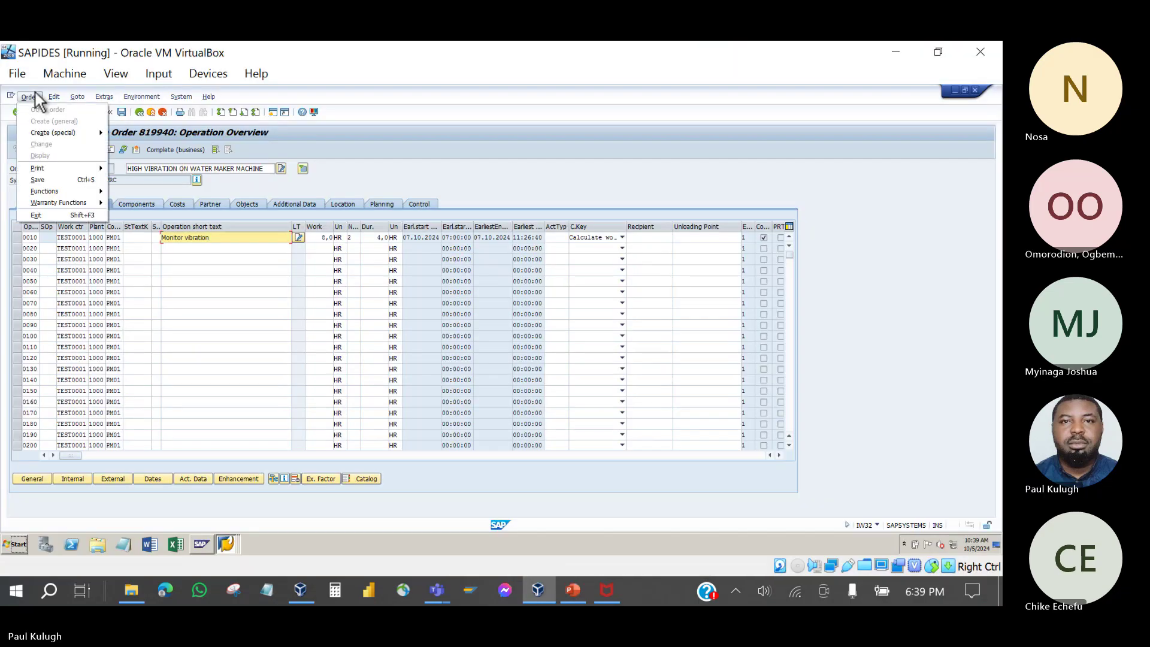
pyautogui.moveTo(49, 191)
pyautogui.click(114, 168)
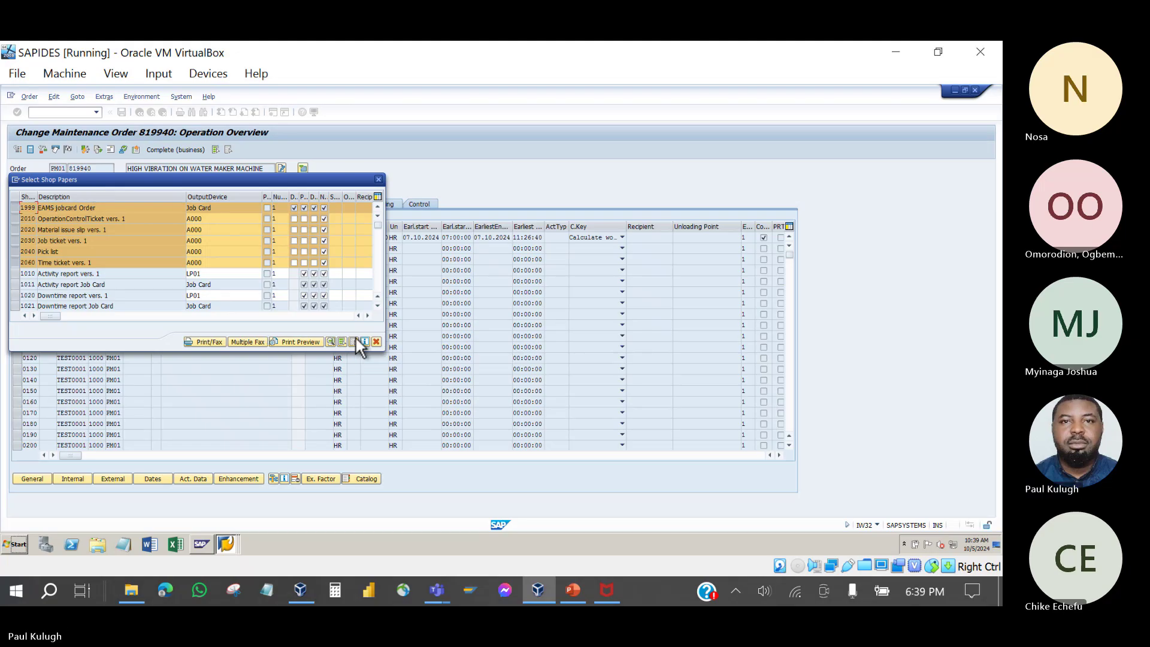
pyautogui.click(354, 341)
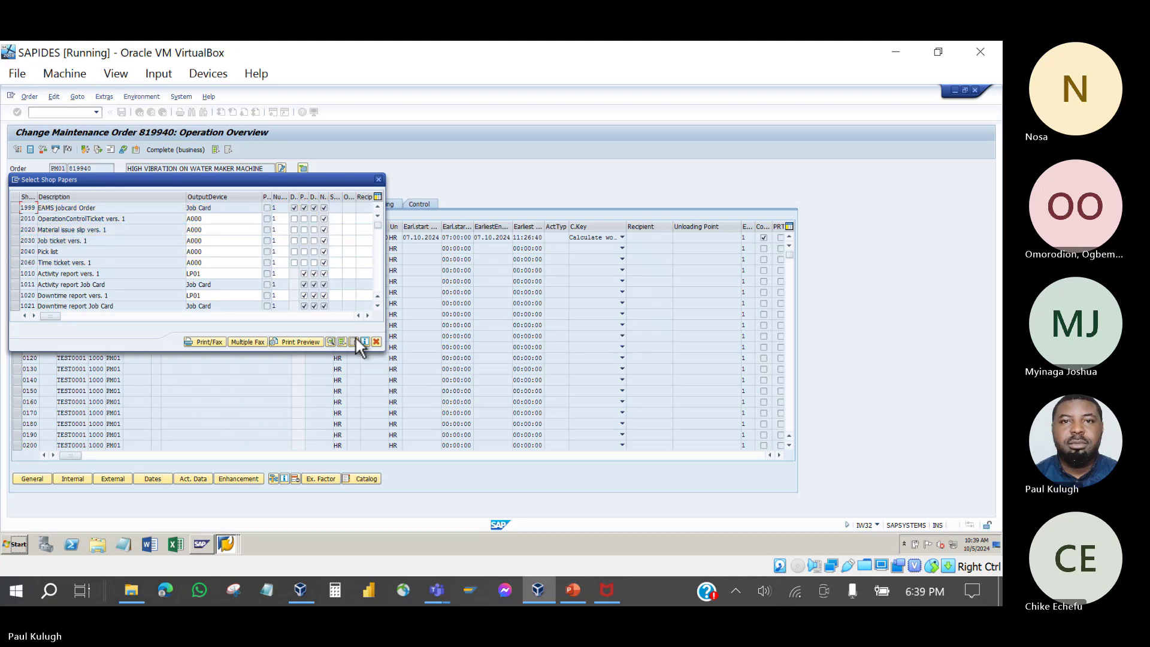
pyautogui.click(16, 230)
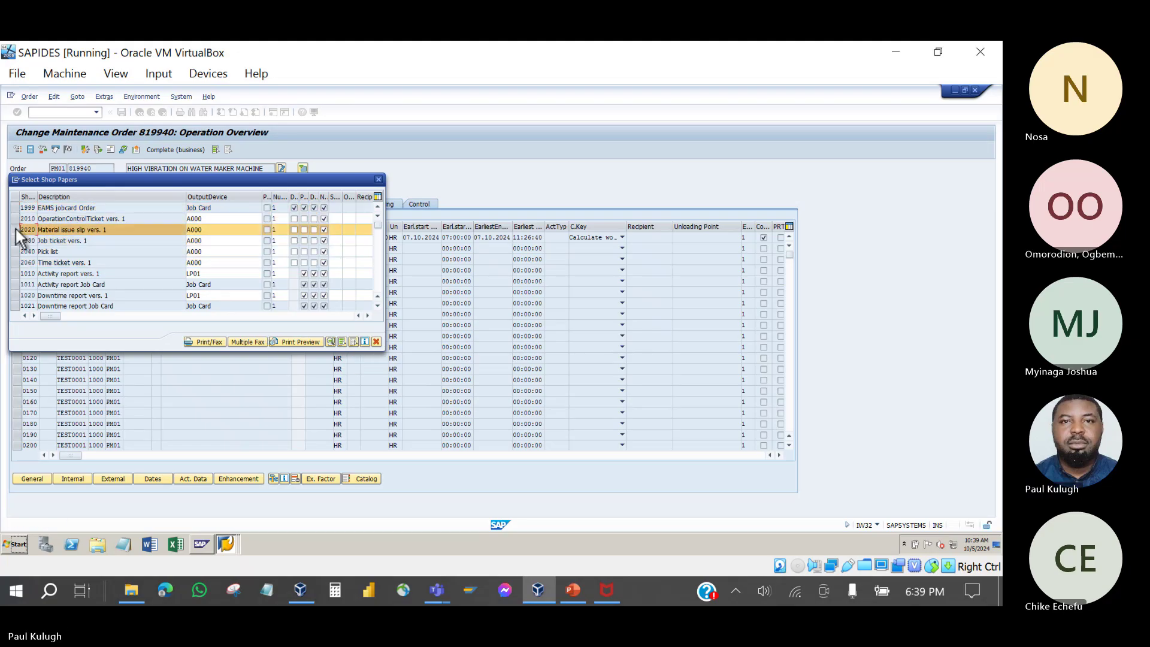
pyautogui.click(289, 343)
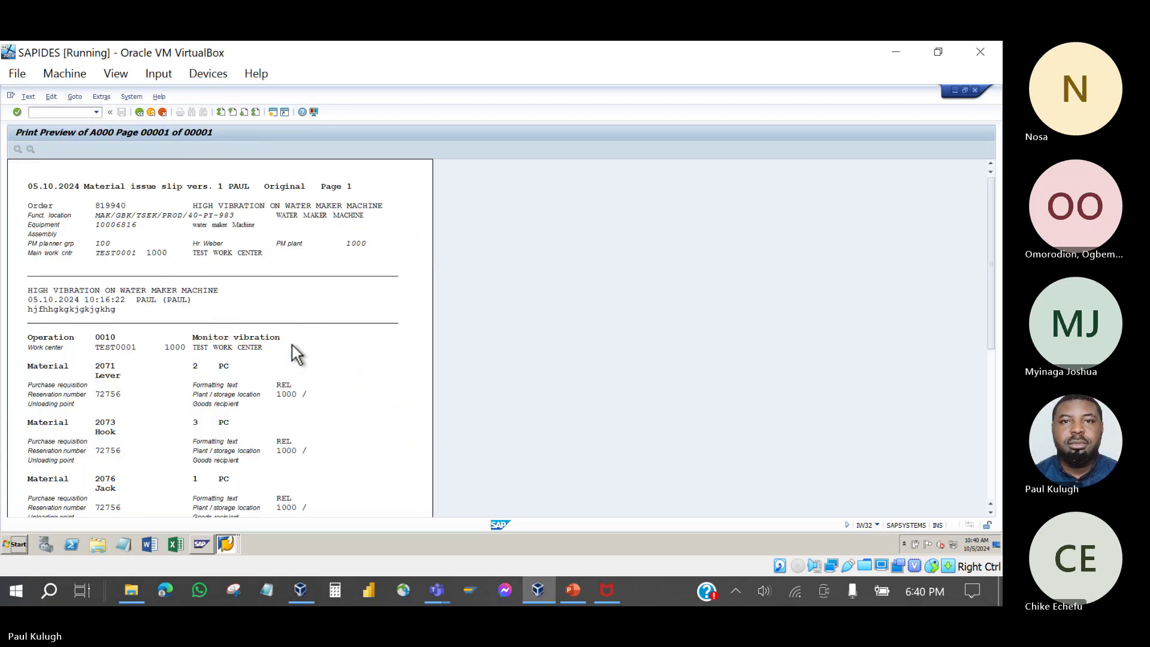
# Step: Review the material issue slip preview from the order data to the end of the report, and close it and the shop paper selection
pyautogui.scroll(-3, 293, 345)
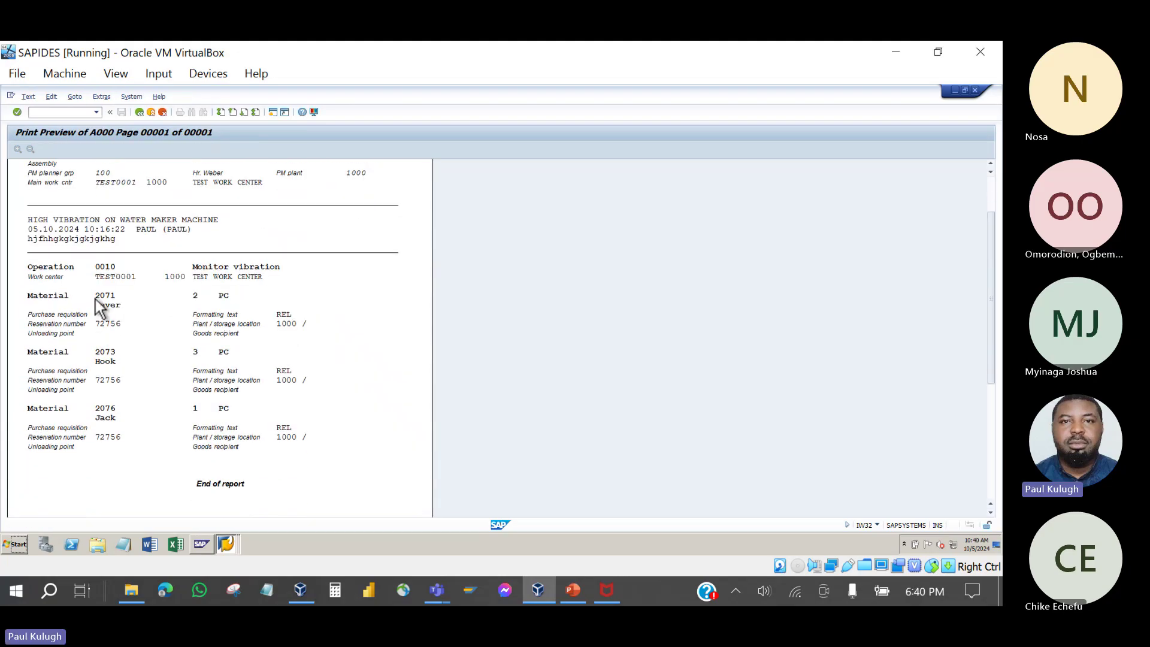
pyautogui.scroll(-4, 103, 440)
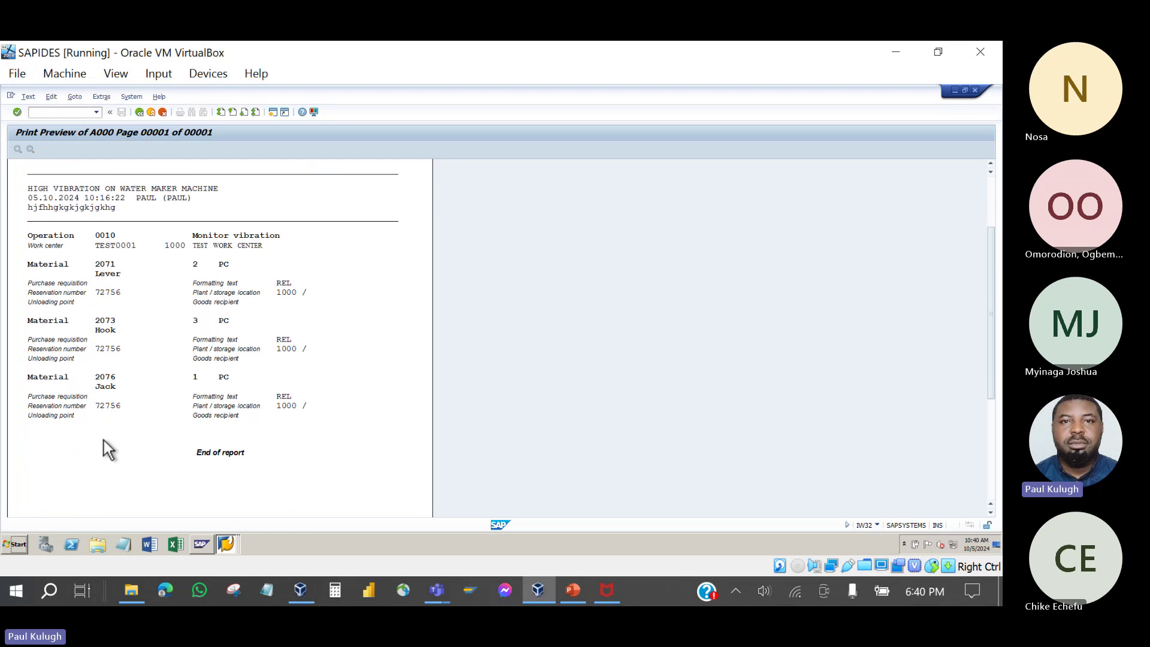
pyautogui.scroll(5, 103, 440)
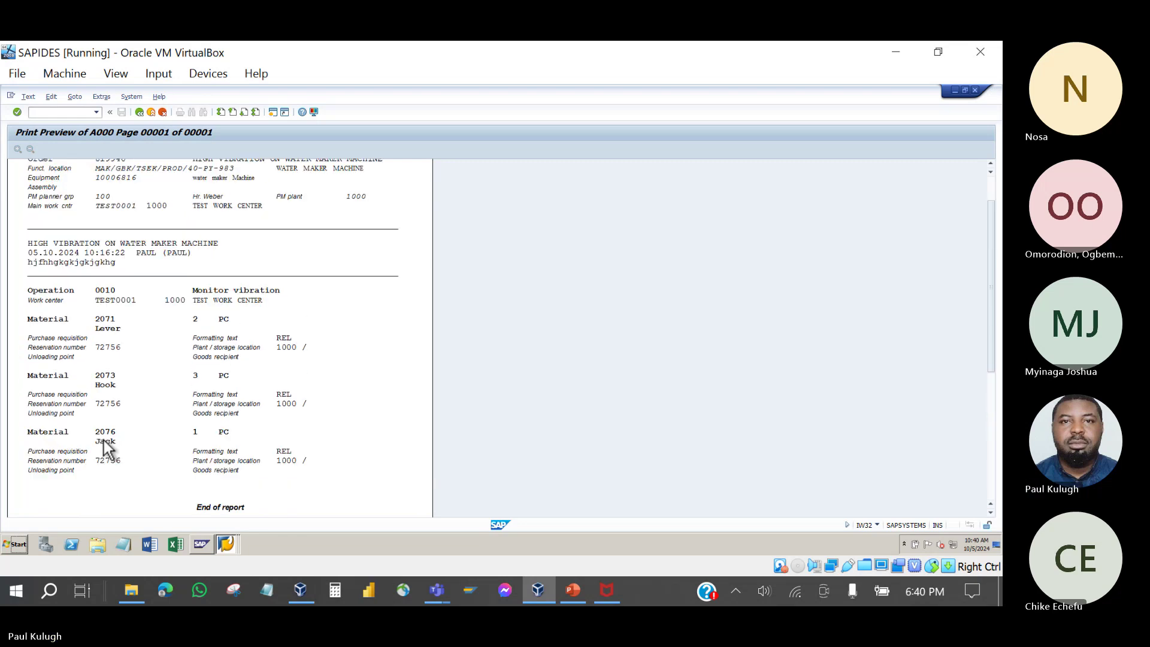
pyautogui.scroll(2, 111, 398)
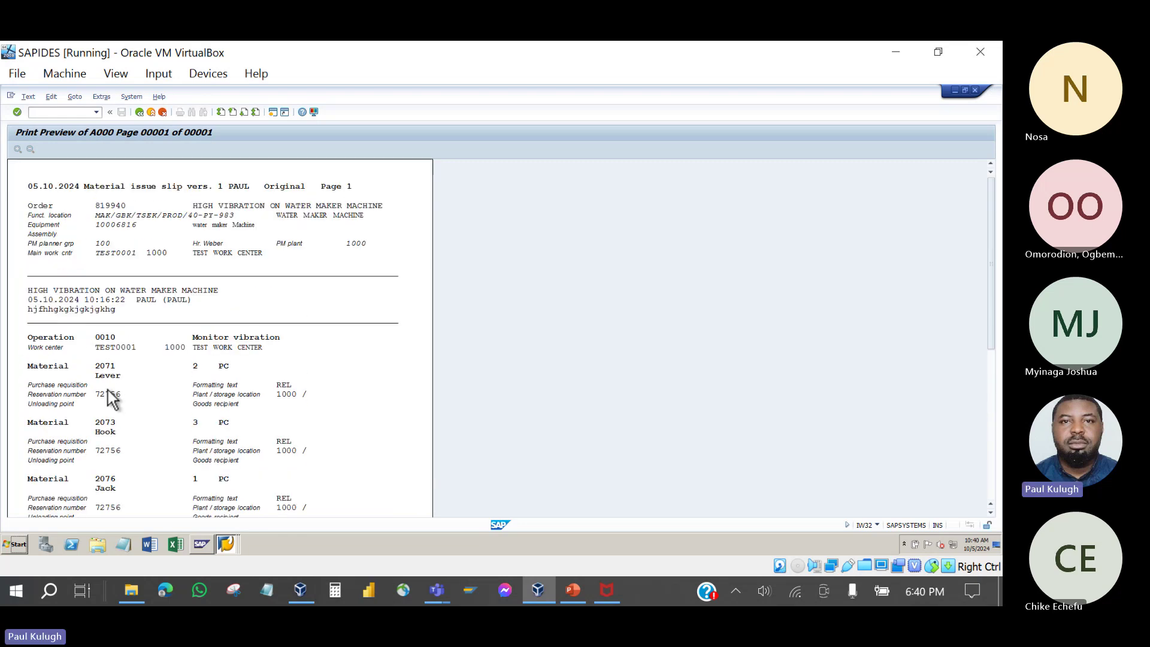
pyautogui.click(135, 117)
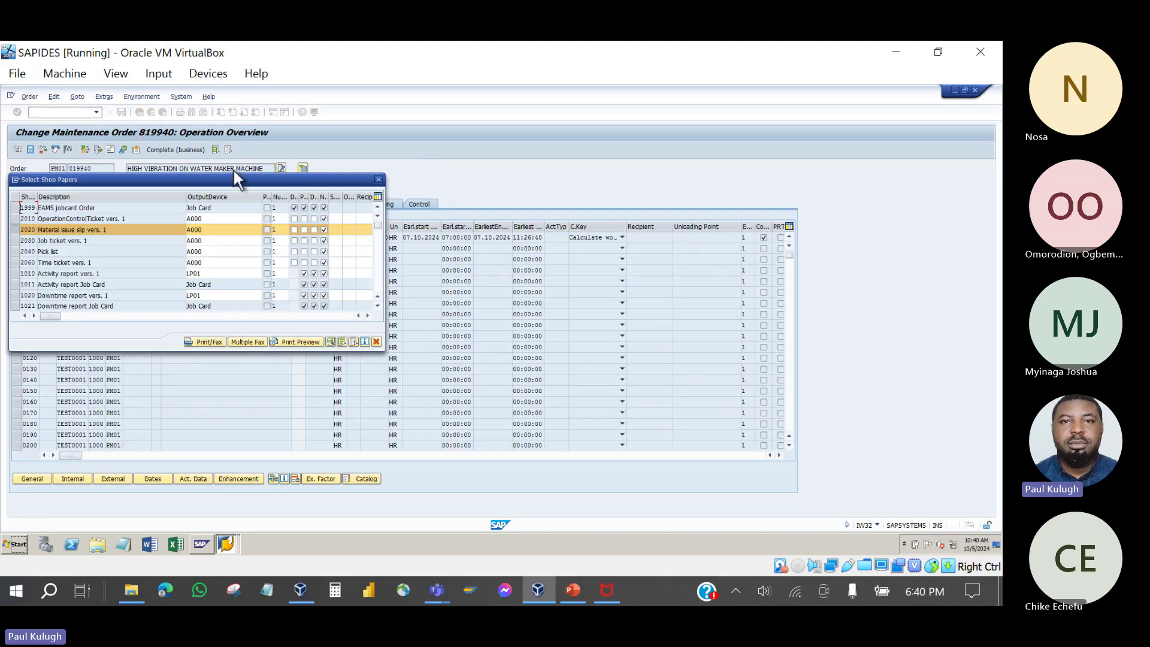
pyautogui.click(378, 179)
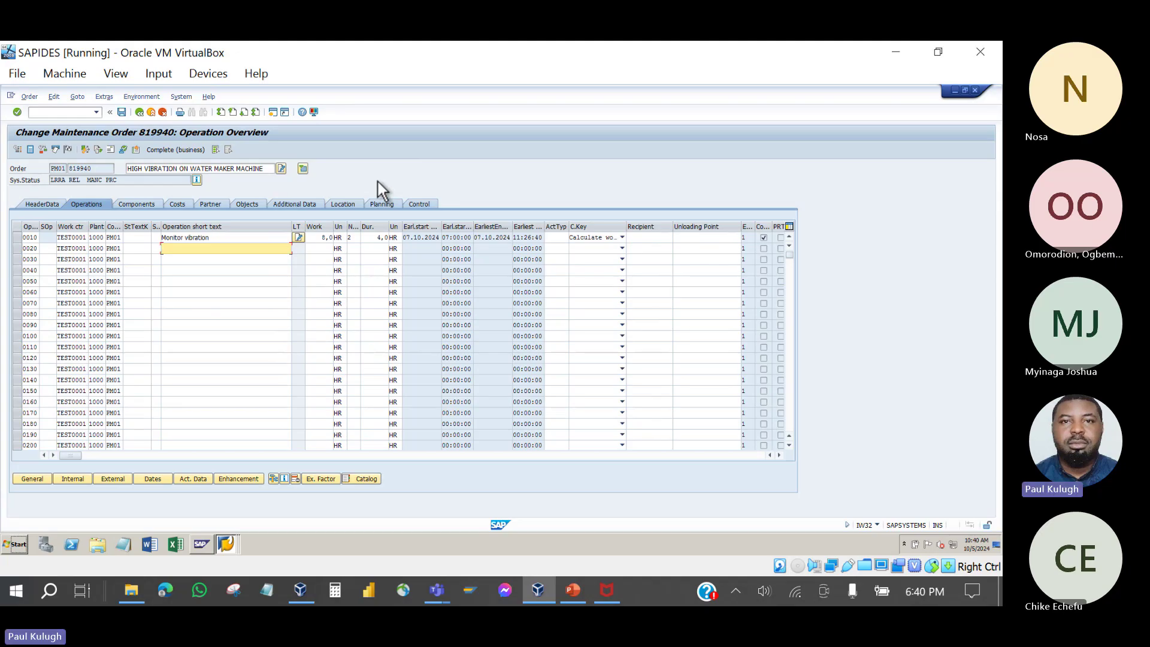
# Step: Review the maintenance order's header data, components and operations, and switch to the PowerPoint presentation
pyautogui.click(43, 204)
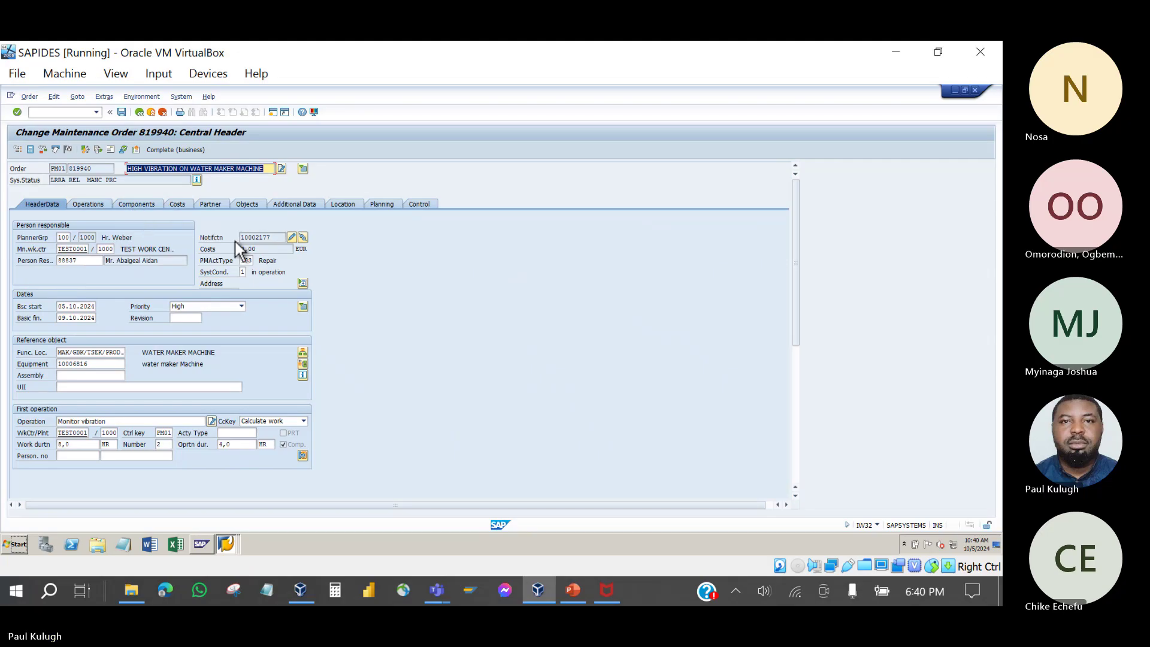
pyautogui.click(144, 204)
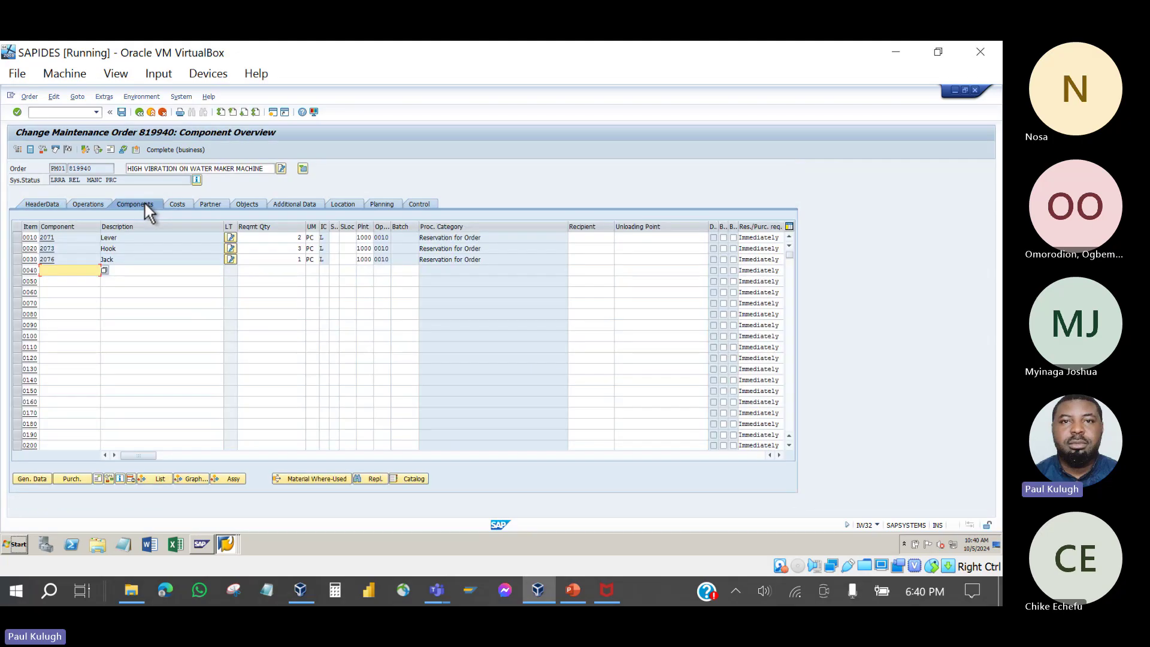
pyautogui.click(88, 203)
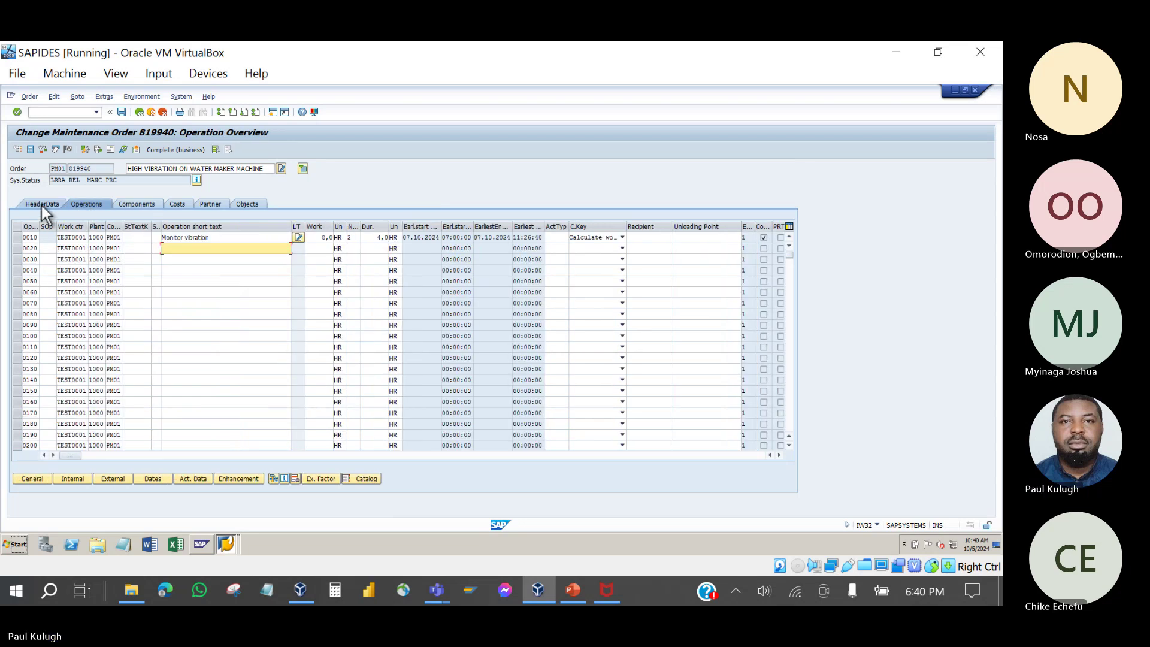
pyautogui.click(41, 204)
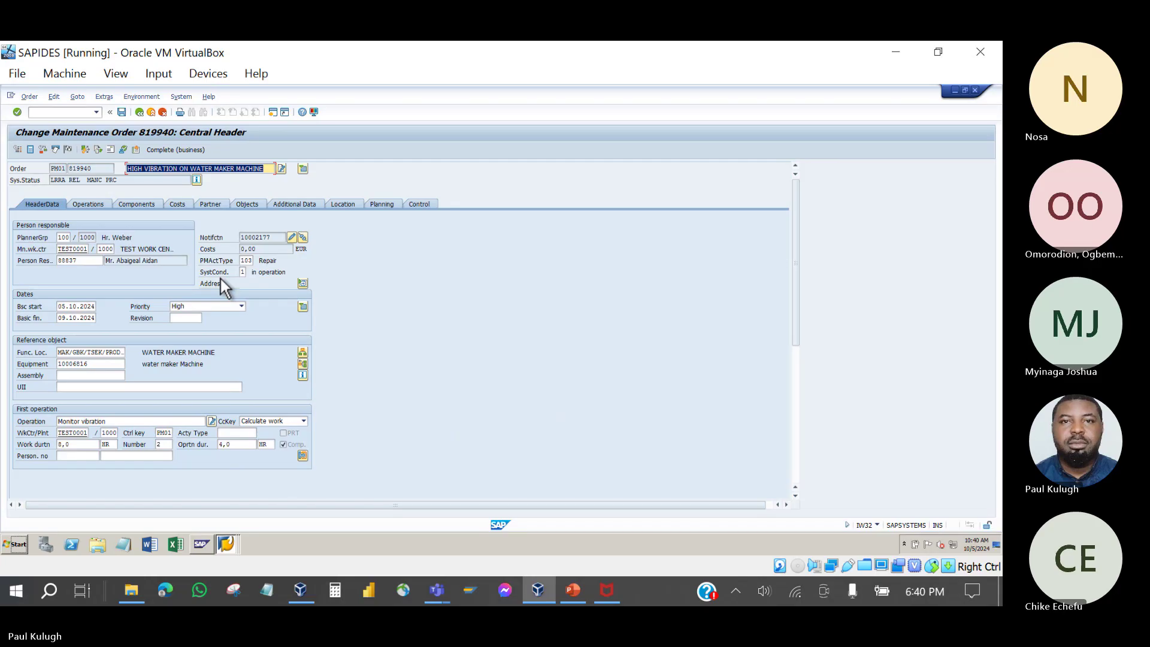
pyautogui.click(573, 591)
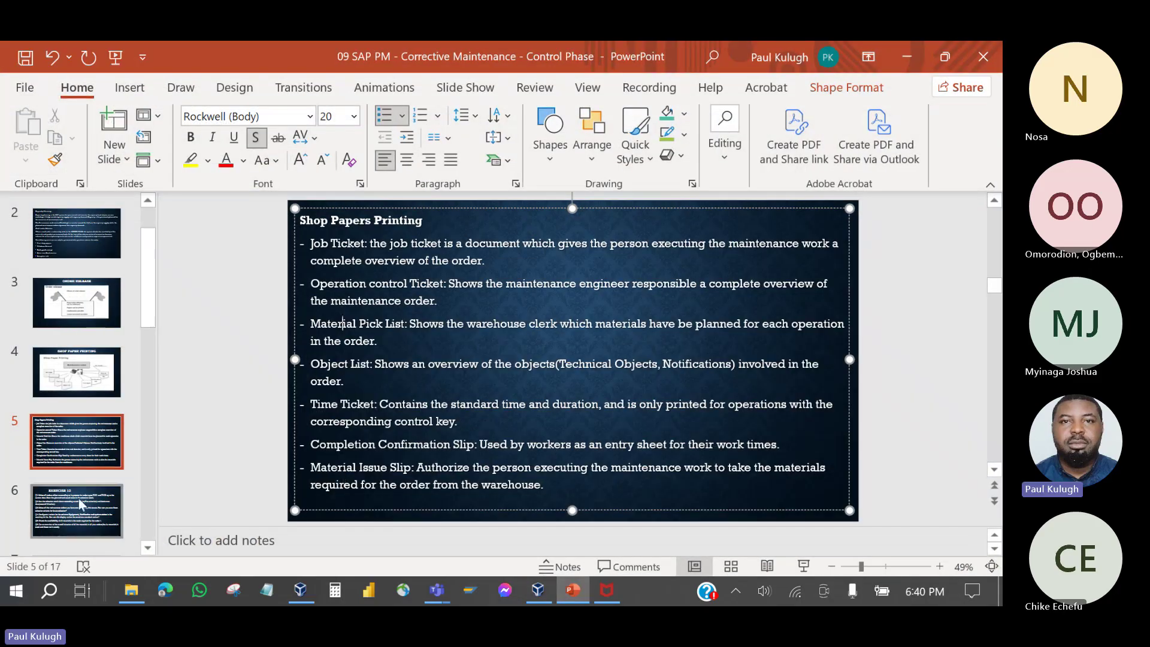
# Step: Display the Exercise 12 slide, and switch to the running SAPIDES virtual machine in VirtualBox
pyautogui.click(80, 502)
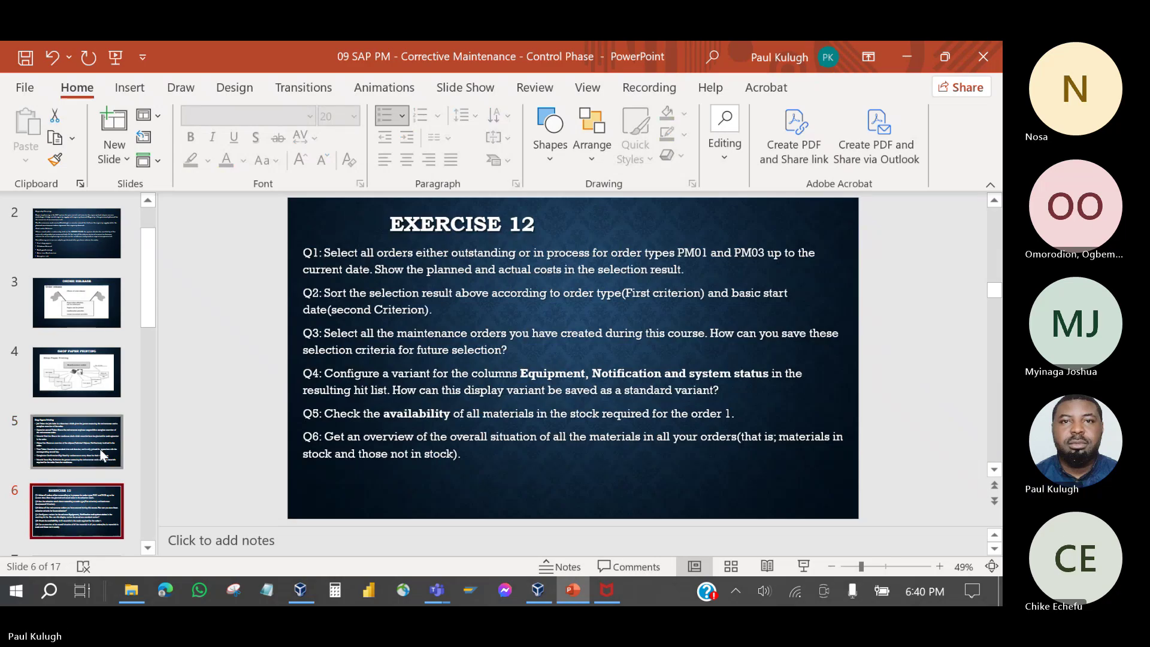
pyautogui.scroll(-3, 99, 448)
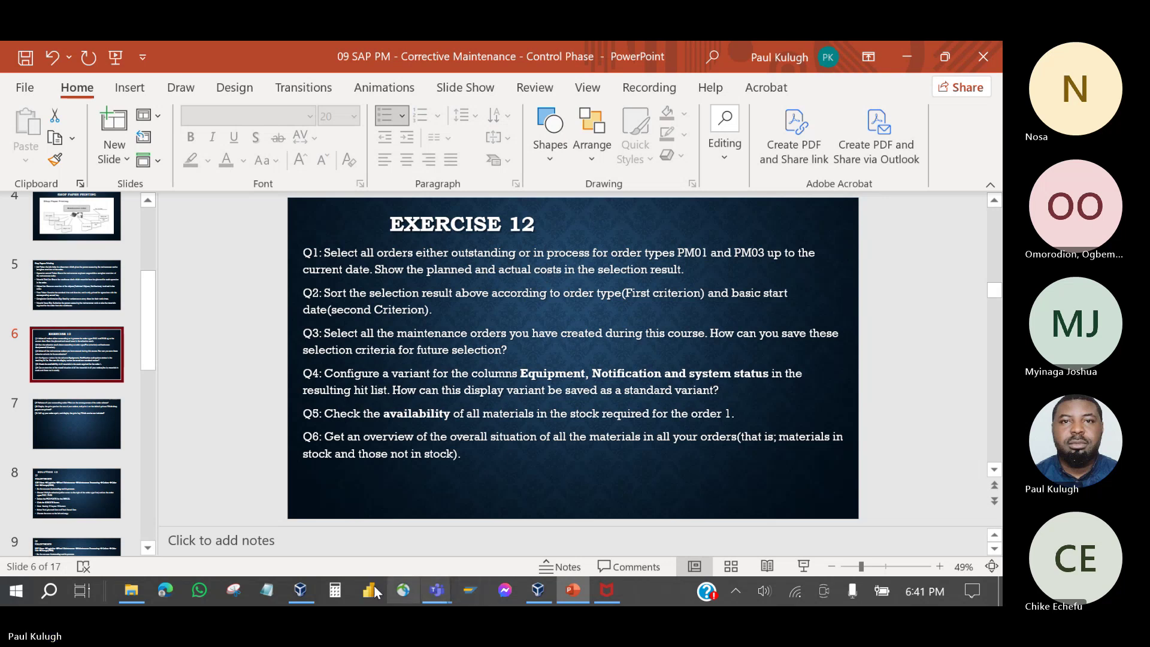
pyautogui.click(301, 591)
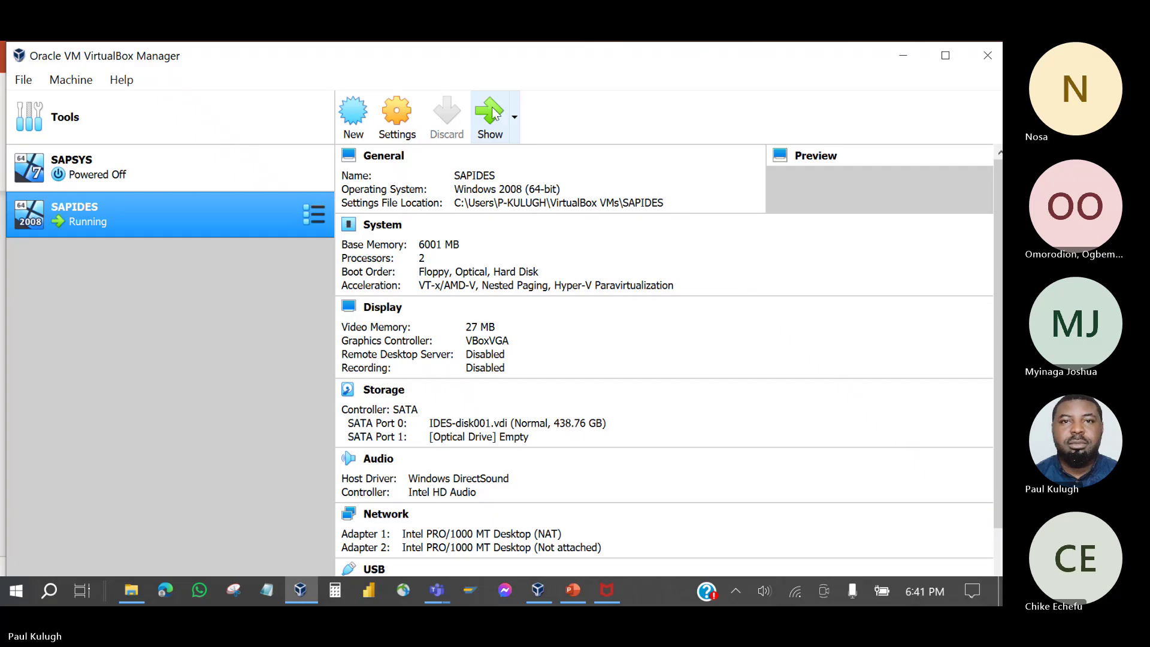
pyautogui.click(491, 114)
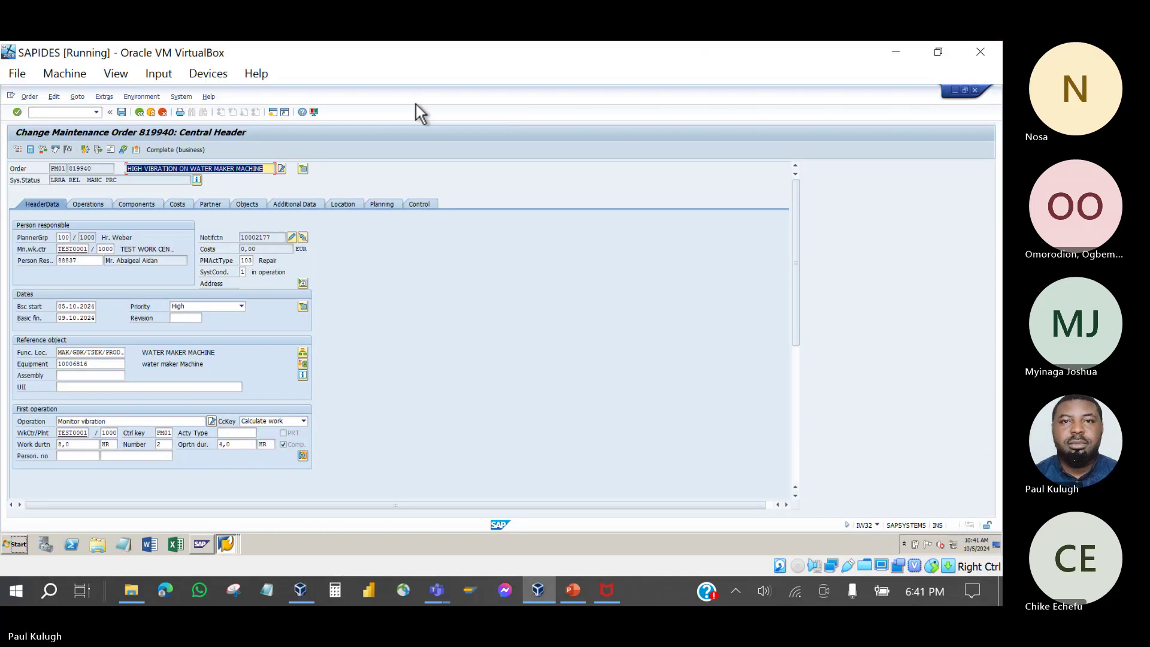
# Step: Leave the open maintenance order and its list, and start transaction IW38 for changing PM orders
pyautogui.click(138, 113)
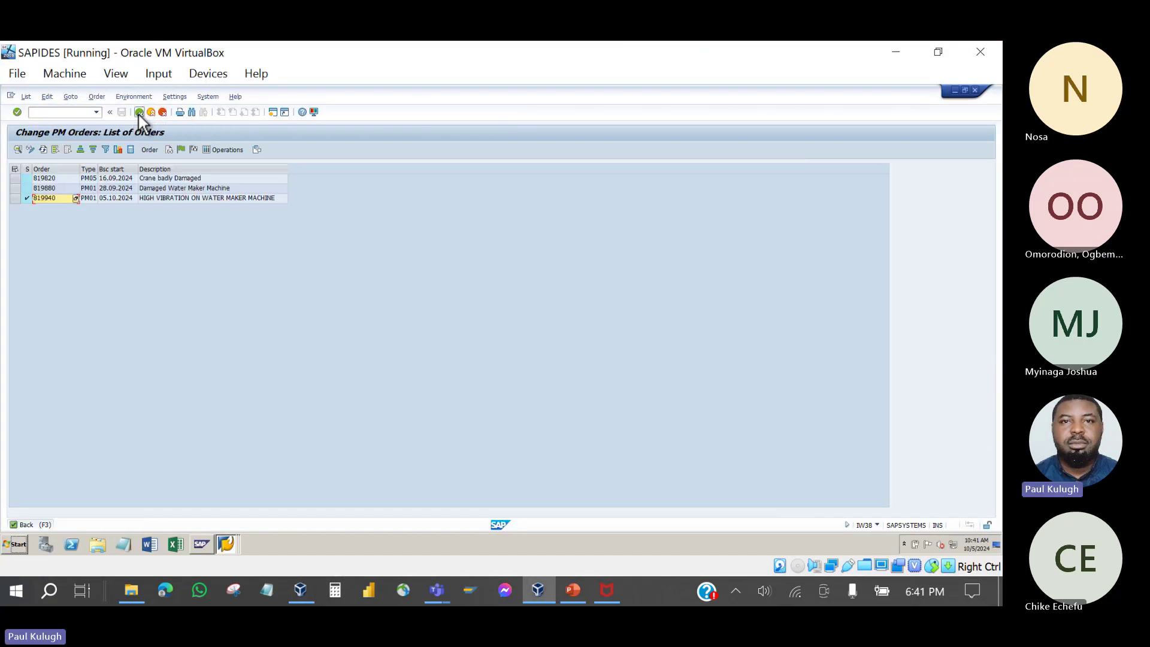
pyautogui.click(138, 113)
pyautogui.click(138, 113)
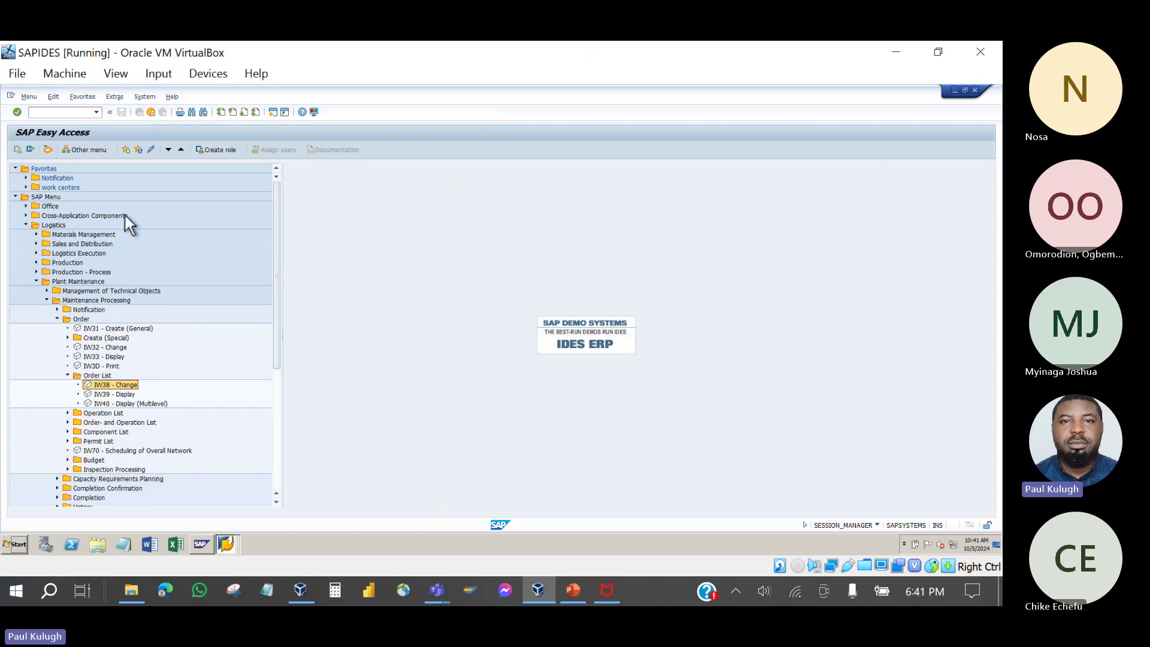
pyautogui.doubleClick(114, 384)
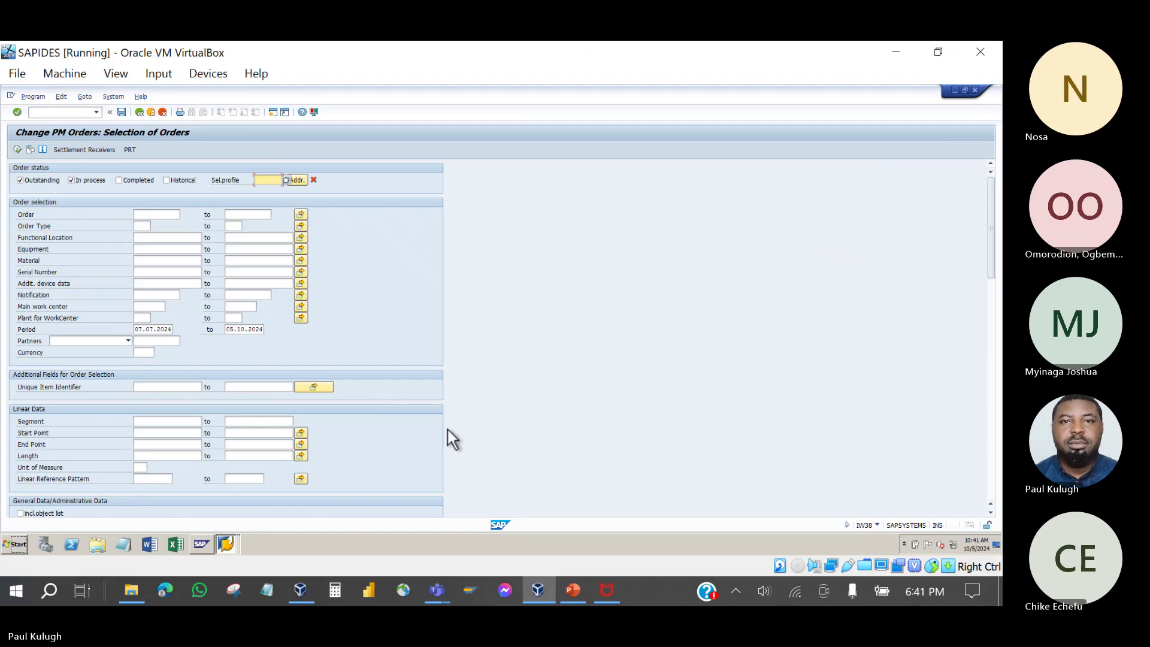
# Step: Check the Exercise 12 criteria and restrict the order type selection to the single values PM01 and PM03
pyautogui.click(576, 596)
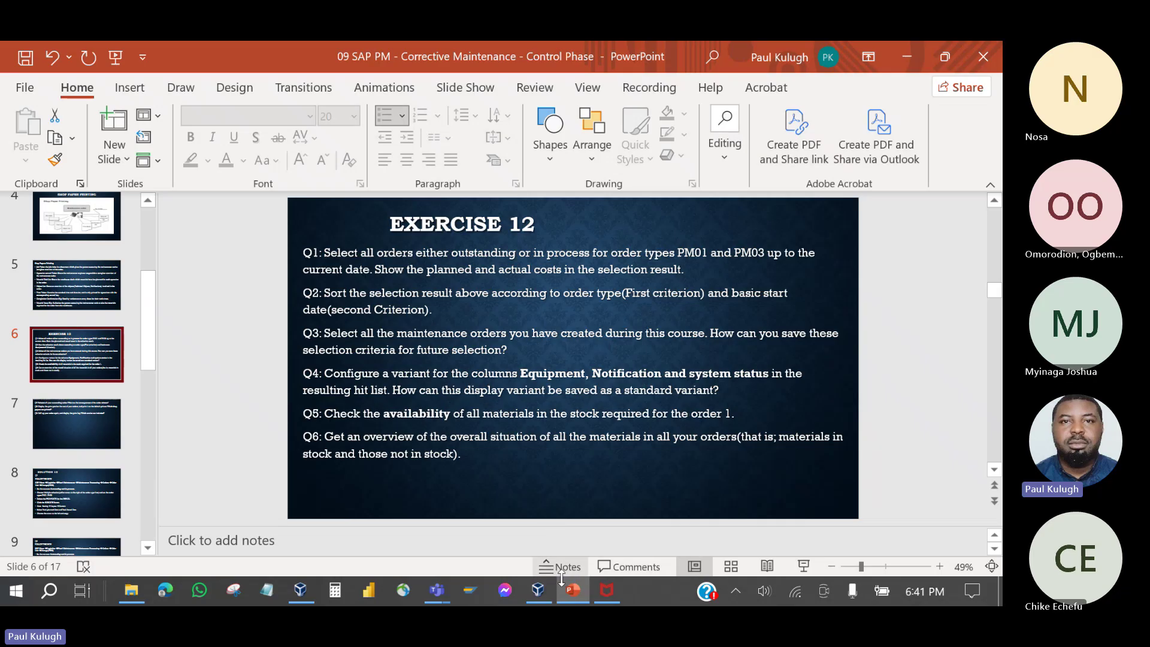
pyautogui.click(538, 590)
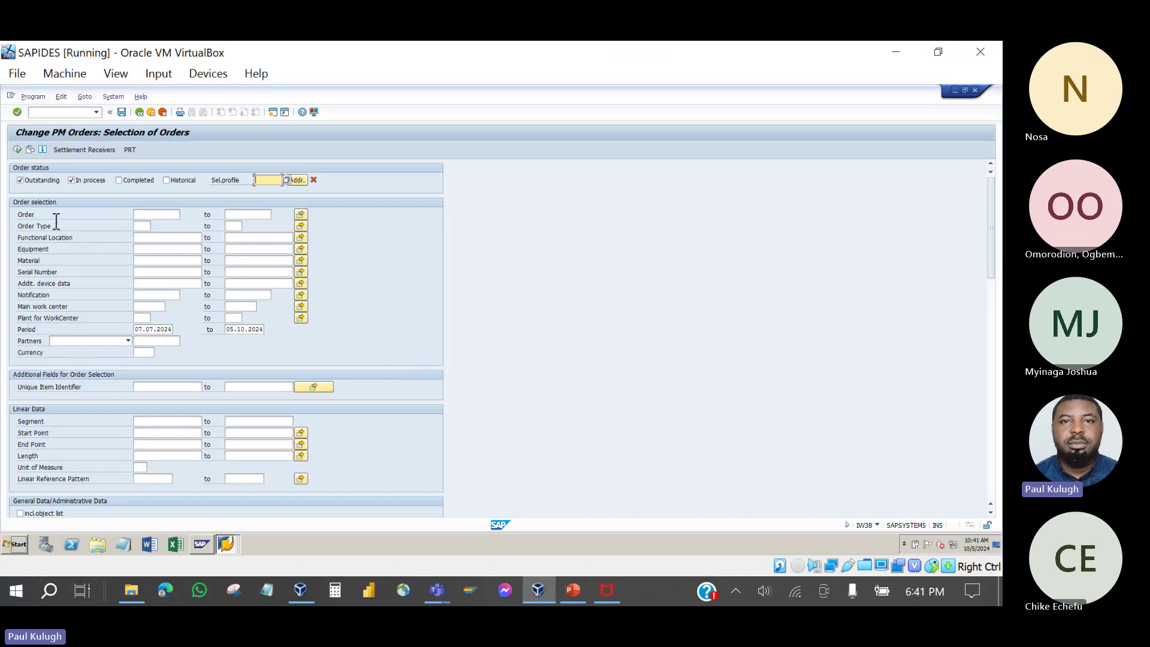
pyautogui.click(142, 226)
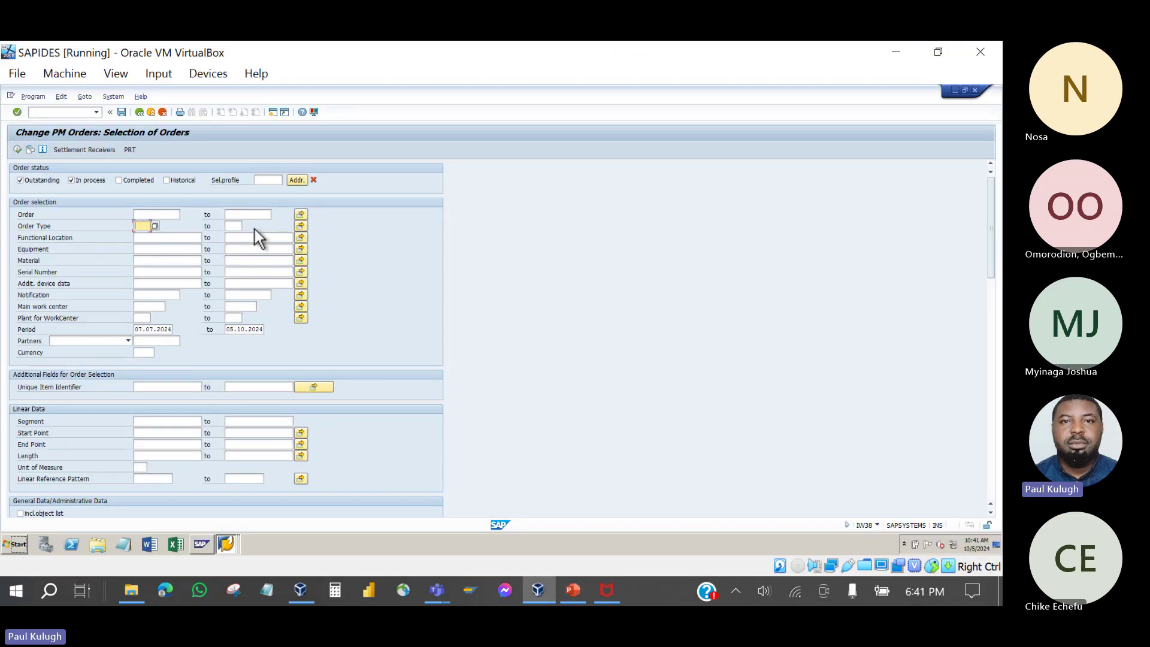
pyautogui.click(302, 226)
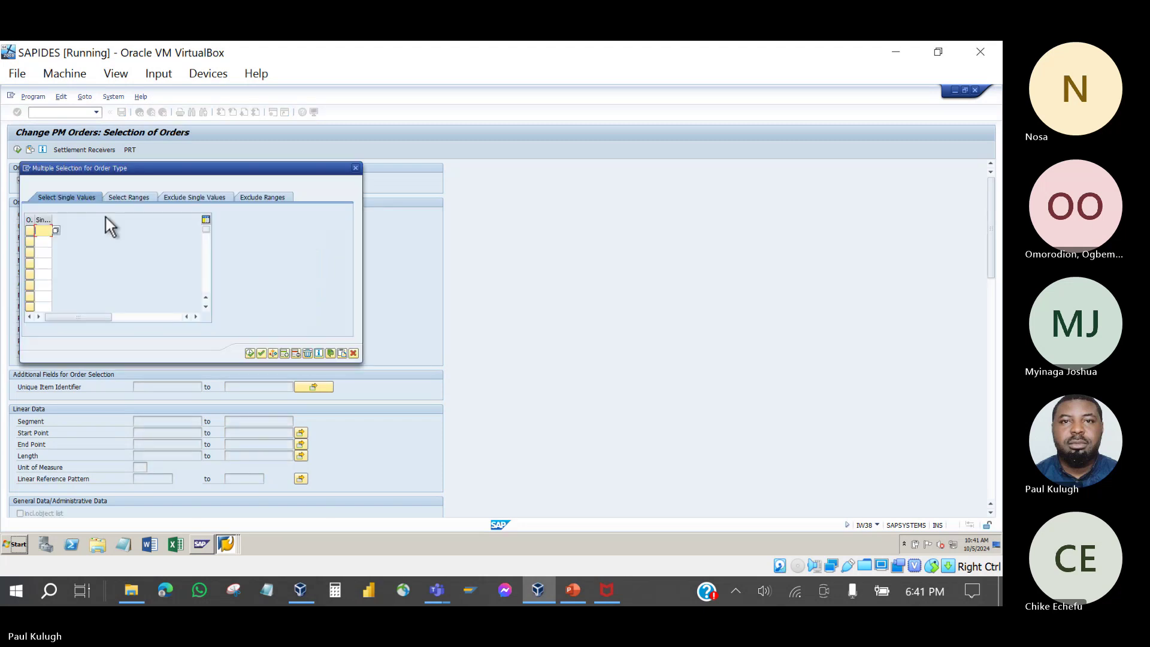
pyautogui.click(55, 230)
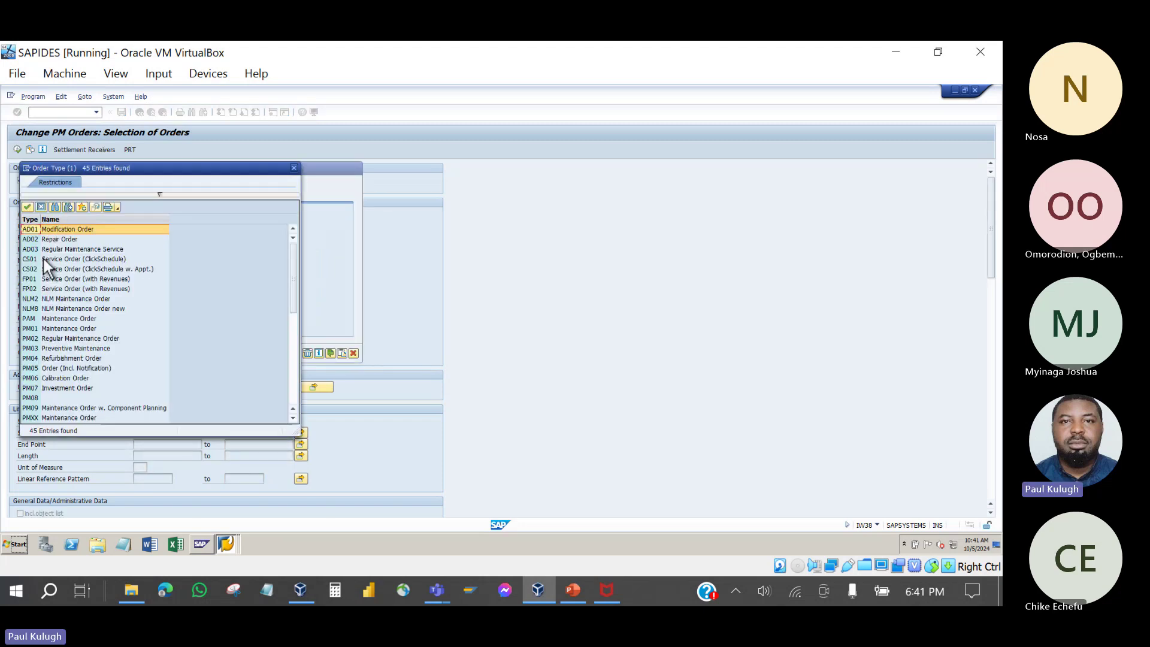
pyautogui.doubleClick(36, 326)
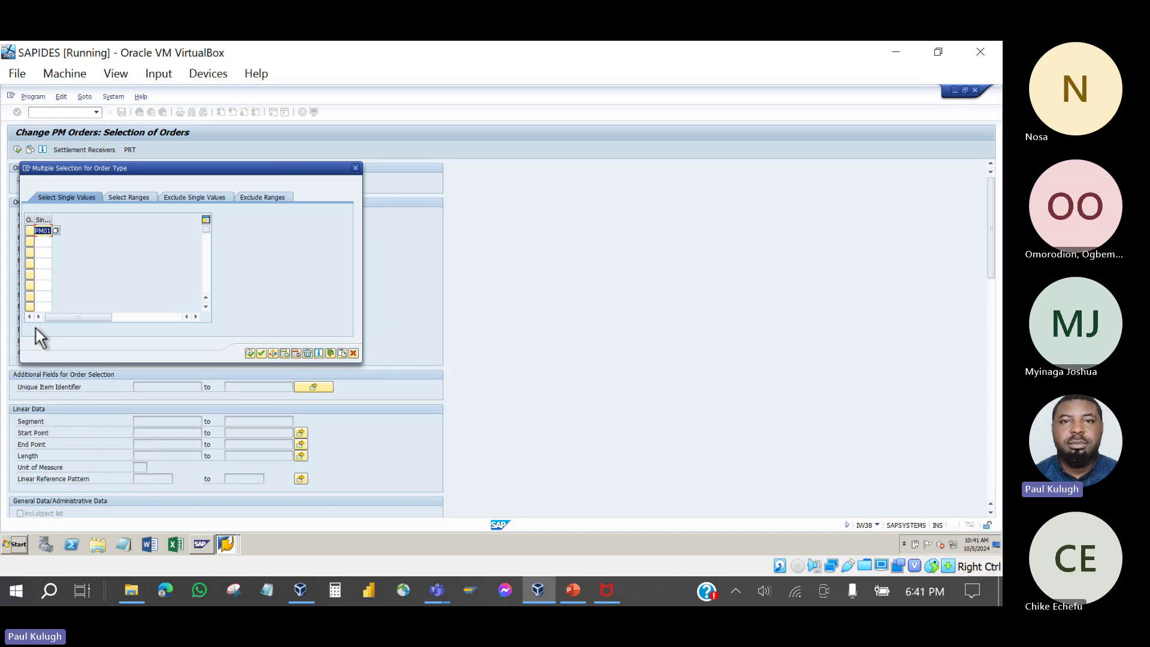
pyautogui.click(52, 243)
pyautogui.click(55, 241)
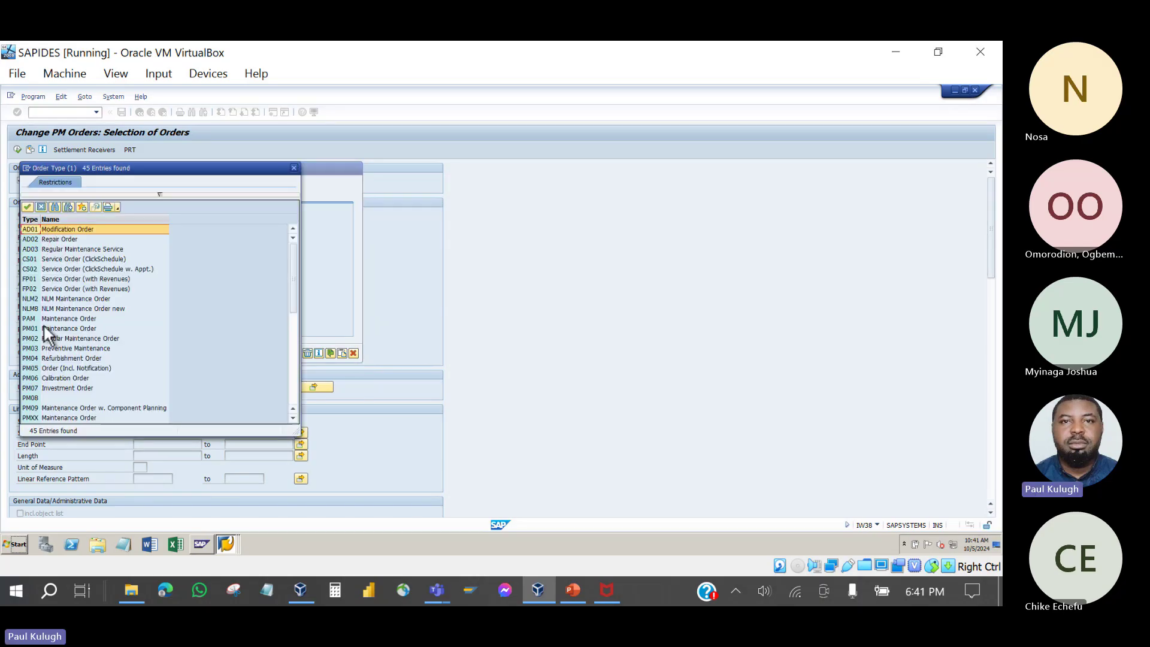
pyautogui.doubleClick(35, 347)
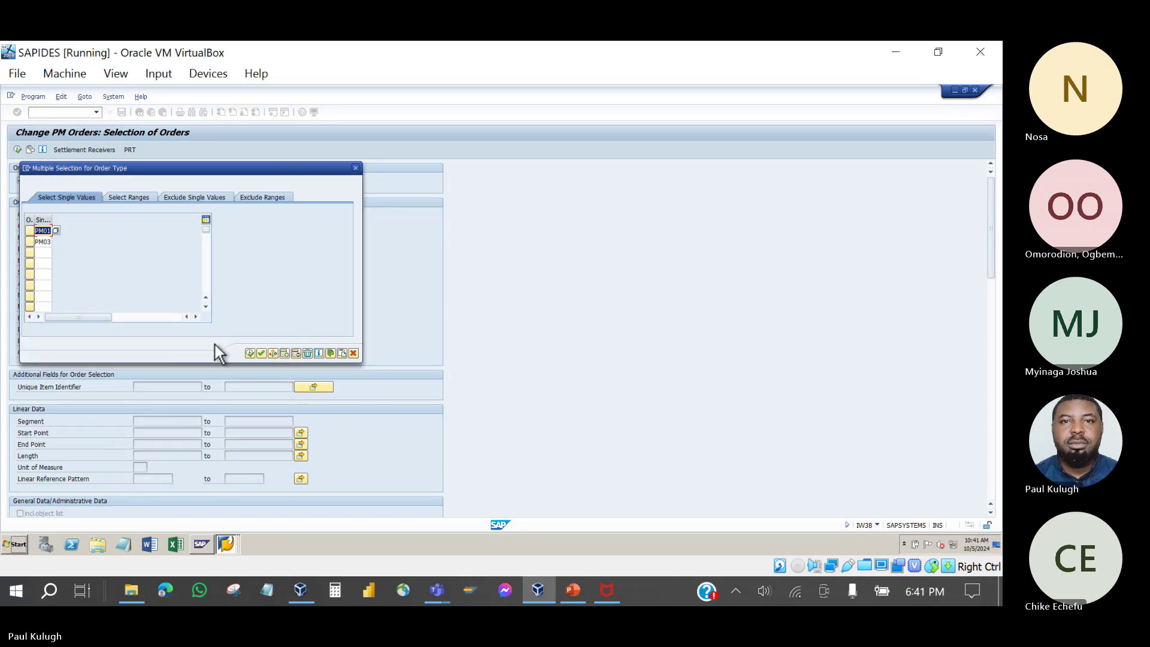
pyautogui.click(249, 353)
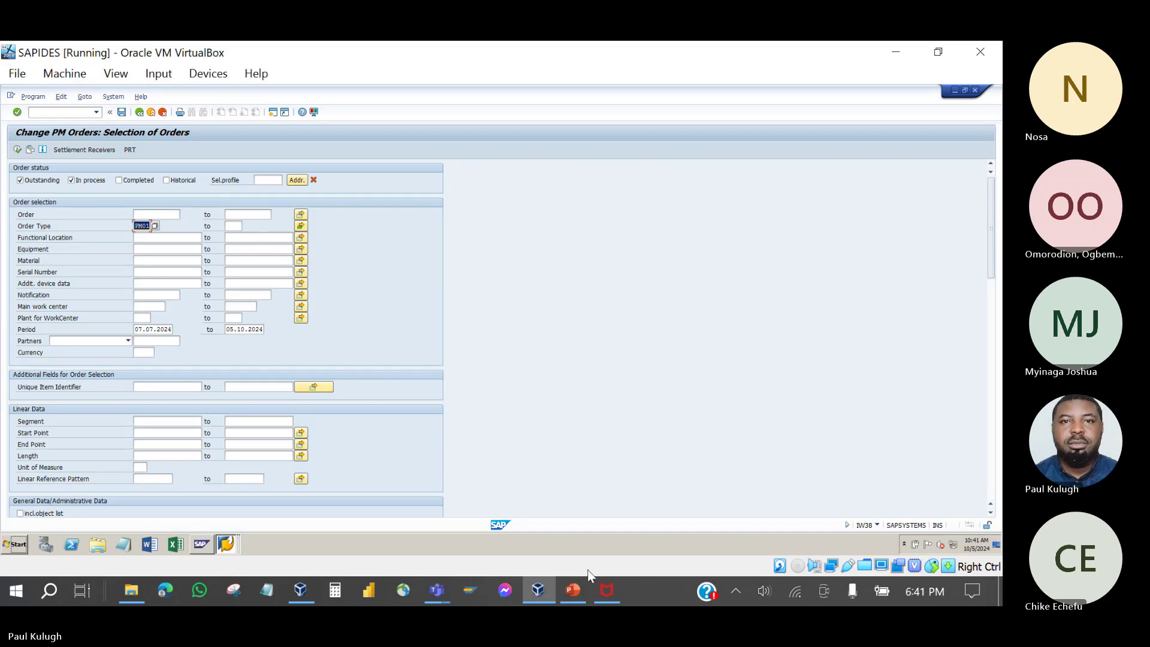
# Step: Recheck the exercise's date criterion and clear both the start and end dates of the order selection period
pyautogui.click(577, 589)
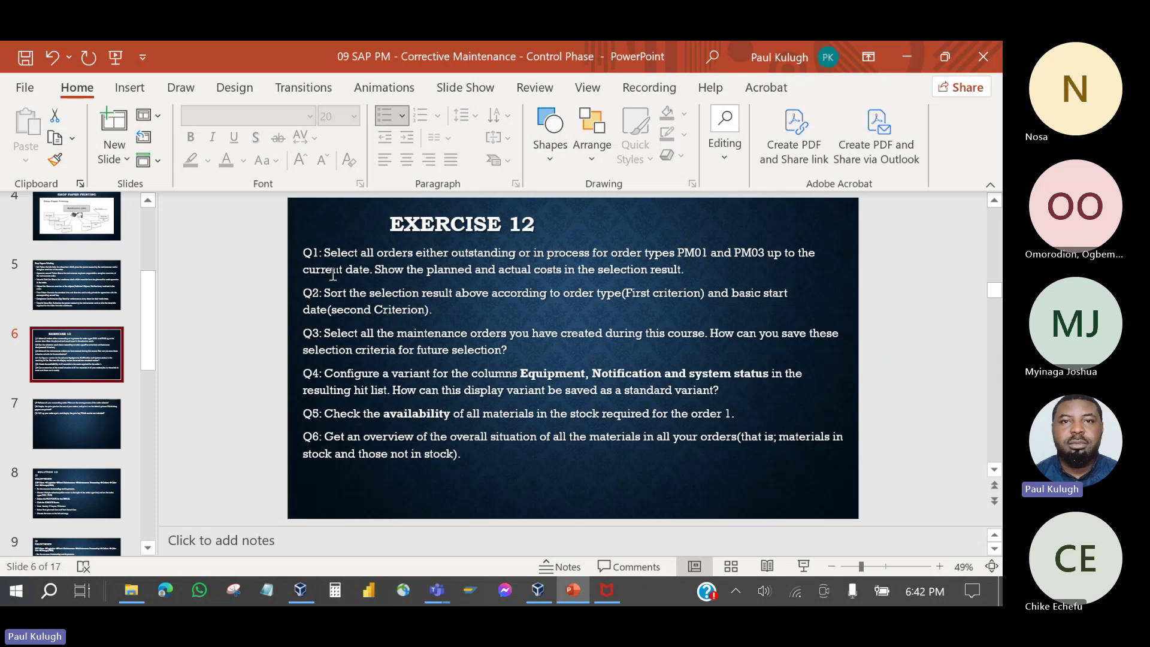
pyautogui.click(580, 592)
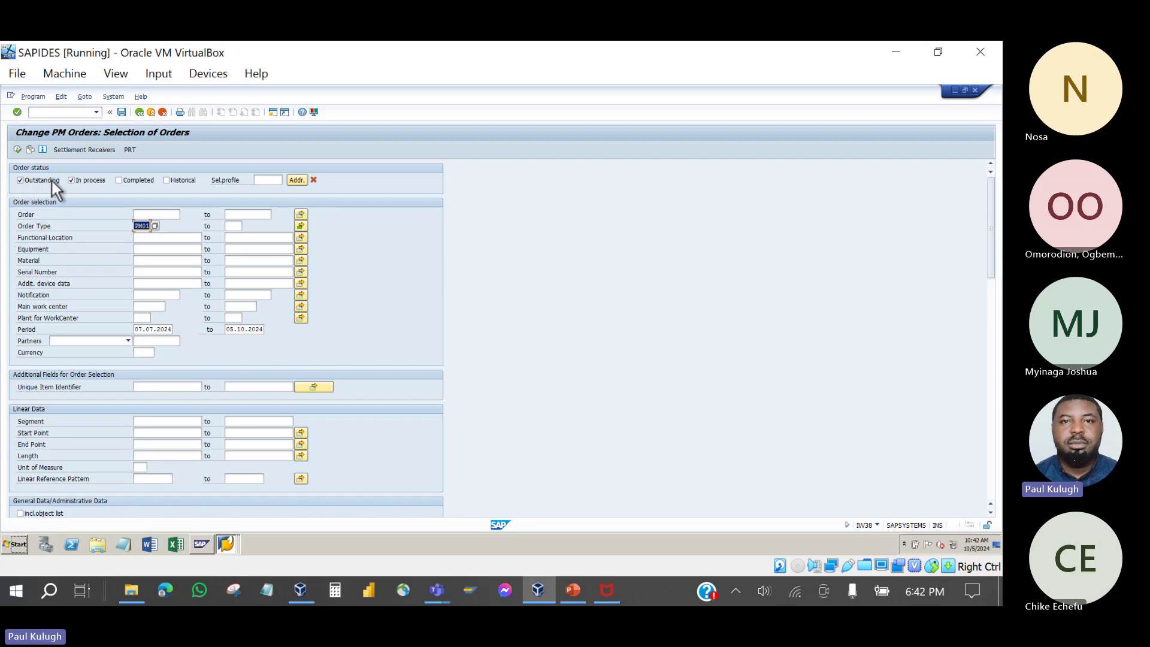
pyautogui.click(144, 330)
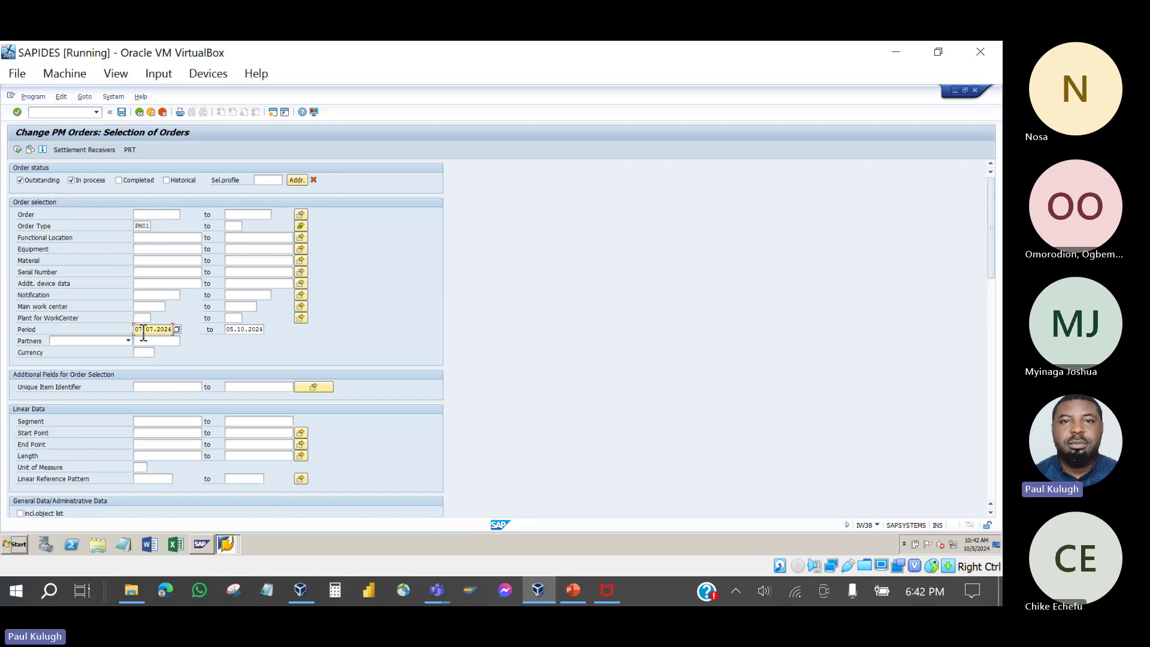
pyautogui.press('BackSpace')
pyautogui.press('BackSpace')
pyautogui.press('Delete')
pyautogui.press('Delete')
pyautogui.press('Delete')
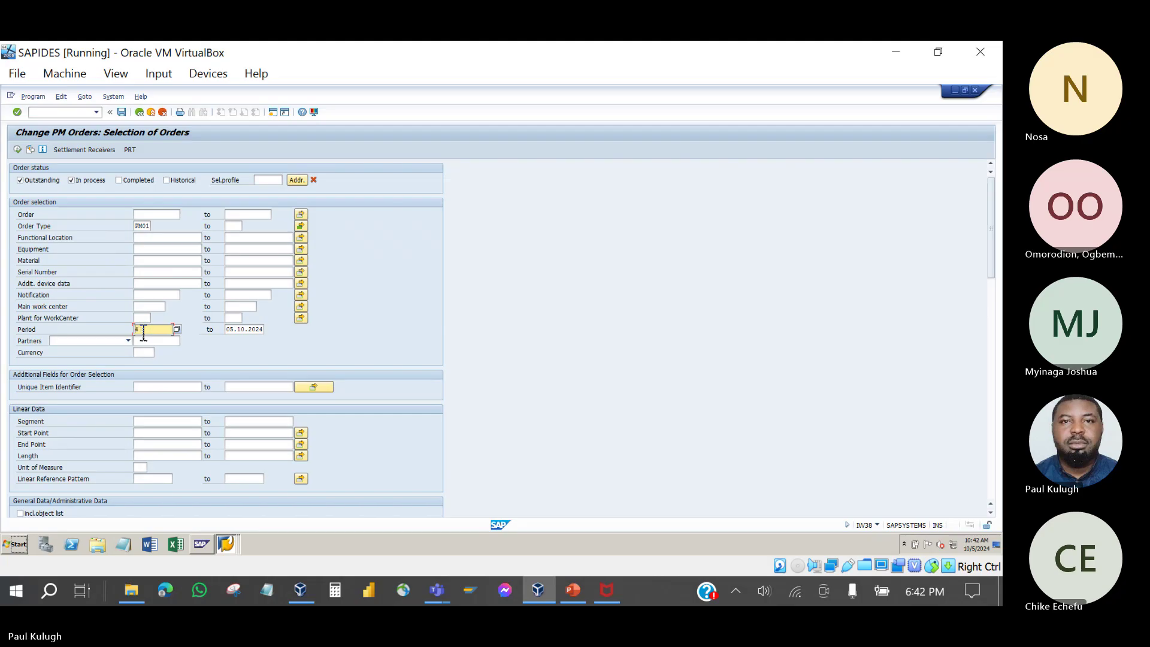
pyautogui.click(233, 331)
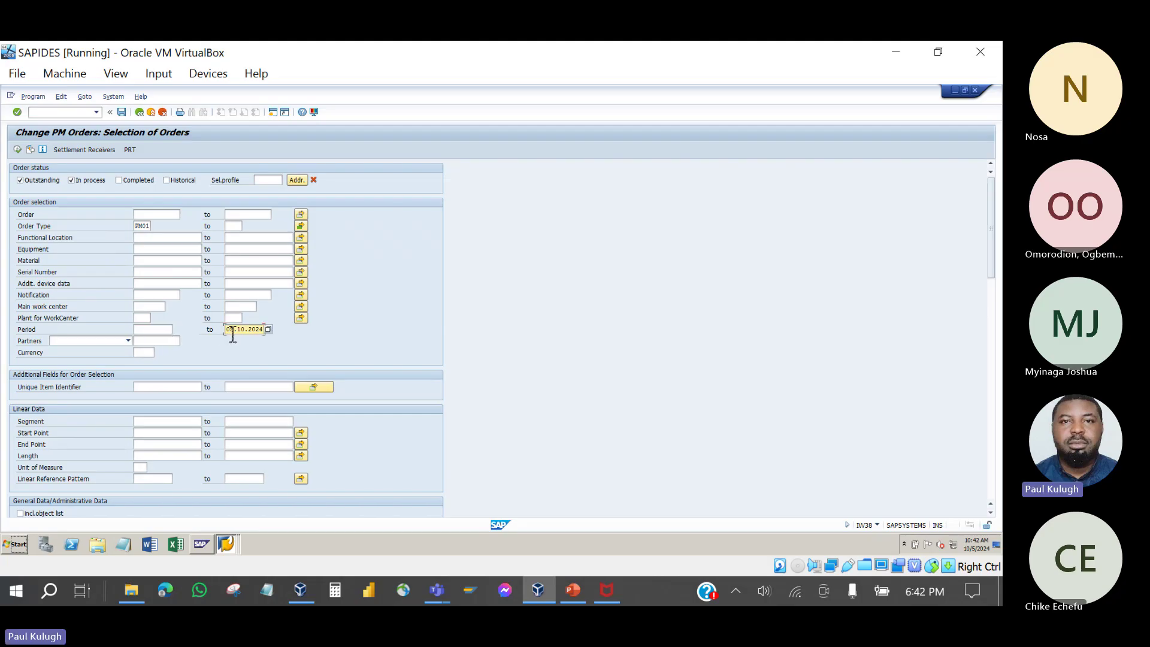
pyautogui.press('Delete')
pyautogui.press('Delete')
pyautogui.press('Delete')
pyautogui.press('Delete')
pyautogui.press('Delete')
pyautogui.press('Delete')
pyautogui.press('Delete')
pyautogui.press('Delete')
pyautogui.press('Delete')
# Step: Set the upper limit of the Created on date range to 05.10.2024, leaving its lower limit empty
pyautogui.scroll(-3, 231, 329)
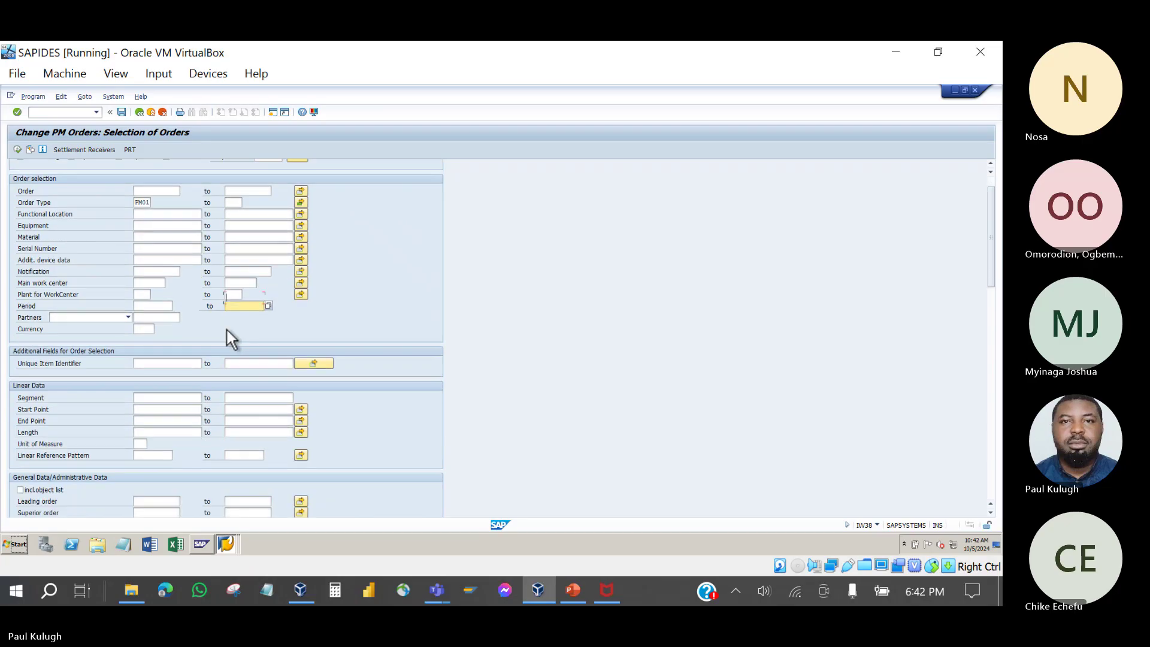
pyautogui.scroll(-6, 227, 331)
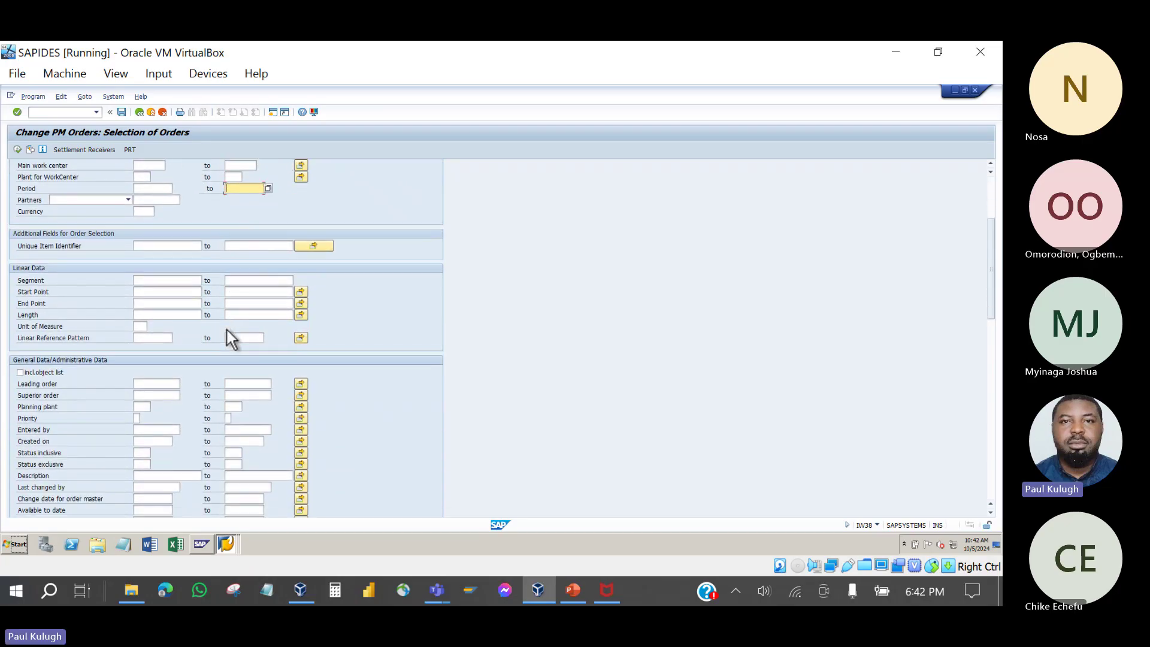
pyautogui.scroll(-1, 227, 331)
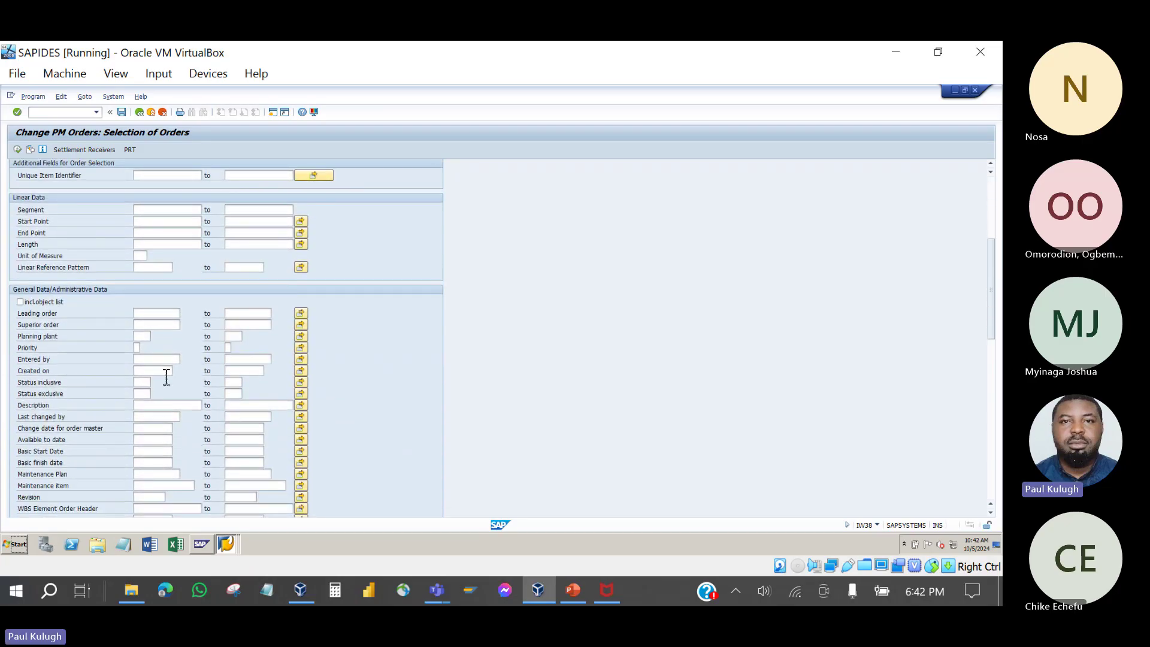
pyautogui.click(142, 371)
pyautogui.click(251, 371)
pyautogui.click(268, 371)
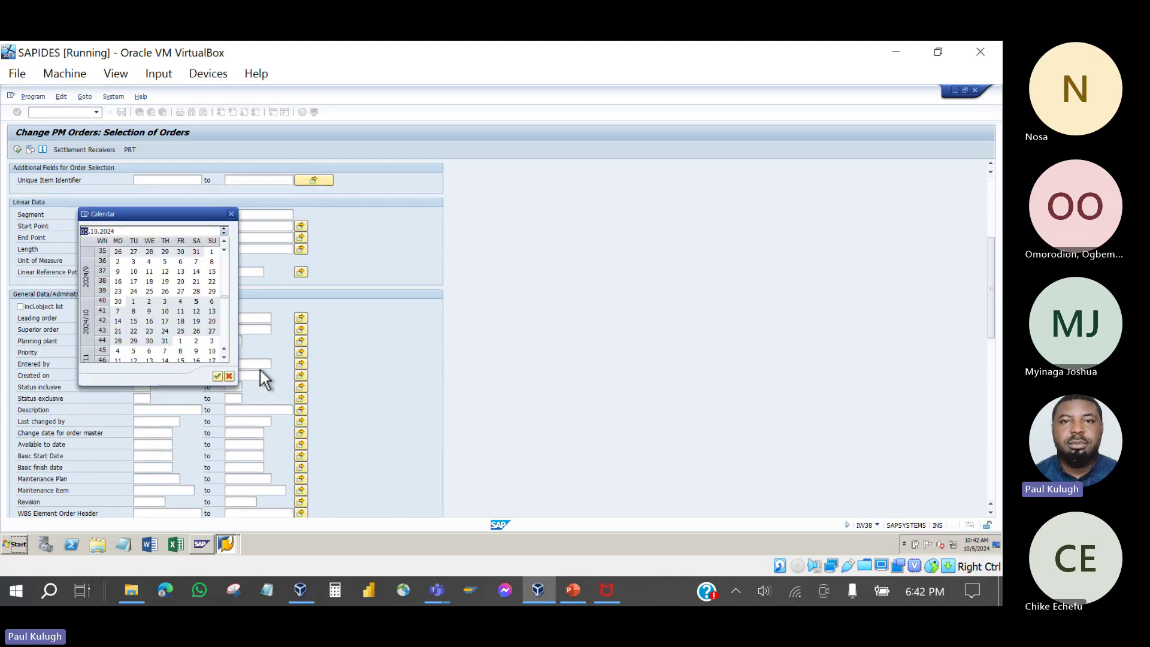
pyautogui.doubleClick(195, 301)
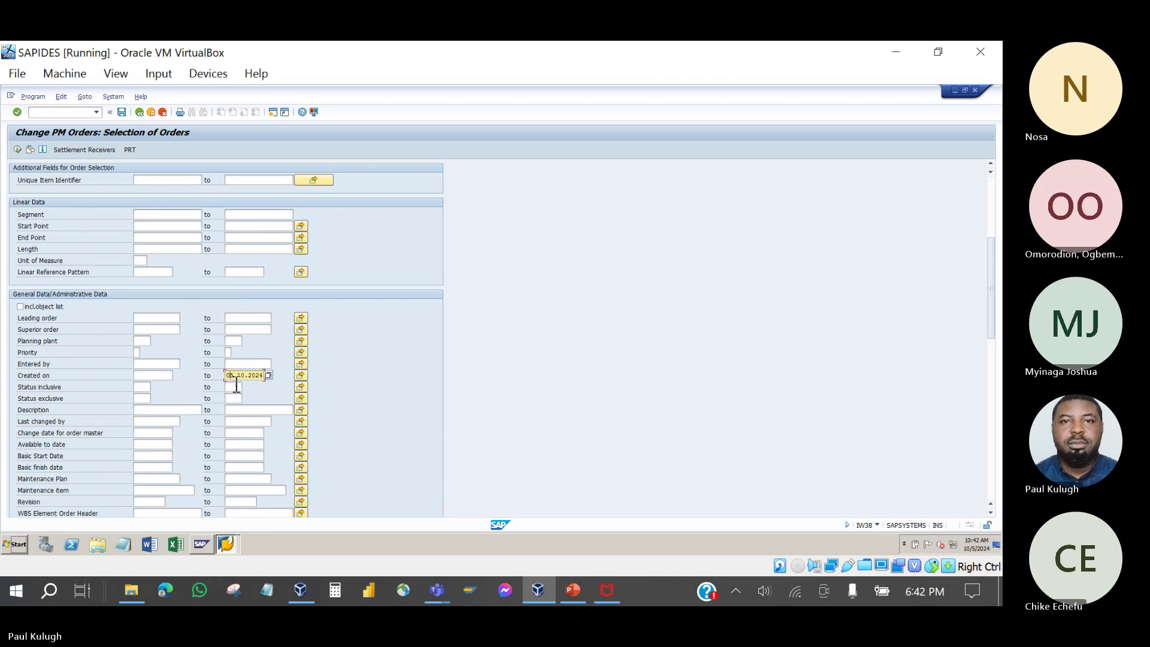
pyautogui.click(161, 376)
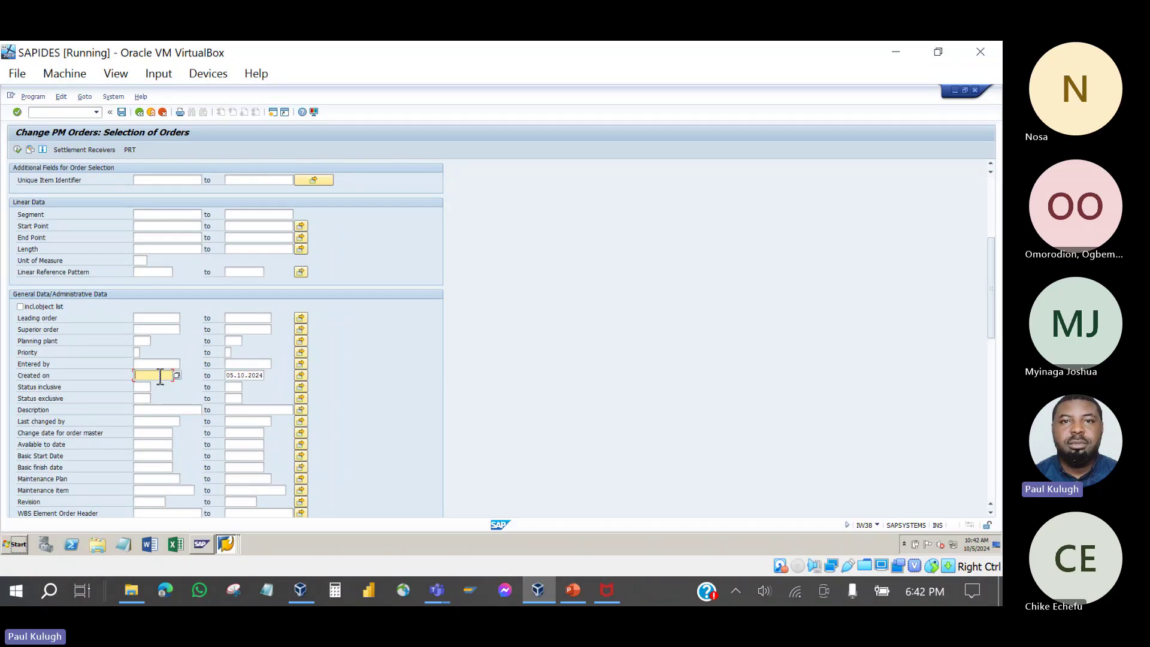
pyautogui.click(244, 375)
# Step: Verify the chosen order types in the multiple selection and execute the order selection
pyautogui.scroll(6, 258, 278)
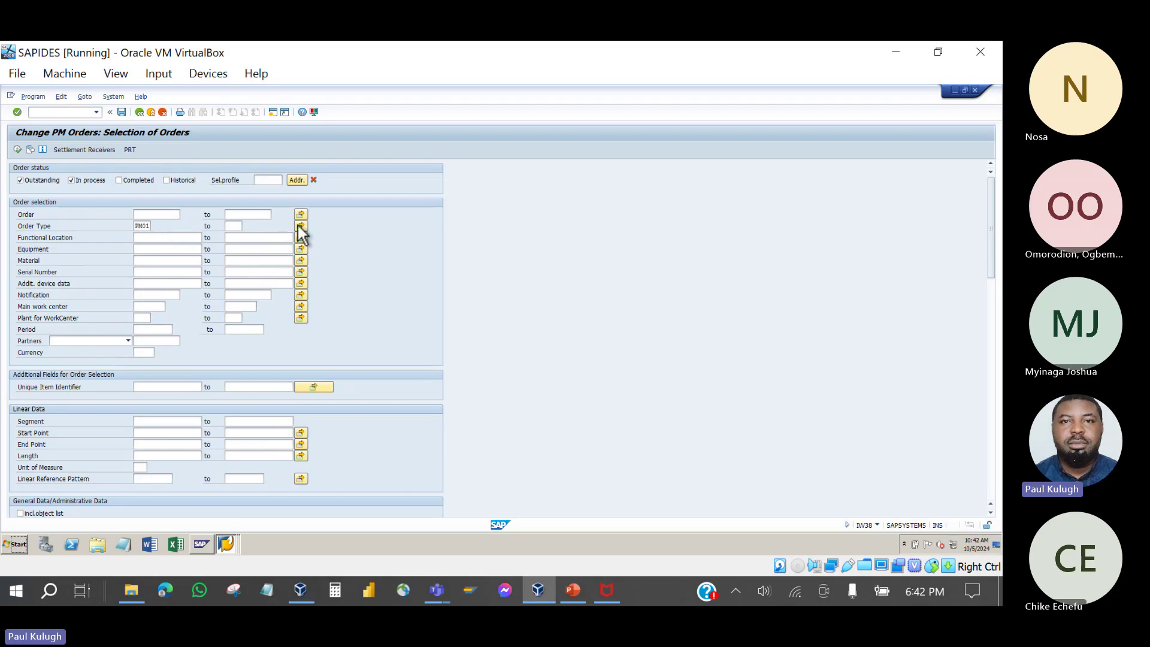
pyautogui.click(300, 226)
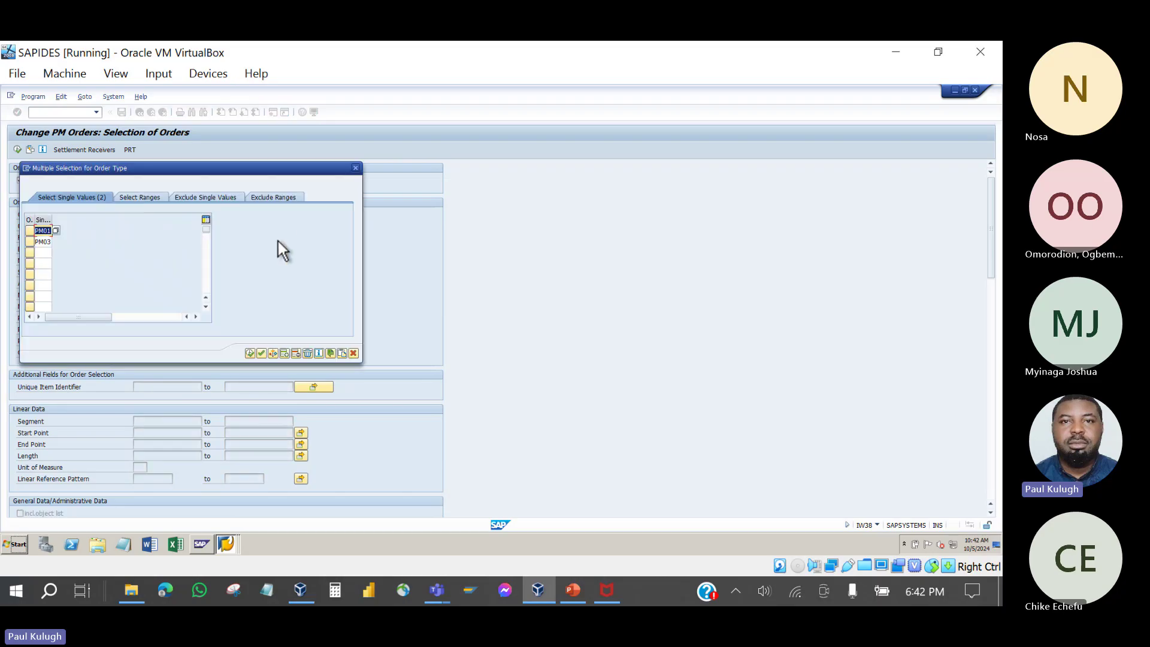
pyautogui.click(255, 354)
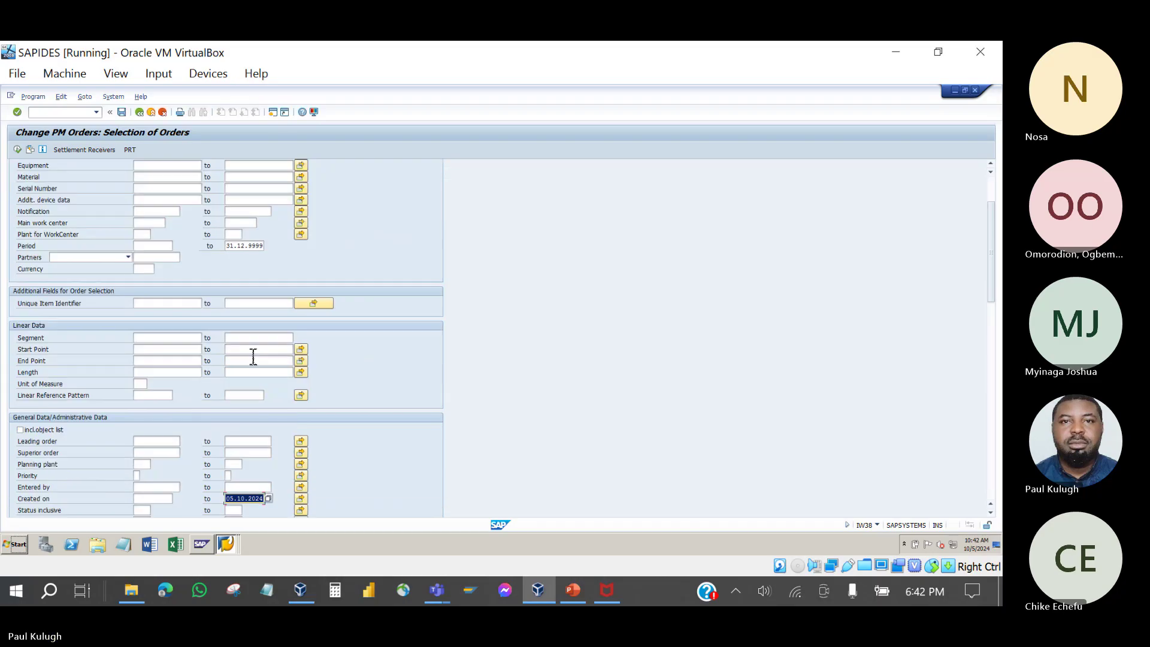
pyautogui.click(21, 150)
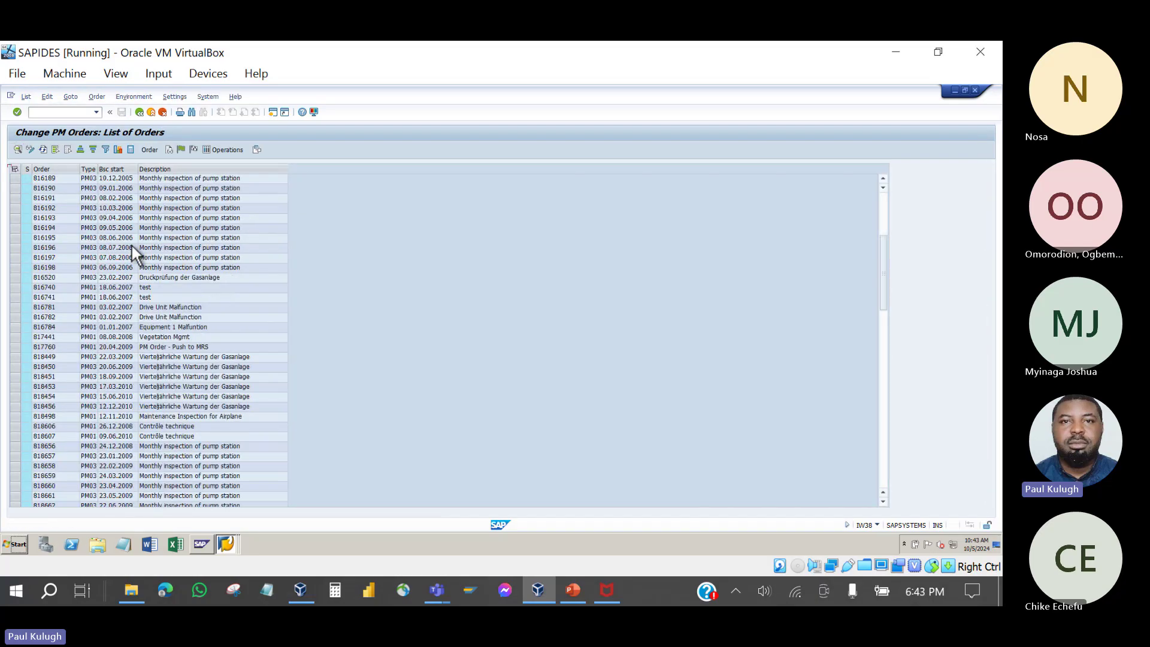
# Step: Look through the selected orders and widen the order type column to show its full heading
pyautogui.scroll(-20, 132, 246)
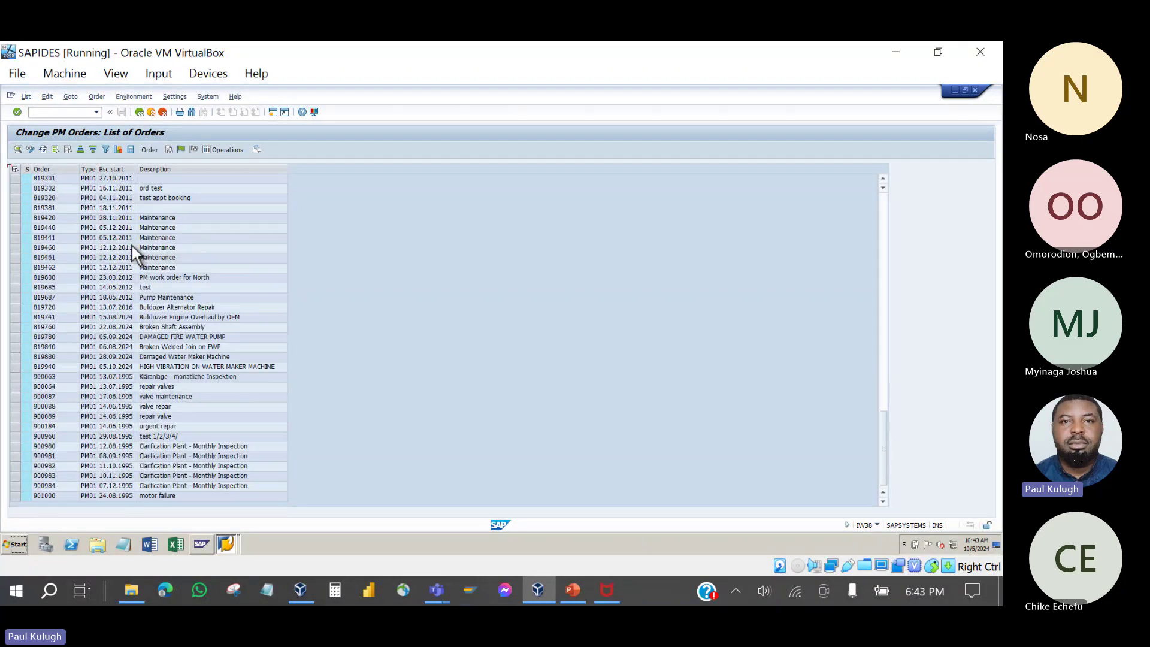
pyautogui.scroll(9, 132, 245)
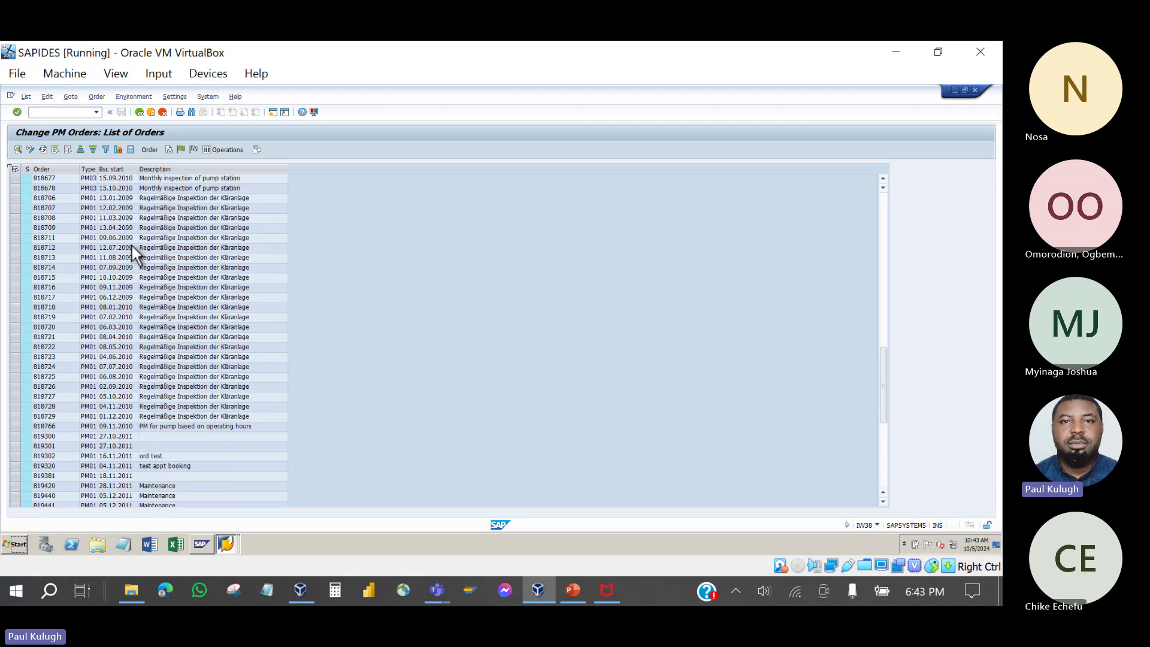
pyautogui.scroll(15, 132, 245)
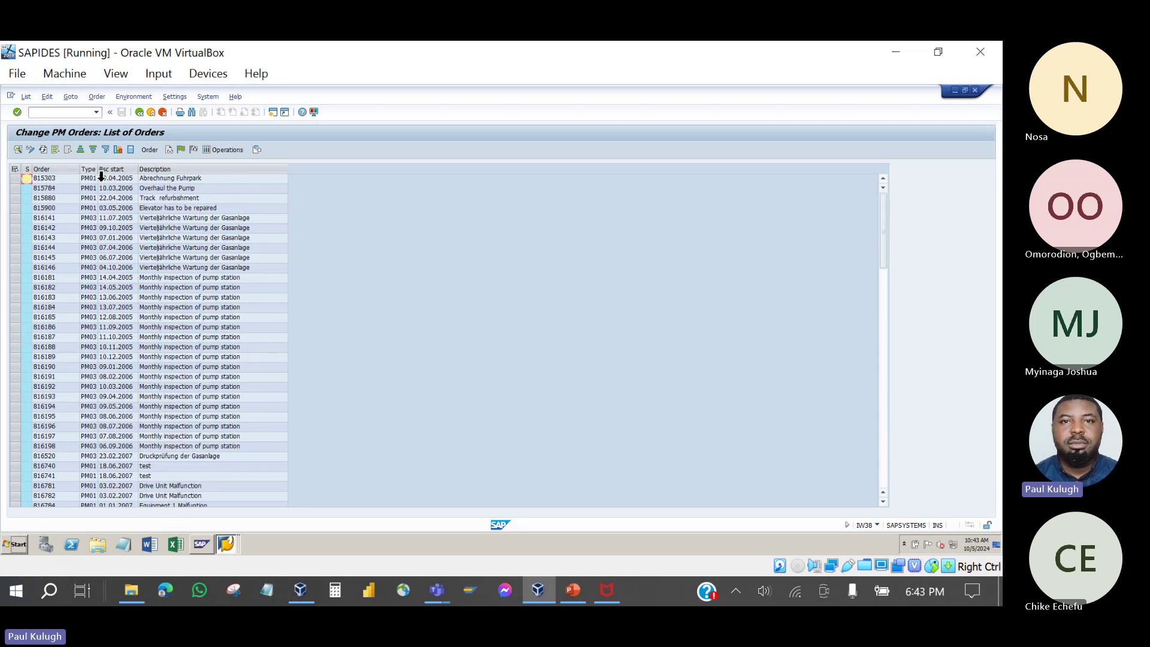
pyautogui.click(93, 171)
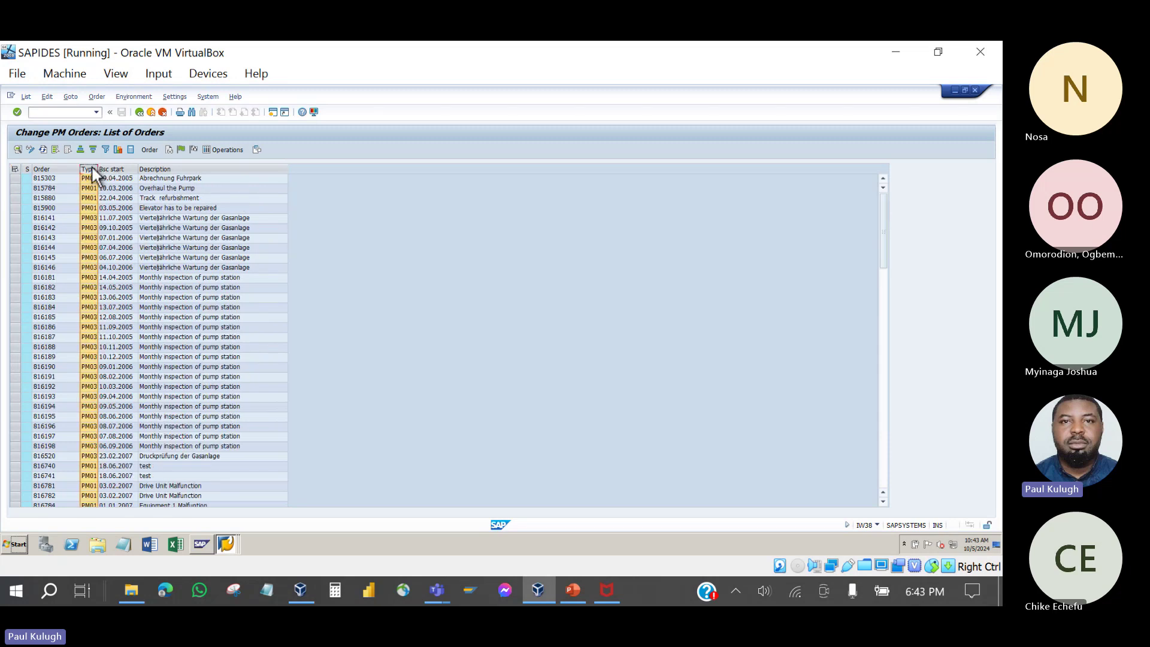
pyautogui.moveTo(98, 170); pyautogui.dragTo(124, 173)
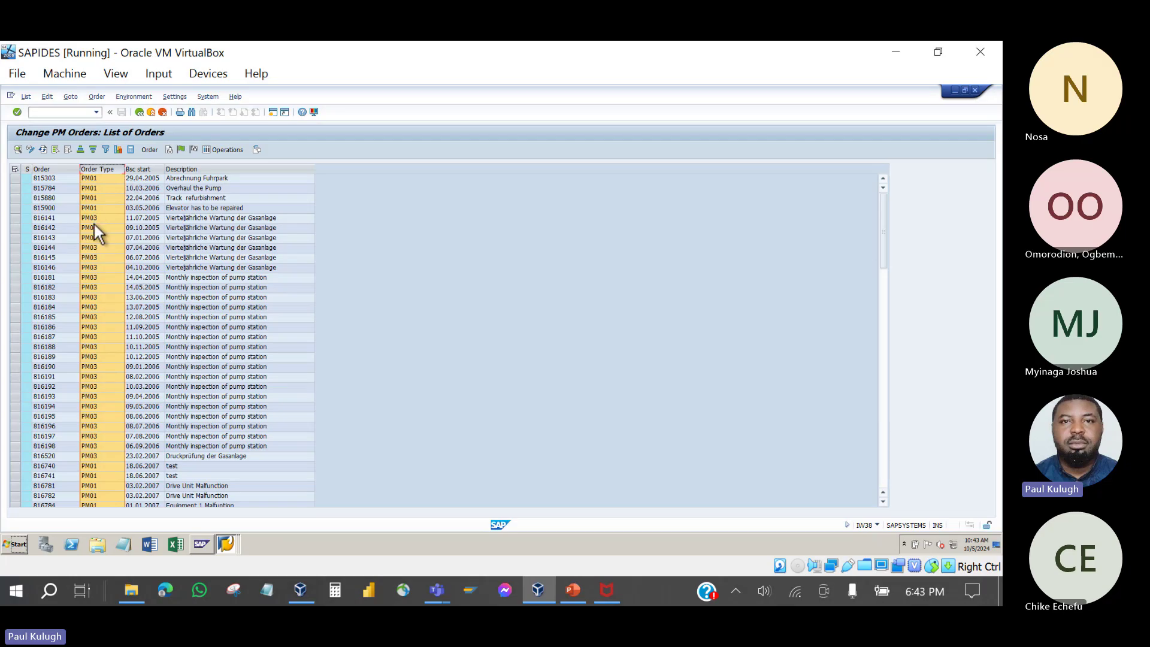
# Step: Review the order types down the list and check the sorting criteria of Exercise 12 in the presentation
pyautogui.scroll(-15, 95, 334)
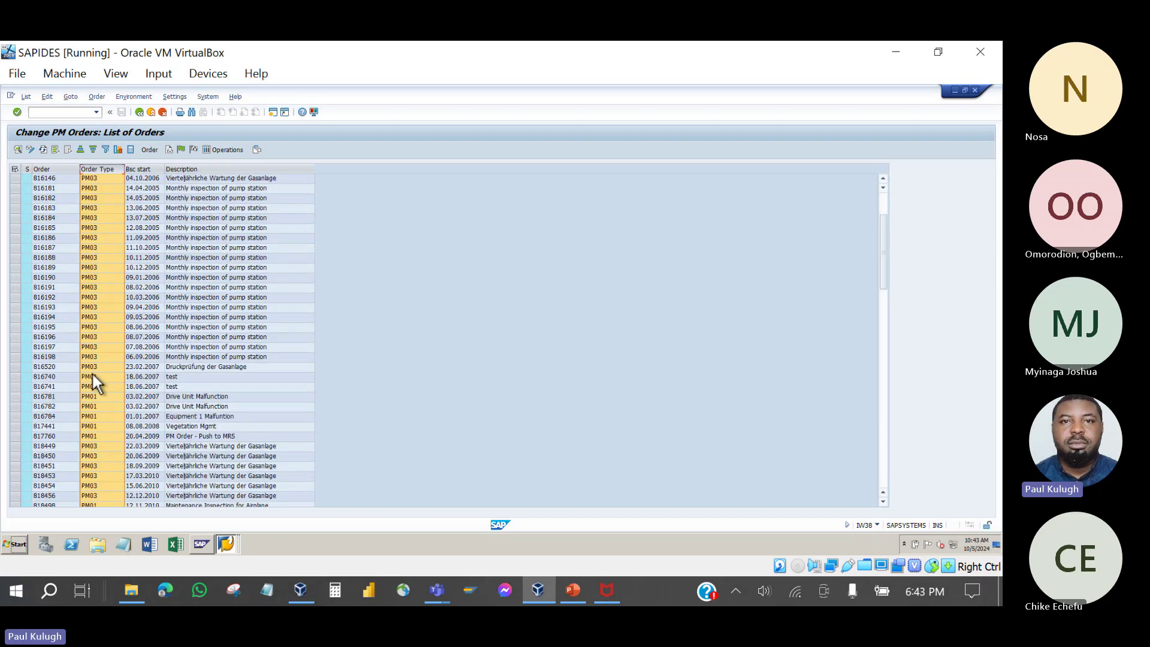
pyautogui.scroll(-2, 91, 371)
pyautogui.rightClick(92, 372)
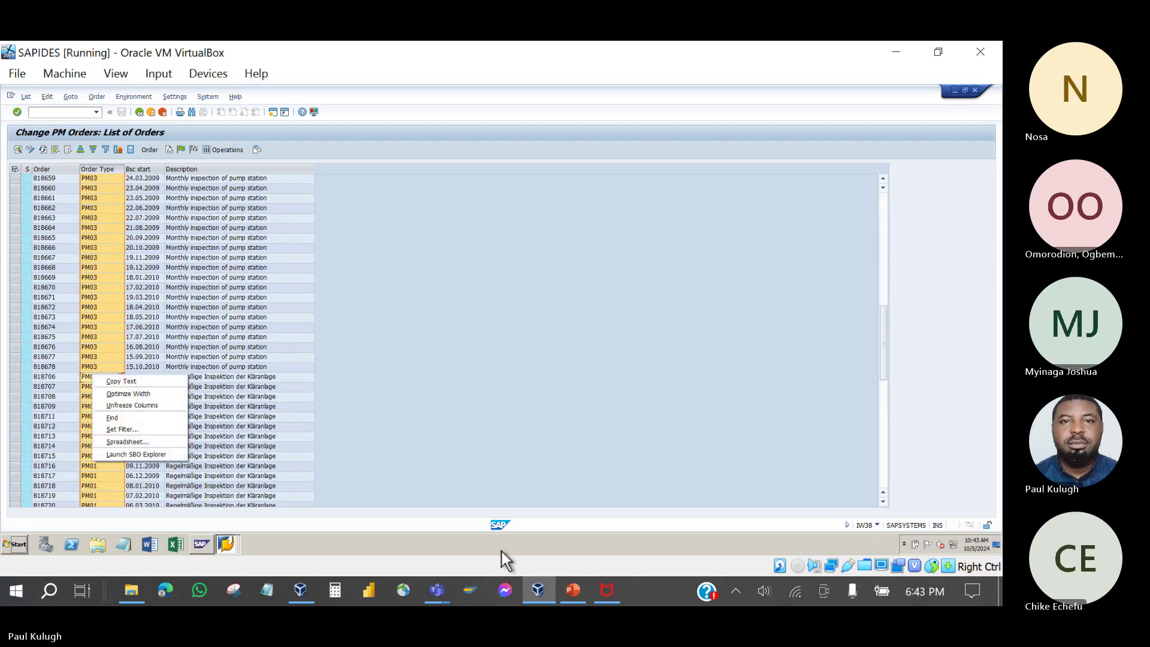
pyautogui.click(577, 591)
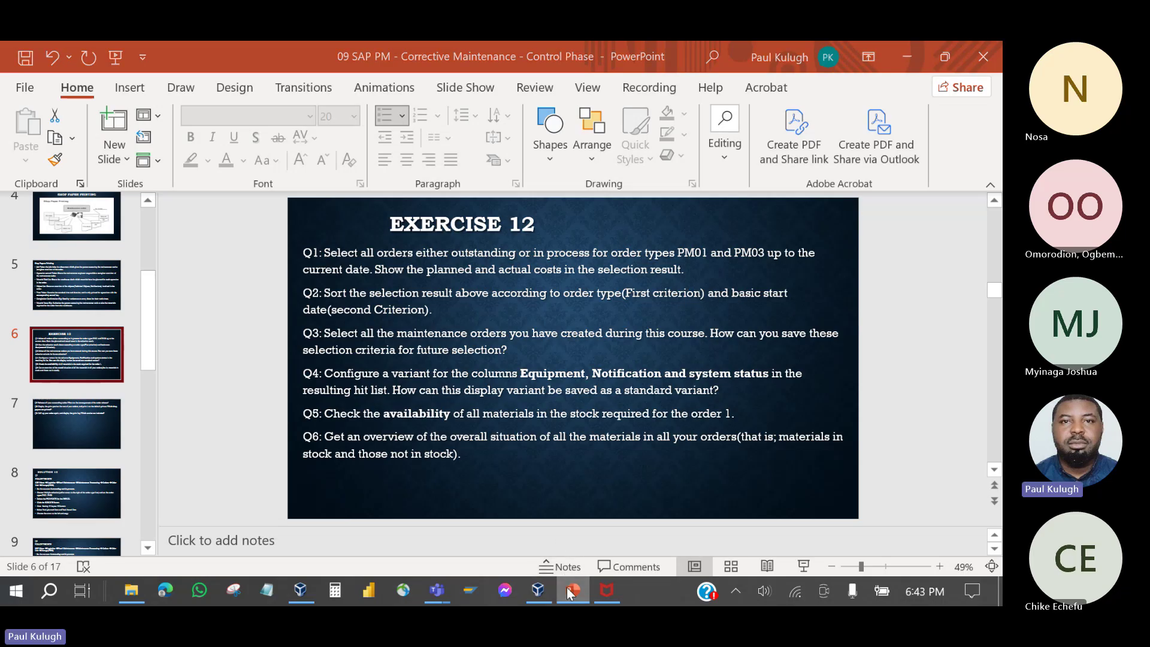
pyautogui.click(538, 589)
pyautogui.click(252, 324)
pyautogui.scroll(15, 252, 325)
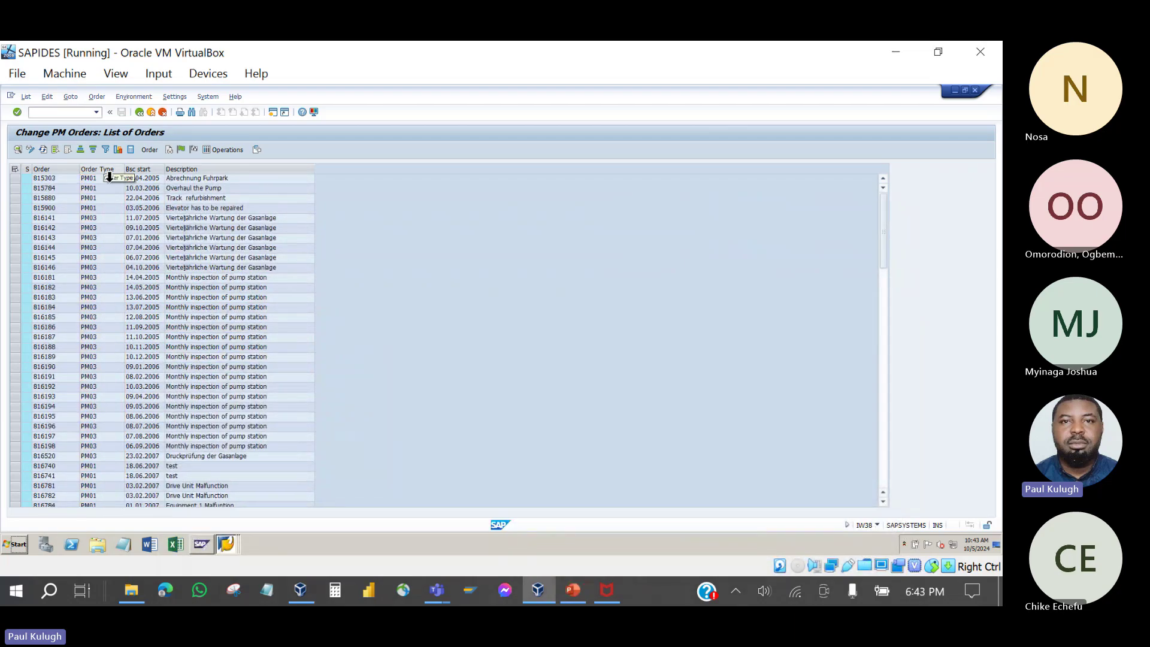
# Step: Recheck the exercise's first sorting criterion and sort the order list by order type in descending order
pyautogui.click(103, 168)
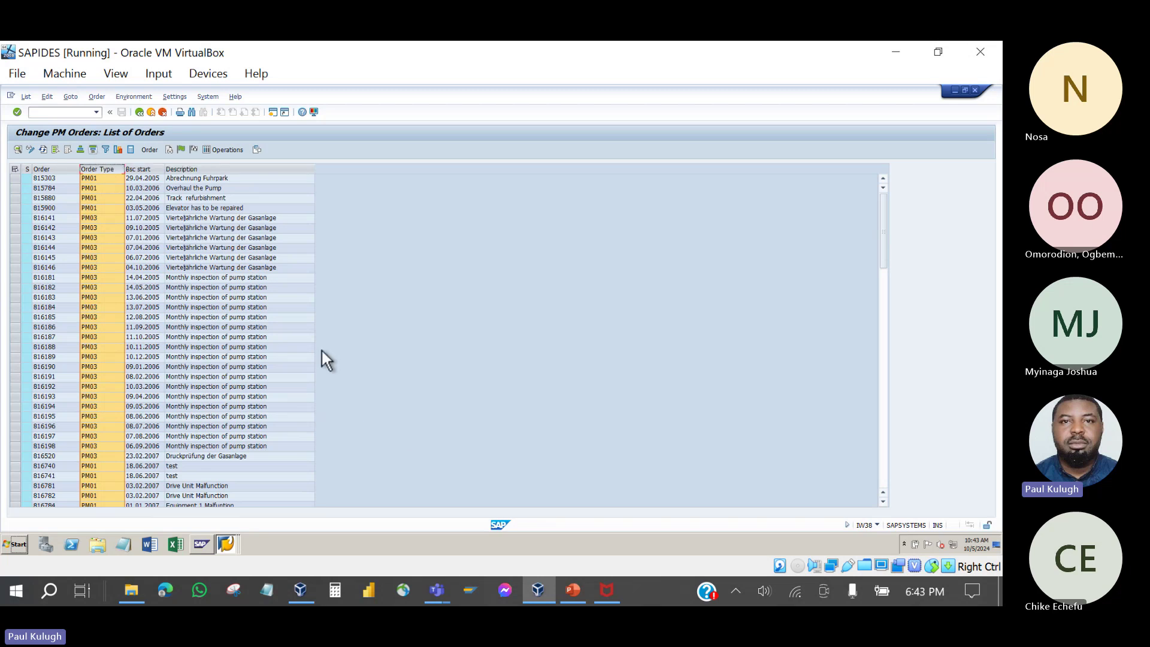
pyautogui.click(574, 591)
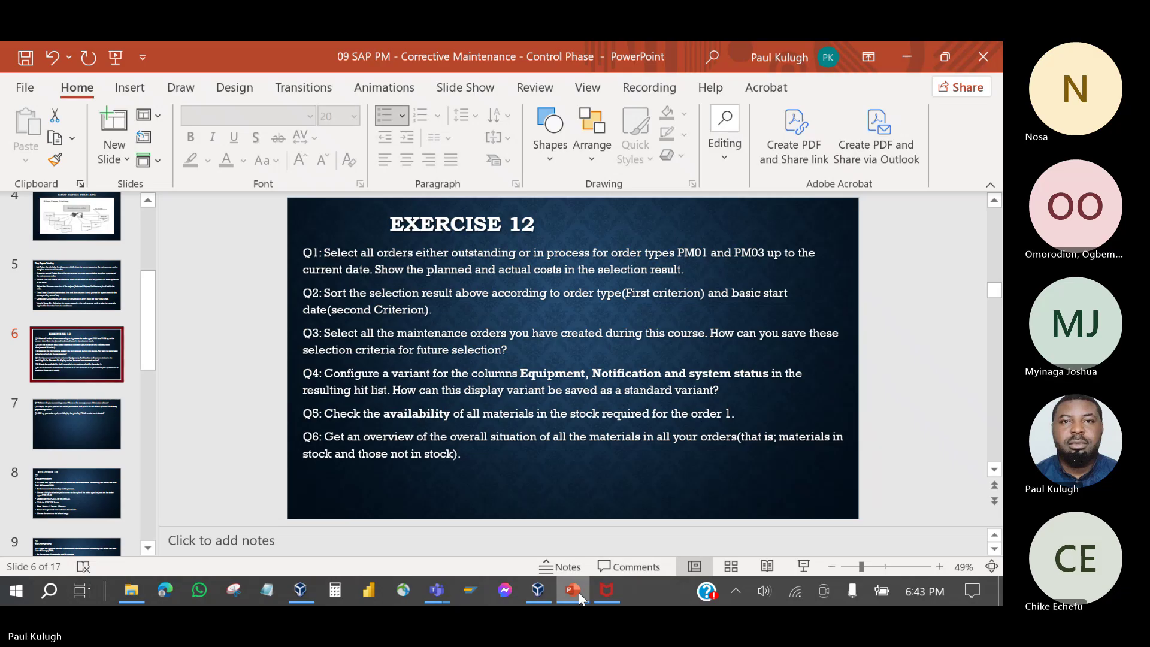
pyautogui.click(578, 591)
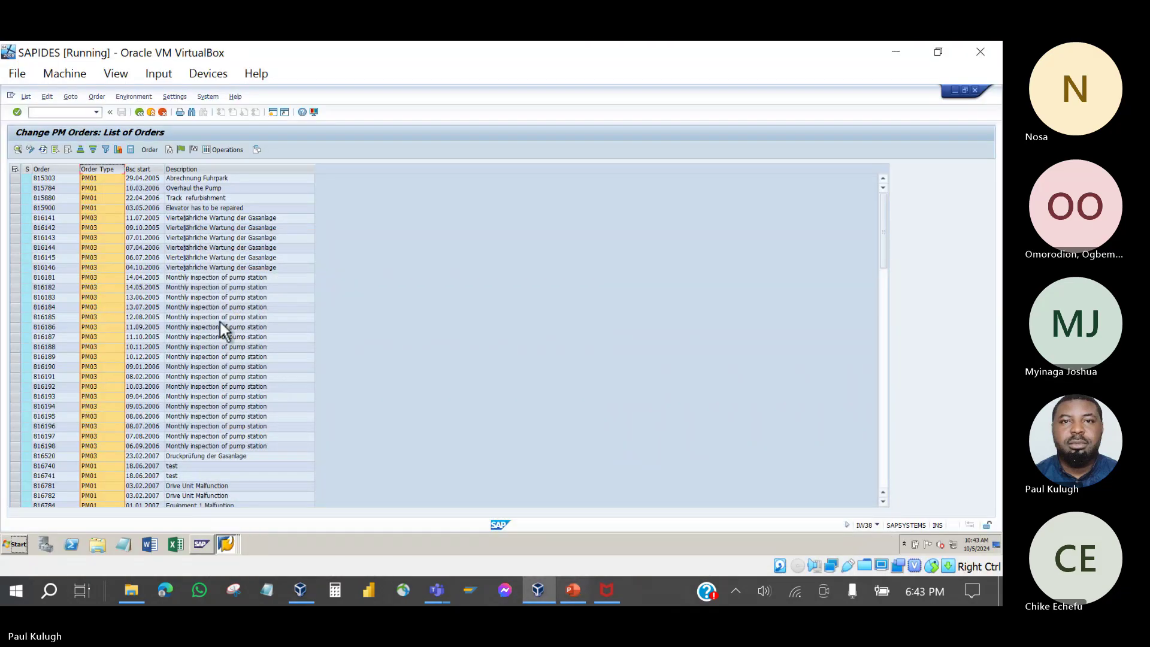
pyautogui.click(94, 148)
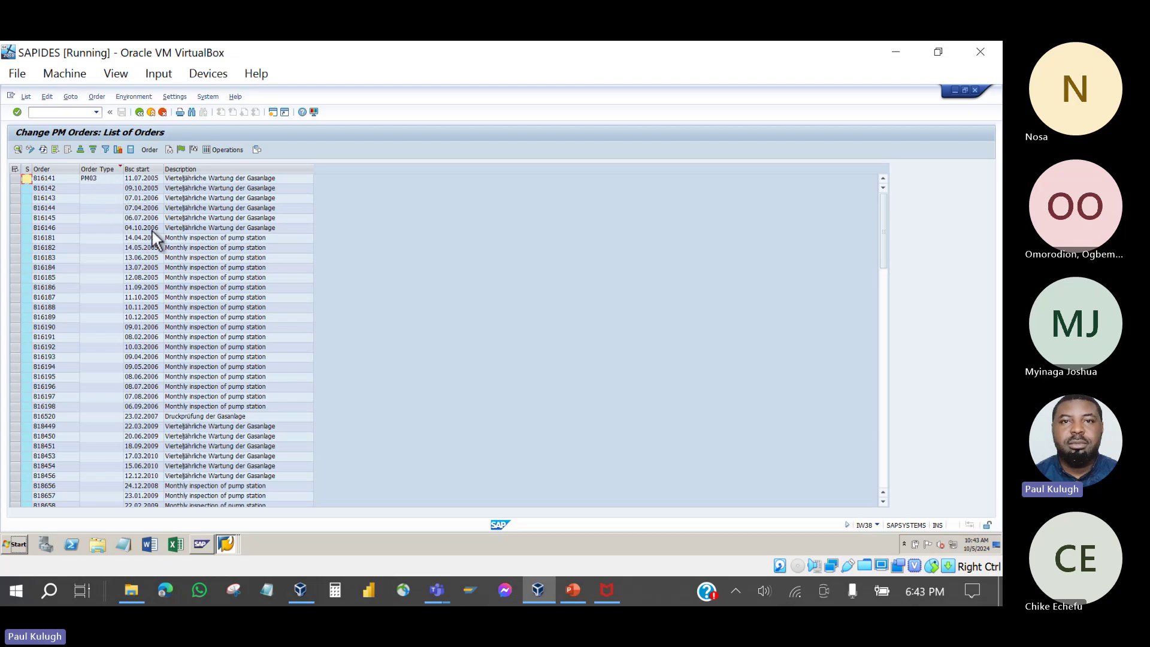
# Step: Examine the grouping by order type and the basic start dates throughout the sorted order list
pyautogui.scroll(-5, 164, 269)
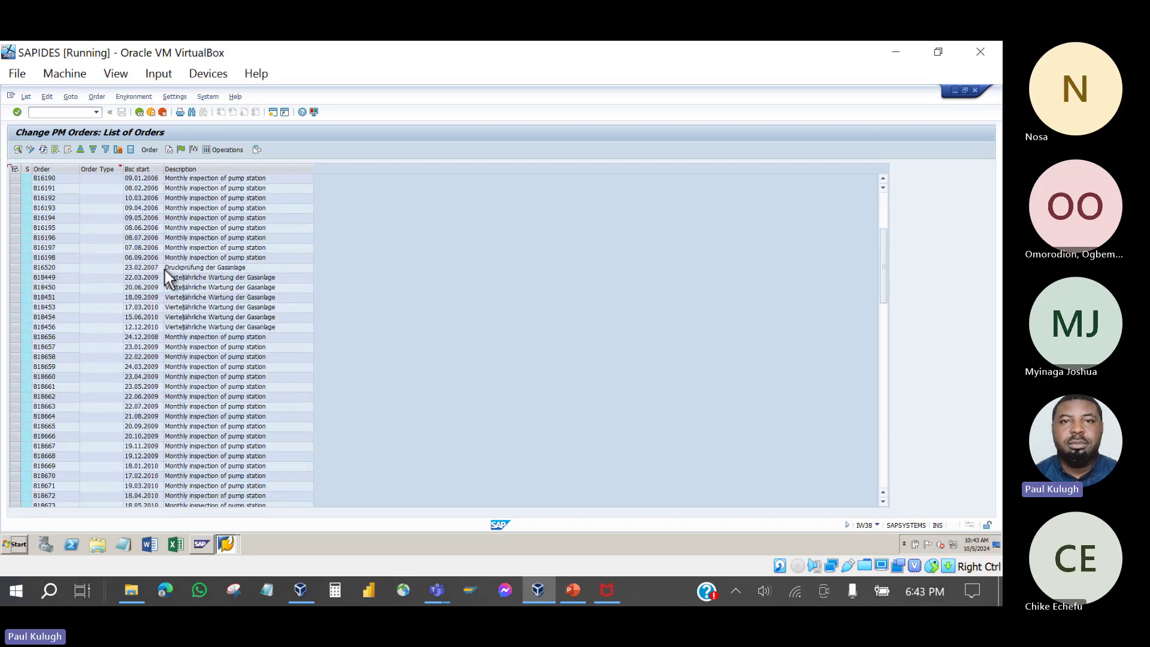
pyautogui.scroll(-11, 164, 271)
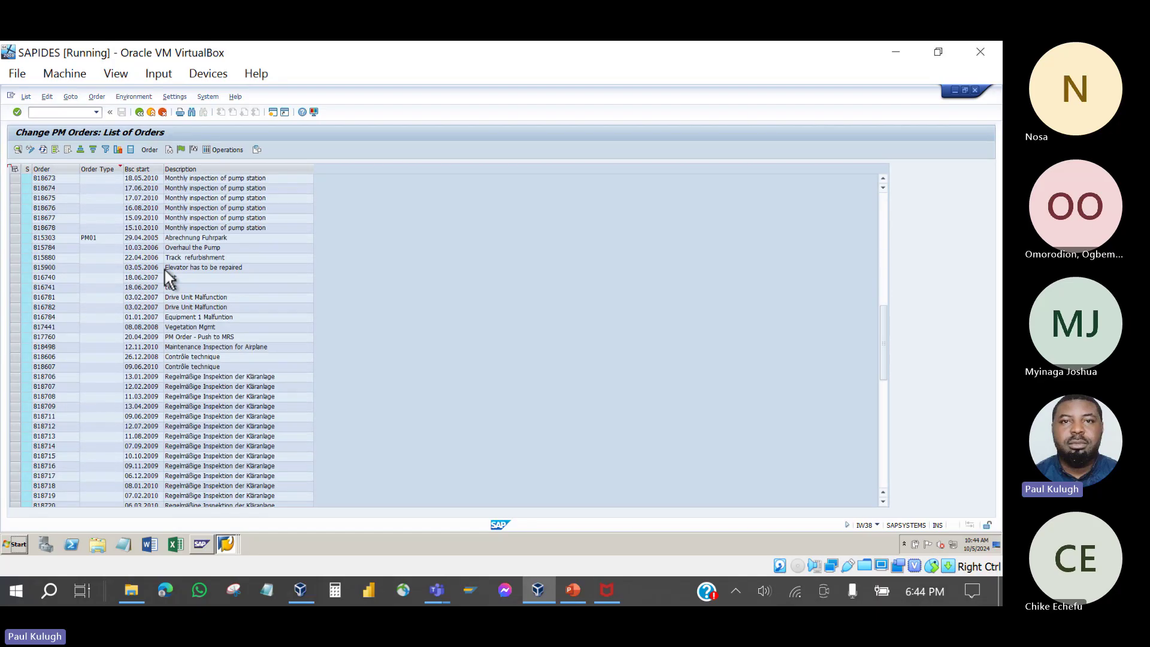
pyautogui.scroll(-1, 164, 270)
pyautogui.click(123, 208)
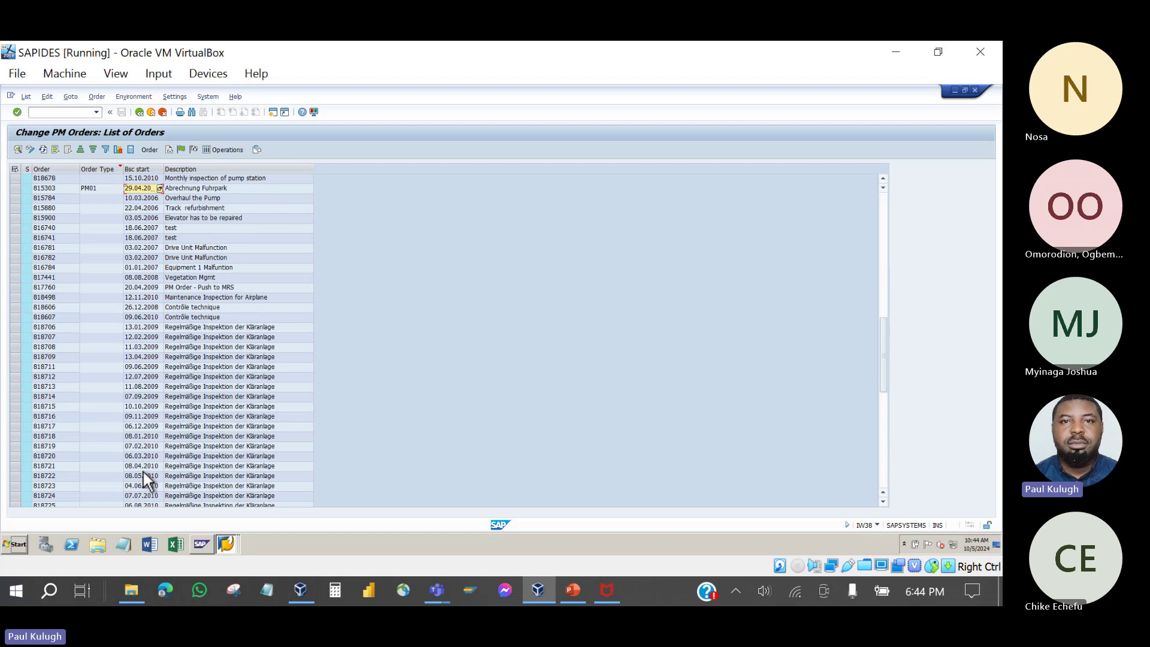
pyautogui.scroll(-15, 142, 471)
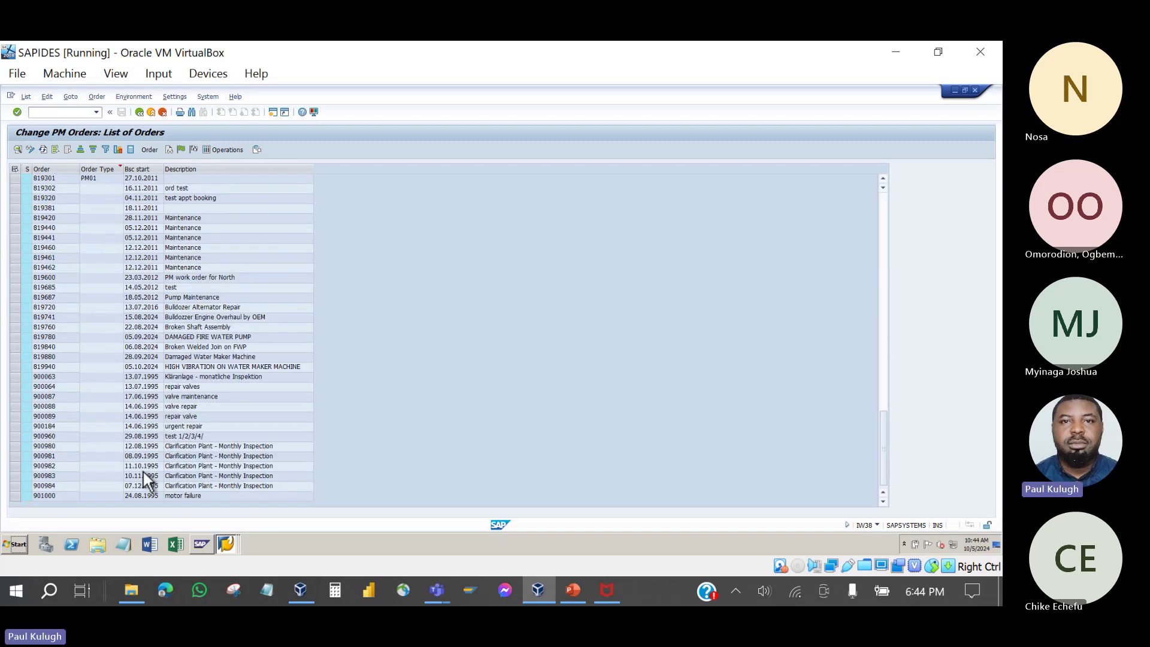
pyautogui.scroll(9, 143, 472)
pyautogui.scroll(15, 142, 472)
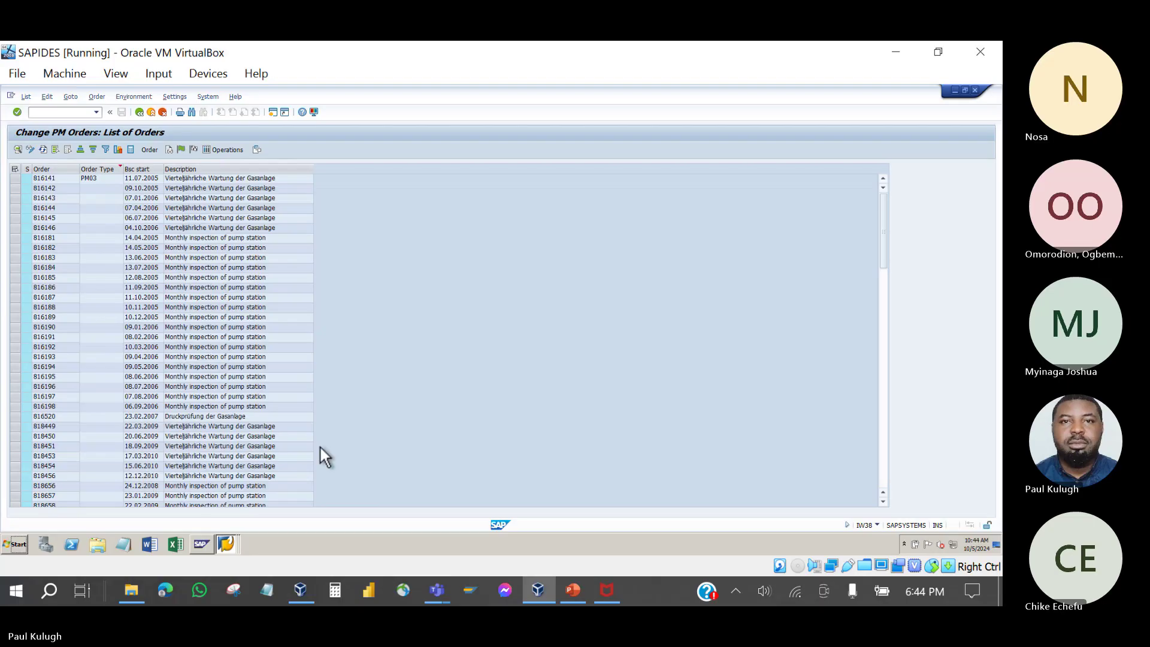
# Step: Check the exercise's second sorting criterion and sort the order list by basic start date in descending order
pyautogui.click(569, 590)
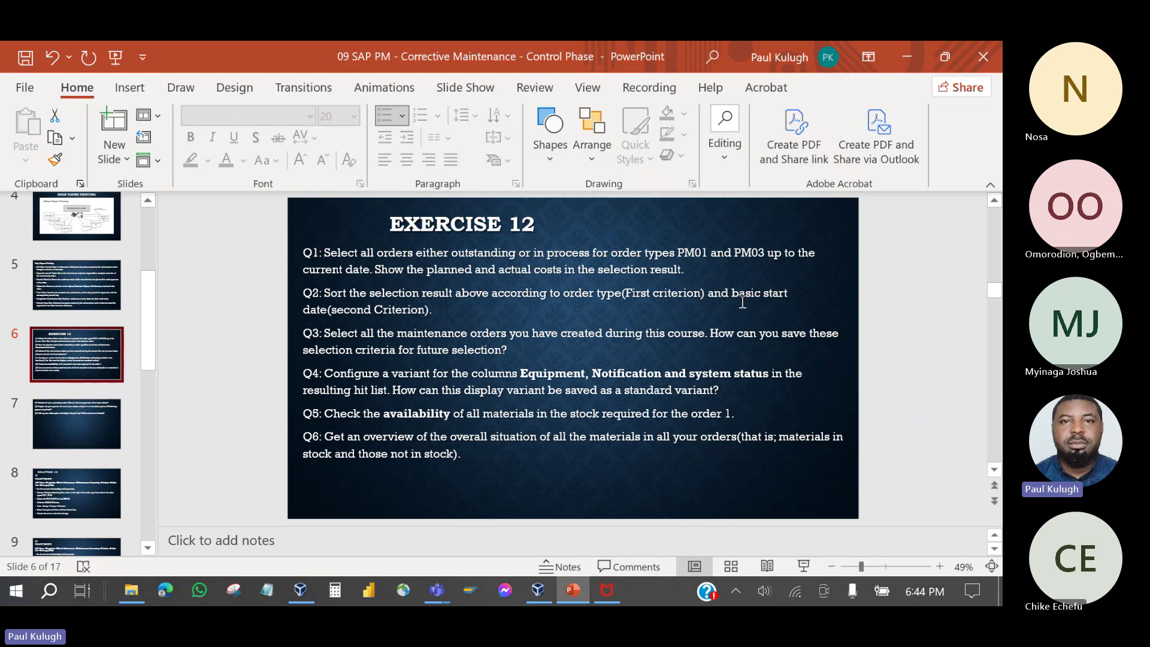
pyautogui.click(537, 590)
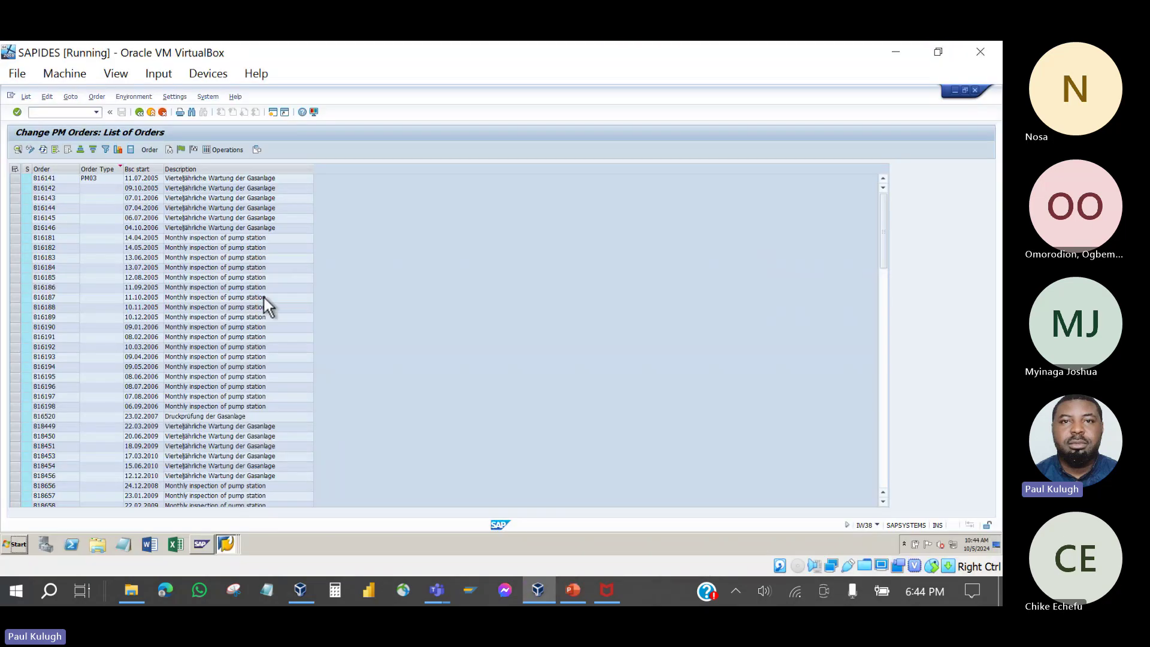
pyautogui.click(138, 169)
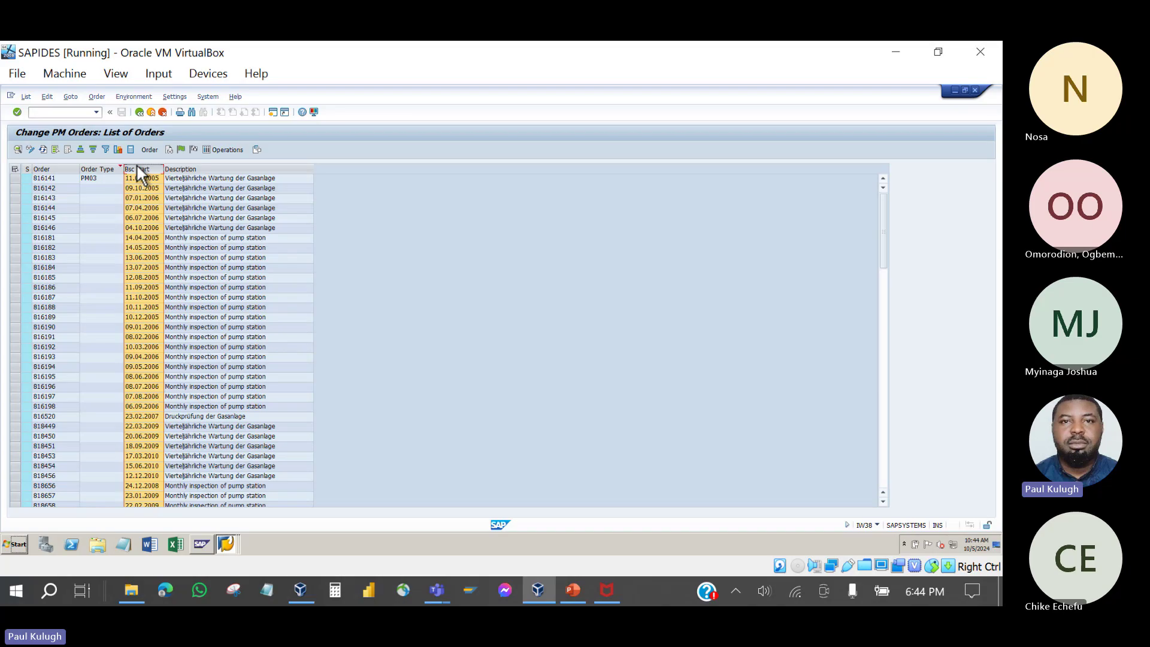
pyautogui.click(92, 149)
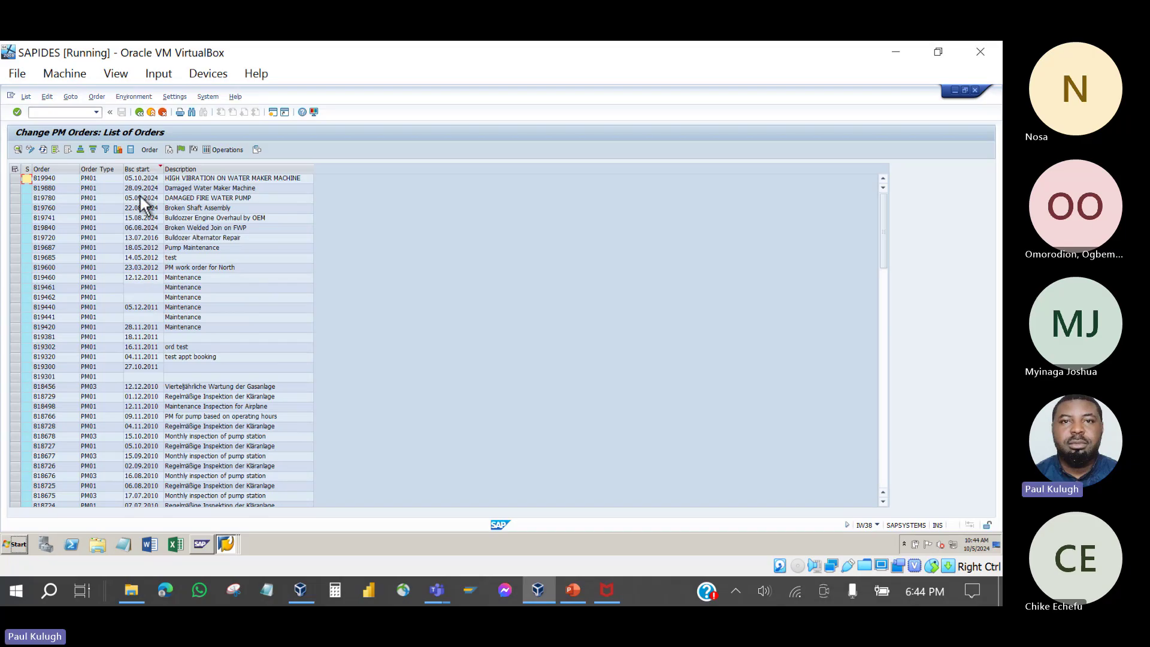
# Step: Examine the date order throughout the sorted list and consult Exercise 12 for the next question
pyautogui.scroll(-10, 140, 196)
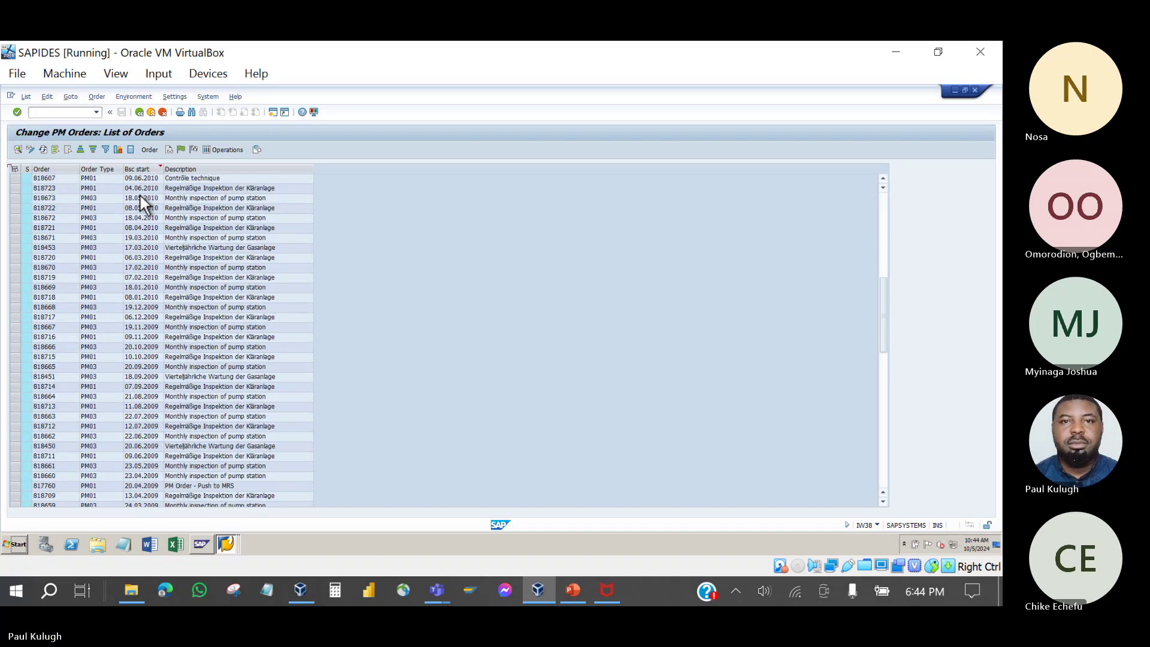
pyautogui.scroll(-10, 140, 198)
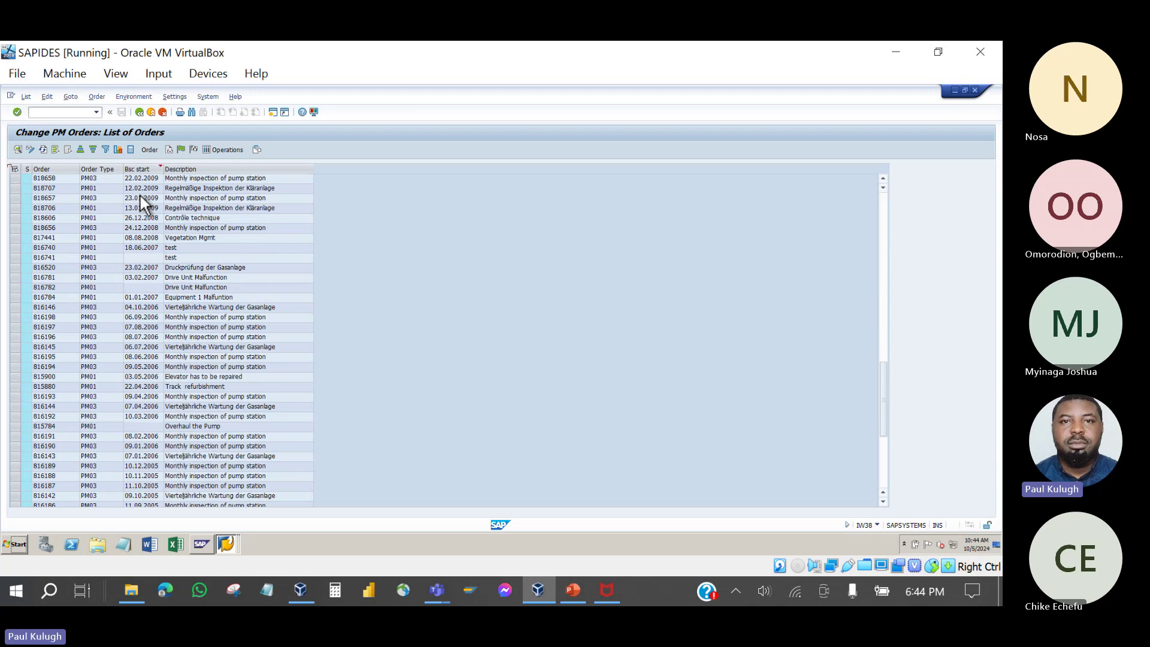
pyautogui.scroll(-7, 141, 197)
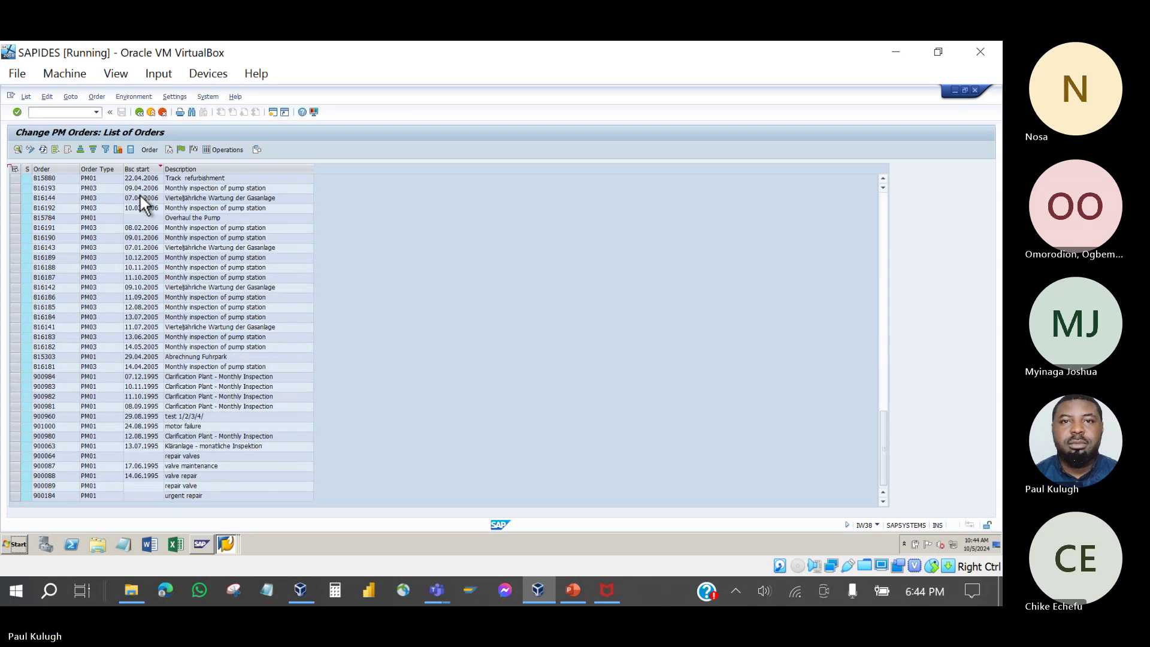
pyautogui.scroll(19, 140, 196)
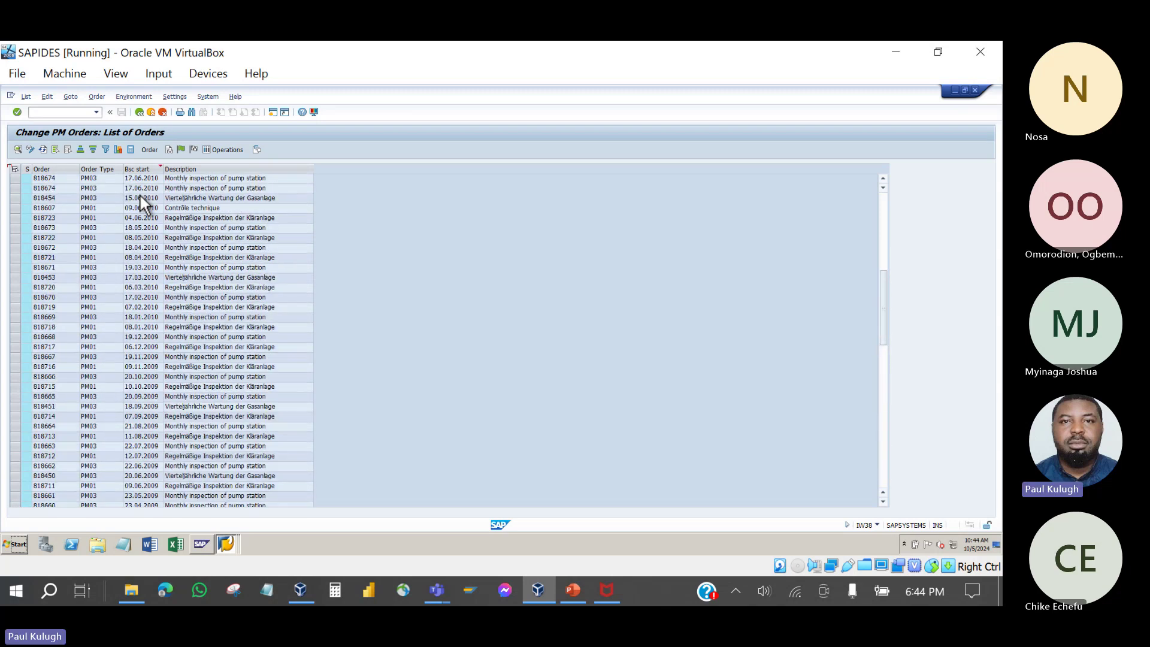
pyautogui.scroll(8, 140, 195)
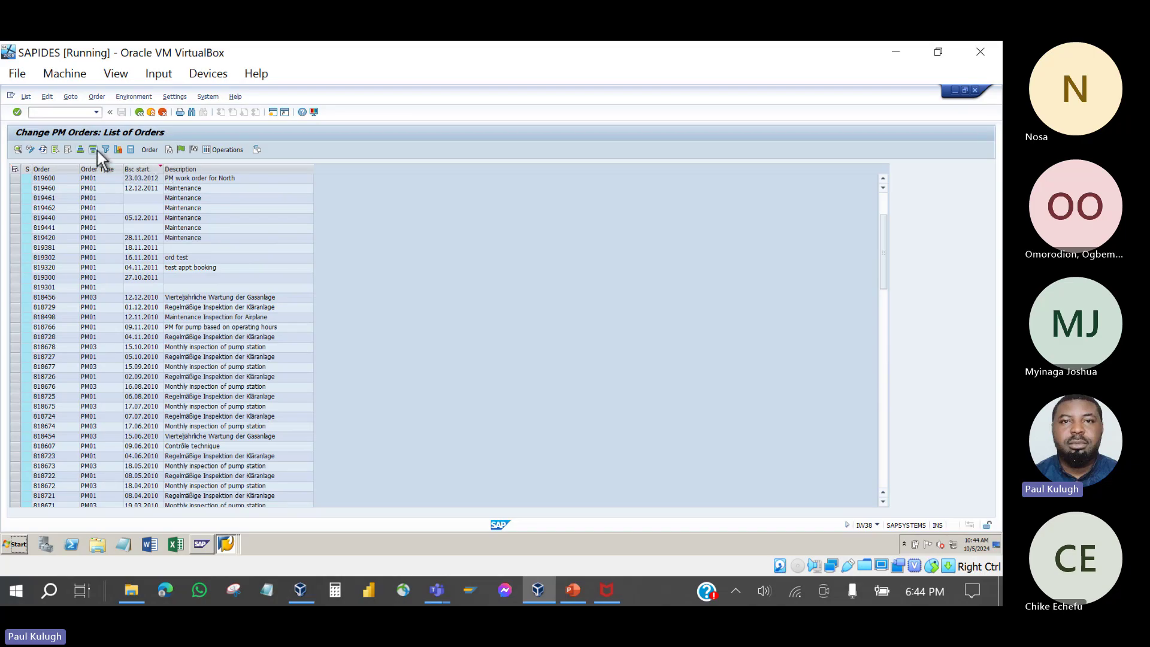
pyautogui.click(574, 590)
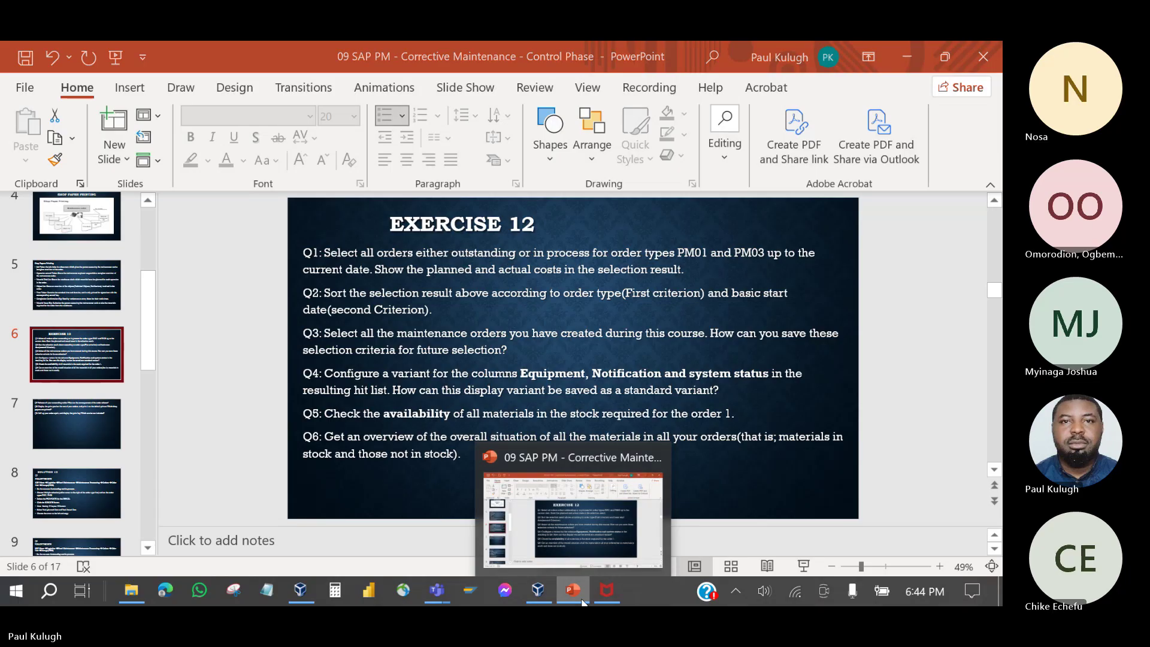
pyautogui.click(537, 590)
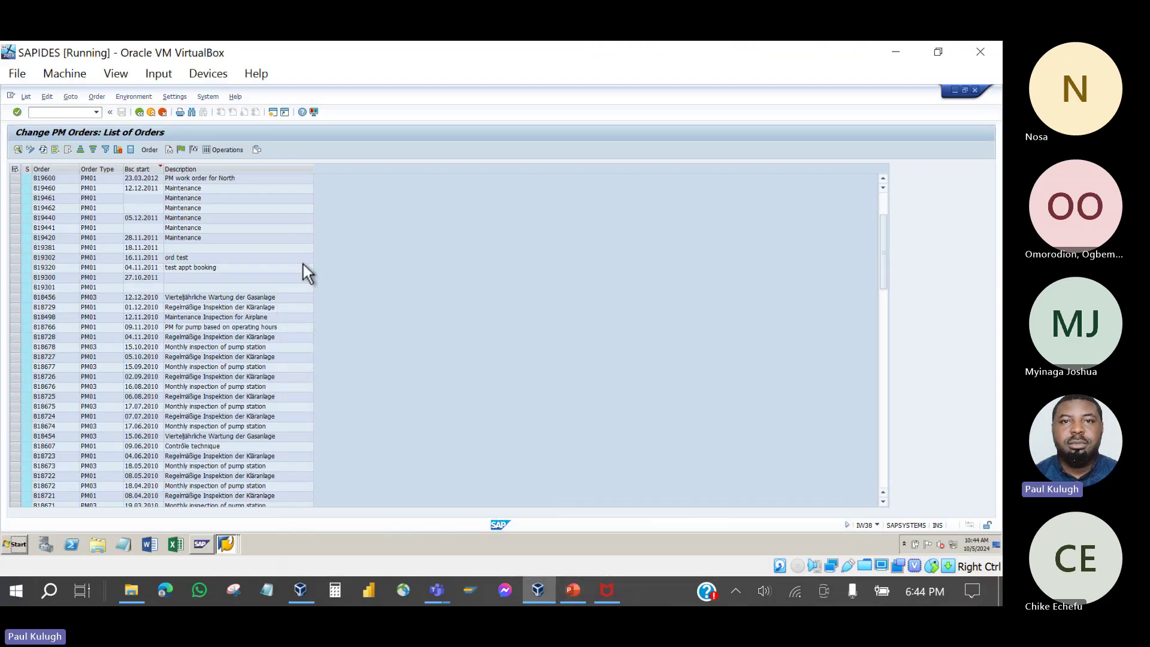
# Step: Leave the order list and its selection, and restart transaction IW38 for a fresh order selection
pyautogui.click(139, 113)
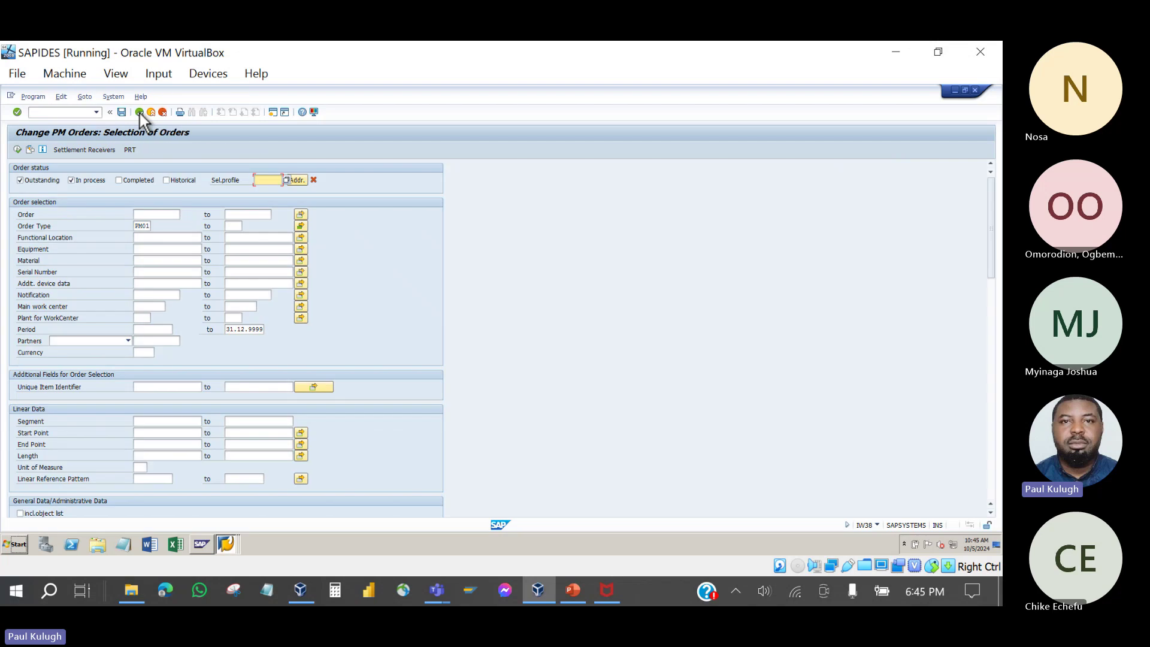
pyautogui.click(139, 113)
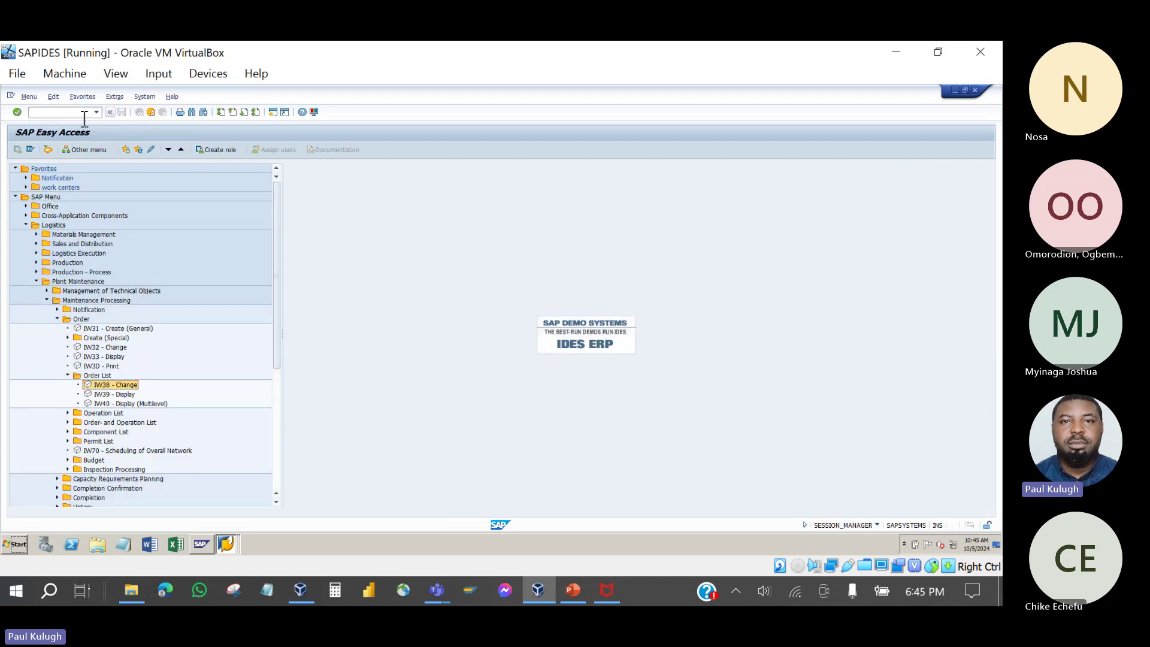
pyautogui.doubleClick(117, 384)
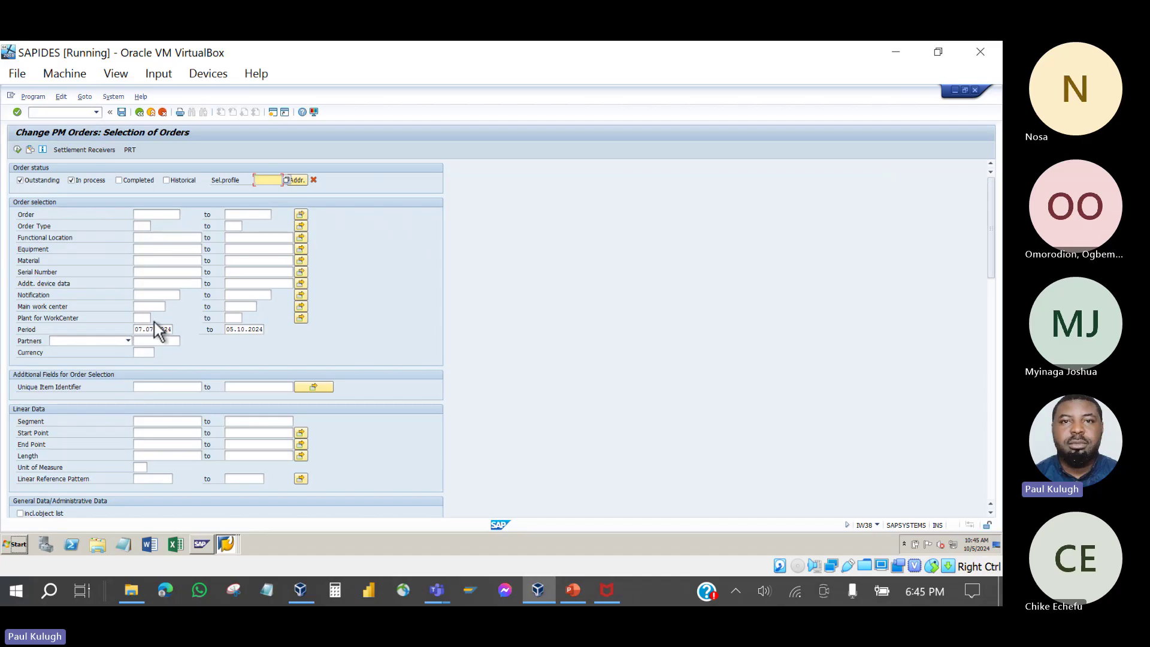
# Step: Clear both the start and end dates of the period in the new order selection
pyautogui.doubleClick(174, 330)
pyautogui.write('4')
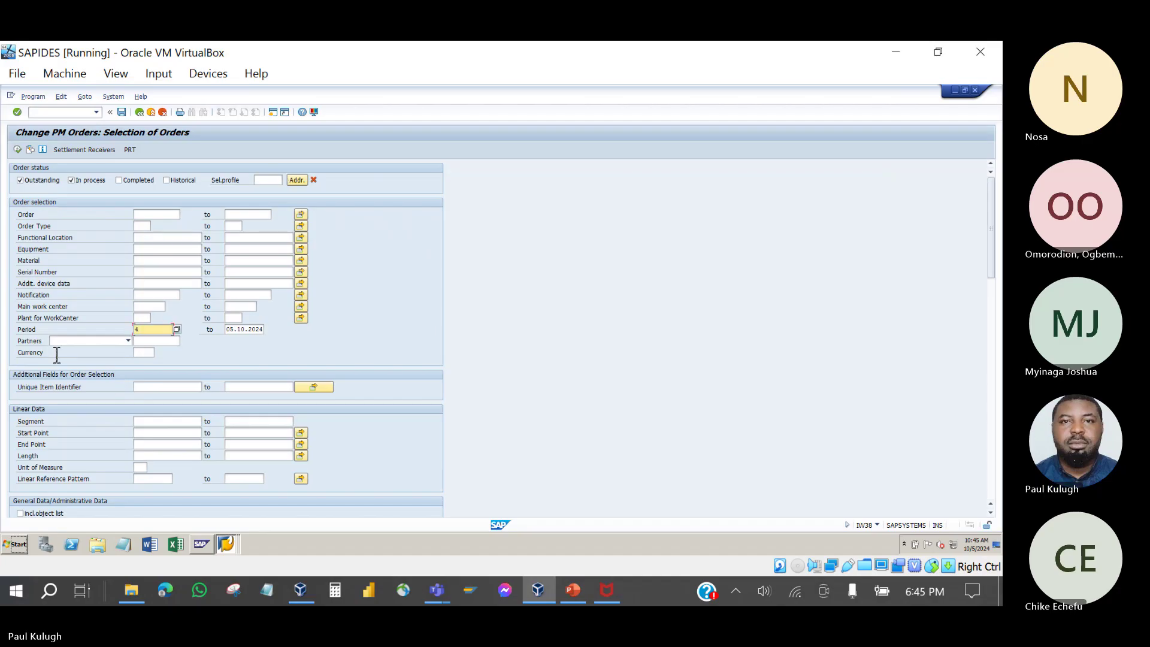
pyautogui.doubleClick(234, 329)
pyautogui.press('Delete')
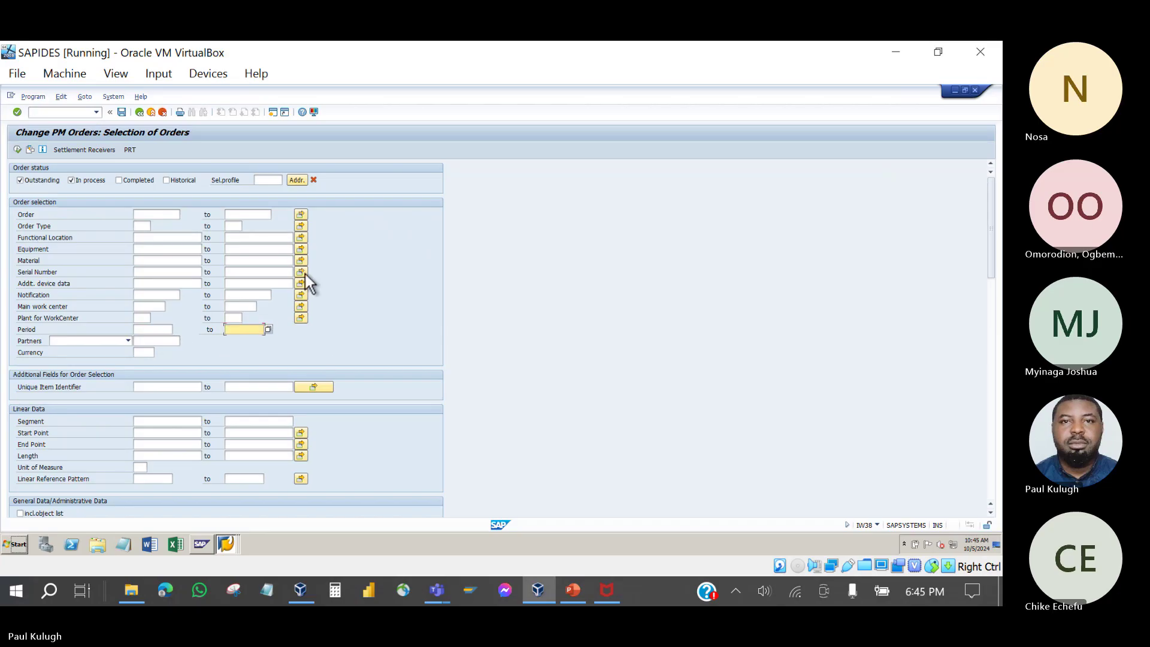
# Step: Restrict the order selection to functional locations matching MAK* and include completed orders in the status filter
pyautogui.click(146, 238)
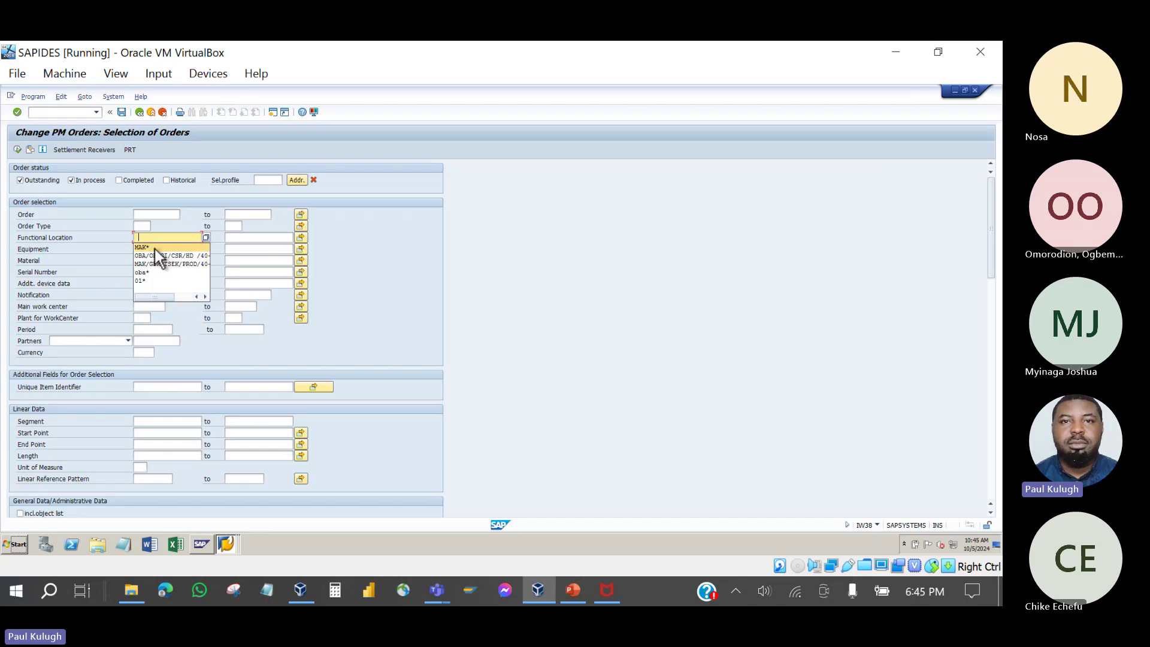
pyautogui.click(155, 249)
pyautogui.click(161, 252)
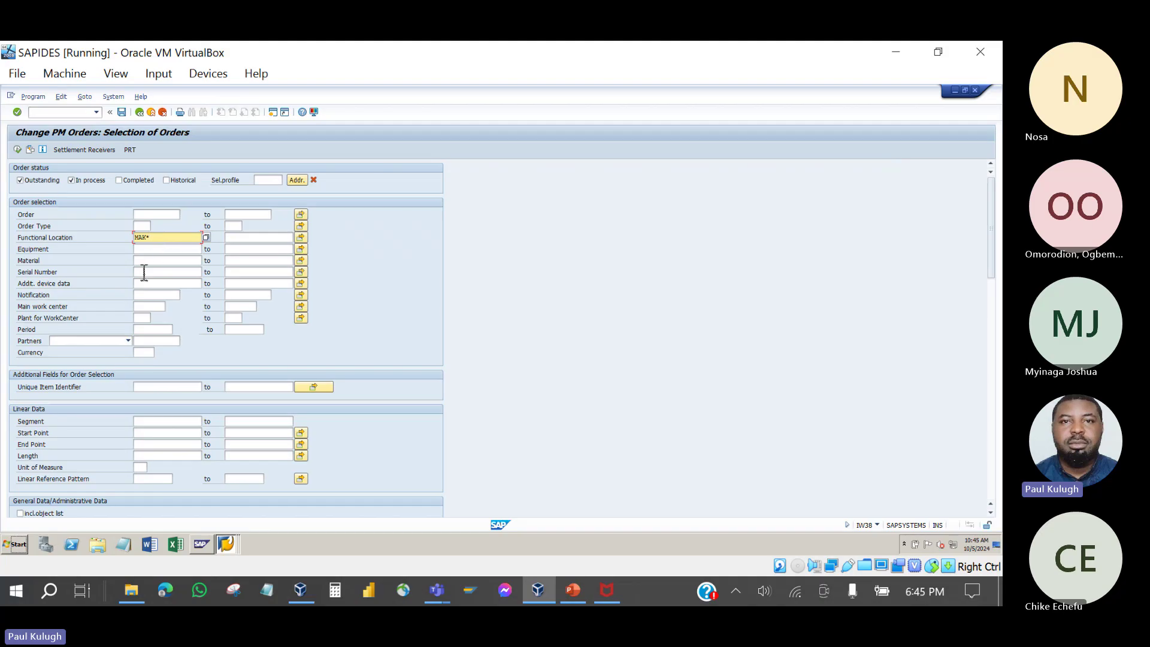
pyautogui.click(118, 182)
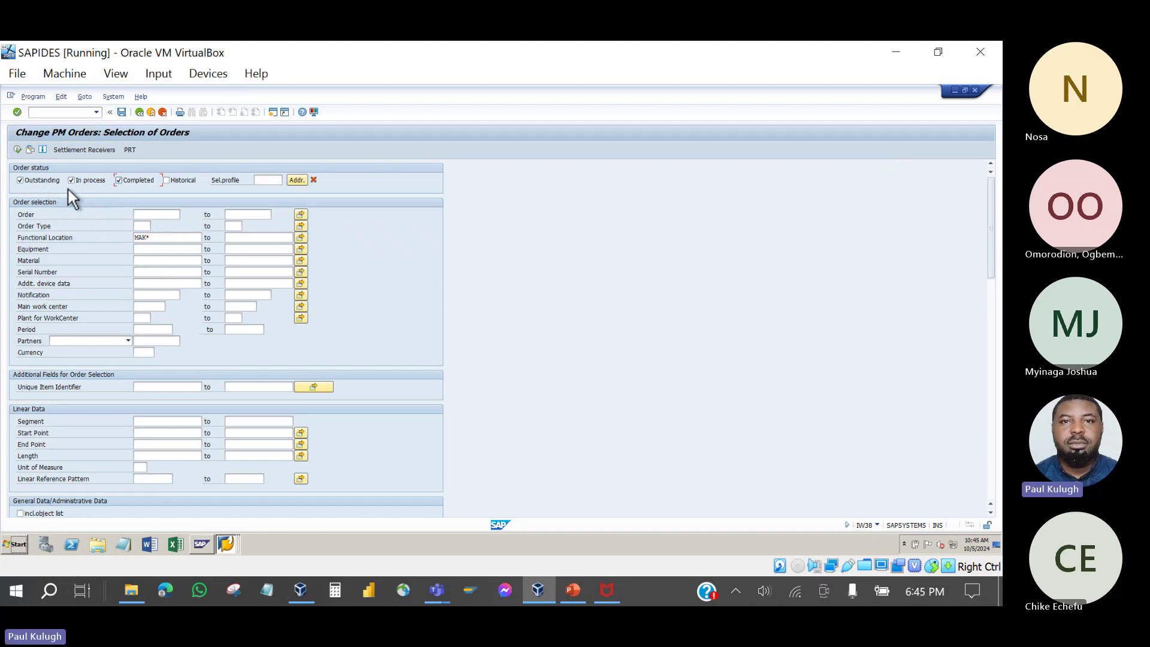
# Step: Set the end of the order creation date range to 05.10.2024, leaving its start empty, and run the selection
pyautogui.scroll(-3, 113, 294)
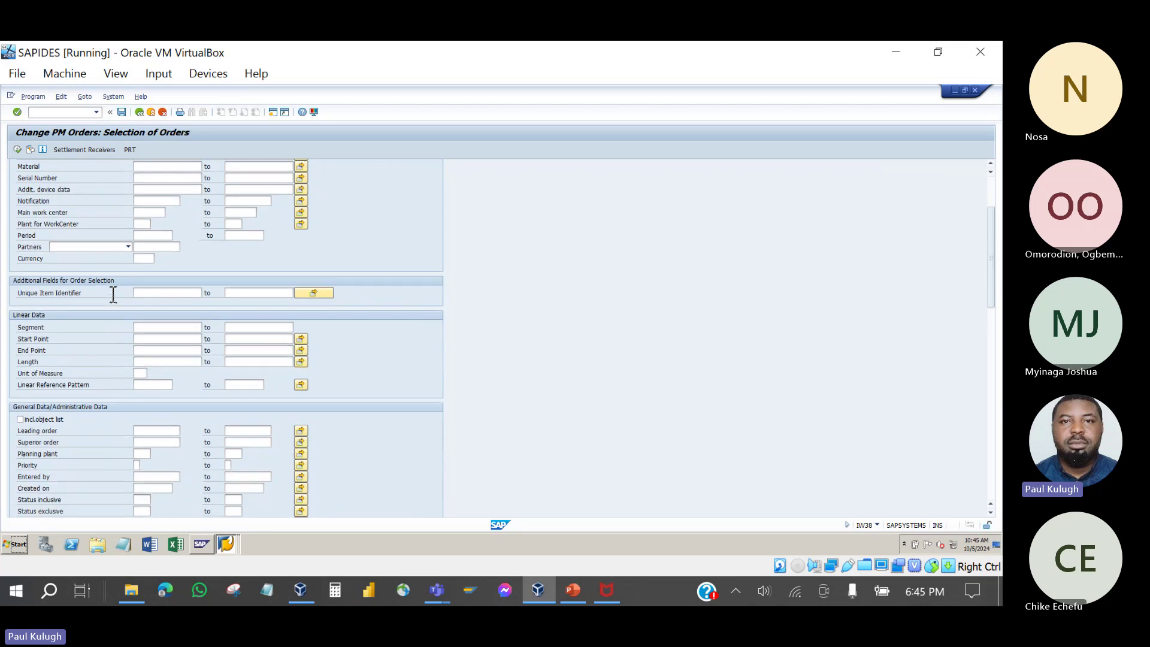
pyautogui.scroll(-3, 113, 293)
pyautogui.scroll(-3, 113, 294)
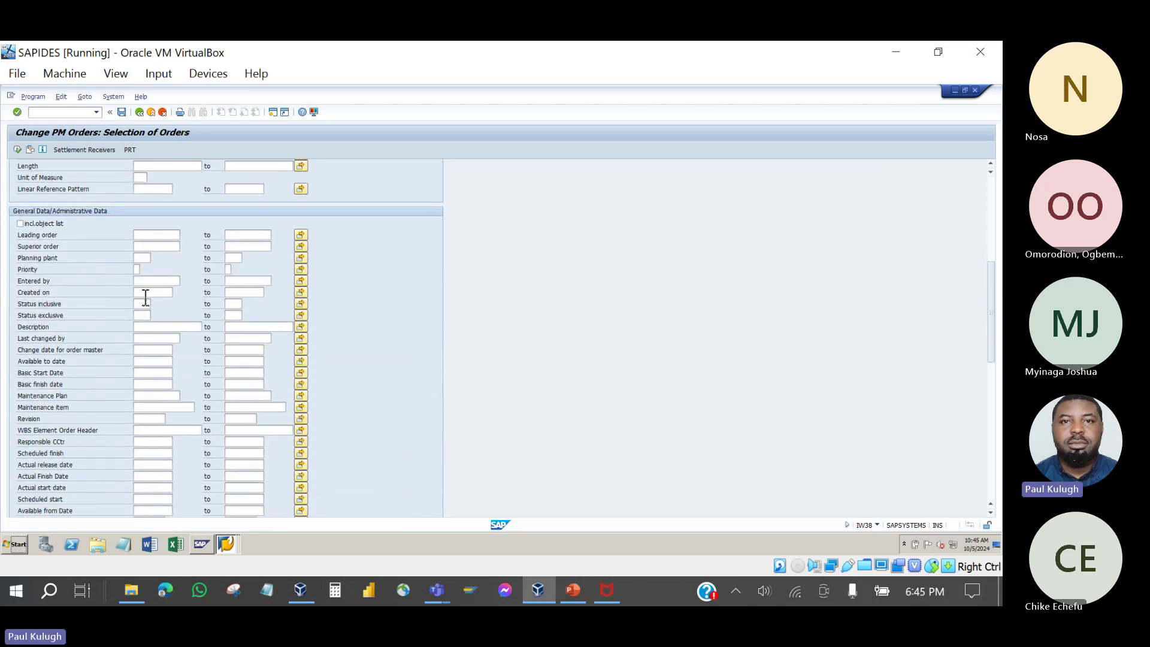
pyautogui.click(145, 292)
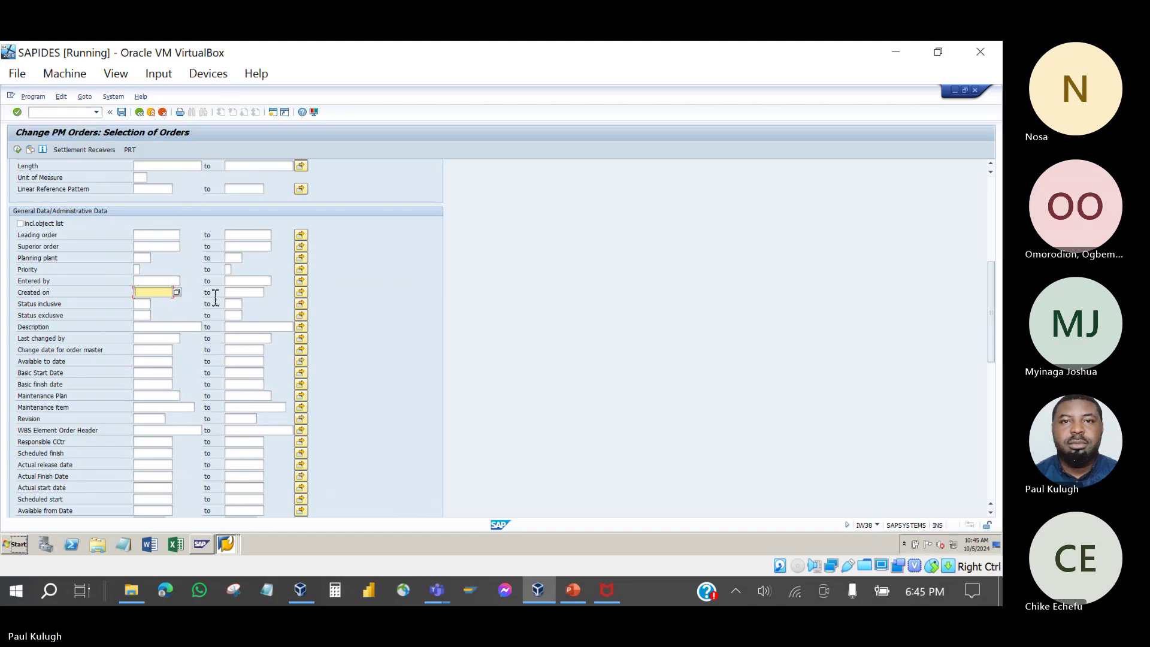
pyautogui.click(242, 293)
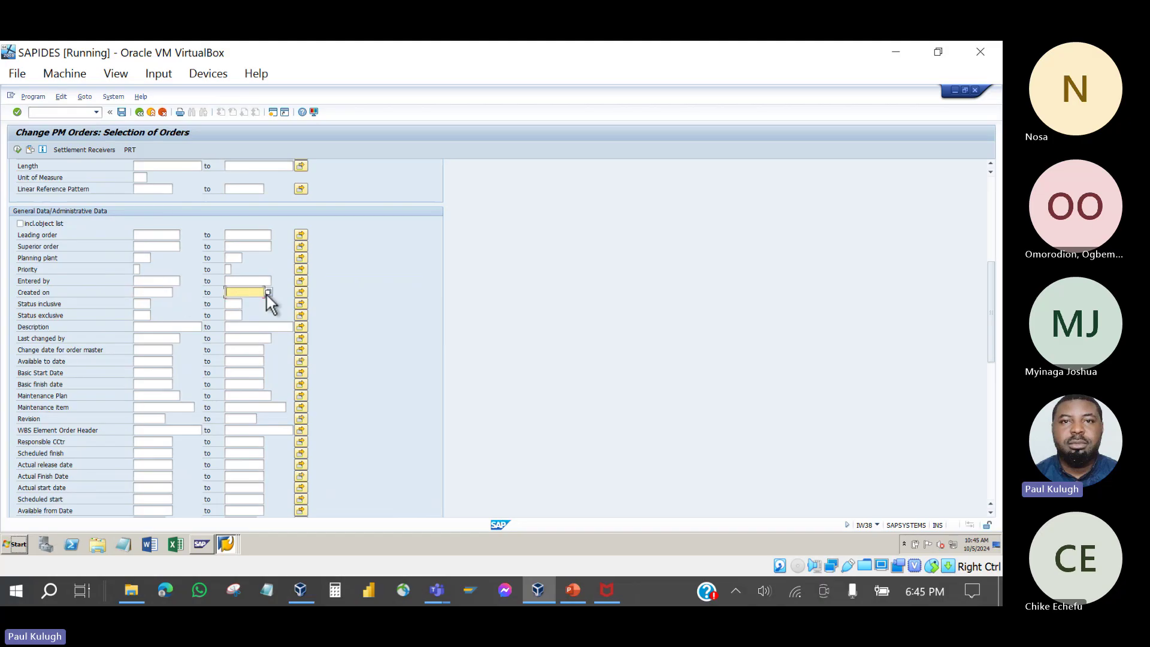
pyautogui.click(268, 293)
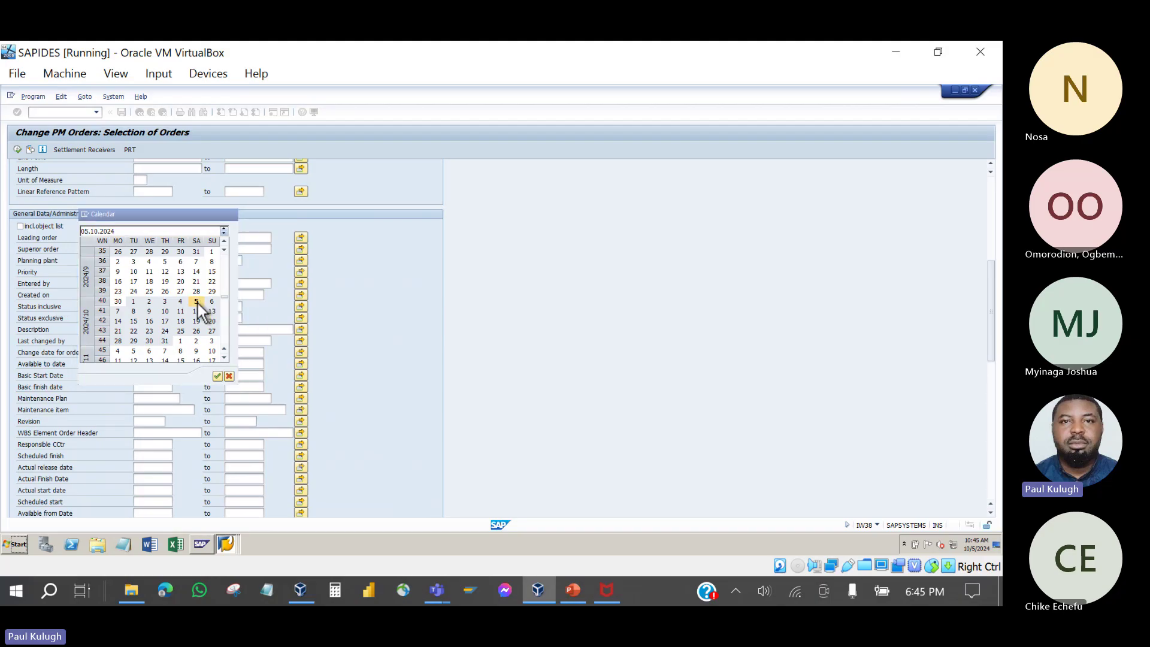
pyautogui.doubleClick(198, 301)
pyautogui.click(158, 296)
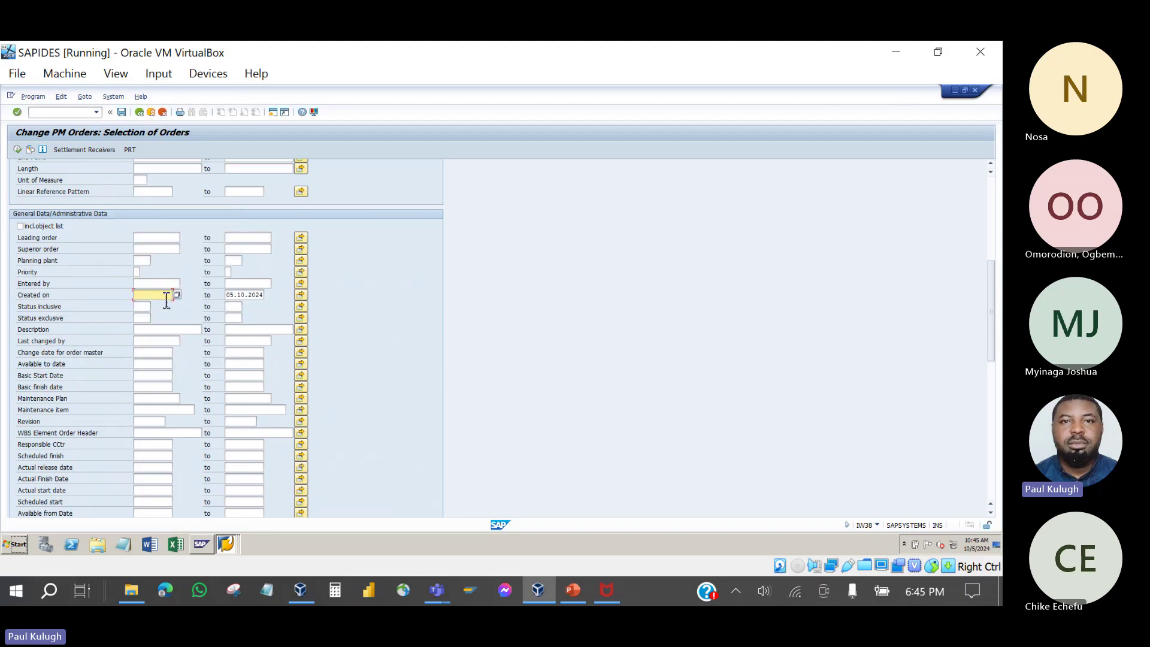
pyautogui.click(240, 296)
pyautogui.scroll(8, 240, 296)
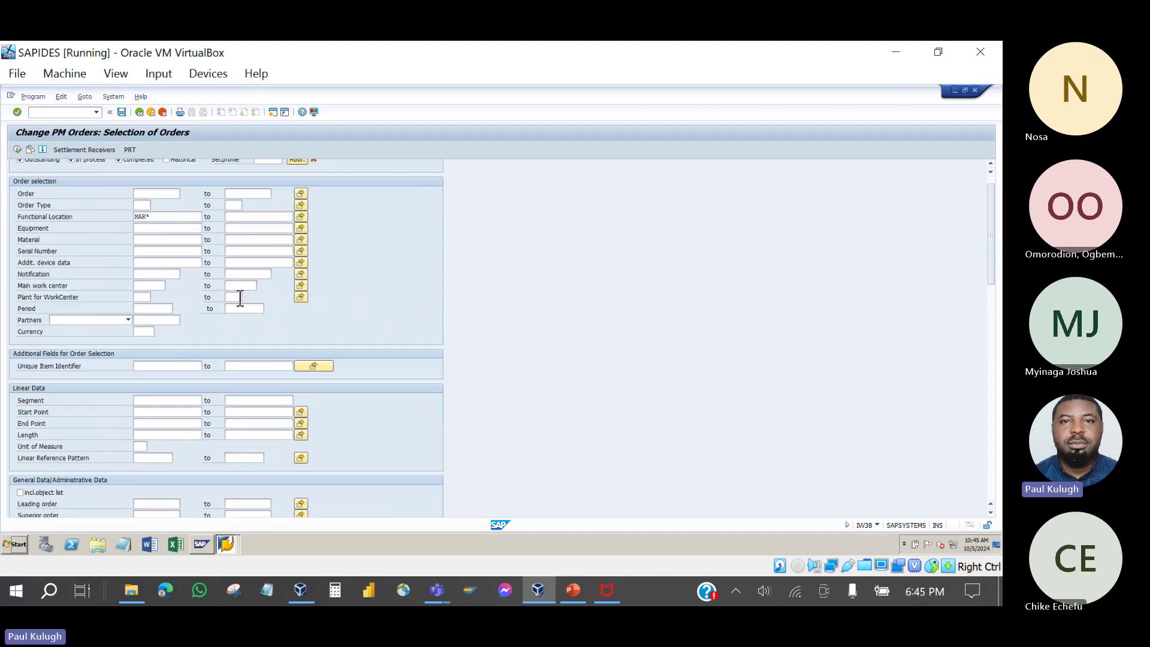
pyautogui.click(17, 149)
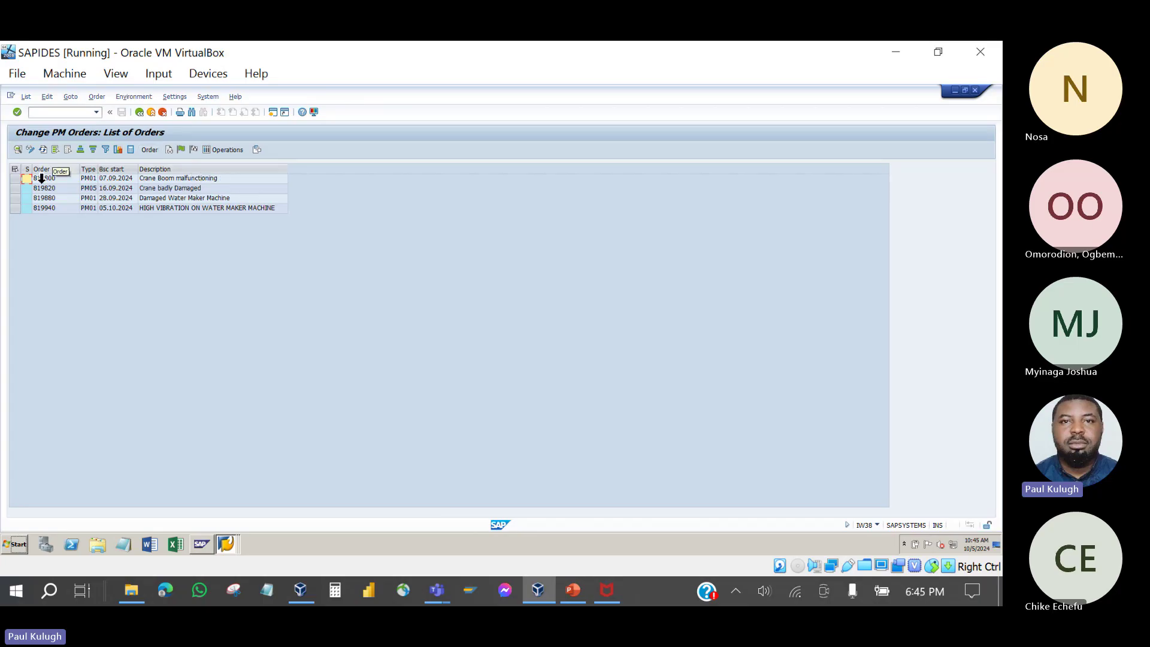
# Step: Return to the order selection and start saving its criteria as a variant named TEST004
pyautogui.click(139, 112)
pyautogui.scroll(-6, 170, 276)
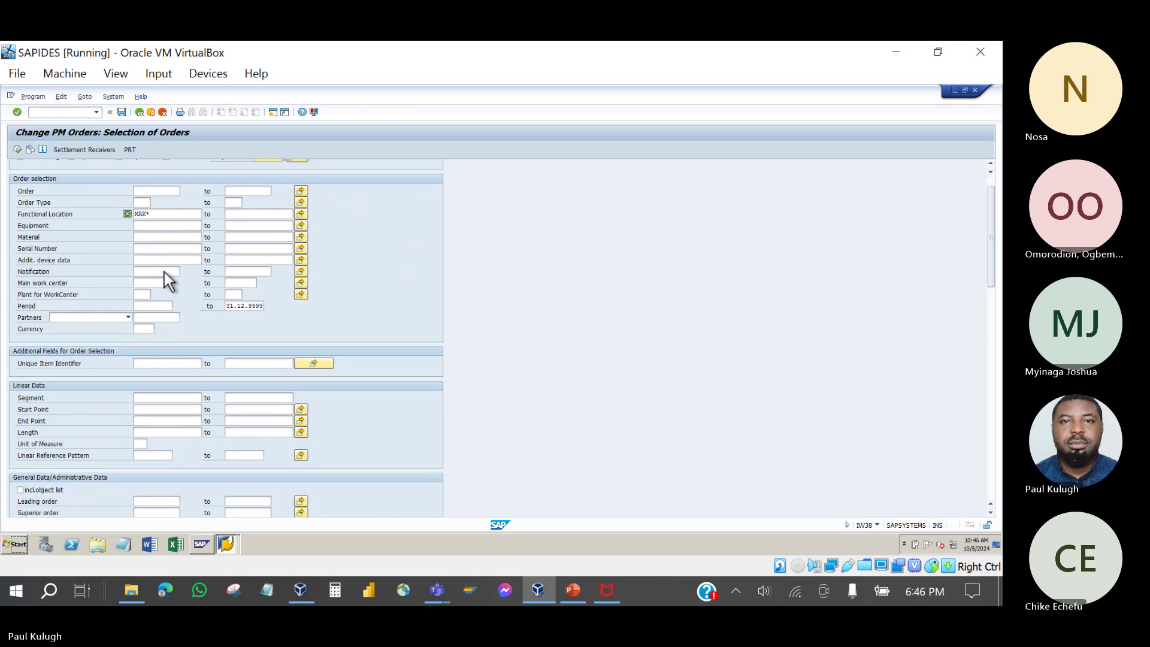
pyautogui.scroll(-5, 164, 275)
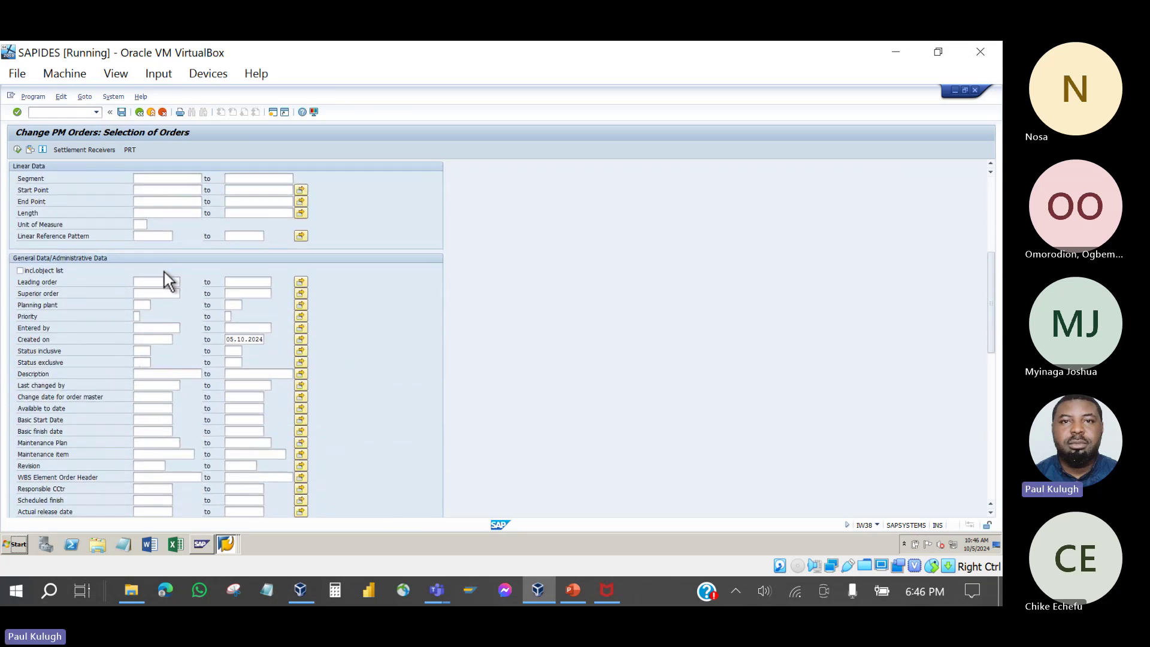
pyautogui.scroll(3, 164, 276)
pyautogui.scroll(7, 164, 272)
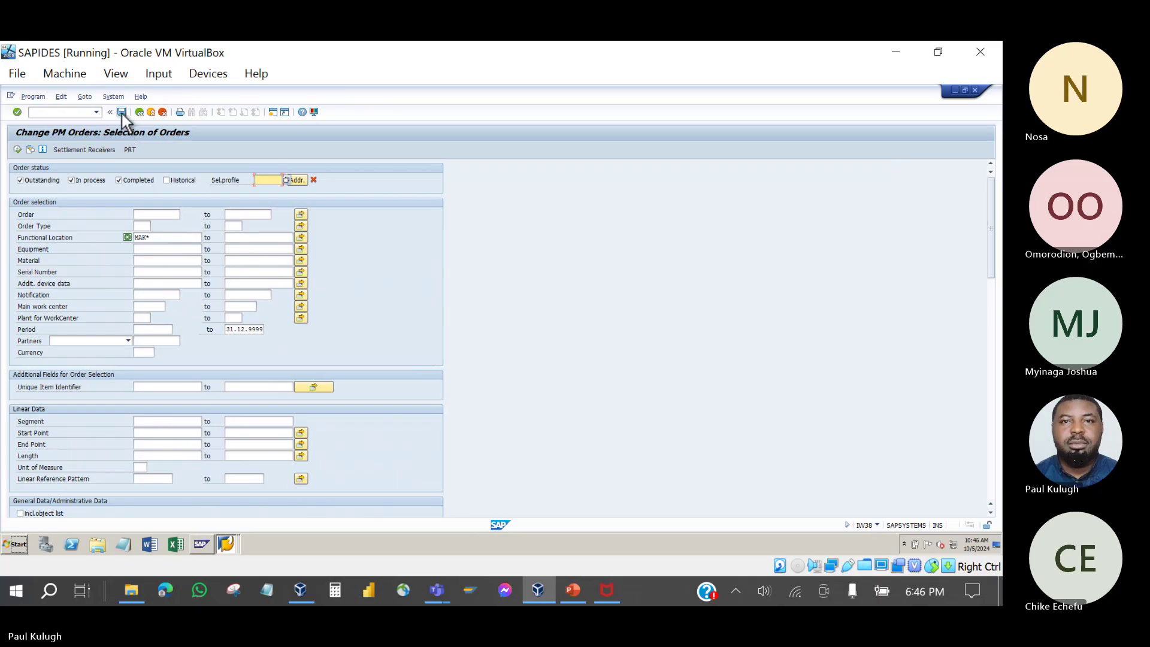
pyautogui.click(122, 112)
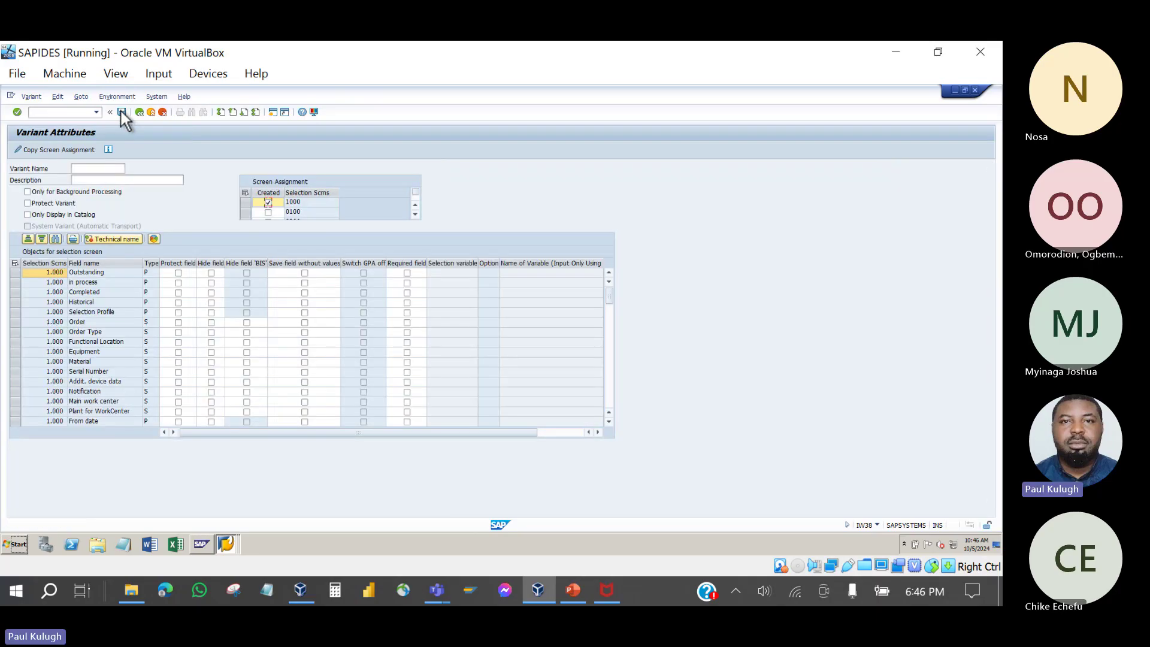
pyautogui.click(98, 168)
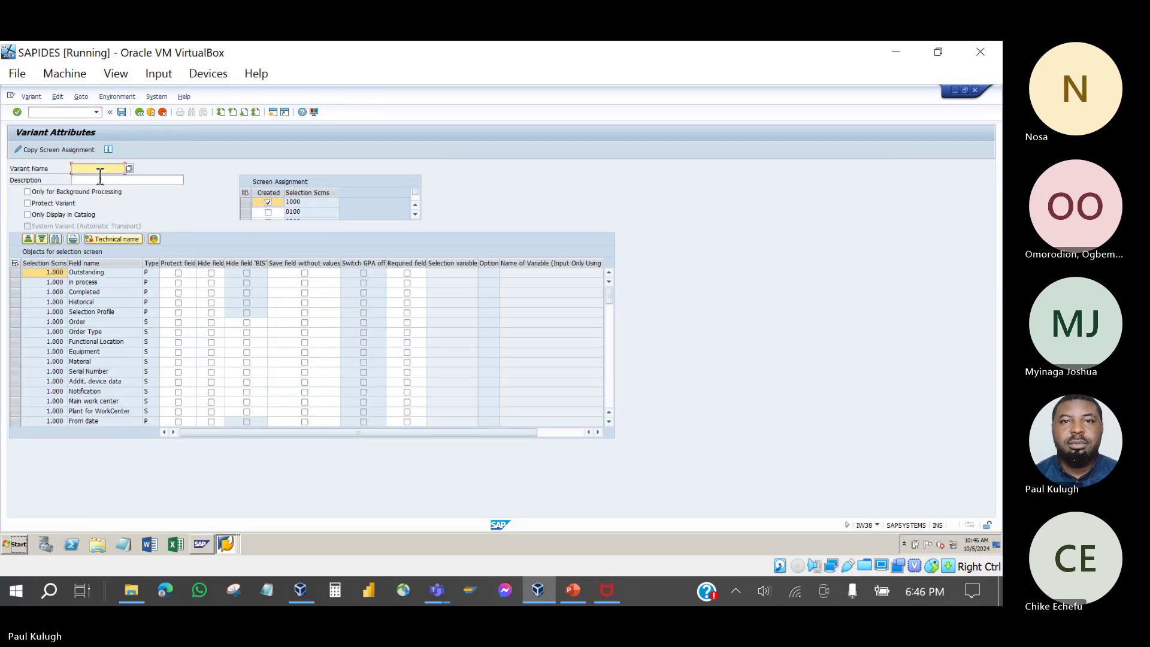
pyautogui.write('T')
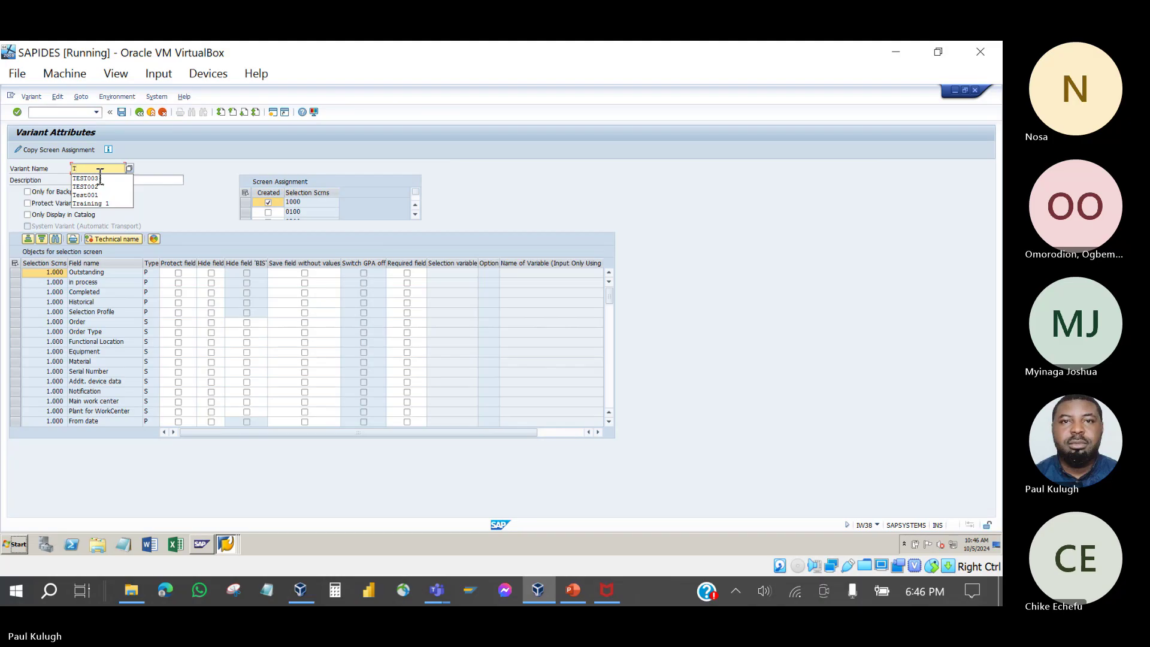
pyautogui.write('EST00')
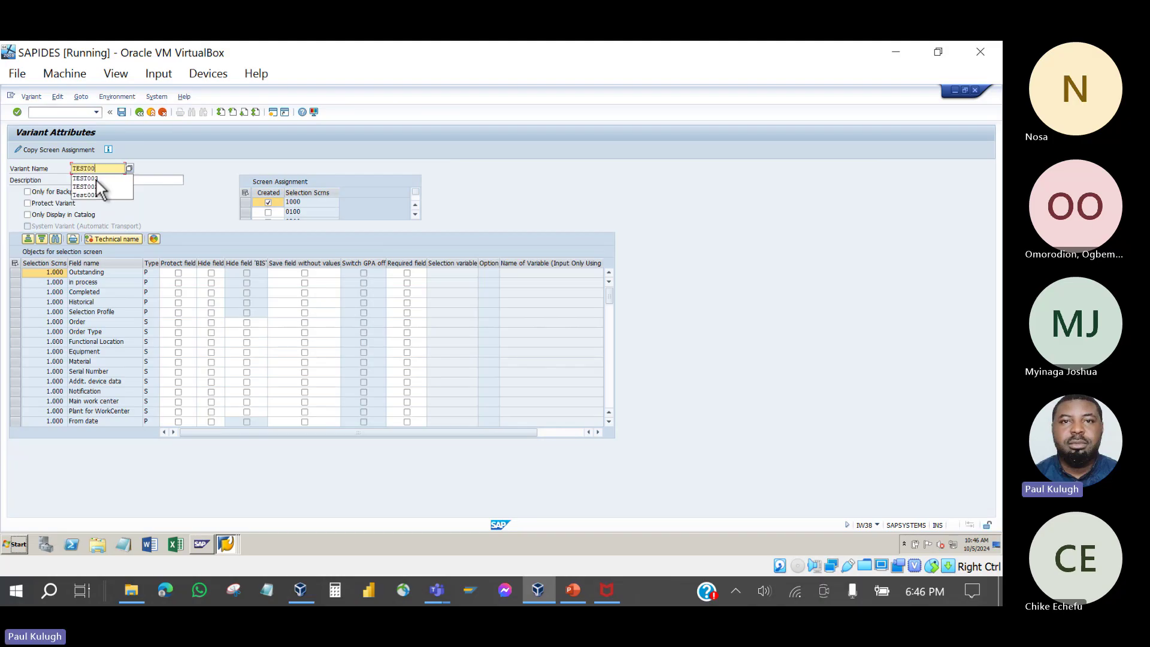
pyautogui.write('4')
pyautogui.click(106, 181)
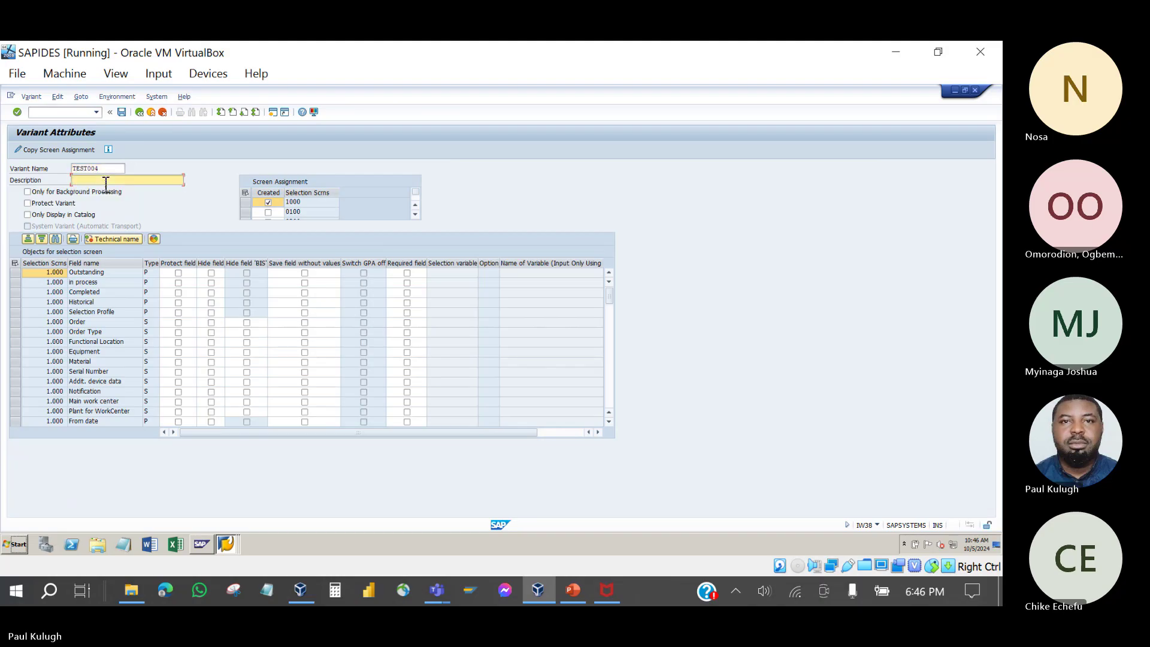
# Step: Enter "All Wo" as the variant's description and save the variant
pyautogui.click(101, 198)
pyautogui.press('BackSpace')
pyautogui.press('BackSpace')
pyautogui.press('BackSpace')
pyautogui.press('BackSpace')
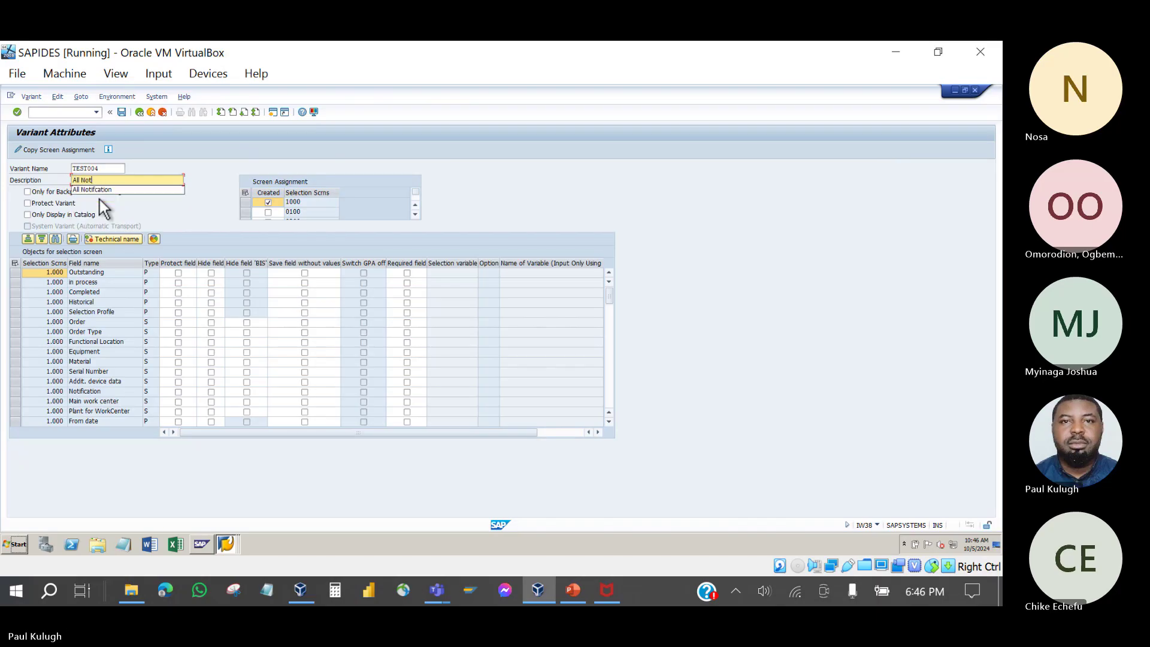
pyautogui.write('Wo')
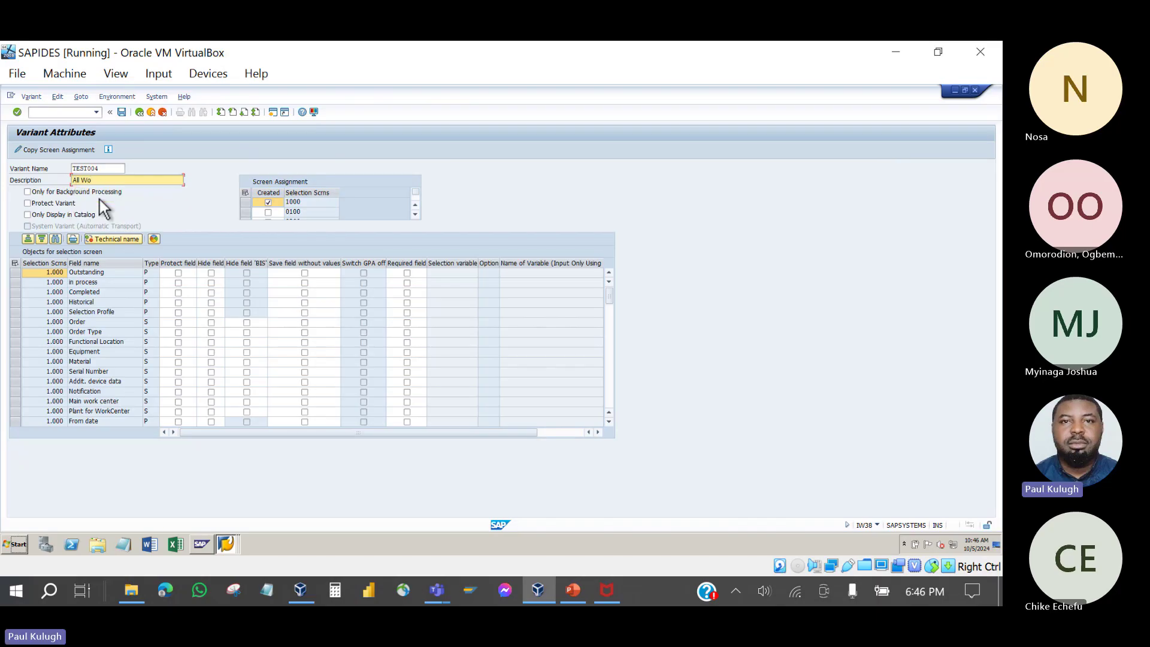
pyautogui.click(123, 112)
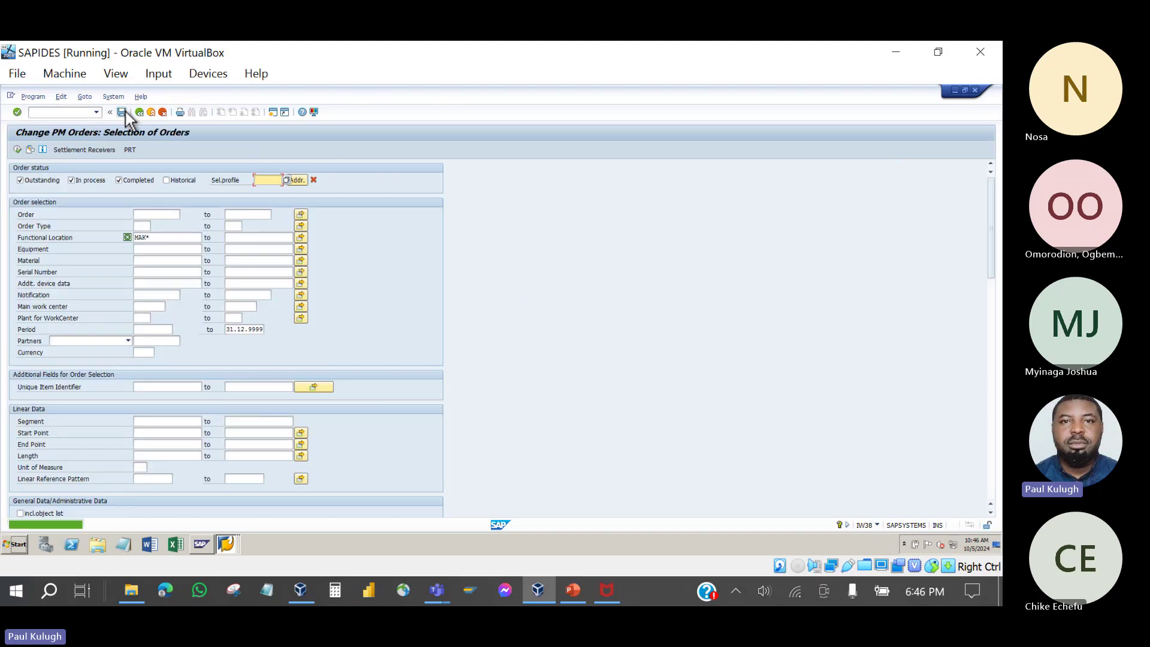
# Step: Restart transaction IW38 and load the saved variant TEST004 into the order selection
pyautogui.click(139, 113)
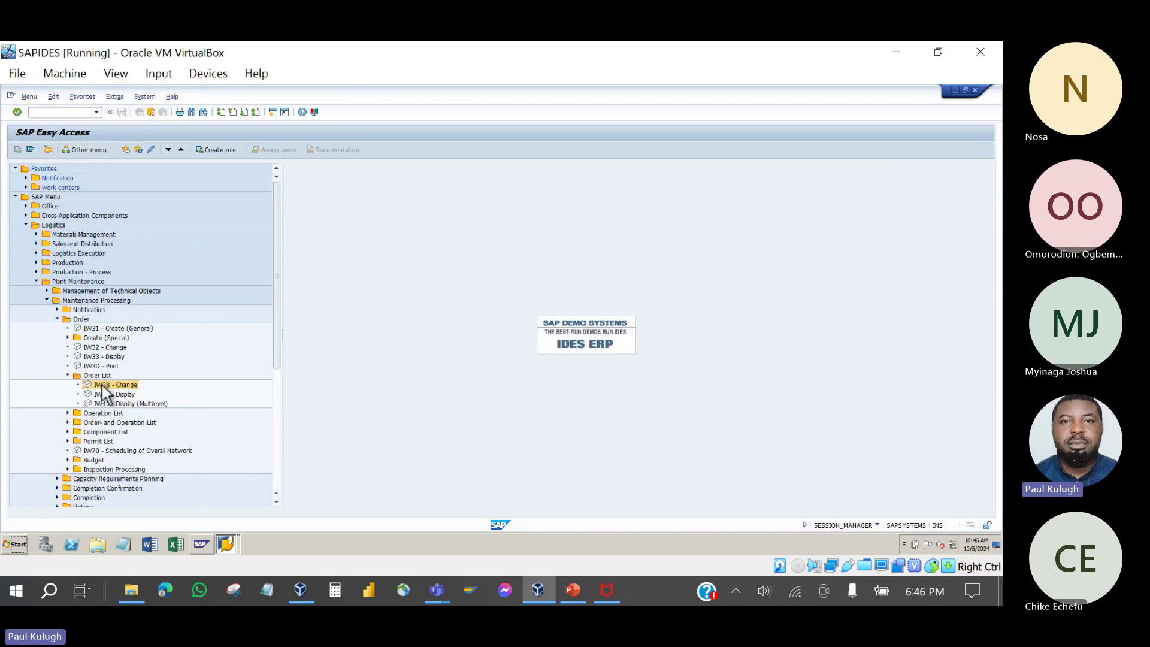
pyautogui.doubleClick(102, 386)
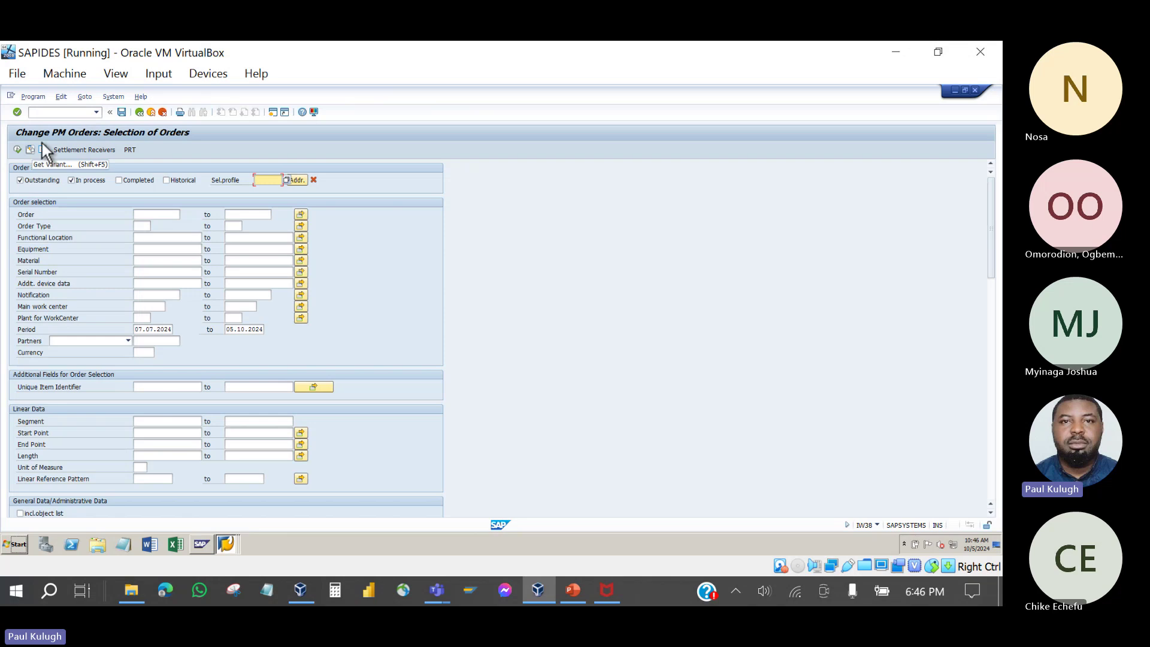
pyautogui.click(86, 97)
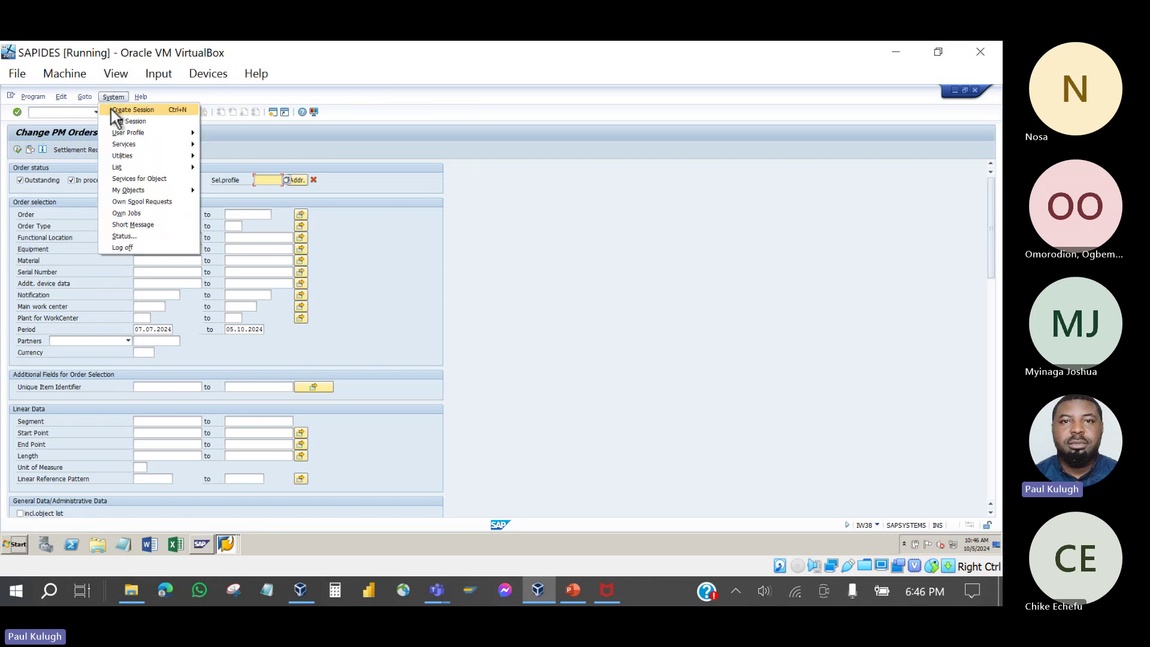
pyautogui.moveTo(99, 112)
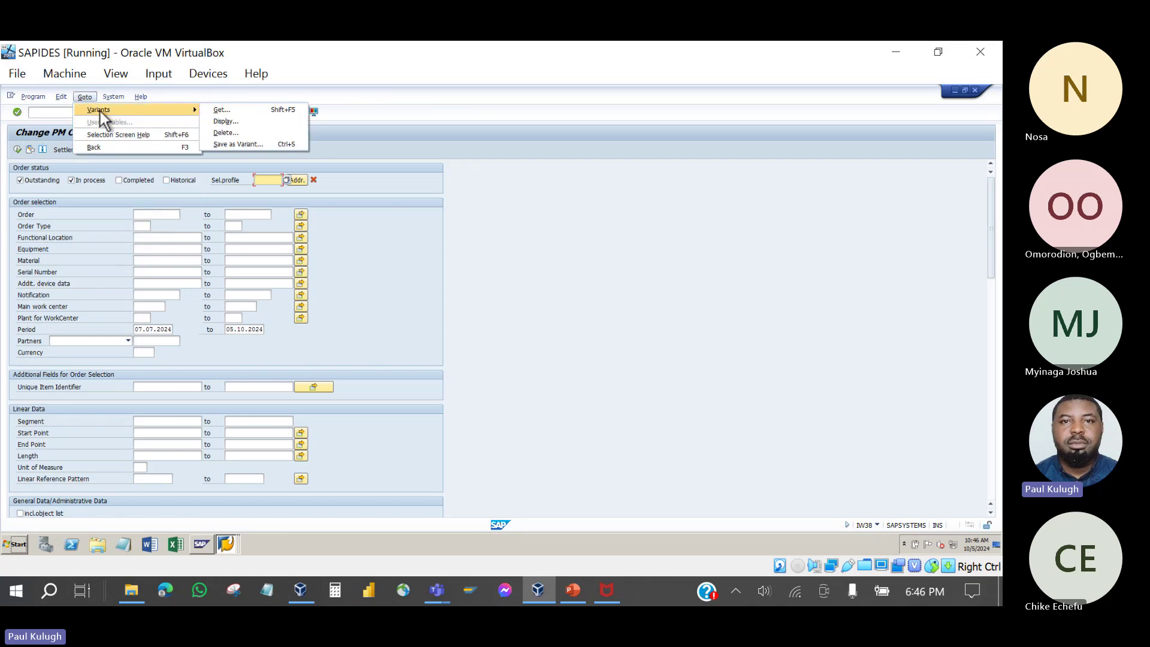
pyautogui.click(219, 111)
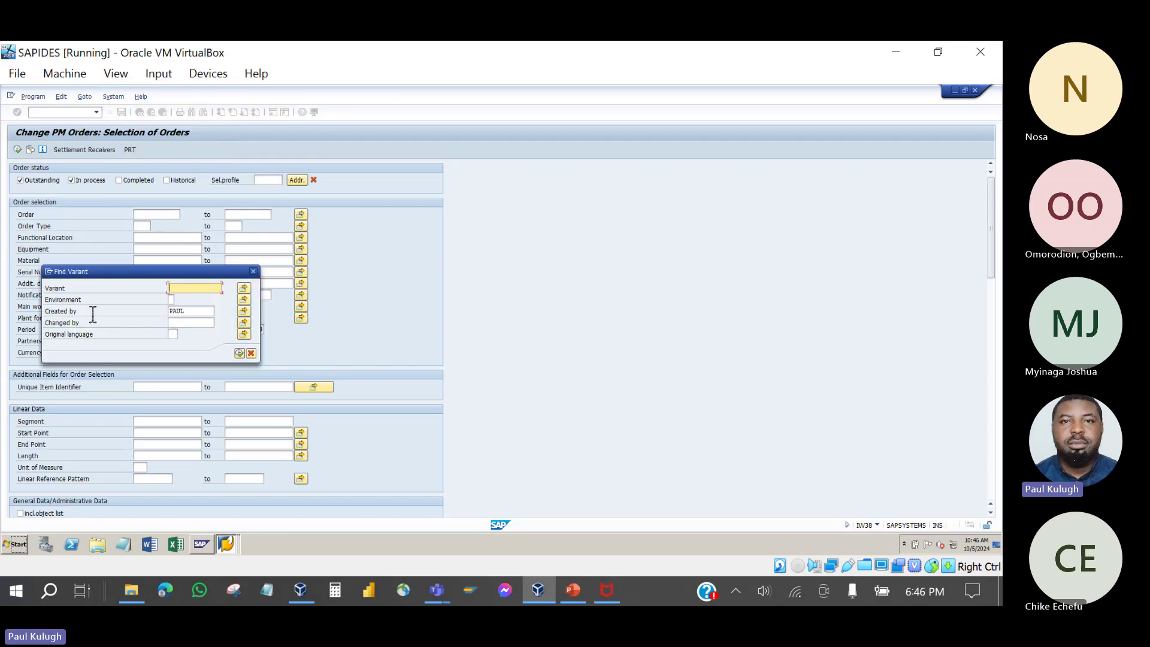
pyautogui.click(239, 352)
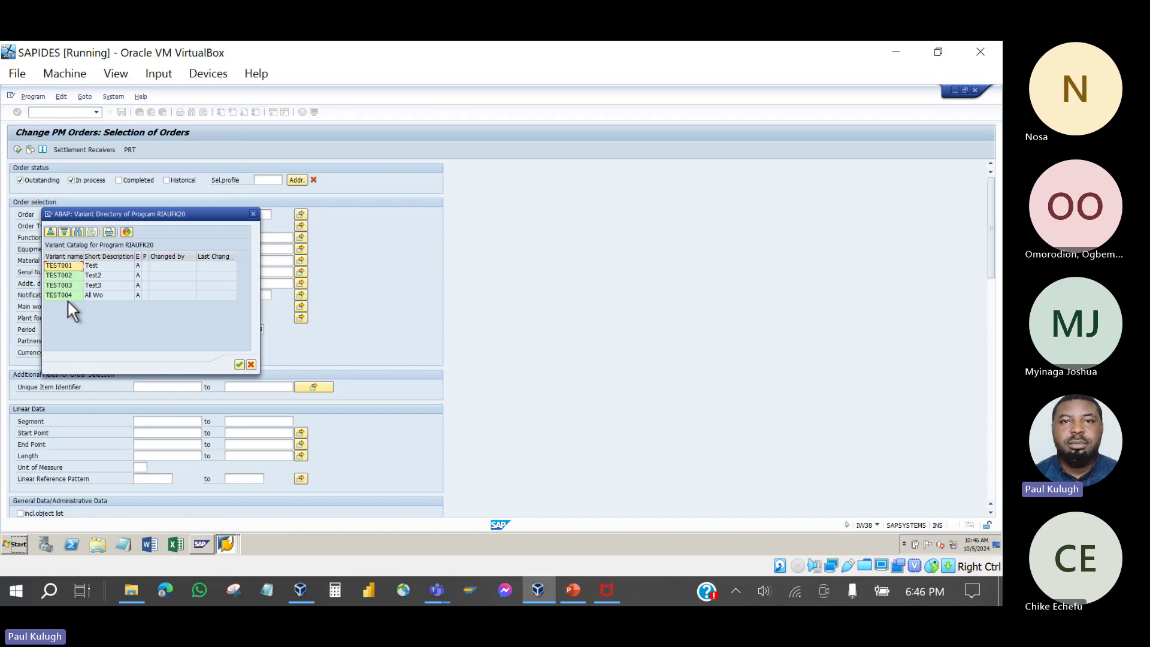
pyautogui.click(92, 297)
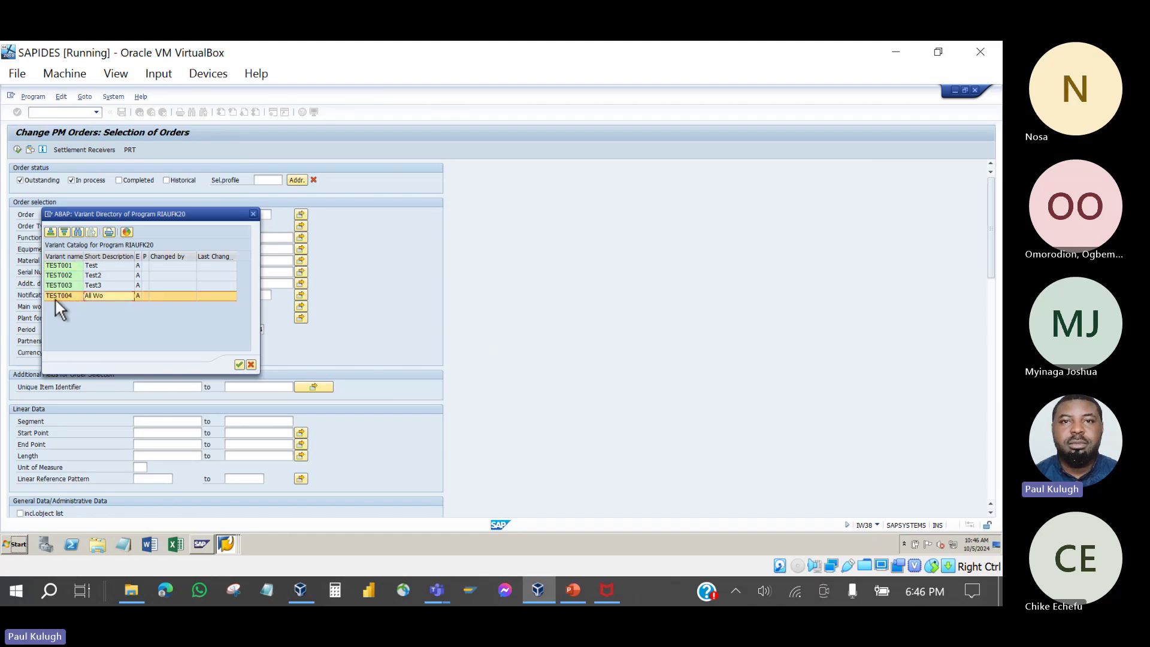
pyautogui.doubleClick(67, 297)
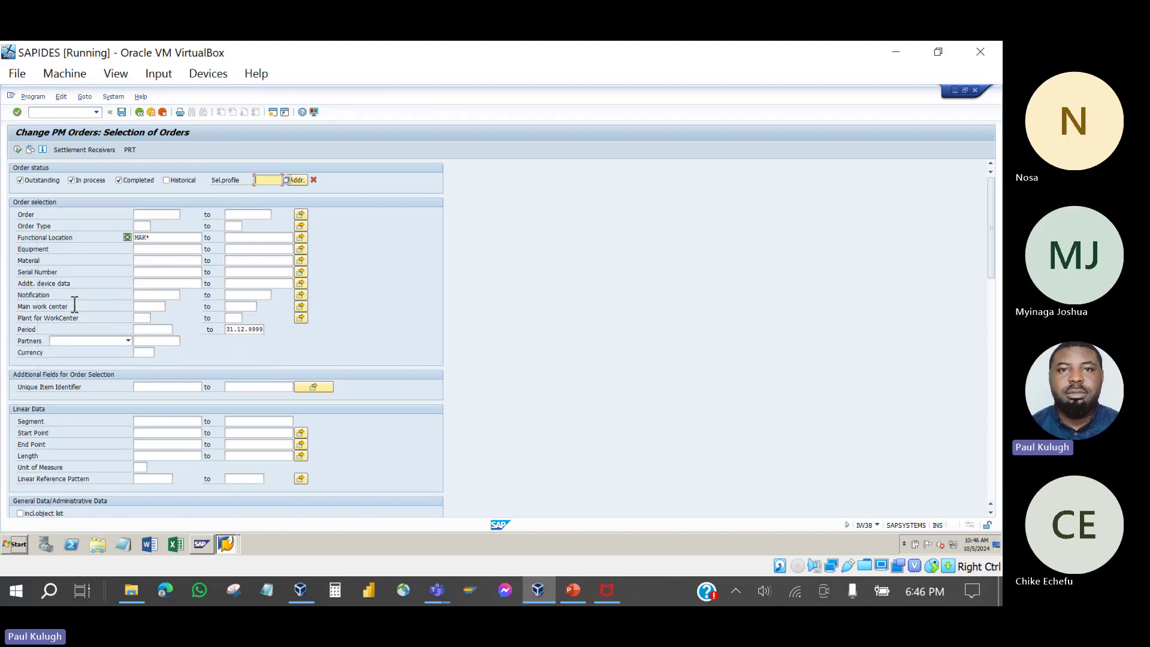
# Step: Check the criteria loaded from the variant throughout the selection form and run the order selection
pyautogui.scroll(-1, 148, 288)
pyautogui.scroll(1, 149, 287)
pyautogui.scroll(-1, 149, 288)
pyautogui.scroll(-10, 149, 288)
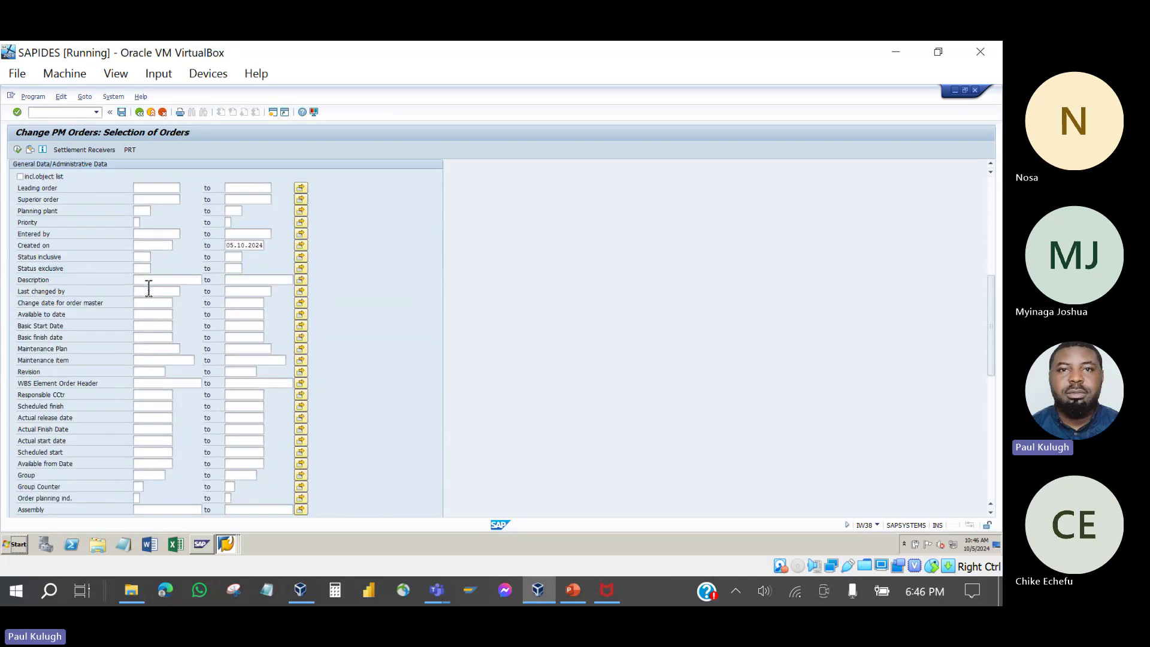
pyautogui.scroll(-5, 148, 288)
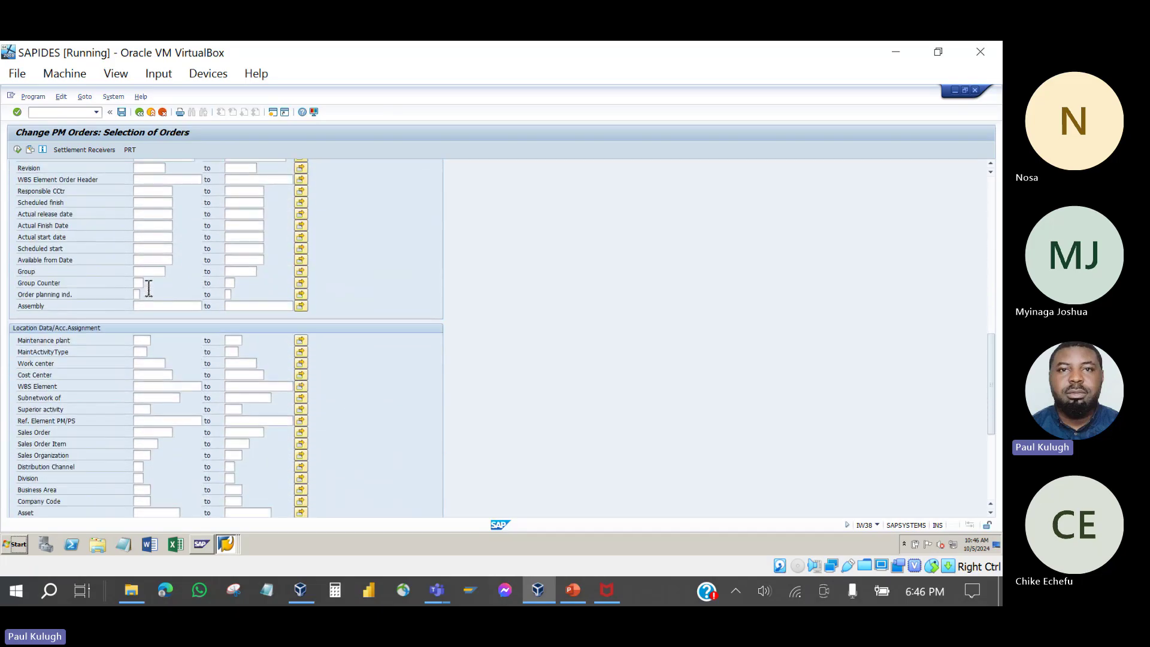
pyautogui.scroll(10, 149, 288)
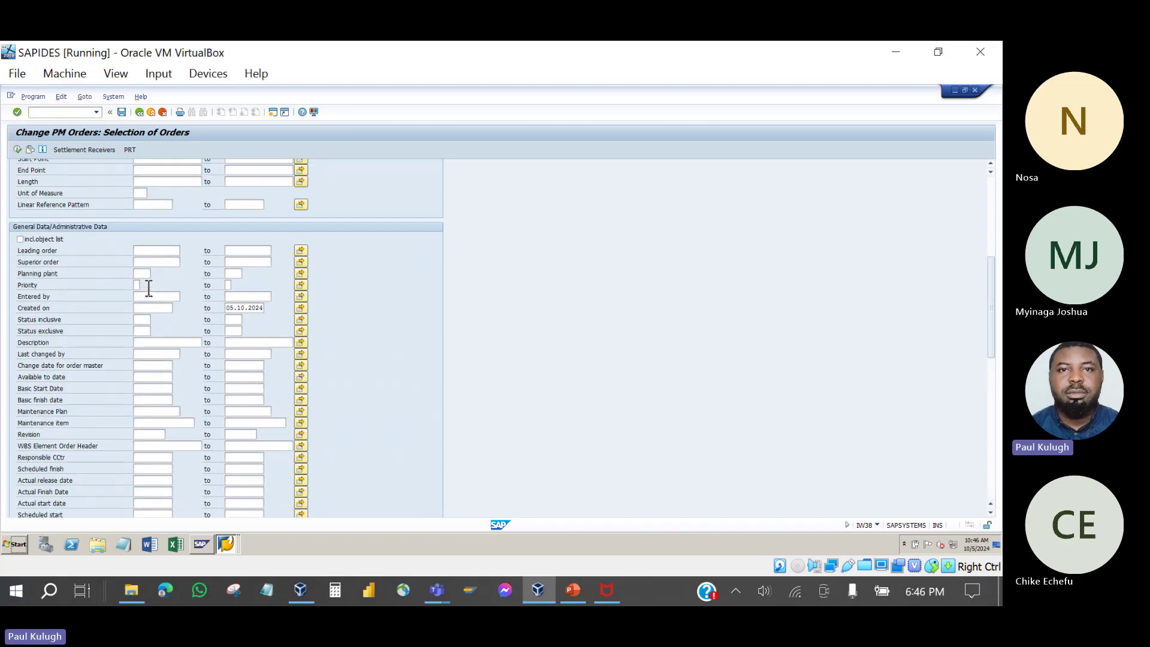
pyautogui.scroll(6, 149, 288)
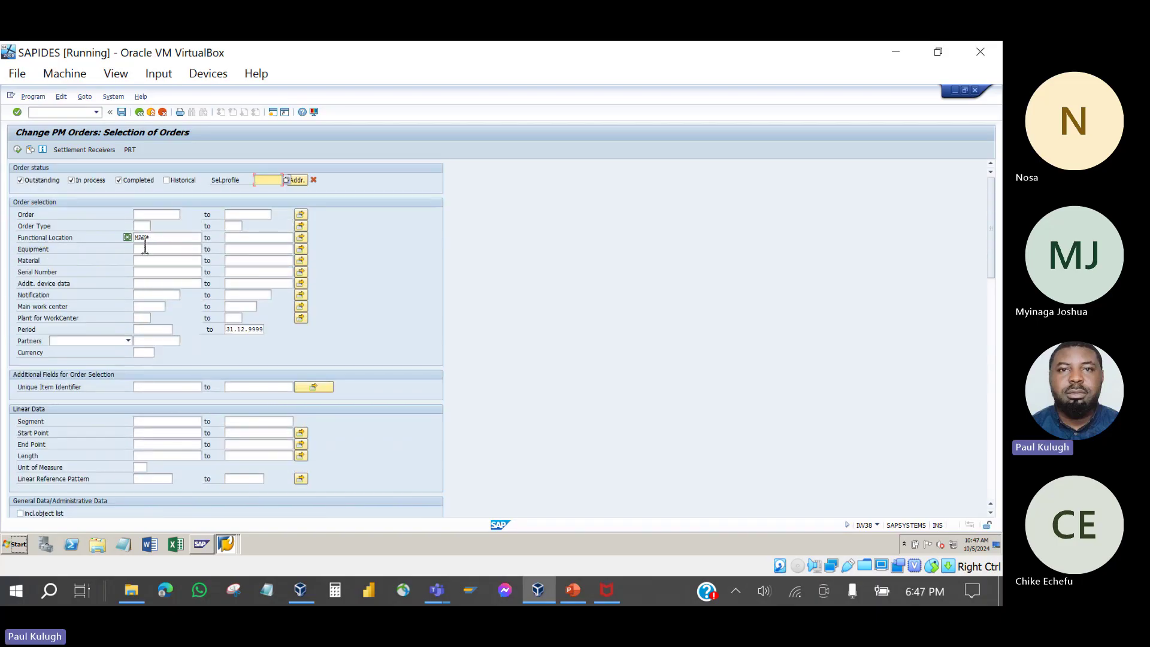
pyautogui.click(17, 149)
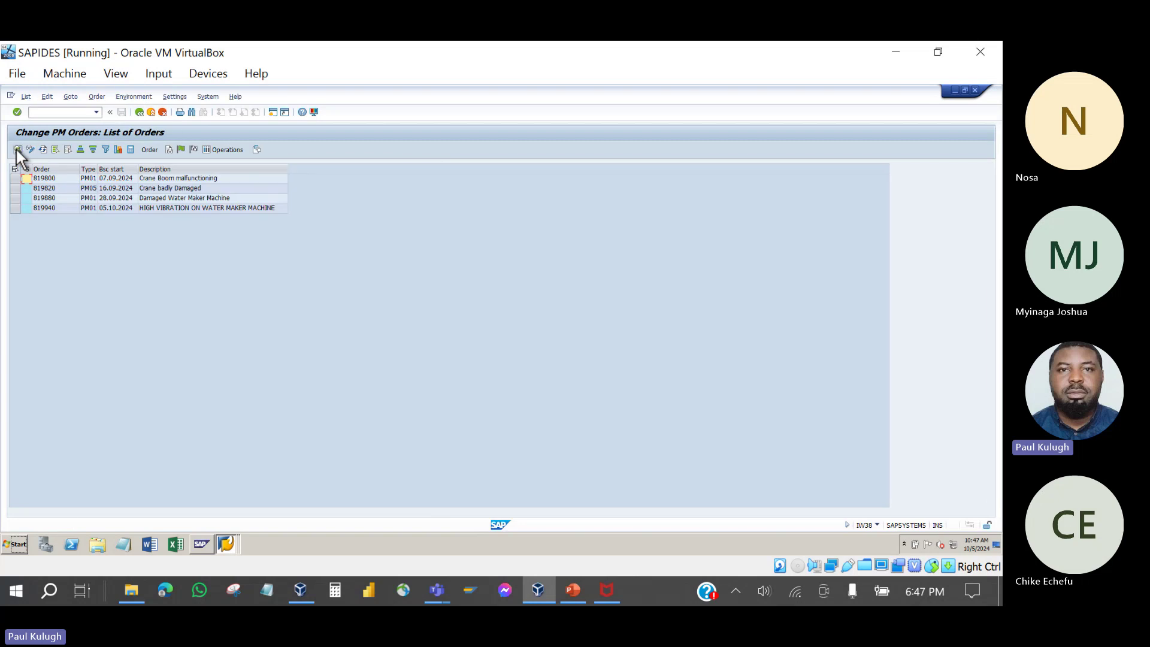
# Step: Read the material availability question in PowerPoint, then open the Crane Boom malfunctioning order in SAP and leave it without saving
pyautogui.click(573, 591)
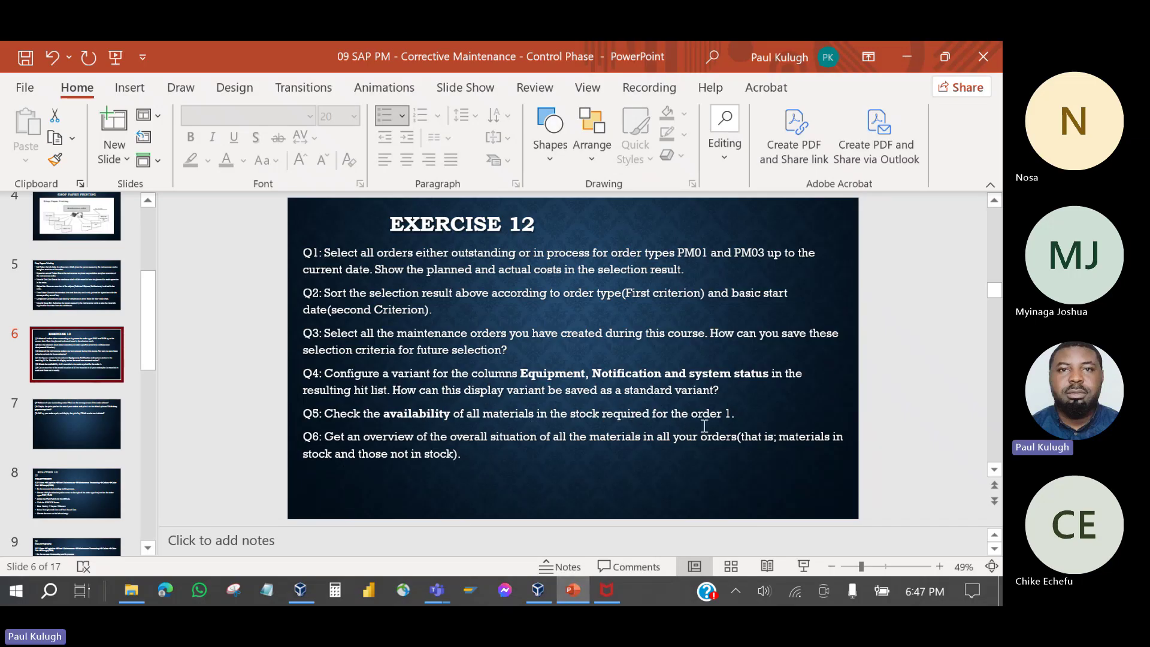
pyautogui.click(733, 413)
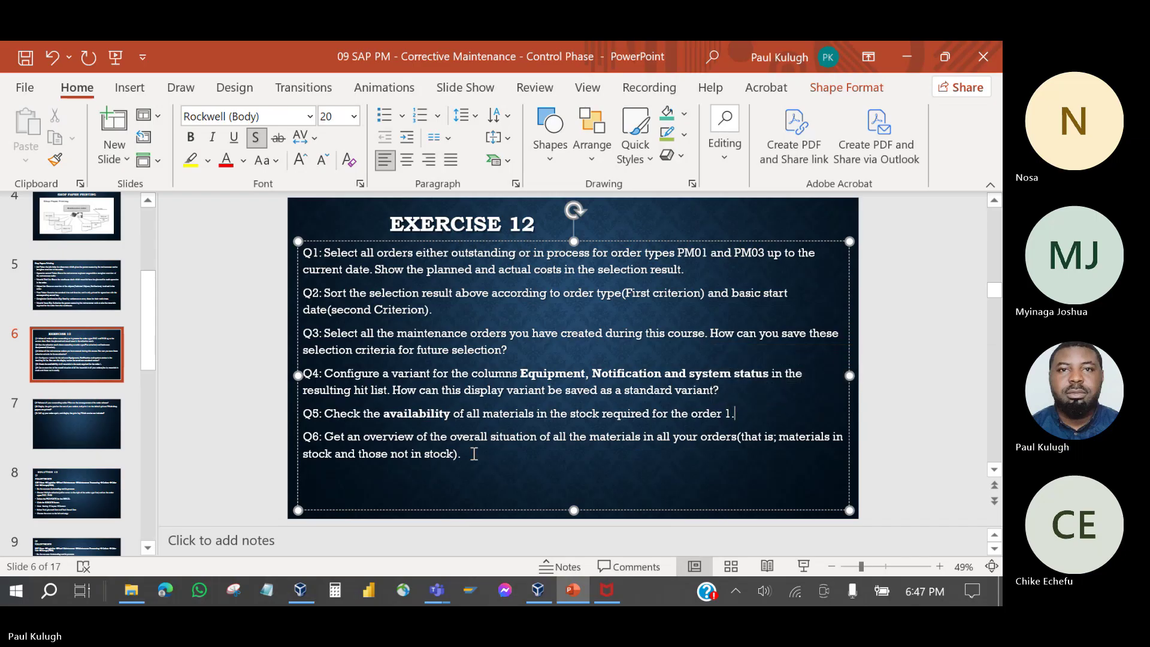
pyautogui.click(537, 590)
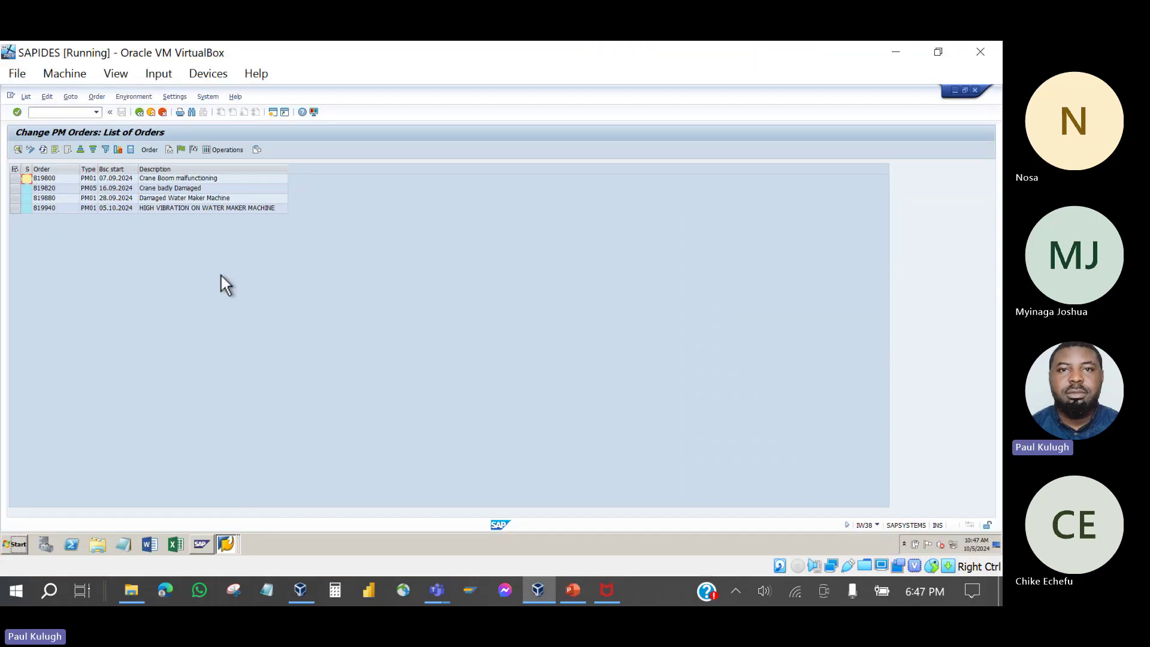
pyautogui.doubleClick(52, 178)
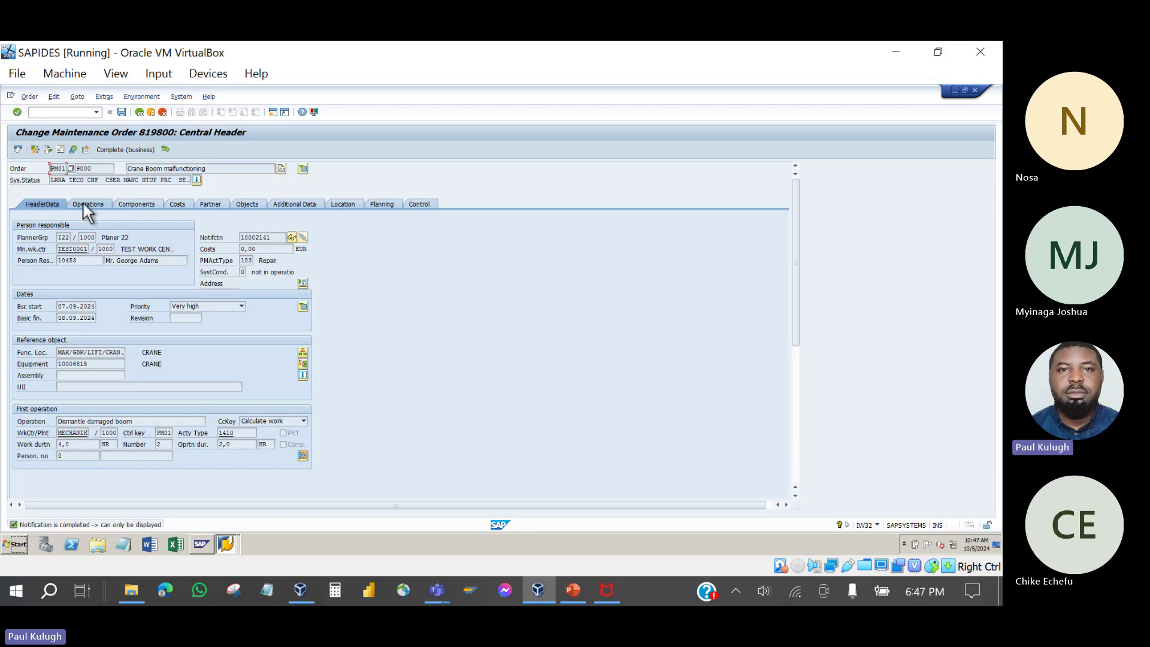
pyautogui.click(139, 112)
pyautogui.click(171, 276)
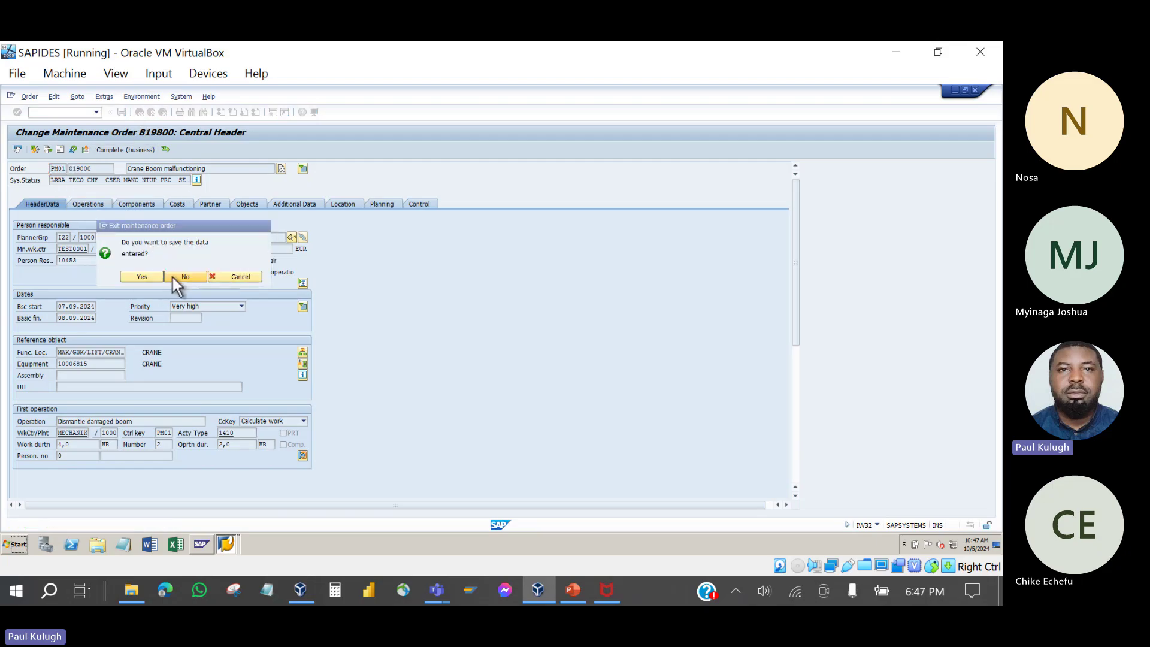
# Step: Check material availability for the Crane badly Damaged order, inspect its component list and leave the order without saving
pyautogui.doubleClick(46, 187)
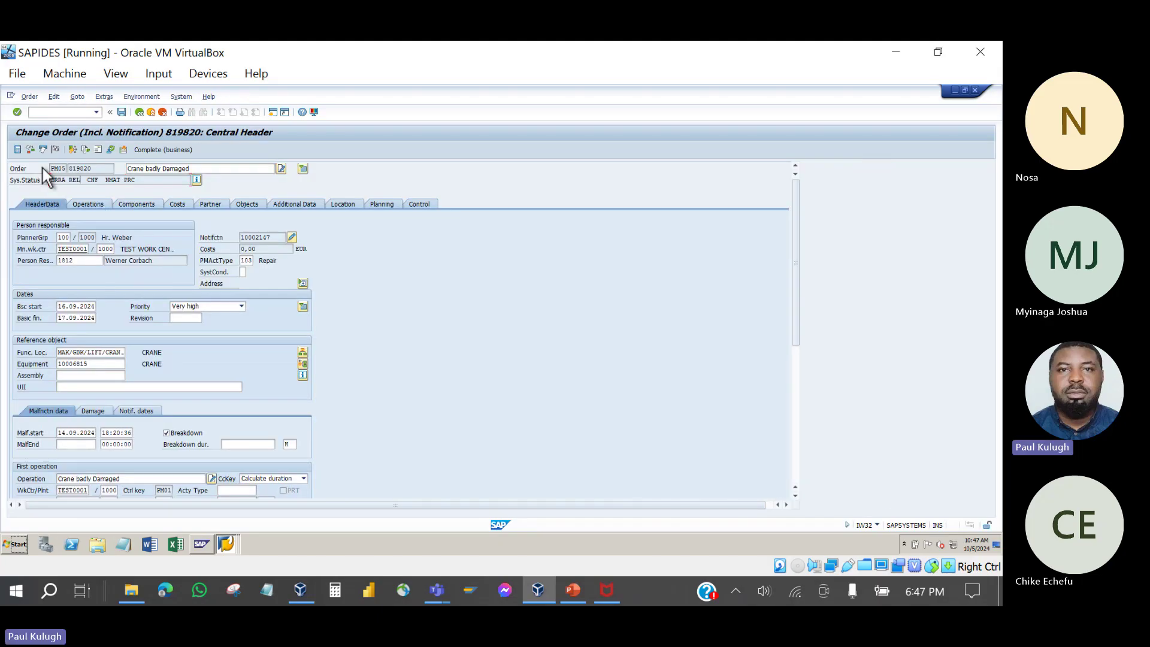
pyautogui.click(30, 152)
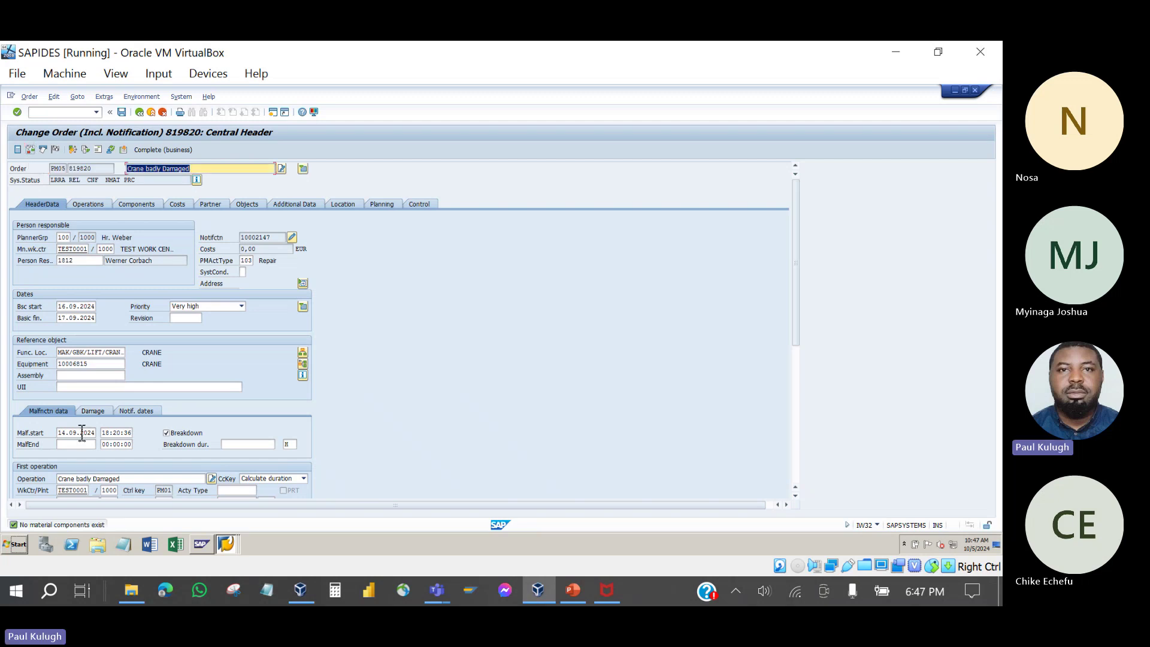
pyautogui.click(132, 206)
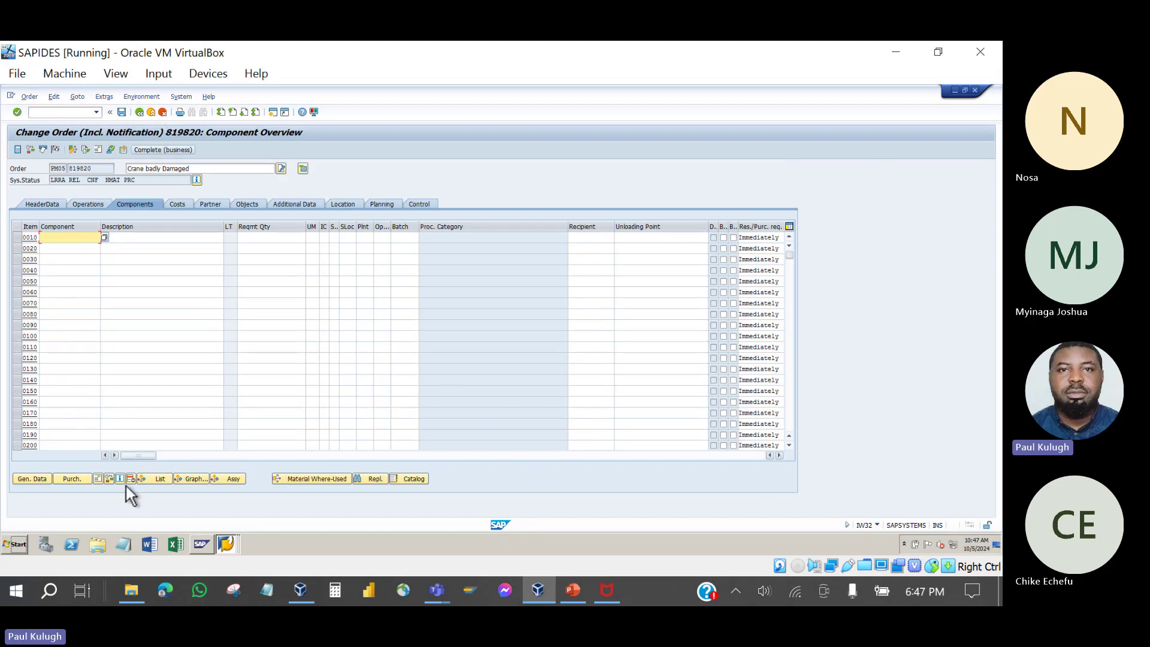
pyautogui.click(137, 111)
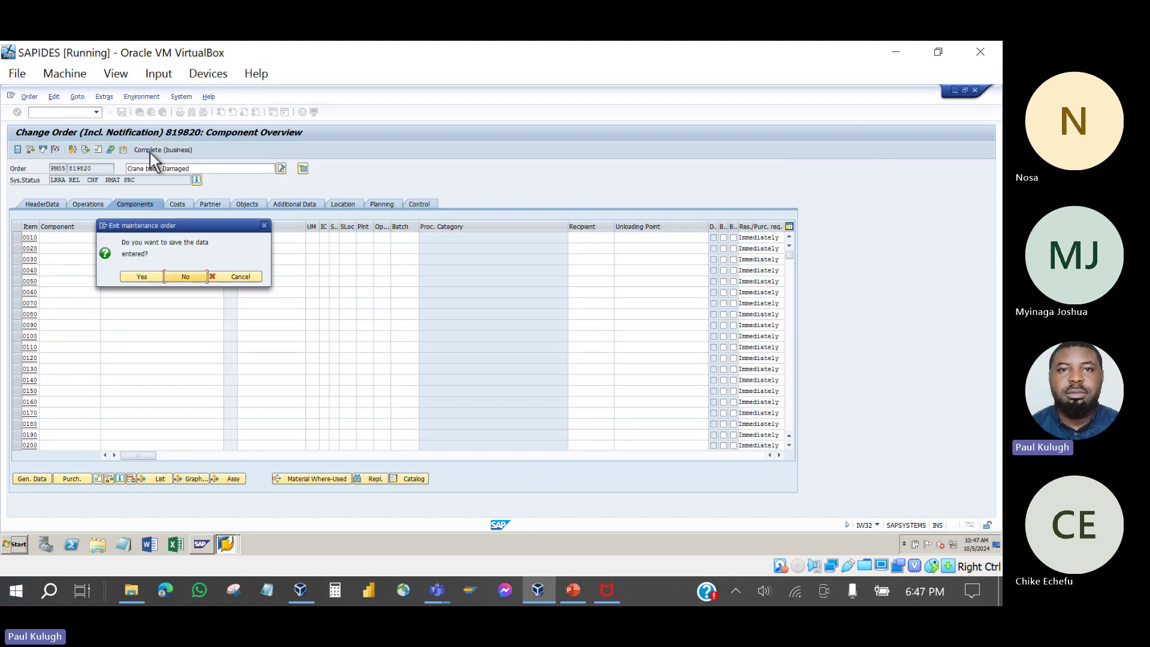
pyautogui.click(184, 279)
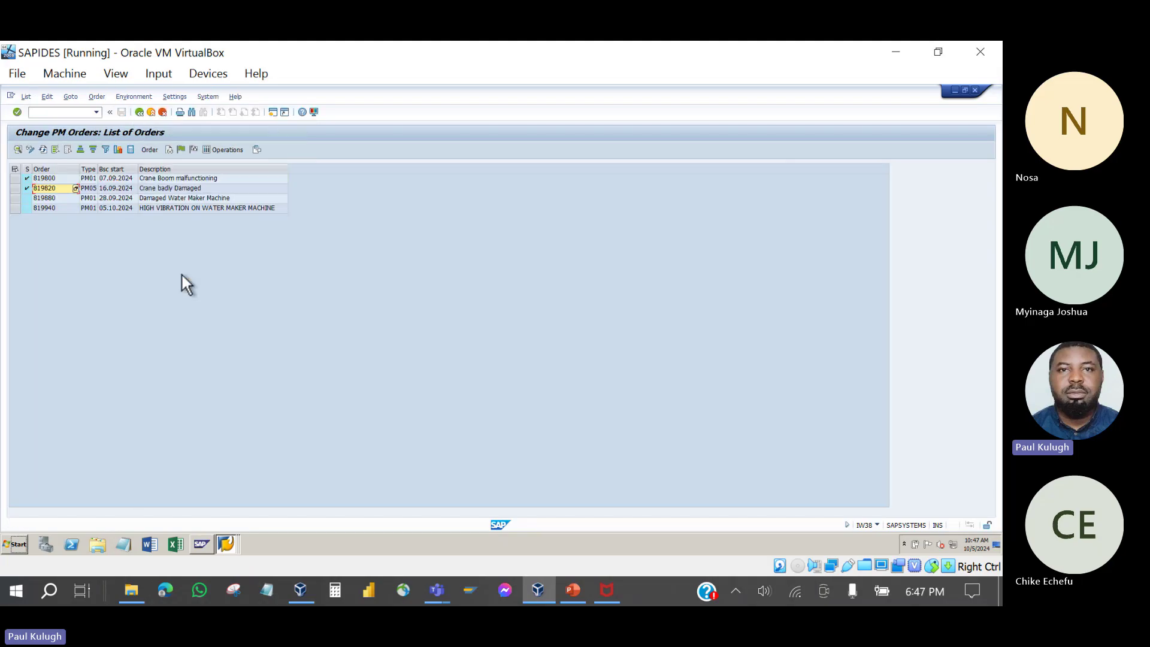
# Step: Inspect the components of the Damaged Water Maker Machine order, run its material availability check and leave without saving
pyautogui.doubleClick(44, 196)
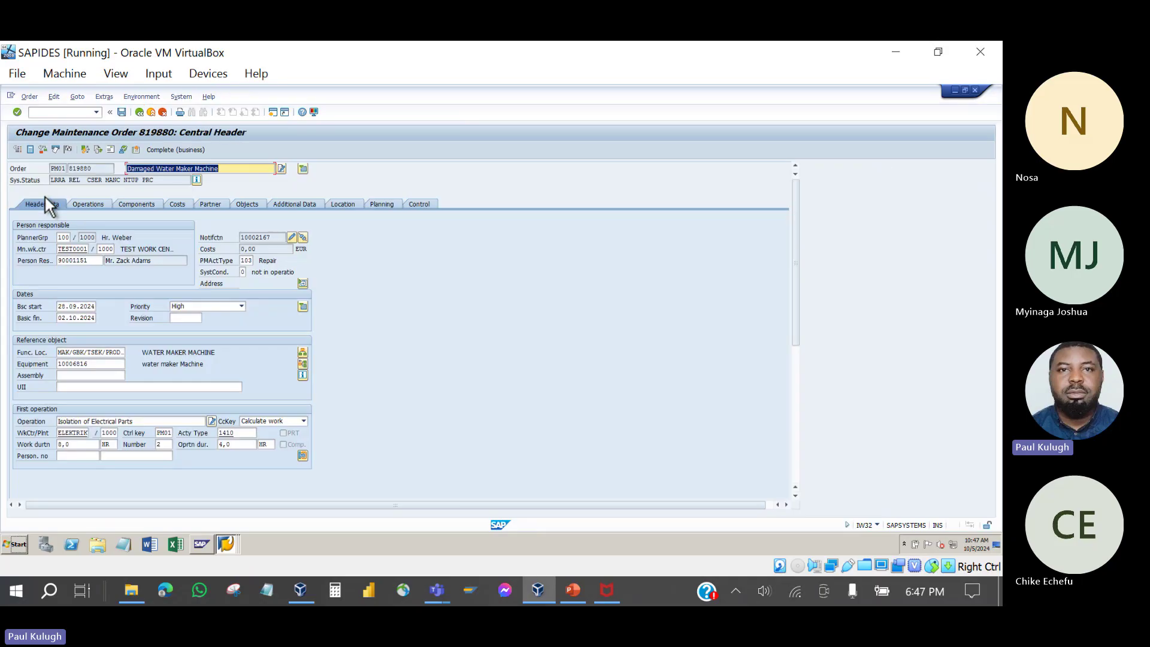
pyautogui.click(135, 204)
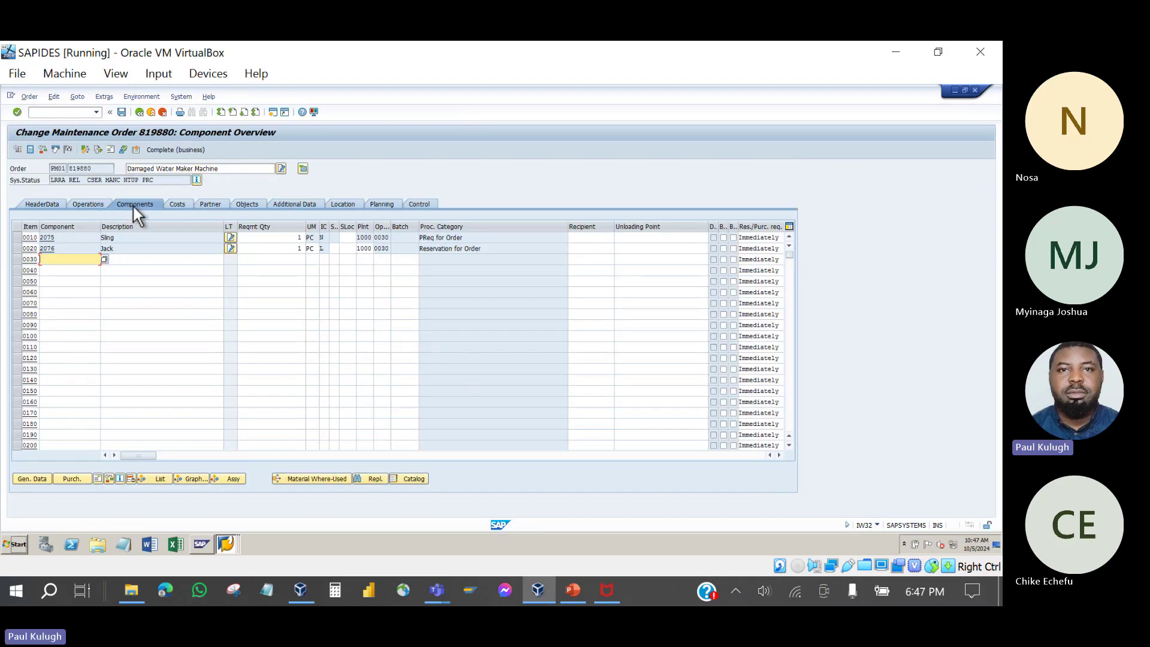
pyautogui.click(31, 202)
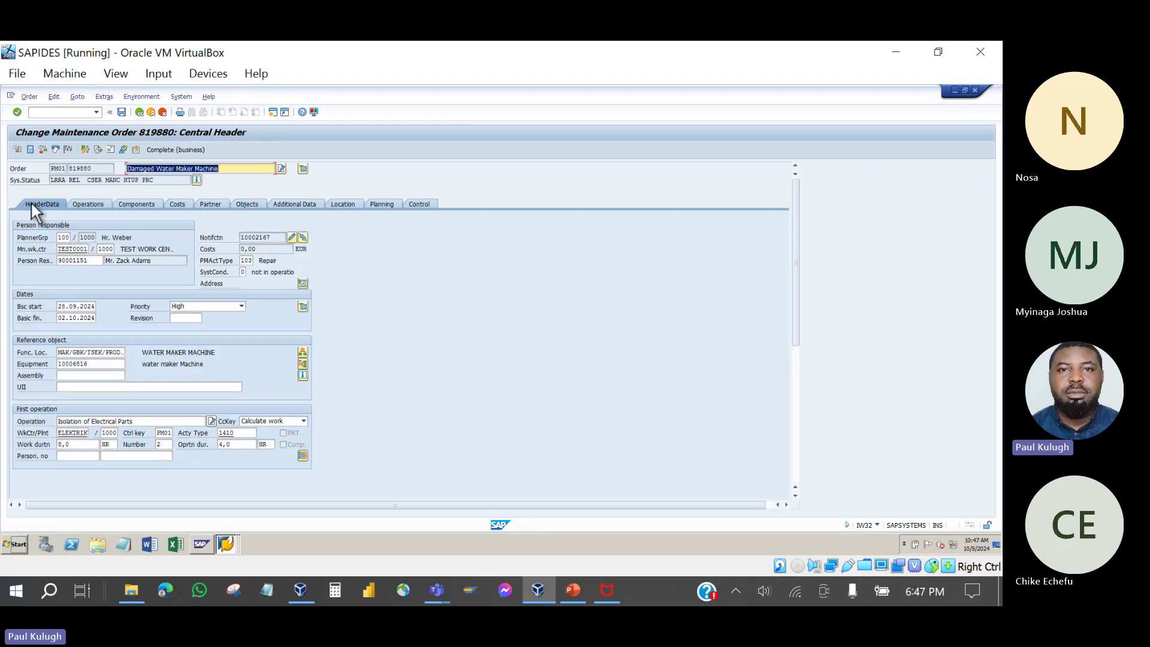
pyautogui.click(44, 152)
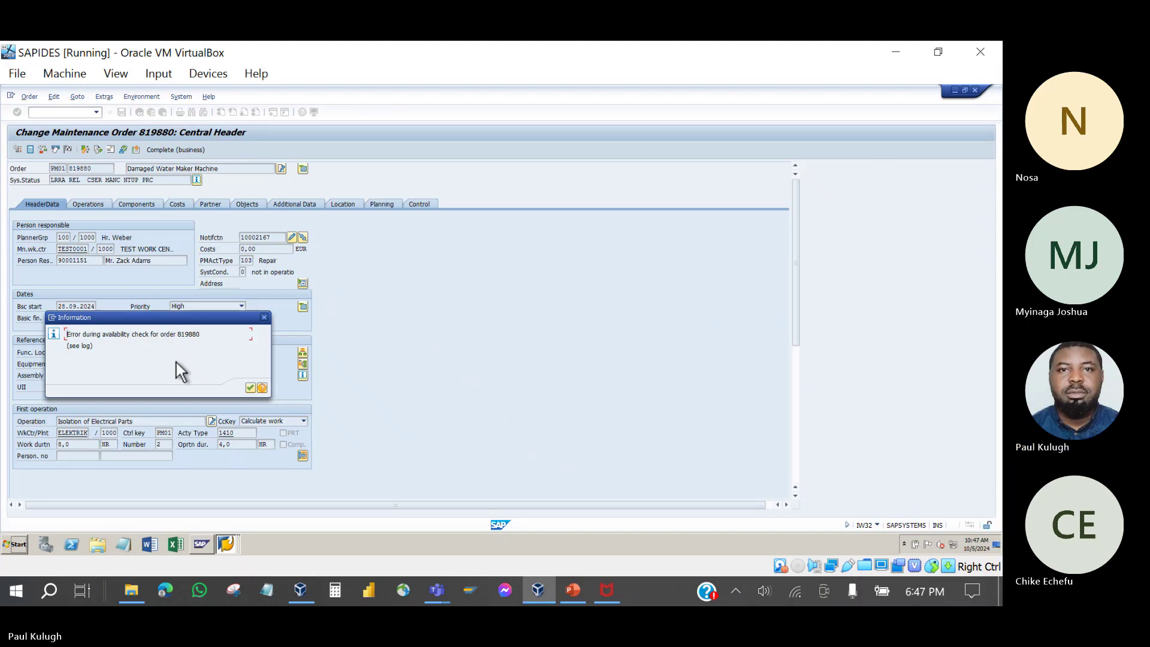
pyautogui.click(250, 389)
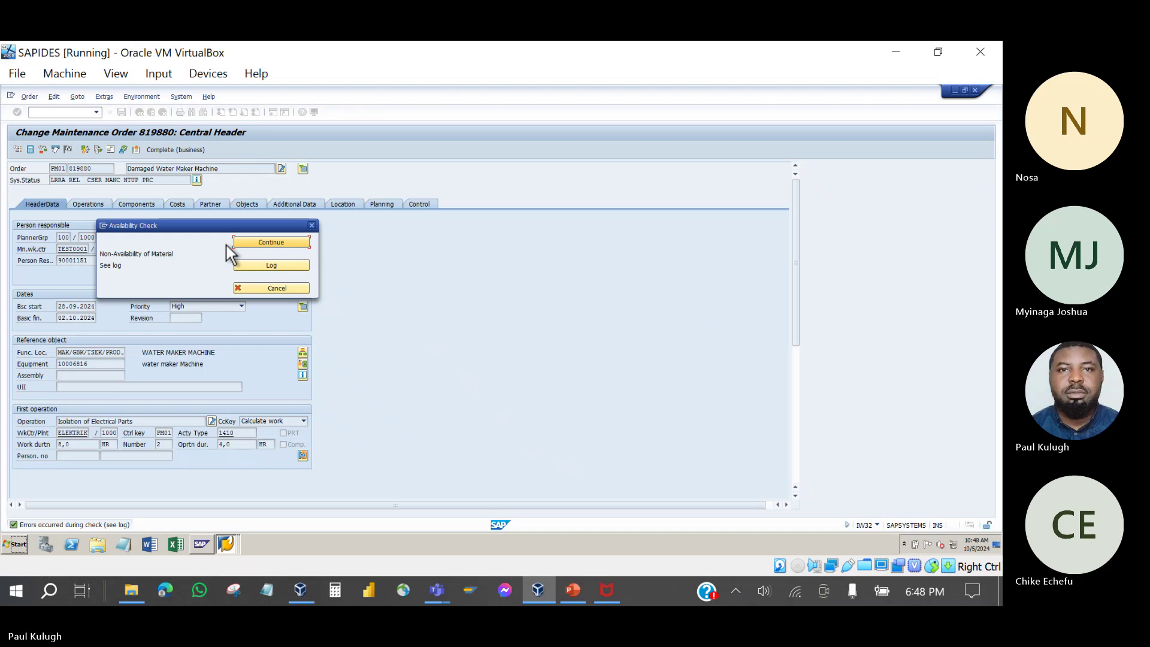
pyautogui.click(311, 225)
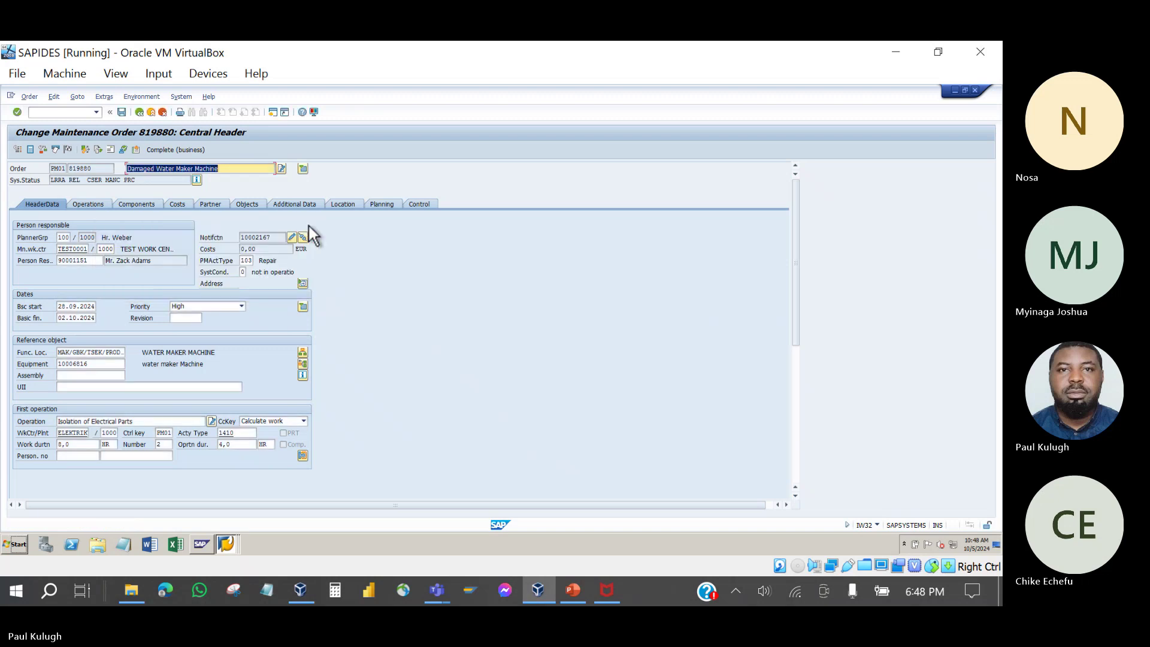
pyautogui.click(140, 113)
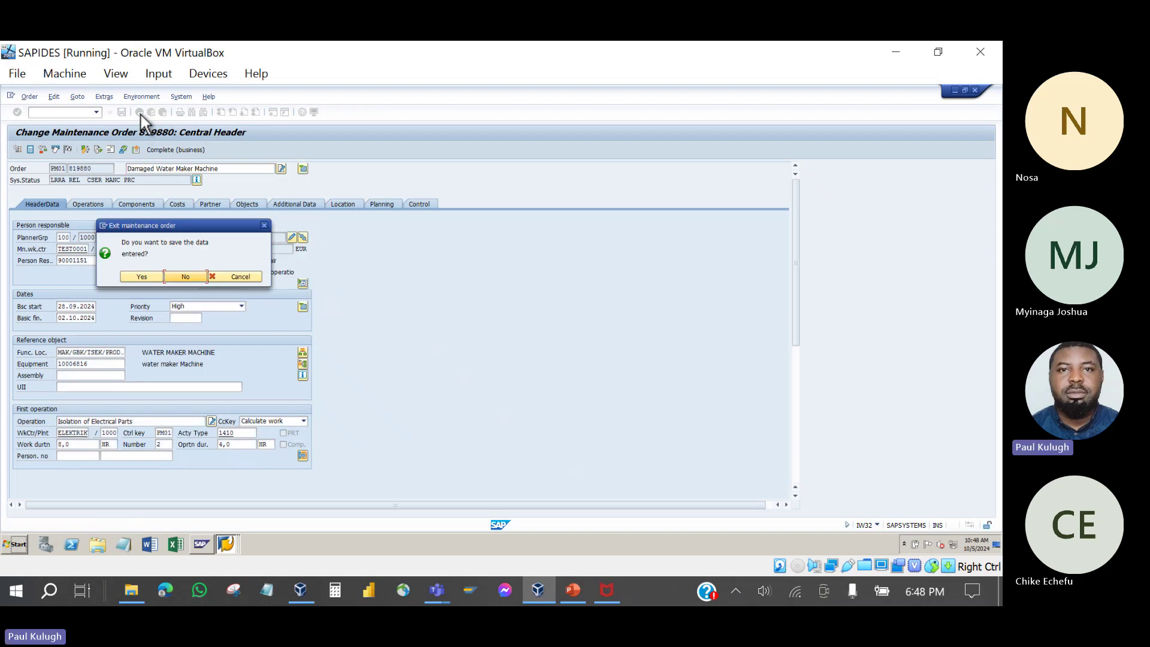
pyautogui.click(183, 275)
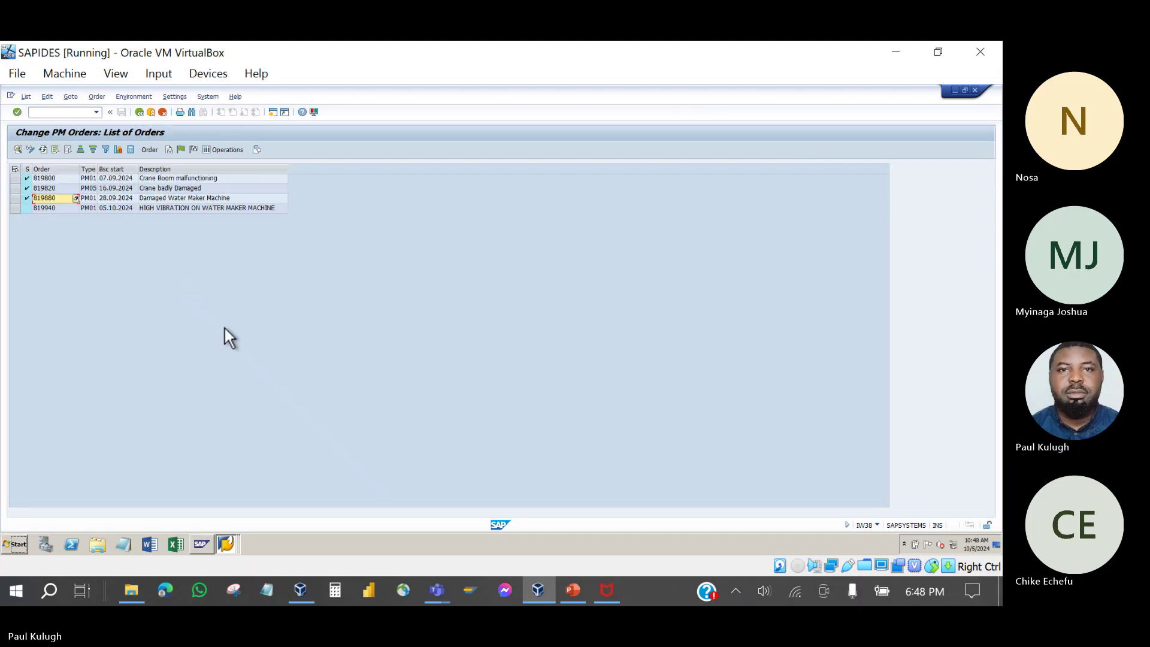
# Step: Reread the Exercise 12 questions in PowerPoint and open the component list of the Crane Boom malfunctioning order in SAP
pyautogui.click(573, 591)
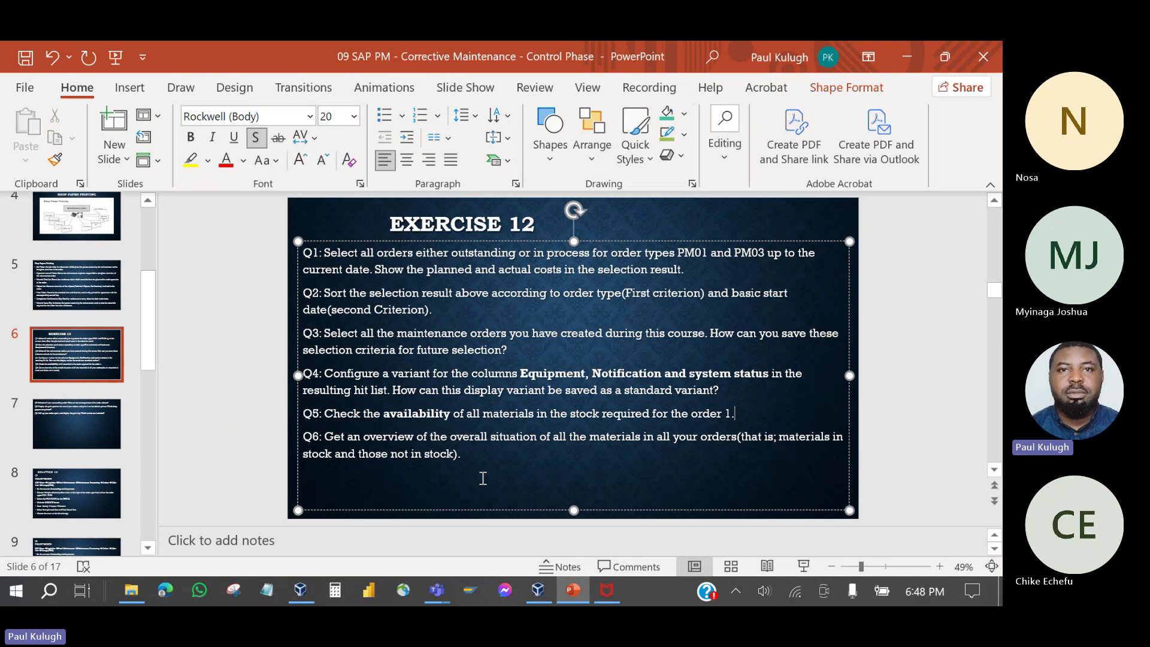
pyautogui.click(569, 592)
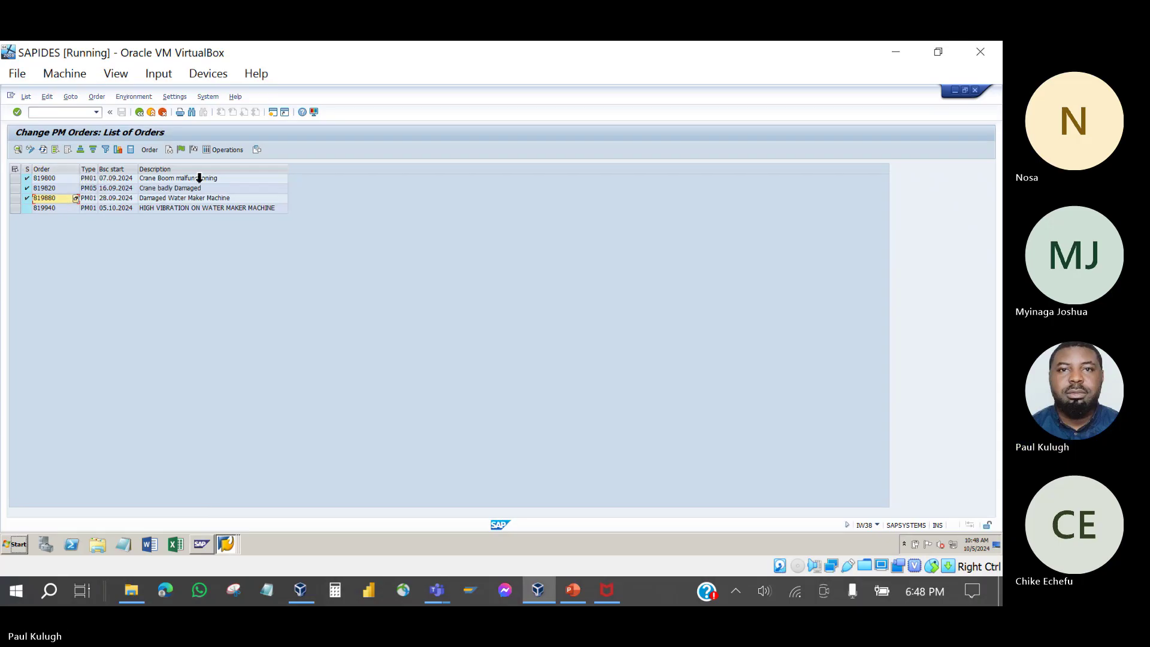
pyautogui.doubleClick(45, 178)
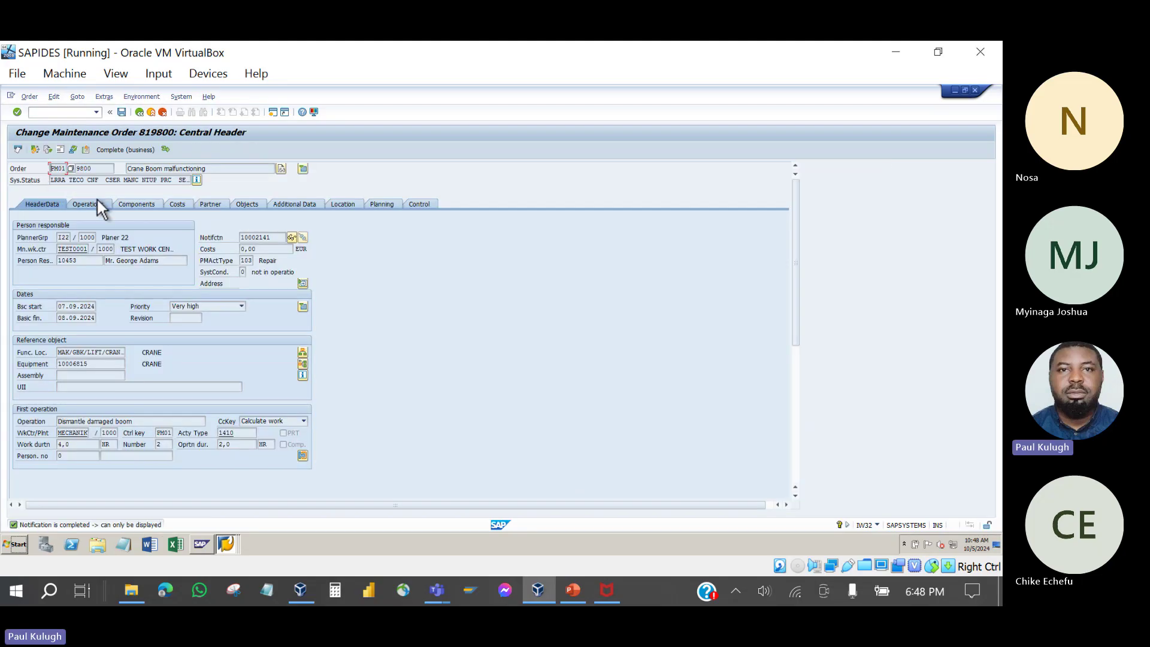
pyautogui.click(130, 206)
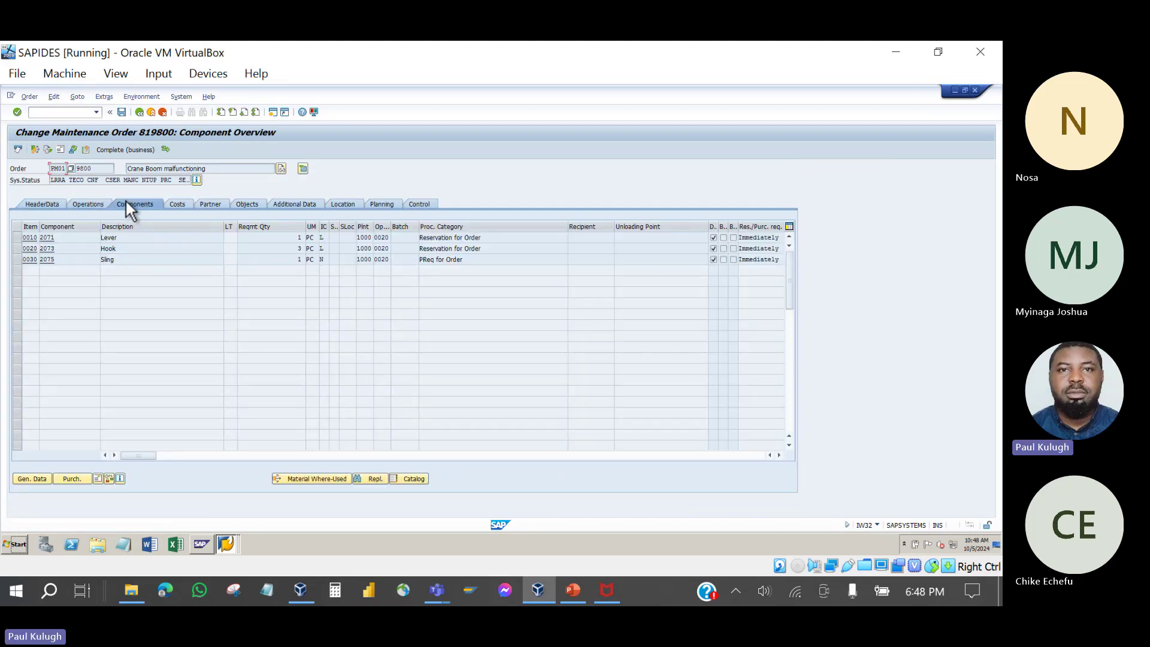
# Step: Display the stock overview for the Lever component's material and return to the order's component list
pyautogui.click(51, 239)
pyautogui.doubleClick(50, 240)
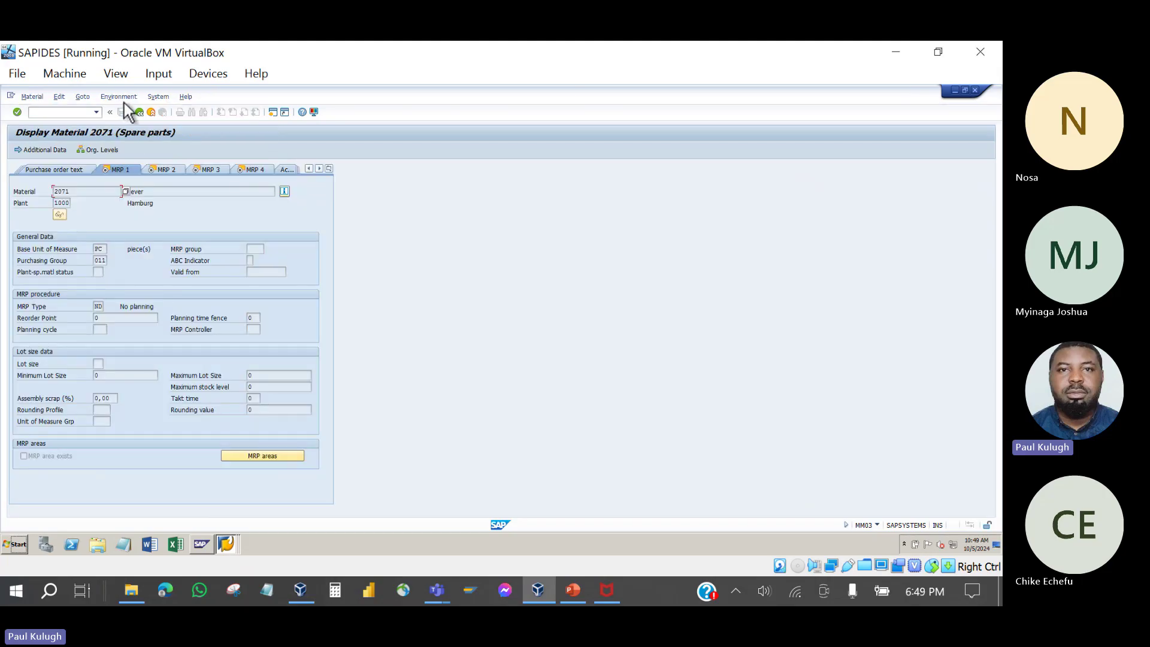
pyautogui.click(119, 96)
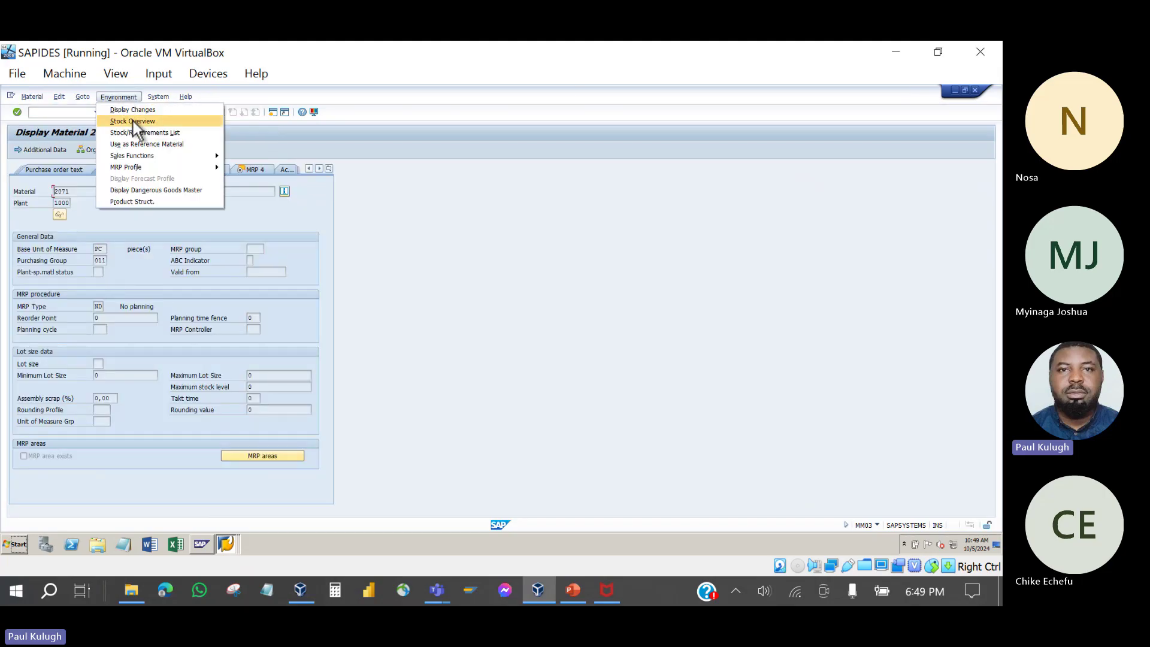
pyautogui.click(133, 121)
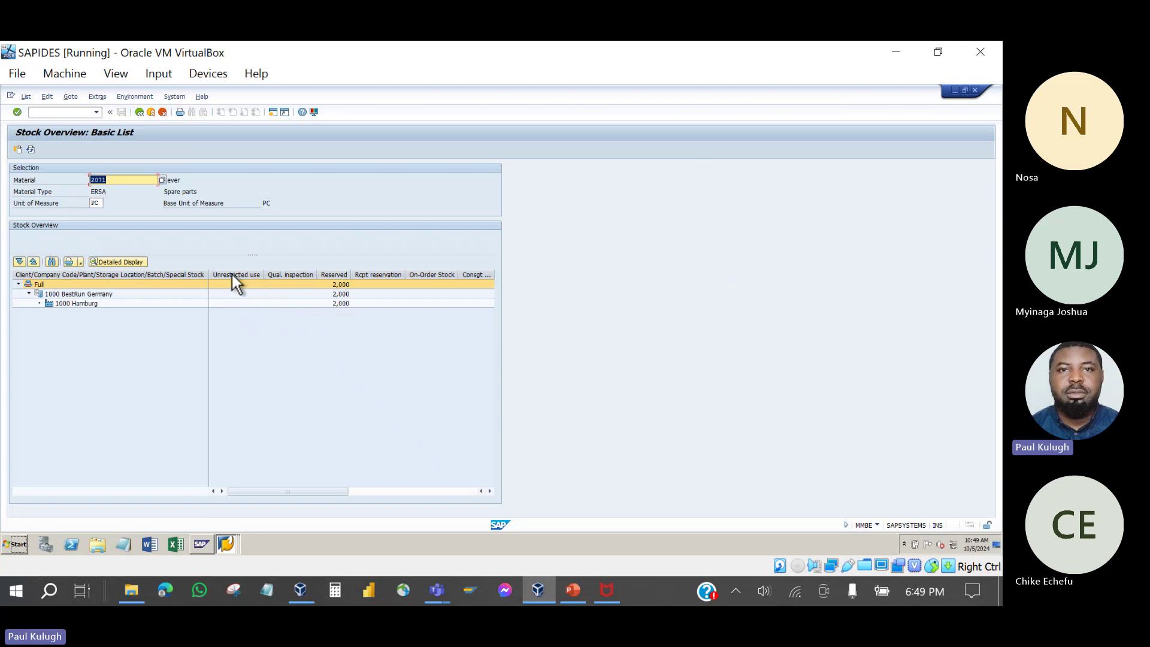
pyautogui.click(140, 113)
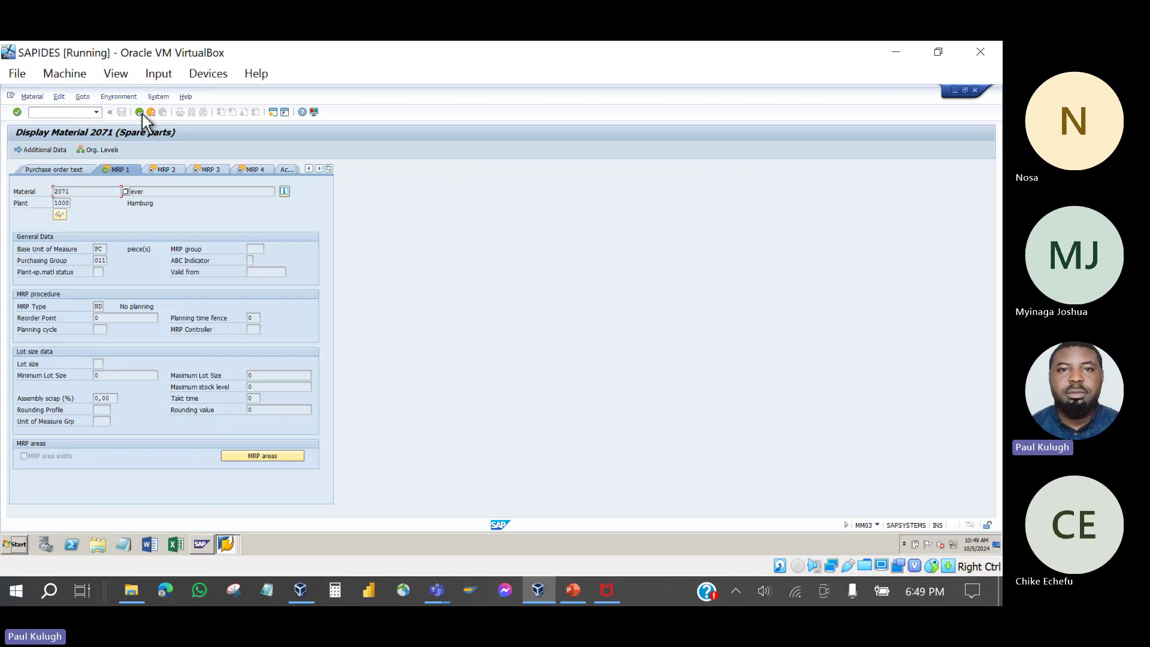
pyautogui.click(141, 113)
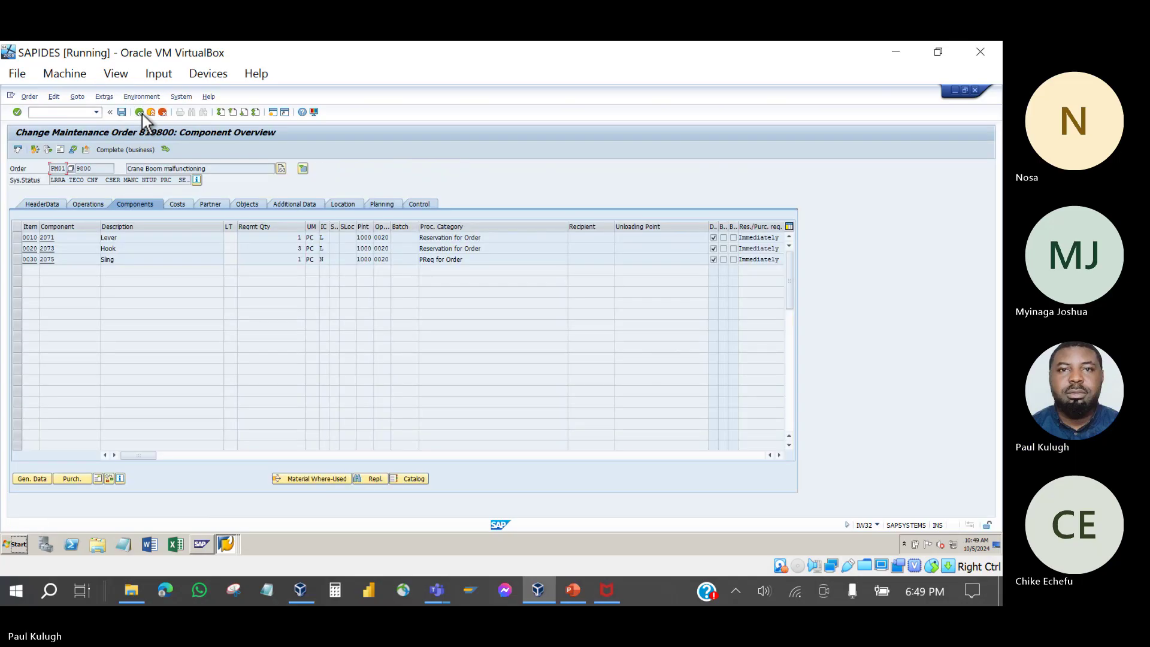
# Step: Display the stock overview for the Hook component's material and return to the order's component list
pyautogui.click(43, 248)
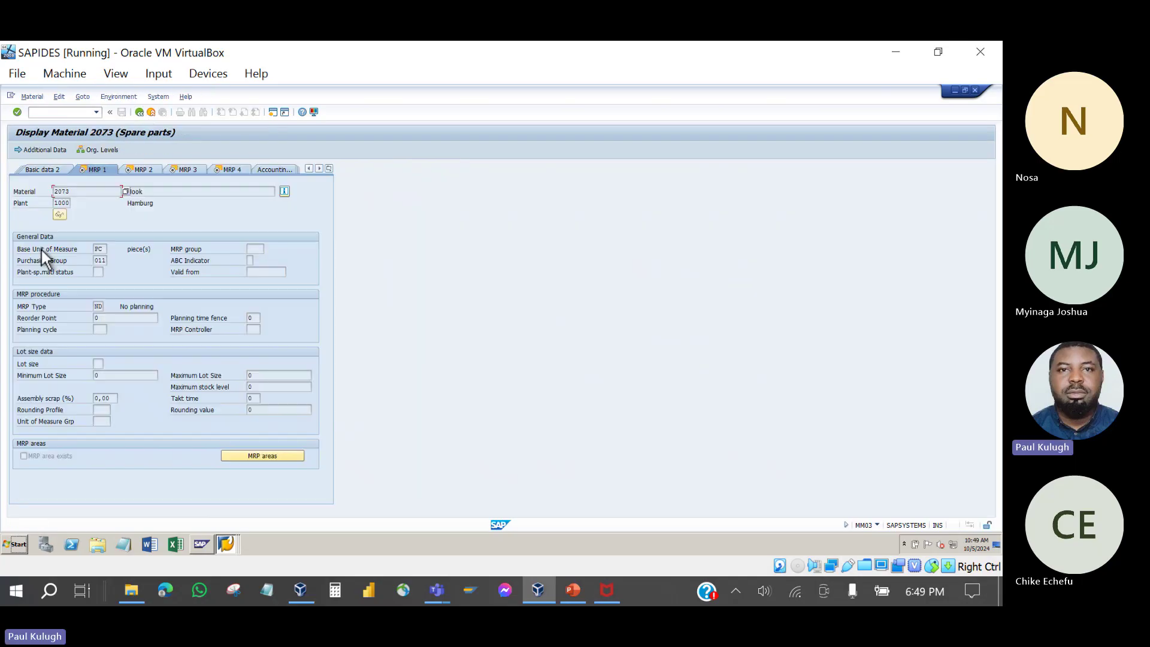
pyautogui.click(127, 101)
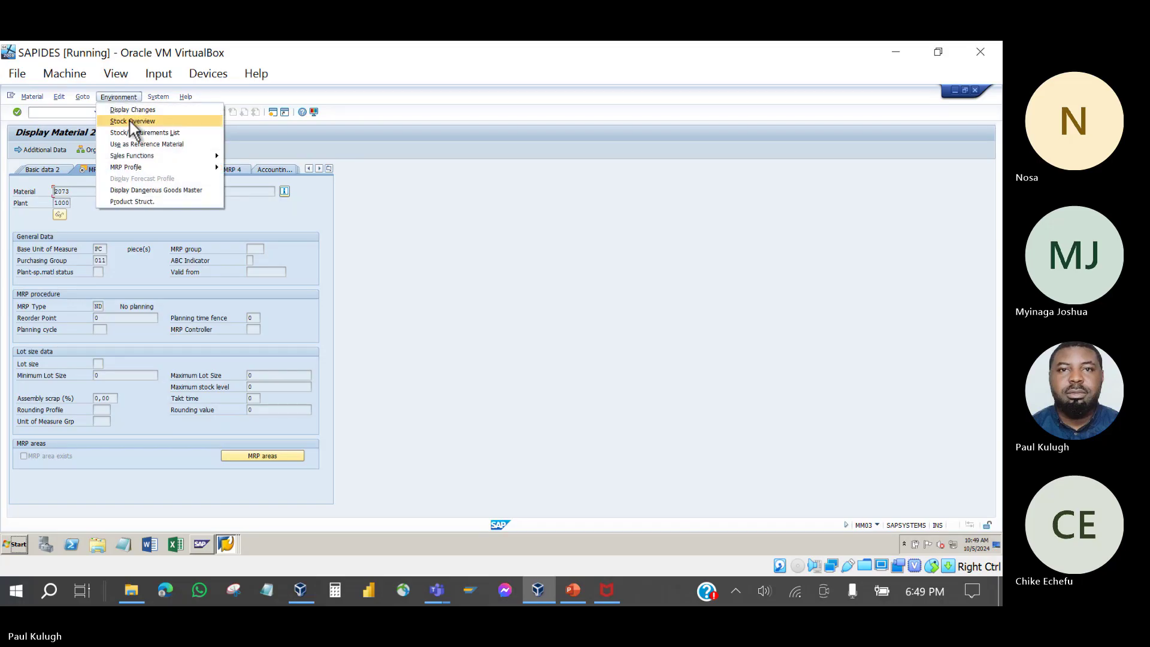
pyautogui.click(130, 121)
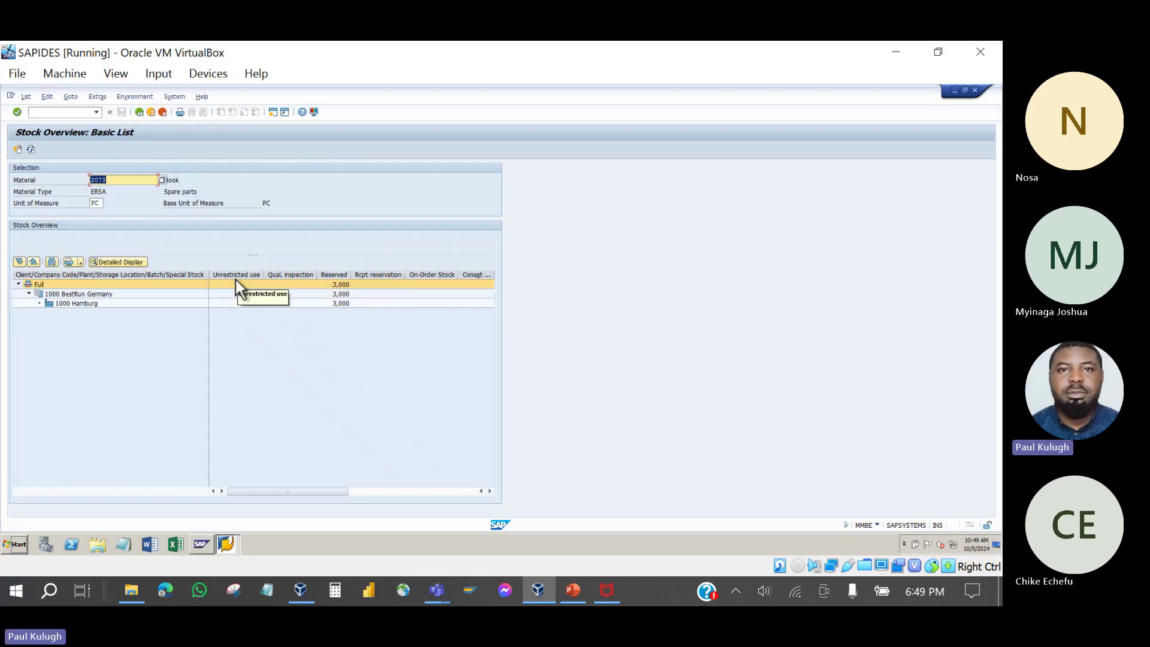
pyautogui.click(138, 113)
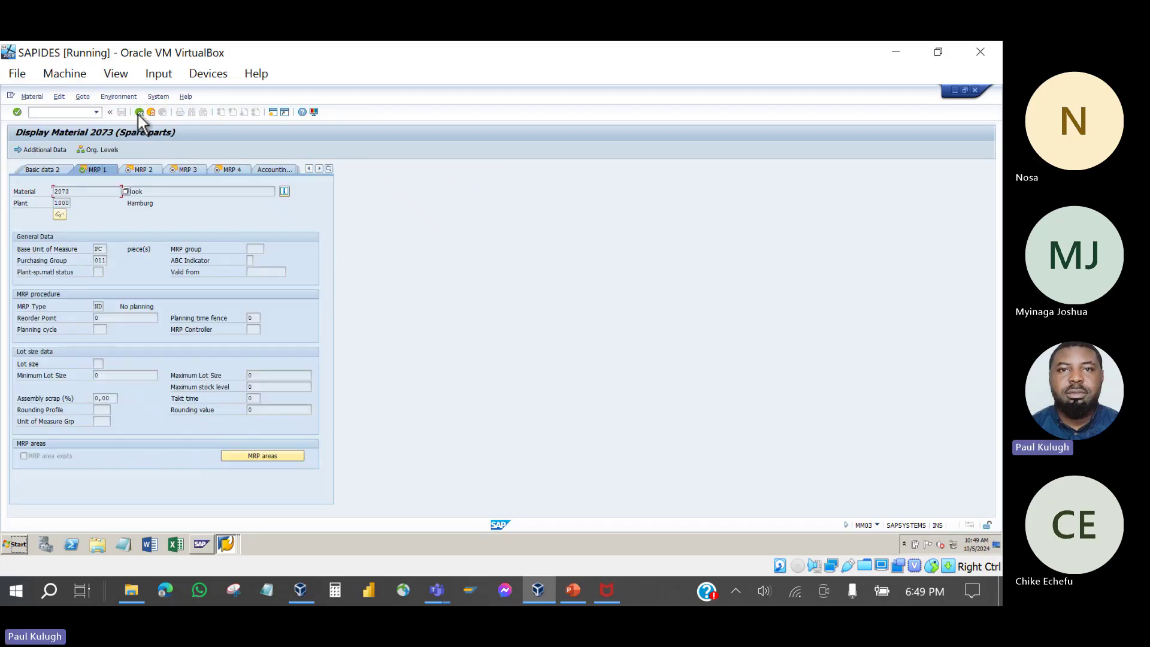
pyautogui.click(139, 113)
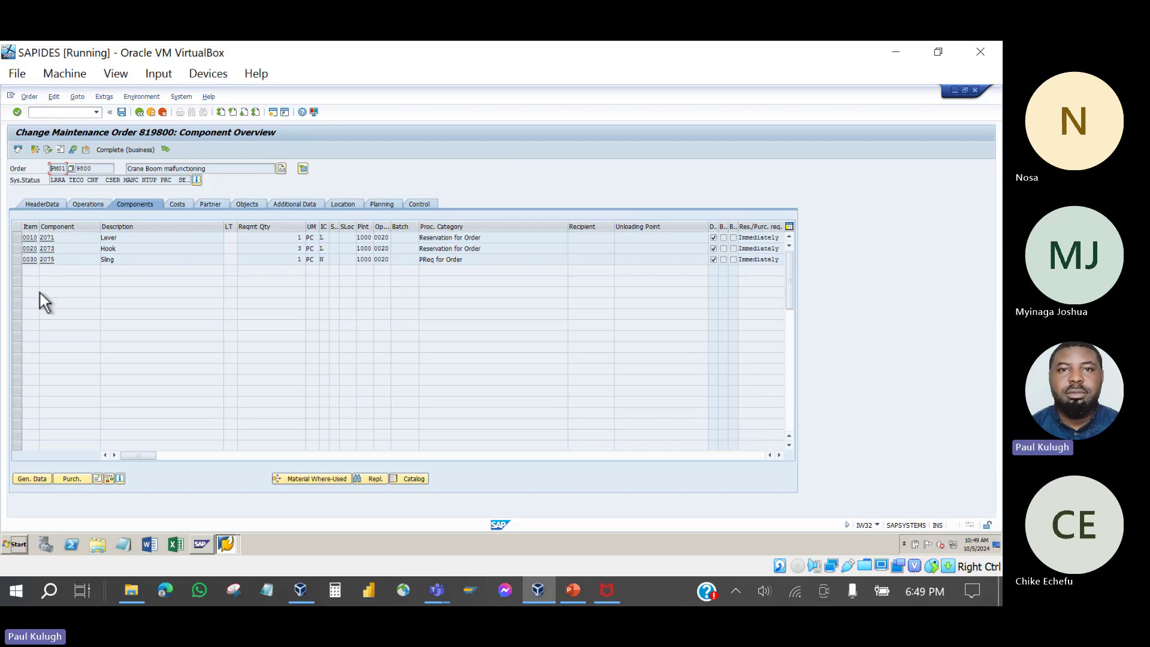
# Step: Copy the component numbers 2071, 2073 and 2075 from the order and open transaction MB52 in a new session
pyautogui.moveTo(46, 234); pyautogui.dragTo(52, 269)
pyautogui.hotkey('ctrl', 'c')
pyautogui.click(272, 113)
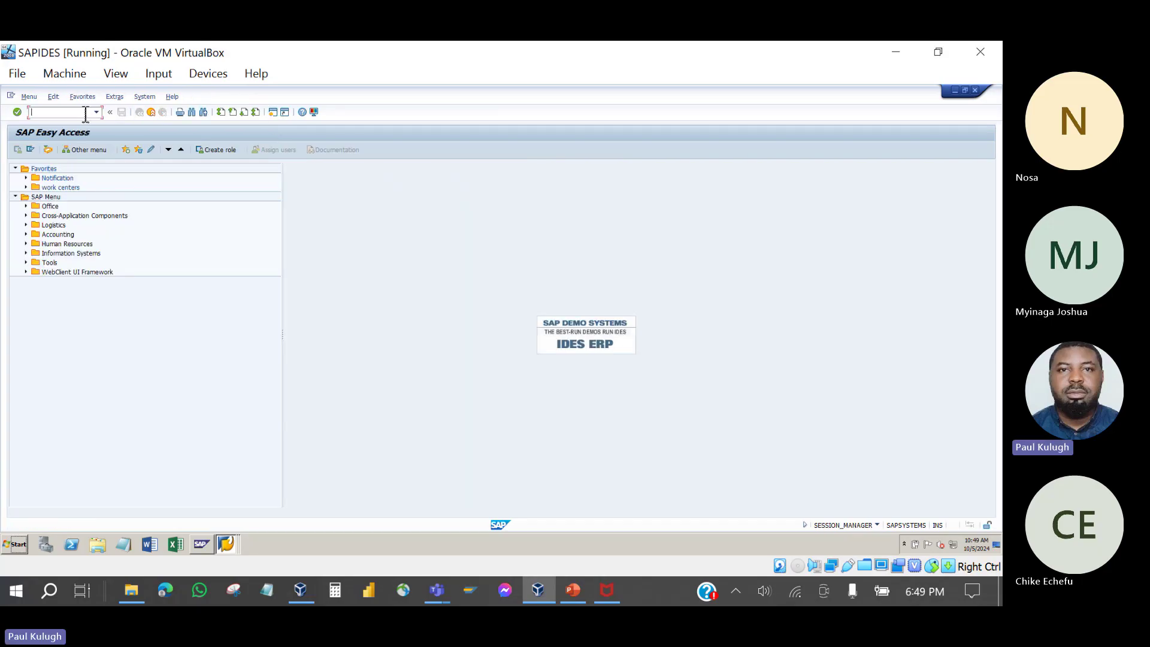
pyautogui.write('mb52')
pyautogui.press('BackSpace')
pyautogui.press('BackSpace')
pyautogui.press('BackSpace')
pyautogui.press('BackSpace')
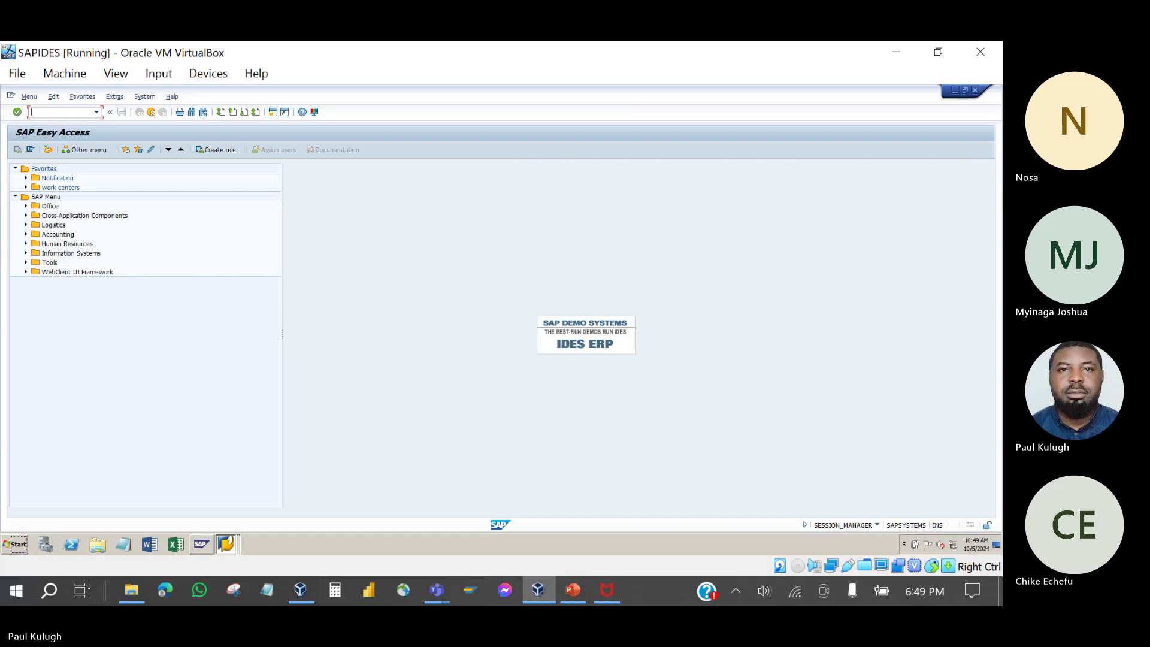
pyautogui.press('BackSpace')
pyautogui.write('MB5')
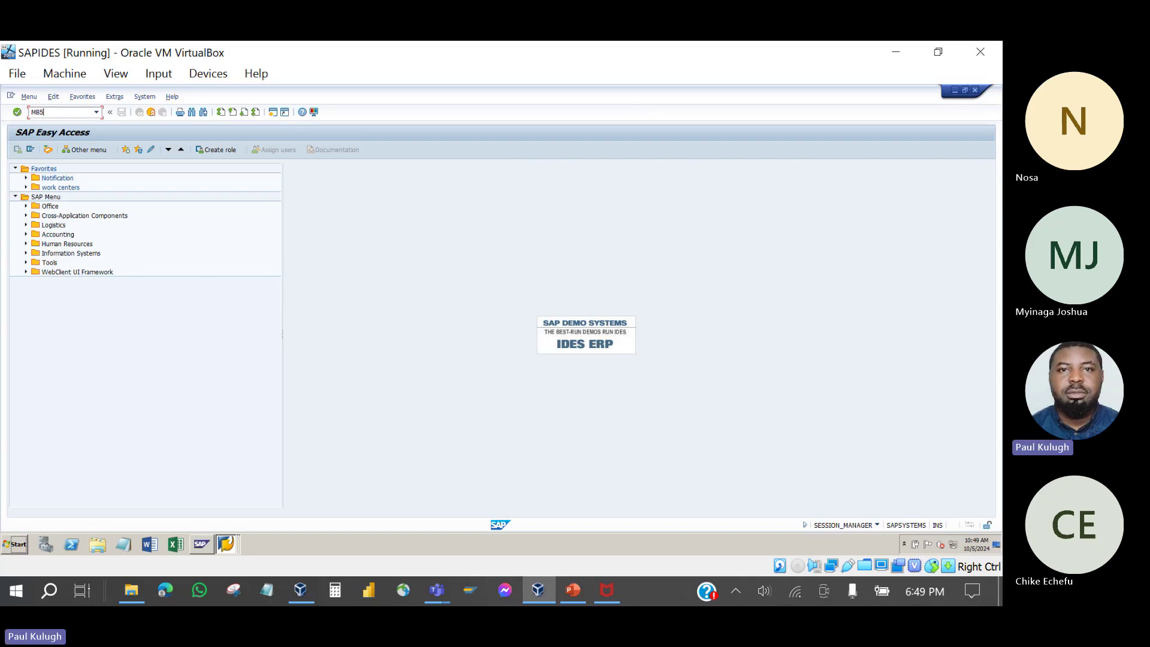
pyautogui.write('2')
pyautogui.press('Return')
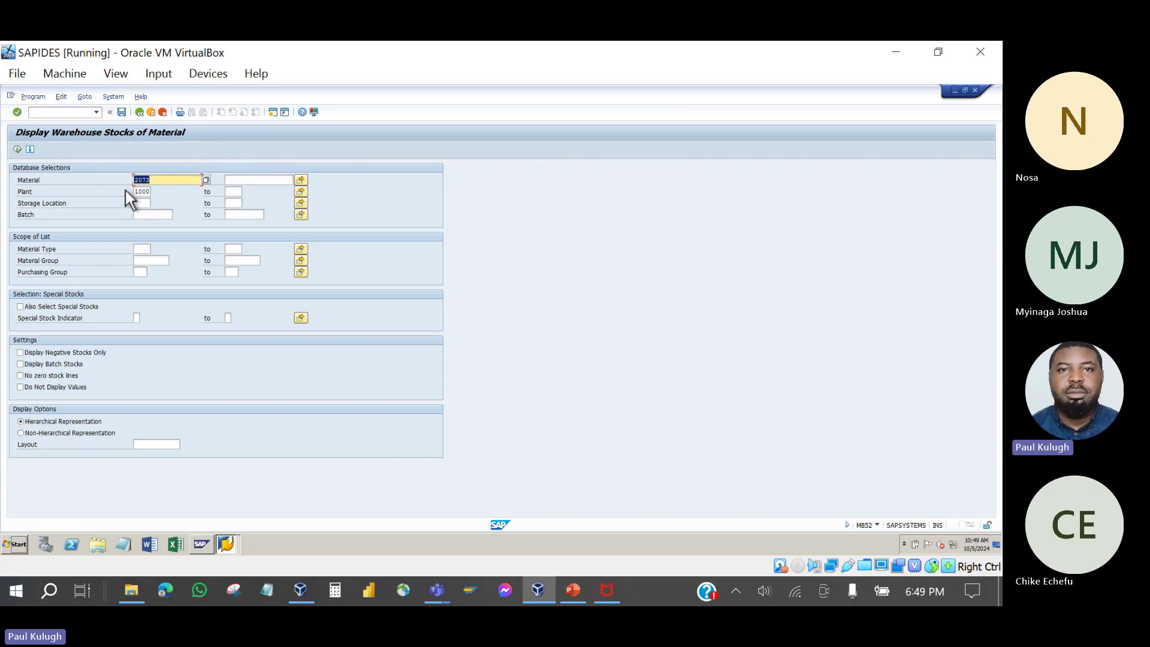
# Step: Paste the copied component numbers as single values into the material selection and run the warehouse stock list
pyautogui.click(301, 180)
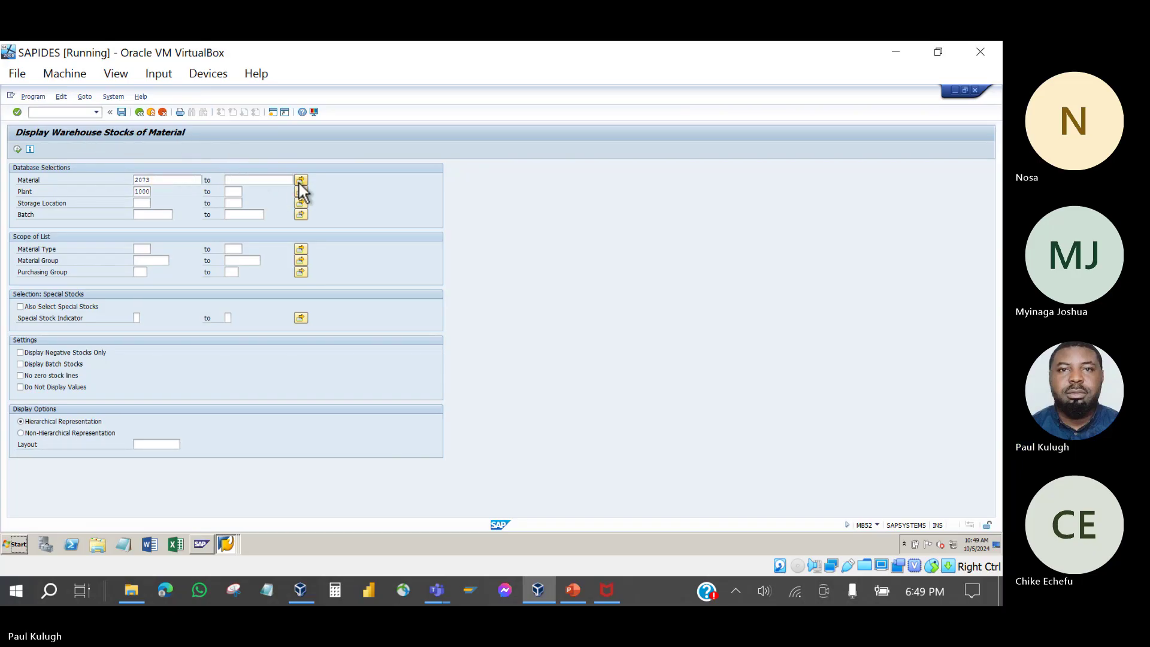
pyautogui.click(341, 353)
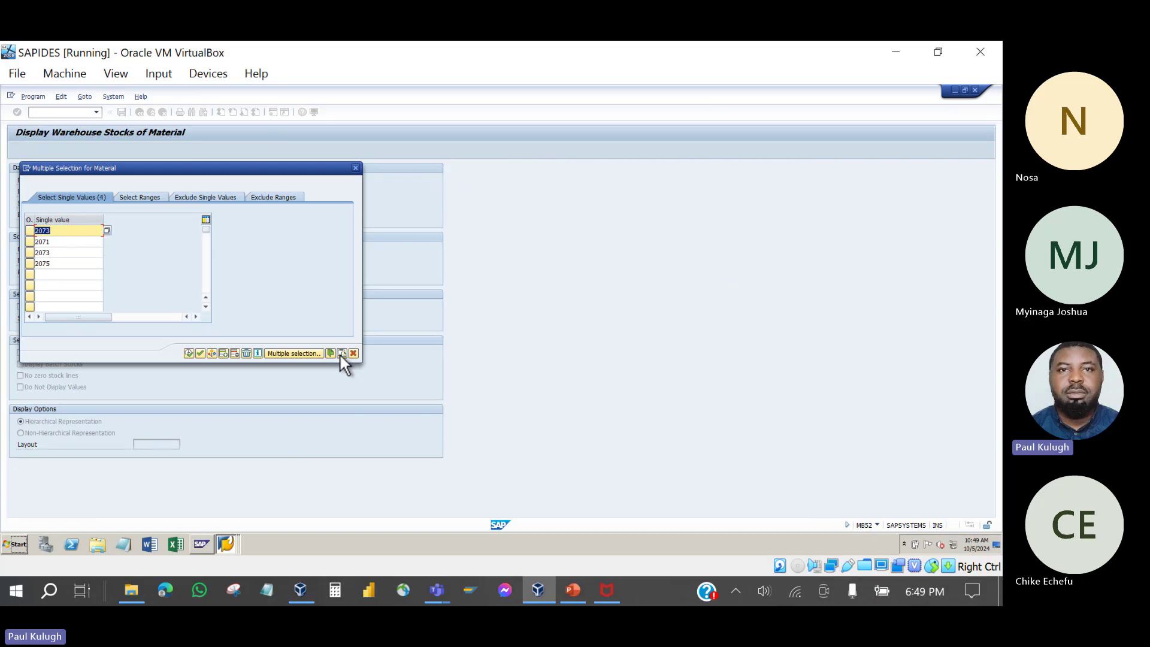
pyautogui.click(189, 352)
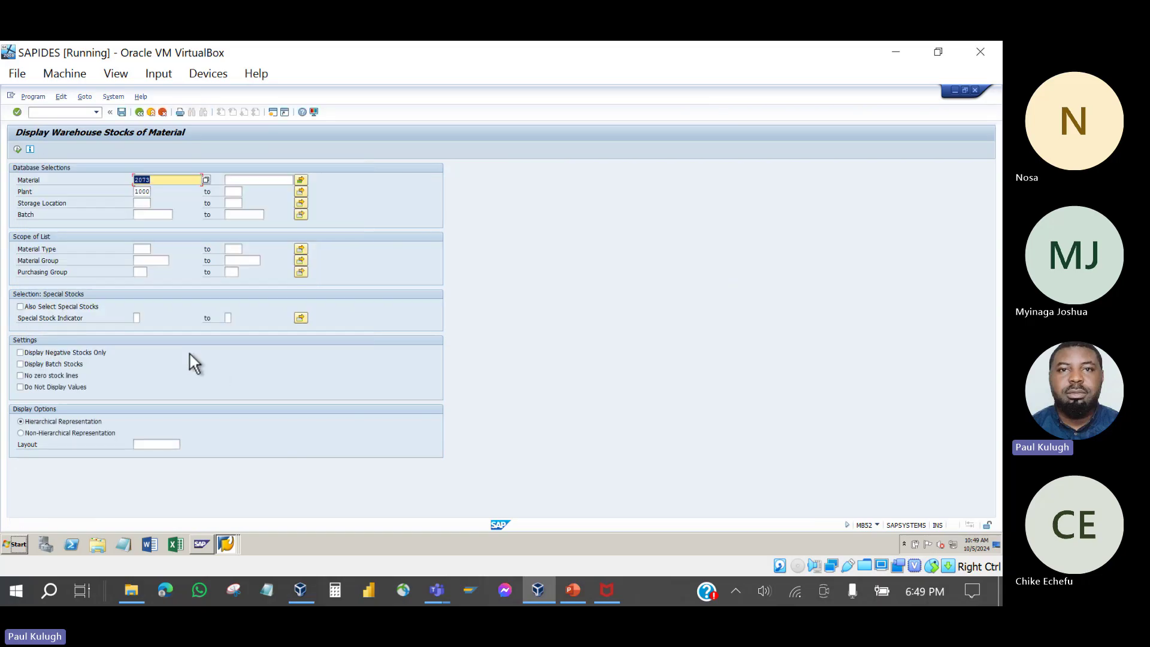
pyautogui.click(18, 150)
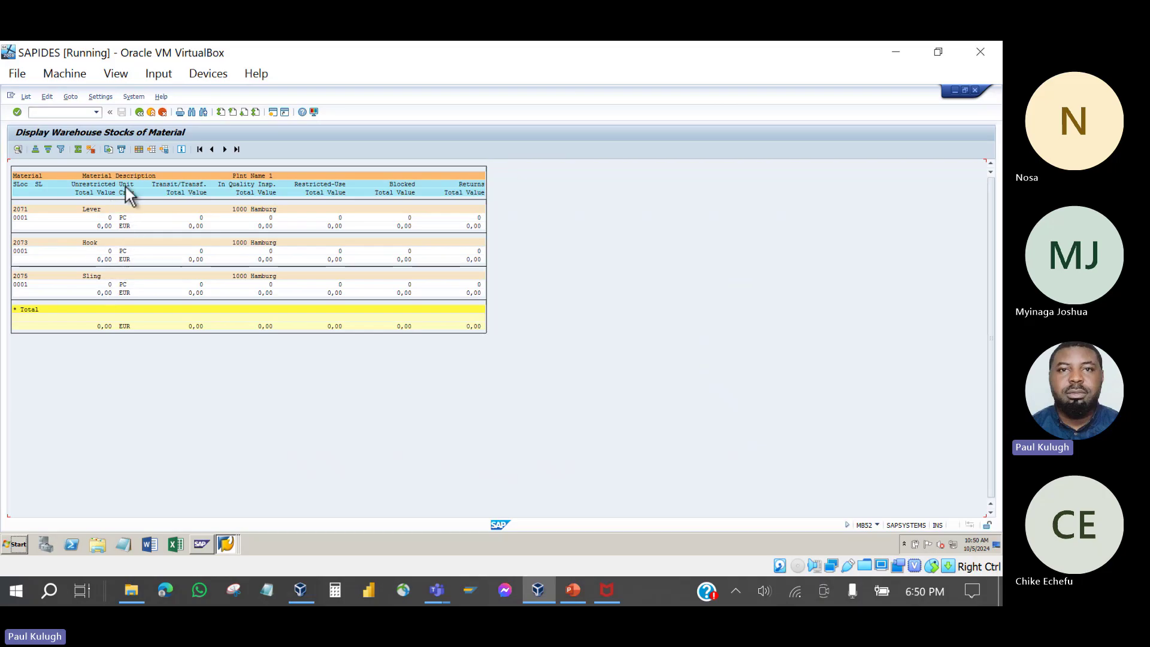
pyautogui.click(100, 97)
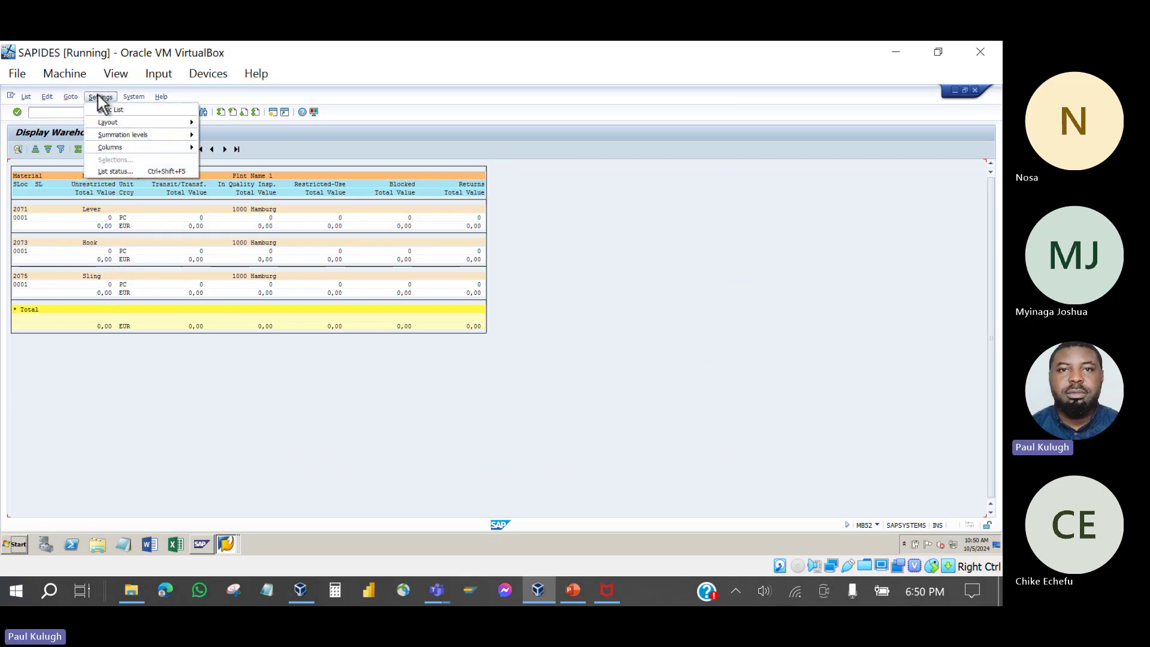
pyautogui.moveTo(109, 122)
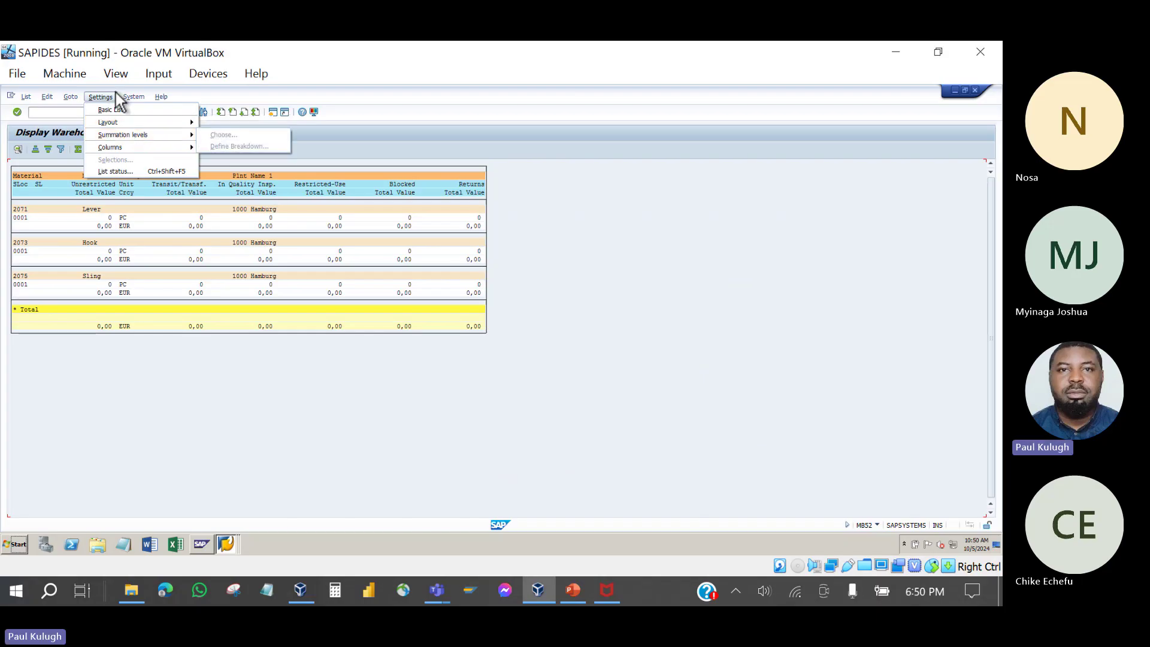
pyautogui.click(134, 98)
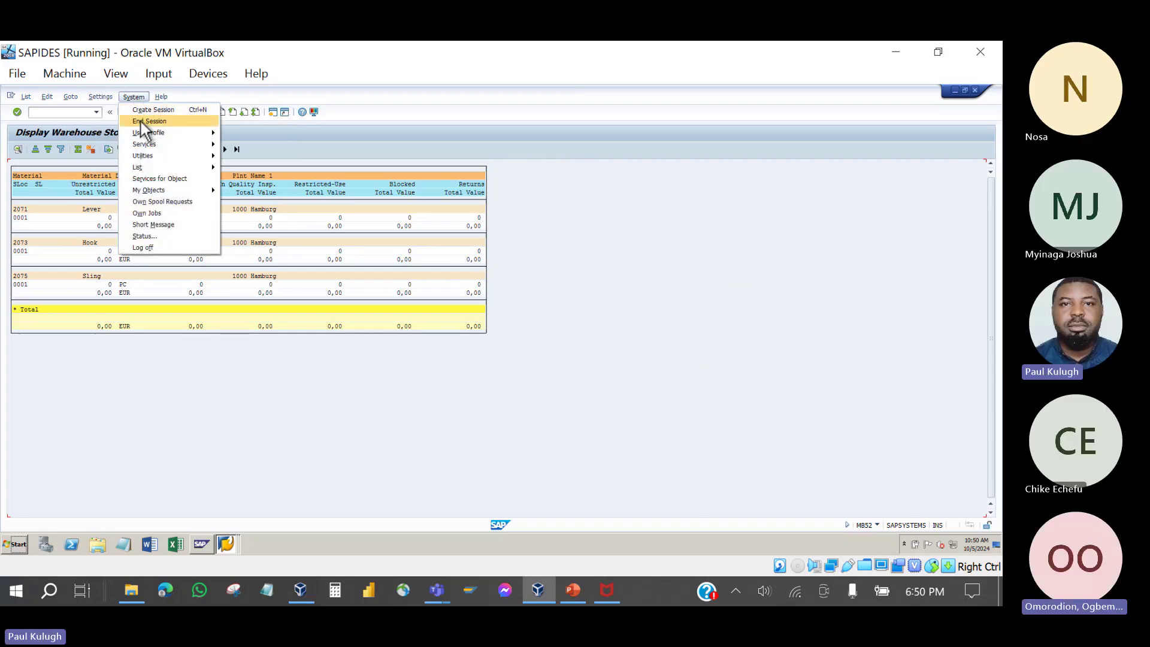
pyautogui.moveTo(146, 143)
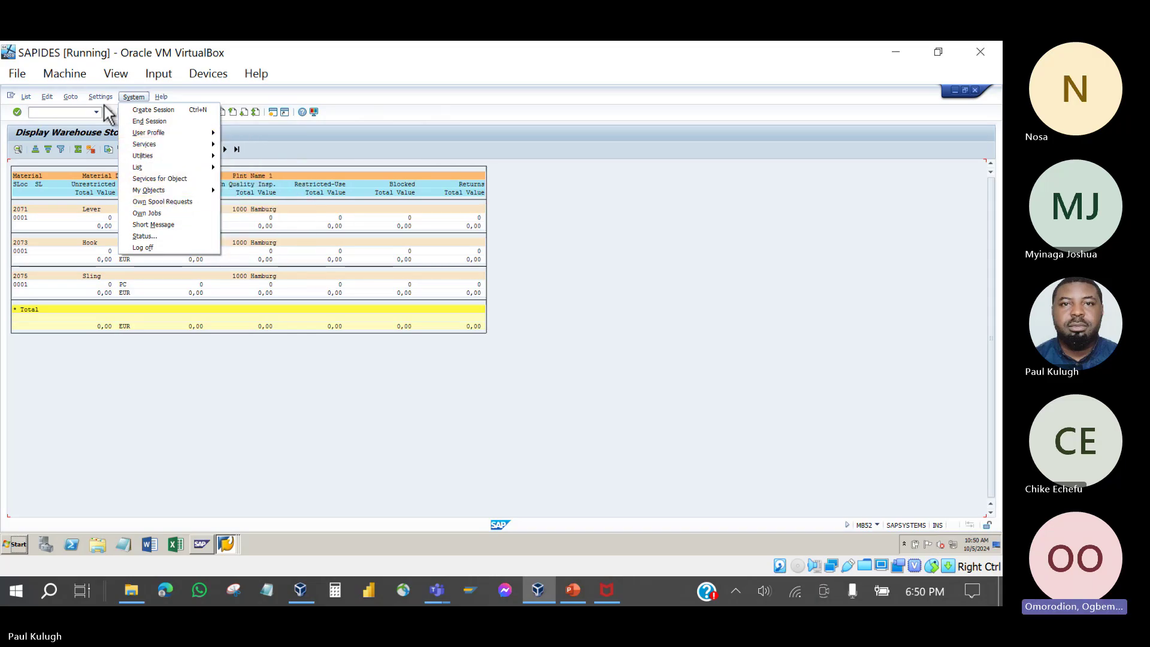
pyautogui.moveTo(101, 97)
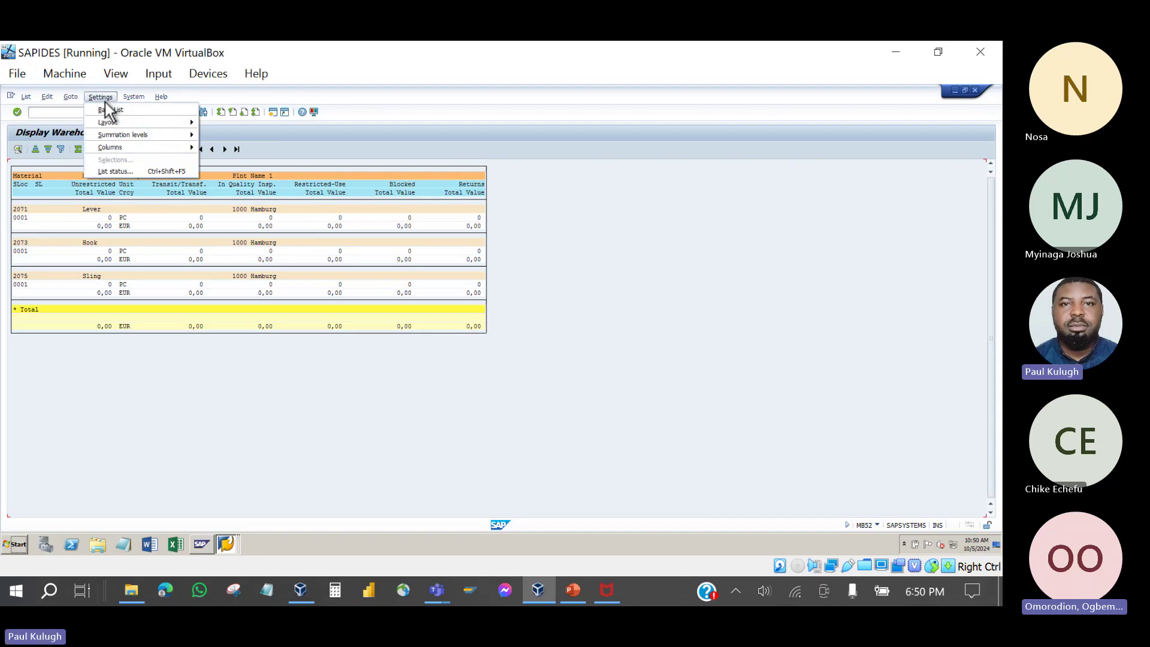
pyautogui.click(249, 138)
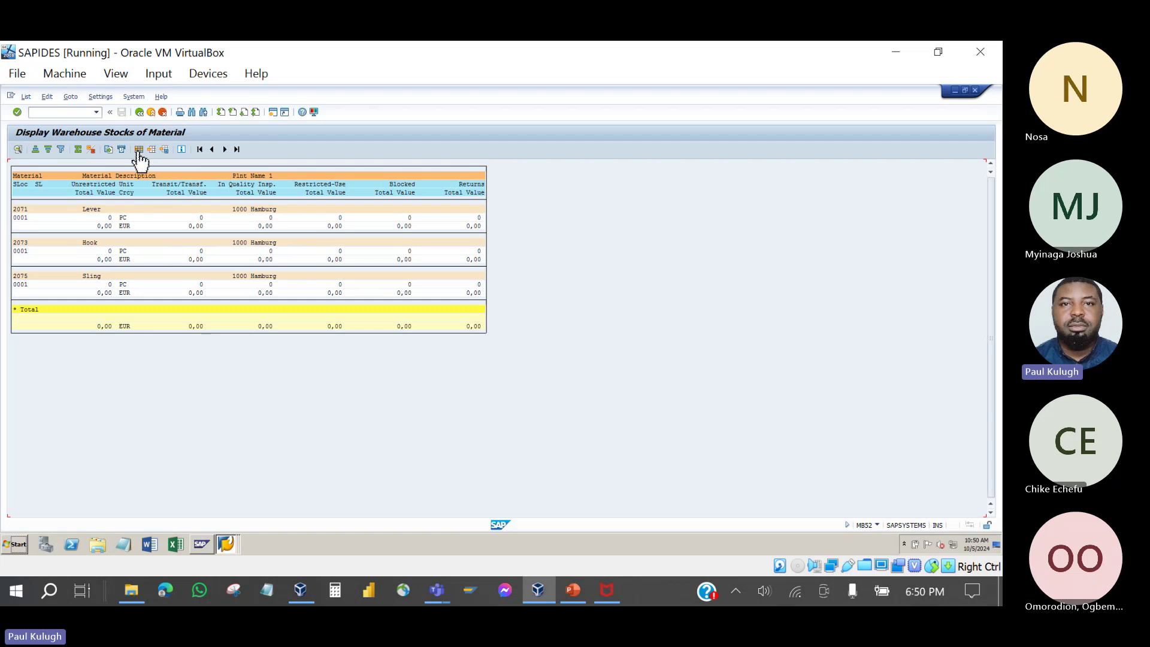
pyautogui.click(140, 113)
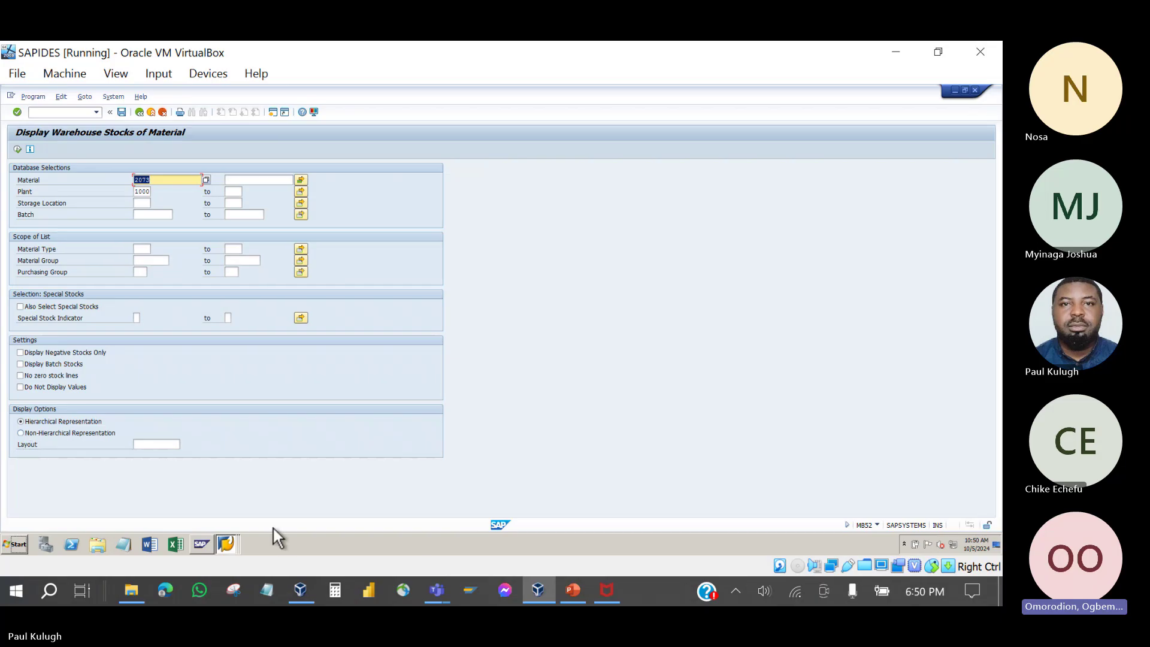
# Step: Switch to the Teams meeting, mute the unmuted external participant, and return to the SAPIDES virtual machine
pyautogui.moveTo(441, 575)
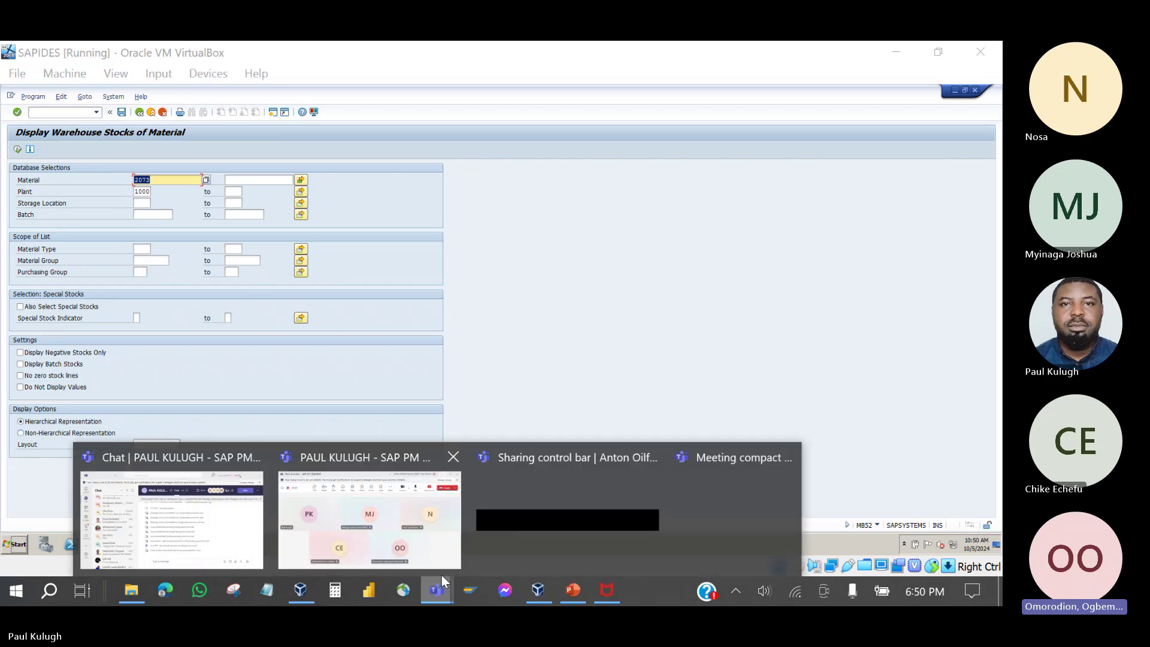
pyautogui.click(388, 520)
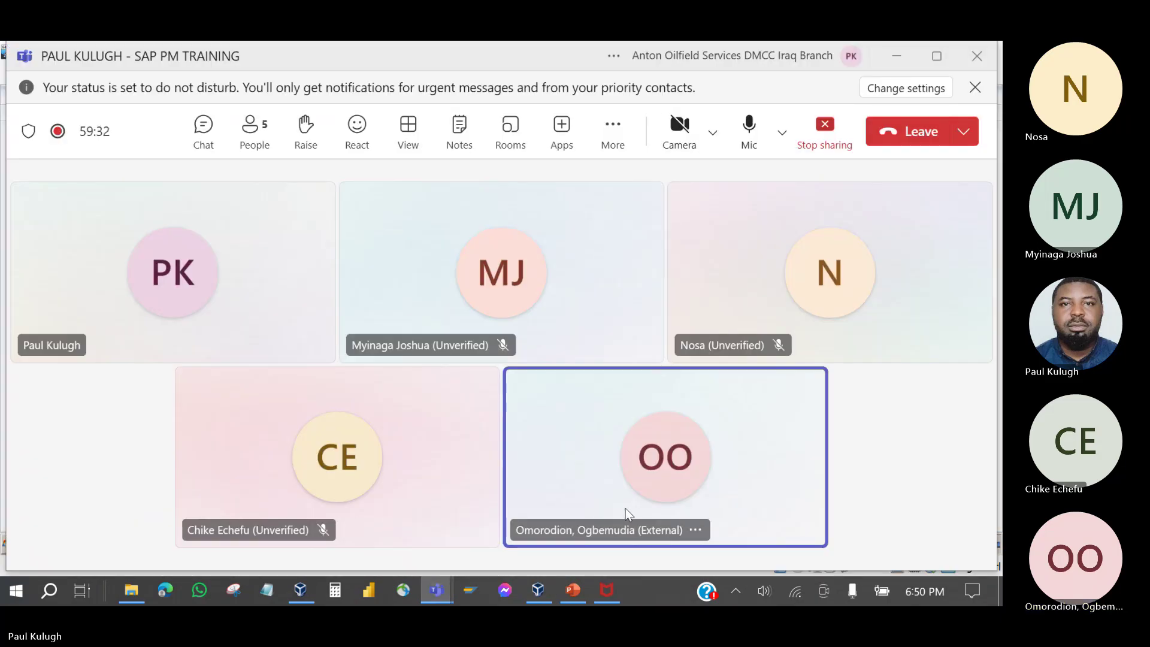
pyautogui.click(695, 529)
pyautogui.click(748, 473)
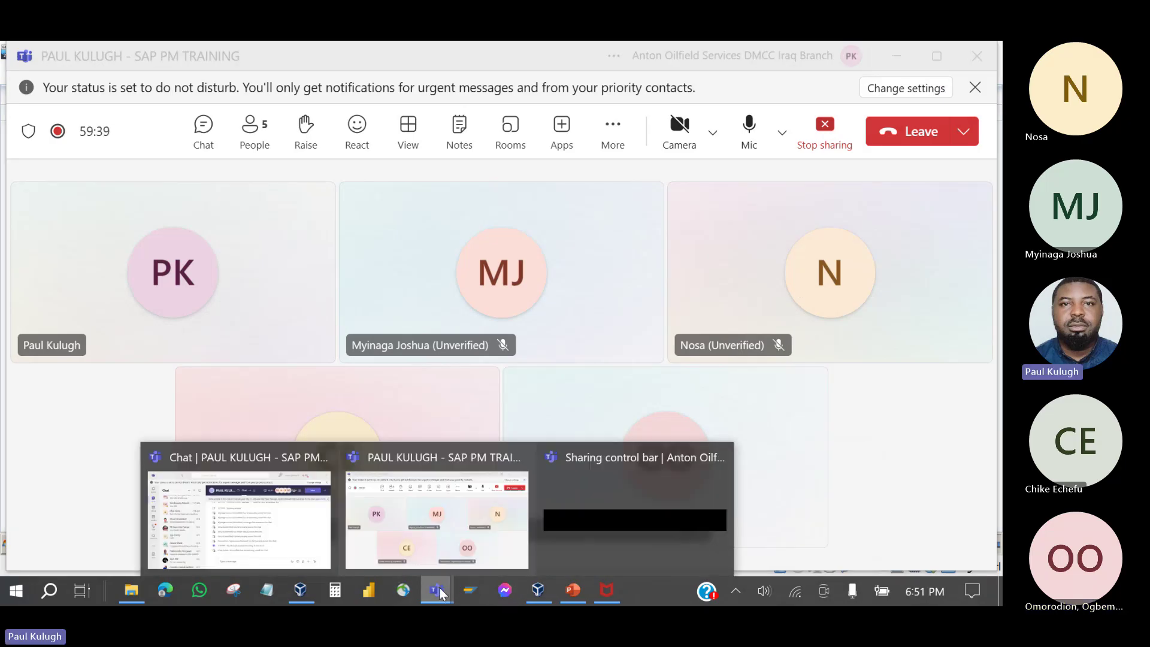
pyautogui.click(567, 596)
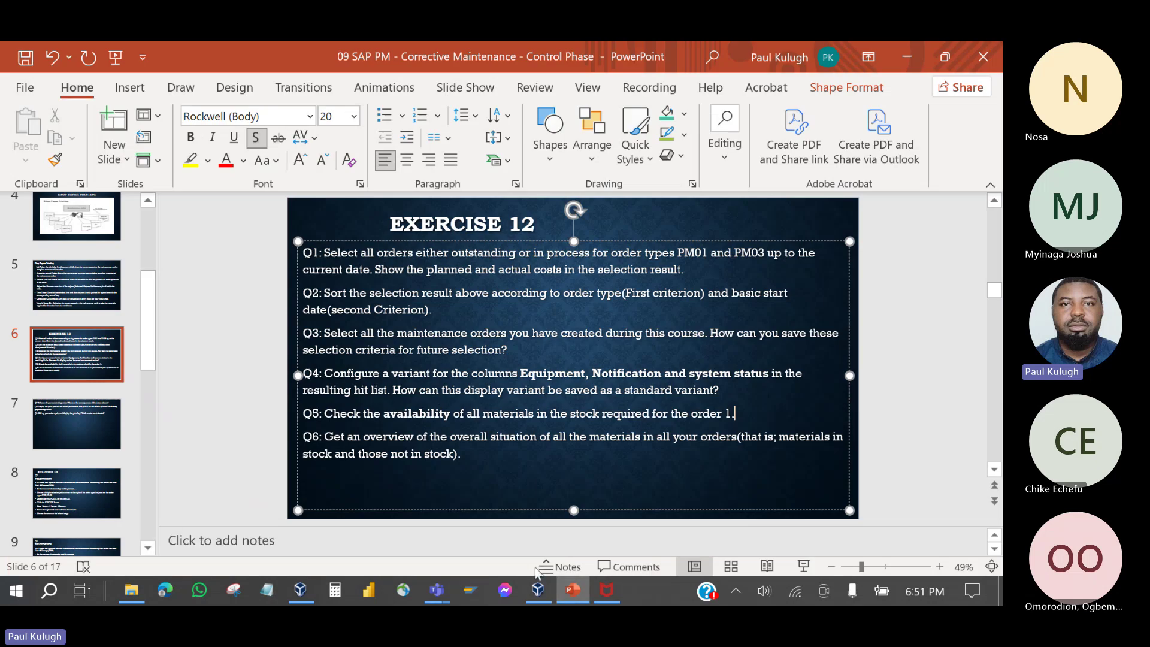
pyautogui.click(573, 593)
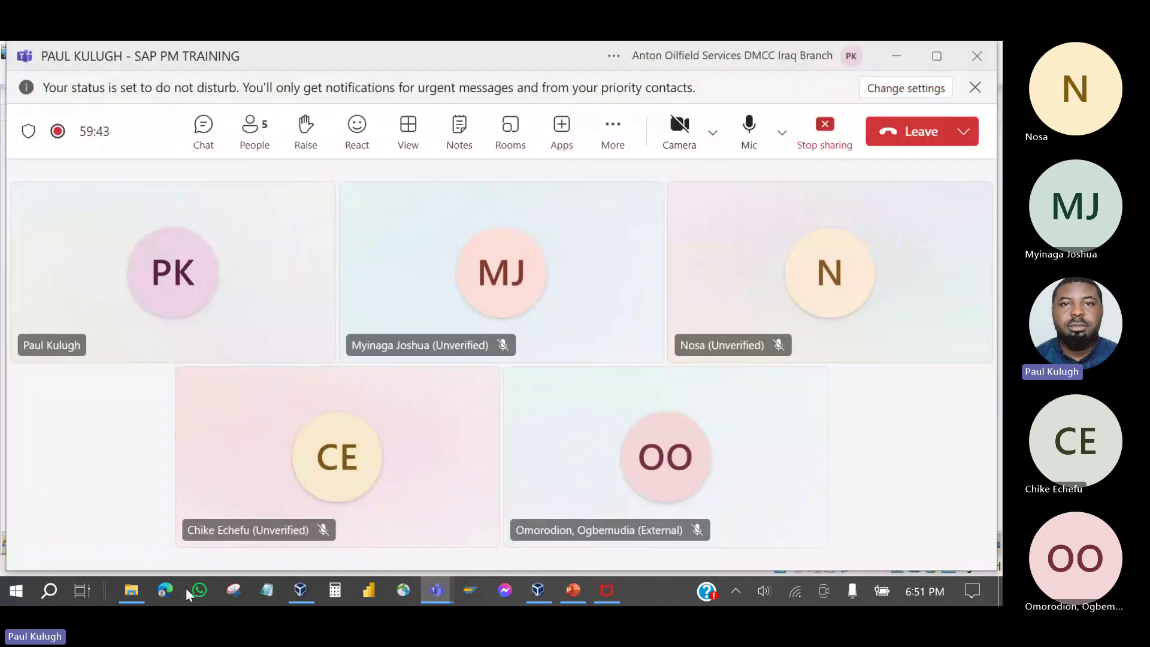
pyautogui.click(300, 593)
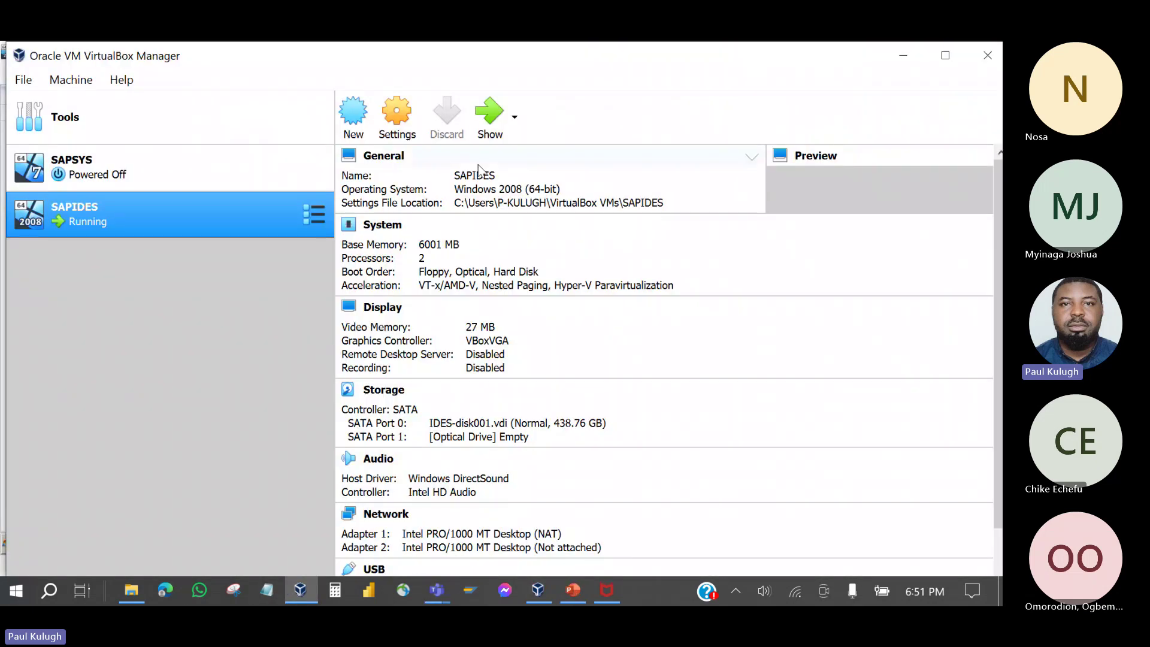
pyautogui.click(486, 119)
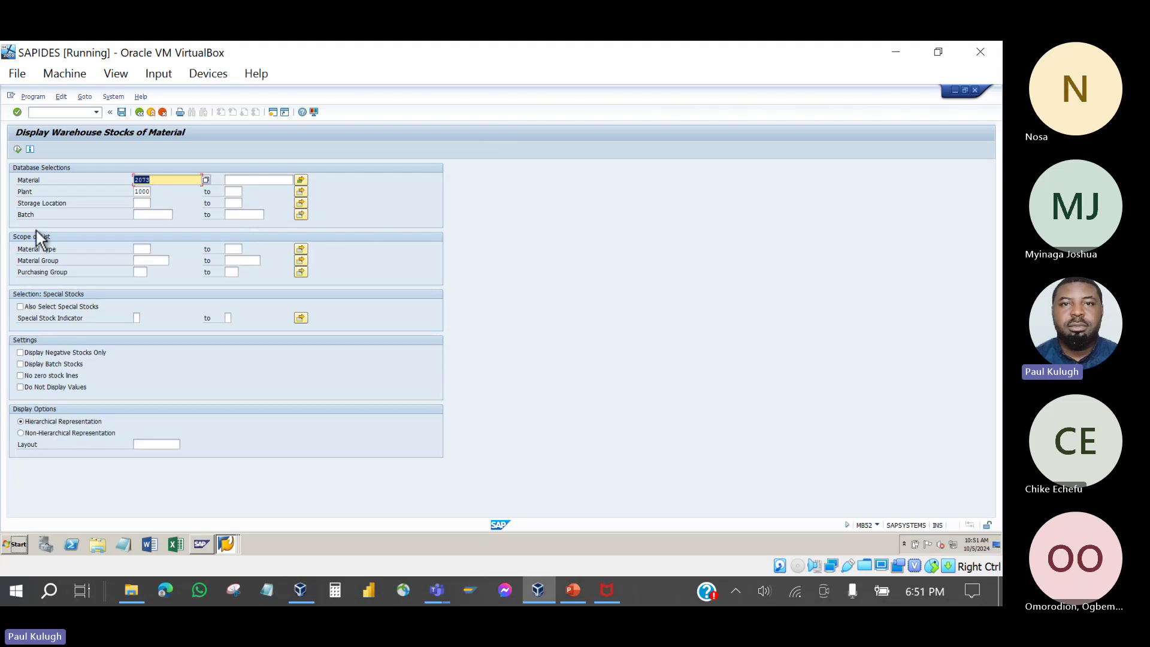
# Step: Set the warehouse stock report to Non-Hierarchical Representation, run it and examine the unrestricted stock of the materials
pyautogui.click(17, 149)
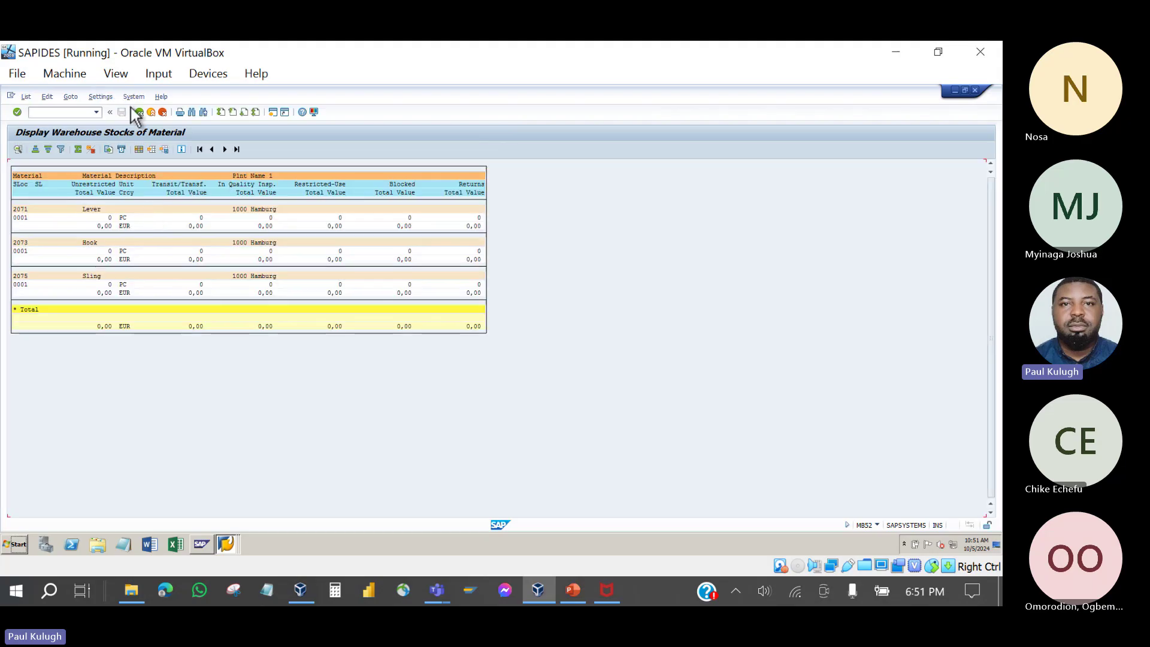
pyautogui.click(139, 112)
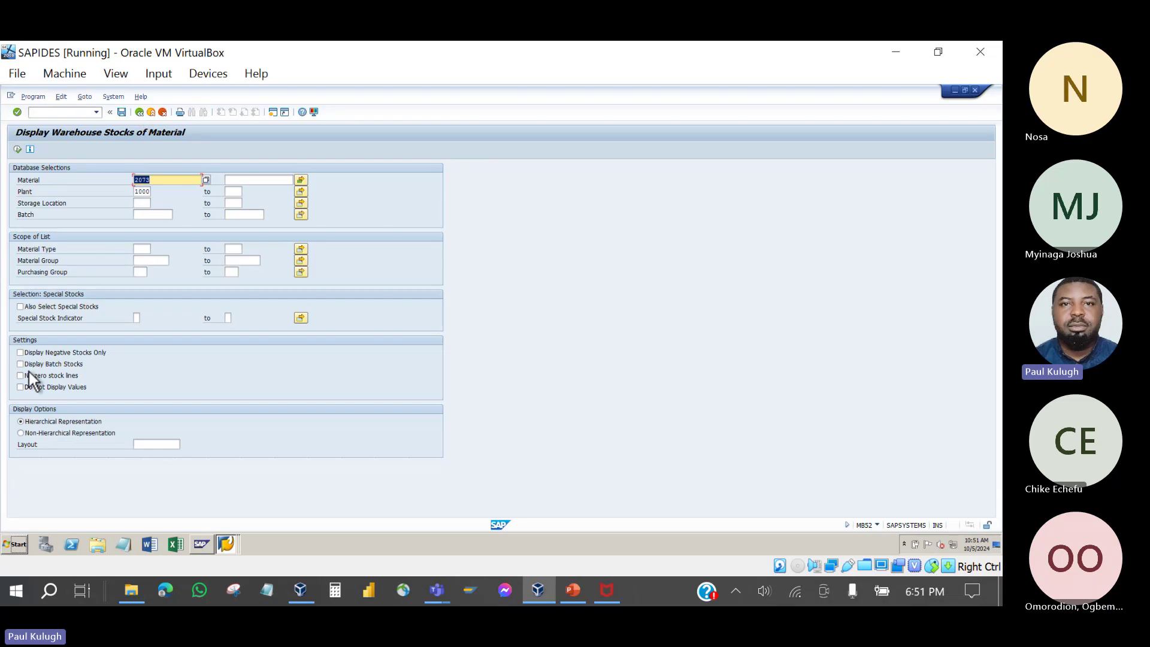
pyautogui.click(22, 435)
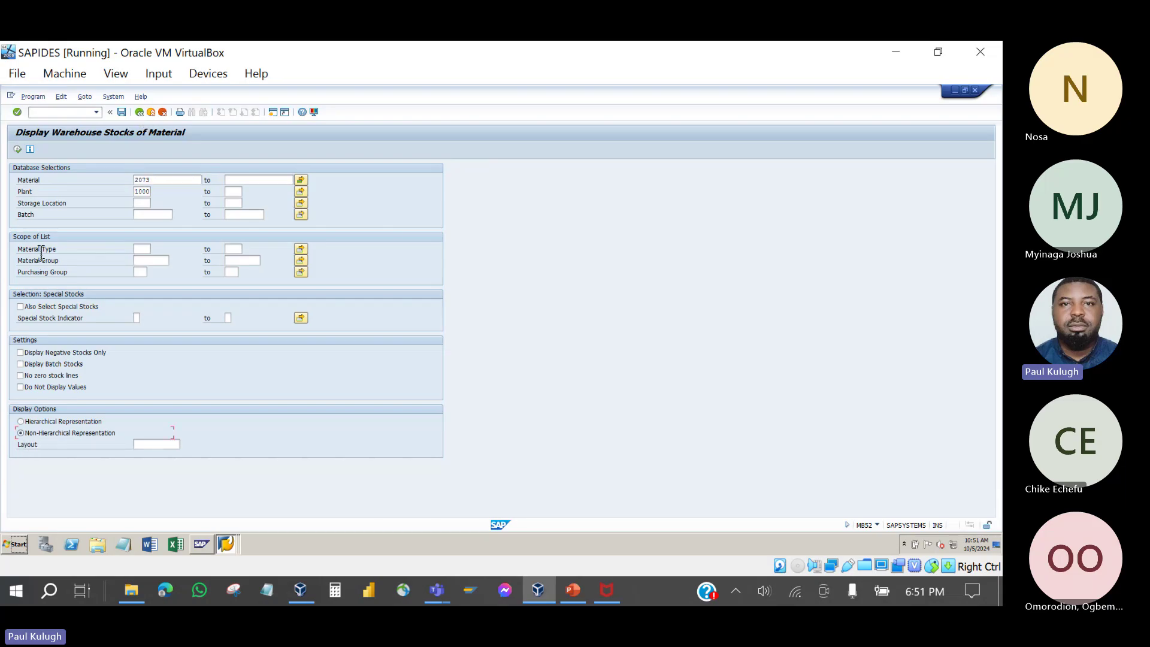
pyautogui.click(18, 149)
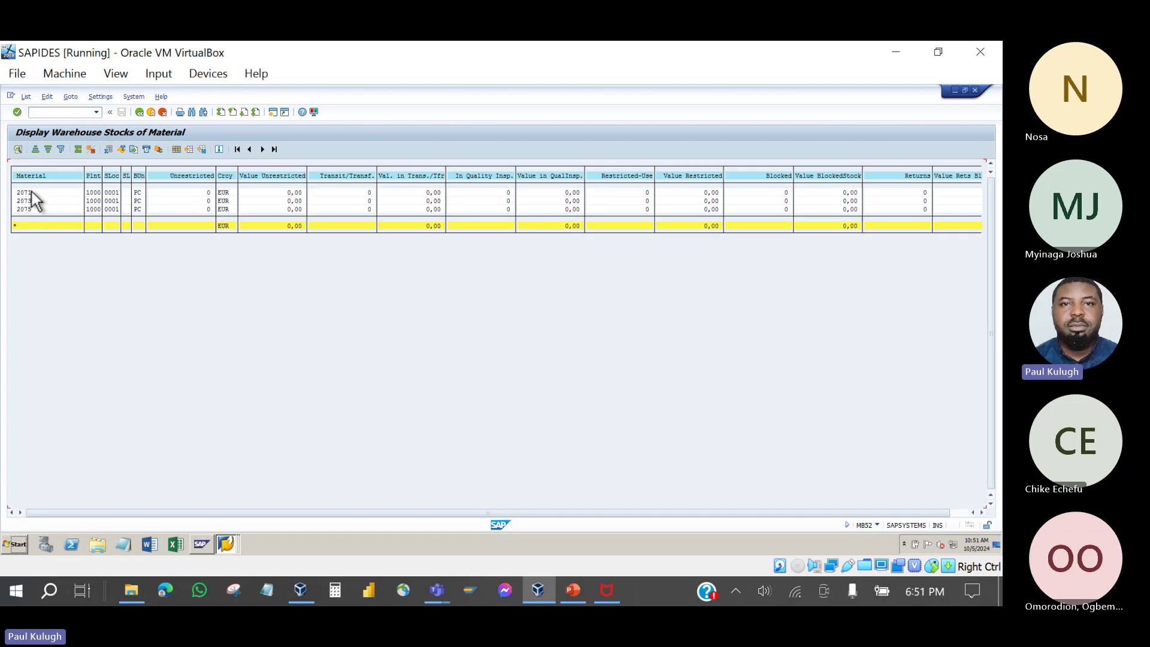
pyautogui.click(194, 196)
pyautogui.click(47, 200)
pyautogui.click(186, 209)
pyautogui.click(204, 209)
# Step: Export the warehouse stock list as a spreadsheet in Excel (in Office 2007 XSLX Format) named export, and close the workbook
pyautogui.click(108, 149)
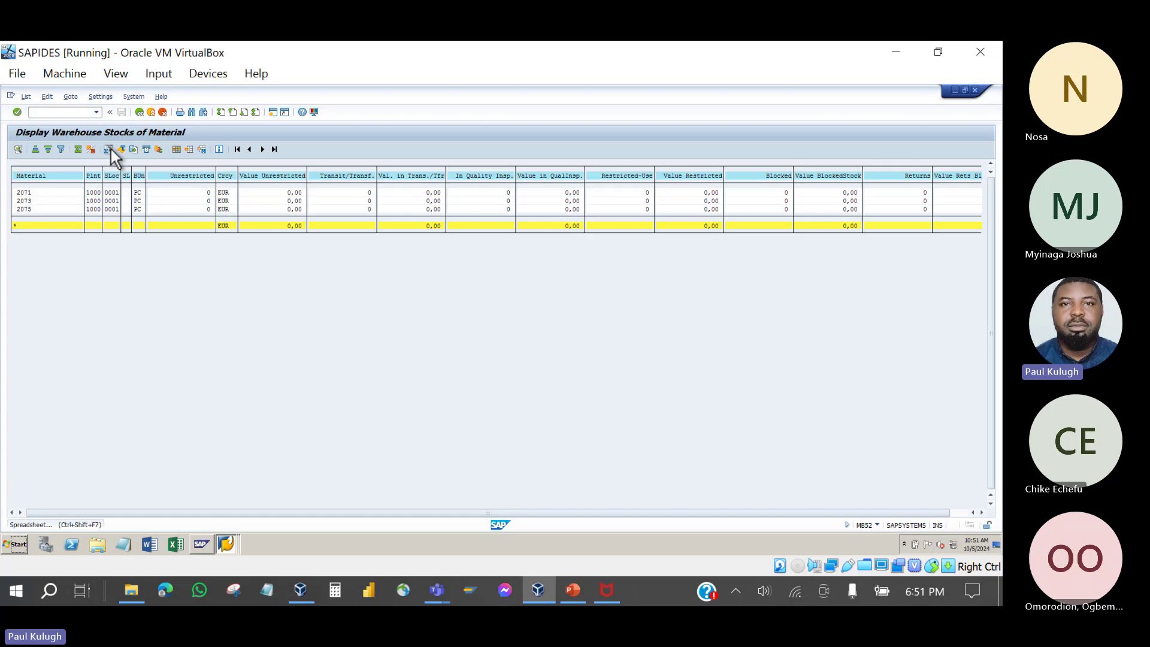
pyautogui.click(84, 265)
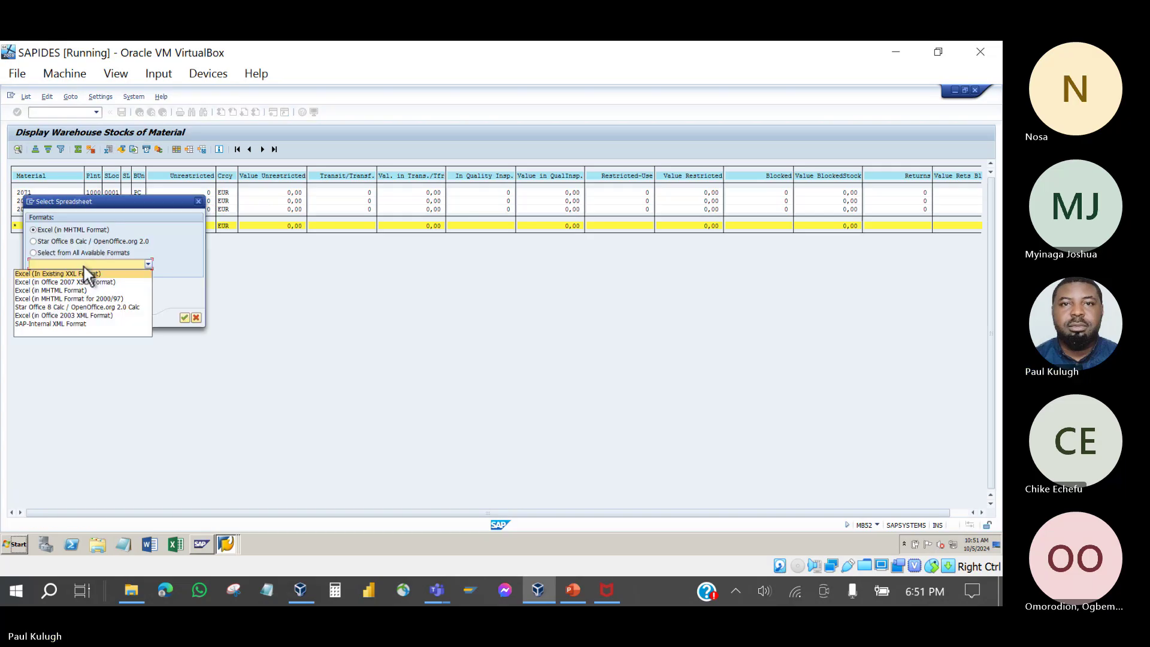
pyautogui.click(84, 282)
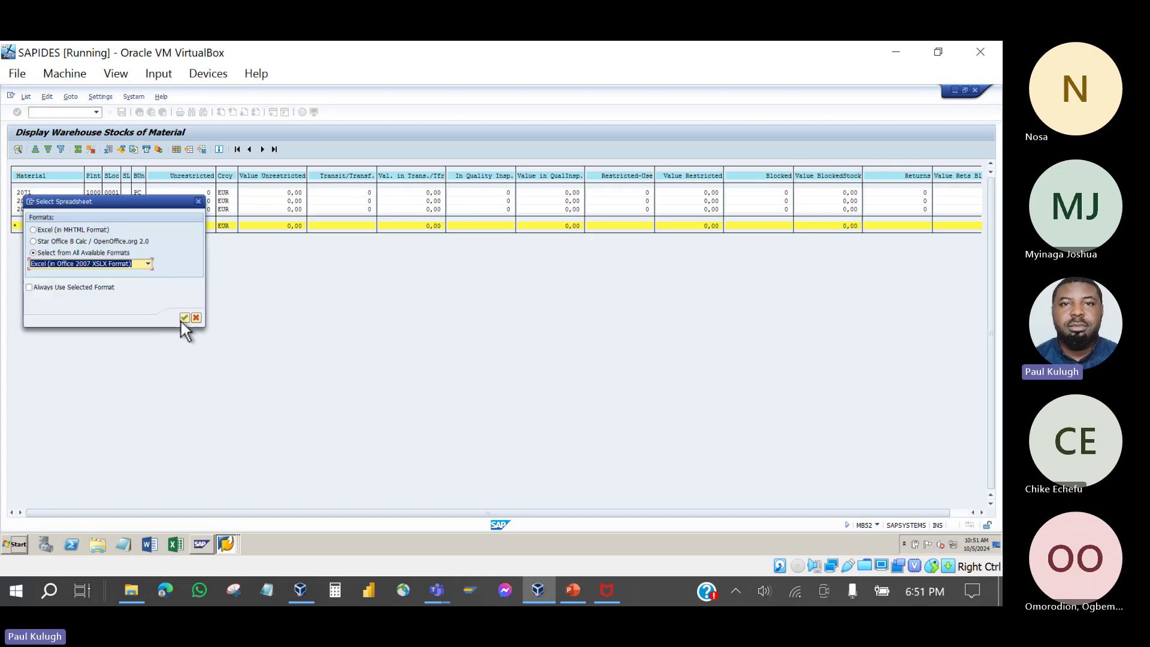
pyautogui.click(182, 319)
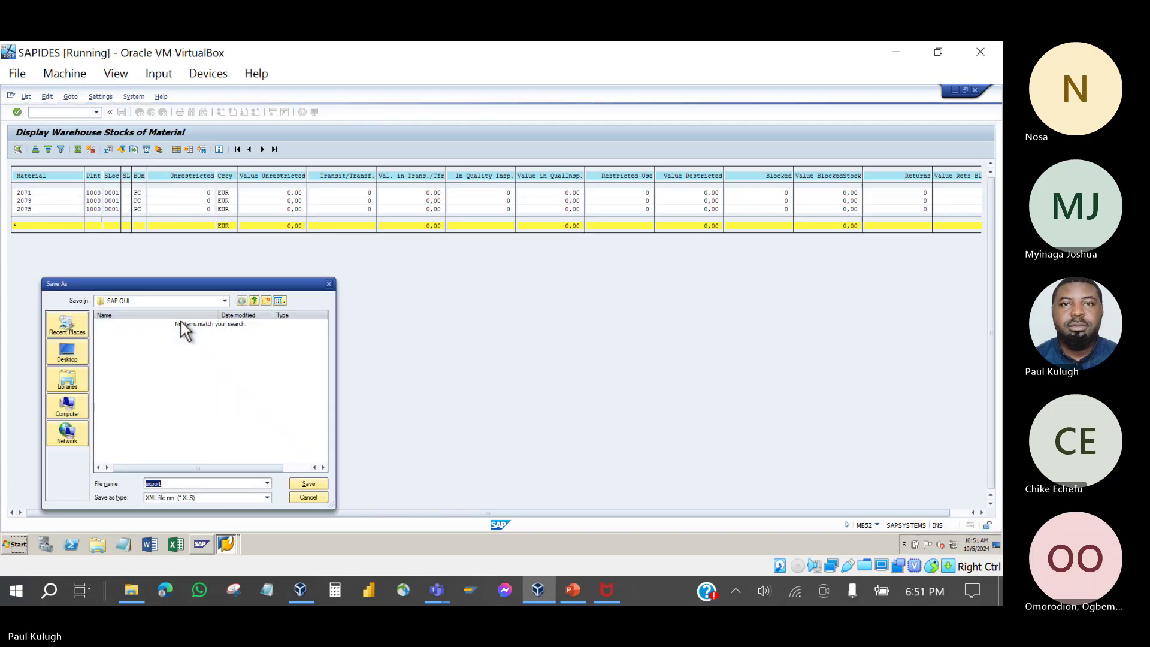
pyautogui.click(299, 484)
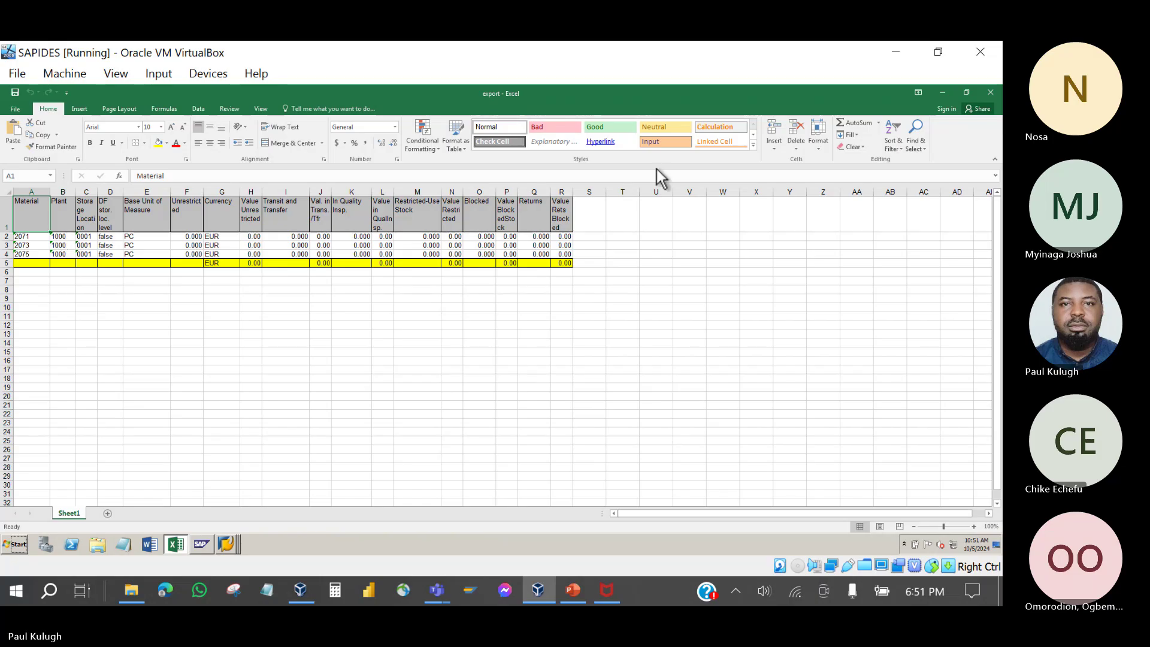
pyautogui.click(986, 91)
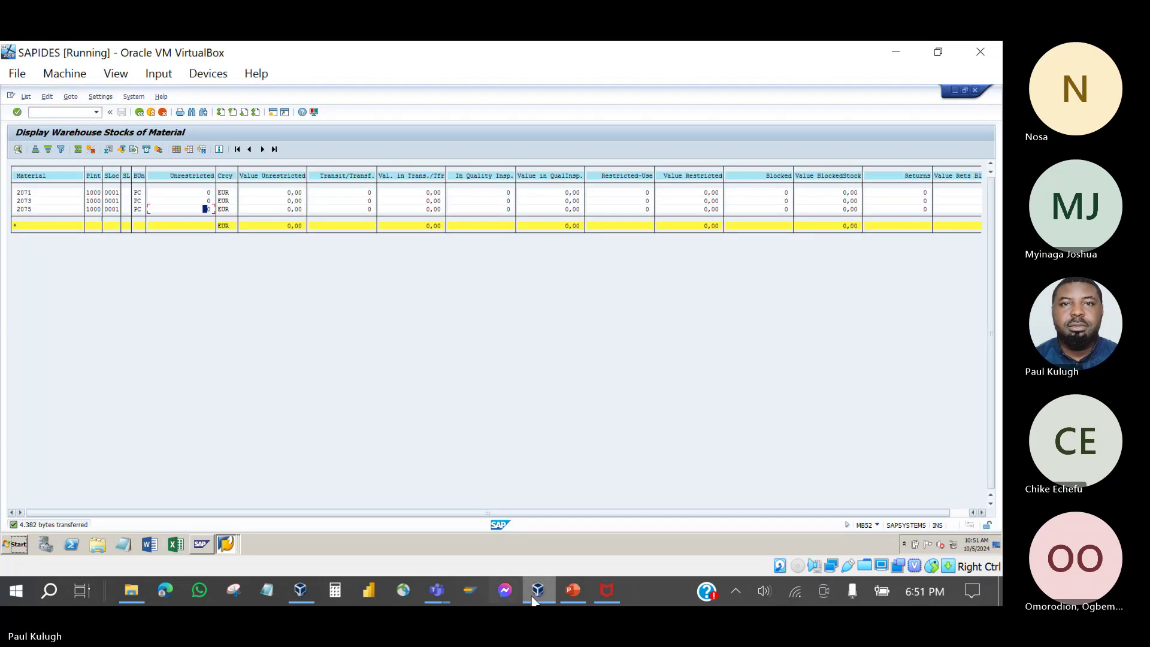
# Step: Switch to PowerPoint and read Exercise 12 questions Q7 to Q9 on slide 7
pyautogui.click(567, 593)
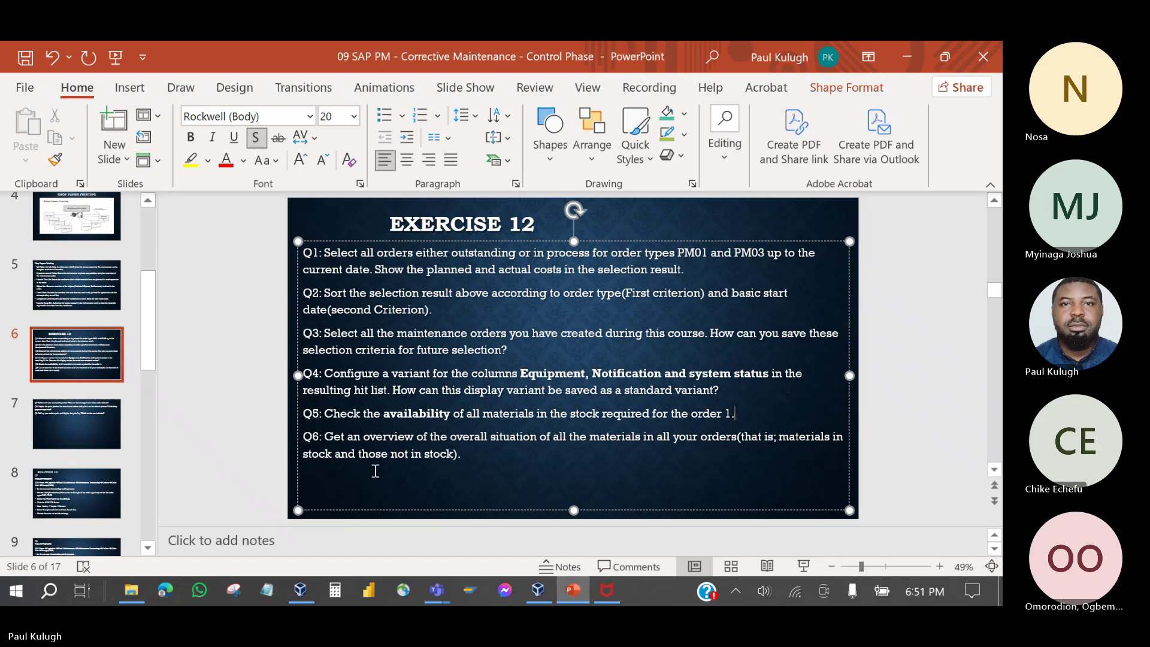
pyautogui.click(68, 430)
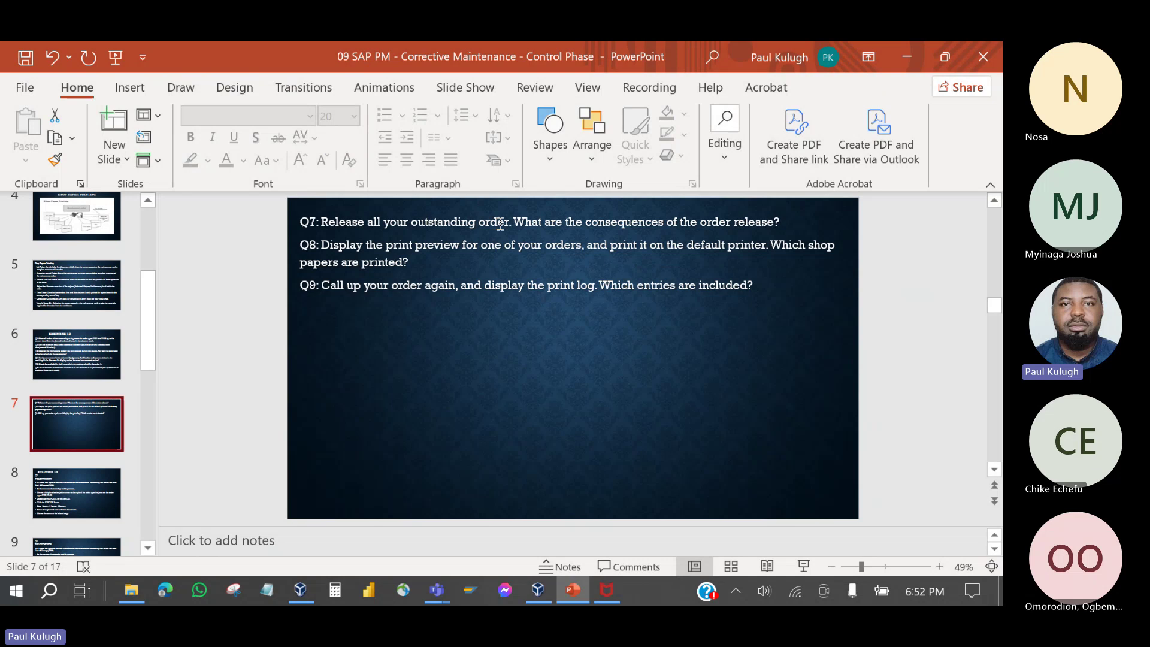
pyautogui.click(776, 223)
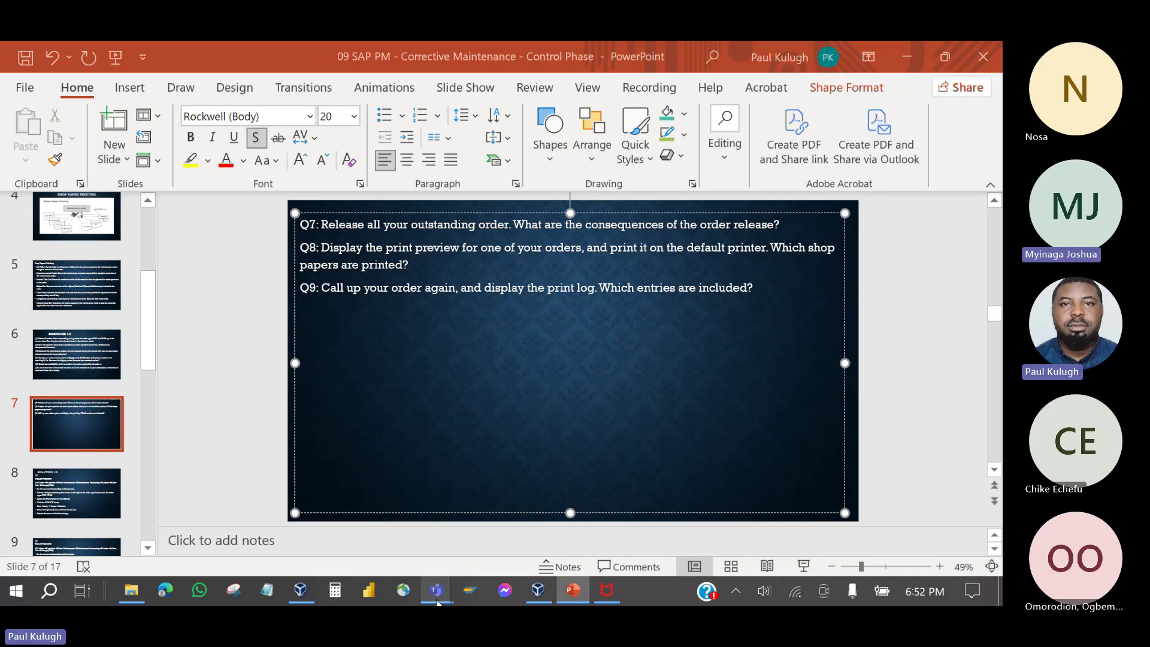
# Step: Switch to the Teams meeting to check the participants, and return to the PowerPoint presentation
pyautogui.moveTo(437, 590)
pyautogui.click(446, 526)
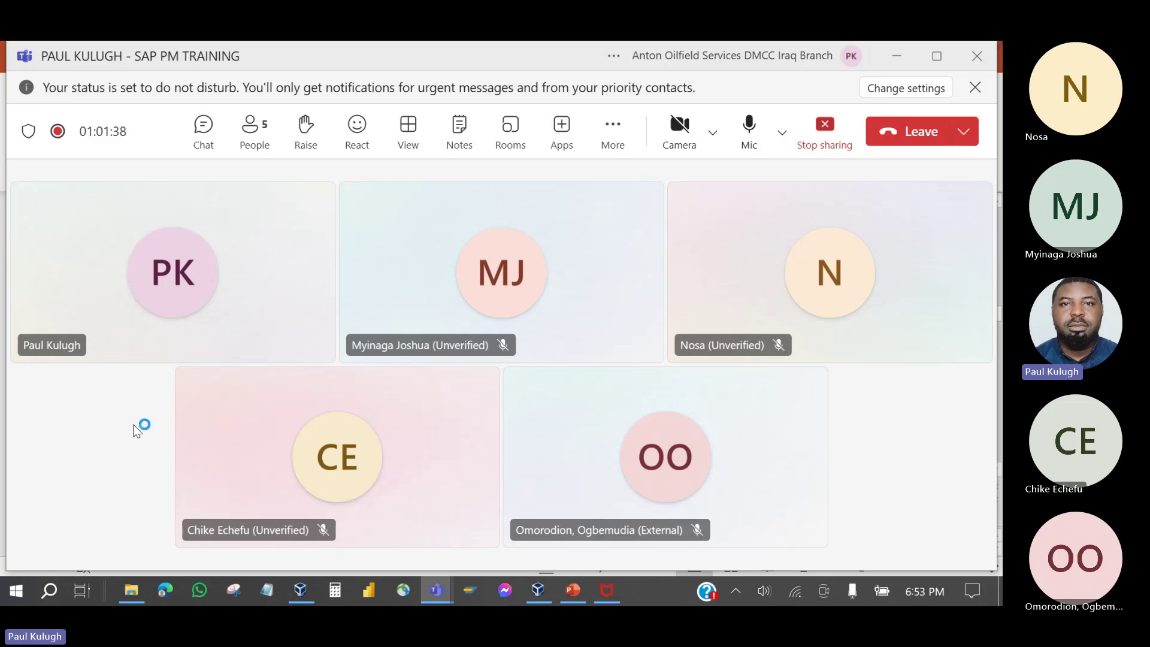
pyautogui.click(573, 592)
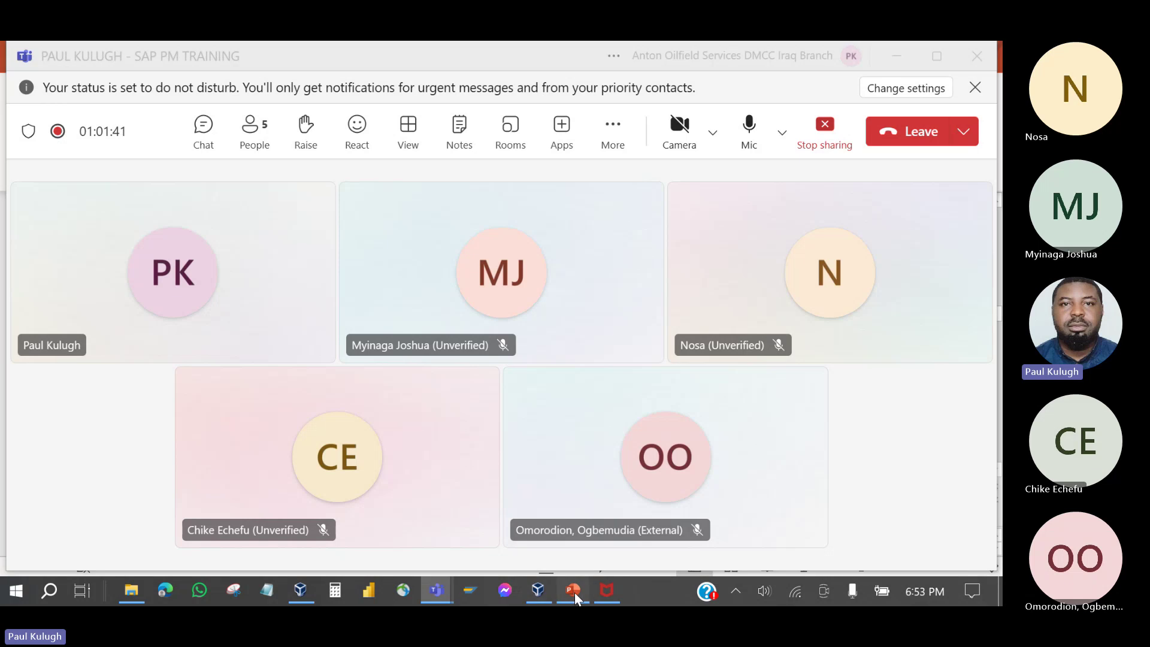
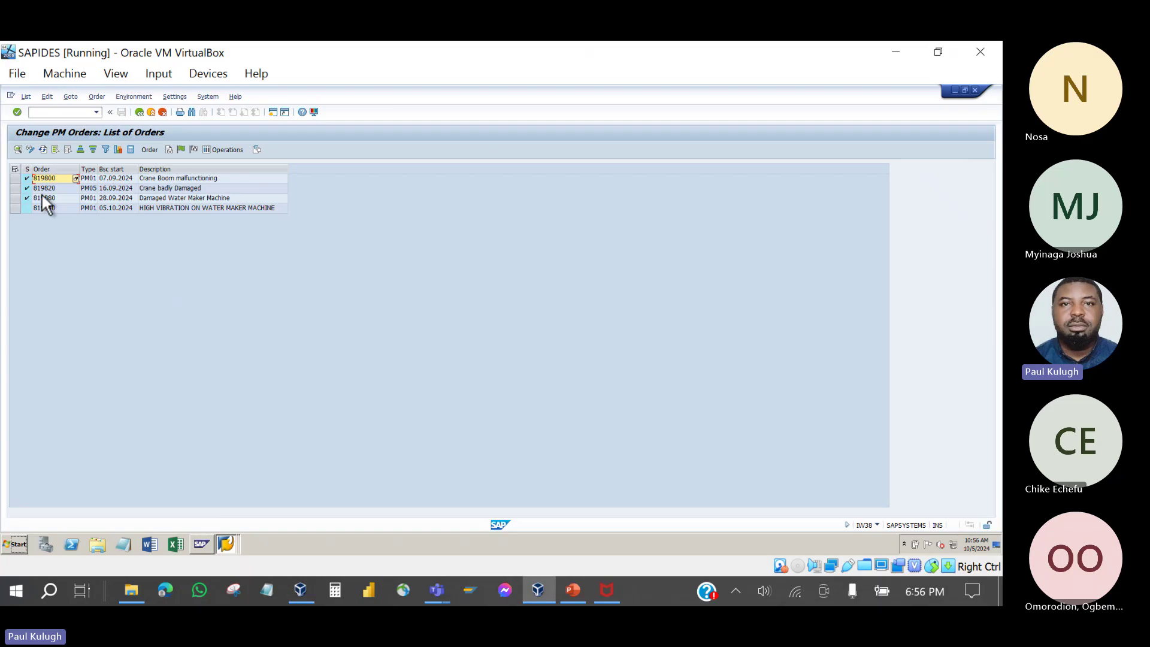
# Step: Open the order "Crane badly Damaged" from the order list and display the print preview of its shop papers
pyautogui.click(46, 187)
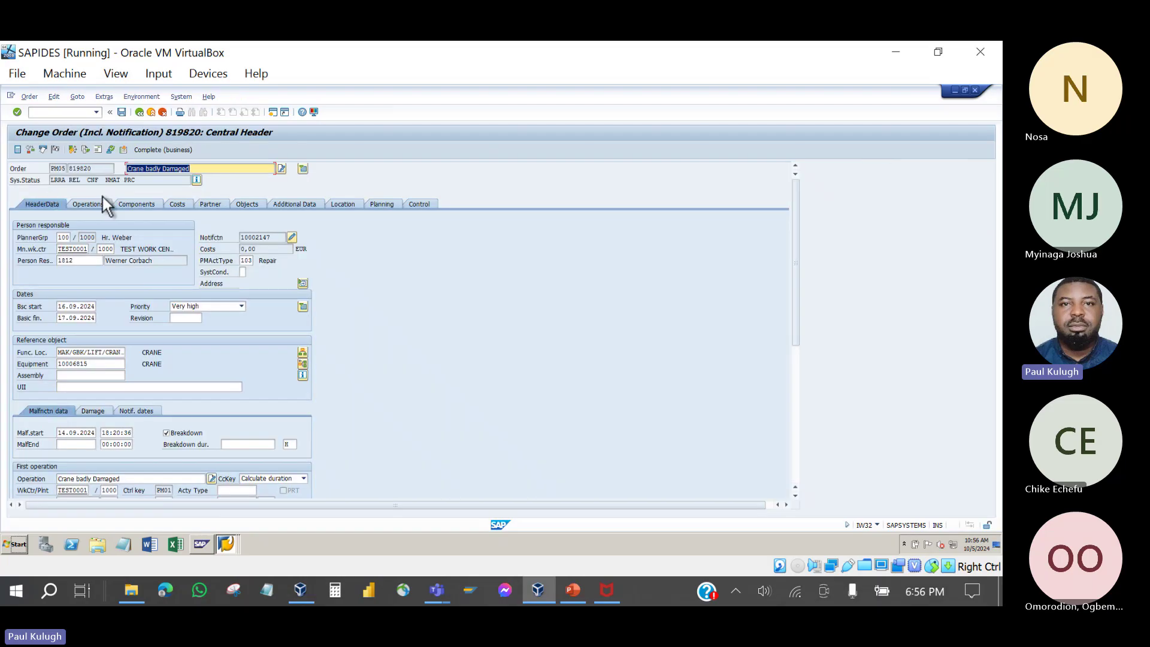
pyautogui.click(29, 97)
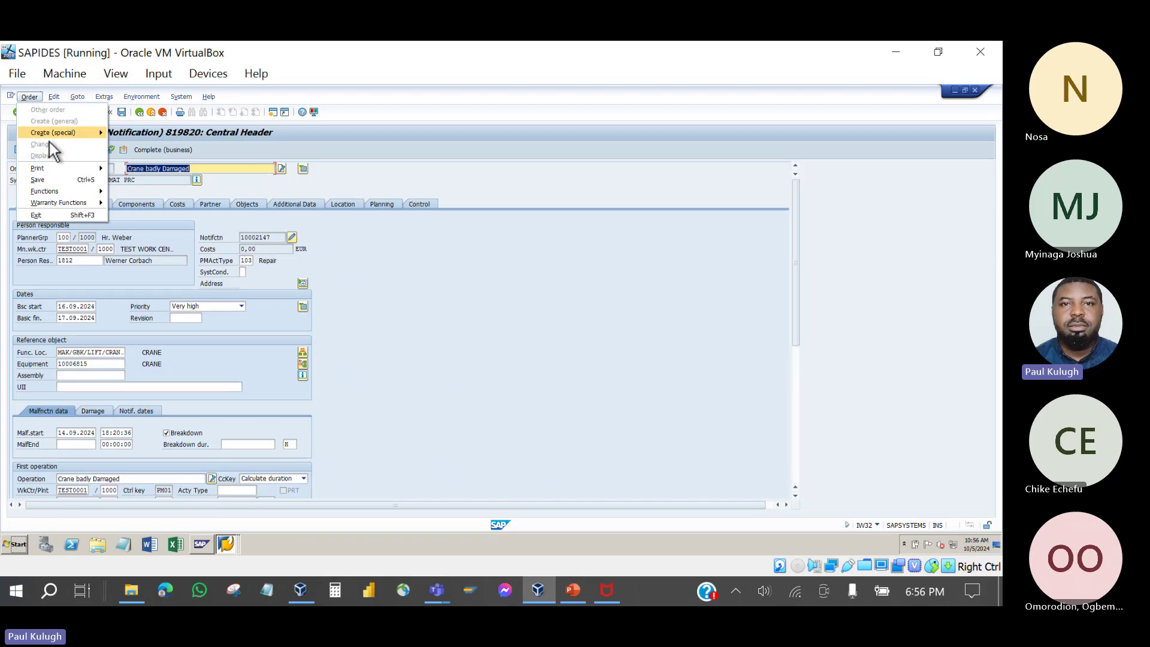
pyautogui.moveTo(94, 167)
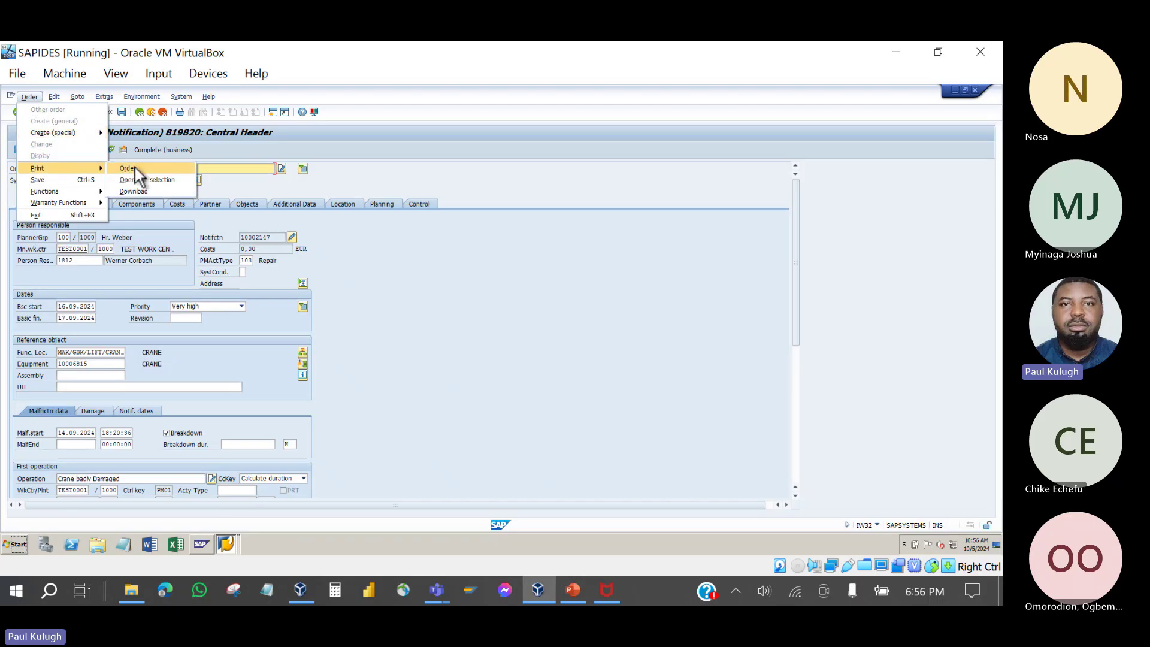
pyautogui.click(135, 168)
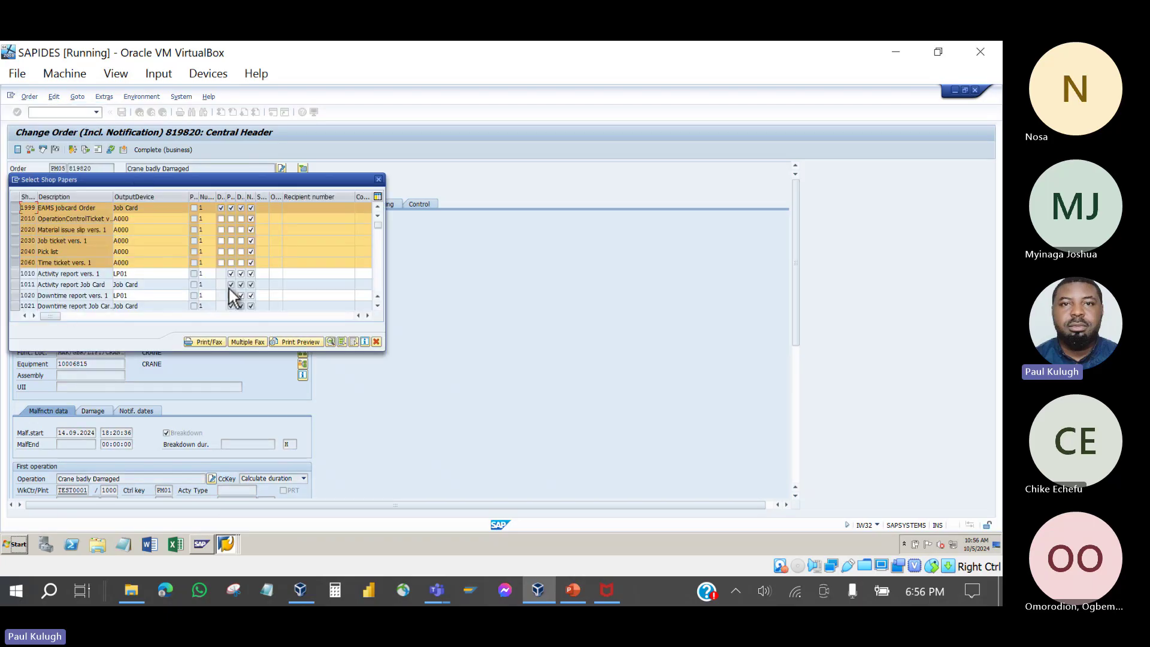
pyautogui.click(278, 341)
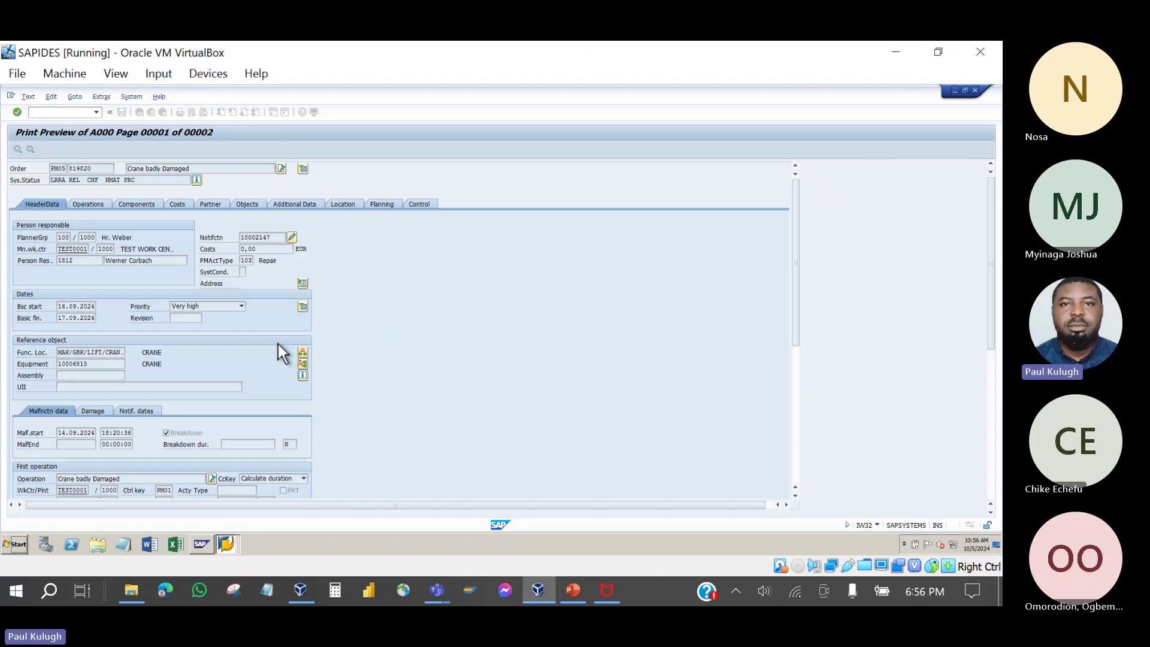
# Step: Examine both pages of the operation control ticket and the job ticket preview, then close the previews and stay in the order
pyautogui.scroll(-6, 191, 289)
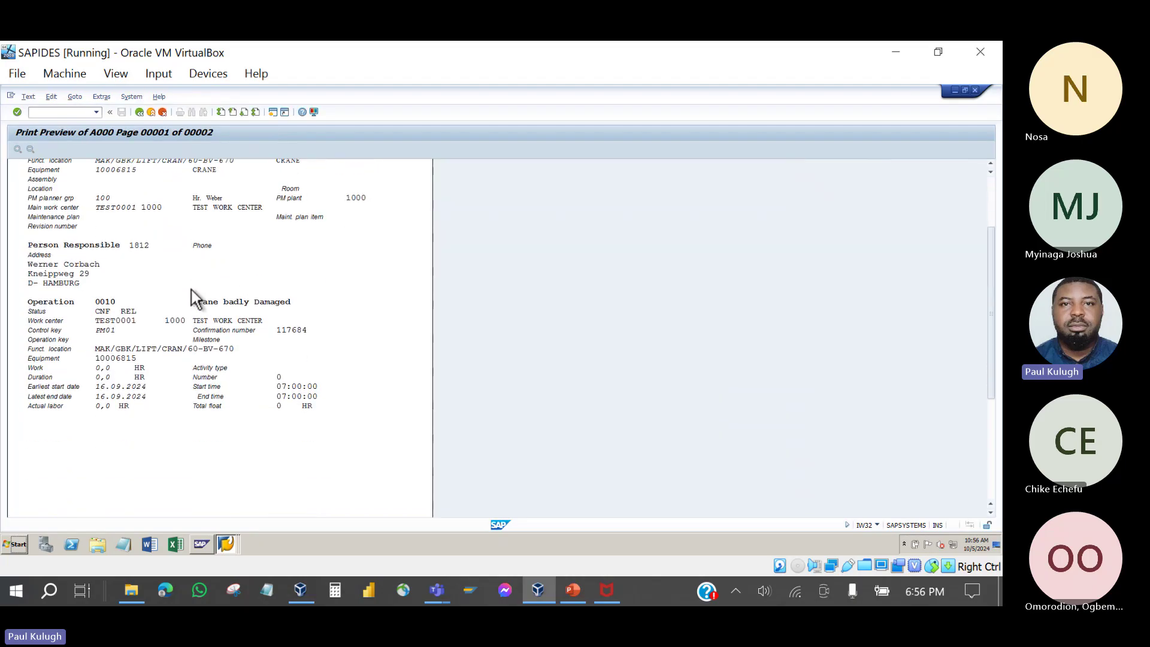
pyautogui.scroll(-7, 192, 290)
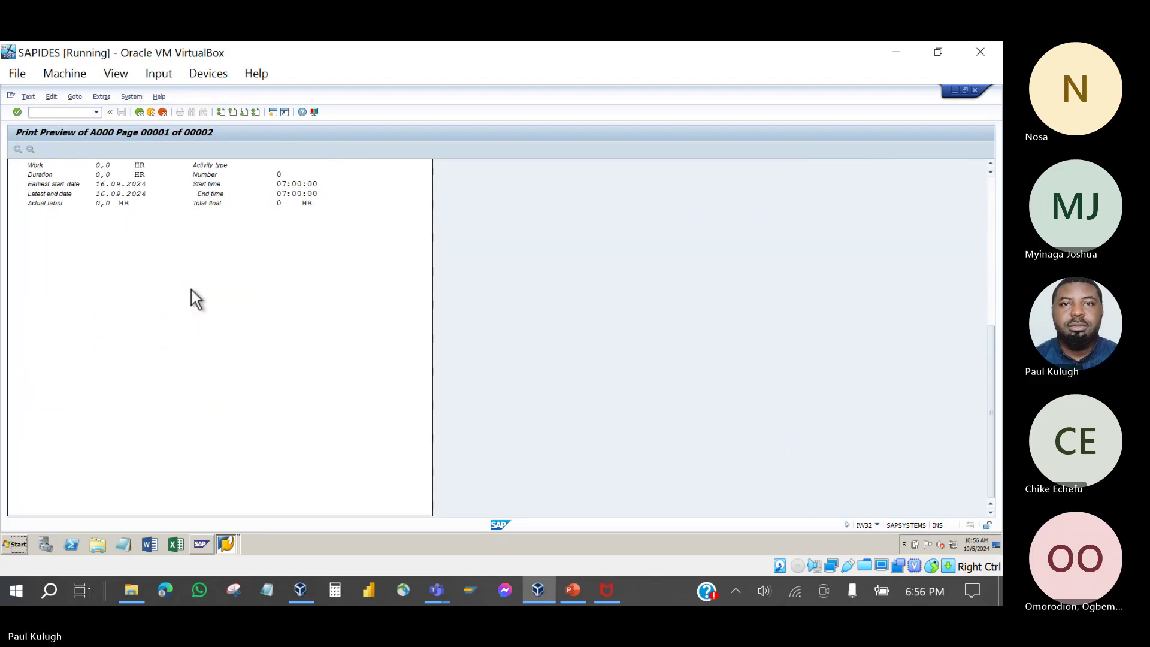
pyautogui.scroll(13, 191, 289)
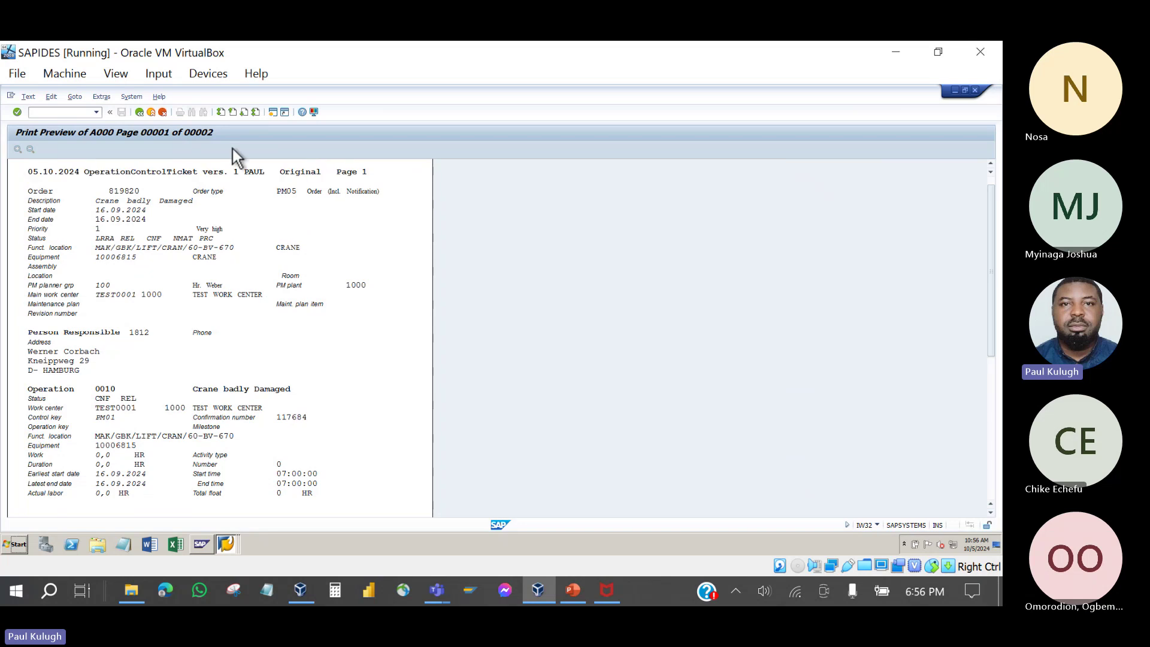
pyautogui.click(244, 110)
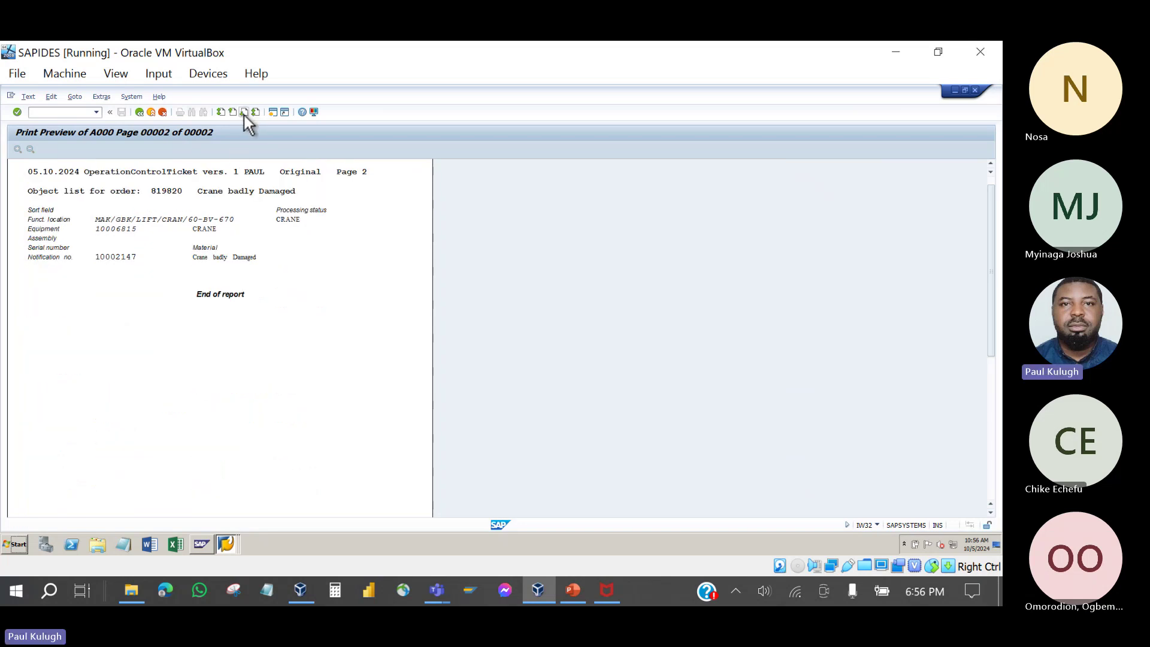
pyautogui.click(233, 112)
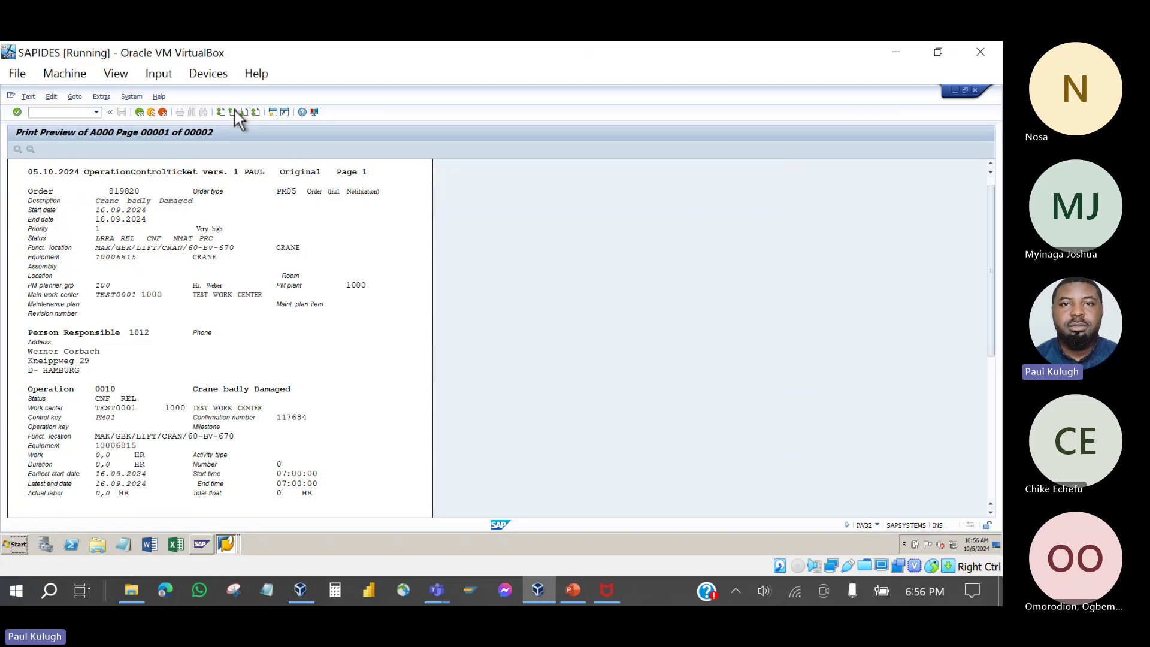
pyautogui.click(243, 113)
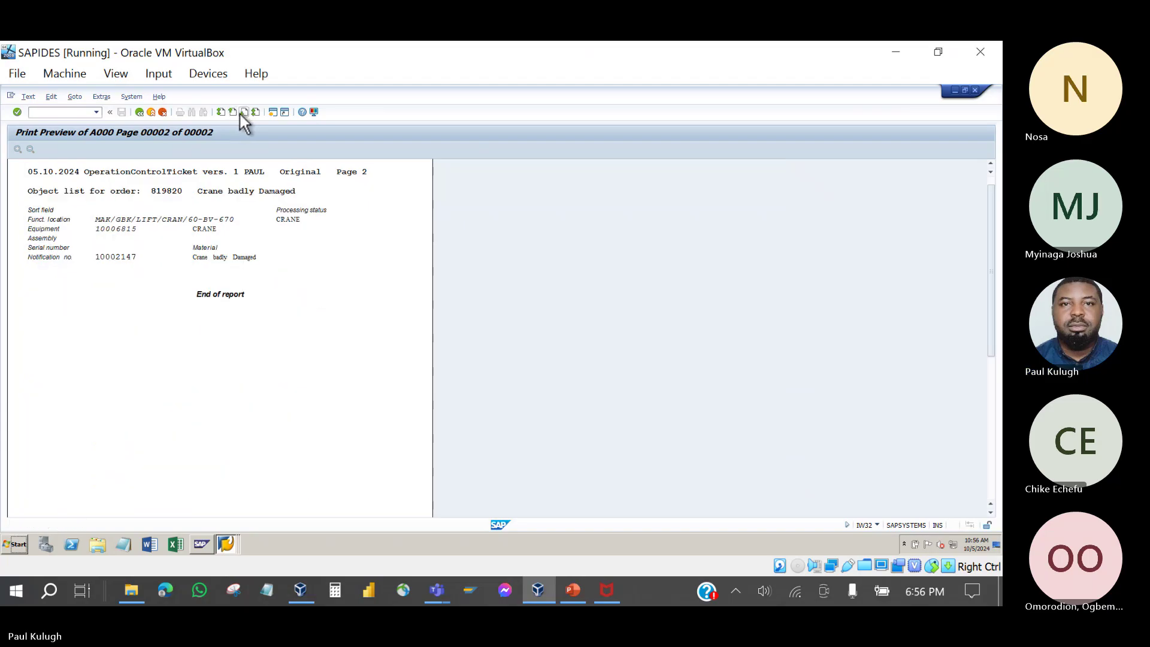
pyautogui.click(221, 113)
pyautogui.click(139, 113)
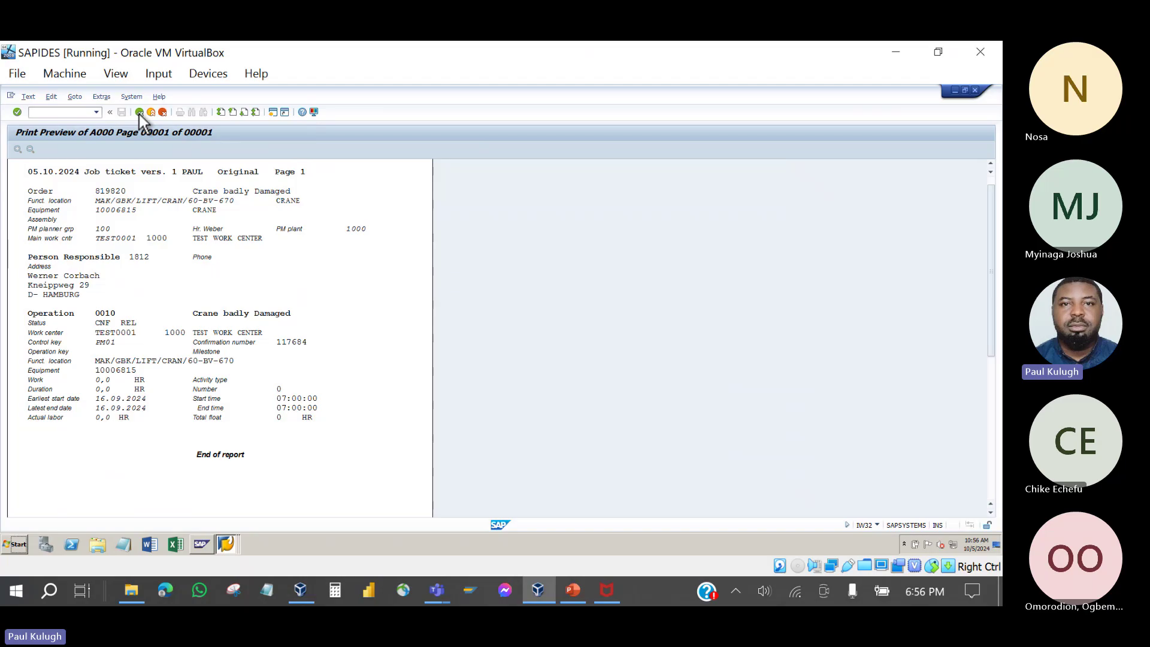
pyautogui.click(139, 113)
pyautogui.click(139, 113)
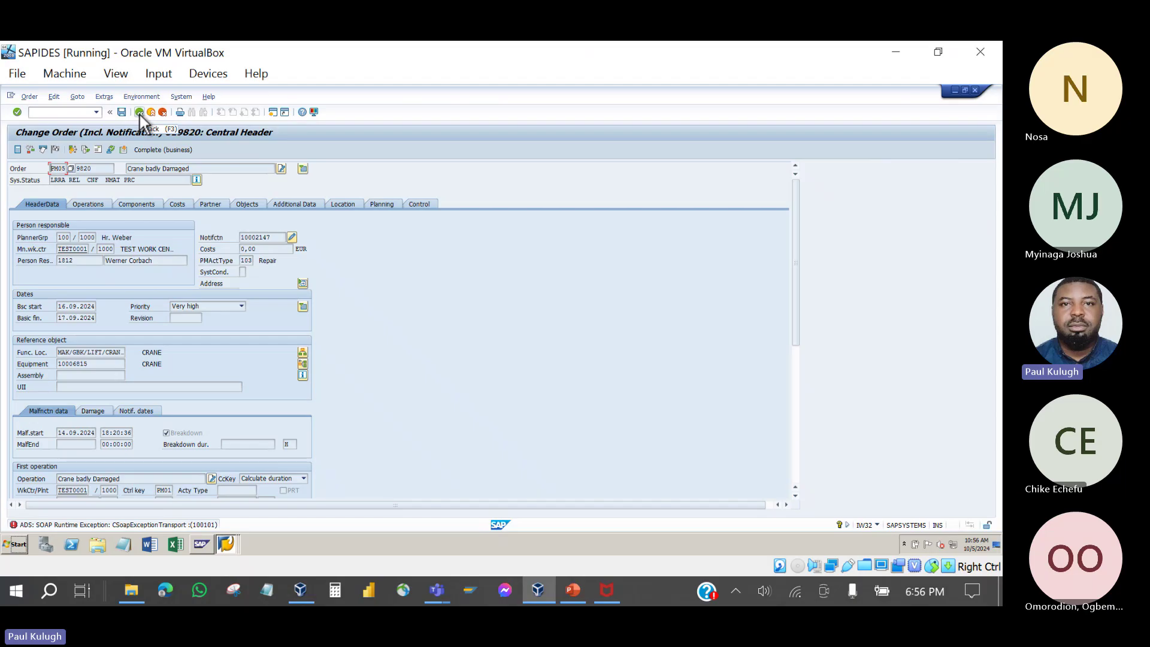
pyautogui.click(139, 113)
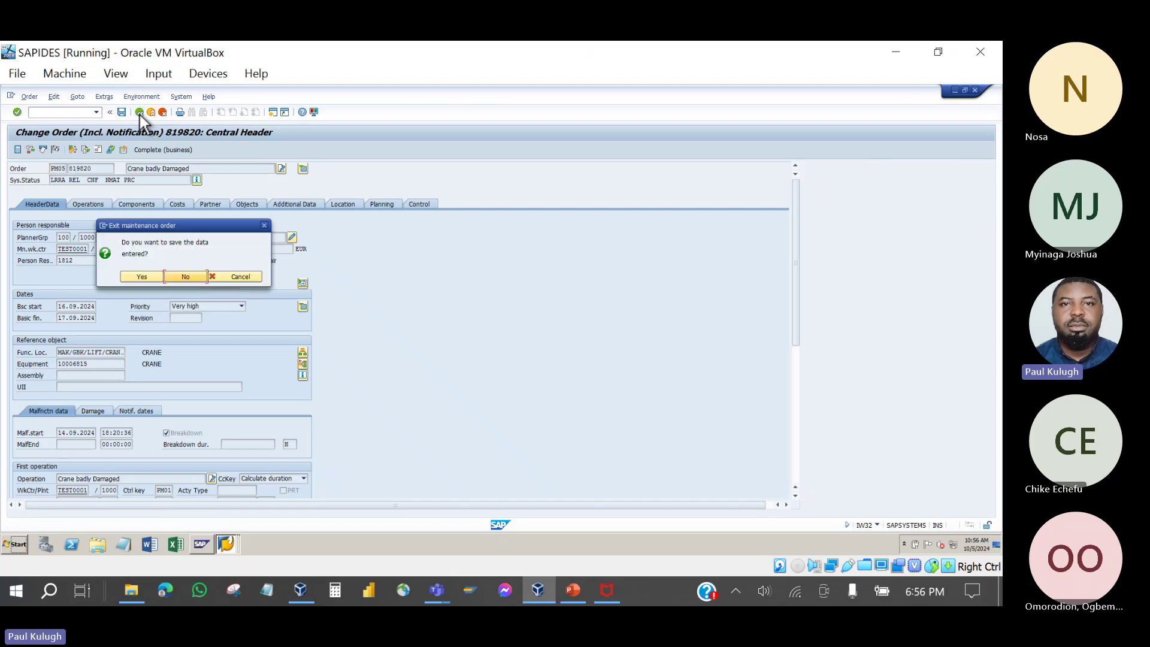
pyautogui.click(235, 274)
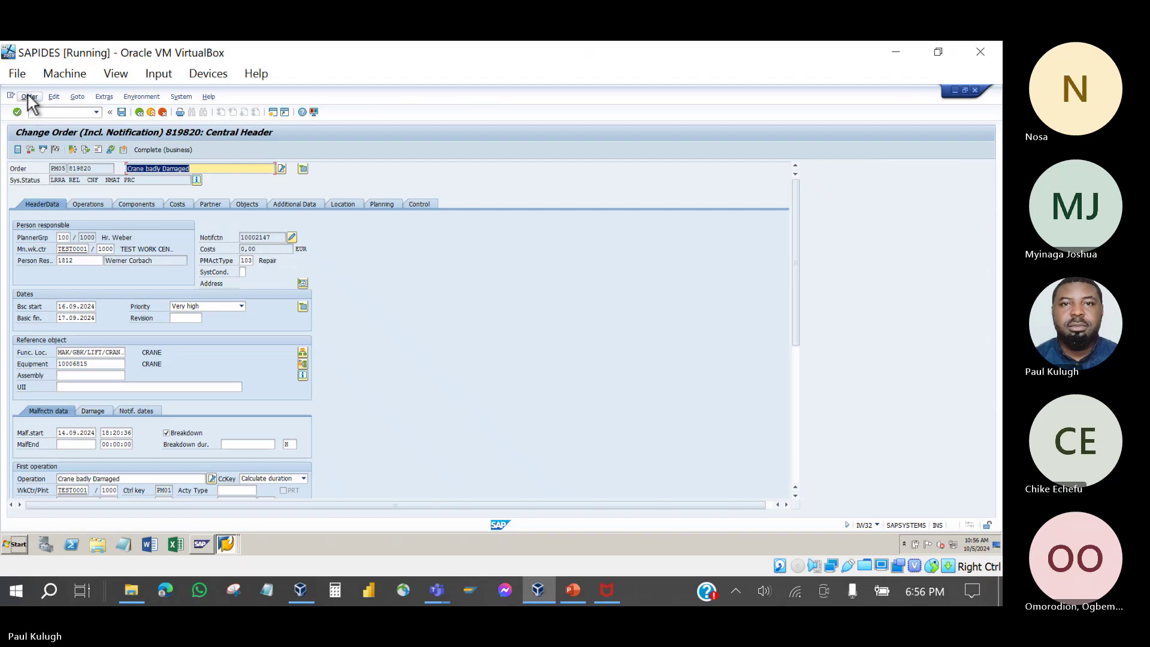
# Step: Switch to PowerPoint to reread question Q9 on slide 7, and return to the running SAPIDES virtual machine
pyautogui.click(567, 588)
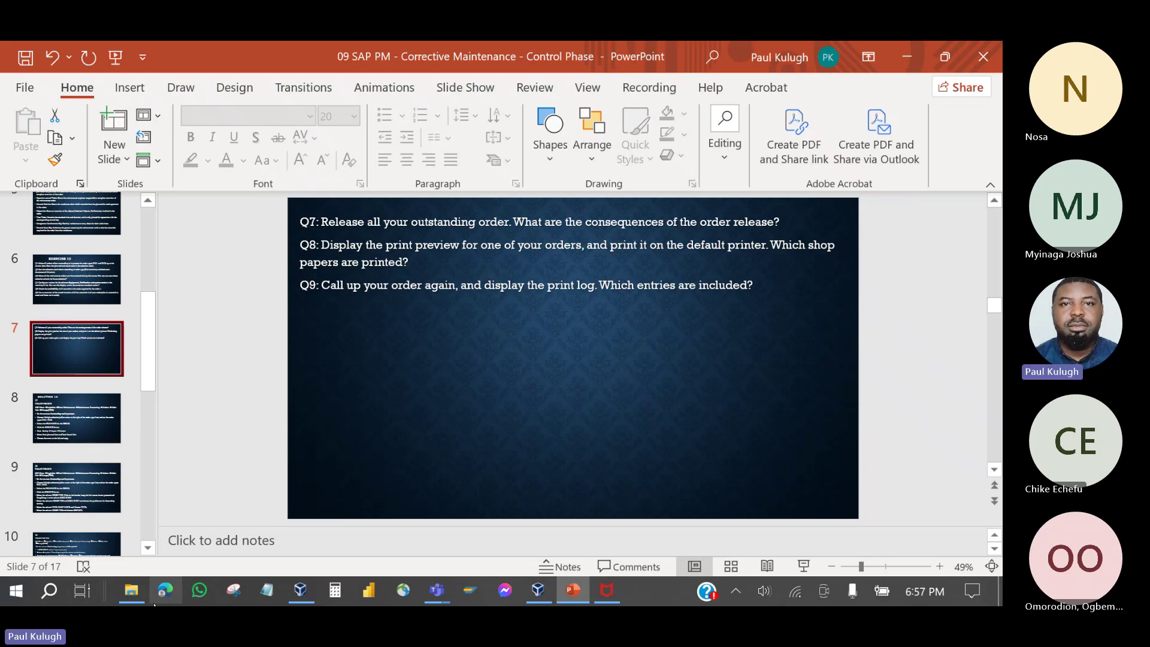
pyautogui.click(301, 590)
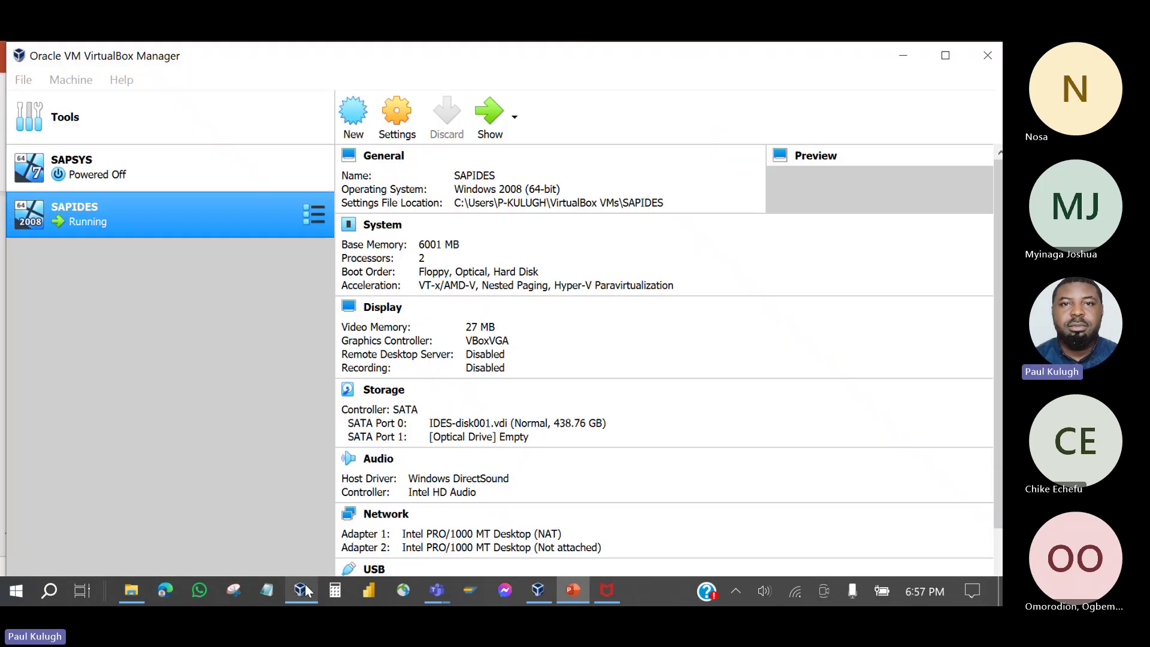
pyautogui.click(487, 113)
# Step: Call up the print log of the order "Crane badly Damaged" twice to check its entries
pyautogui.click(35, 96)
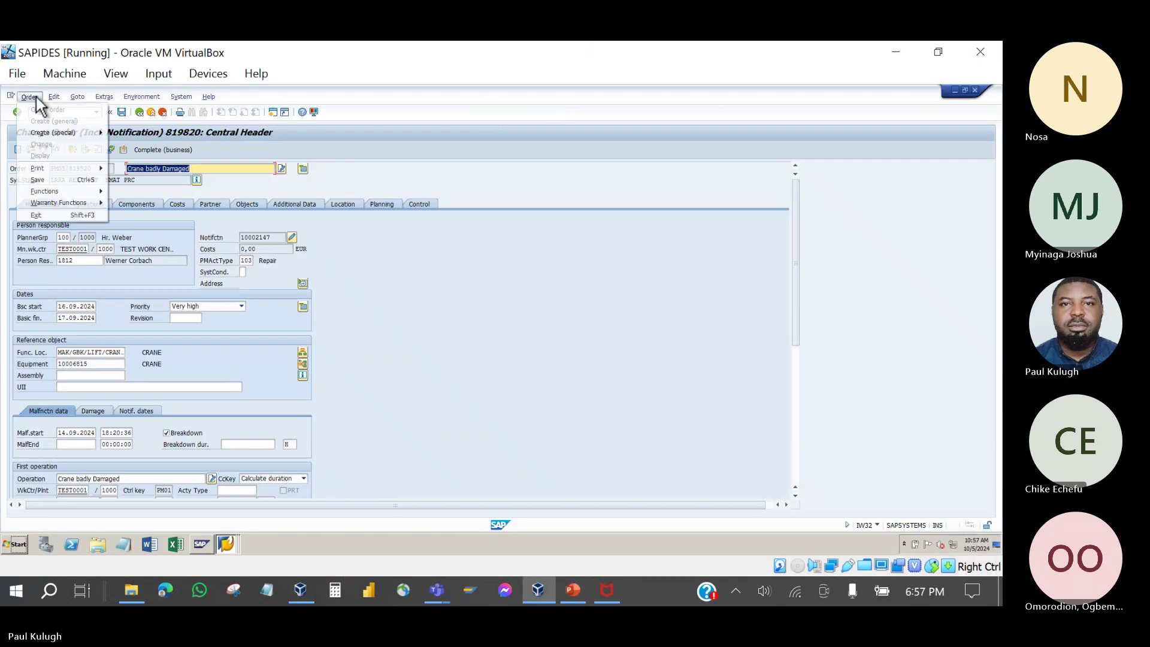
pyautogui.moveTo(56, 170)
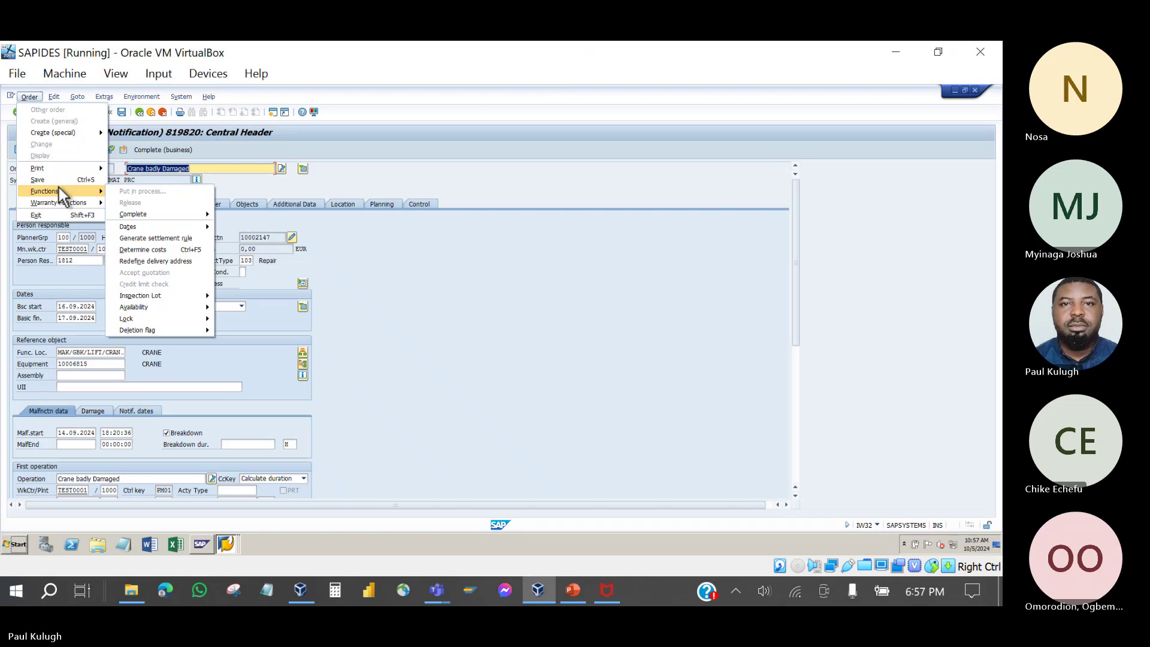
pyautogui.moveTo(78, 98)
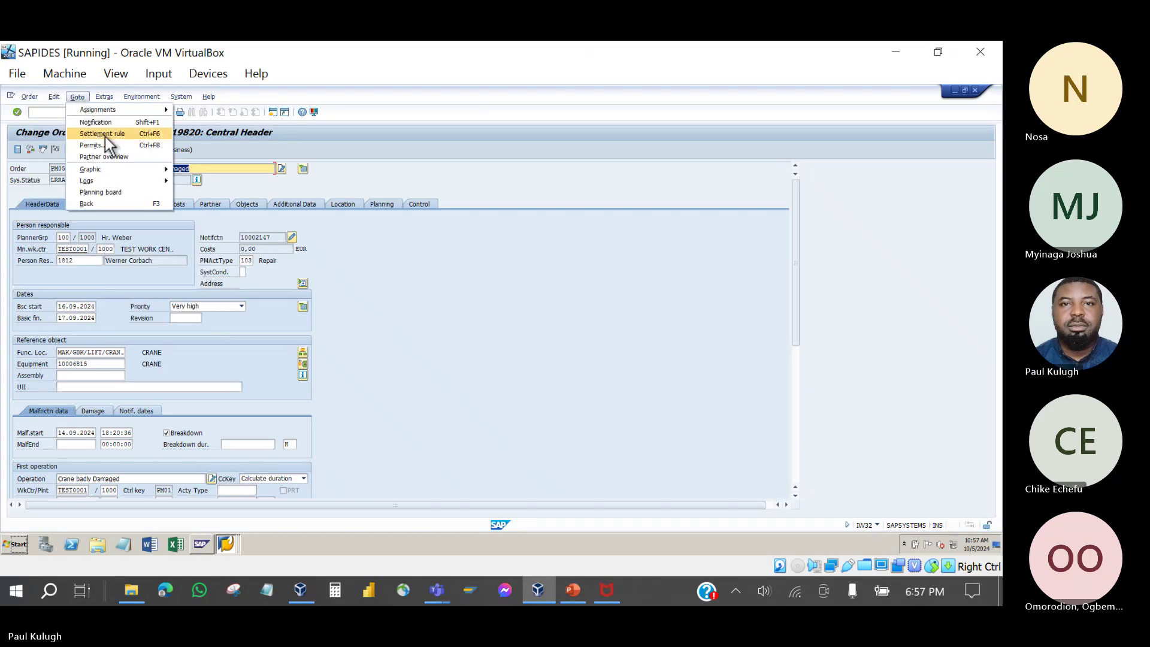
pyautogui.moveTo(103, 176)
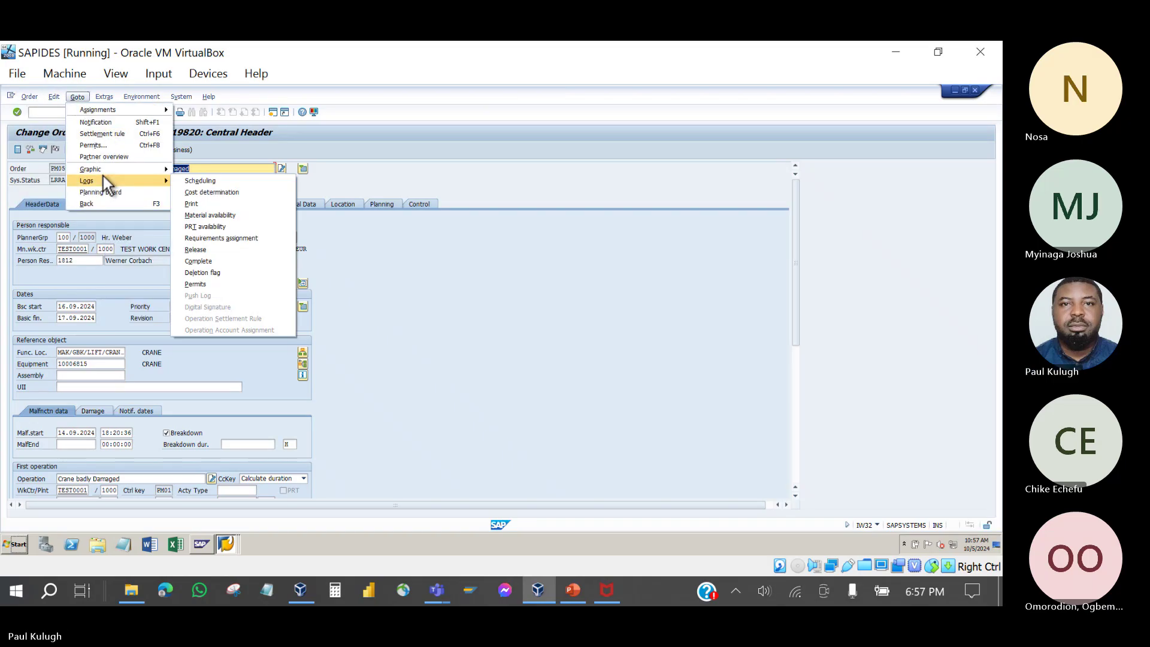
pyautogui.click(208, 204)
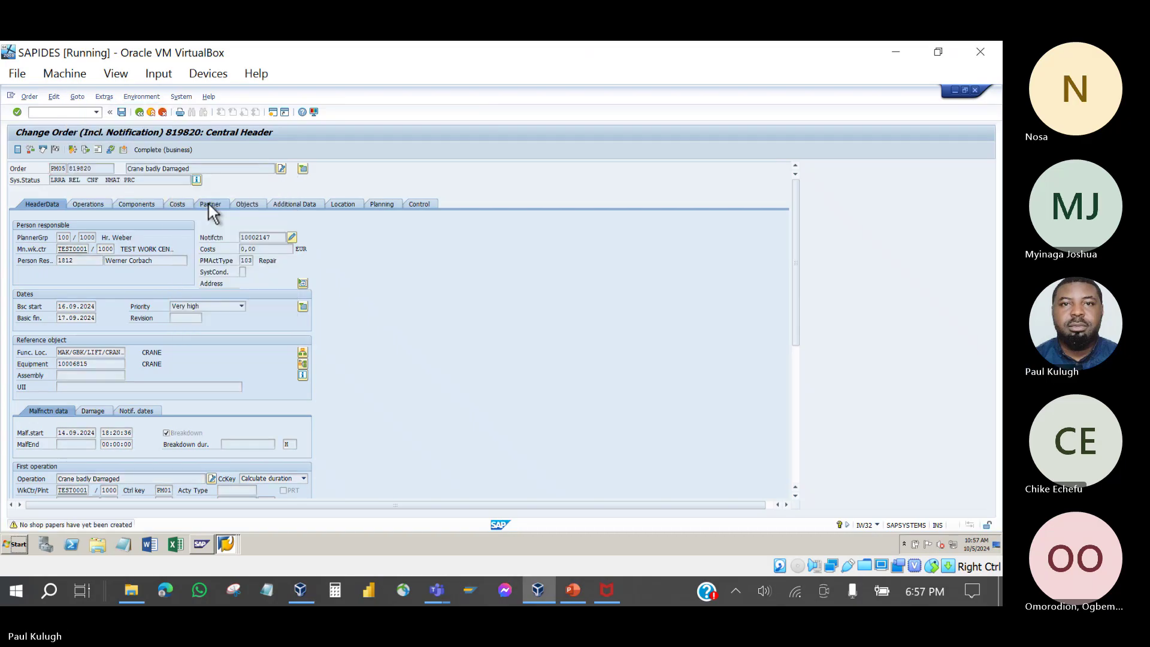
pyautogui.click(104, 98)
pyautogui.moveTo(79, 98)
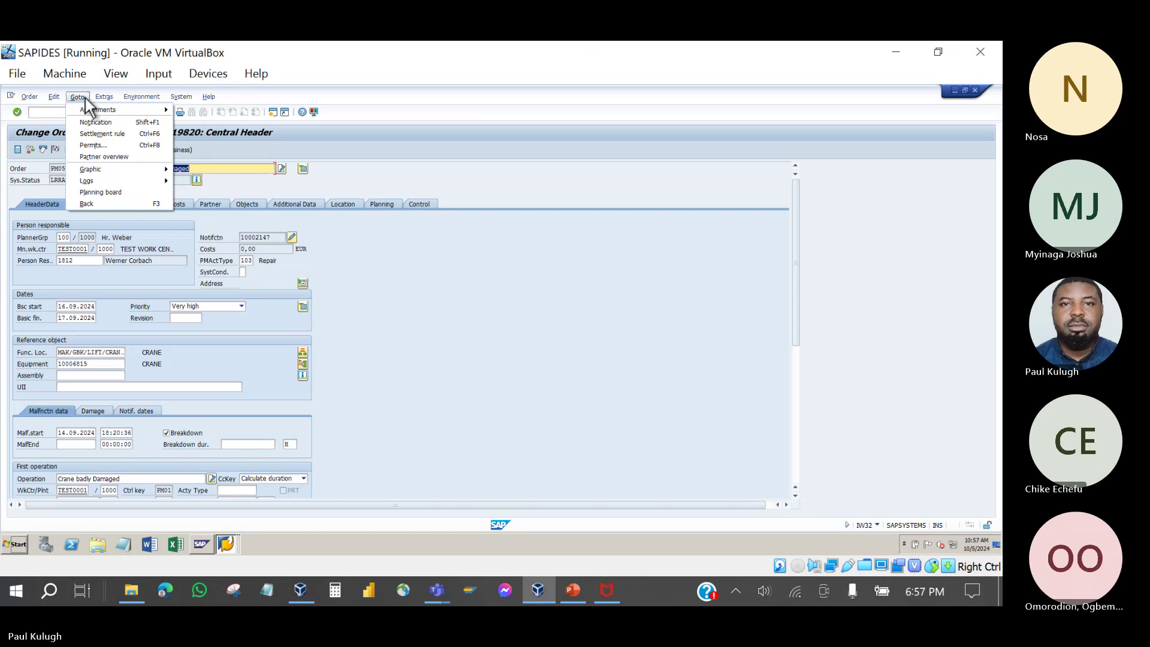
pyautogui.moveTo(110, 181)
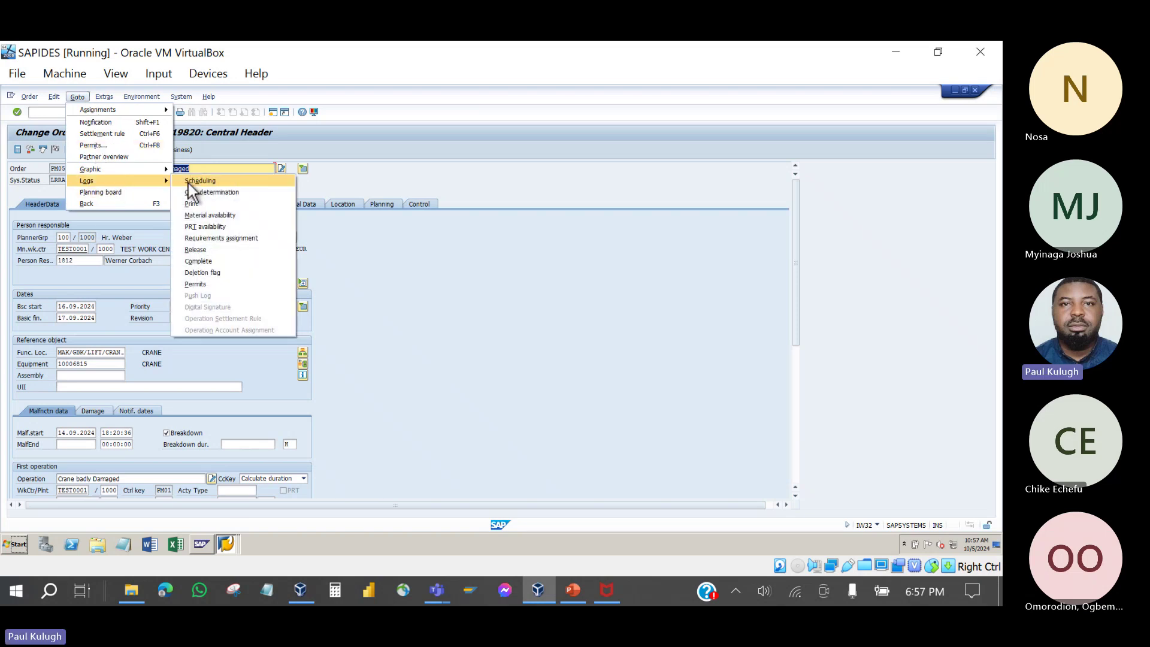
pyautogui.click(210, 206)
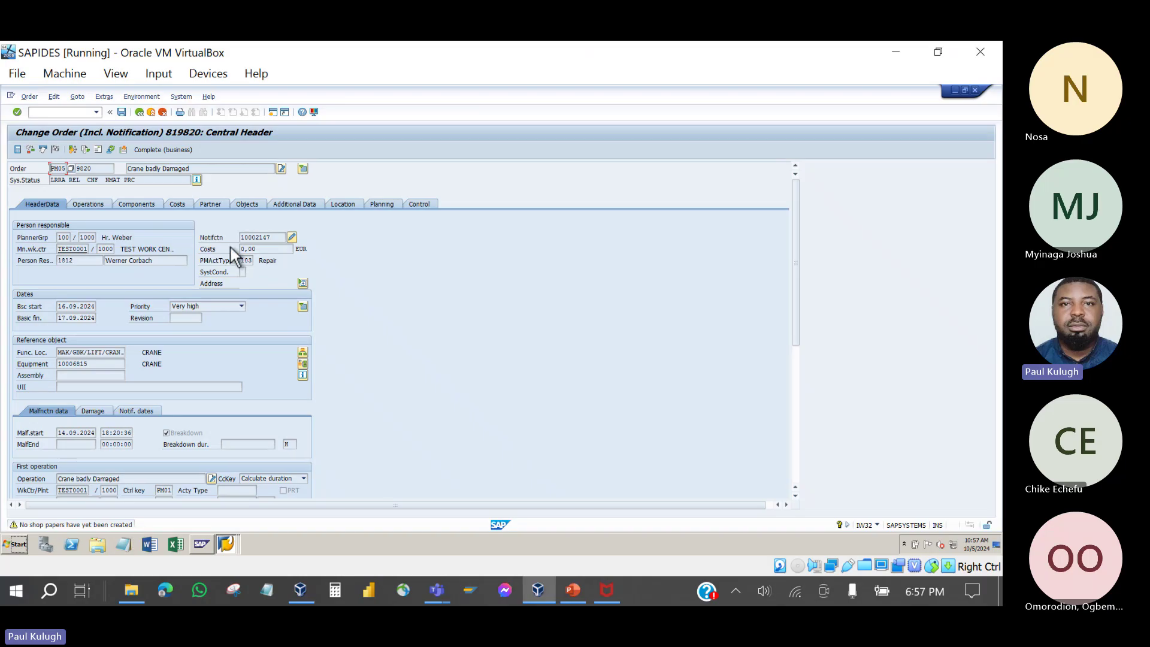
pyautogui.click(146, 262)
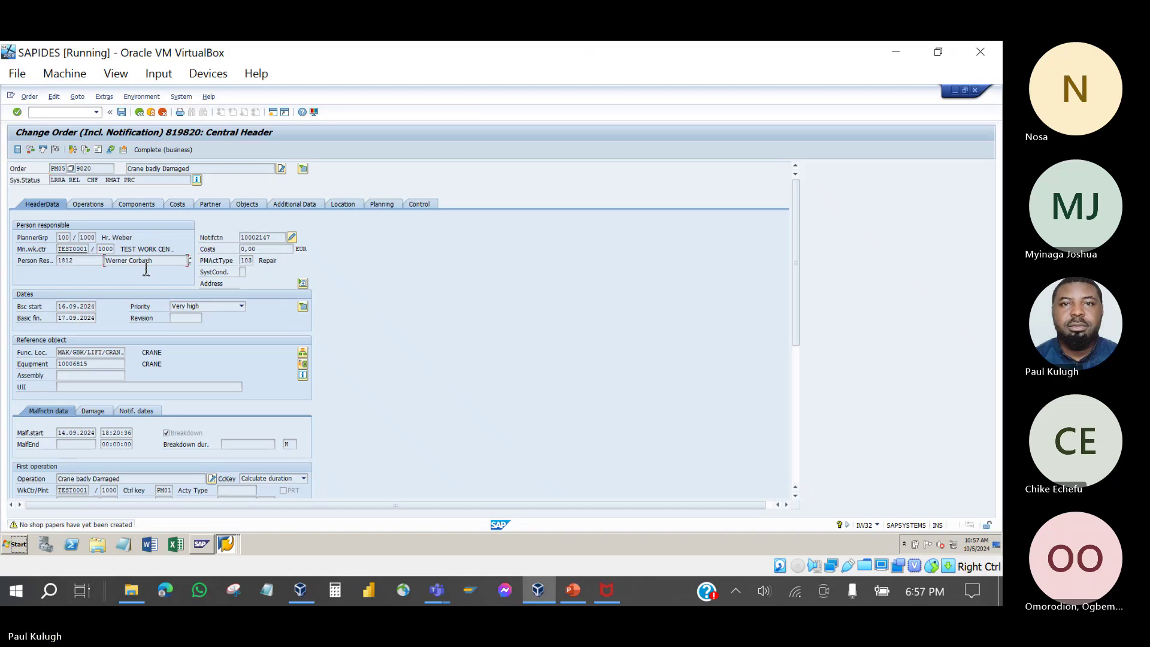
pyautogui.click(32, 98)
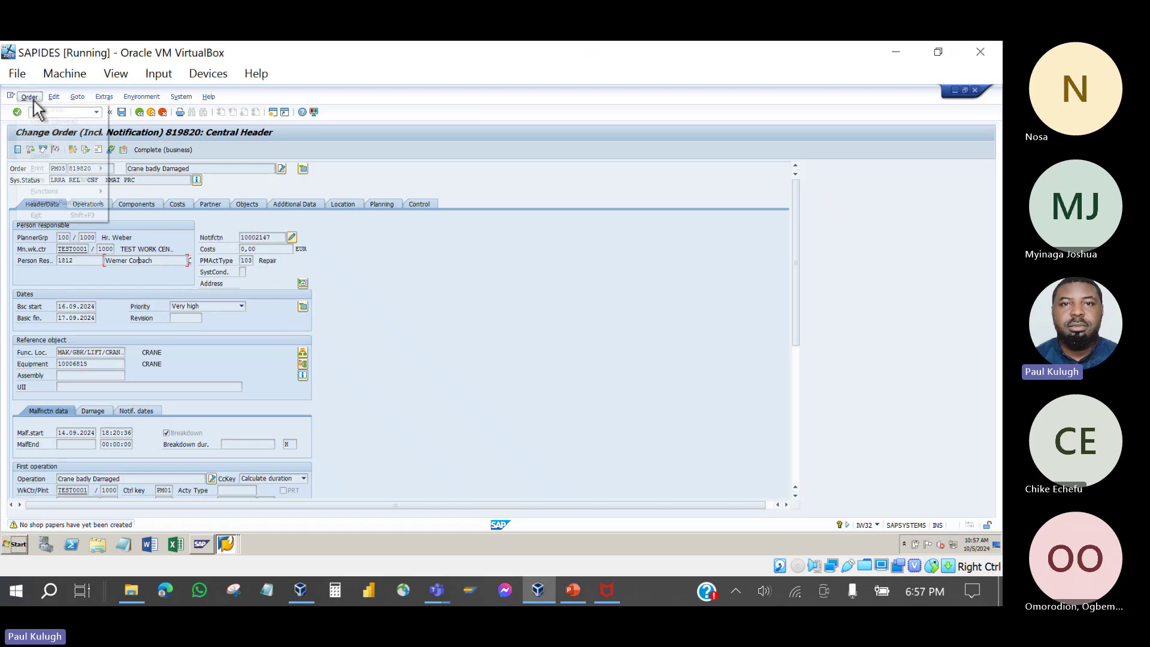
pyautogui.moveTo(106, 168)
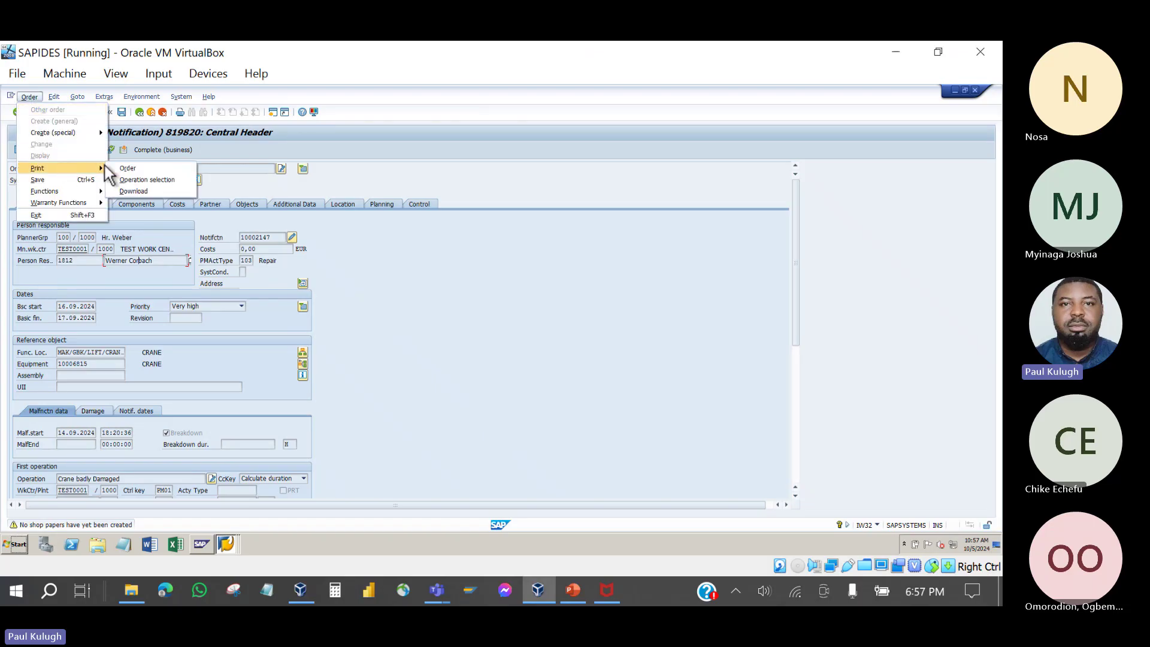
pyautogui.click(142, 170)
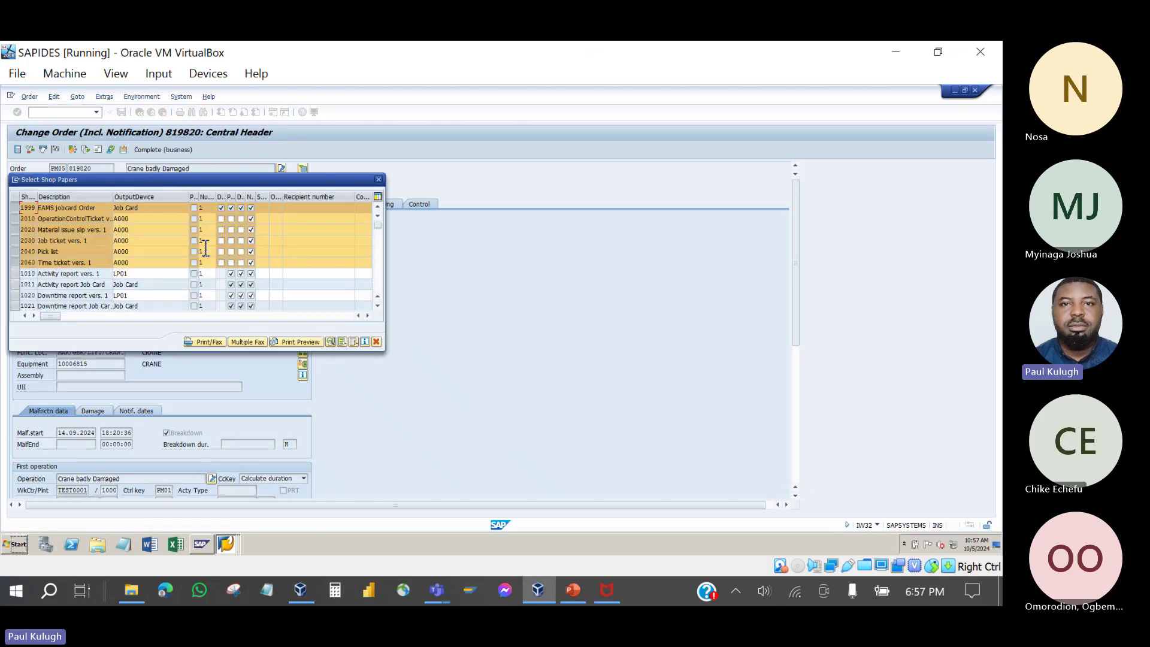
pyautogui.click(378, 179)
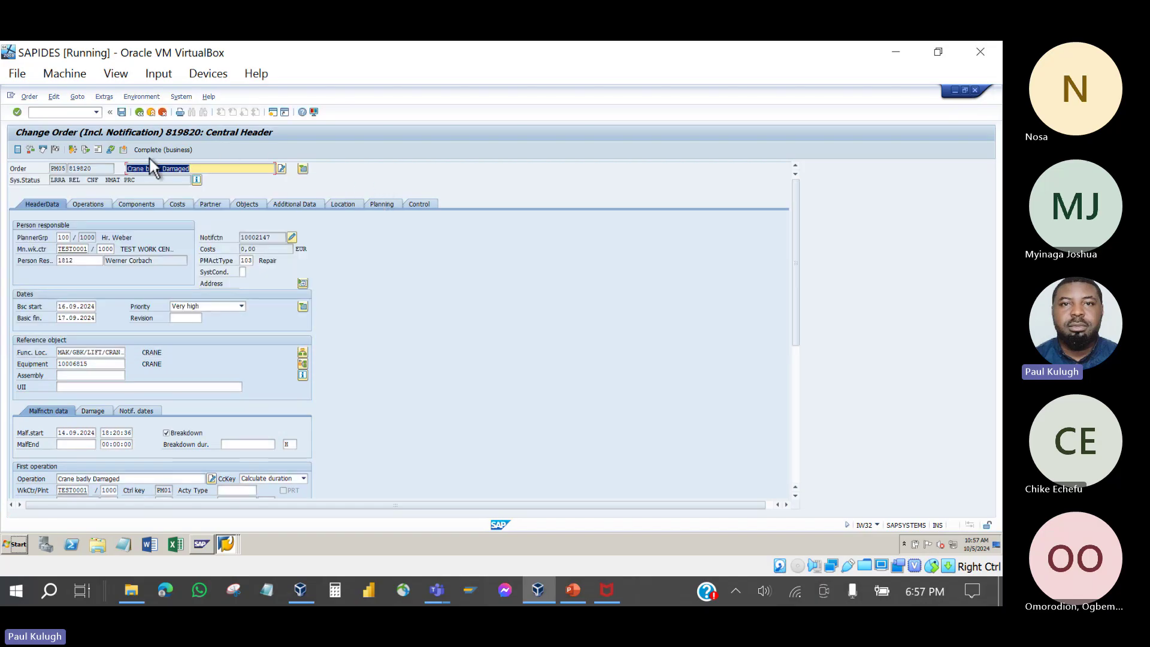
# Step: Print only the shop paper 2030 "Job ticket vers. 1" for the order "Crane badly Damaged", deselecting all the other papers
pyautogui.click(30, 96)
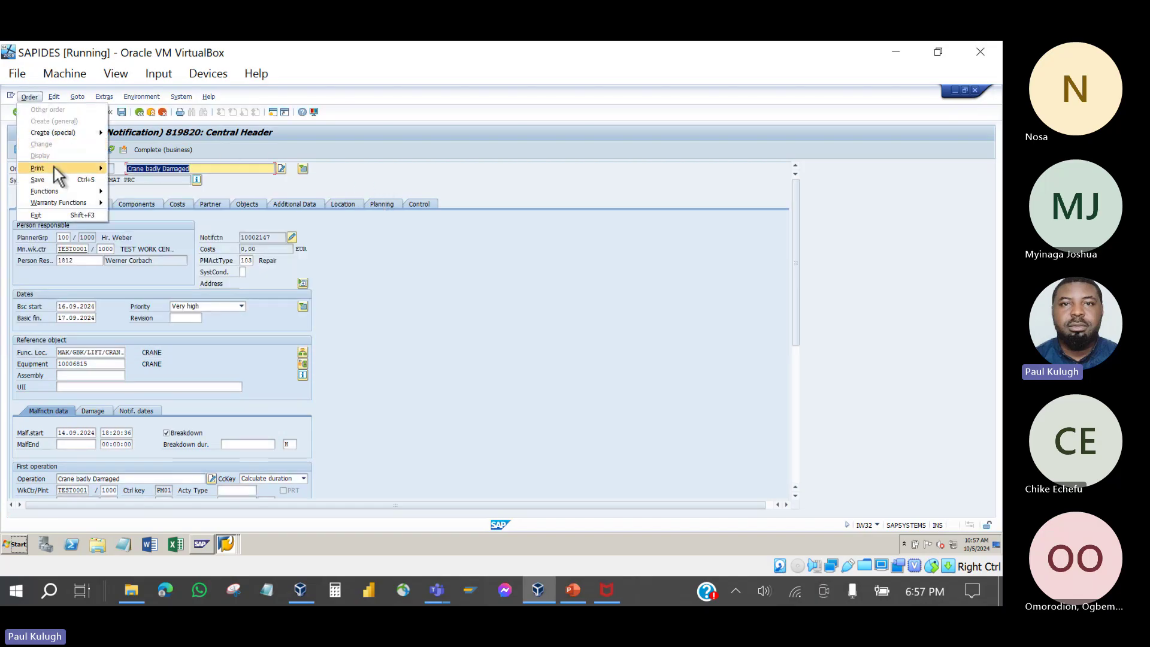
pyautogui.click(151, 168)
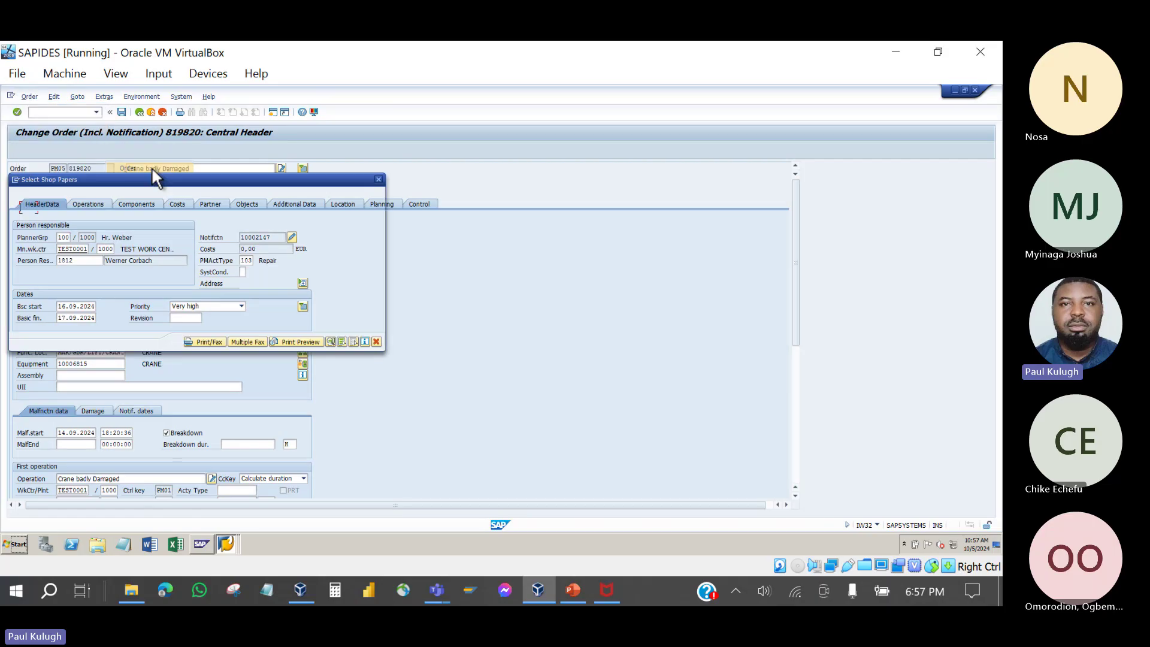
pyautogui.click(342, 341)
pyautogui.click(354, 341)
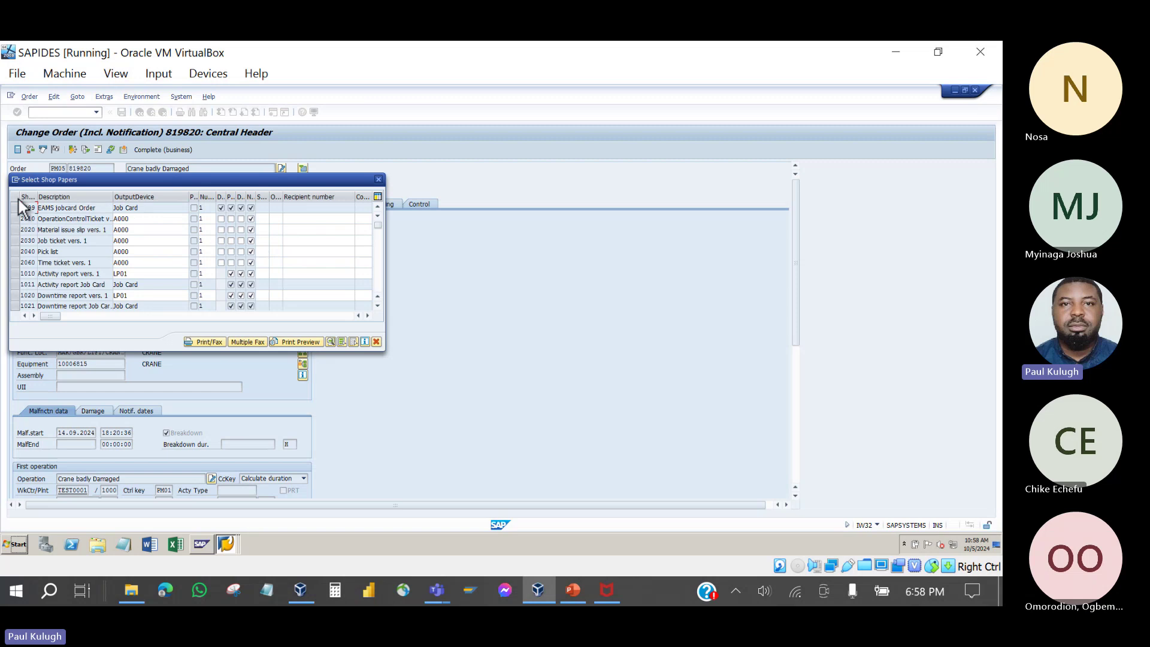
pyautogui.click(16, 240)
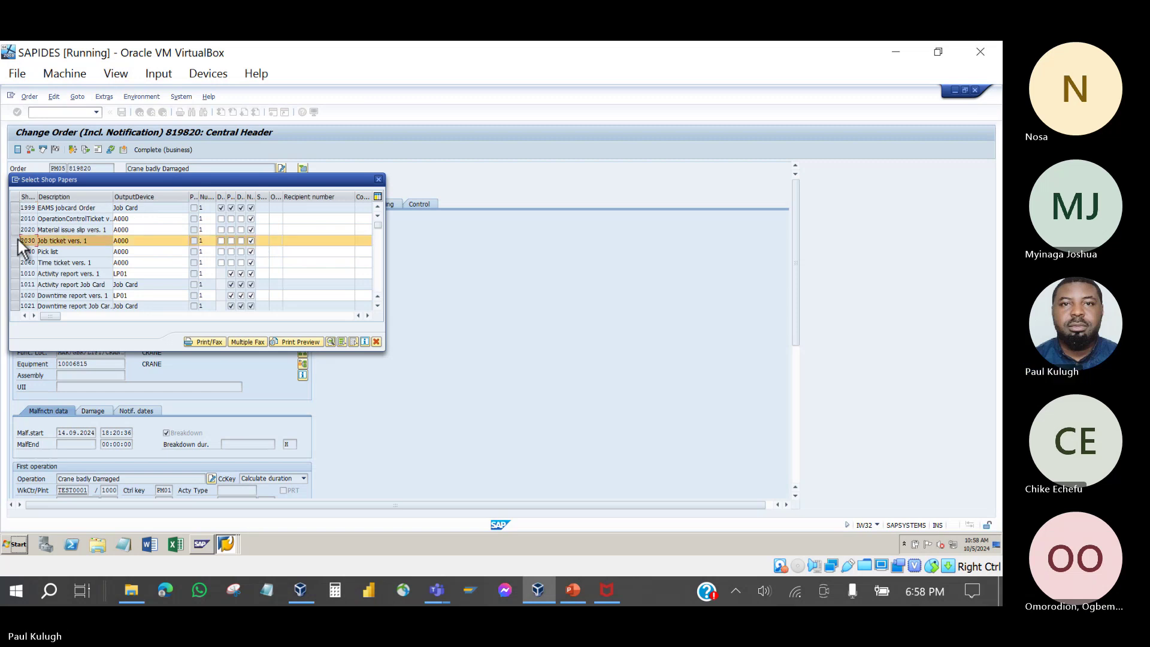
pyautogui.click(213, 344)
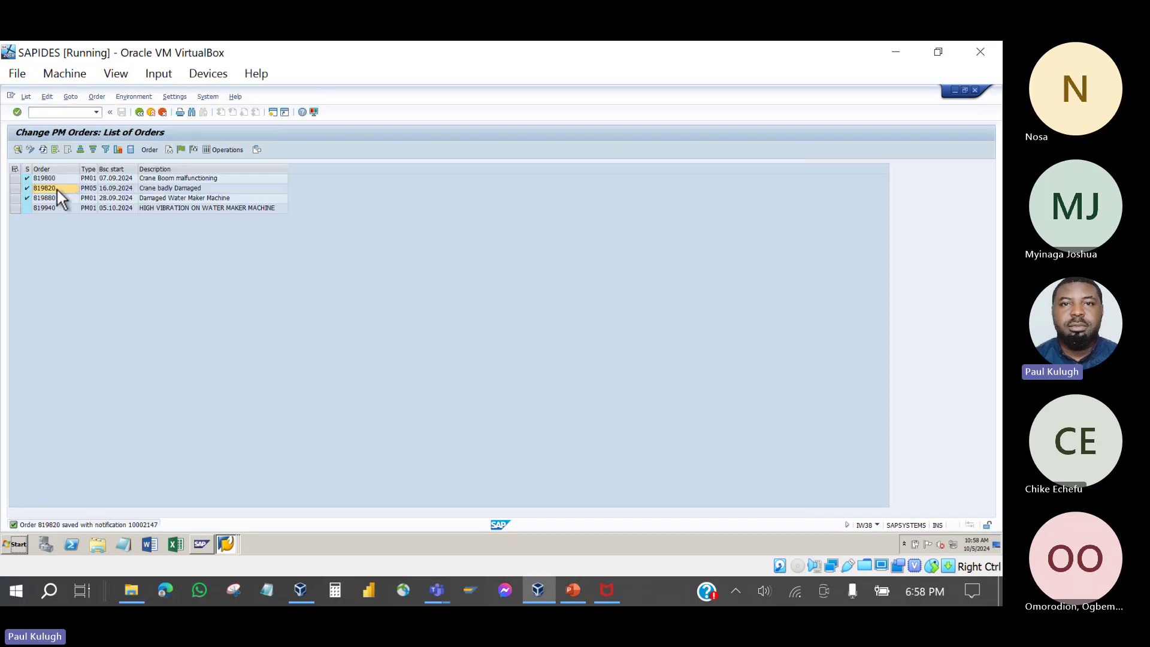
# Step: Reopen the order "Crane badly Damaged", check the job ticket entry in its print log, and return to the order header
pyautogui.doubleClick(56, 189)
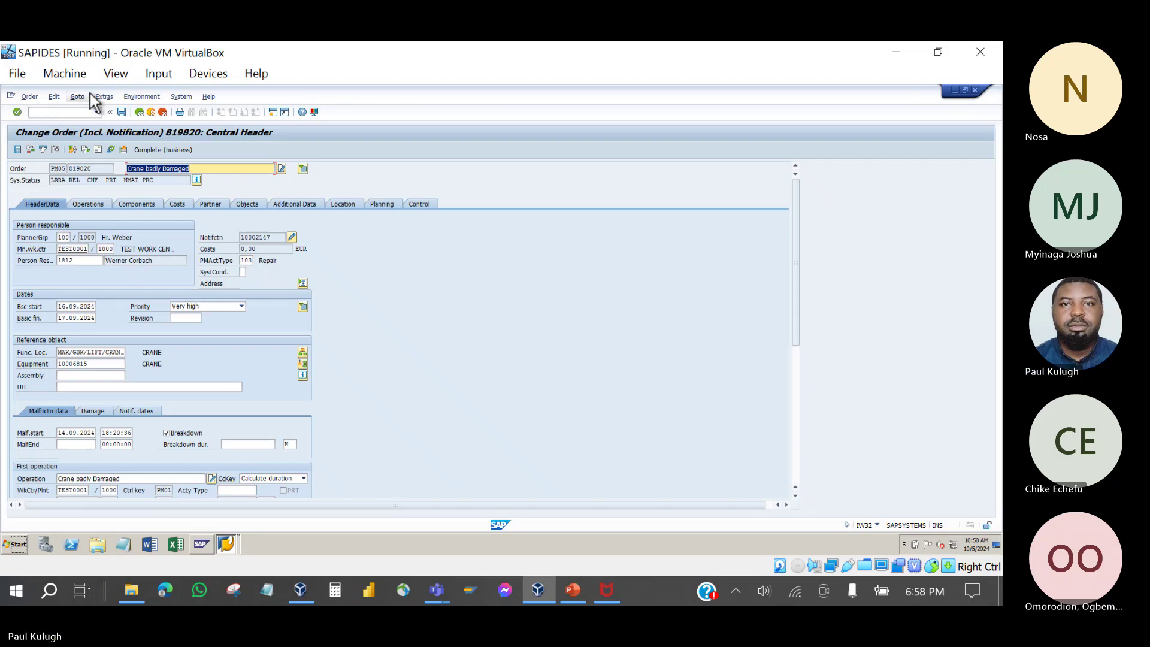
pyautogui.click(105, 98)
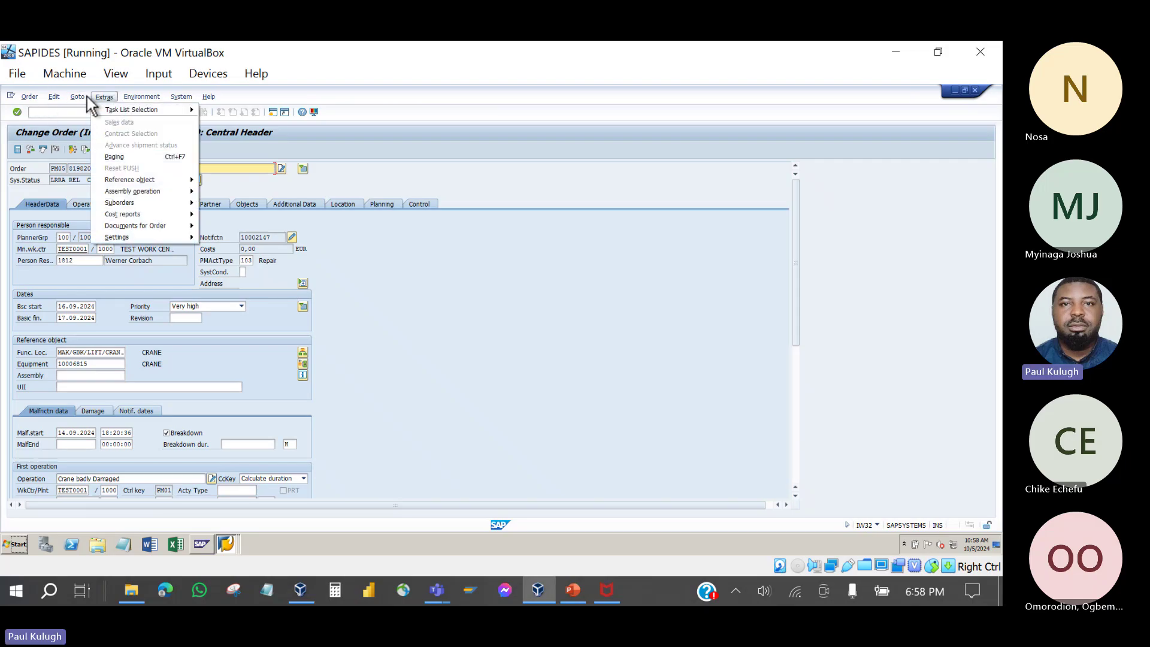
pyautogui.click(78, 100)
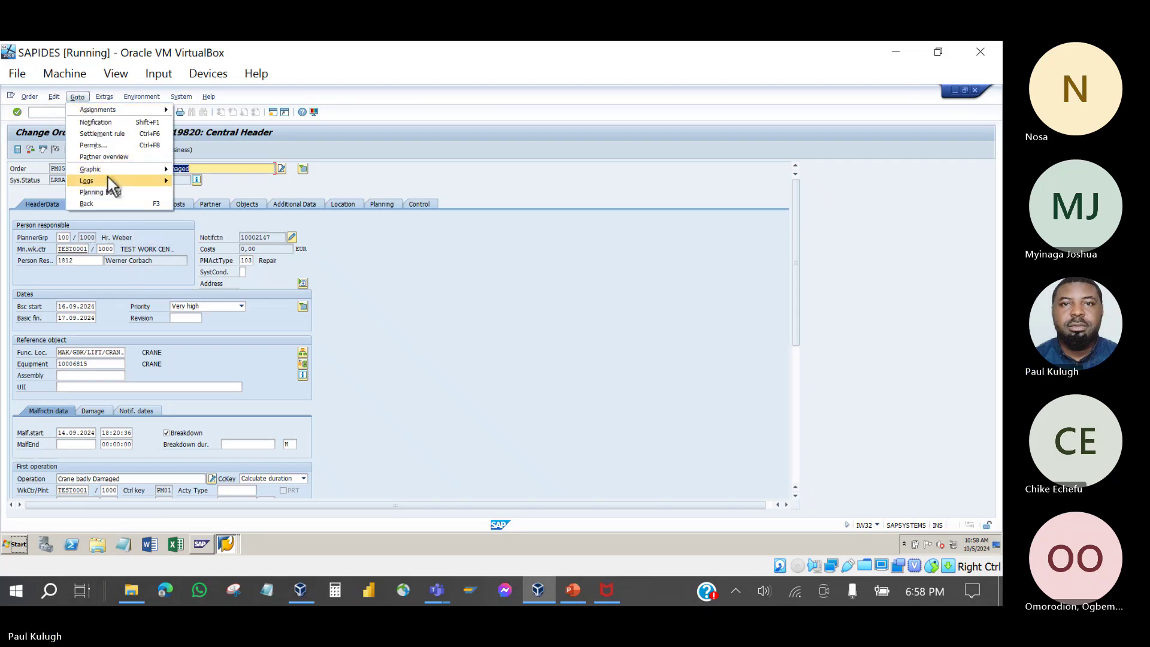
pyautogui.moveTo(108, 179)
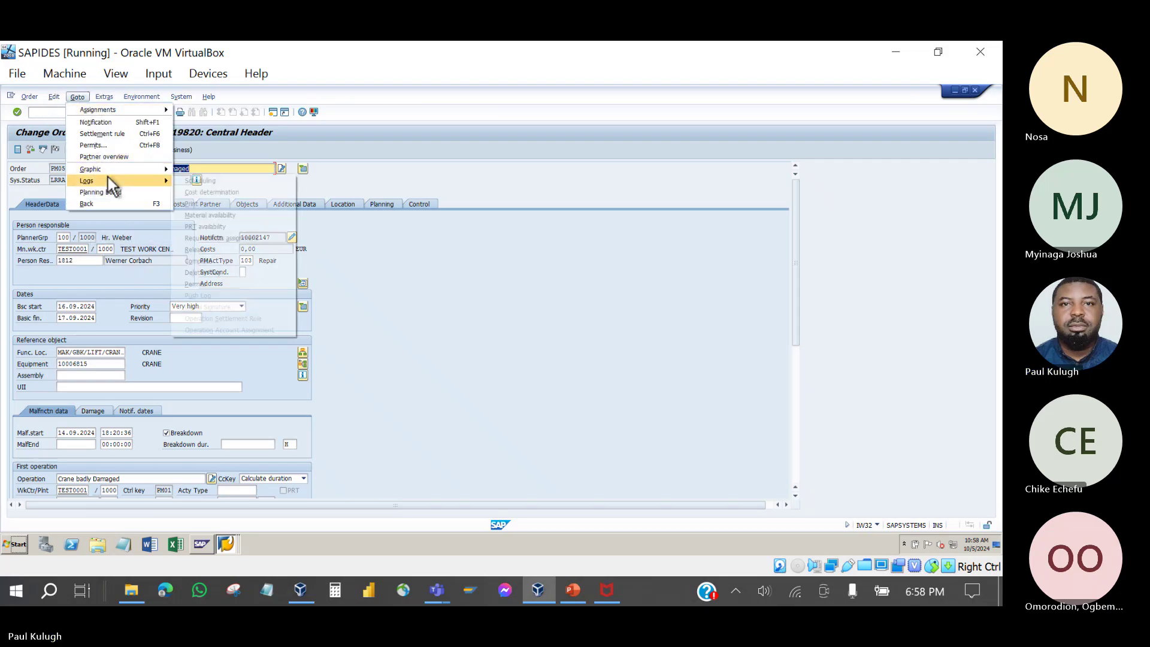
pyautogui.click(210, 203)
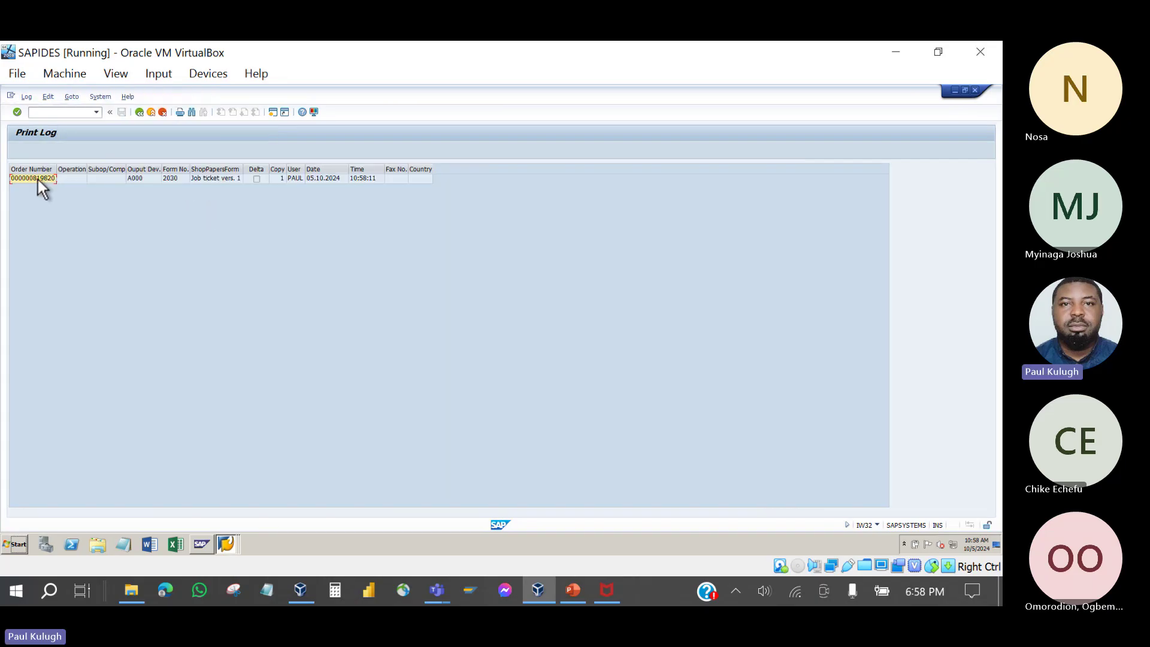
pyautogui.click(206, 181)
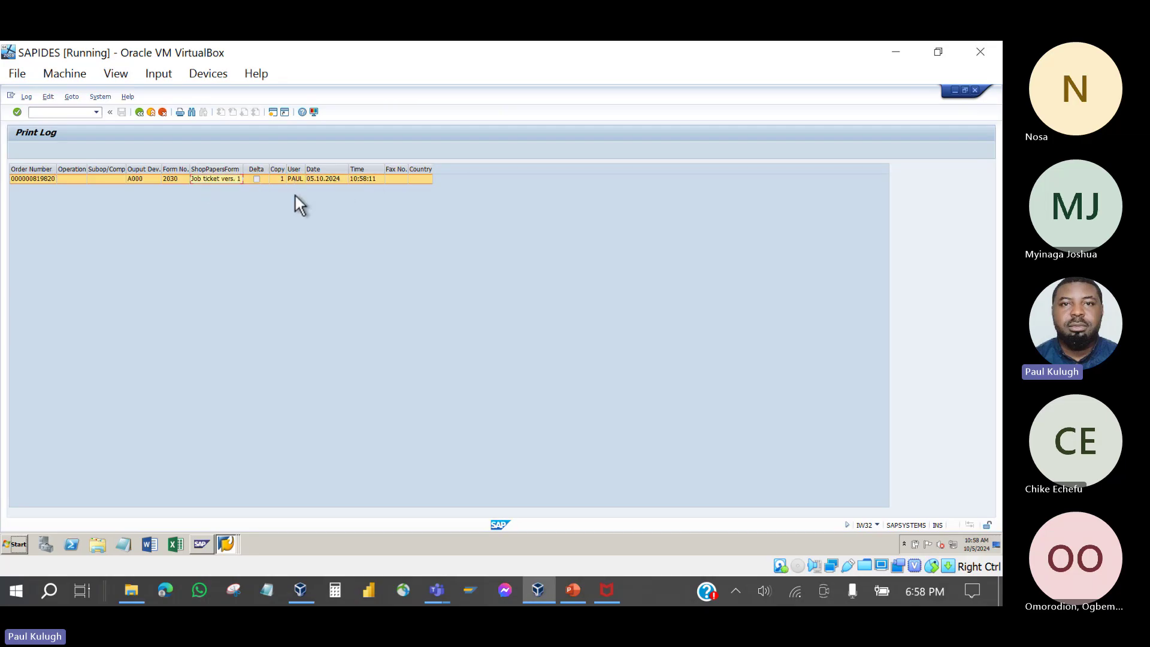
pyautogui.click(128, 178)
pyautogui.click(41, 178)
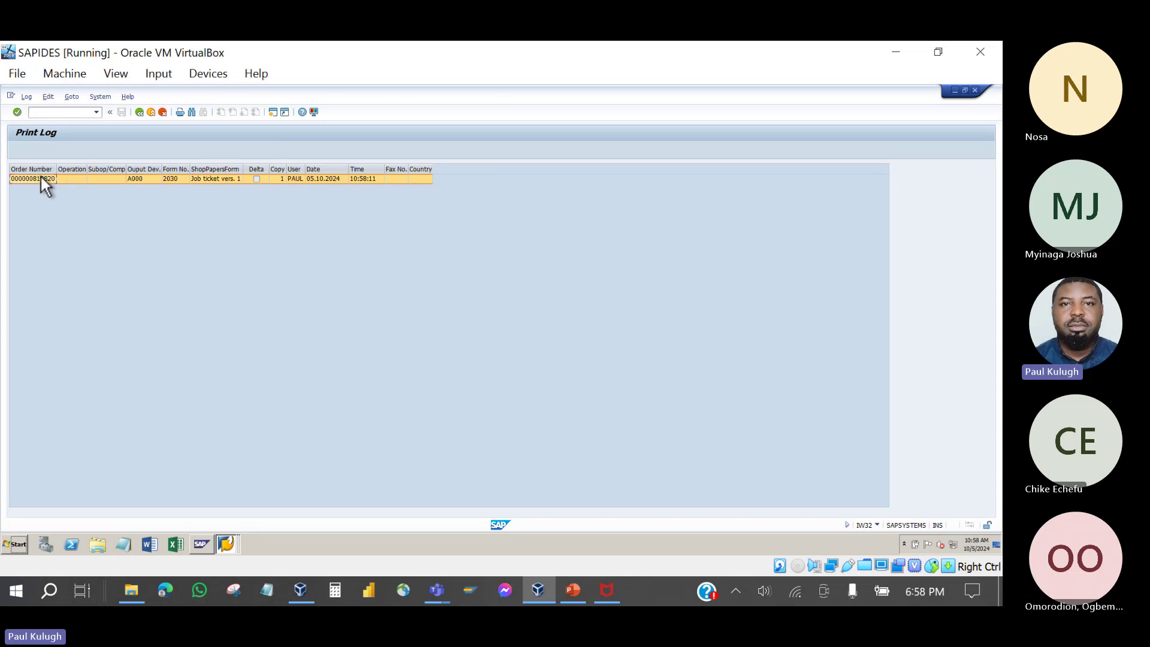
pyautogui.click(139, 113)
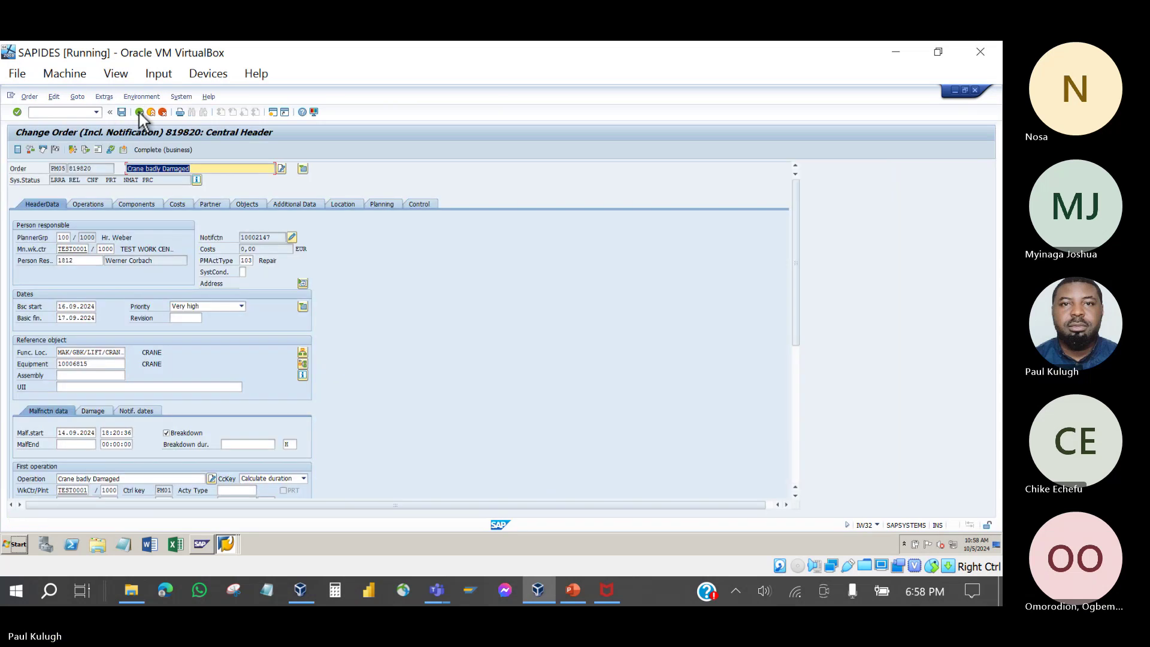
# Step: Print only the shop paper 2040 "Pick list" for the order, with all other shop papers deselected
pyautogui.click(29, 96)
pyautogui.moveTo(49, 168)
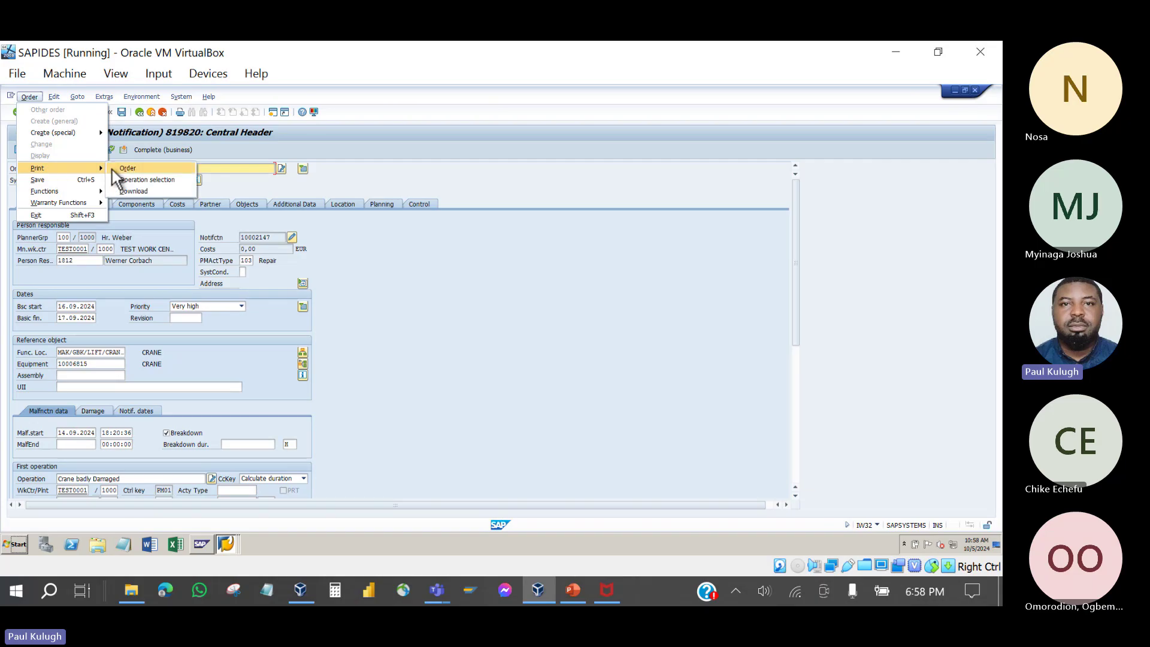
pyautogui.click(131, 168)
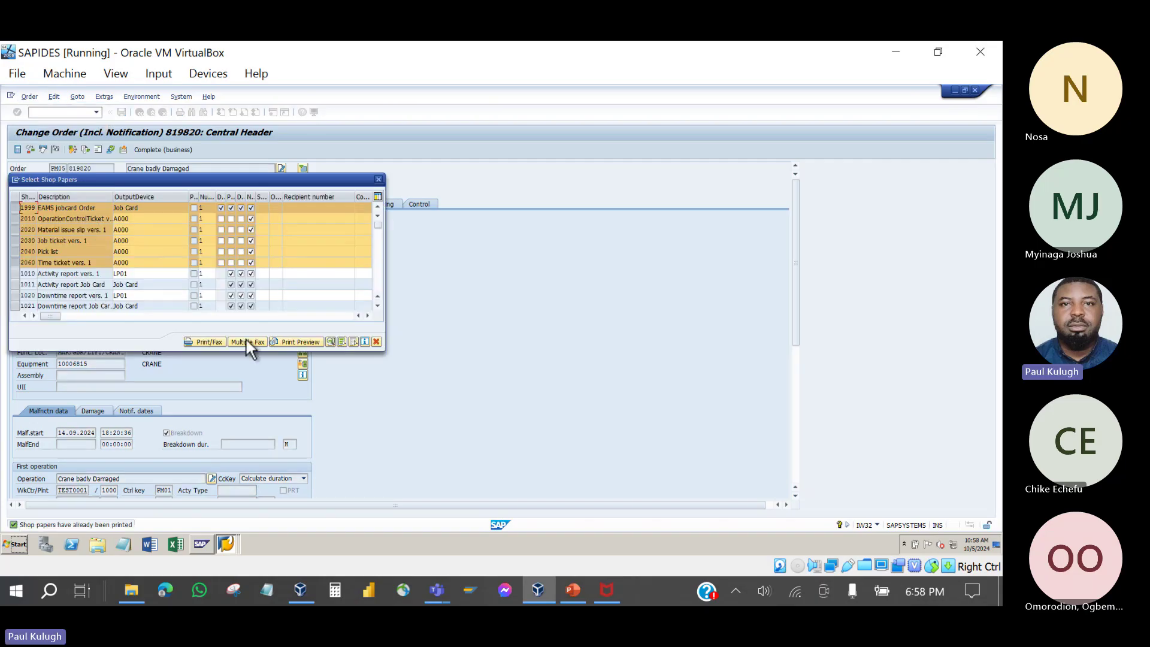
pyautogui.click(353, 341)
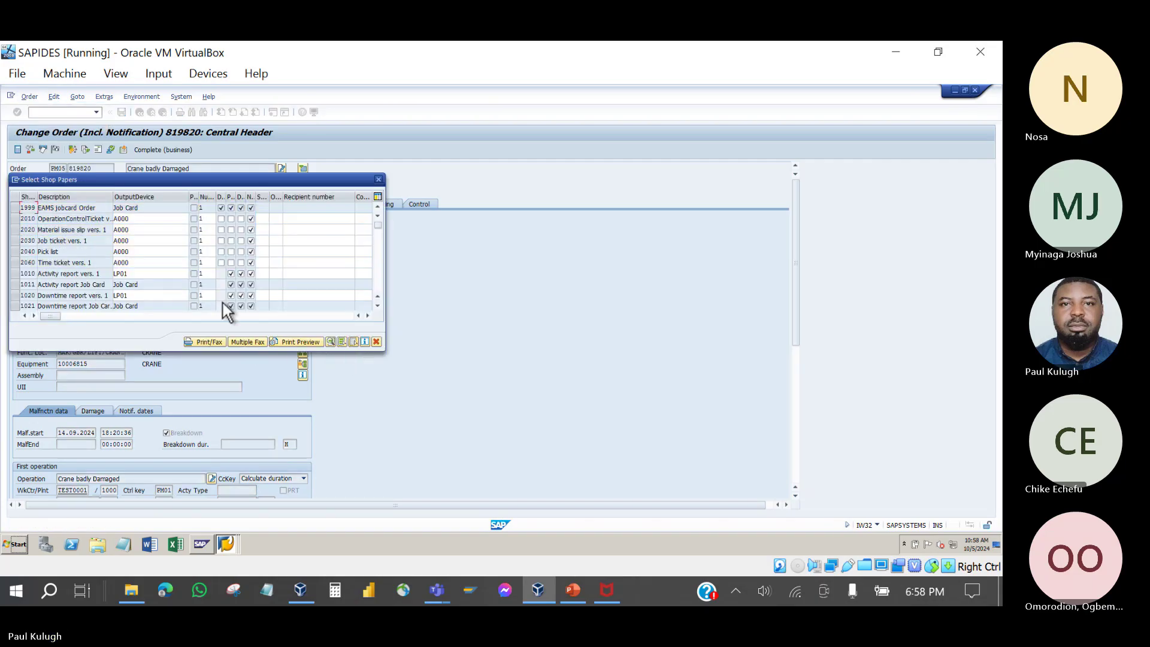
pyautogui.click(13, 252)
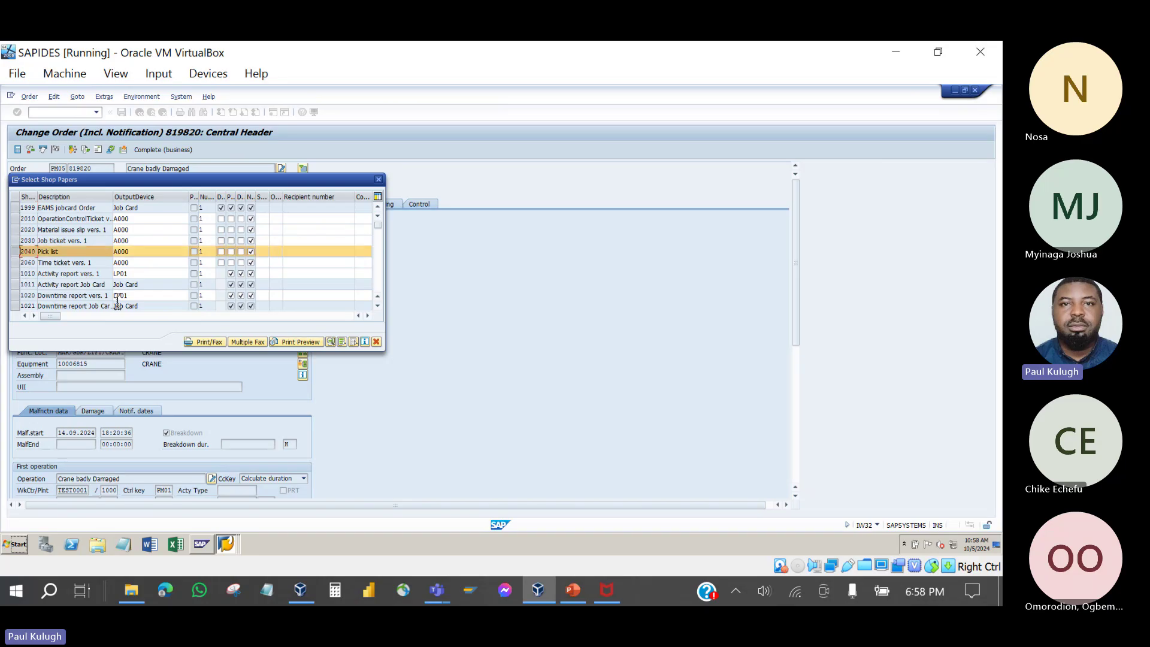
pyautogui.click(204, 341)
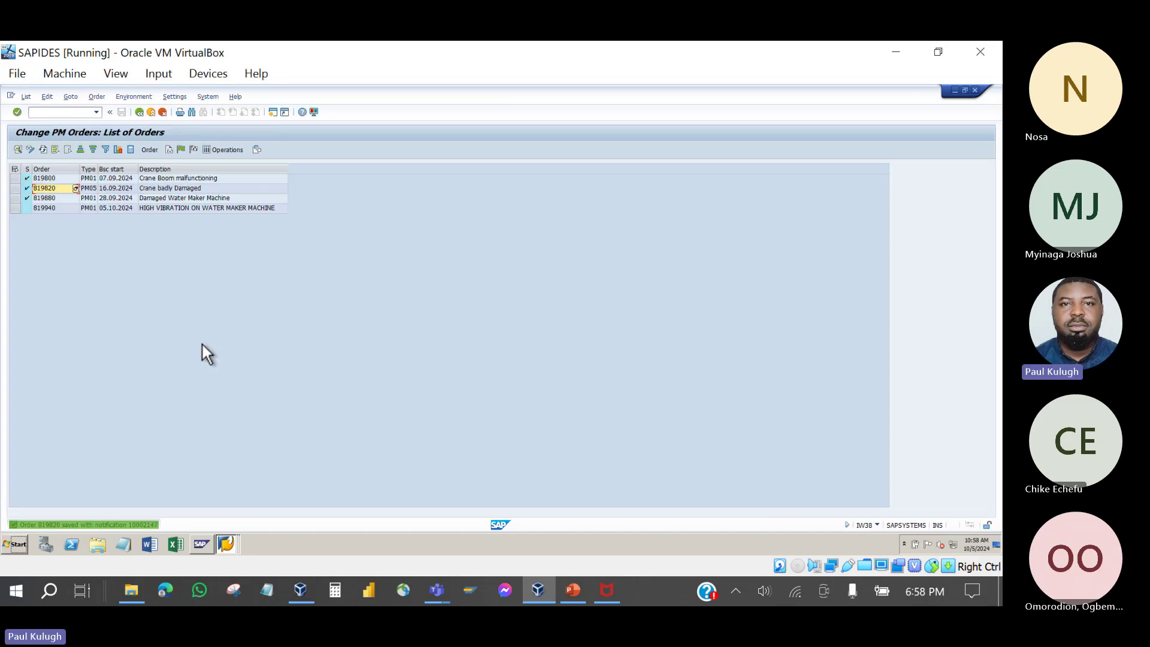
# Step: Reopen the order "Crane badly Damaged", check its print log for the pick list printout, and return to the order header
pyautogui.doubleClick(44, 188)
pyautogui.click(77, 96)
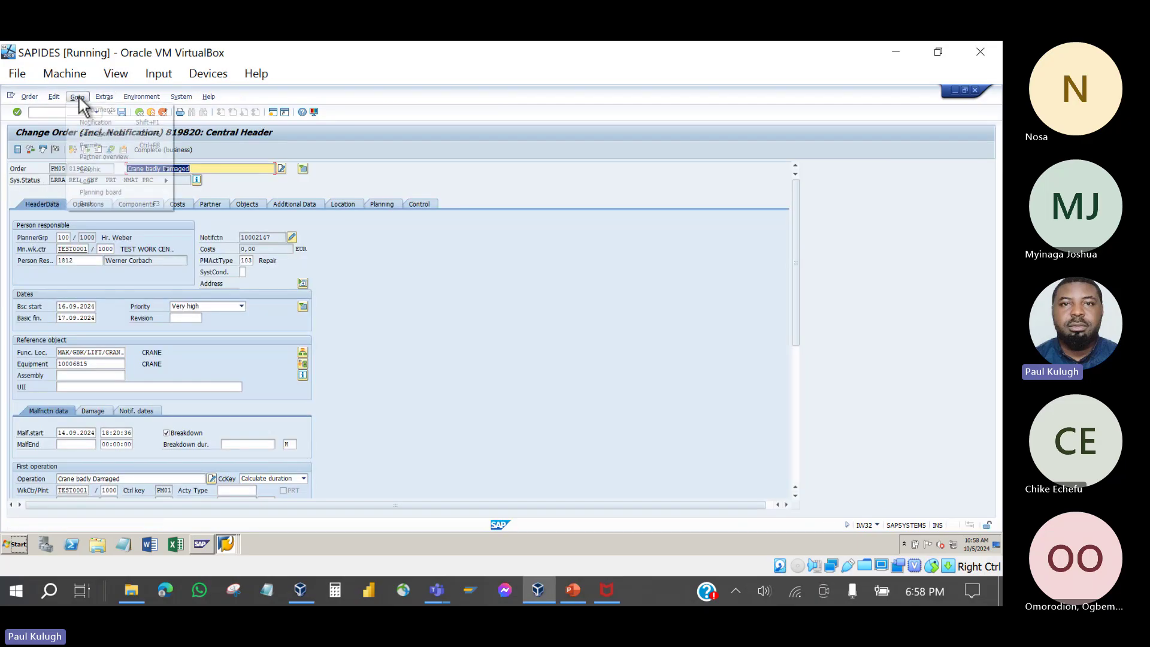
pyautogui.moveTo(105, 177)
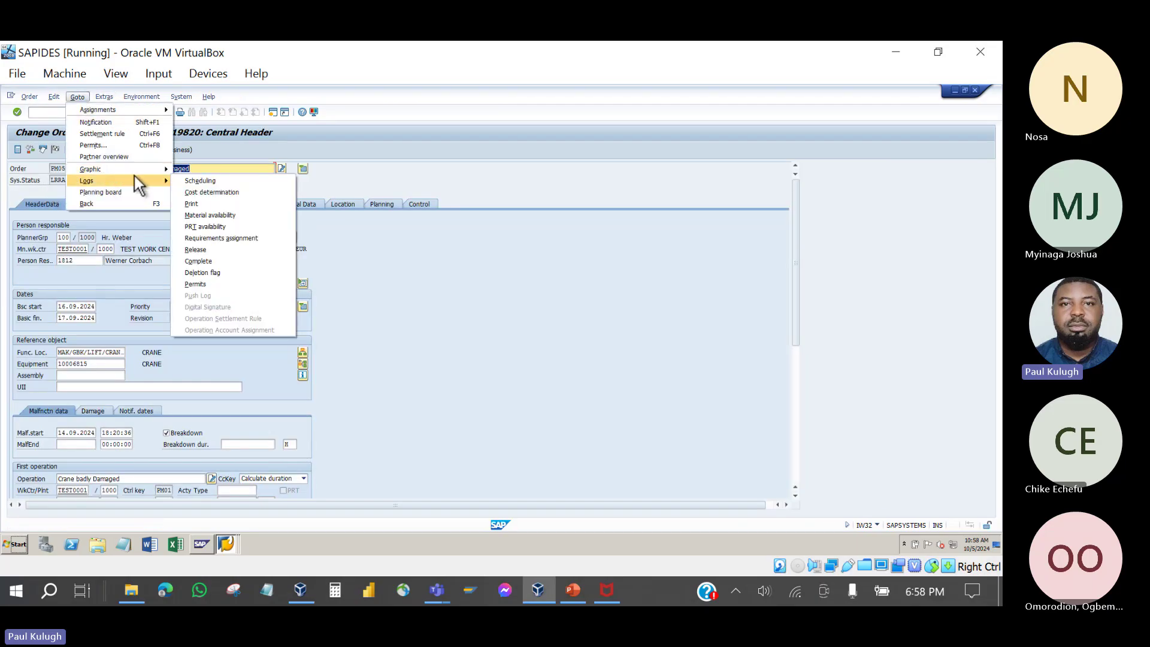
pyautogui.click(213, 206)
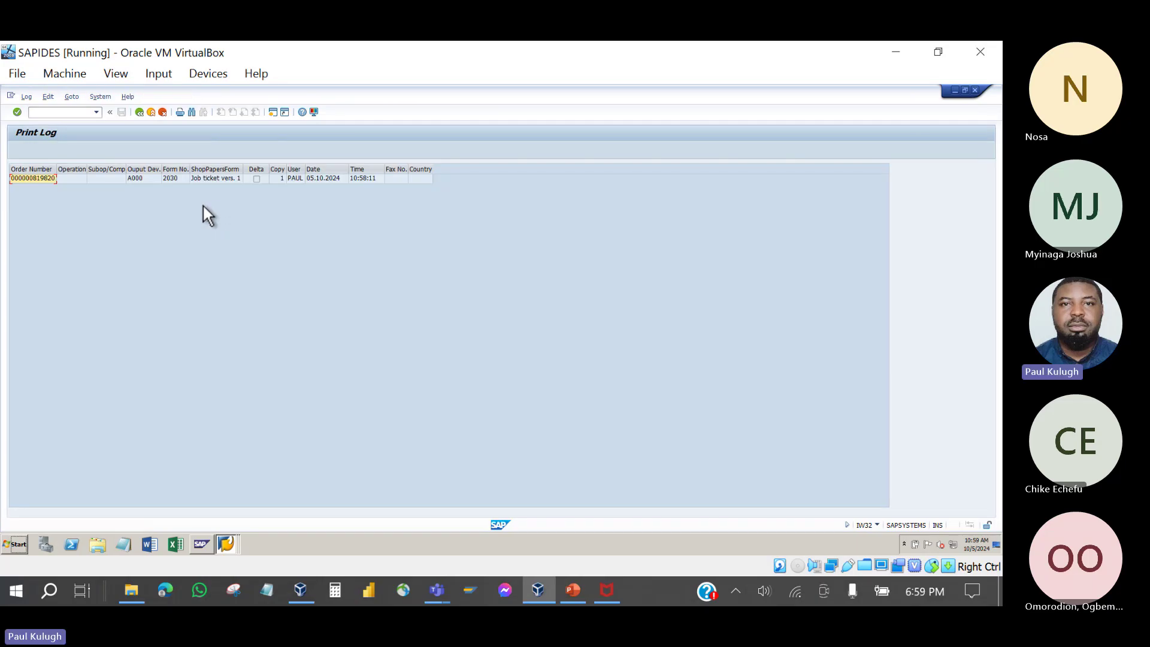
pyautogui.click(136, 113)
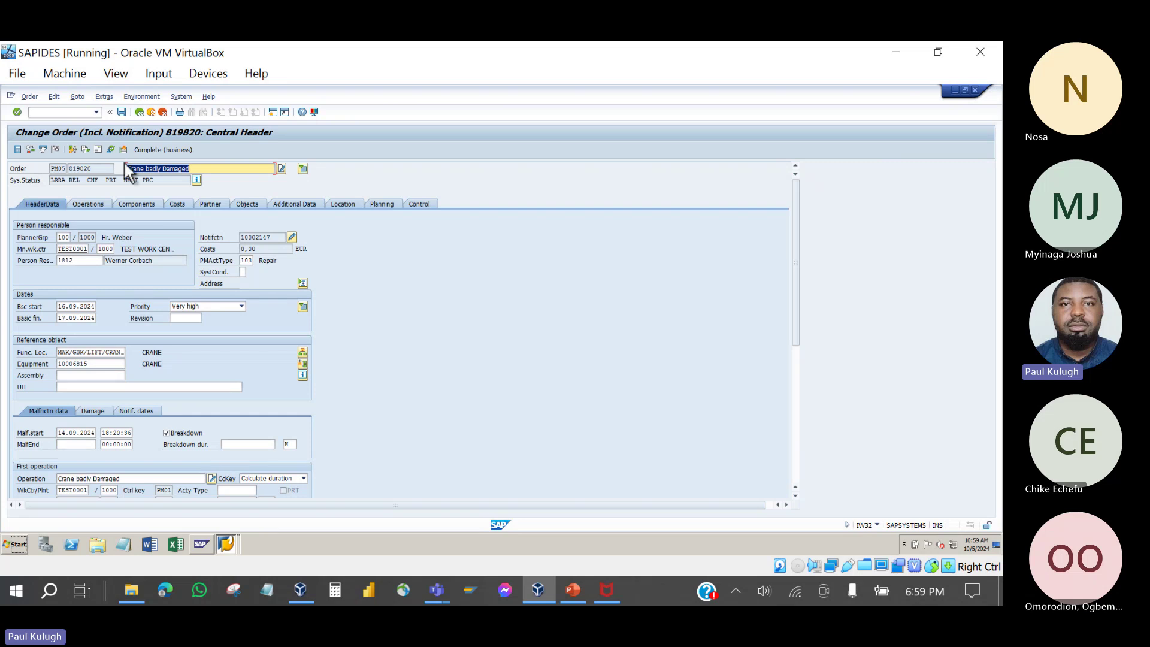
# Step: Print the shop paper 2040 "Pick list" for the order "Crane badly Damaged" once more, leaving all other papers deselected
pyautogui.click(29, 96)
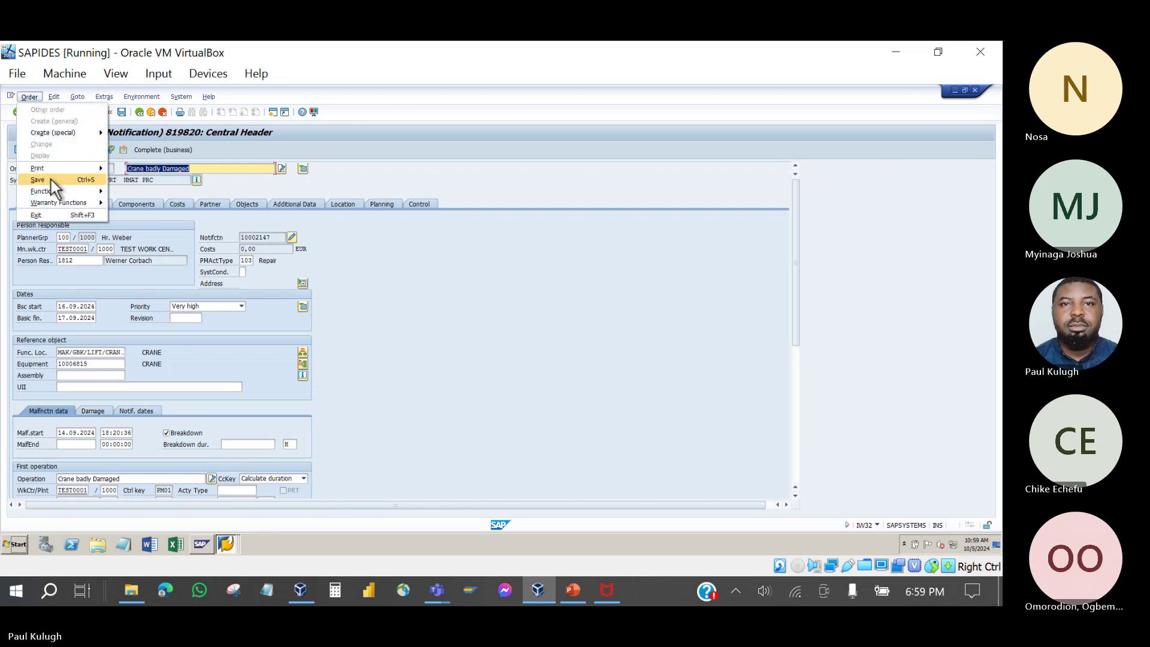
pyautogui.moveTo(57, 166)
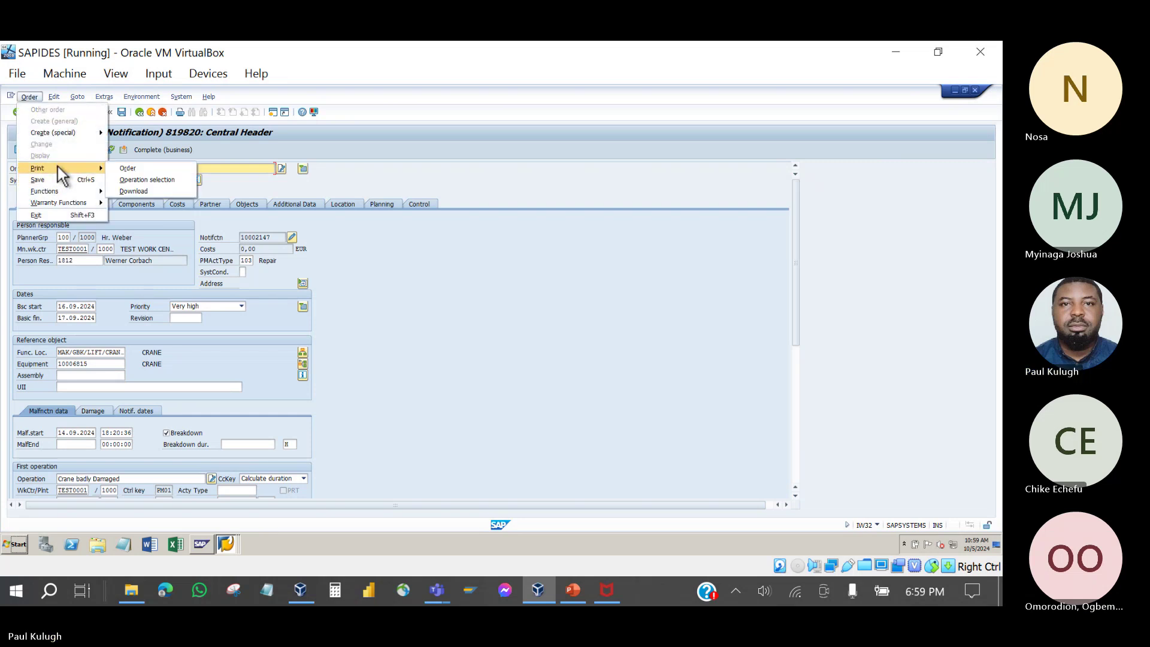
pyautogui.click(126, 168)
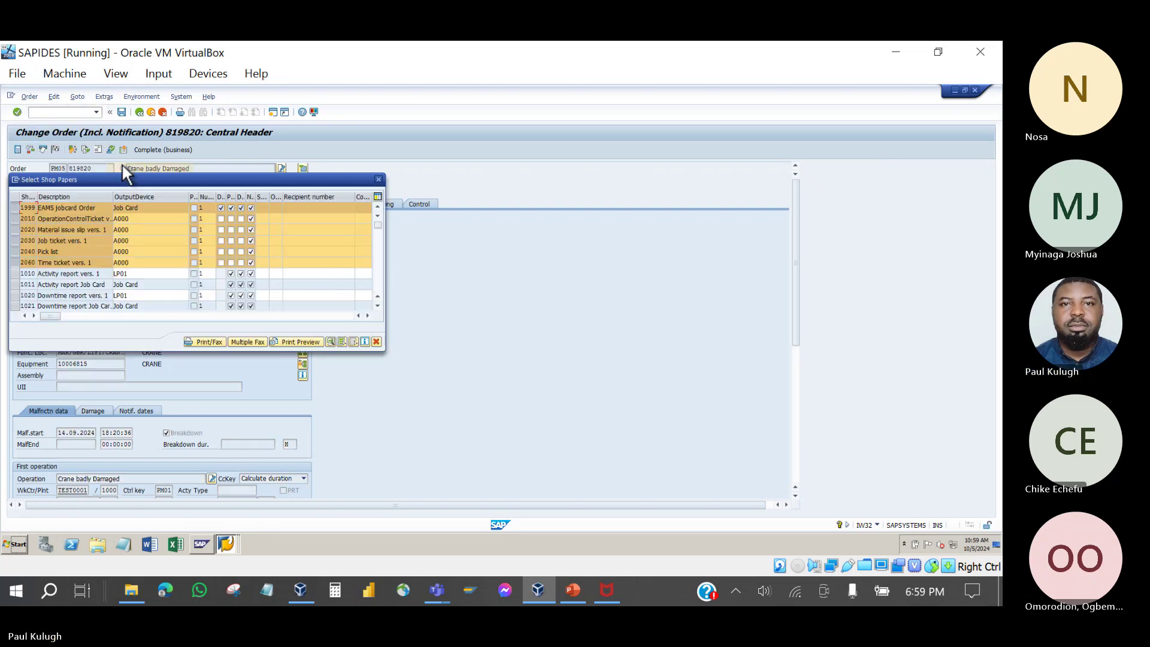
pyautogui.click(343, 342)
pyautogui.click(352, 342)
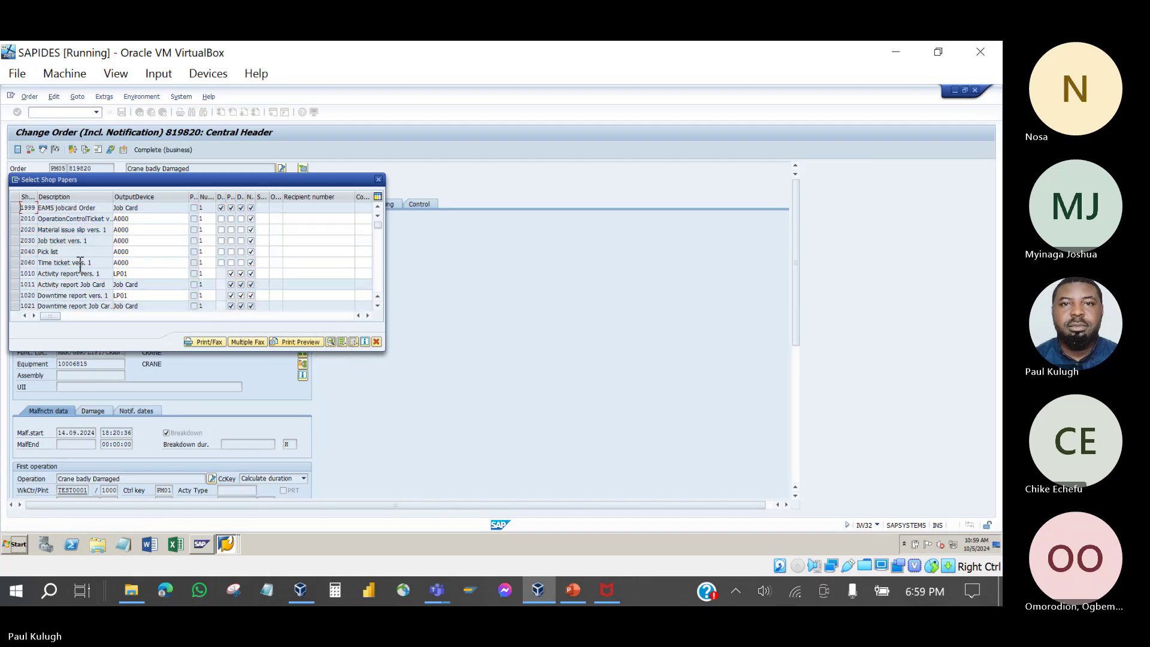
pyautogui.scroll(-1, 79, 263)
pyautogui.scroll(1, 80, 263)
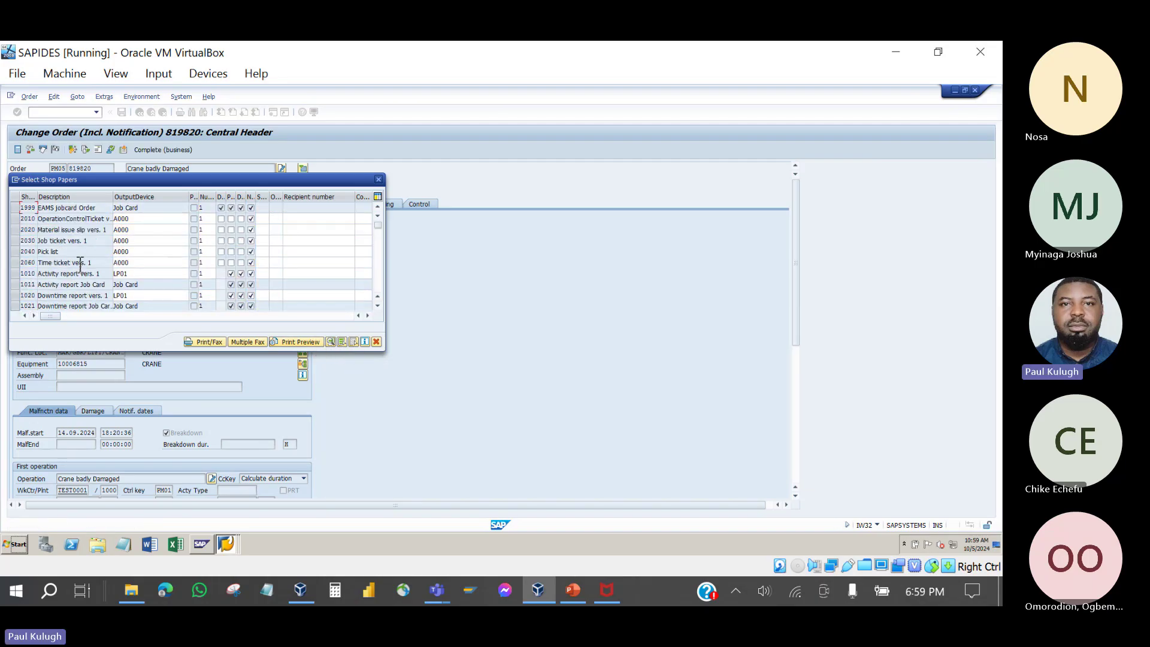
pyautogui.click(16, 252)
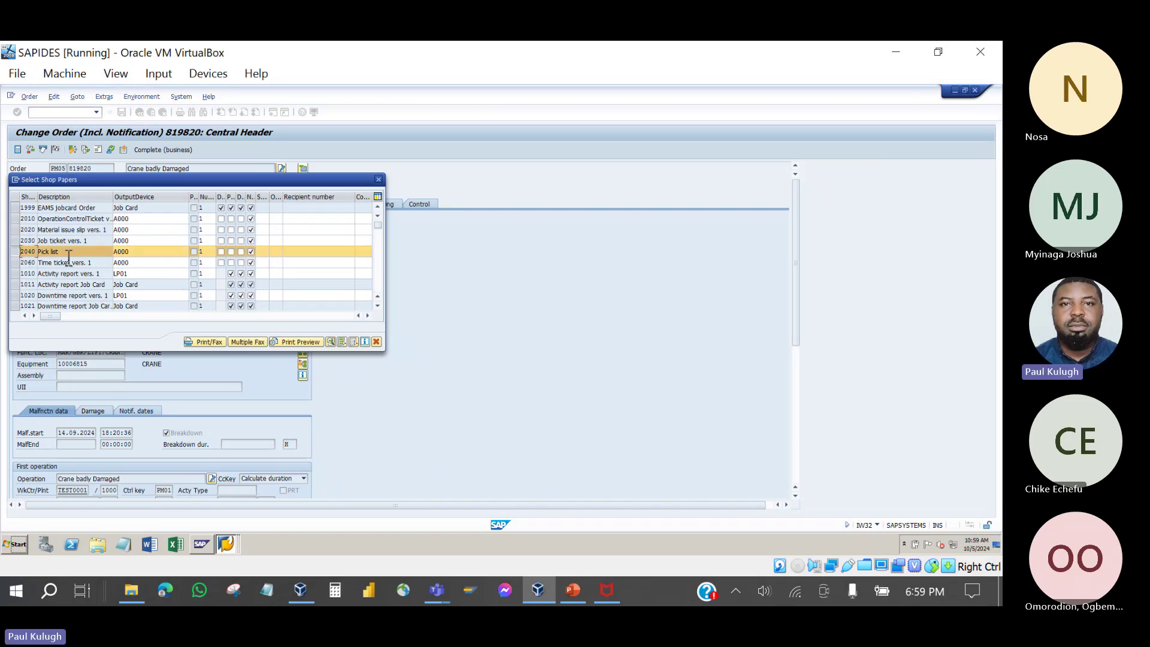
pyautogui.click(222, 343)
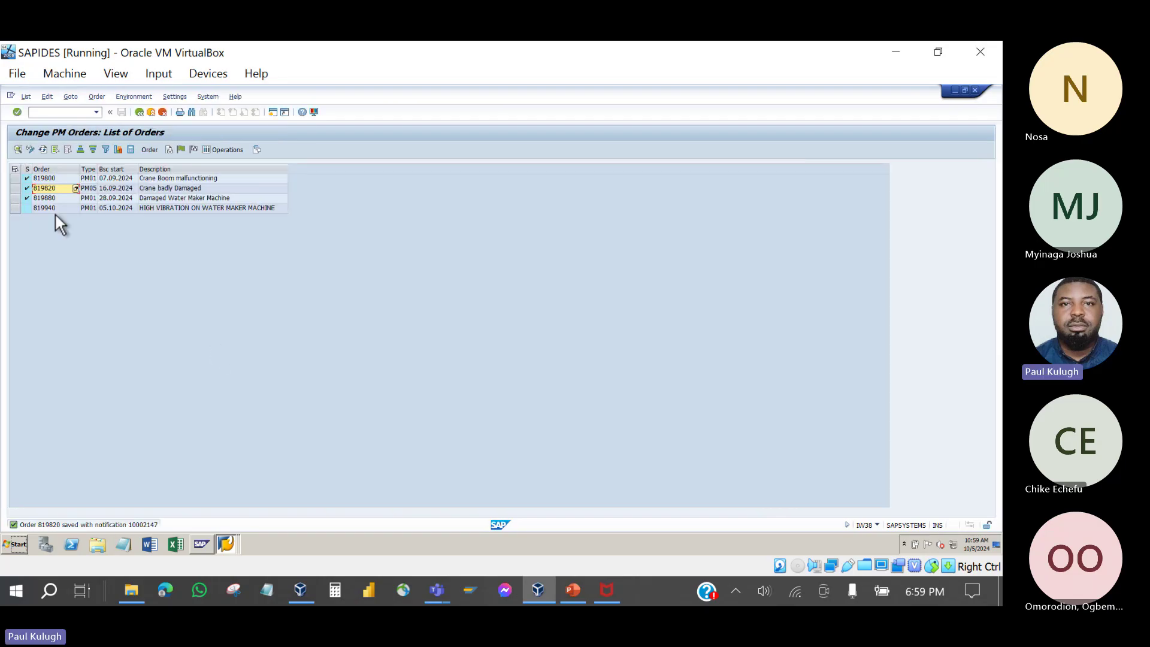
# Step: Reopen the order "Crane badly Damaged", check its print log once more, and save the order from its header
pyautogui.doubleClick(51, 188)
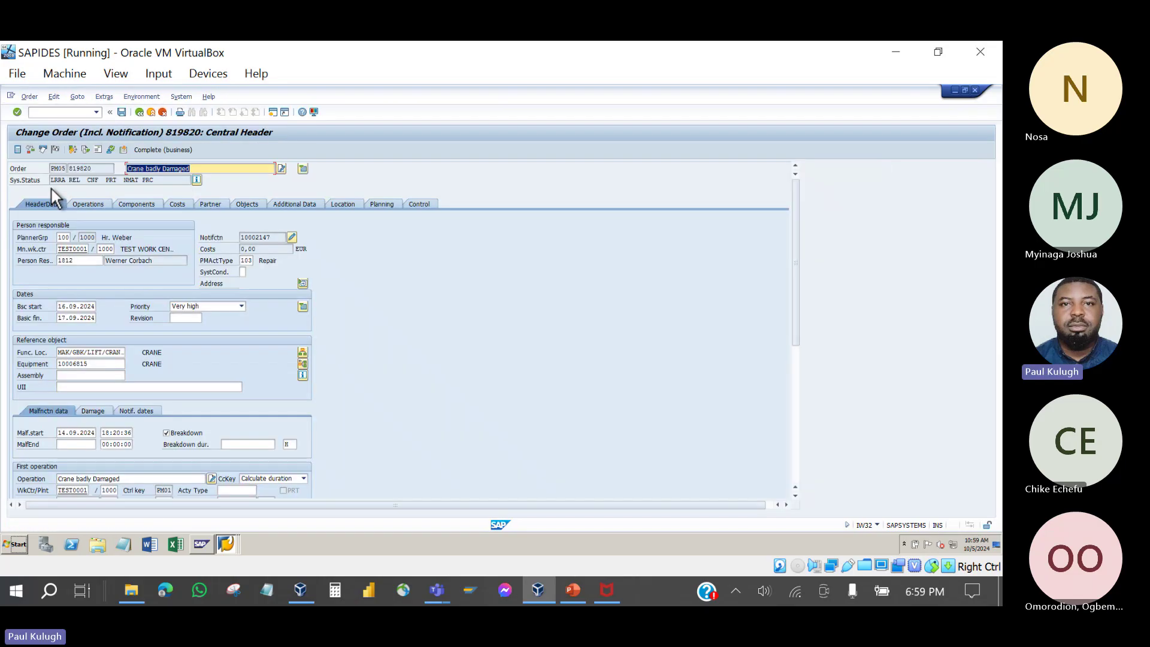
pyautogui.click(77, 97)
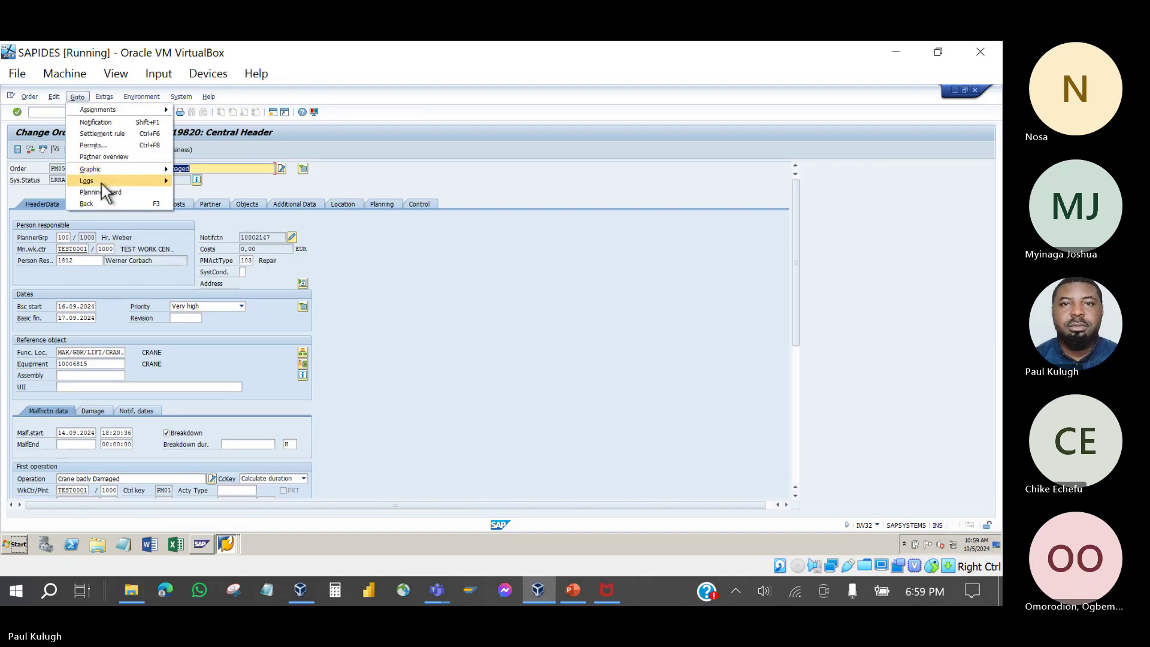
pyautogui.moveTo(105, 181)
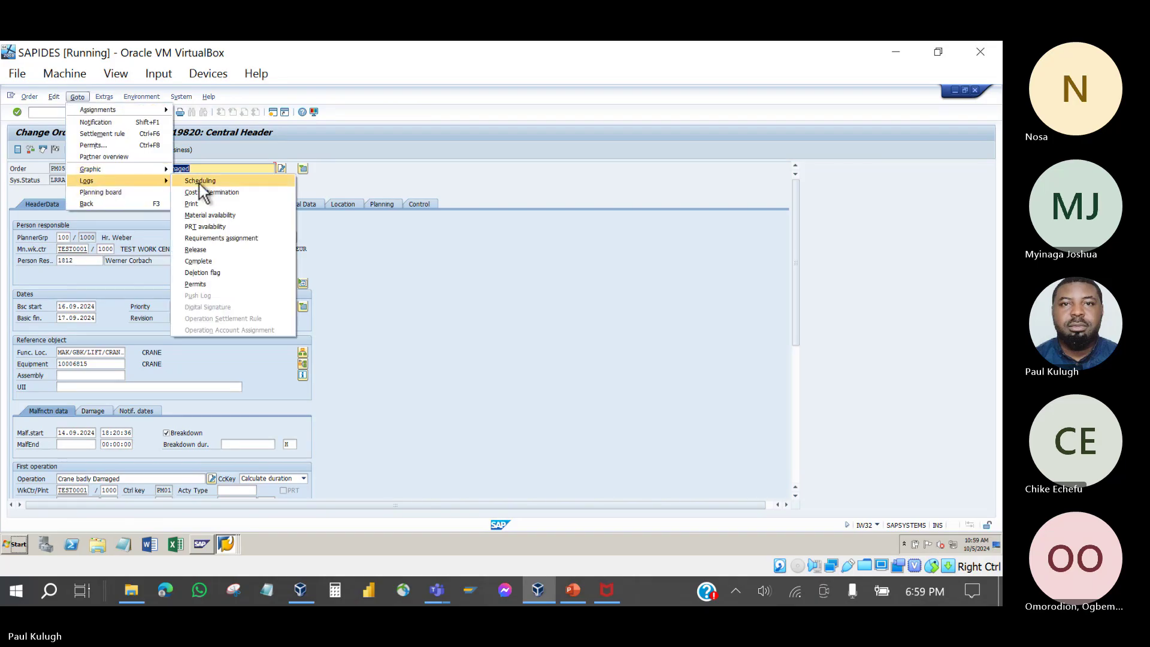
pyautogui.click(217, 202)
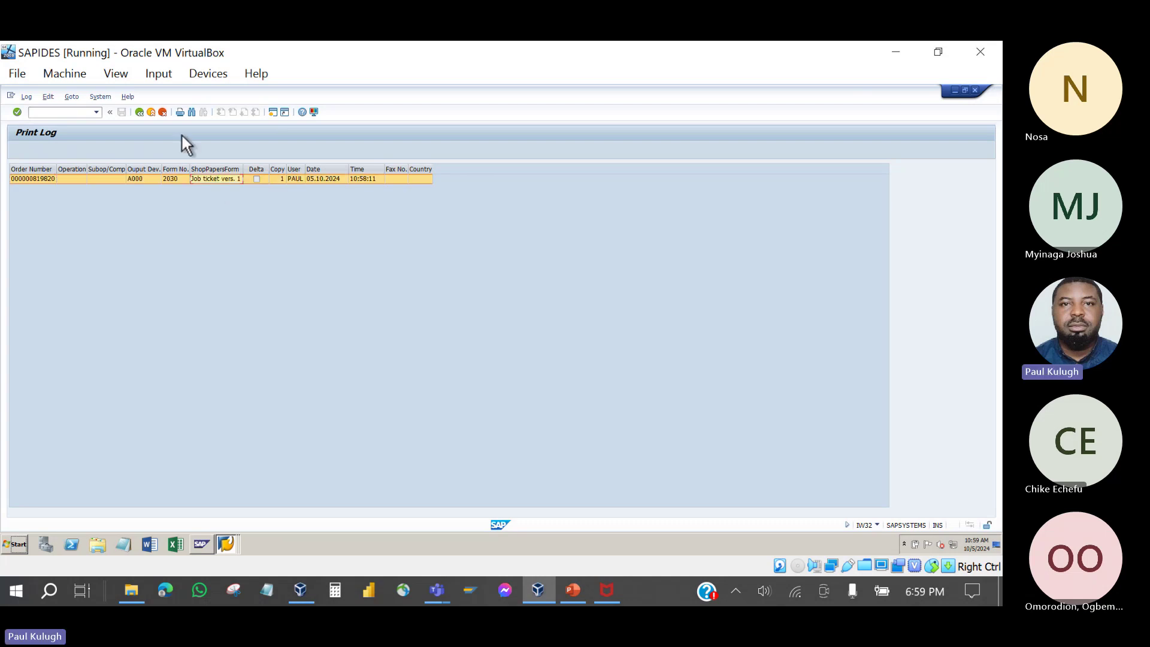
pyautogui.click(139, 112)
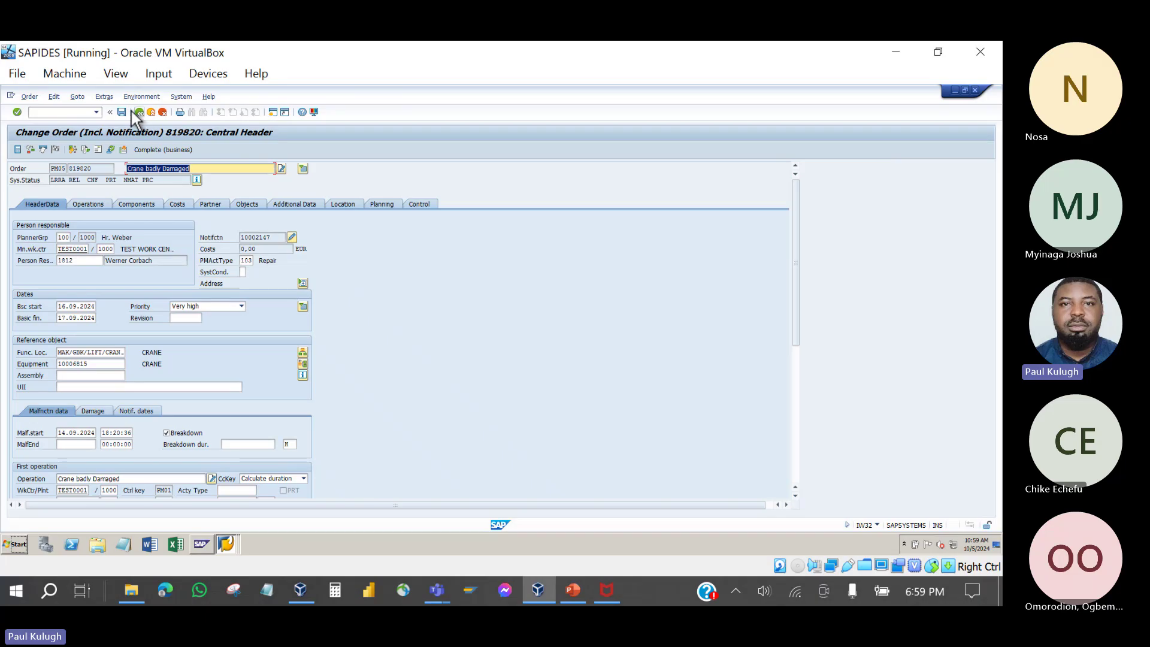
pyautogui.click(121, 112)
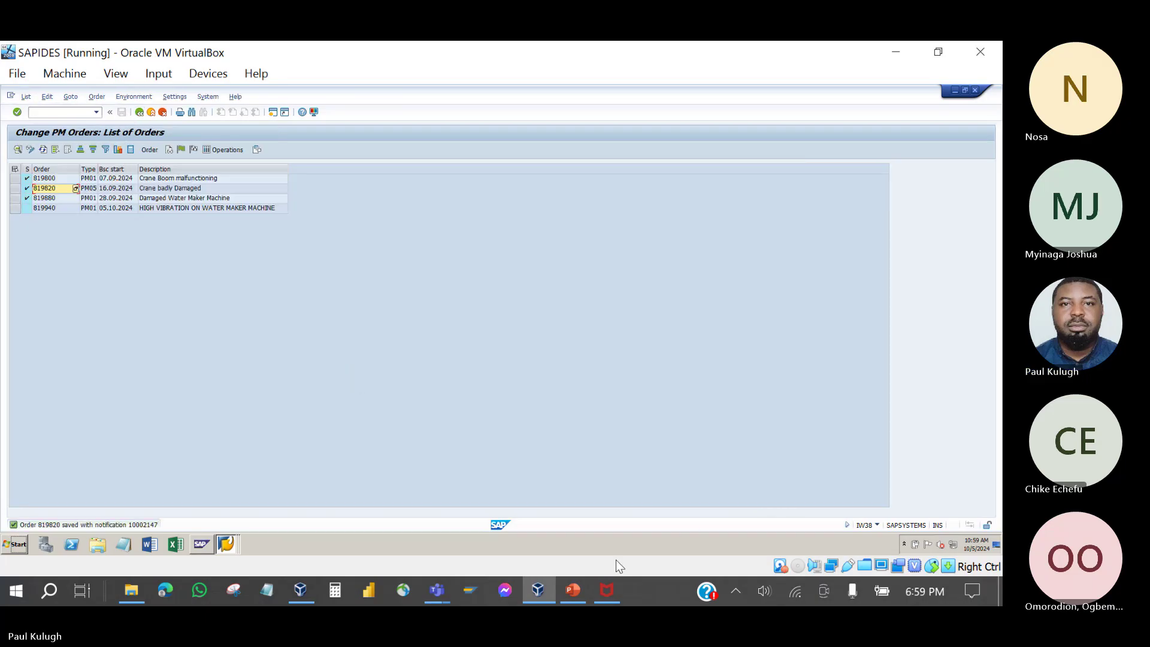
# Step: Switch to the PowerPoint presentation and review the Solution 12 slides 8 to 11, covering questions Q1 to Q4
pyautogui.click(575, 593)
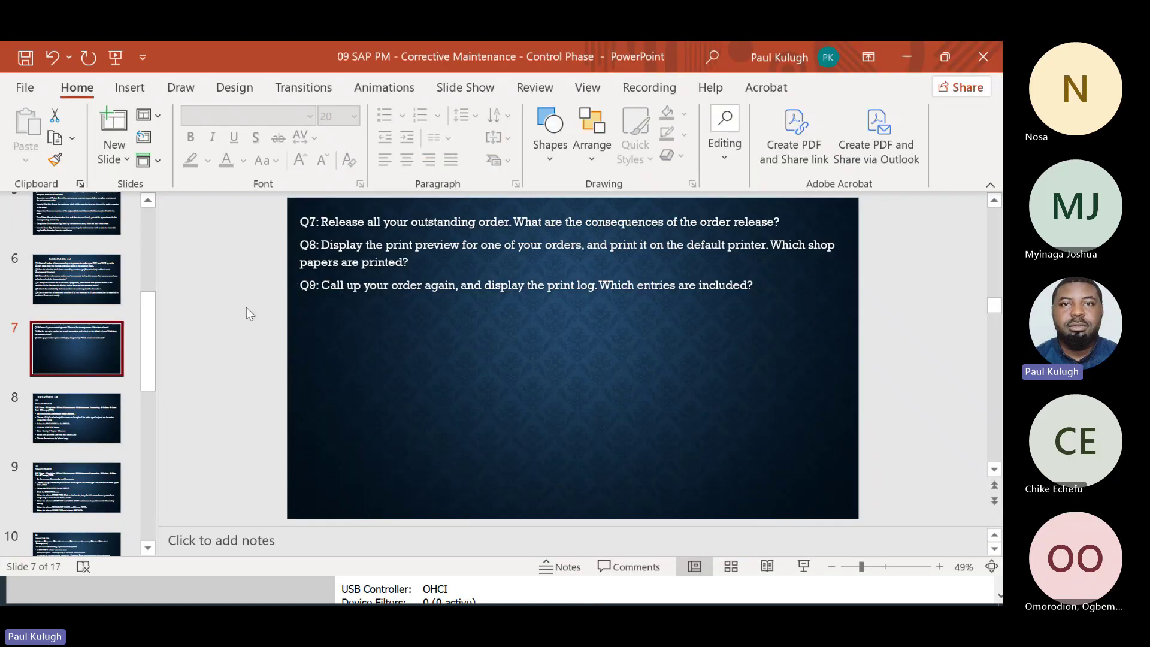
pyautogui.click(127, 398)
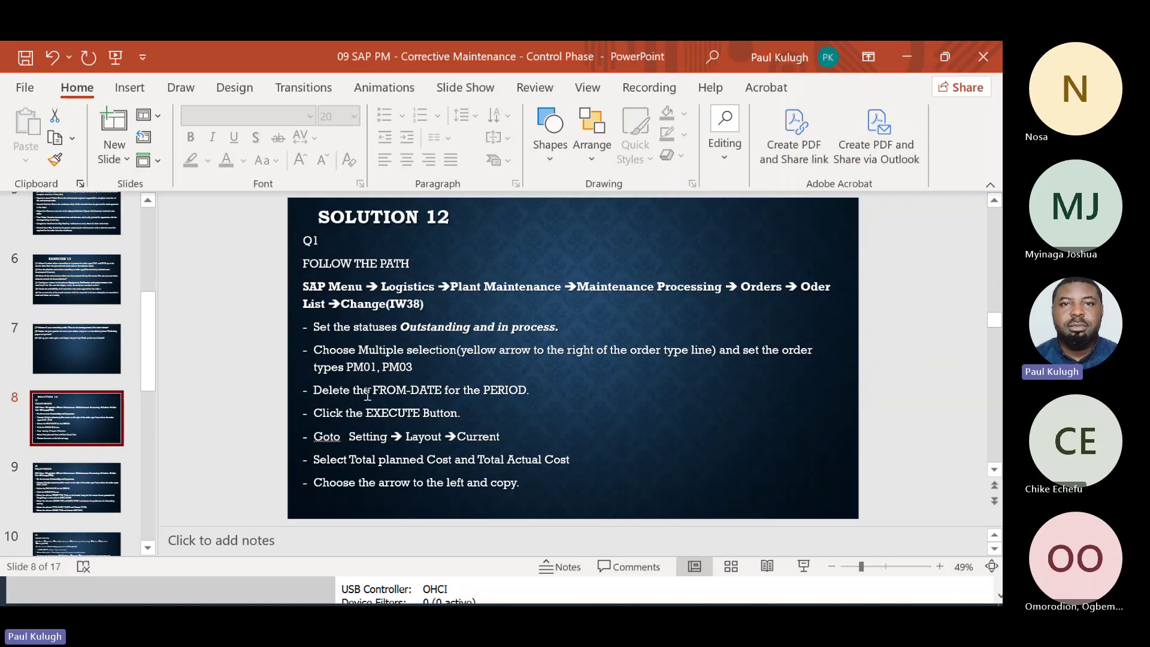
pyautogui.click(99, 474)
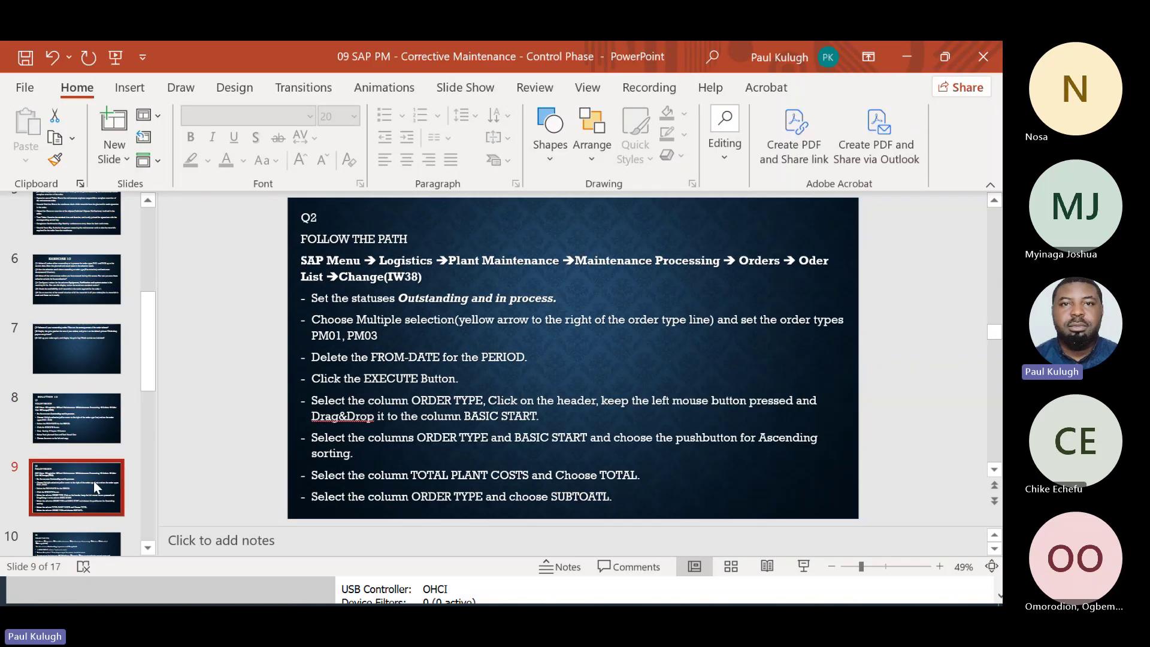
pyautogui.click(93, 480)
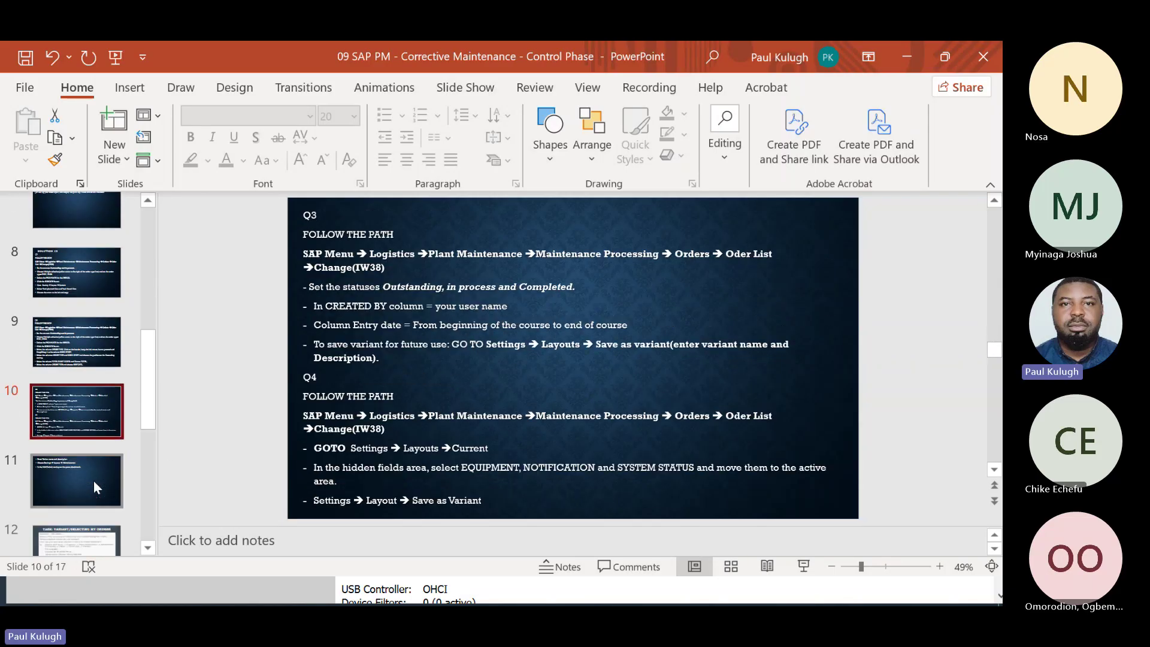
pyautogui.click(94, 480)
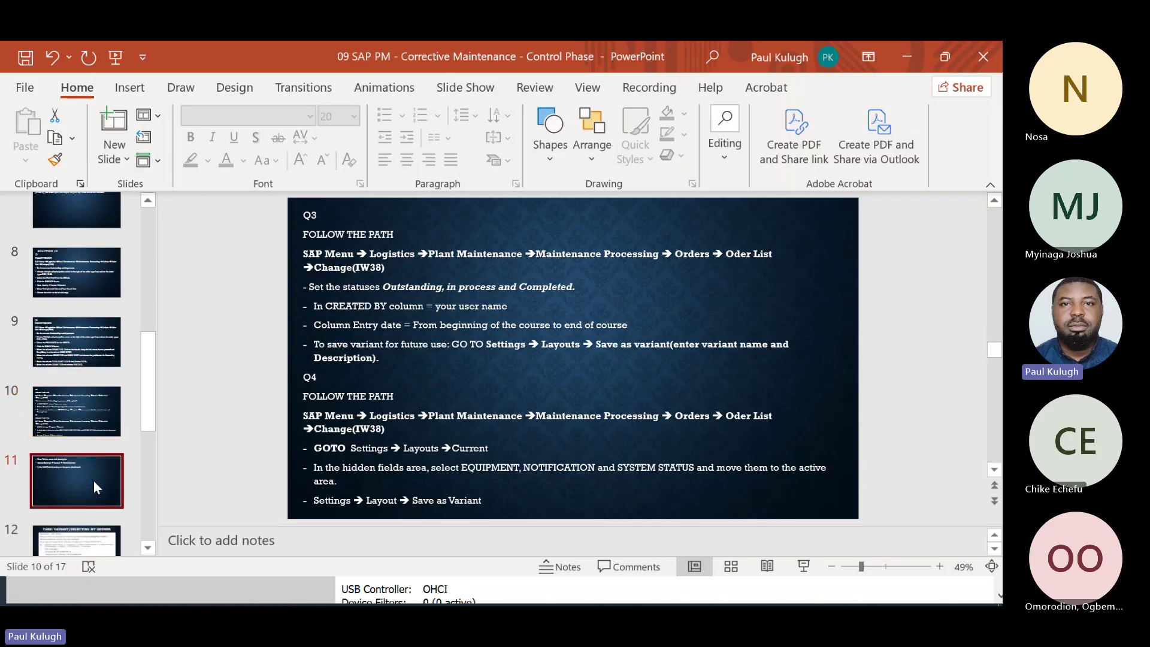
pyautogui.click(73, 268)
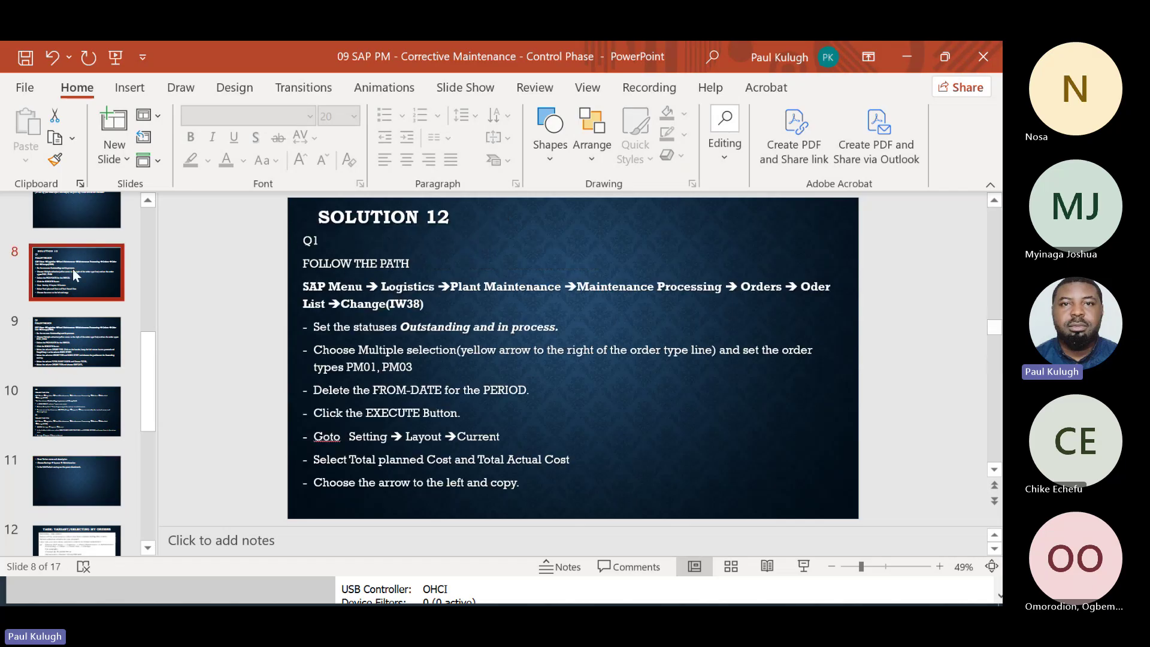
pyautogui.click(88, 340)
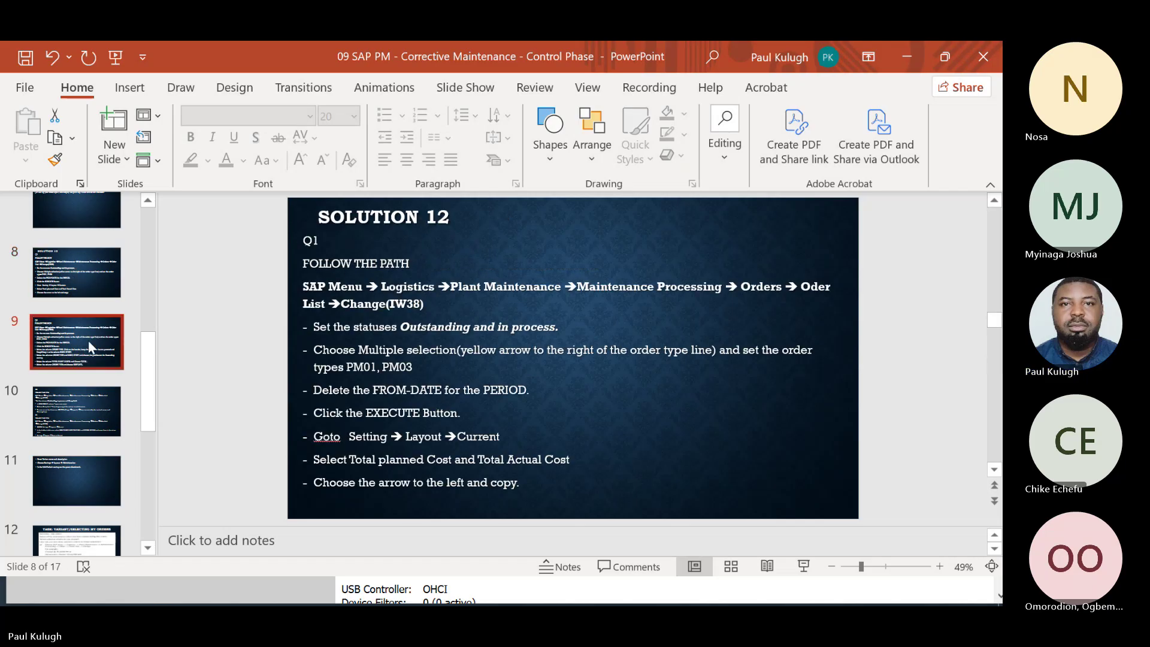
pyautogui.click(92, 404)
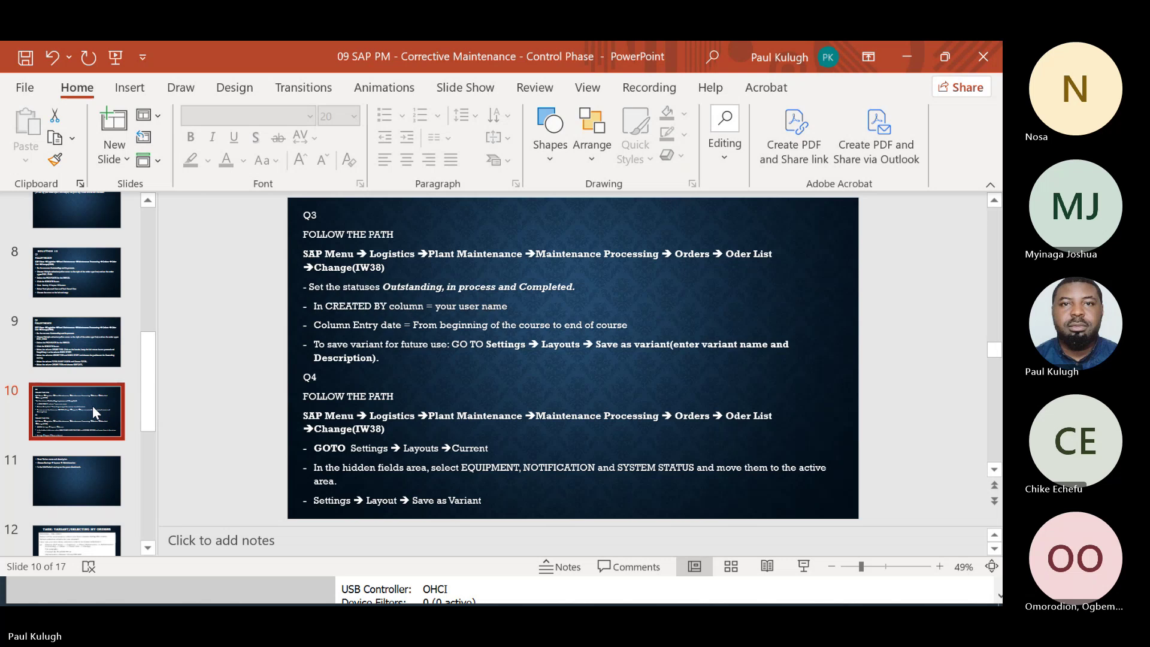
pyautogui.click(99, 468)
pyautogui.scroll(-2, 99, 469)
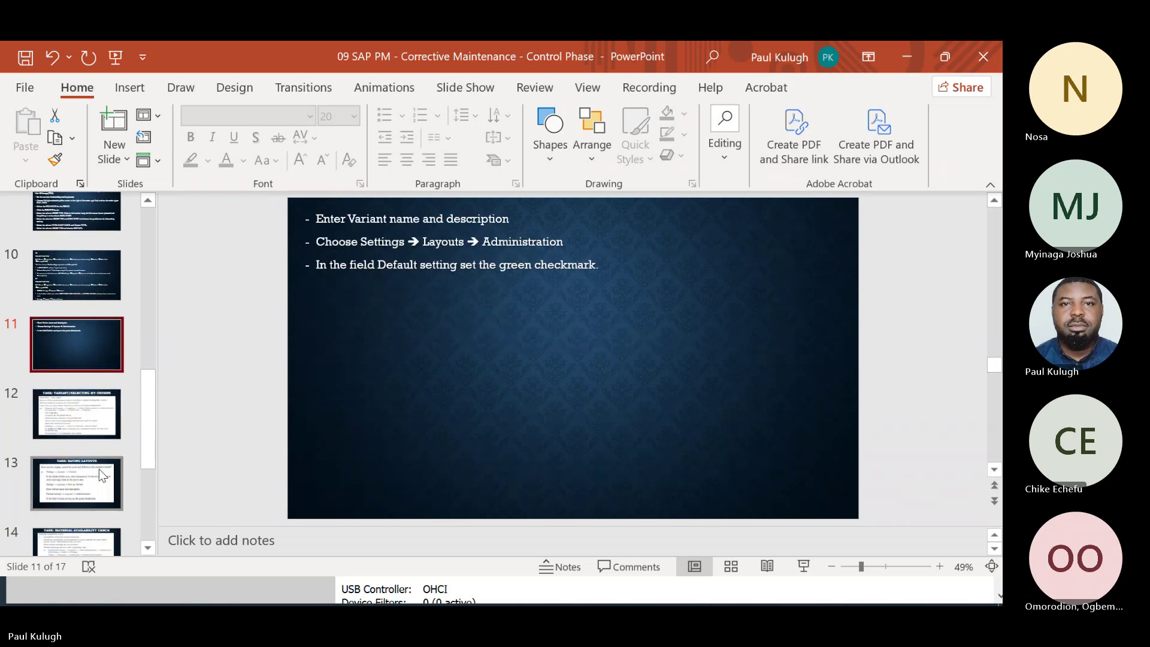
# Step: Review the task slides "Variant/Selecting My Orders" and "Saving Layouts" in the presentation
pyautogui.click(88, 416)
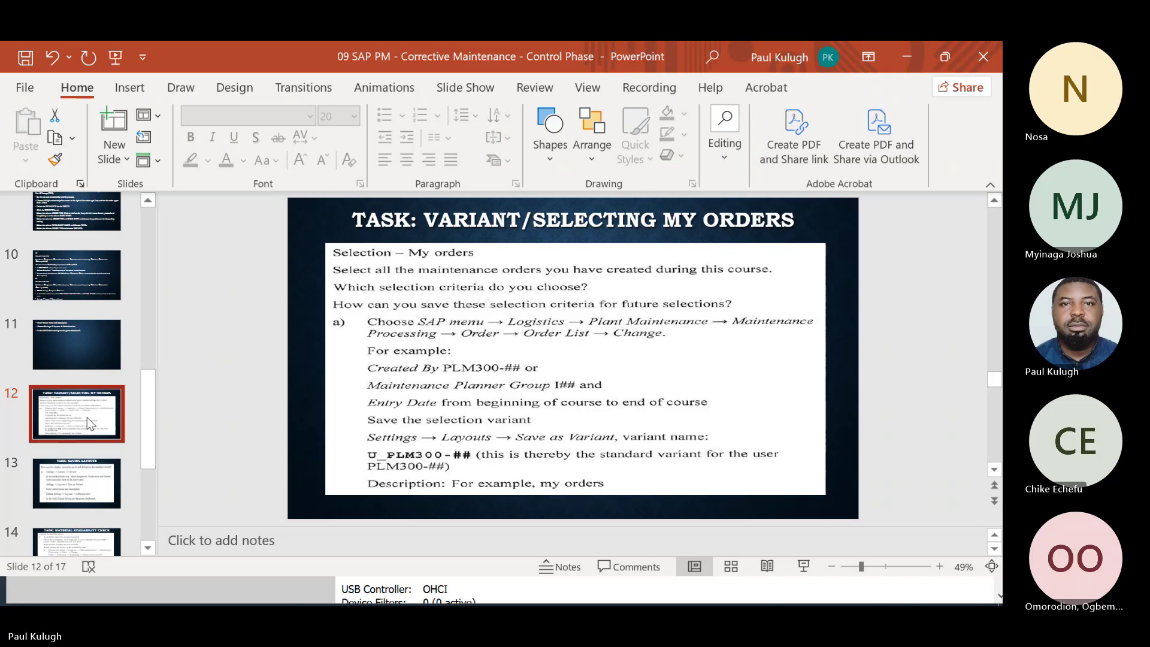
pyautogui.scroll(-1, 88, 417)
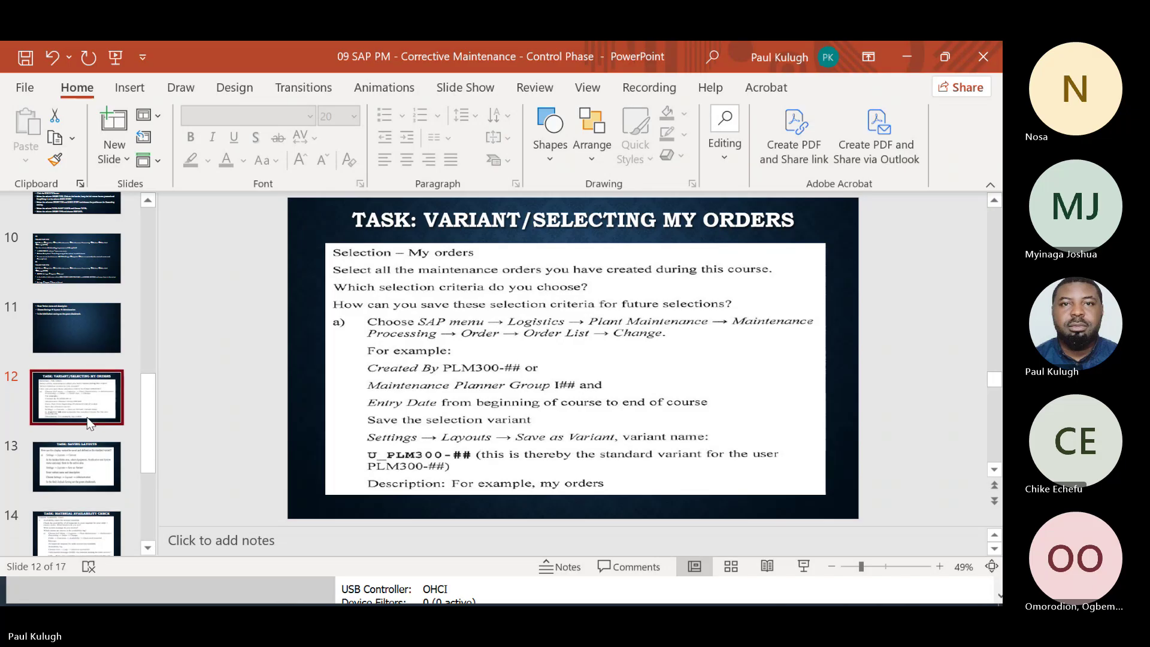
pyautogui.click(90, 465)
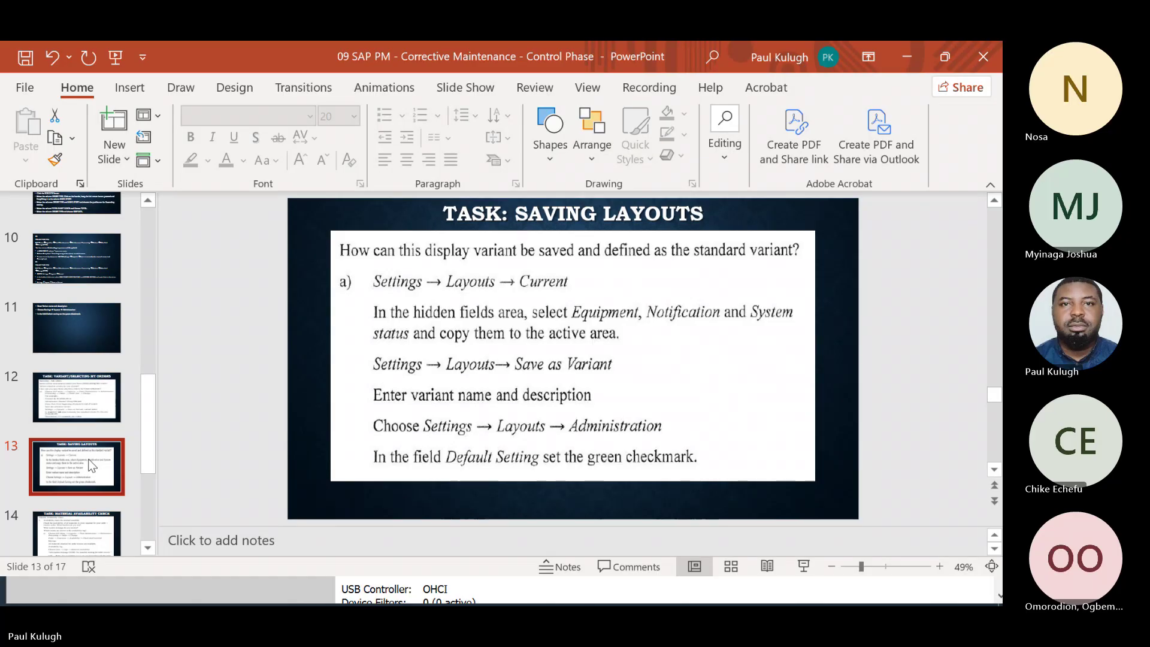
pyautogui.scroll(-2, 90, 465)
pyautogui.scroll(-3, 90, 464)
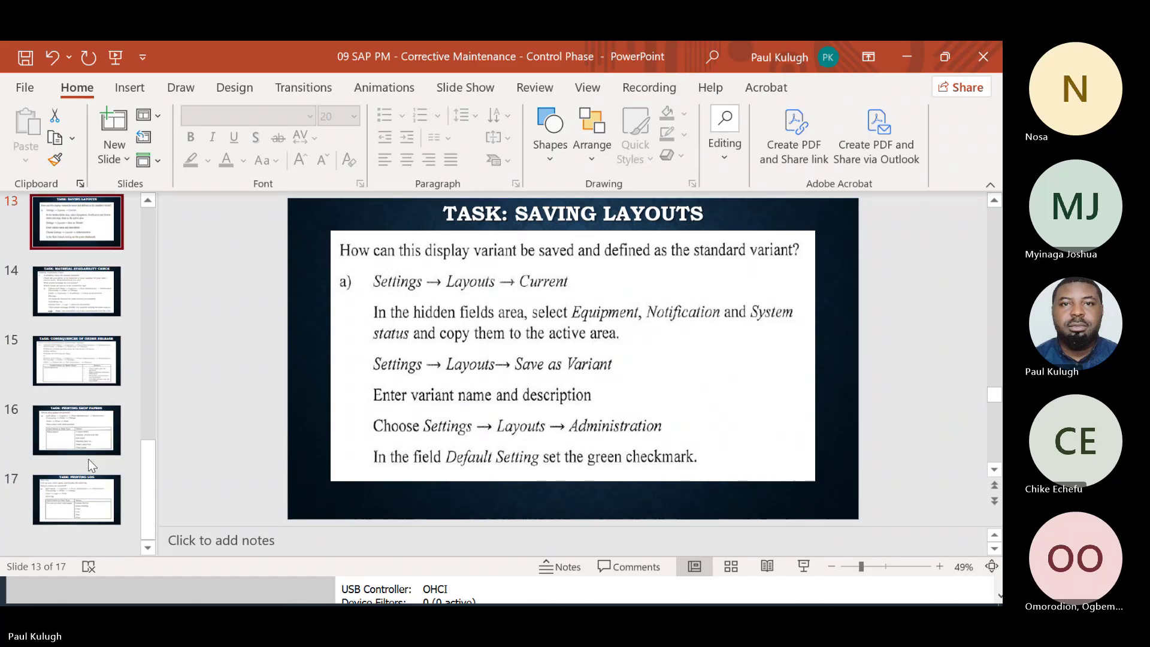
# Step: Review the slides "Printing Shop Papers" and "Consequences of Order Release", go back to slide 12, and close the presentation
pyautogui.click(90, 465)
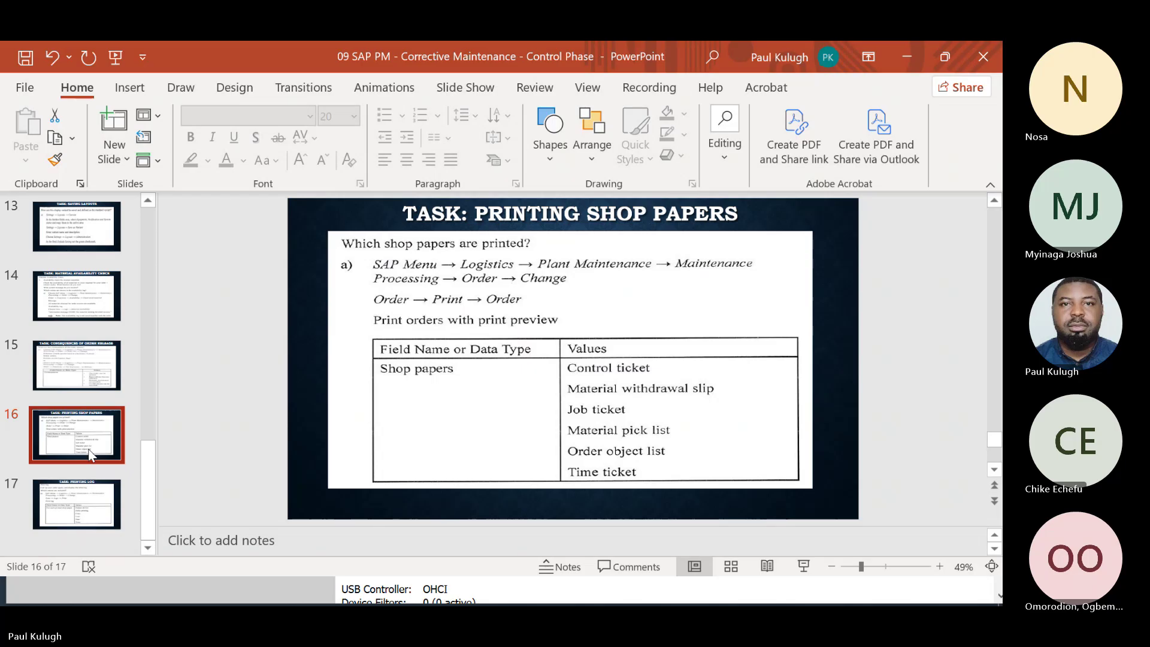
pyautogui.click(71, 374)
pyautogui.scroll(3, 70, 375)
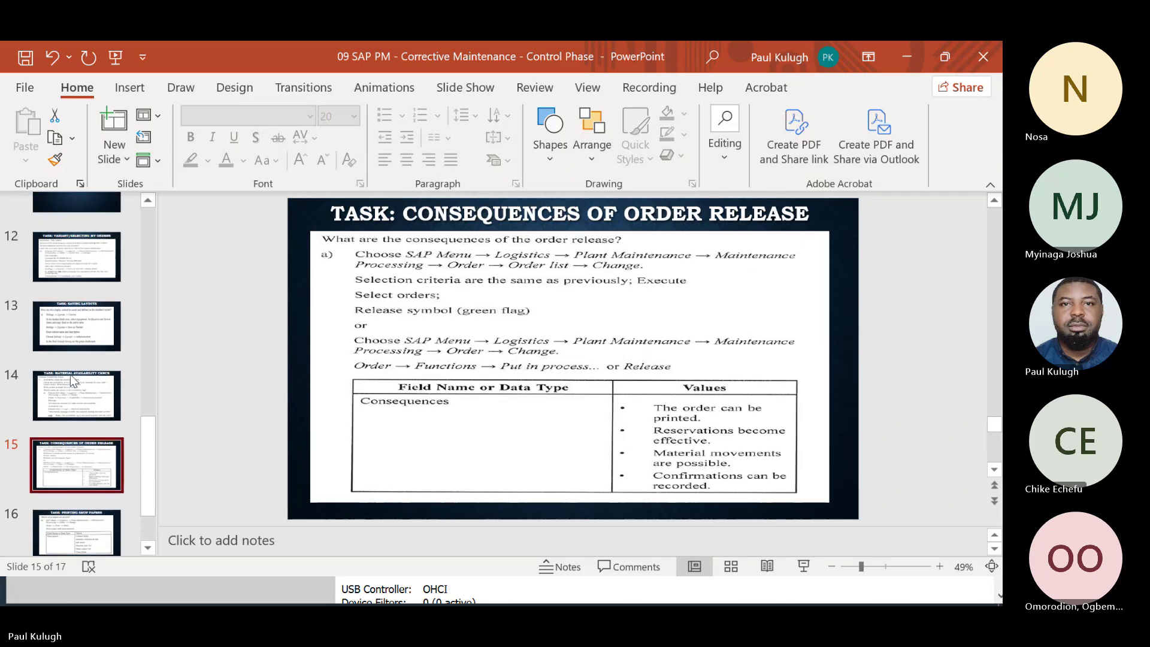
pyautogui.click(70, 379)
pyautogui.scroll(3, 70, 379)
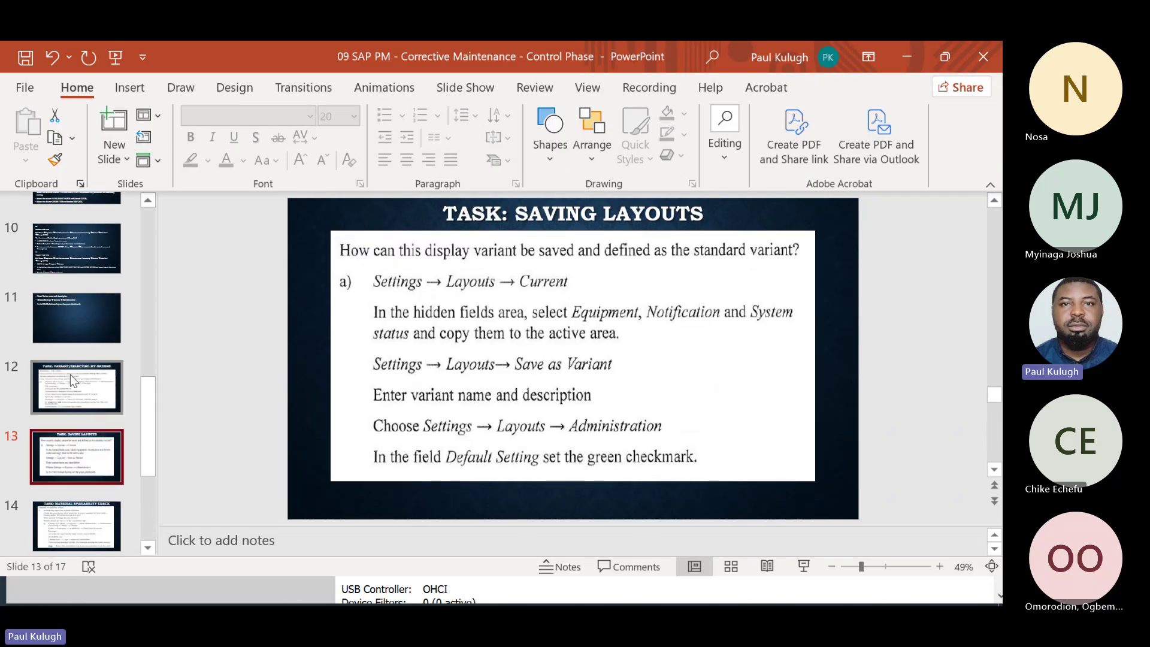
pyautogui.click(70, 379)
pyautogui.scroll(10, 70, 374)
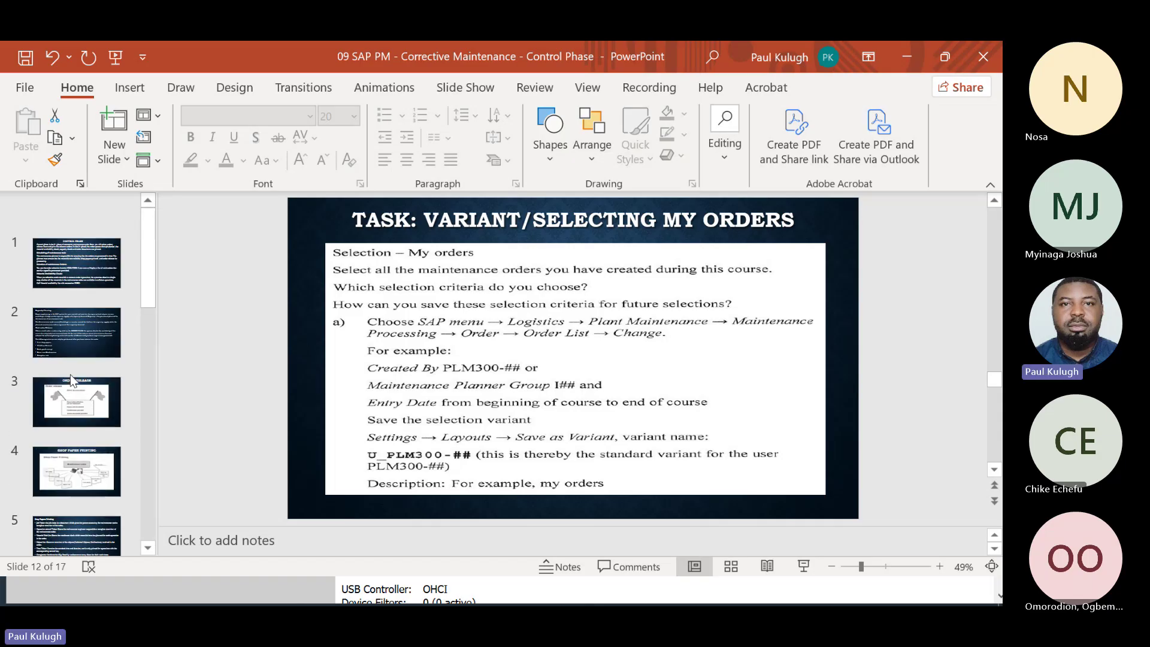
pyautogui.click(984, 57)
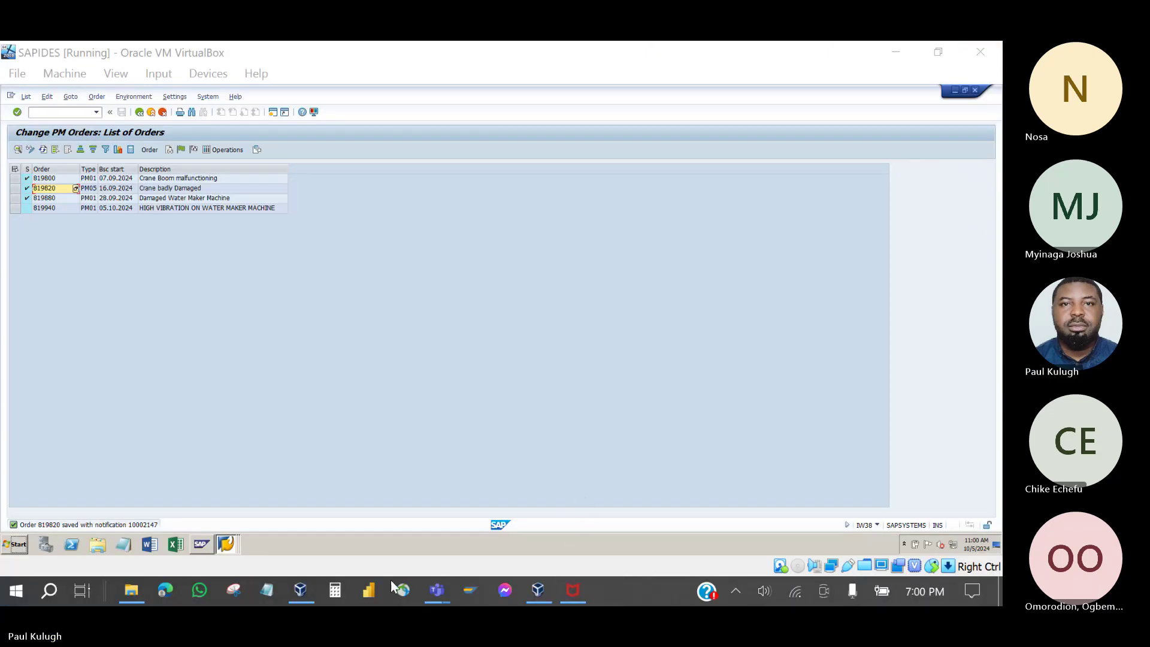
# Step: Check the Teams meeting window, and reopen the presentation "09 SAP PM - Corrective Maintenance - Control Phase" from the PM folder in File Explorer
pyautogui.moveTo(436, 589)
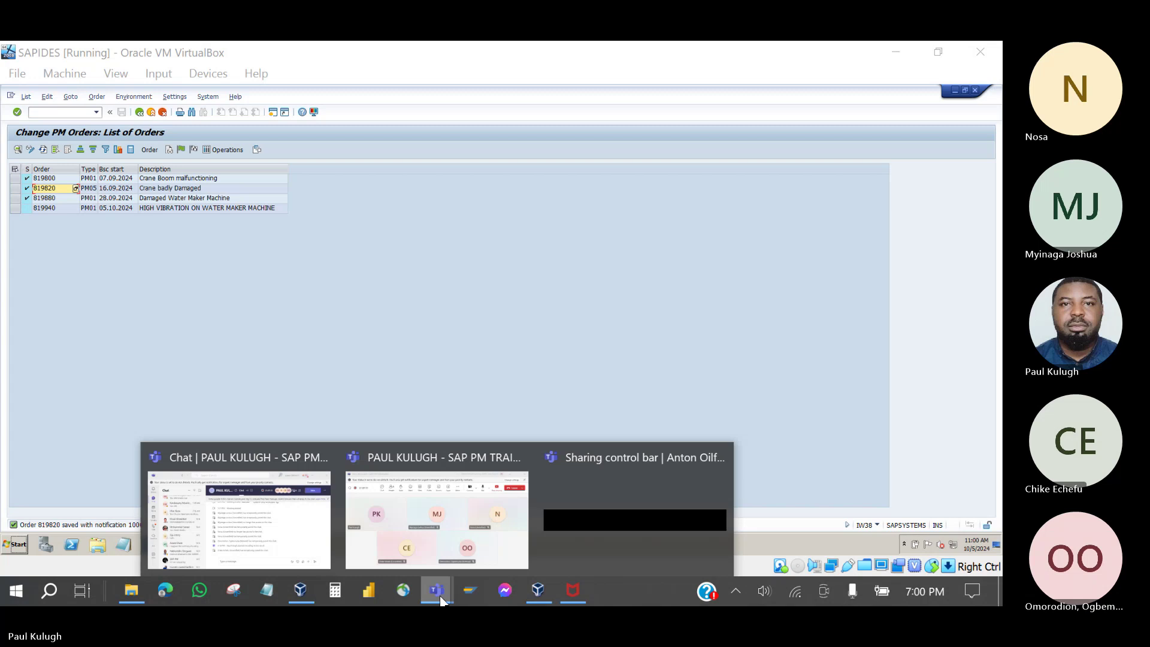
pyautogui.click(412, 534)
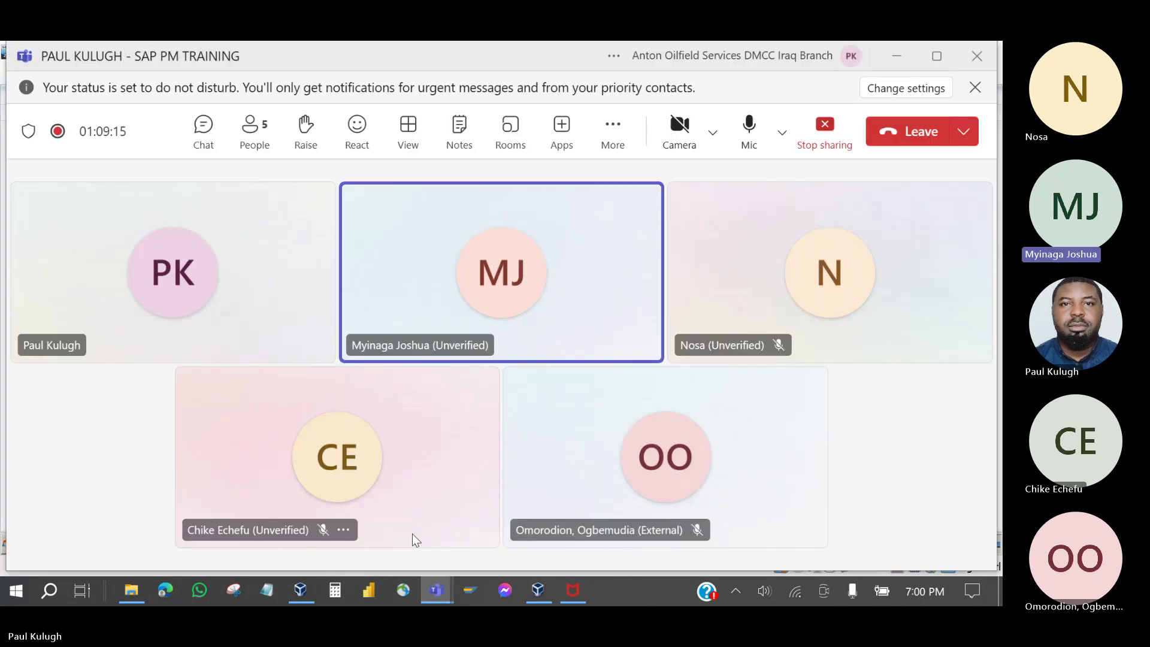
pyautogui.click(139, 592)
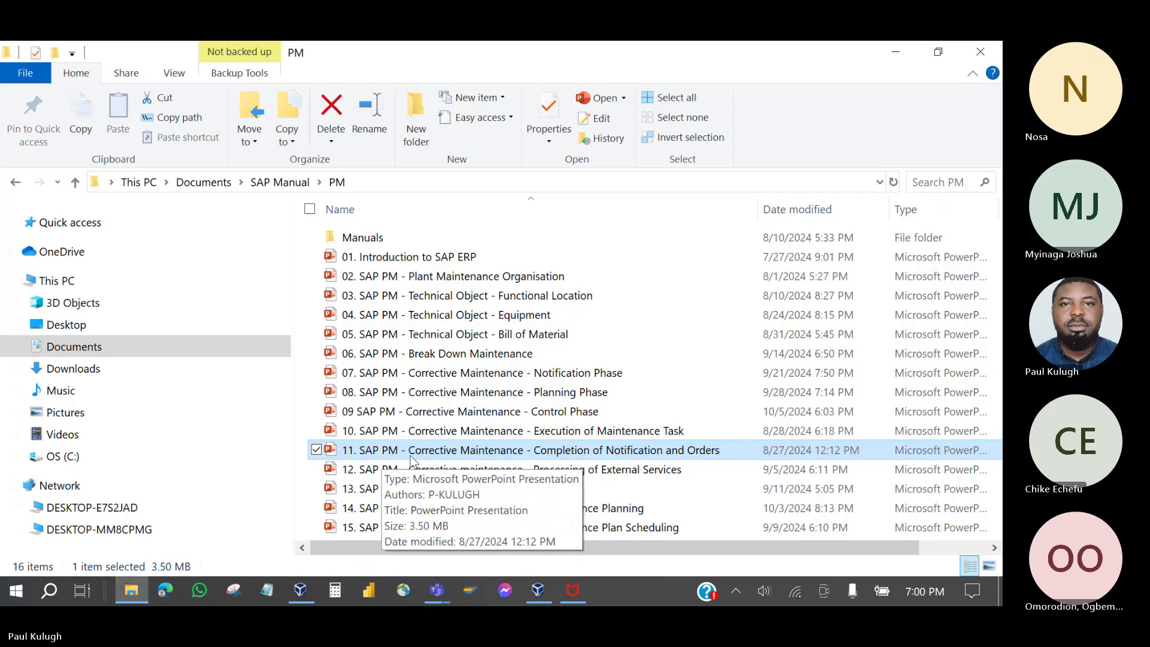
pyautogui.click(450, 437)
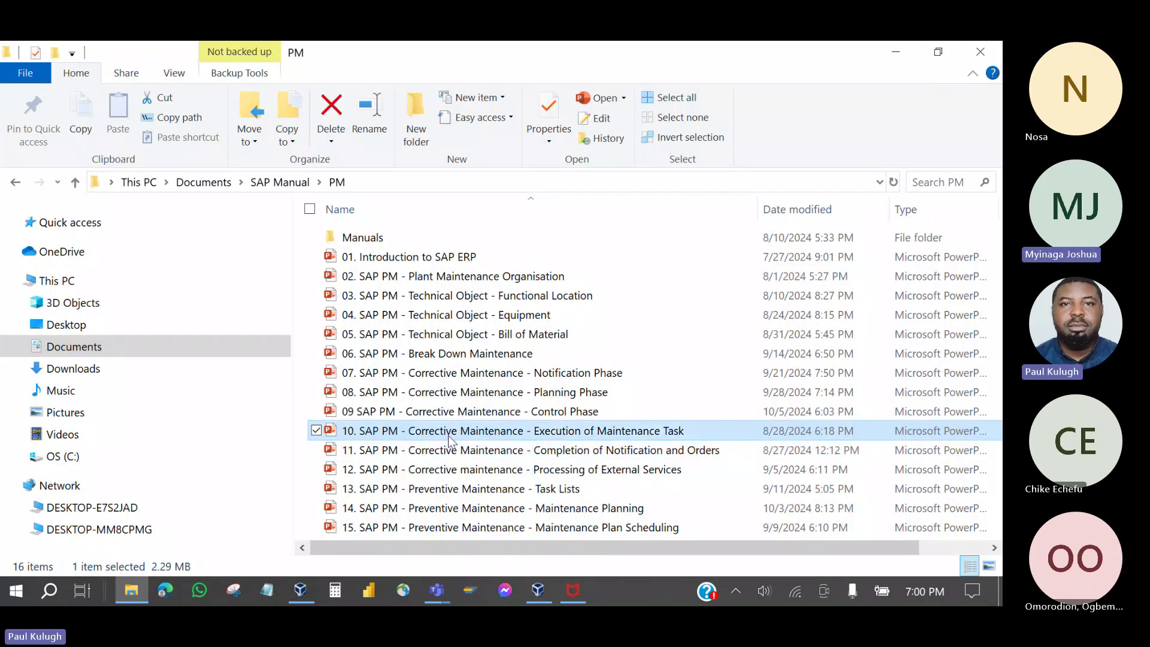
pyautogui.doubleClick(459, 411)
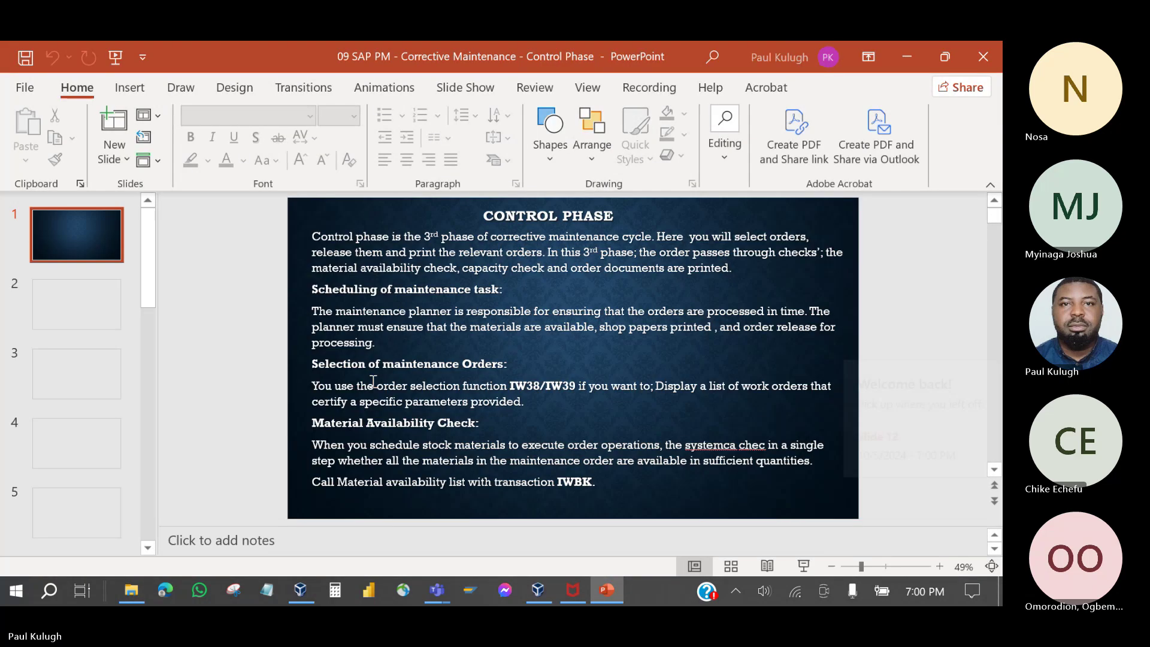
# Step: Examine slides 12 and 13 of the reopened presentation on selecting orders with a variant and saving layouts
pyautogui.scroll(-5, 102, 448)
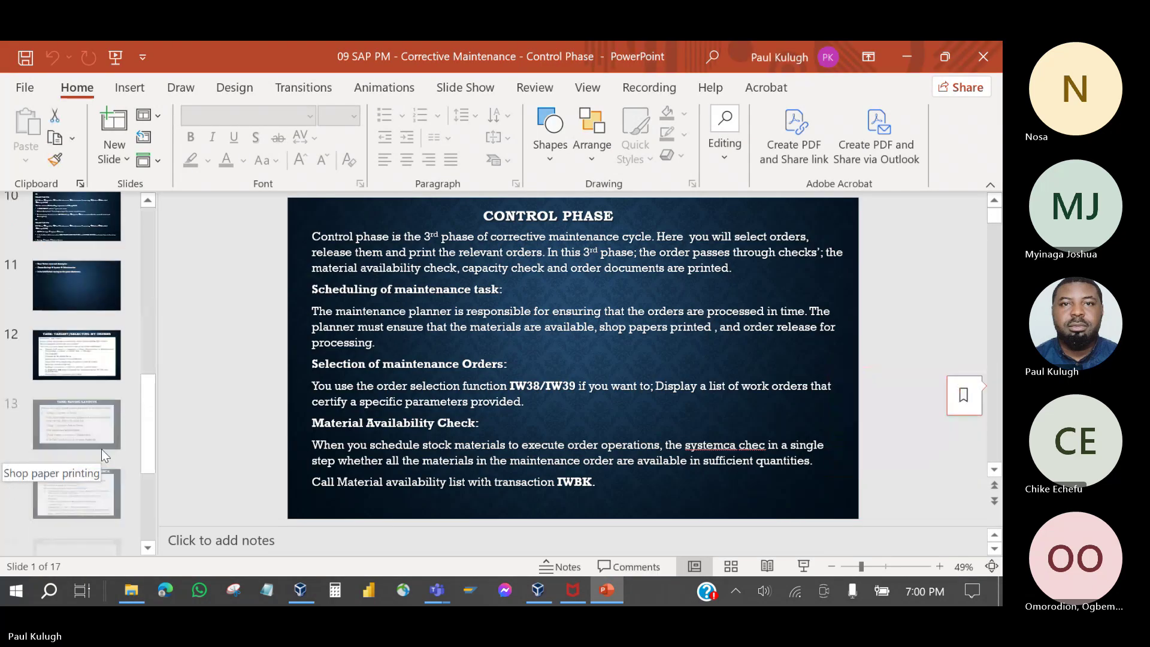
pyautogui.click(91, 427)
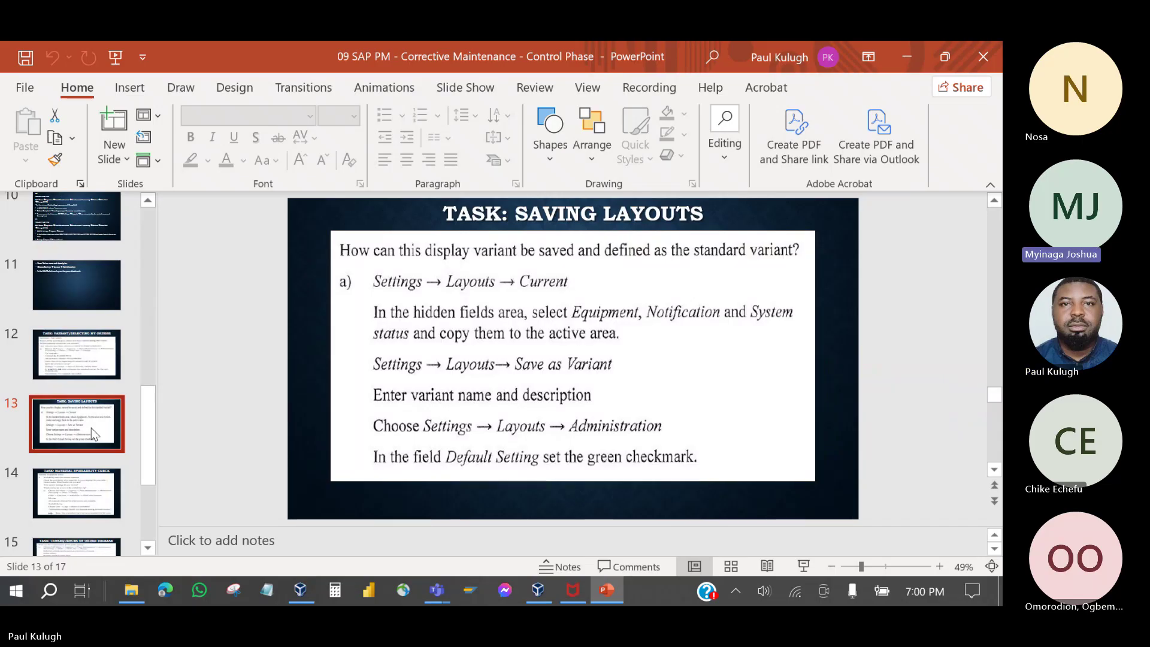
pyautogui.click(74, 362)
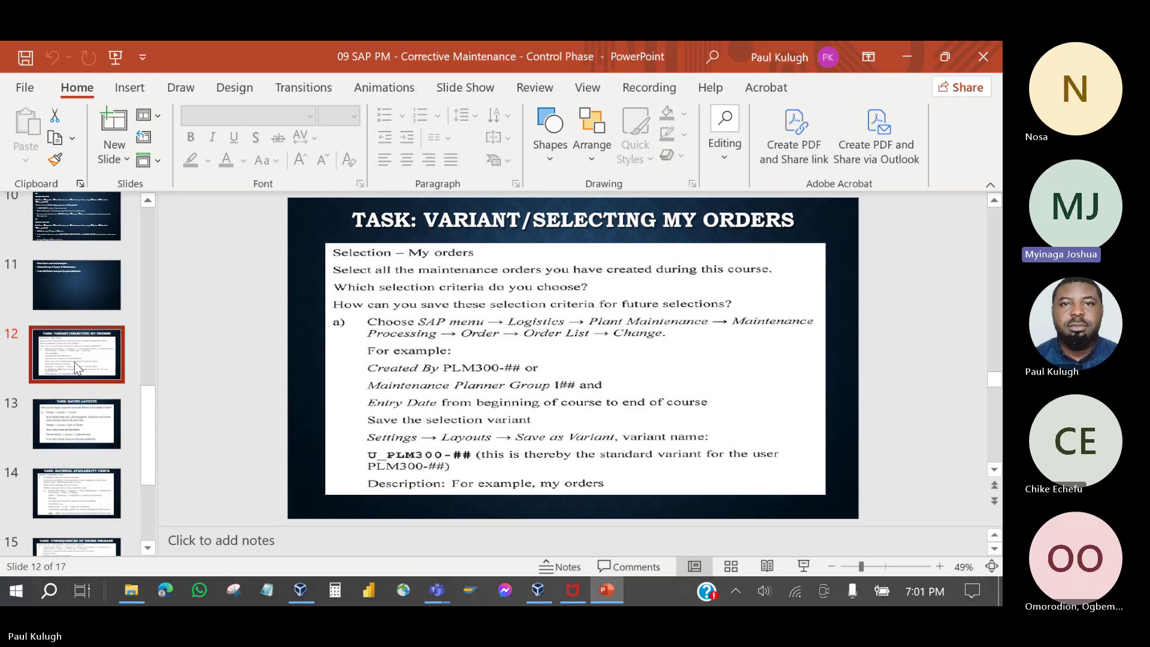
pyautogui.click(76, 418)
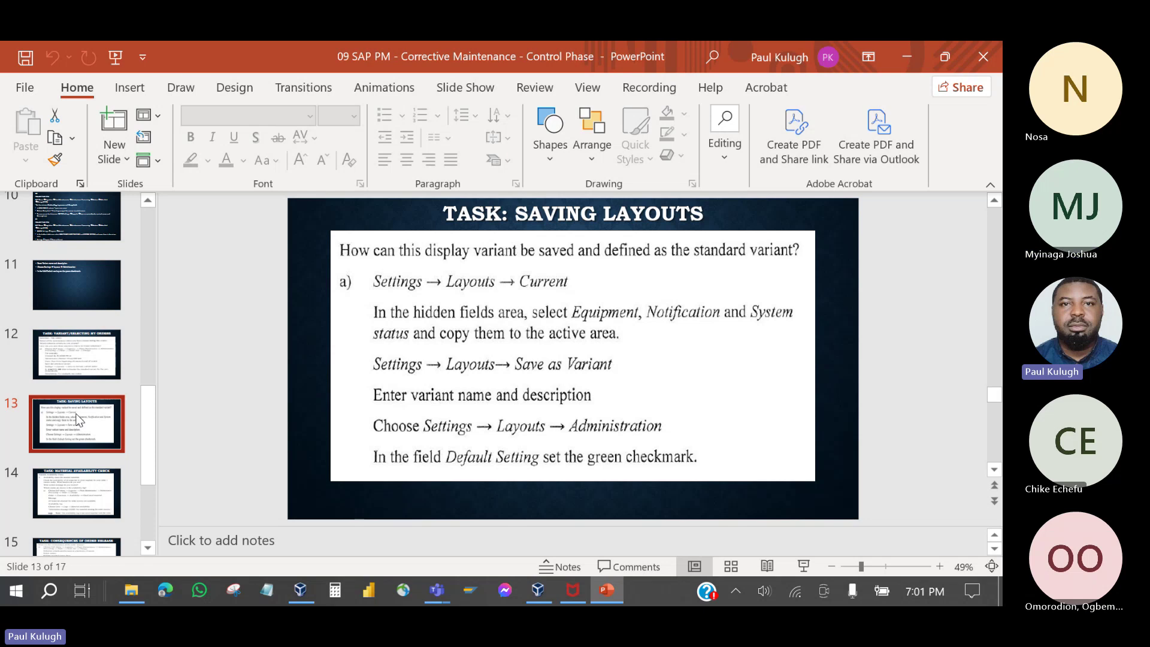